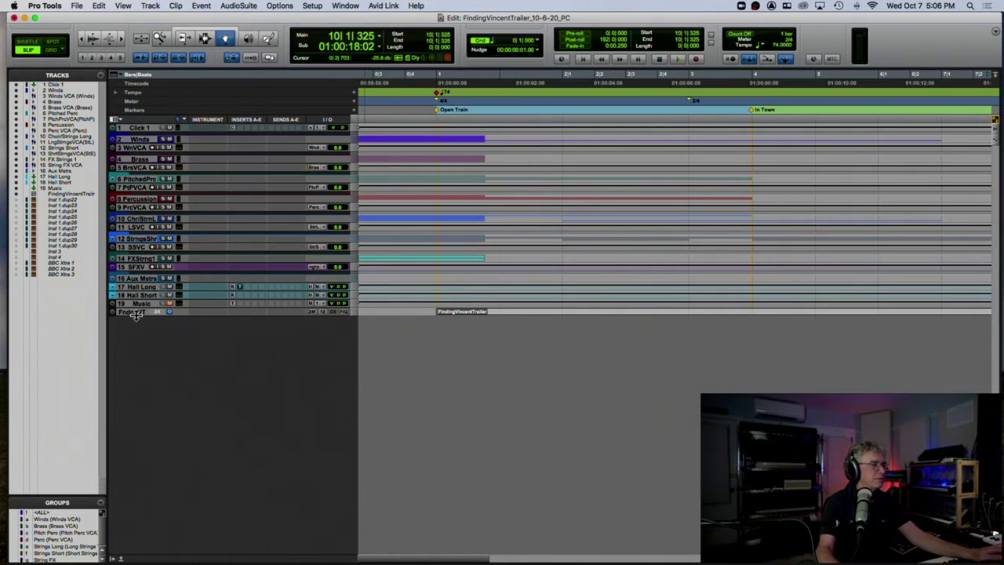
Enlarge the FindingVincentTrailer video track's height and place the timeline cursor at the Open Train marker.
drag(135, 313, 122, 450)
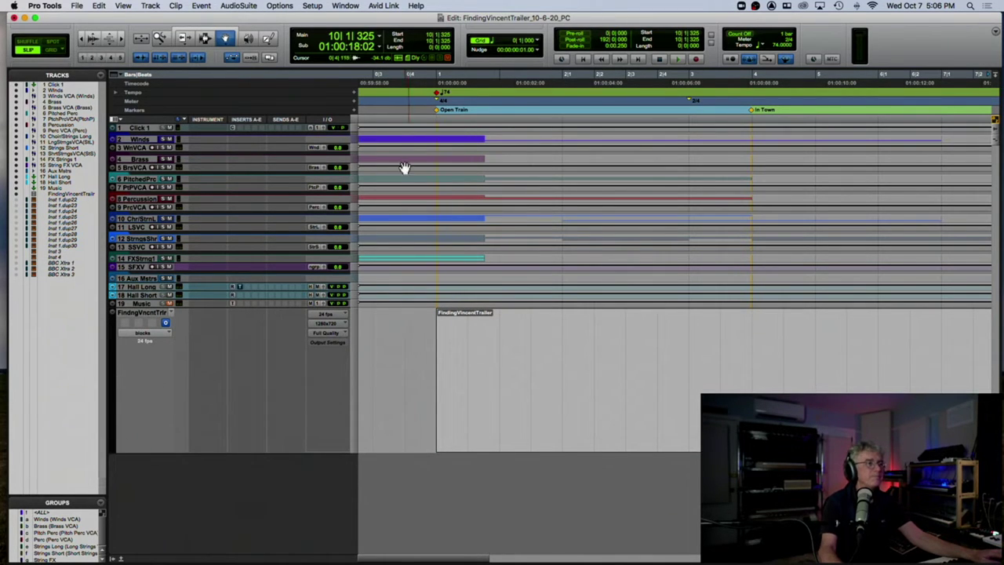
key(t)
key(t)
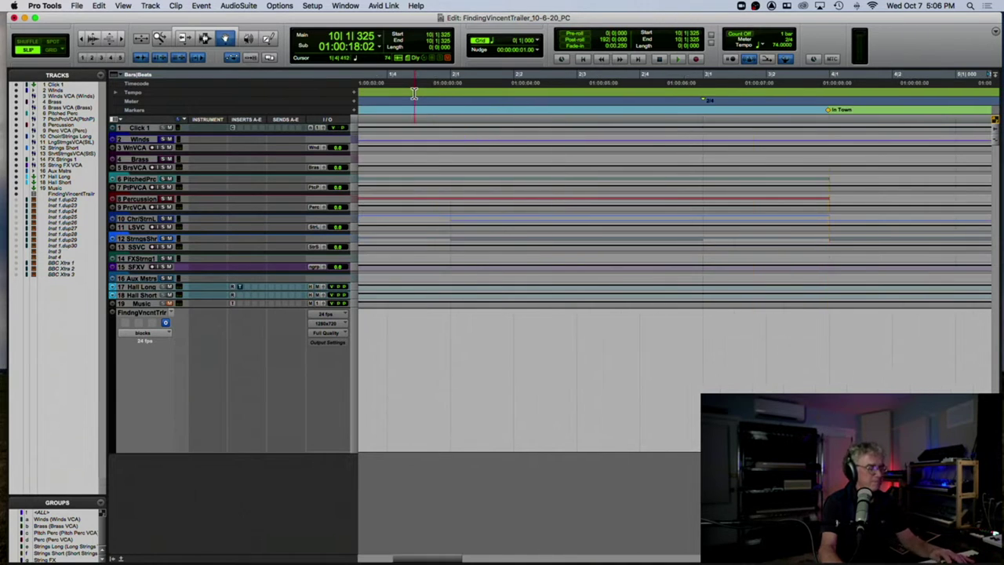
scroll(412, 93, left, 10)
click(647, 110)
click(671, 110)
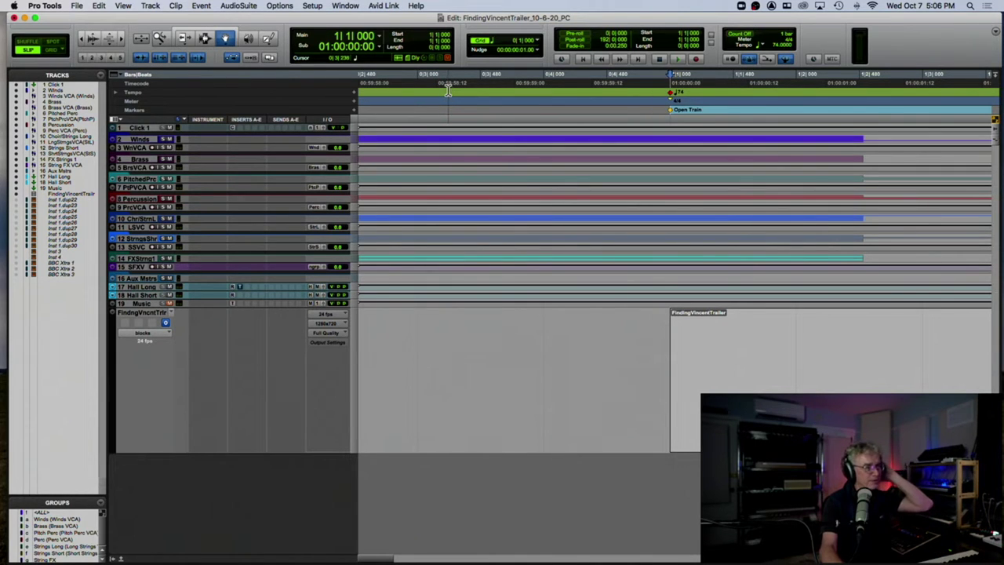
Locate the timeline cursor at the session start, 00:59:58:00, and return it to the Open Train marker in Grid mode.
key(super+bracketleft)
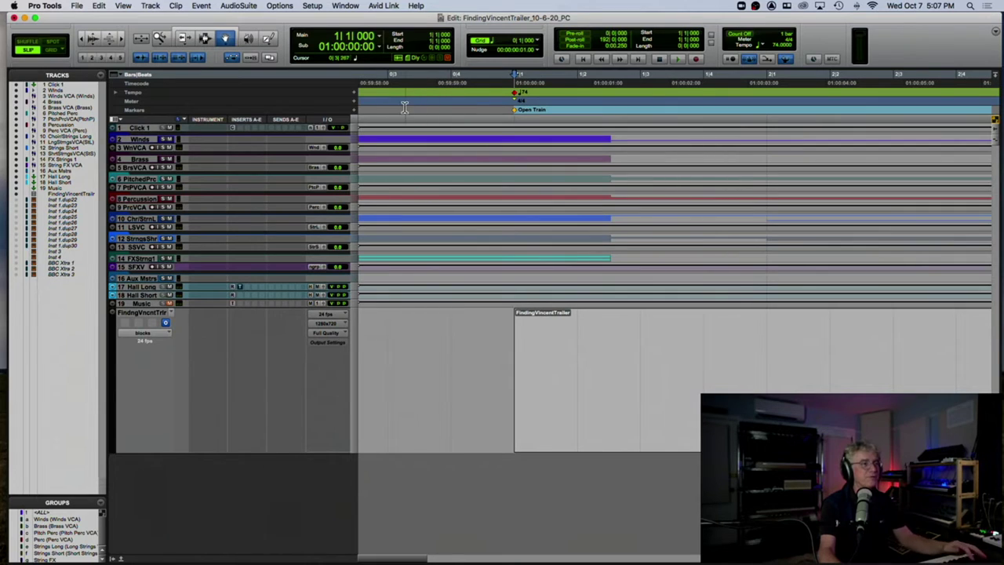
drag(517, 110, 364, 110)
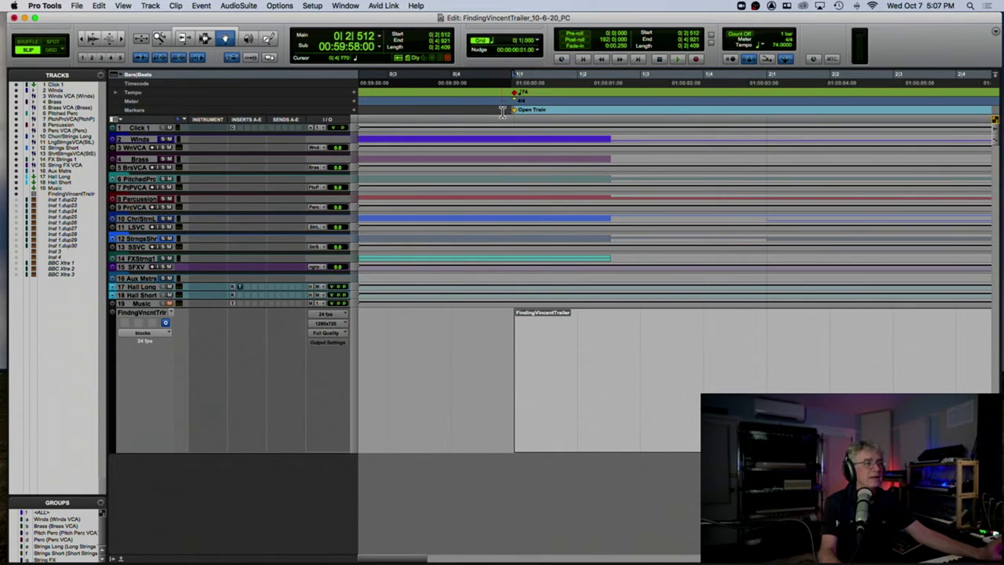
click(361, 113)
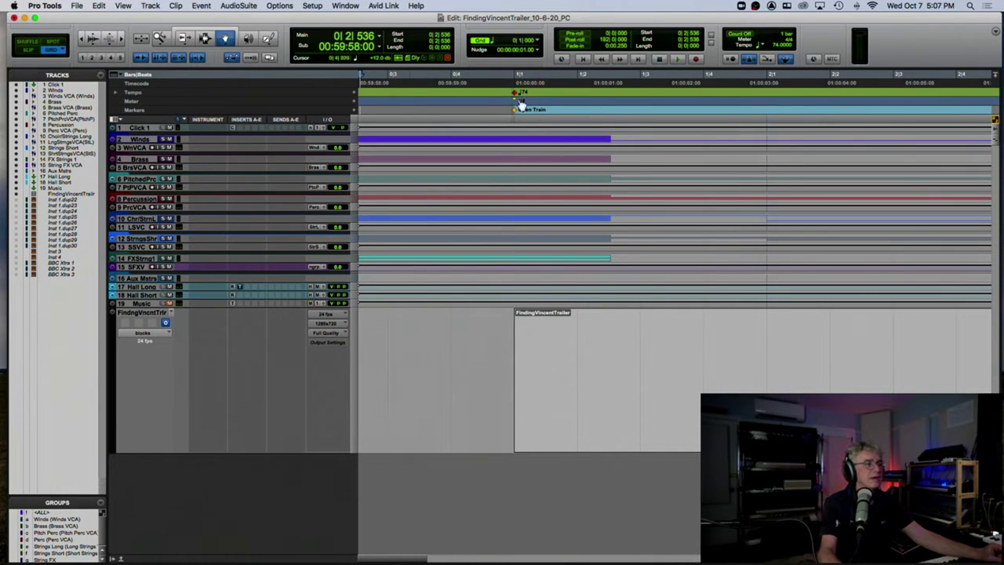
click(515, 122)
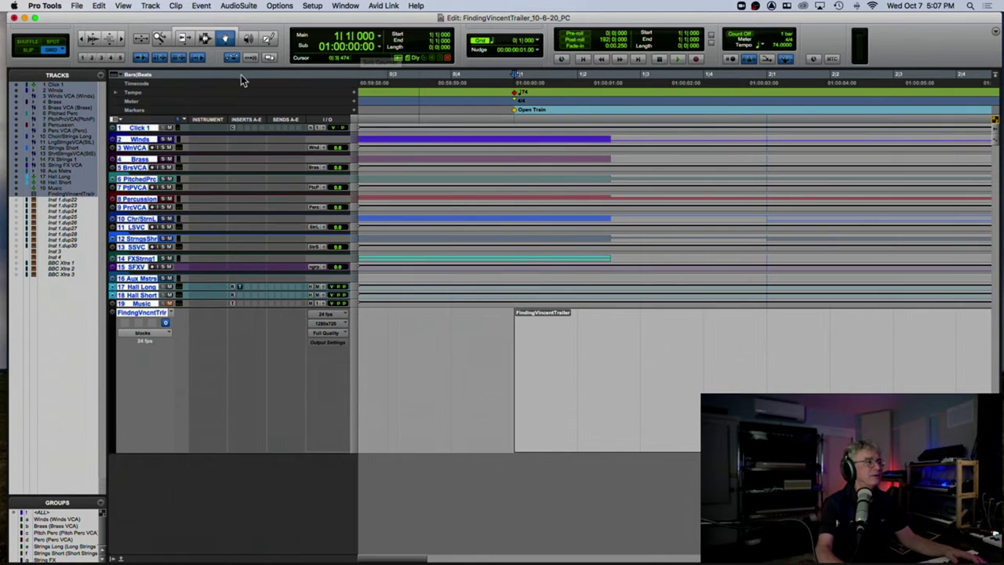
Deselect all tracks and check the session start time and format settings in Session Setup.
super+click(142, 129)
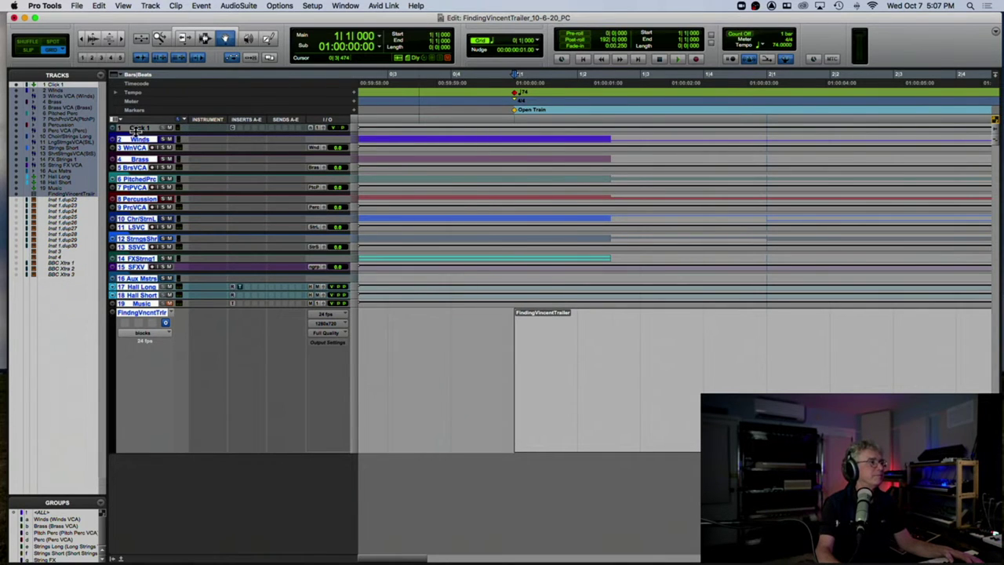
alt+click(141, 139)
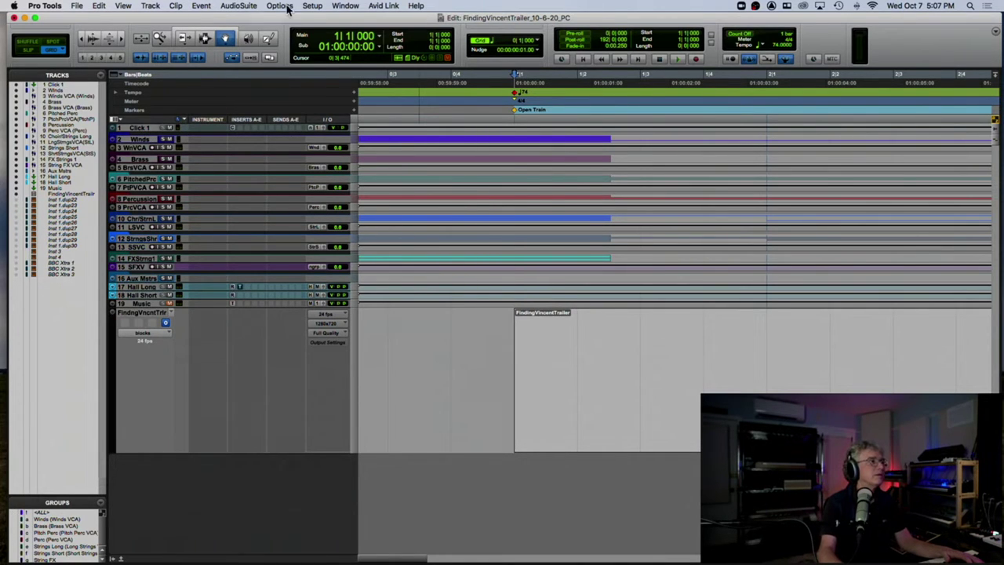
click(314, 7)
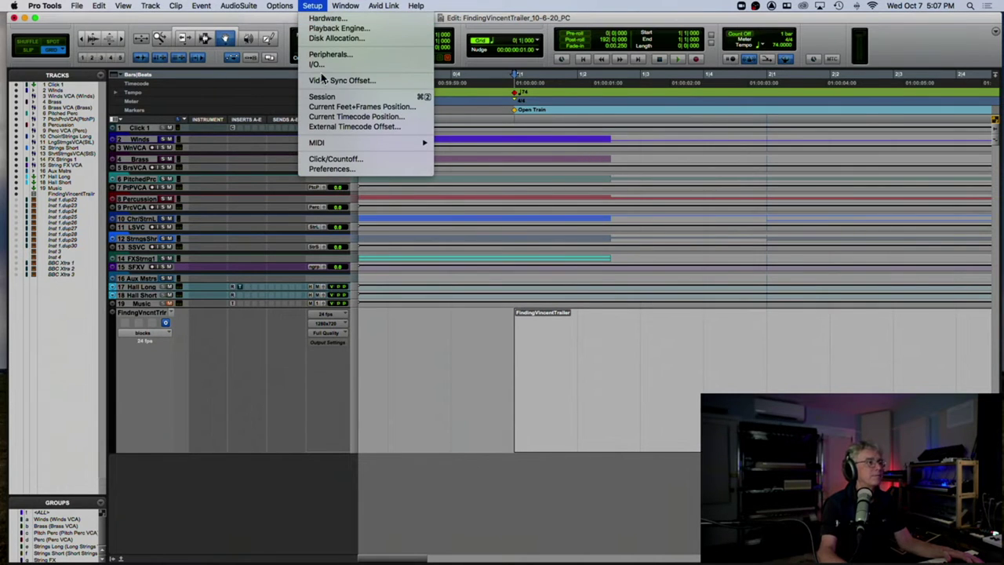
click(324, 97)
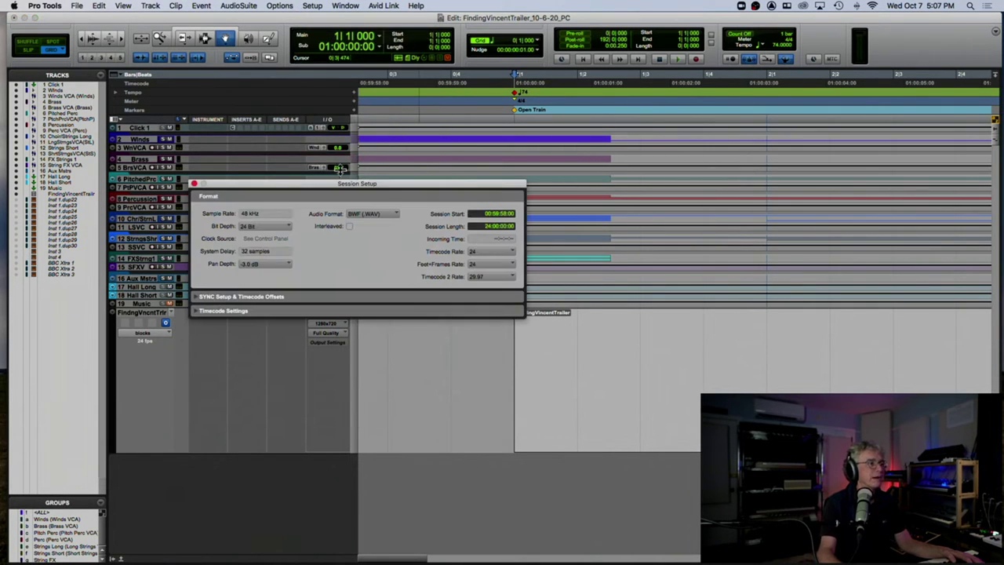
drag(344, 182, 309, 97)
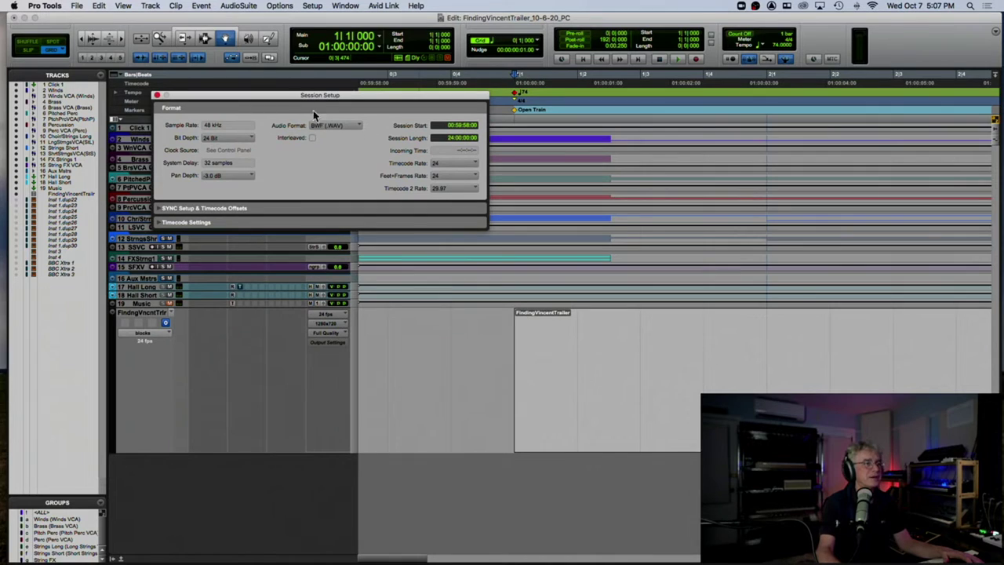
click(456, 127)
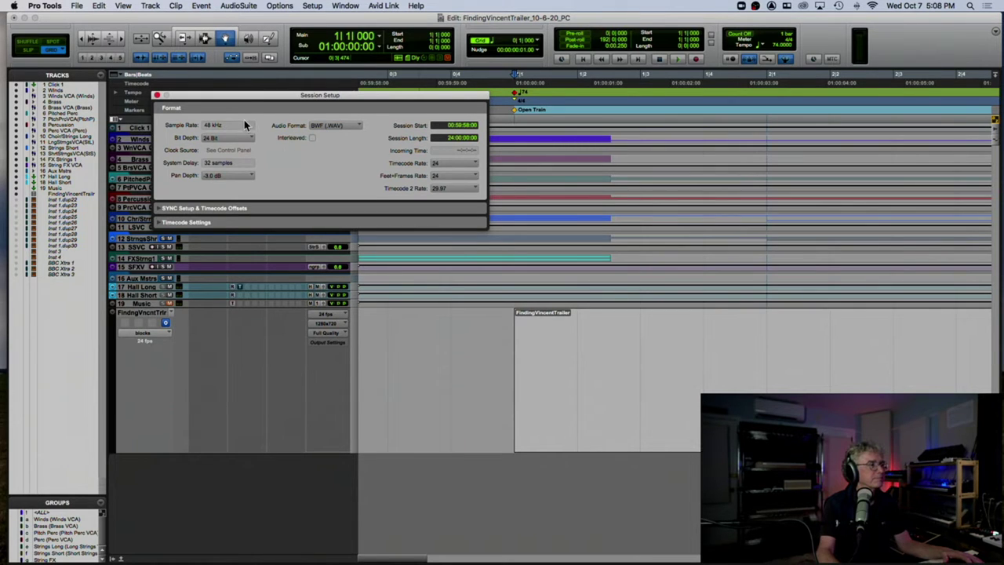
click(157, 95)
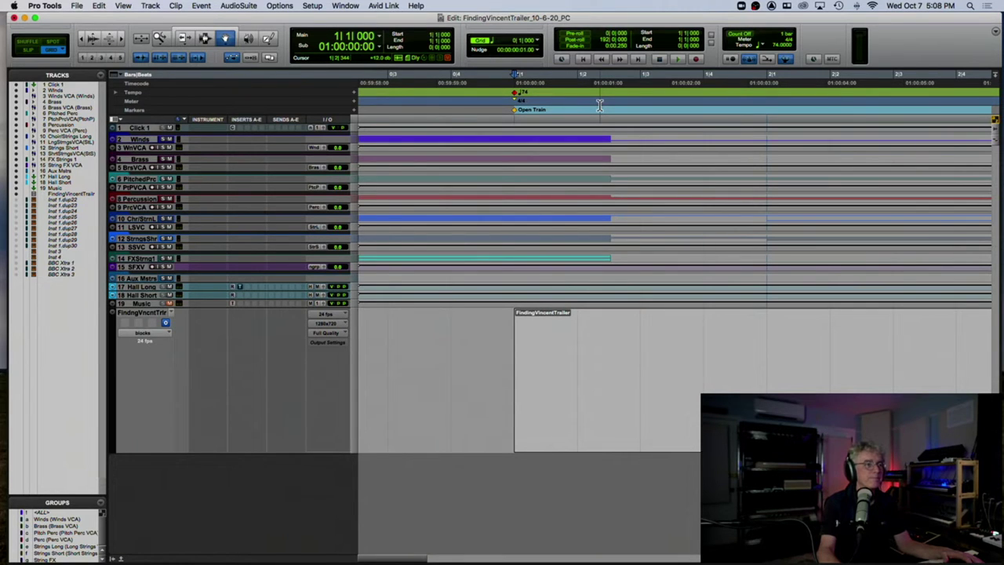
Switch the main time scale and counter from bars and beats to Timecode.
key(super+bracketleft)
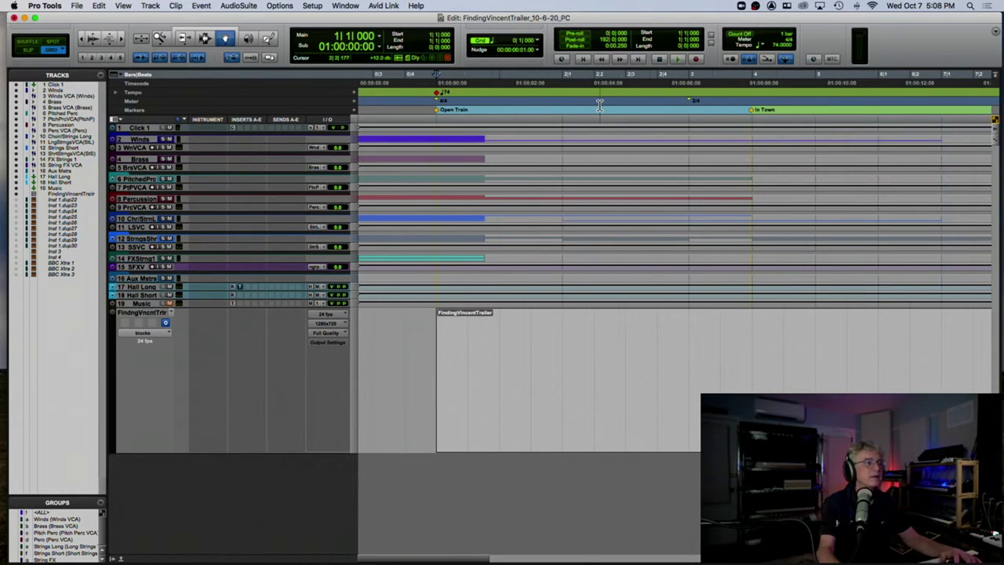
key(super+bracketleft)
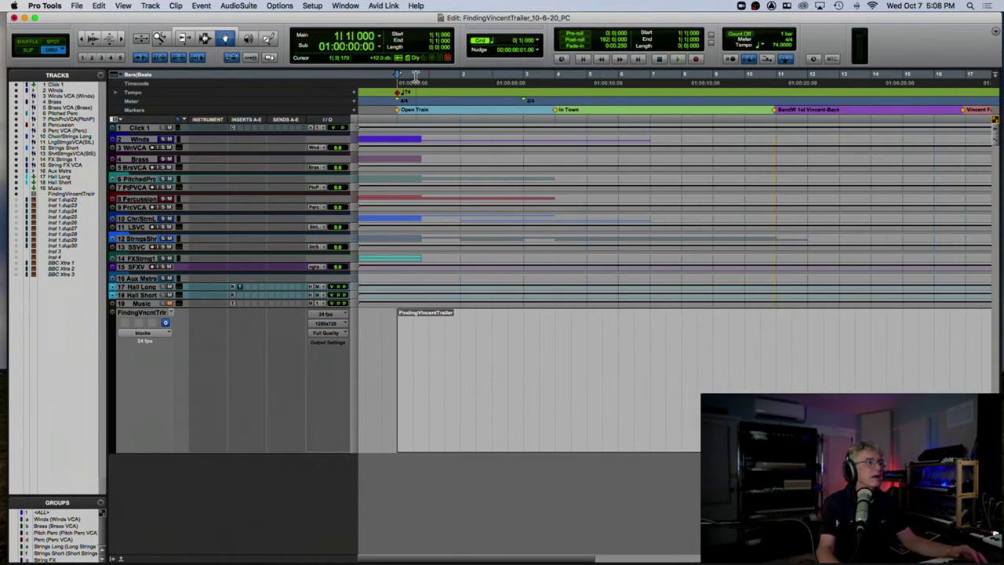
click(380, 41)
click(405, 57)
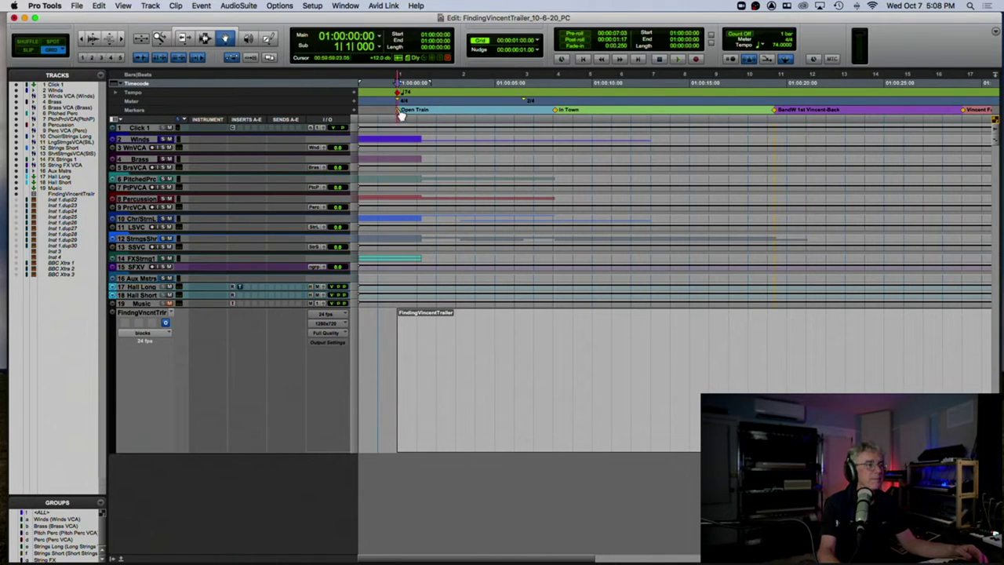
Review the Open Train marker's memory location and its time reference options, choosing Absolute.
key(super+bracketleft)
key(super+bracketleft)
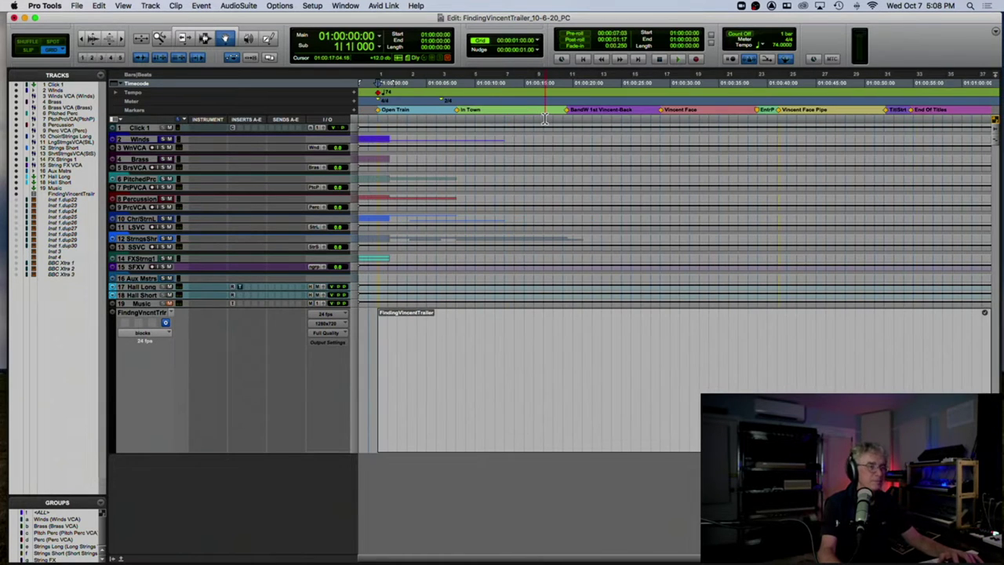
key(super+bracketleft)
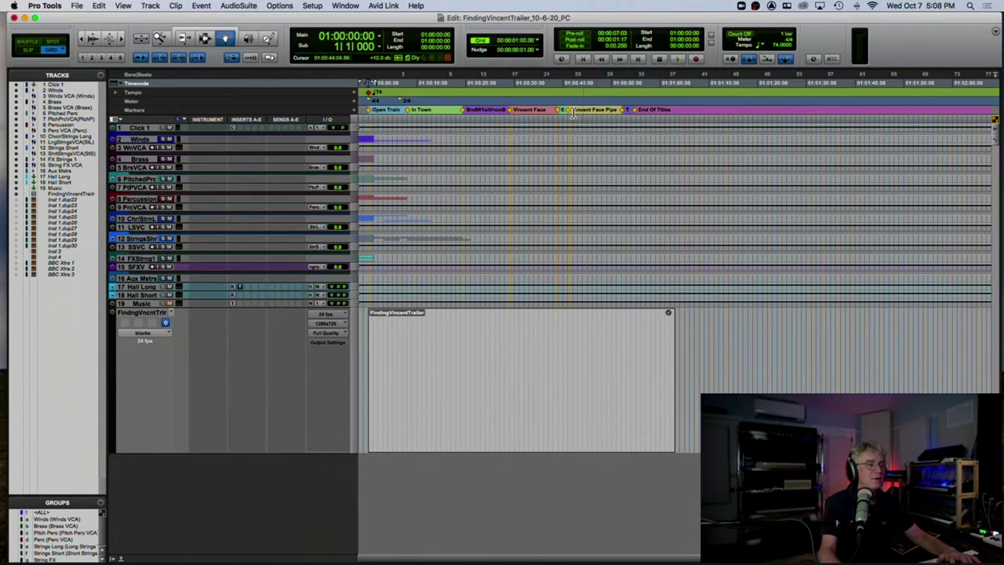
key(super+bracketright)
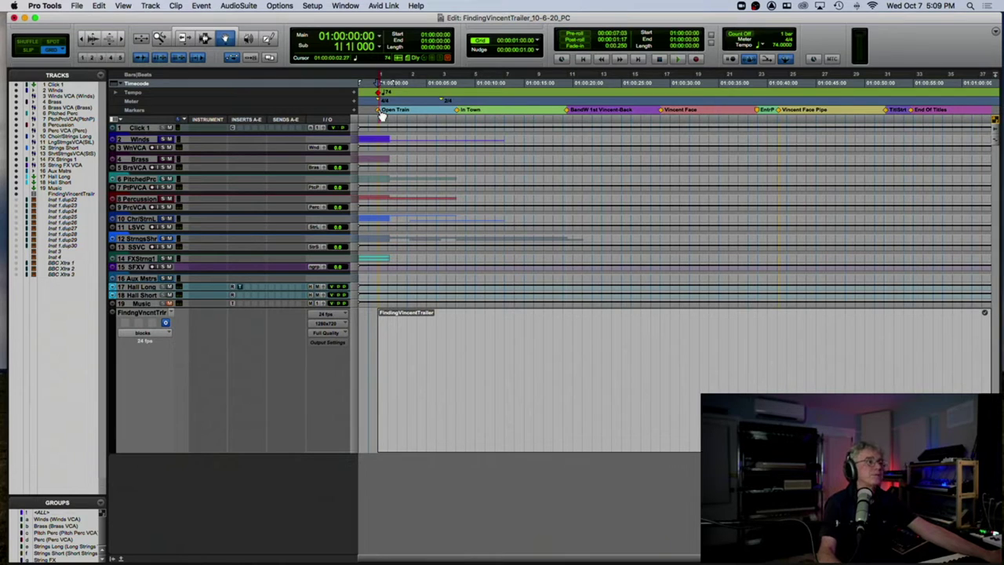
double_click(380, 112)
drag(503, 102, 489, 66)
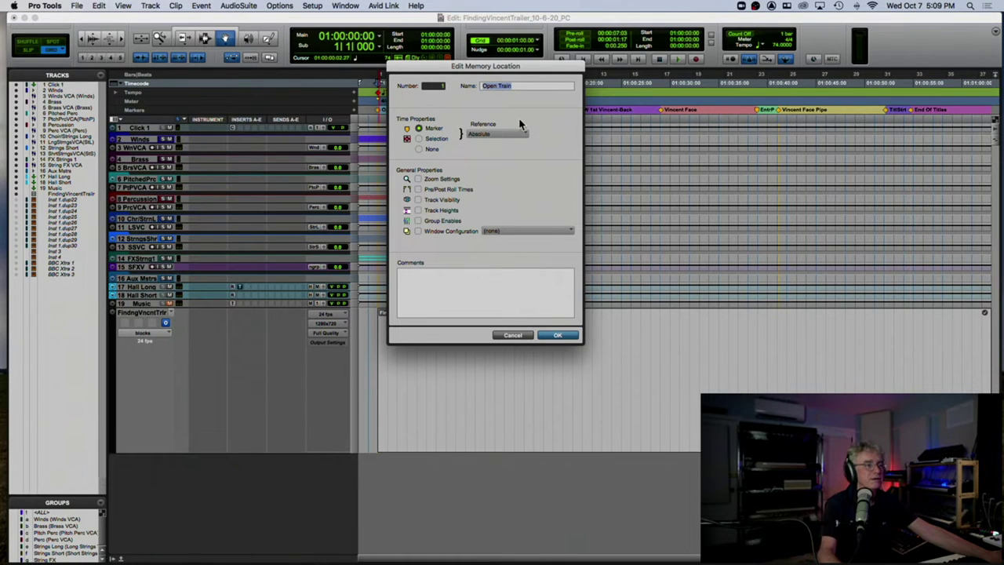
click(491, 135)
click(500, 126)
click(516, 139)
click(515, 146)
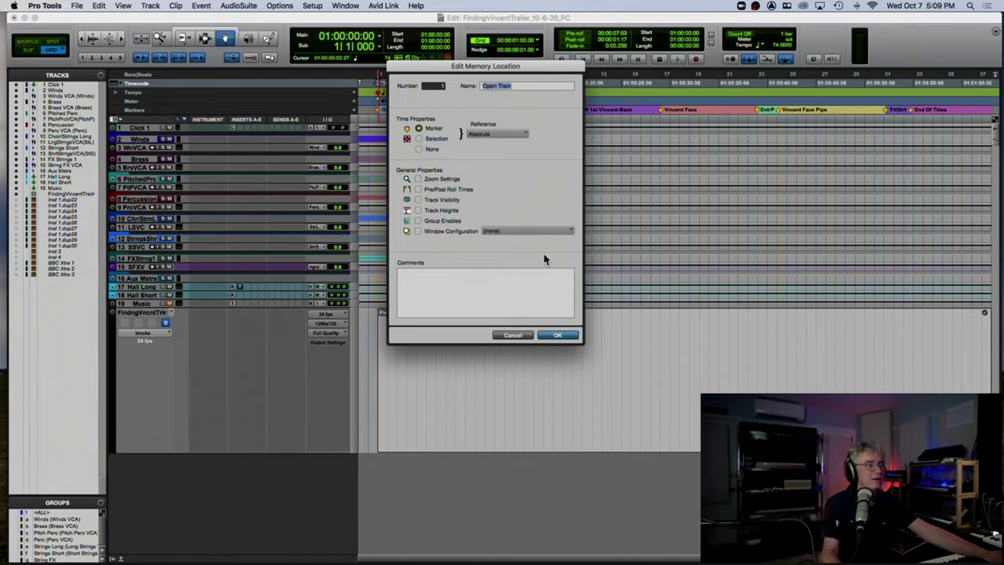
click(558, 335)
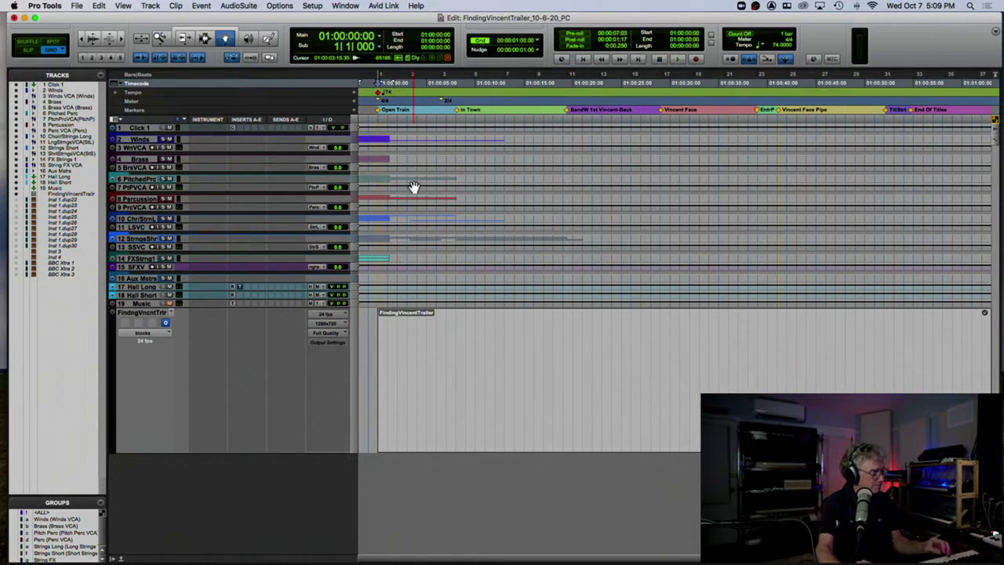
Show the video window and shift it slightly upward over the Edit window.
key(super+9)
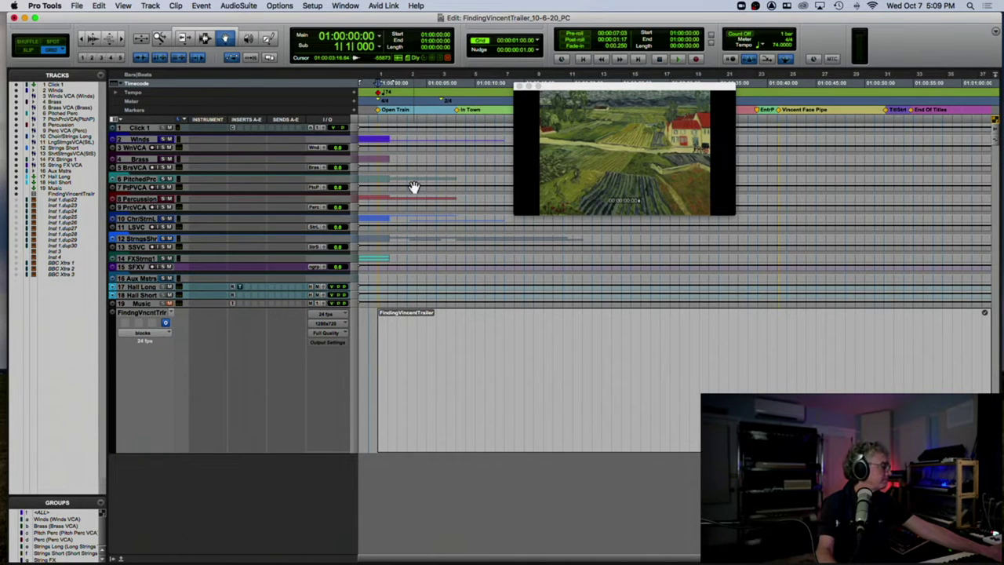
click(612, 87)
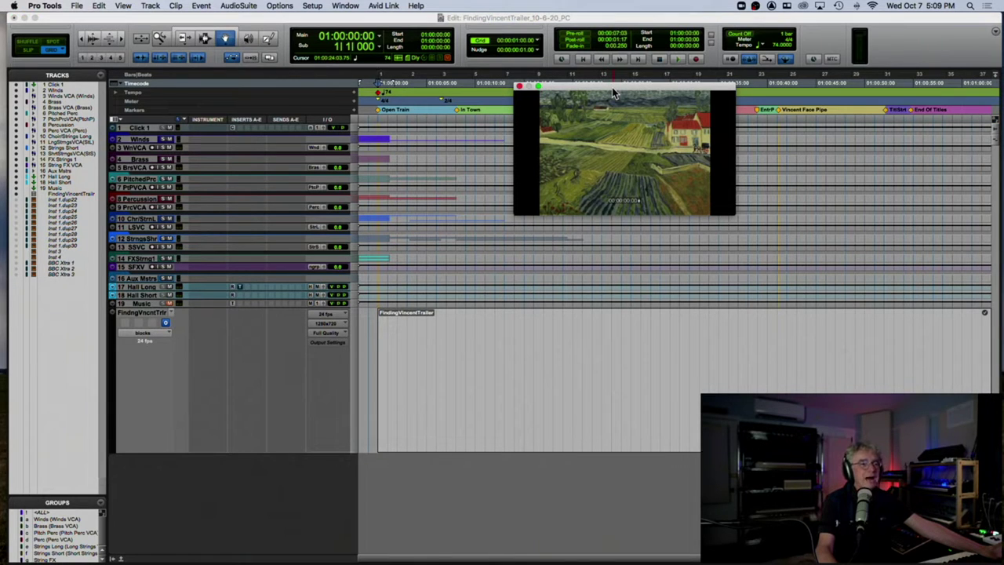
drag(612, 87, 612, 80)
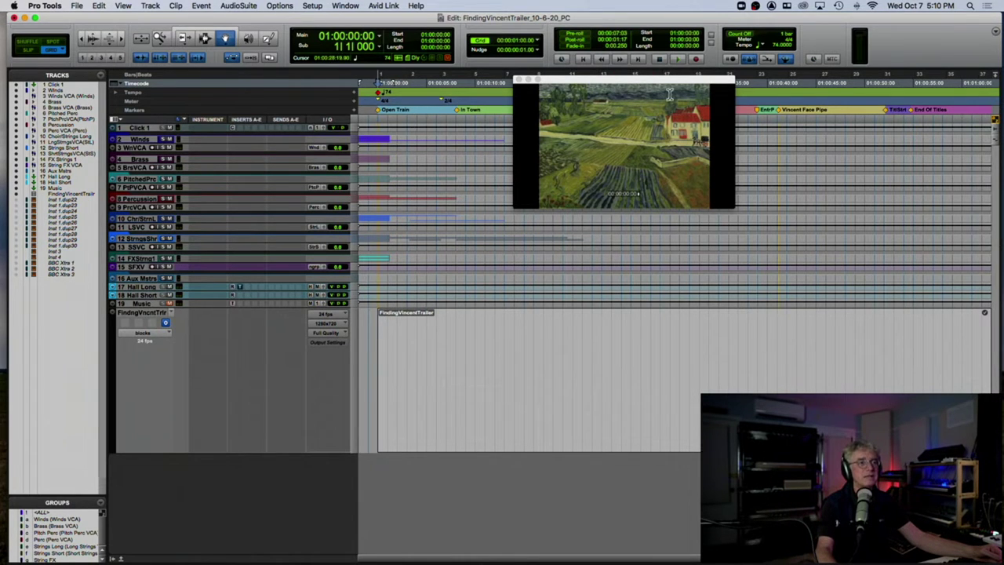
click(642, 152)
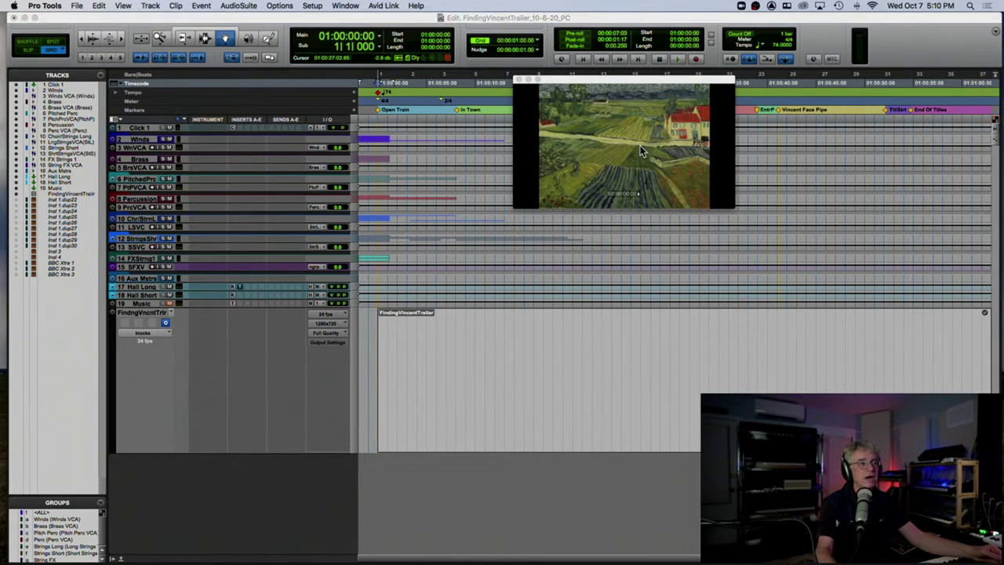
Try the Quarter Size and Actual Size display options for the video window.
right_click(640, 145)
right_click(616, 123)
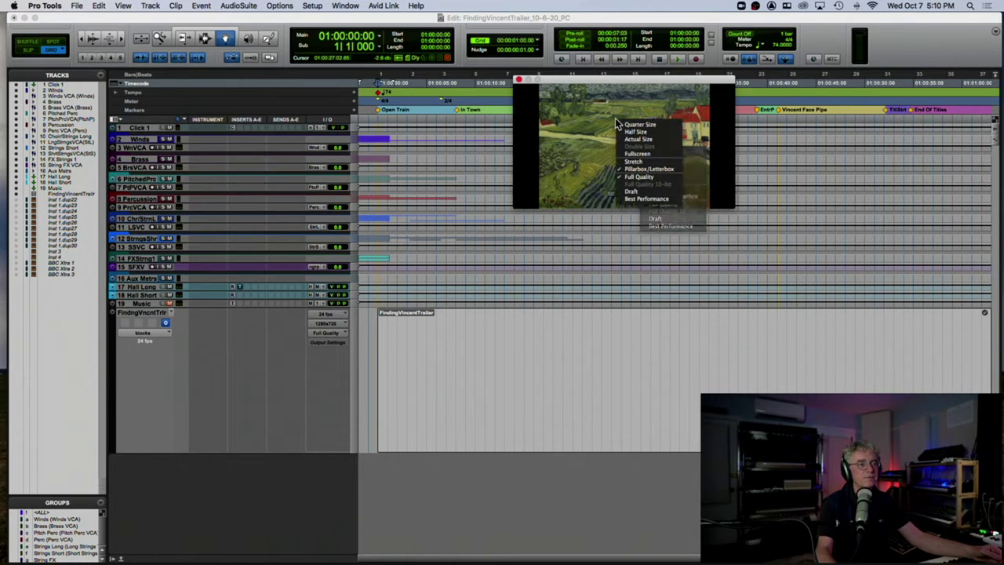
click(640, 124)
right_click(603, 134)
click(609, 138)
right_click(607, 134)
click(632, 159)
Try the Stretch, Pillarbox/Letterbox and Fullscreen display options for the video picture.
right_click(632, 160)
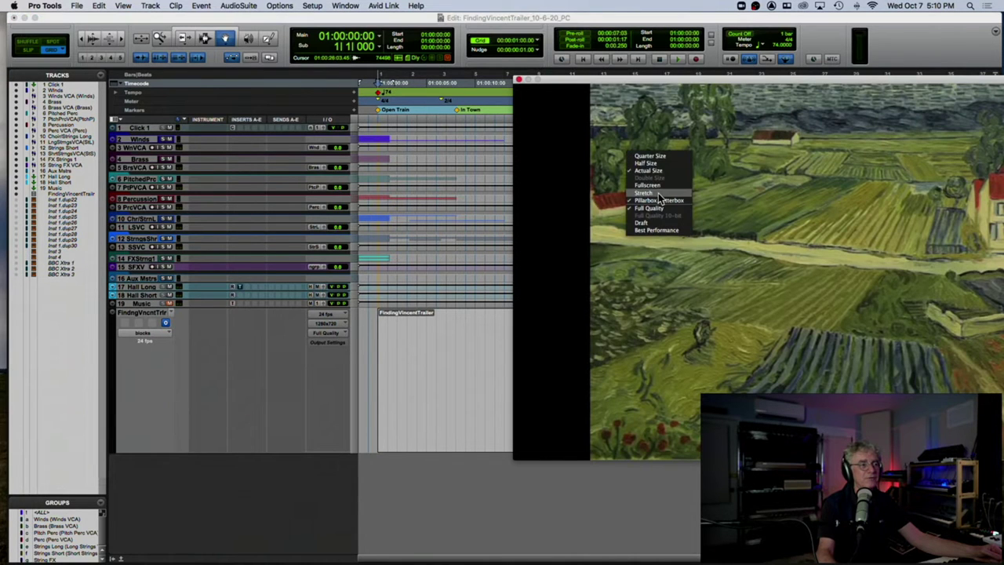
click(660, 193)
drag(416, 59, 357, 41)
right_click(416, 115)
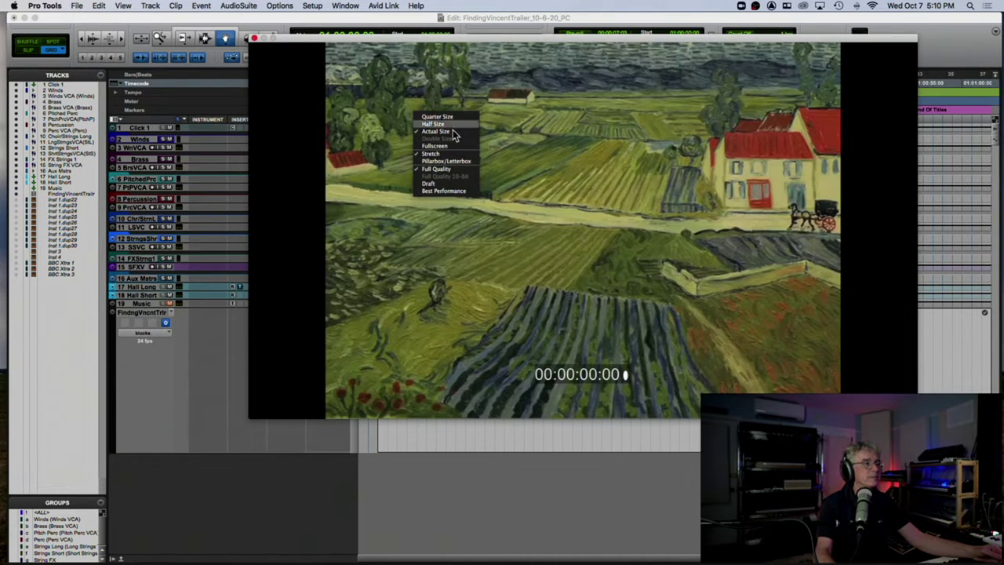
click(455, 161)
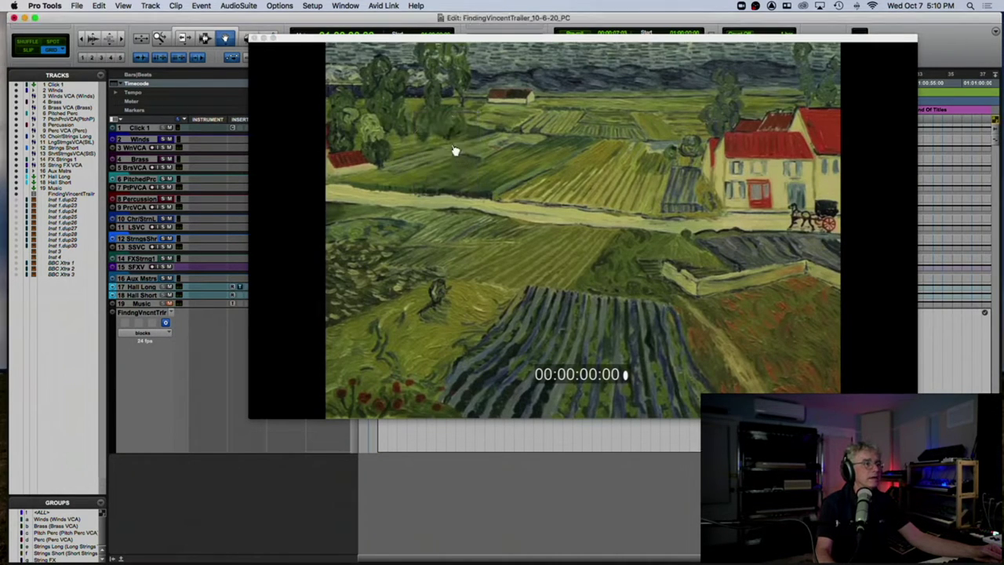
right_click(447, 119)
click(474, 130)
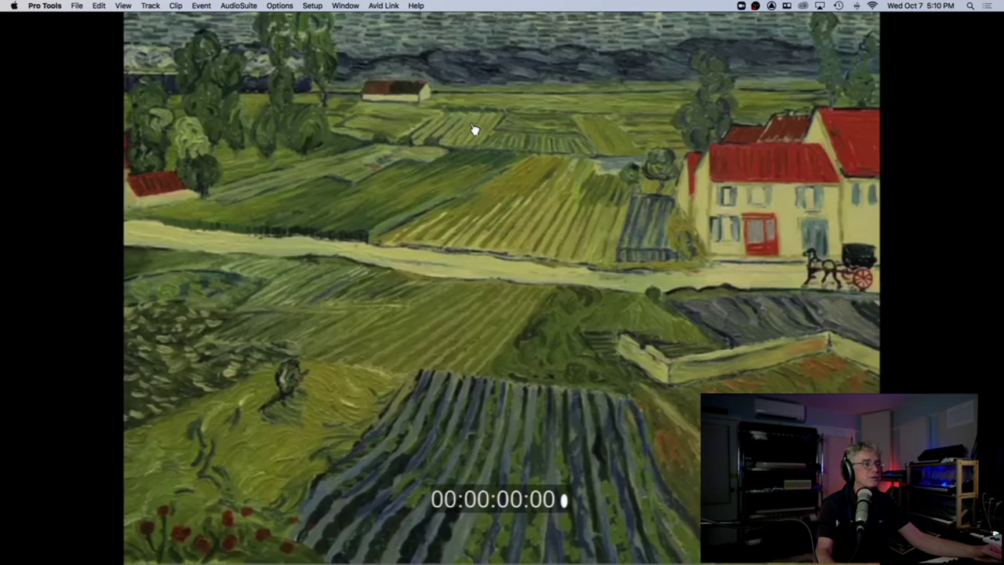
Reduce the fullscreen video to Quarter Size, and enlarge and park its window over the Edit window's upper-right corner.
right_click(474, 129)
click(477, 131)
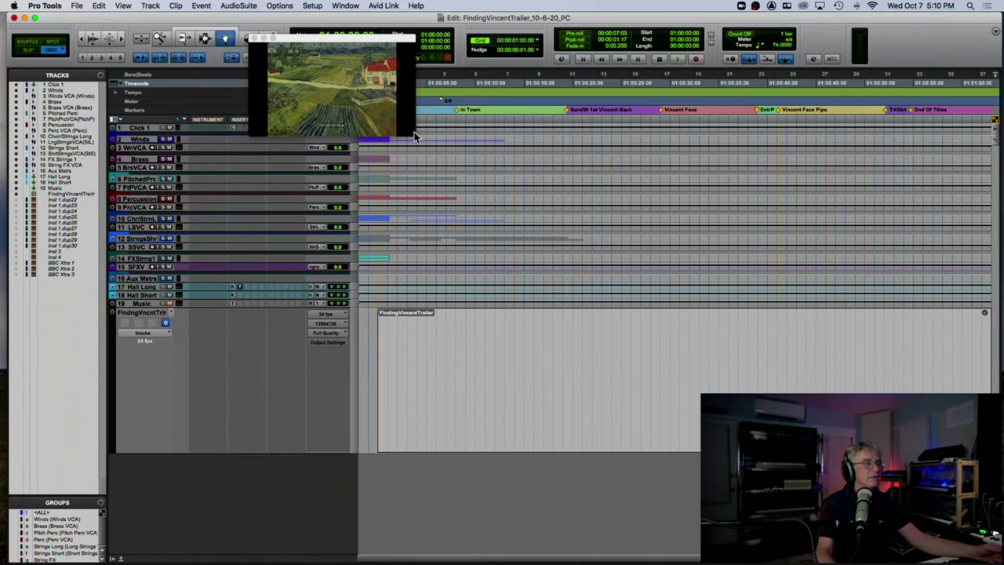
drag(416, 139, 612, 201)
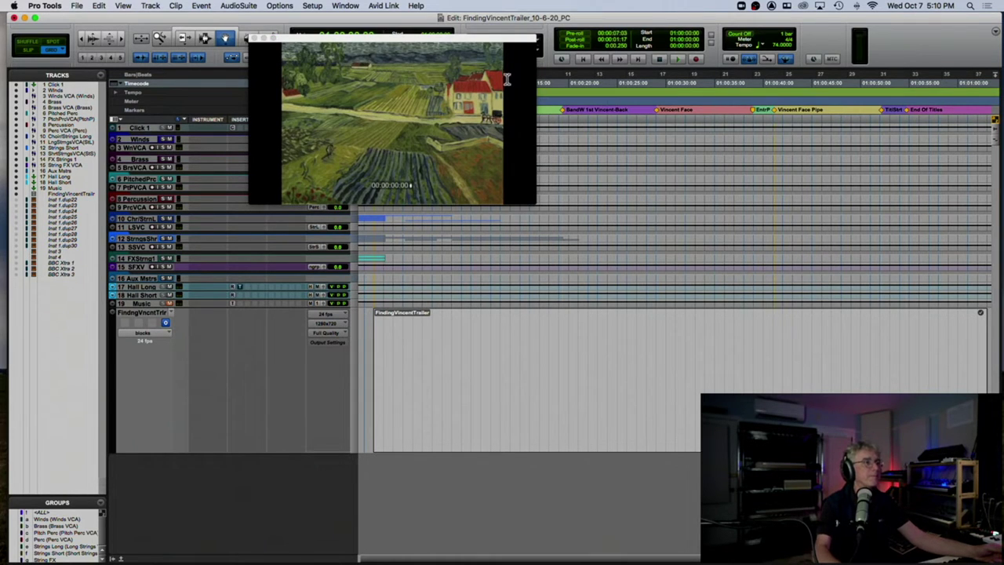
drag(493, 34, 958, 21)
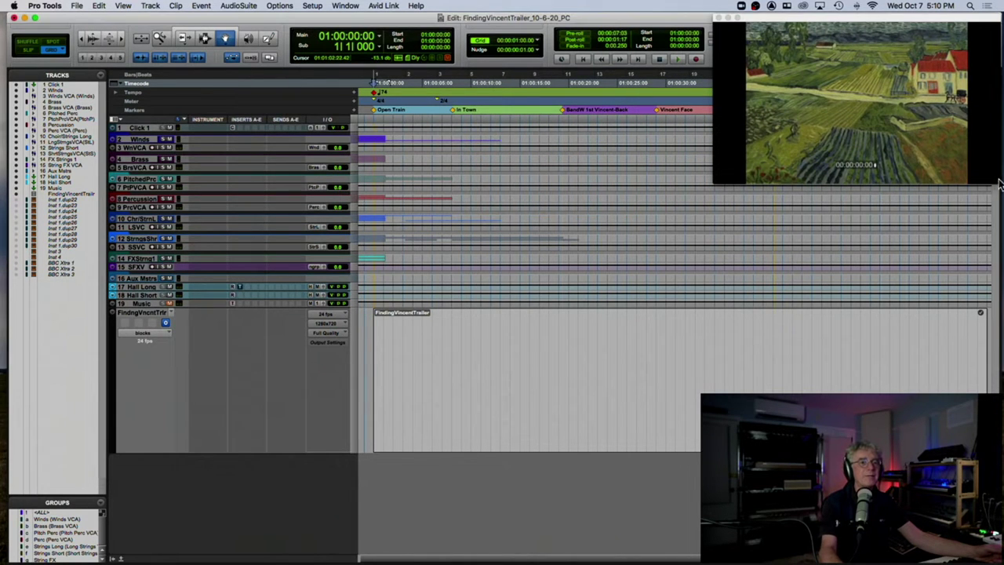
Shrink the video window and park it in the Edit window's upper-right corner.
drag(998, 179, 927, 143)
drag(859, 25, 934, 23)
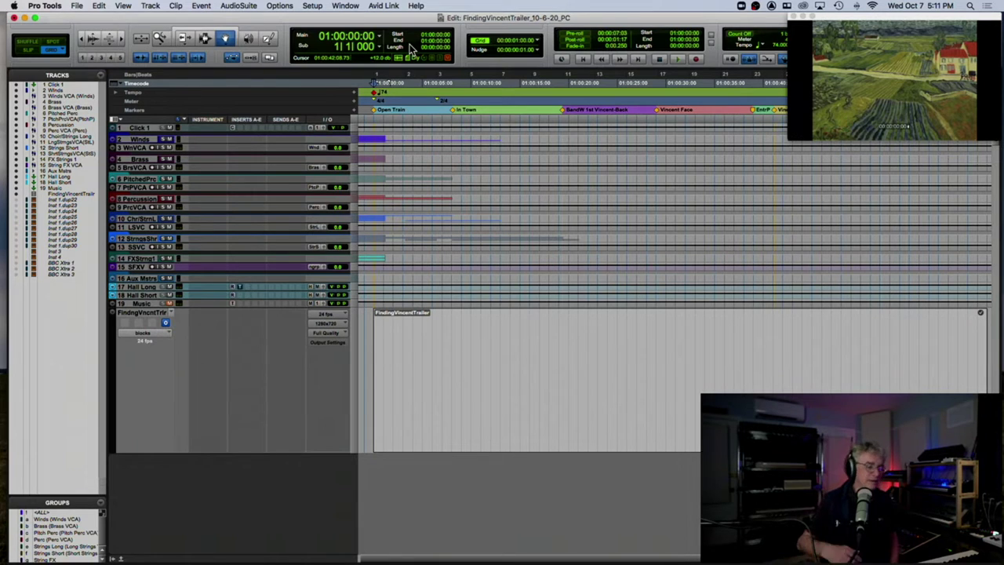
Change the main counter's time scale from Timecode to Bars|Beats.
click(381, 37)
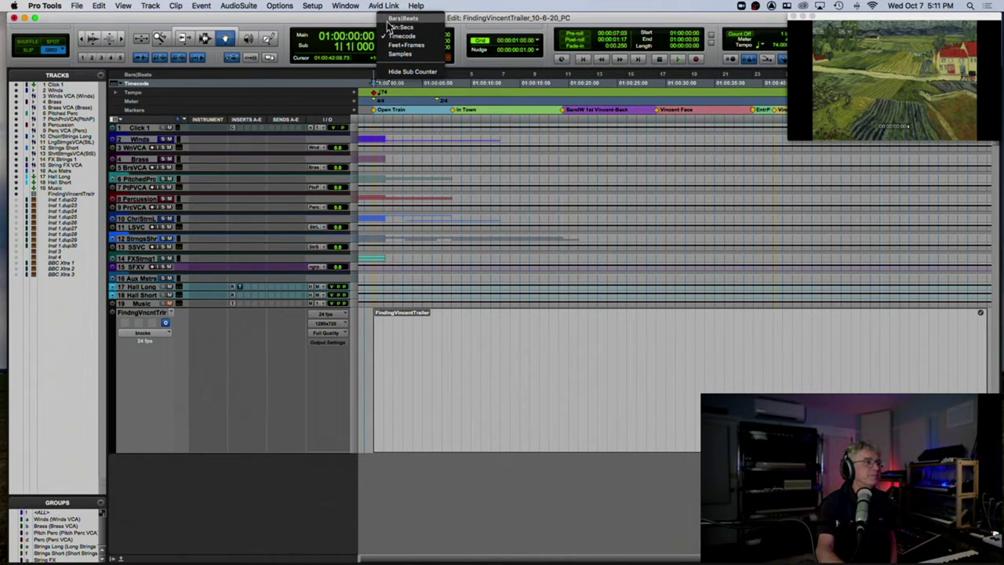
click(400, 18)
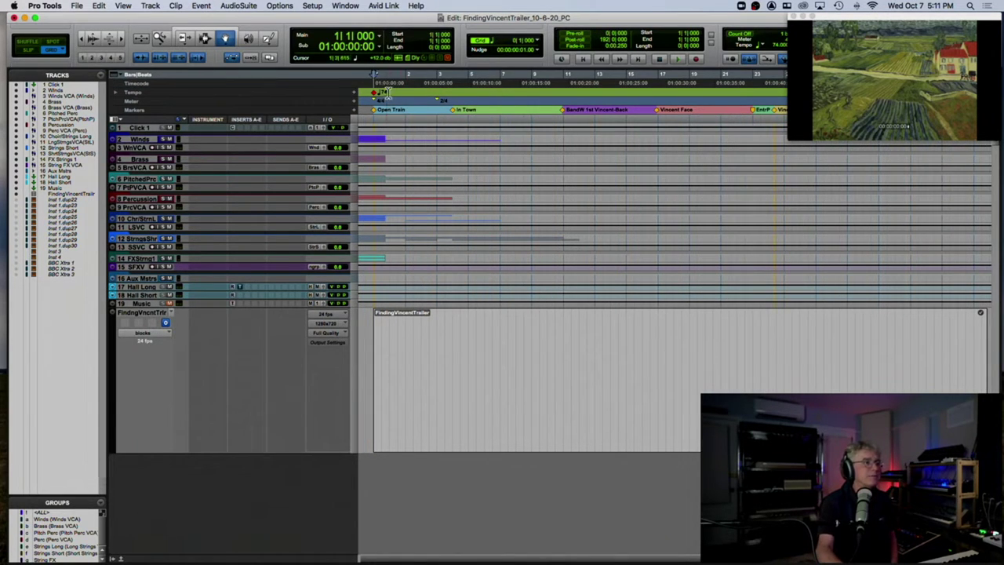
click(503, 84)
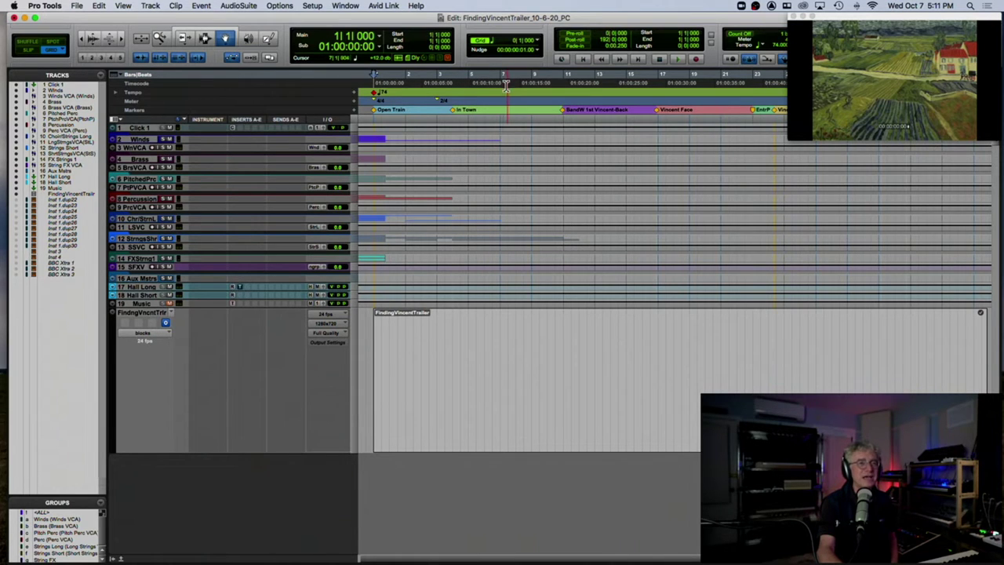
Move the video window off the tempo and click controls, and review the click and countoff options.
drag(845, 22, 500, 93)
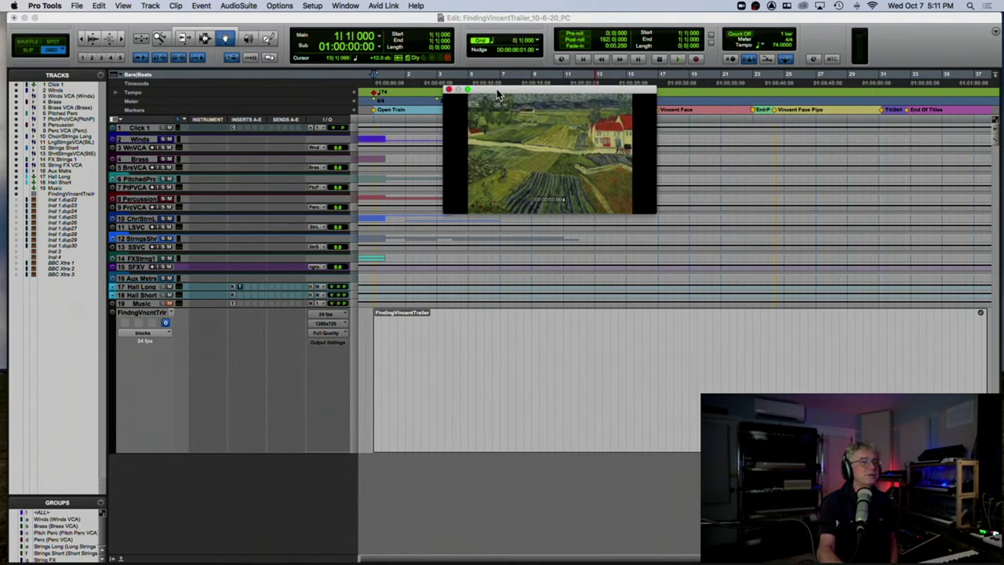
double_click(752, 62)
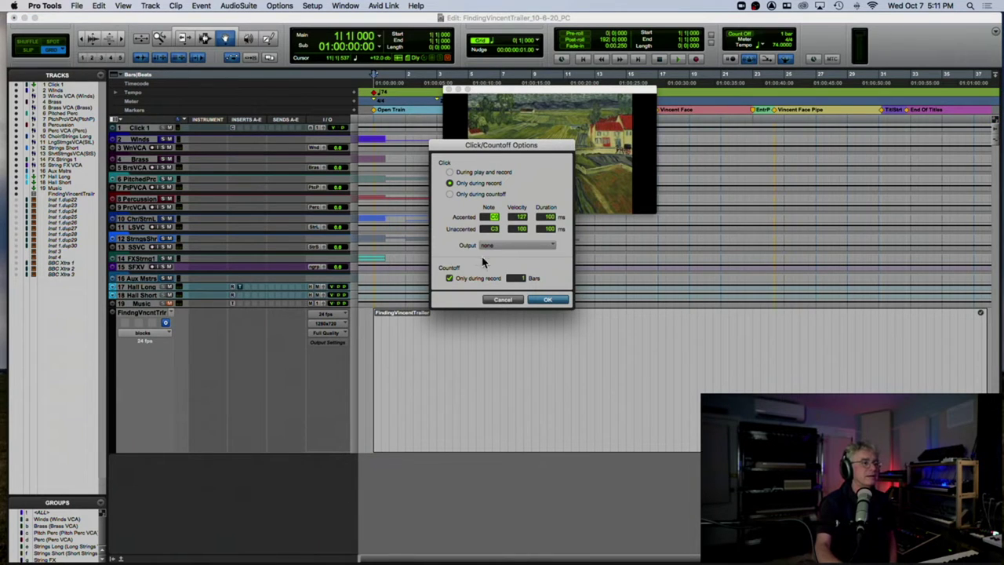
click(559, 301)
Enlarge the video window over the tracks and play the trailer's opening from the session start.
drag(561, 88, 261, 75)
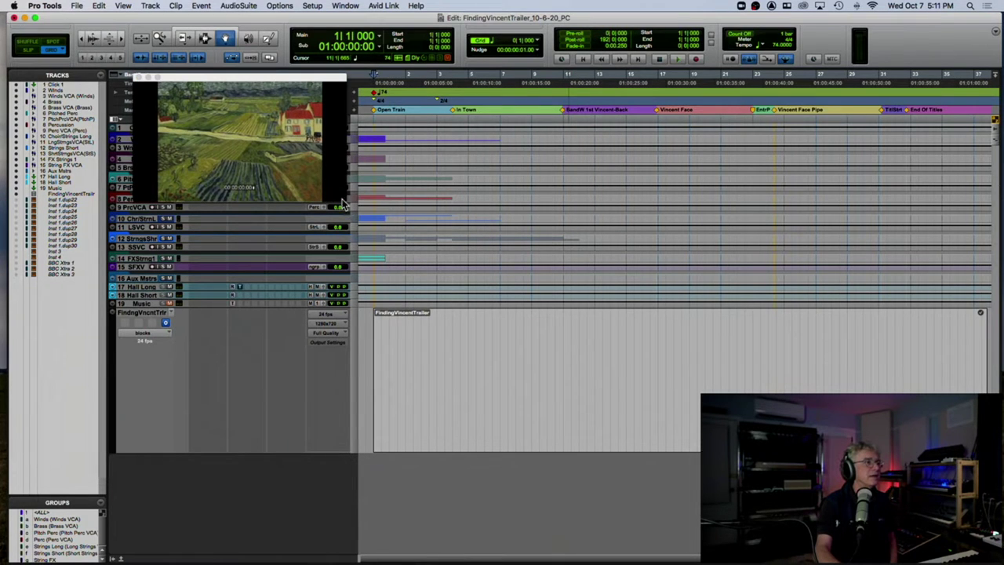
drag(343, 200, 770, 478)
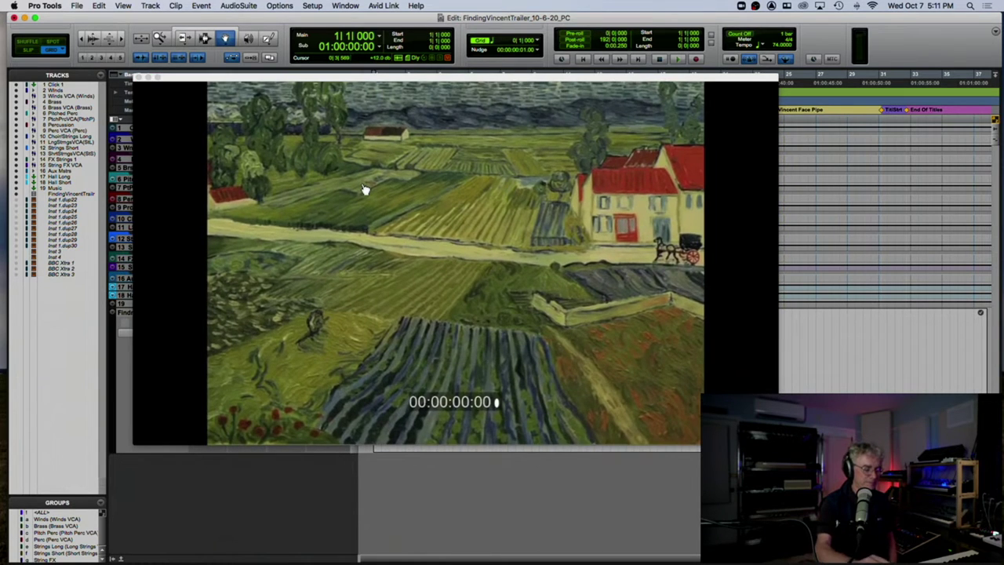
key(space)
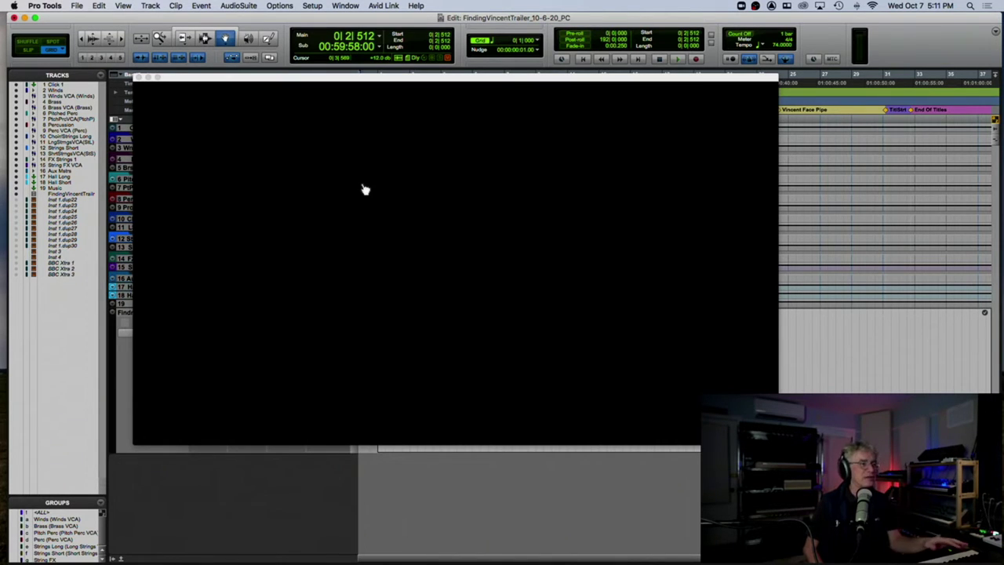
key(space)
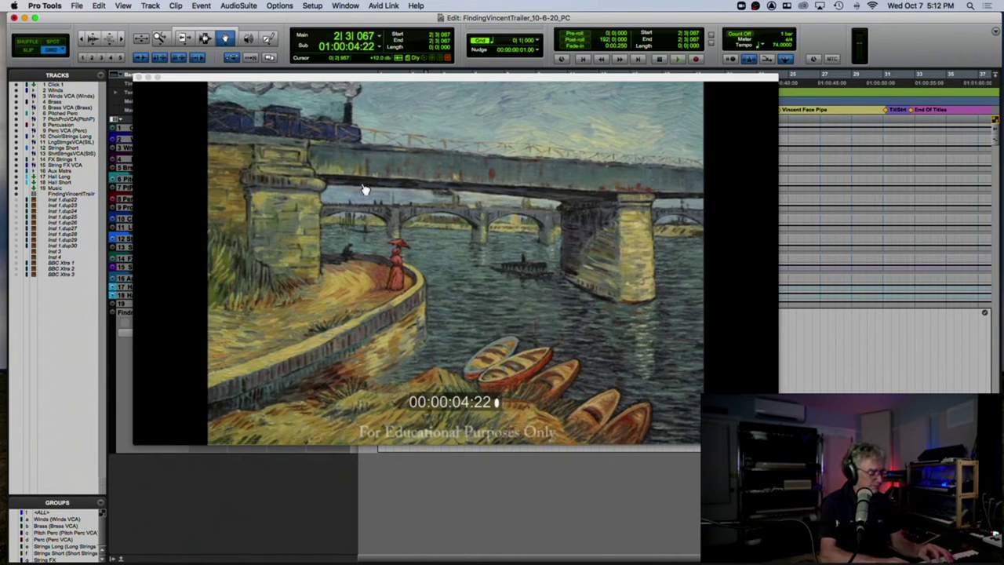
key(Return)
key(space)
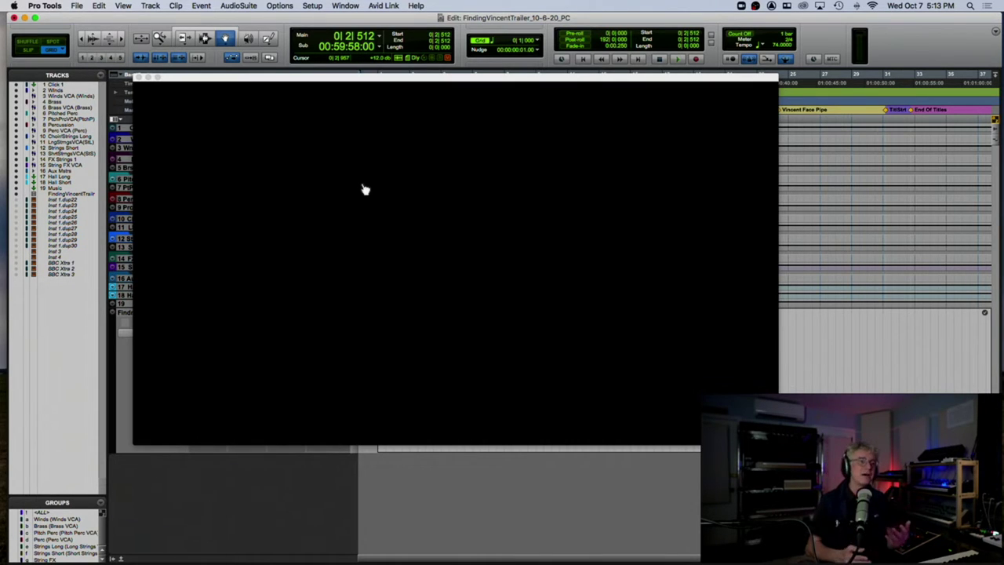
Move the video window below the rulers and set the tempo at 1|1|000 to 75 BPM.
drag(363, 77, 466, 193)
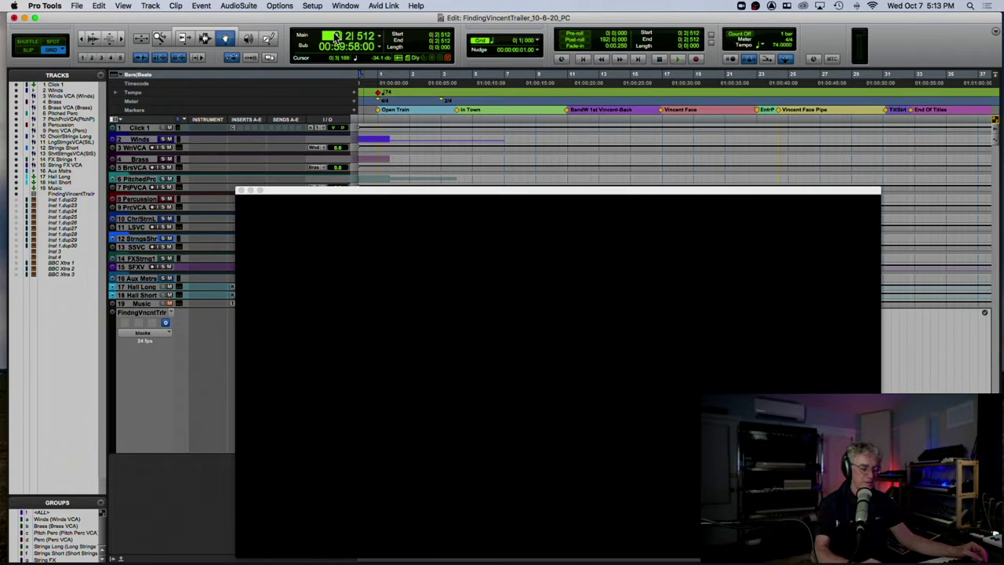
key(Return)
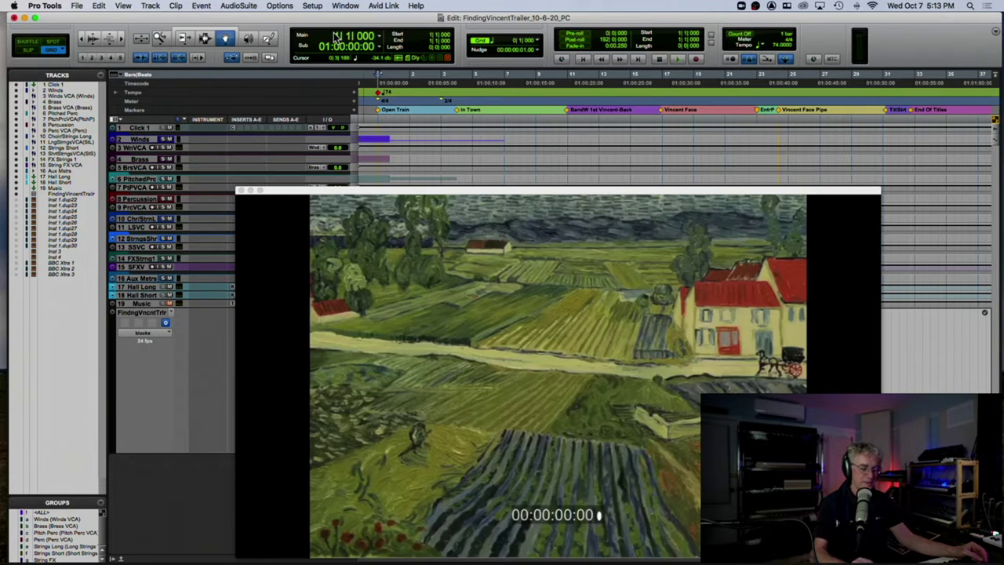
click(352, 94)
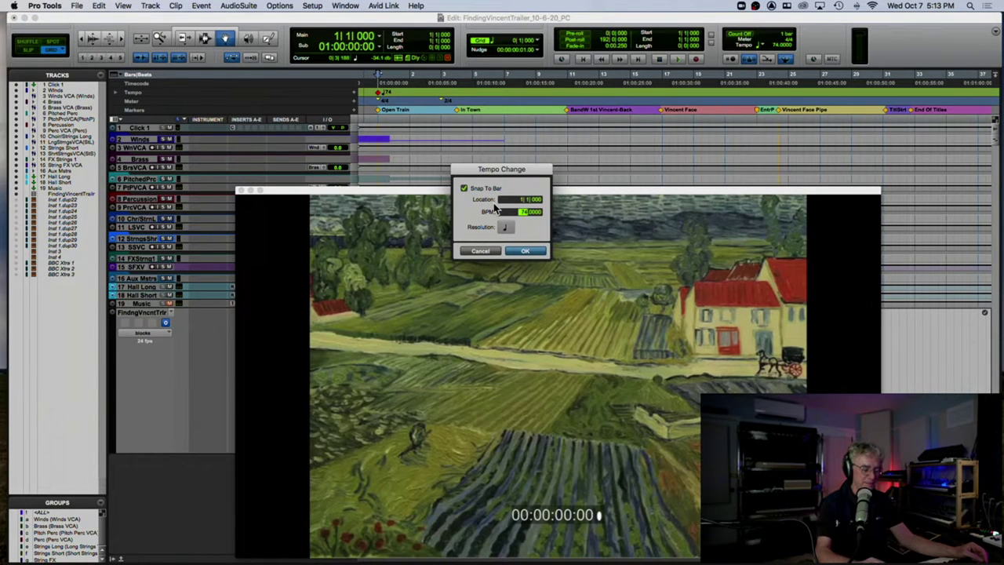
key(Return)
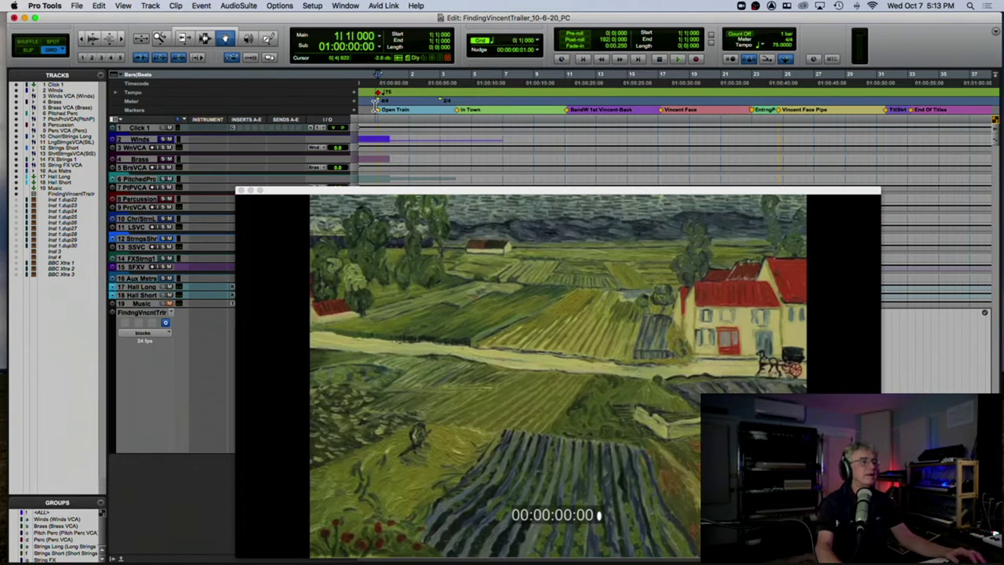
Raise the video window just beneath the rulers and play the trailer from bar 1 at 75 BPM.
drag(453, 194, 445, 131)
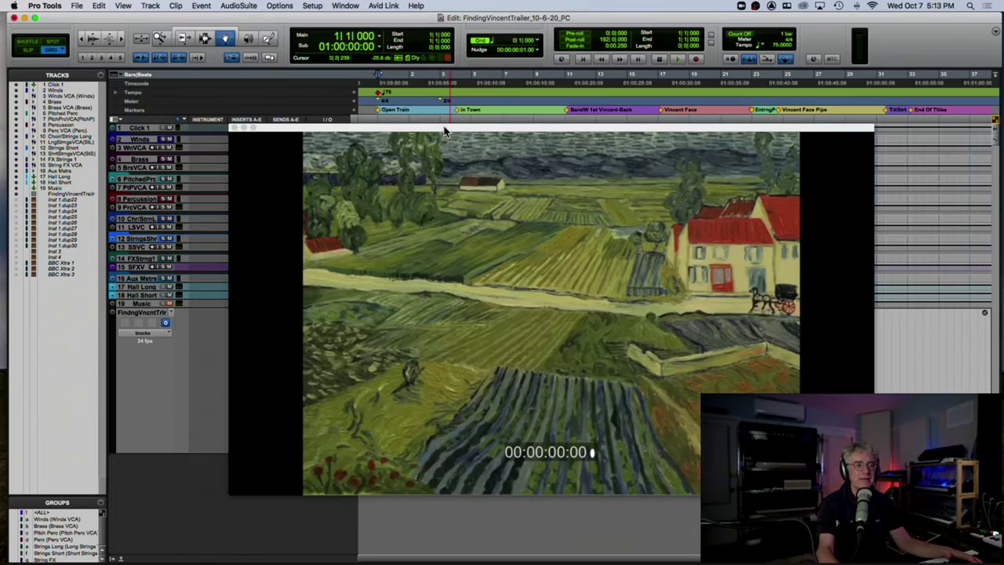
key(space)
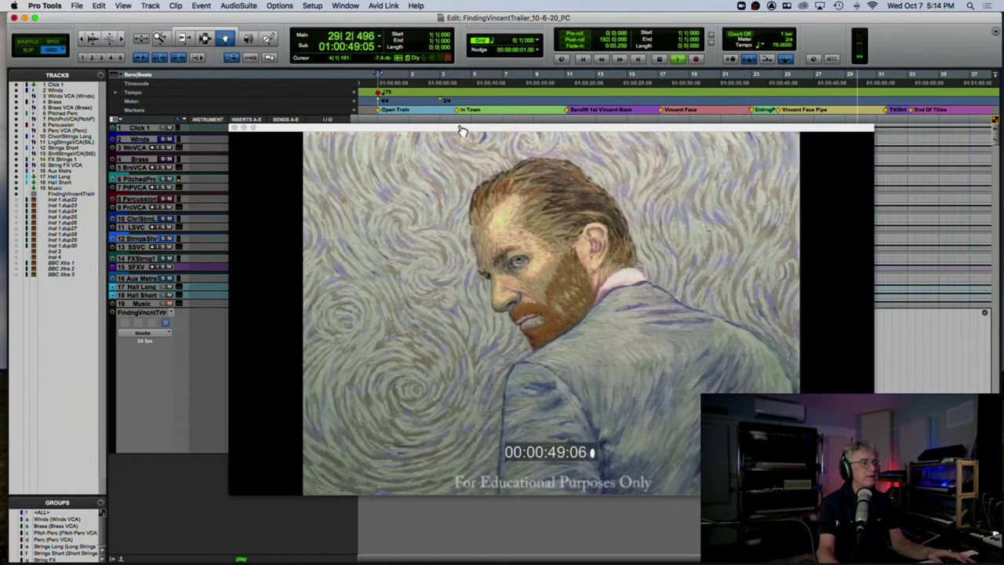
key(space)
Set the tempo at 1|1|000 to 77 BPM and play the trailer against it.
click(354, 93)
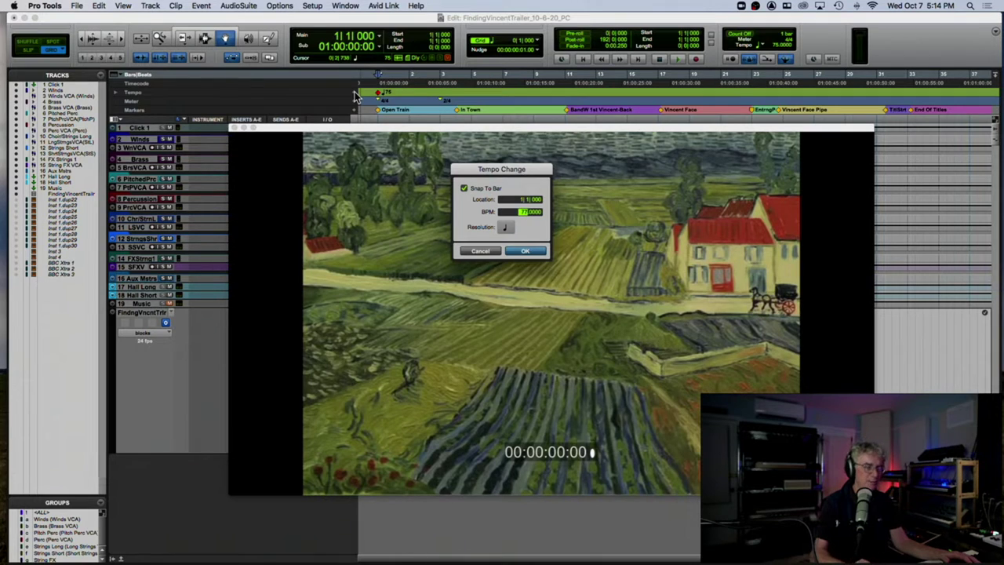
key(Return)
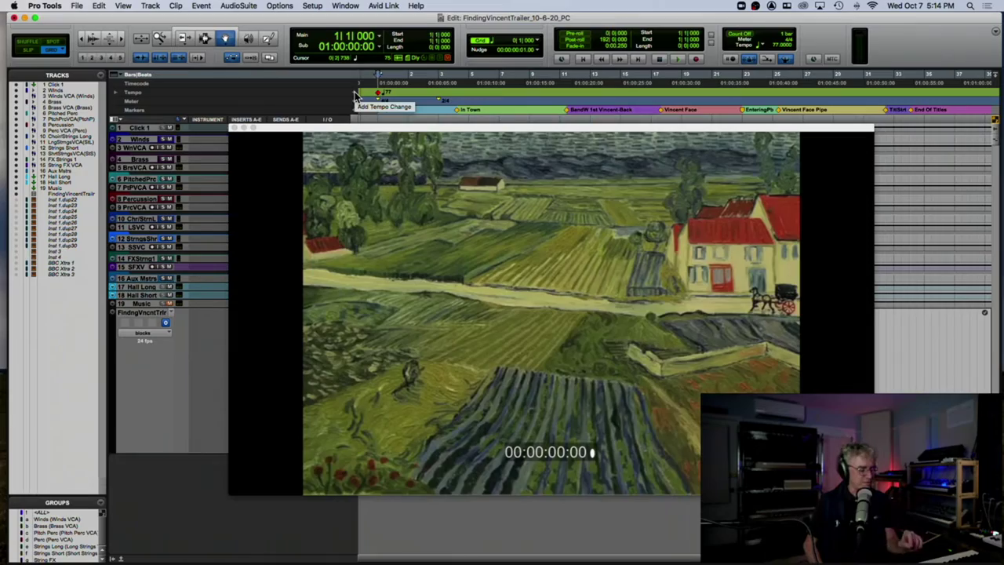
key(space)
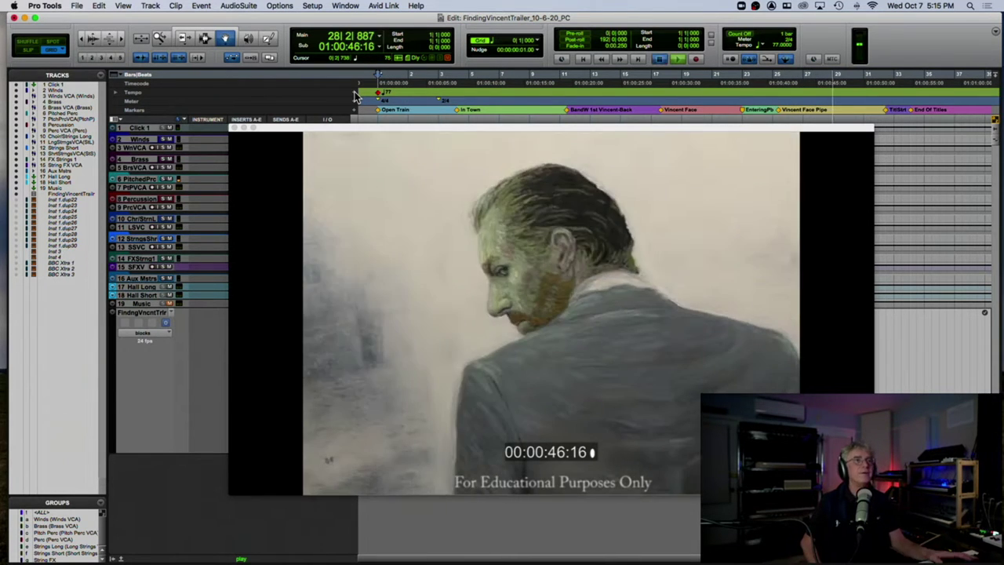
key(space)
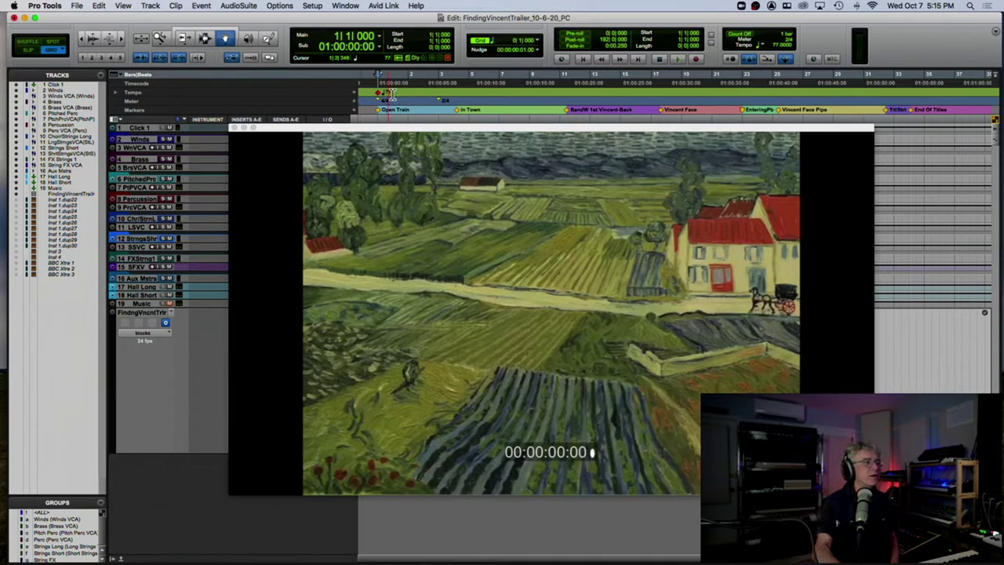
Set the existing bar 1 tempo event to 89 BPM and play the trailer through to the title.
double_click(380, 94)
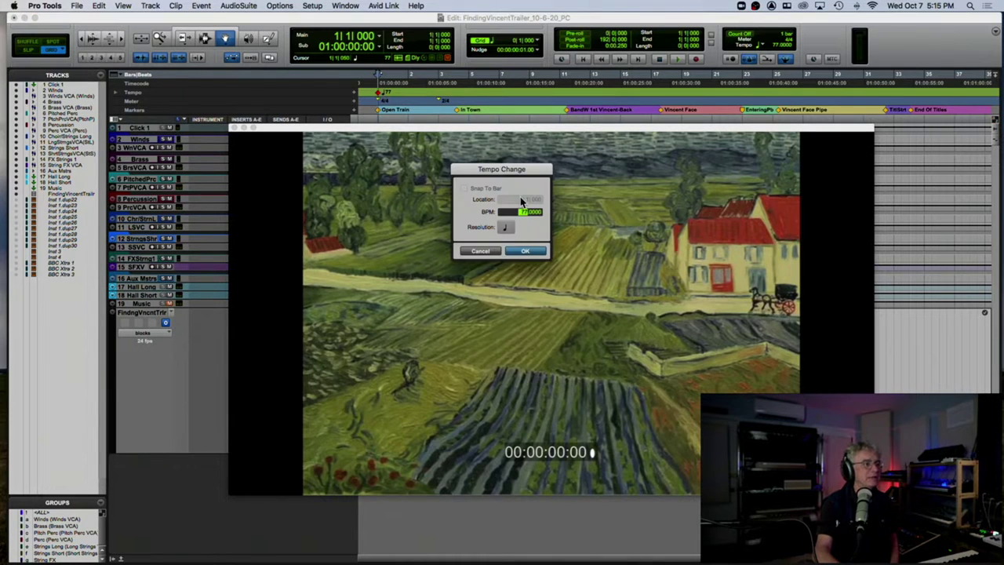
text(69)
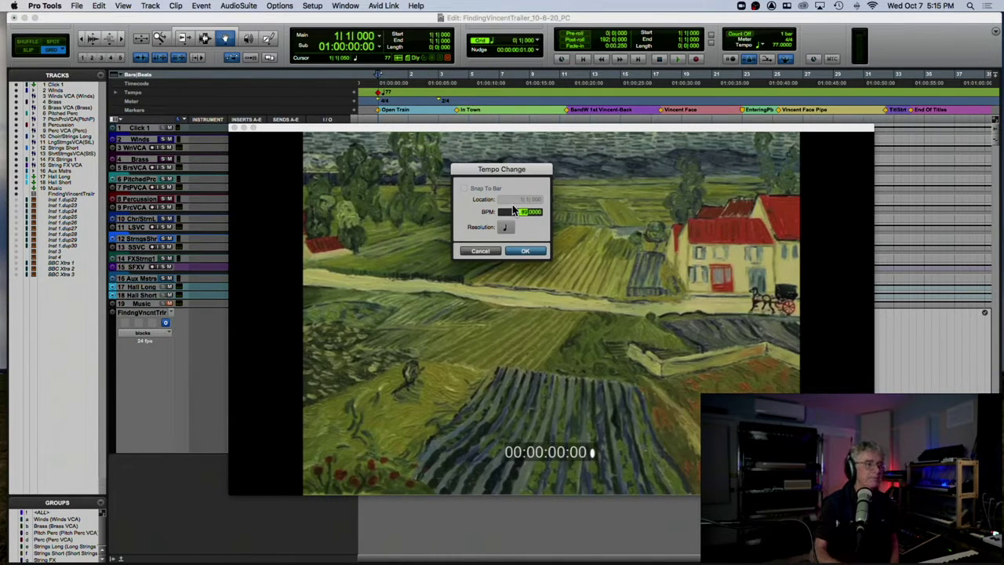
key(Return)
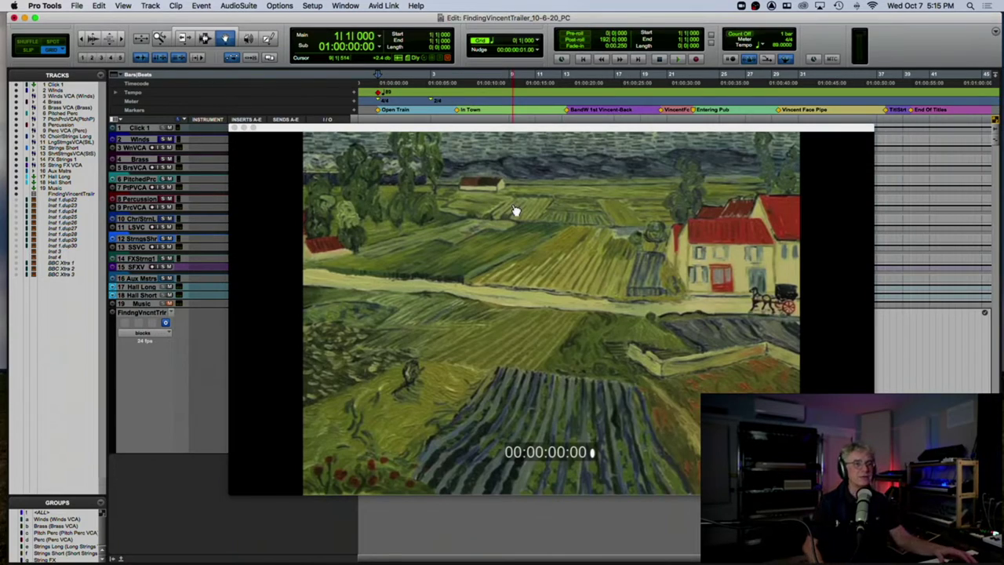
key(space)
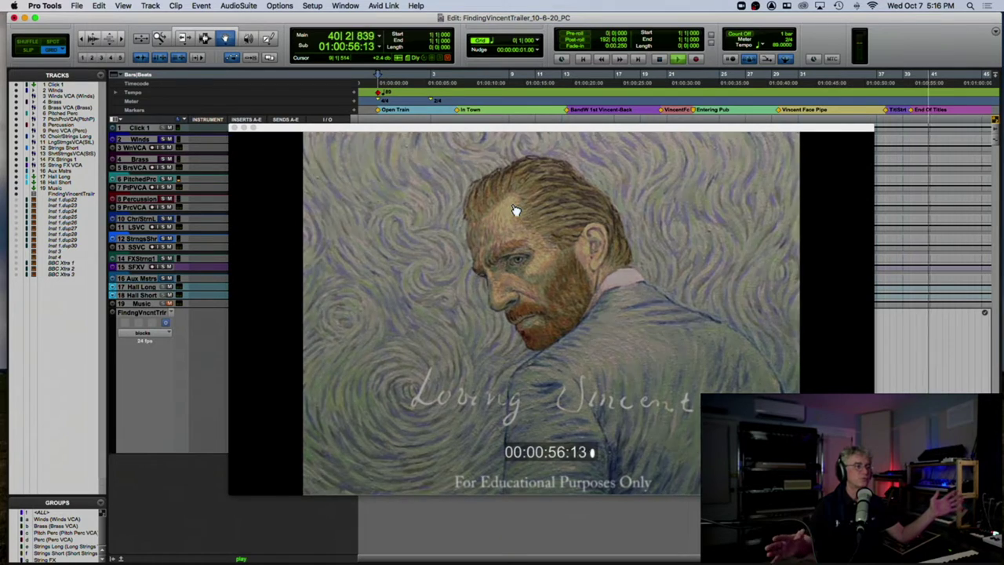
key(Return)
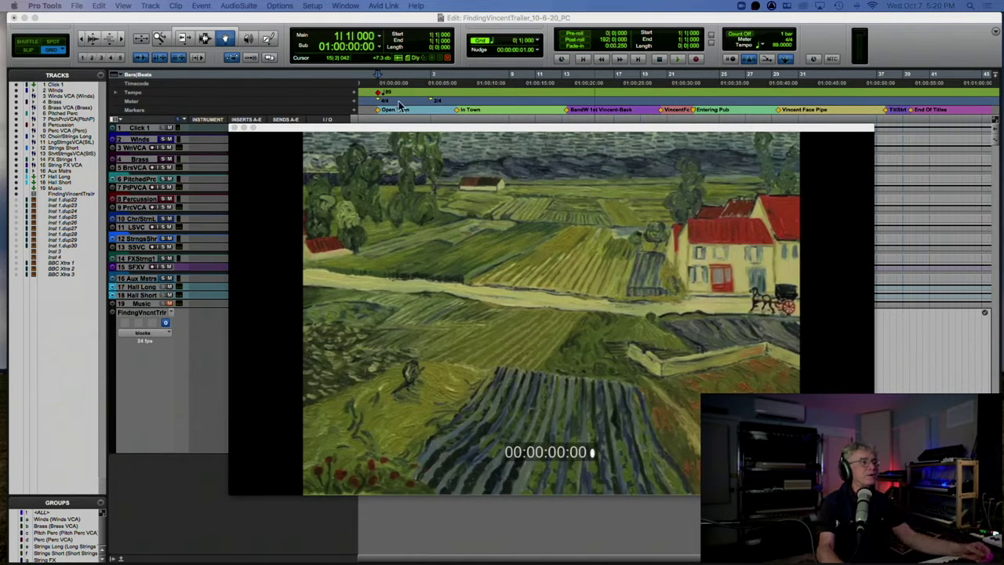
Set the tempo at bar 1 to 74 BPM.
click(355, 93)
text(74)
key(Return)
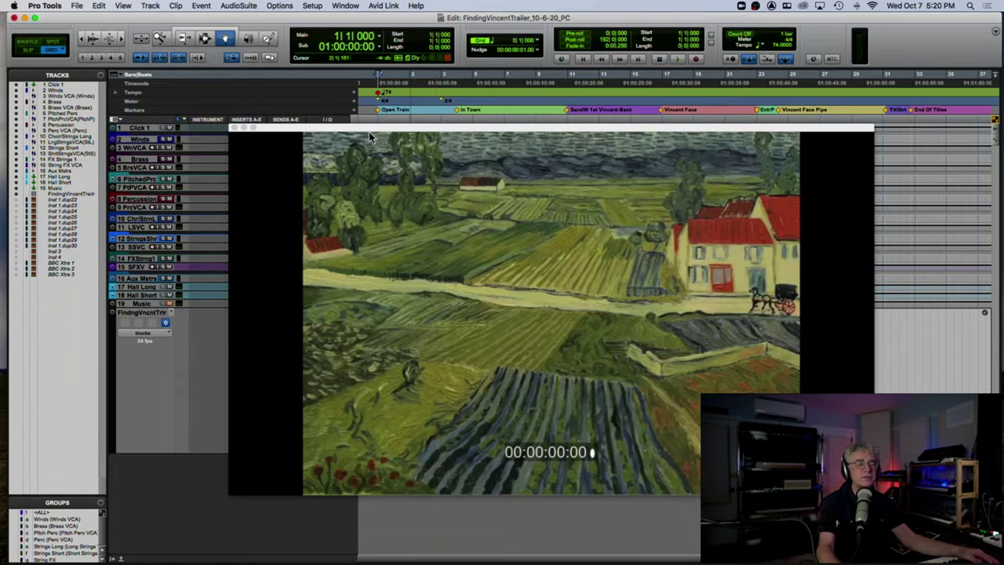
Close the video window and increase the height of the FindingVincentTrailer video track.
drag(369, 130, 266, 62)
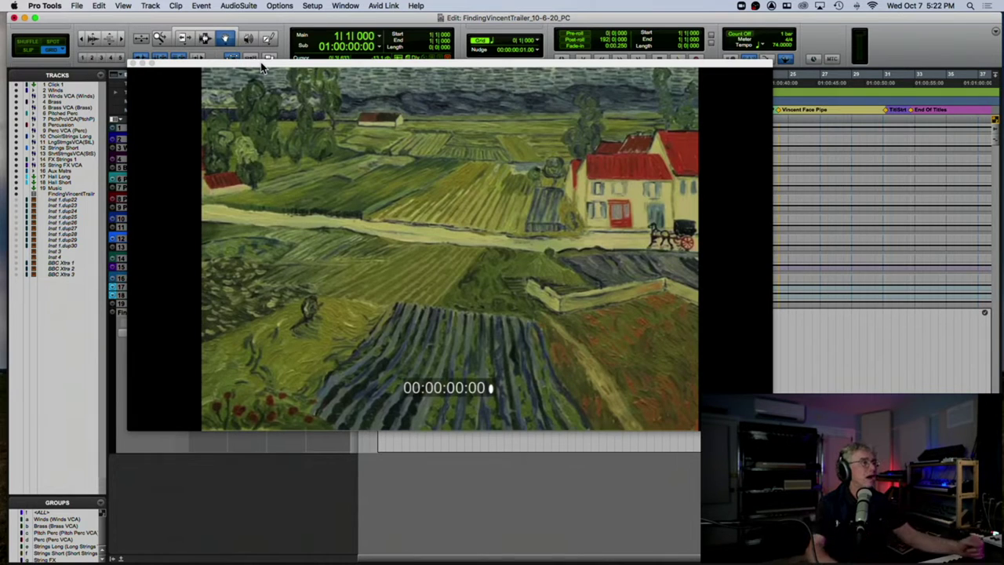
click(133, 64)
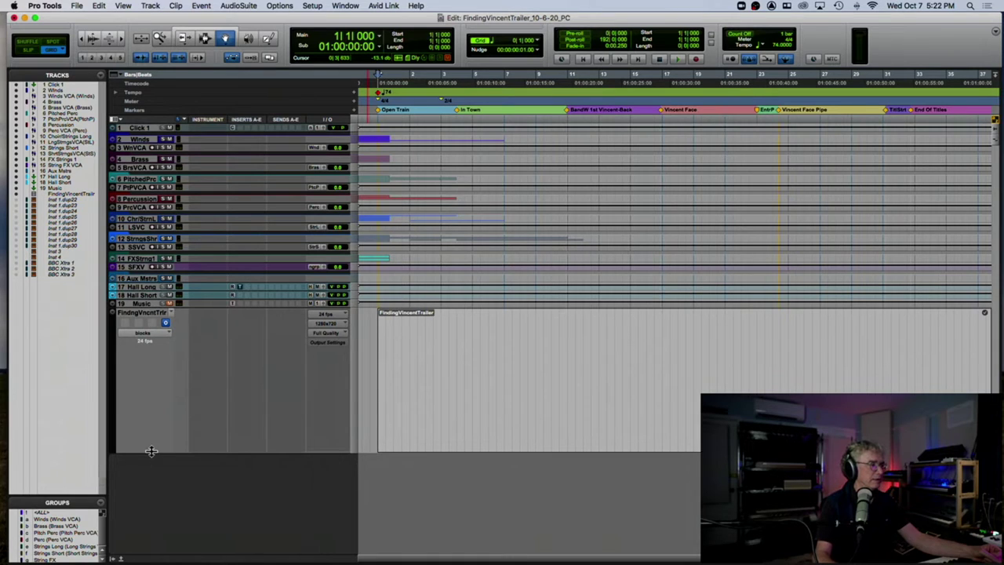
drag(153, 453, 153, 553)
scroll(503, 314, down, 2)
scroll(187, 404, down, 3)
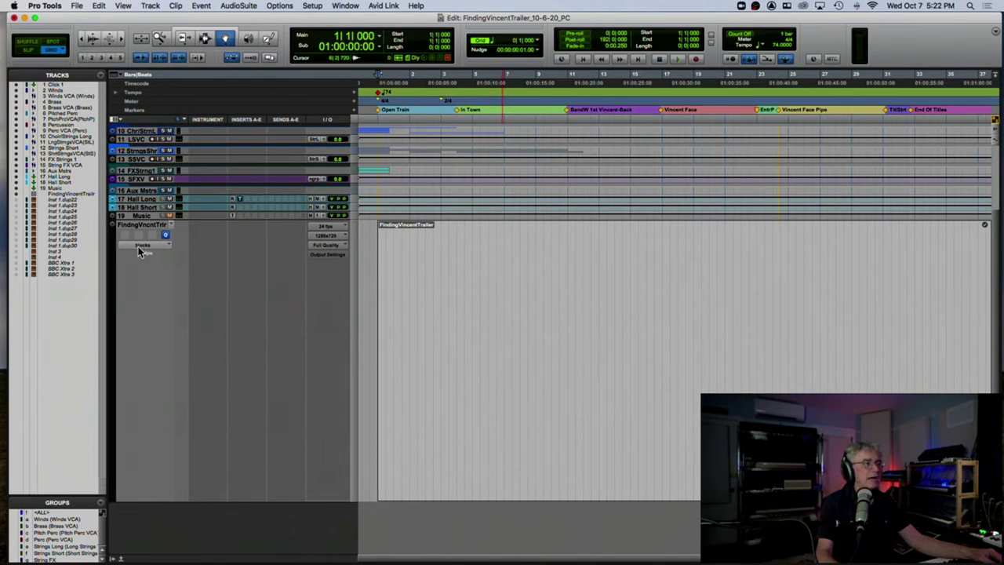
Select the FindingVincentTrailer clip, fit it in the timeline, and switch the video track's view from blocks to frames.
click(416, 265)
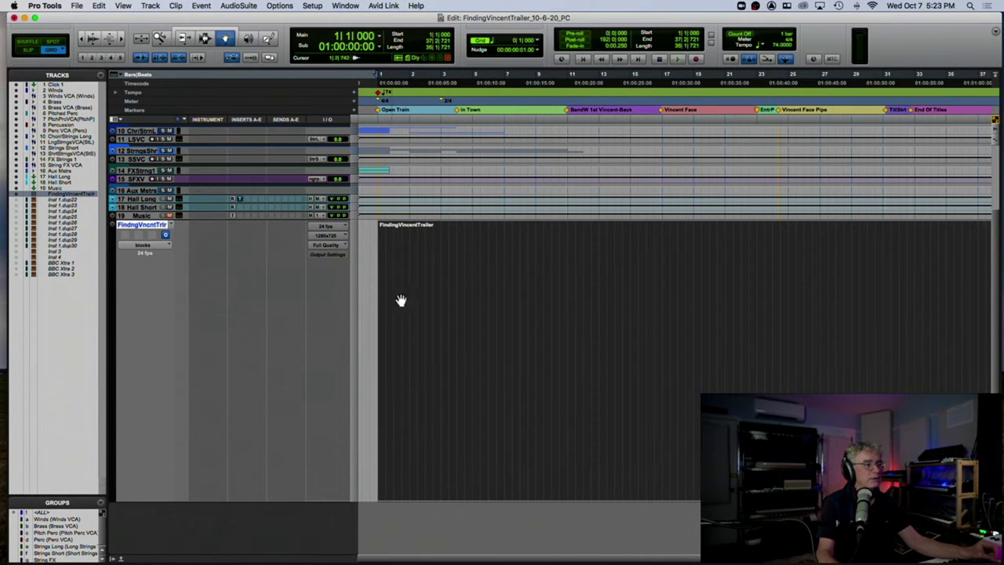
key(r)
key(r)
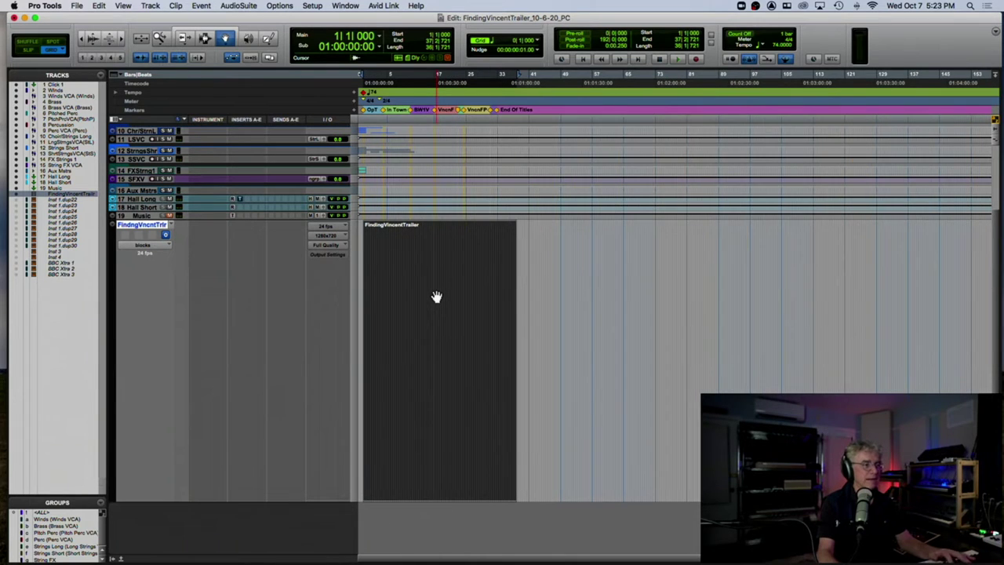
key(t)
click(154, 247)
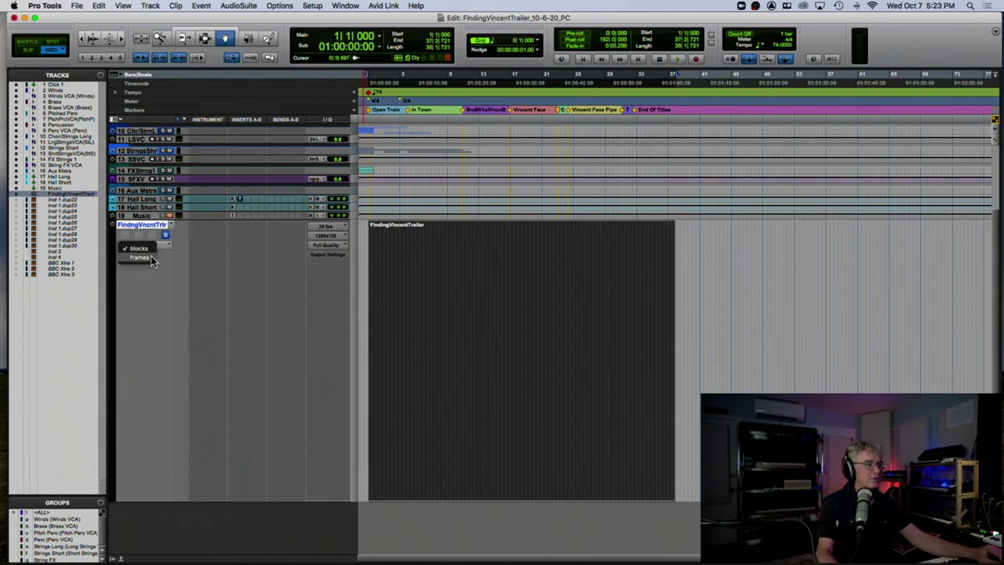
click(153, 256)
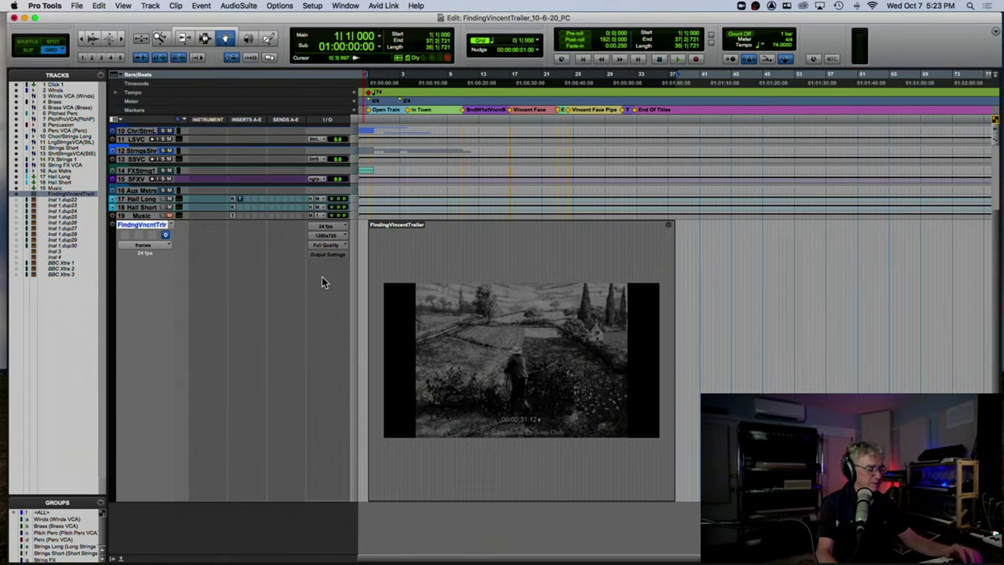
Zoom the timeline in on the opening frames of the FindingVincentTrailer clip.
key(r)
key(t)
key(t)
key(t)
key(t)
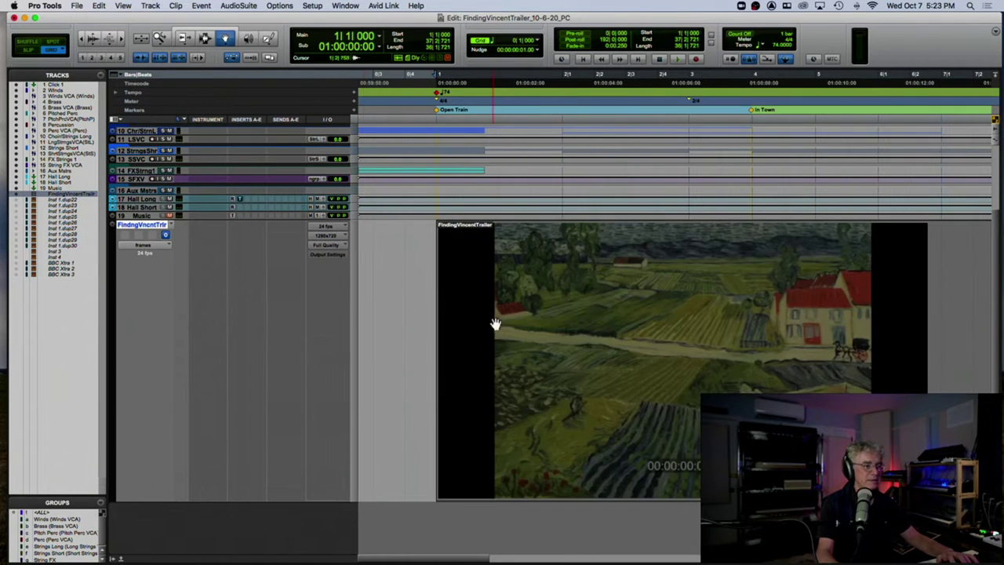
Reduce the height of the FindingVincentTrailer video track.
scroll(501, 324, right, 10)
scroll(501, 324, right, 10)
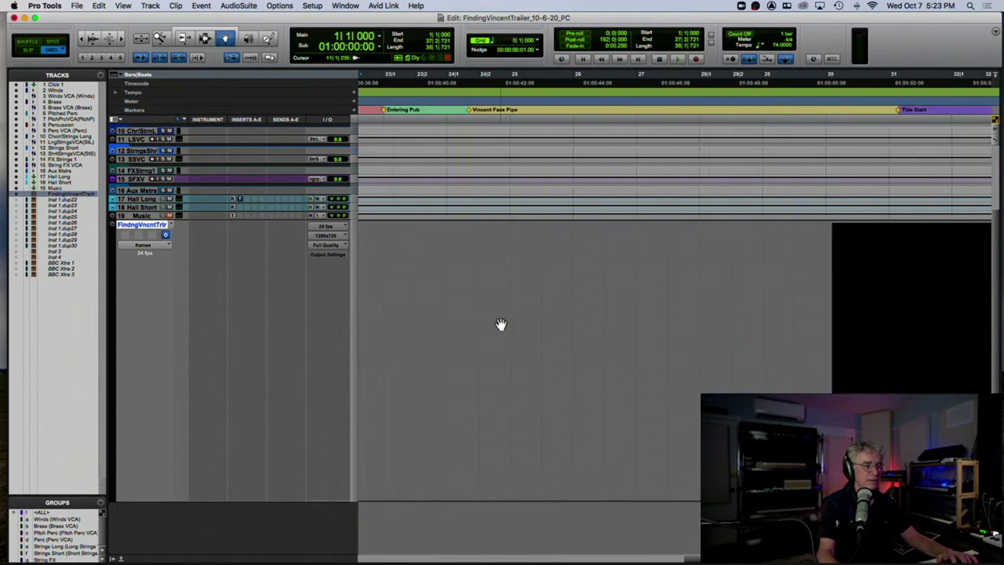
scroll(501, 324, left, 10)
scroll(501, 324, left, 10)
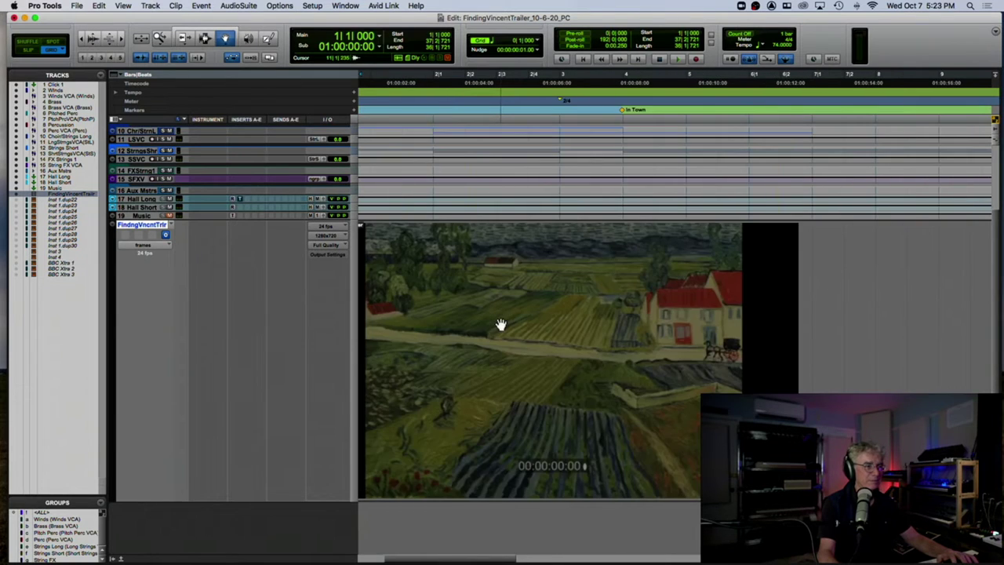
scroll(500, 324, up, 6)
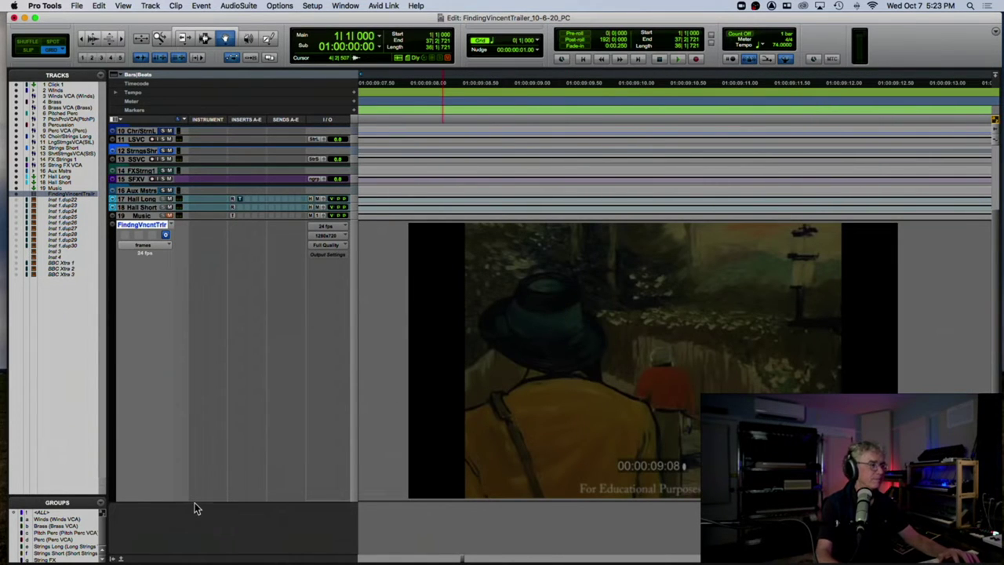
drag(197, 501, 254, 255)
Deselect the trailer clip, look through its opening frames, and switch the FindingVincentTrailer video track's view to blocks.
scroll(399, 337, left, 10)
scroll(399, 336, left, 10)
scroll(398, 336, right, 5)
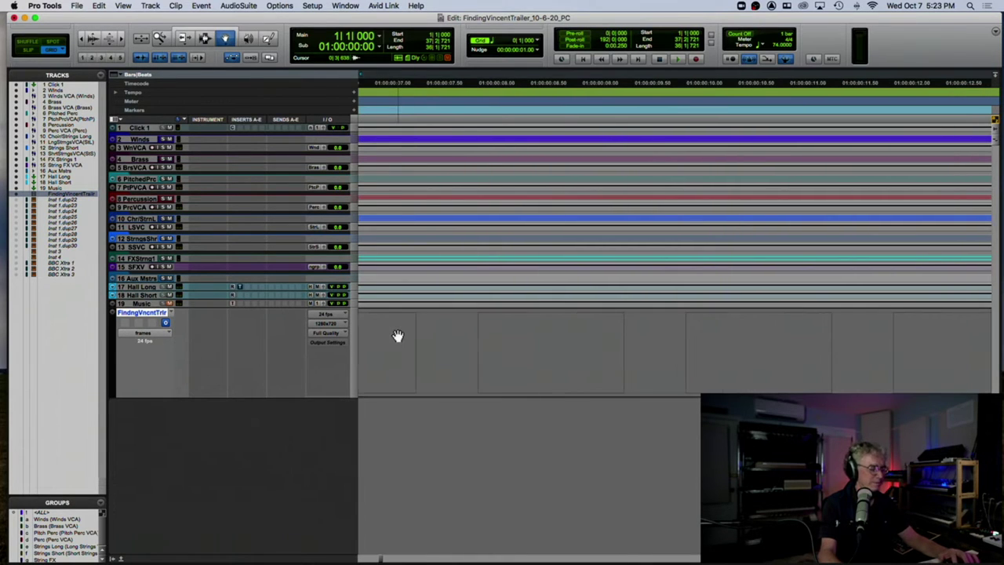
scroll(399, 335, left, 3)
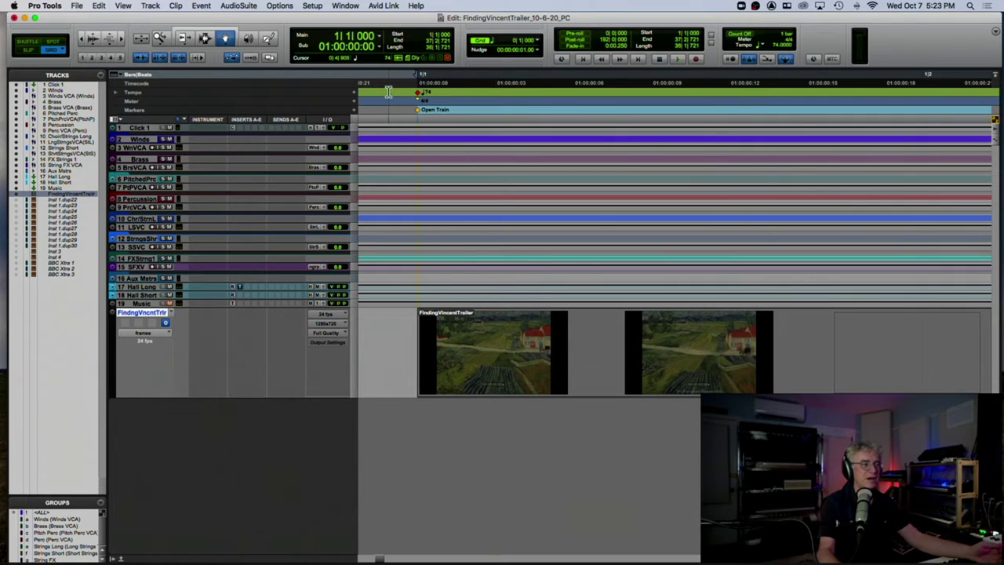
click(392, 98)
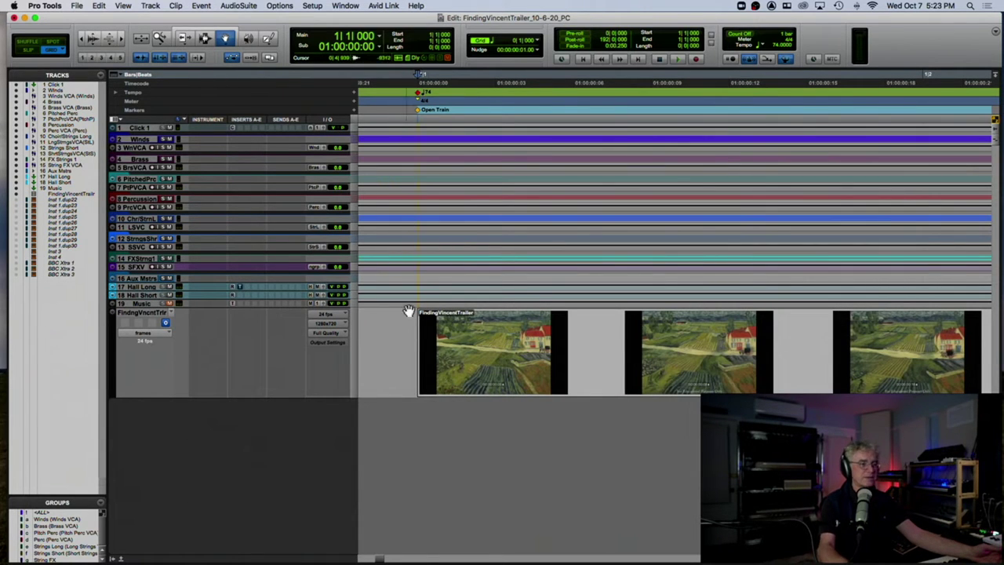
scroll(430, 371, right, 10)
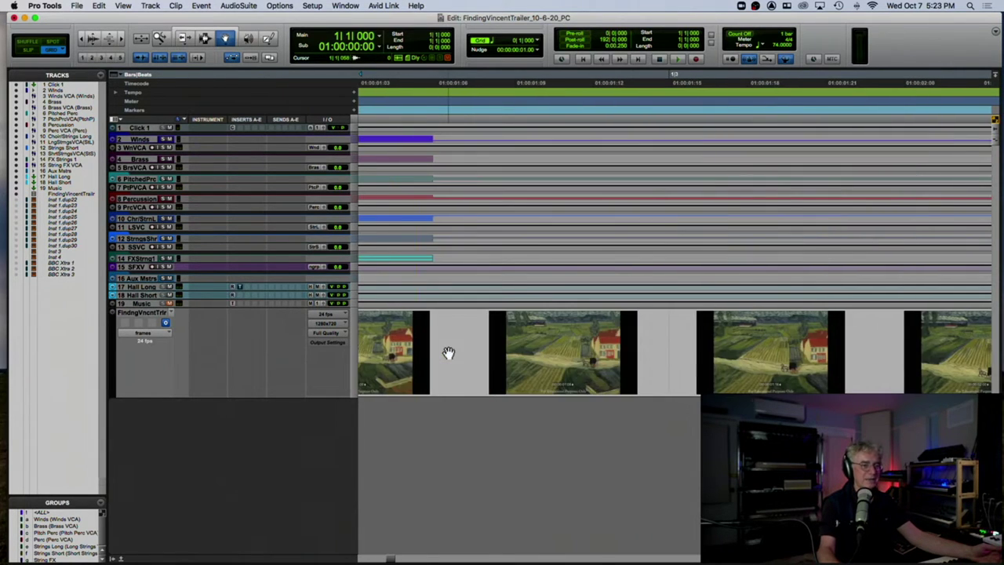
scroll(448, 353, right, 20)
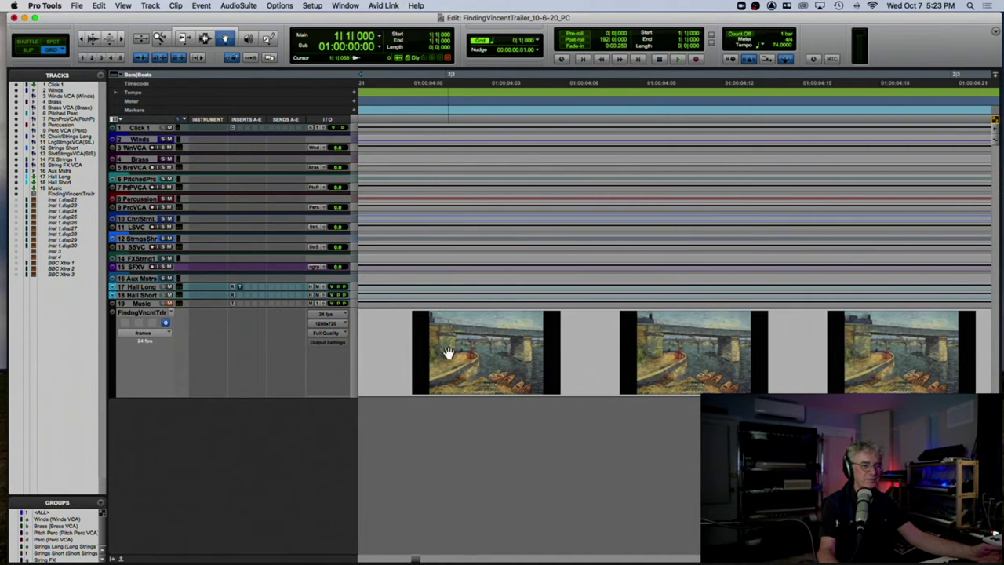
click(143, 333)
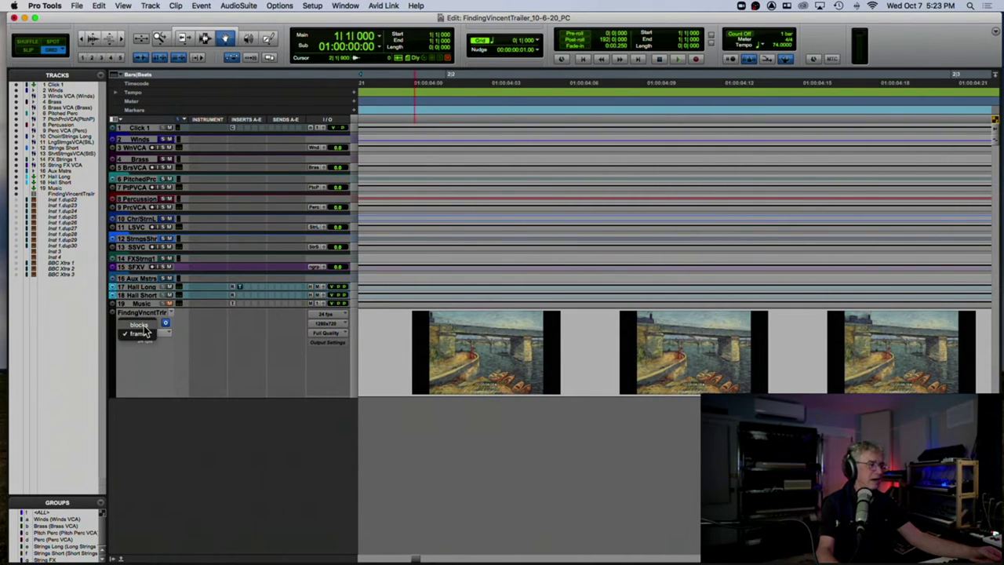
click(141, 325)
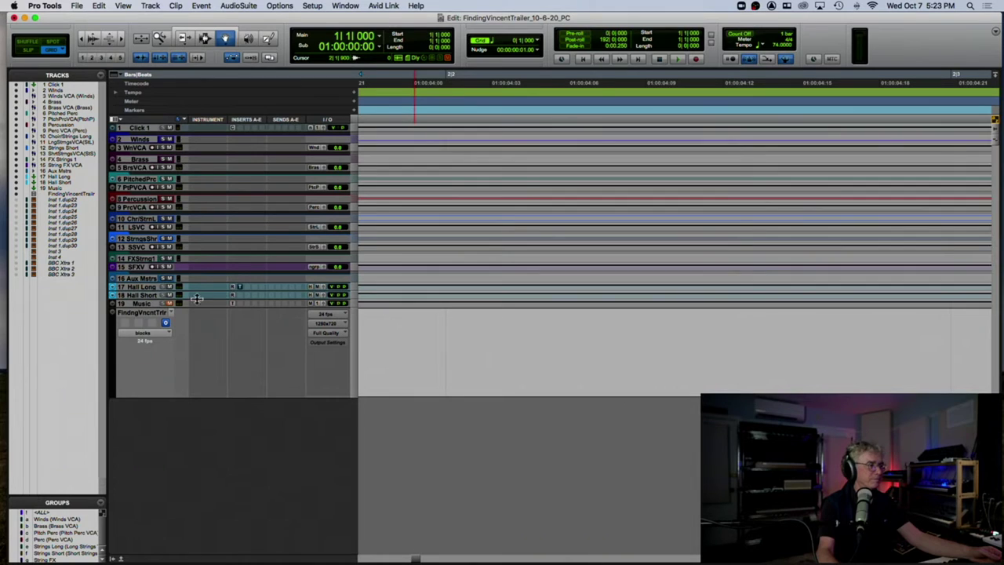
Try the Best Performance video quality on the FindingVincentTrailer track, and switch it to Draft.
click(328, 333)
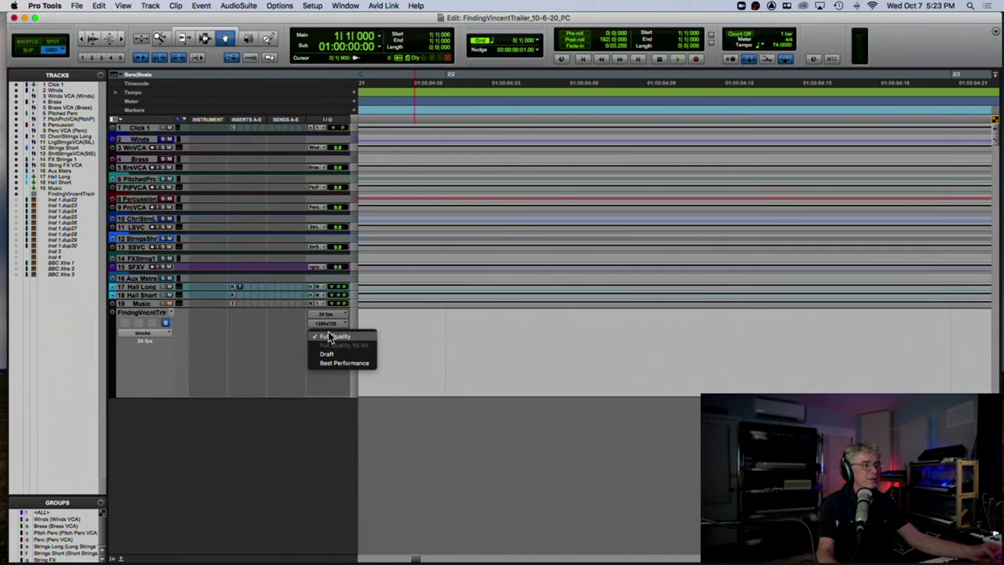
click(367, 362)
click(326, 332)
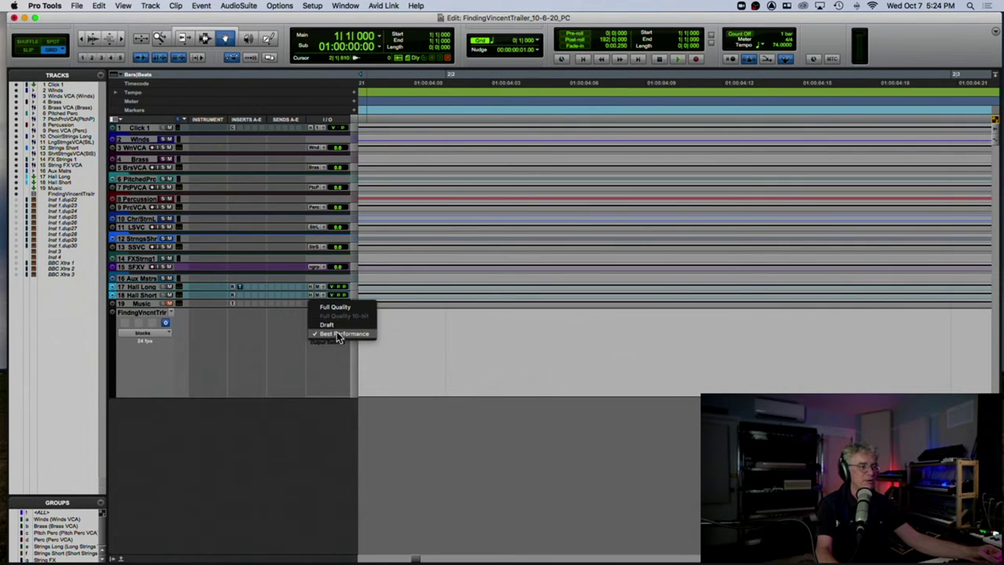
click(338, 322)
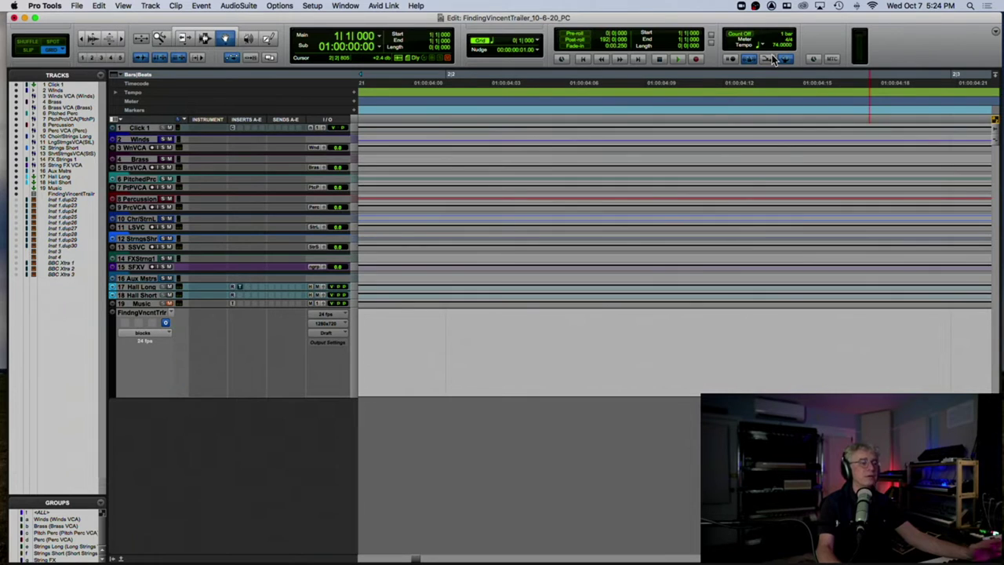
Open the video window and move it over the timeline so the video track's controls stay uncovered.
key(super+9)
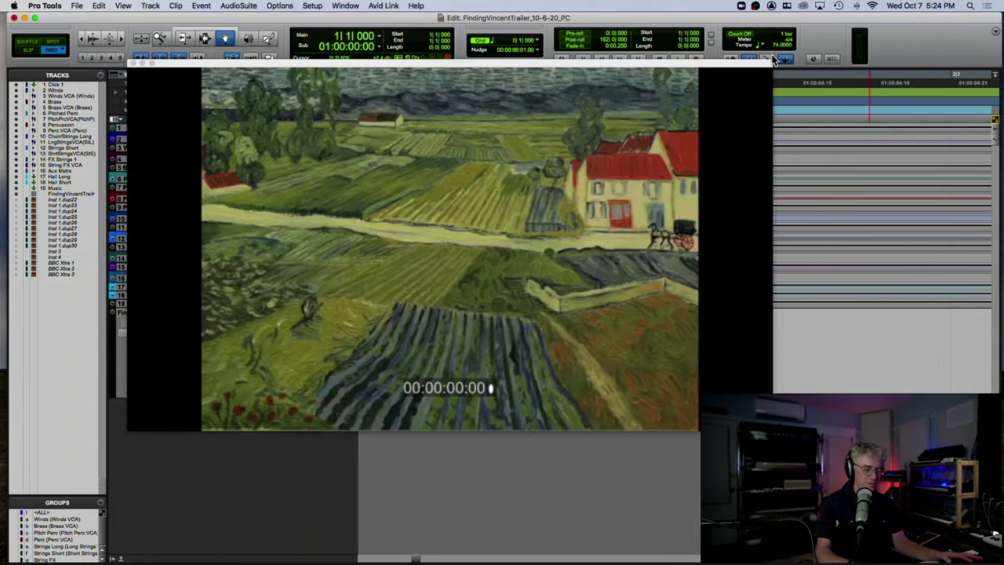
click(496, 68)
drag(496, 68, 732, 34)
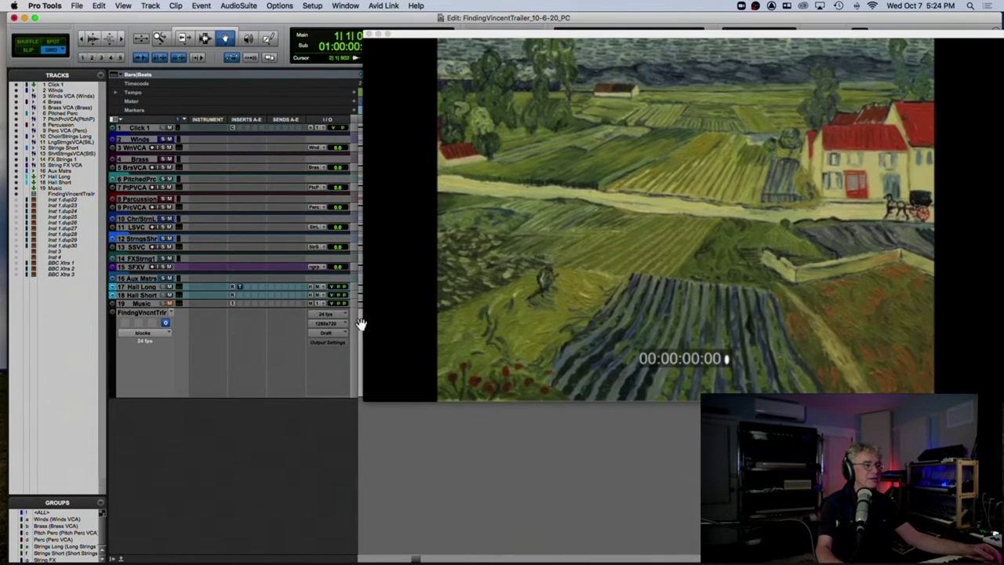
Compare the picture at Best Performance quality, and set the video track's quality back to Full Quality.
click(330, 336)
click(337, 340)
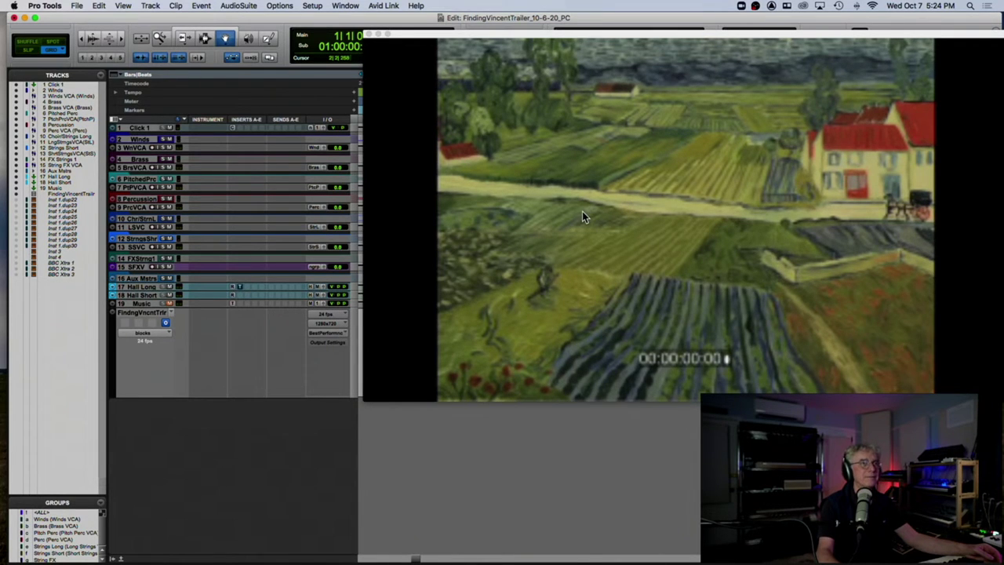
click(332, 333)
click(336, 314)
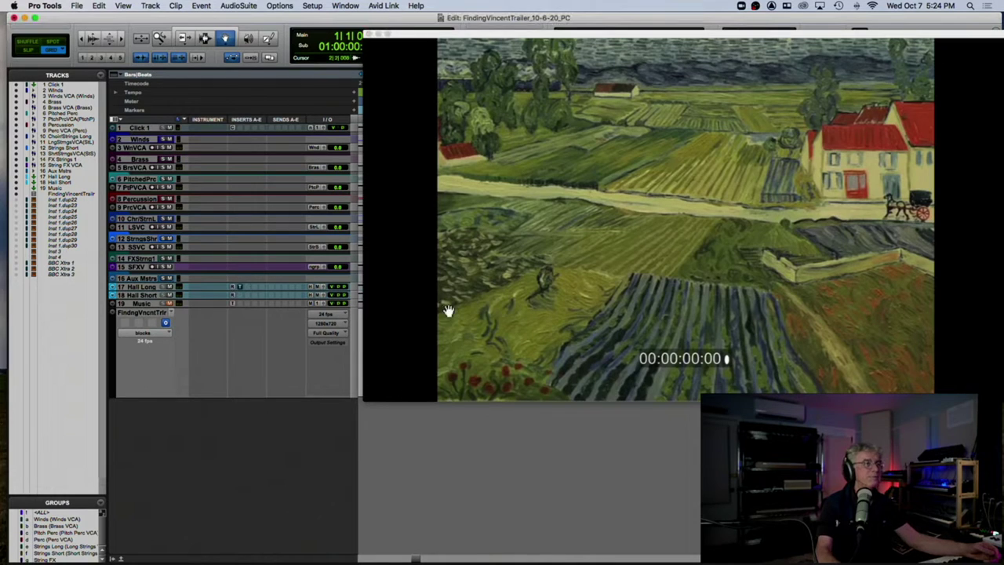
Close the video window and shrink the FindingVincentTrailer video track to a small height.
click(371, 34)
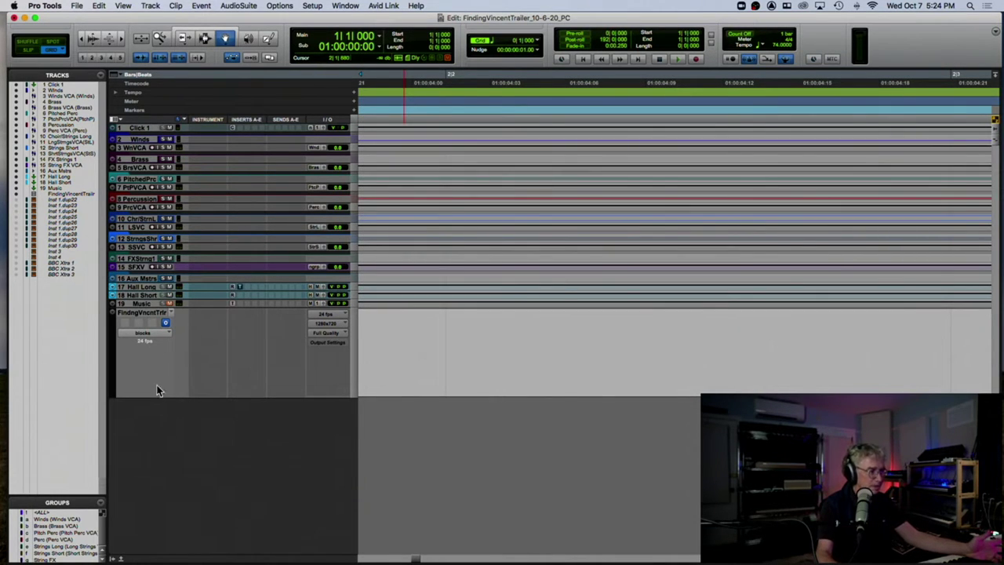
drag(137, 397, 167, 328)
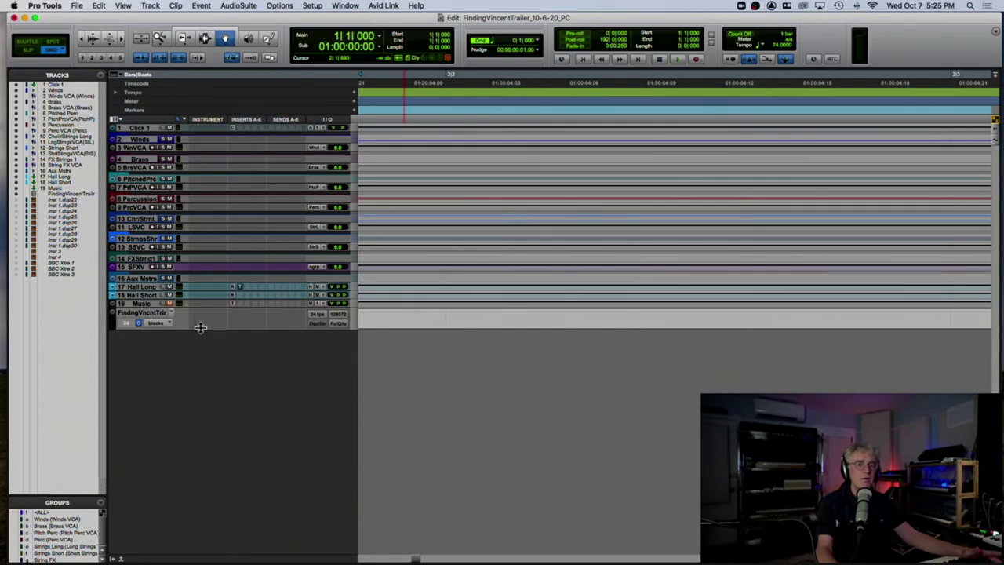
scroll(187, 184, left, 8)
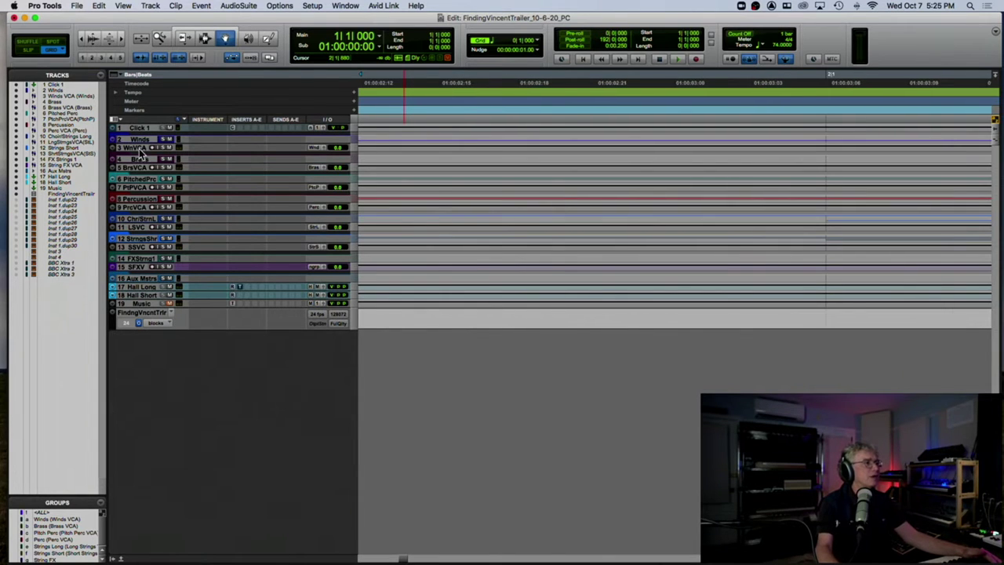
scroll(181, 176, left, 8)
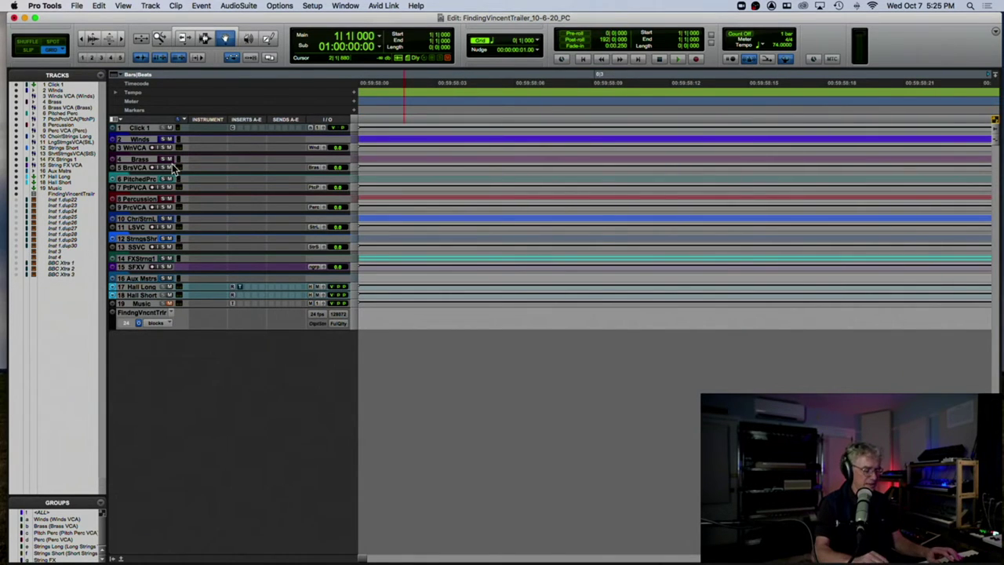
Increase the height of all tracks by two sizes.
key(ctrl+Up)
key(ctrl+Up)
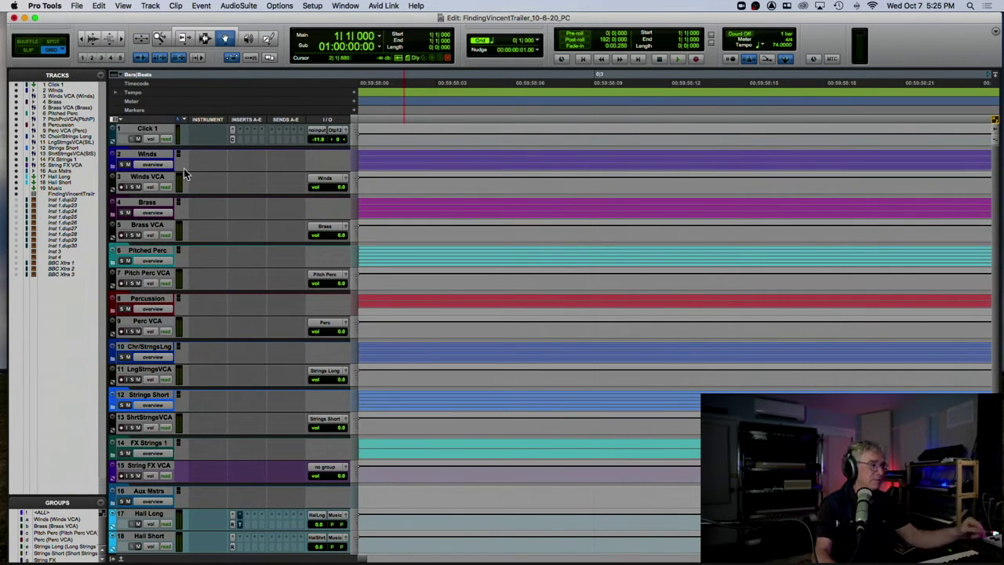
scroll(184, 168, right, 3)
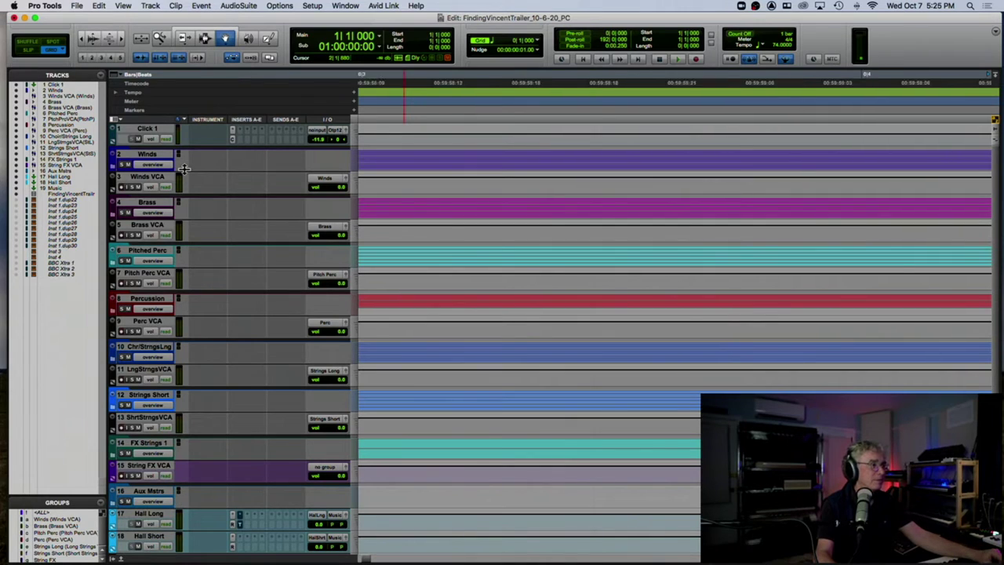
Go through the folder tracks by selecting Winds, Brass, Pitched Perc, Percussion, Chr/StrngsLng, Strings Short and FX Strings 1, ending on Chr/StrngsLng.
click(146, 154)
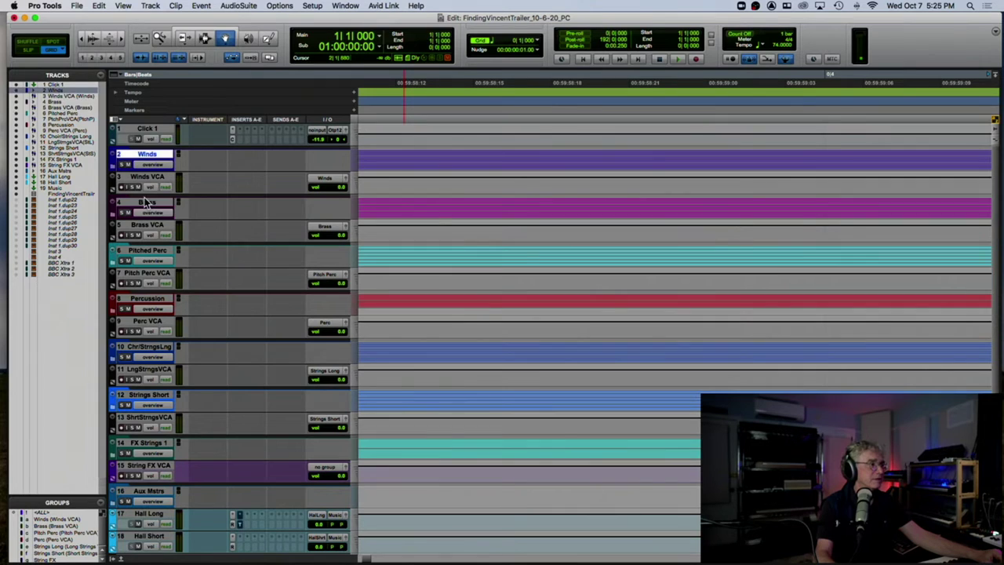
click(149, 203)
click(156, 252)
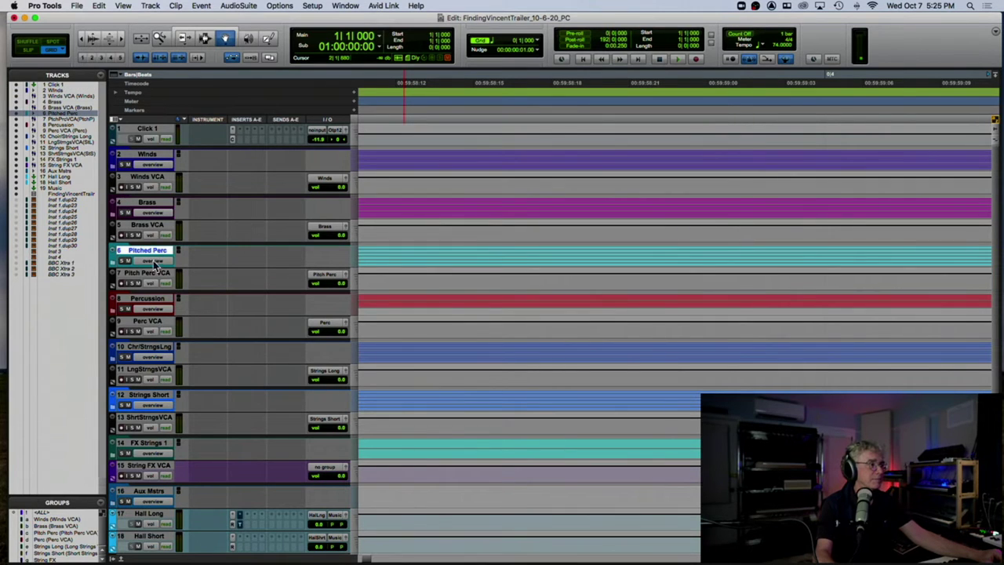
click(156, 301)
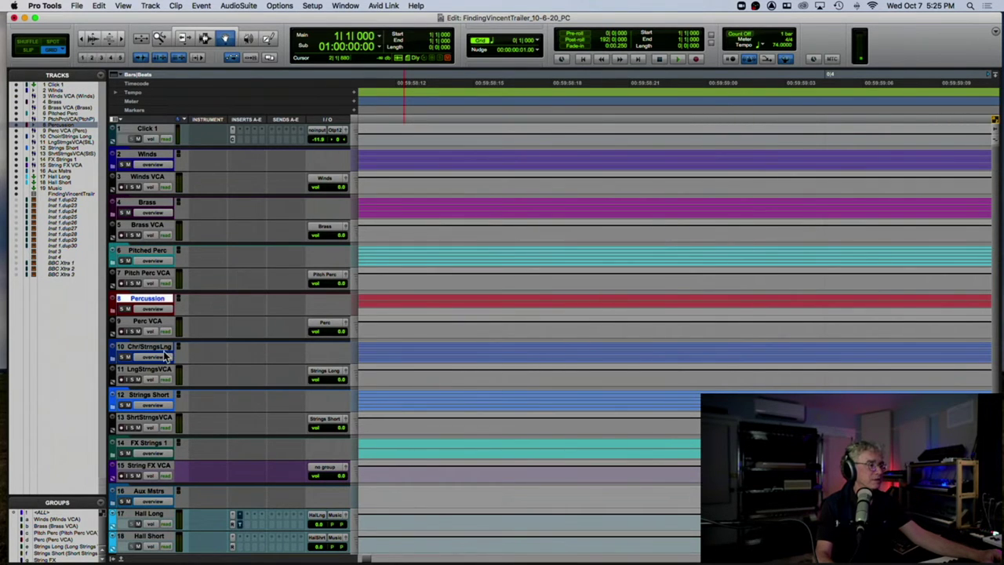
click(162, 348)
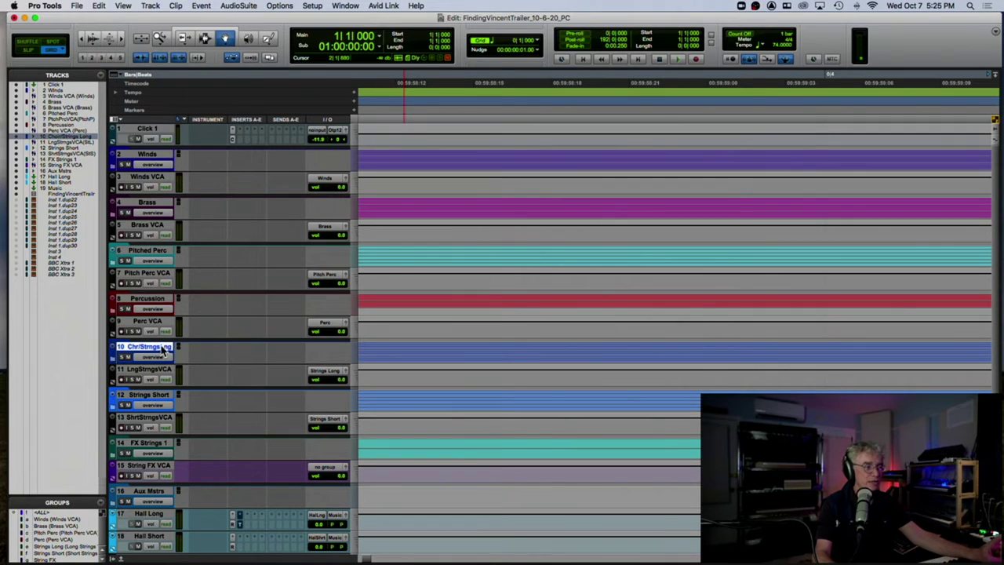
click(159, 395)
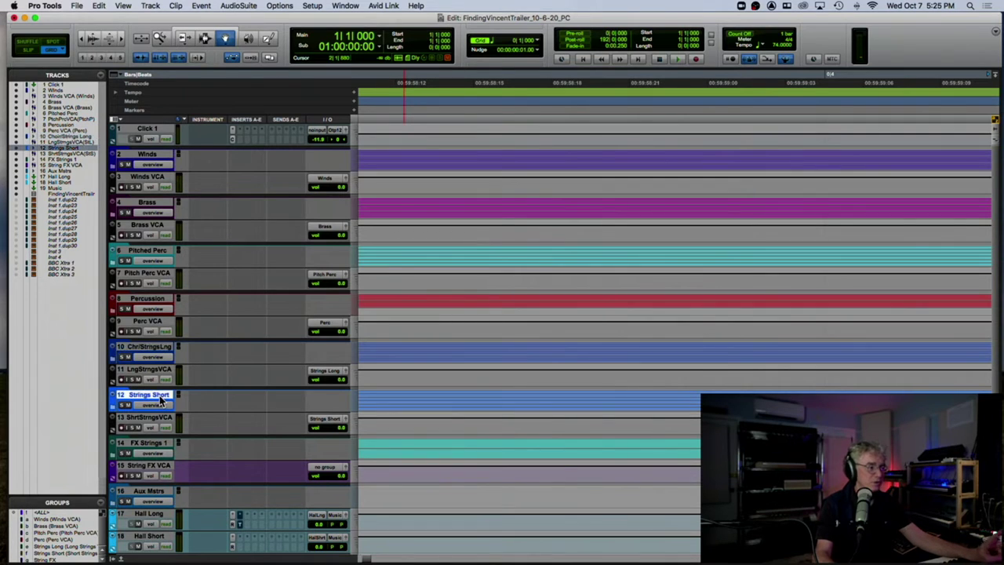
click(162, 441)
click(157, 350)
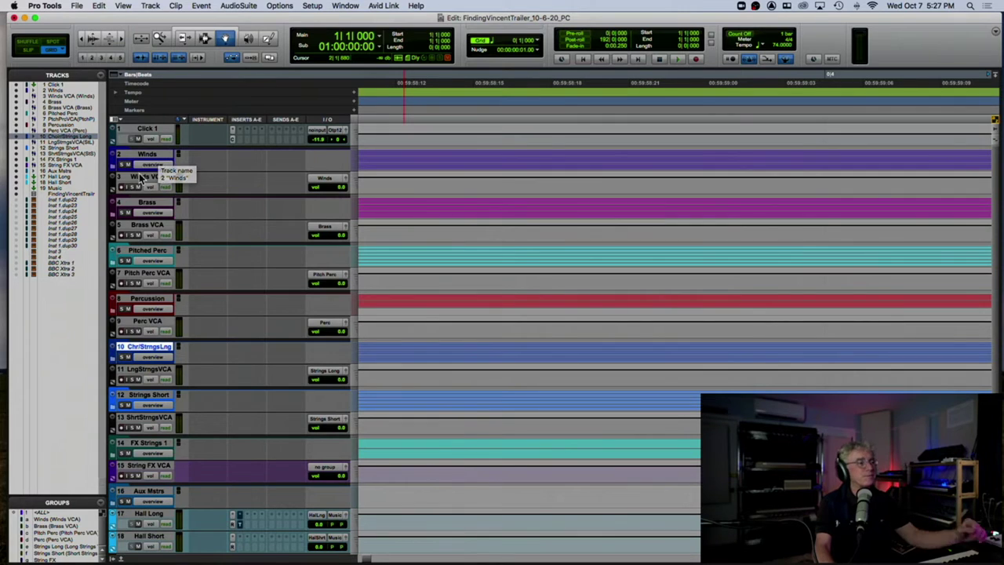
Increase the height of the Winds folder track and open the folder to show its instrument tracks.
drag(149, 174, 146, 225)
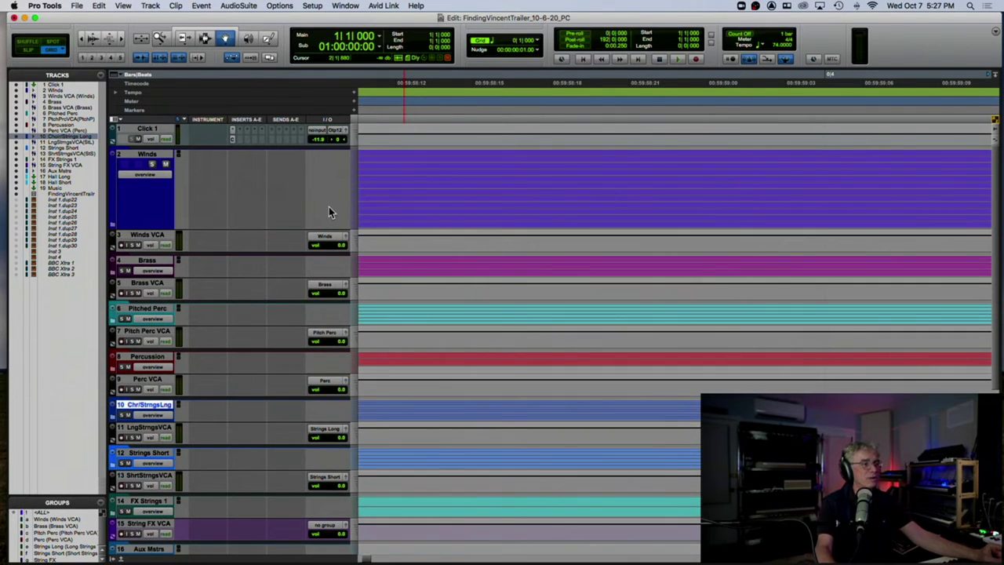
click(114, 228)
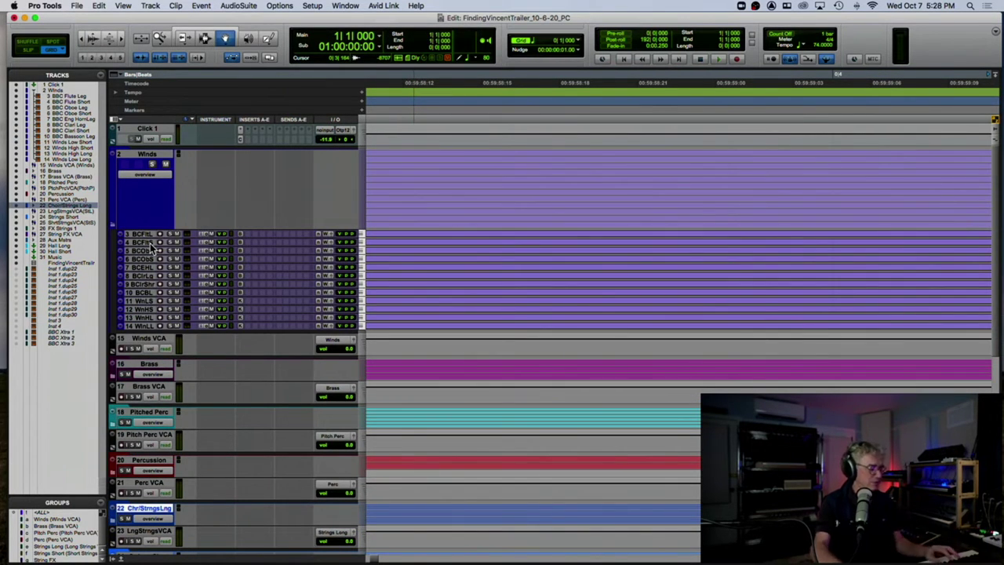
Increase the height of all tracks by three sizes and bring the Winds instrument tracks into view.
key(ctrl+alt+Up)
key(ctrl+alt+Up)
key(ctrl+alt+Up)
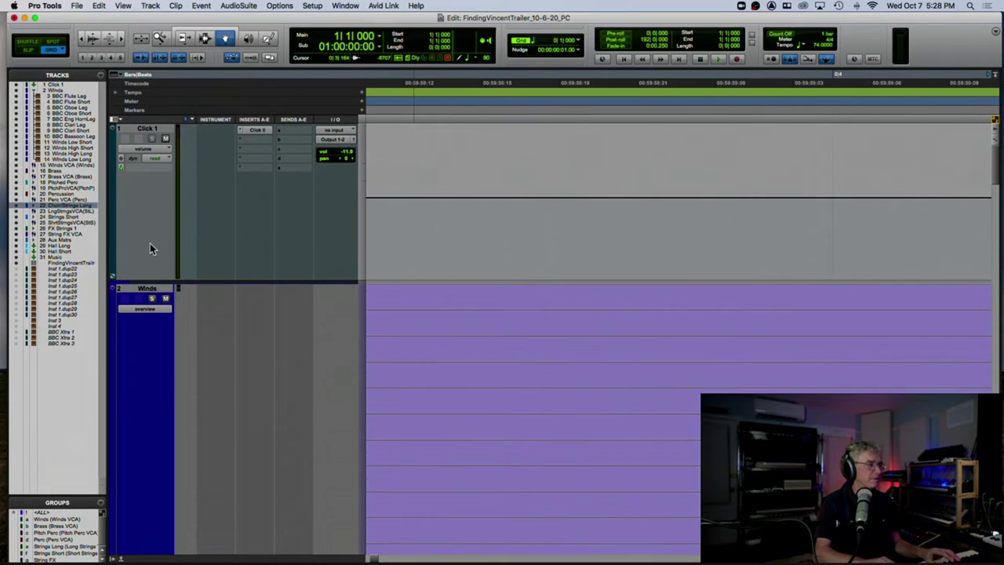
scroll(150, 245, down, 2)
scroll(150, 245, up, 1)
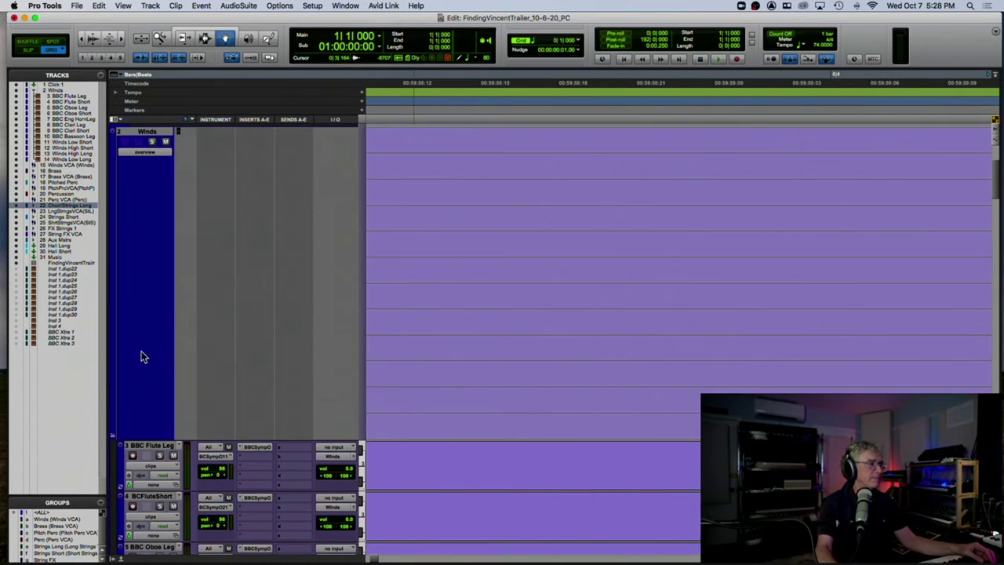
Reduce the height of the Winds folder track and record-enable the BBC Flute Leg track.
drag(142, 439, 197, 176)
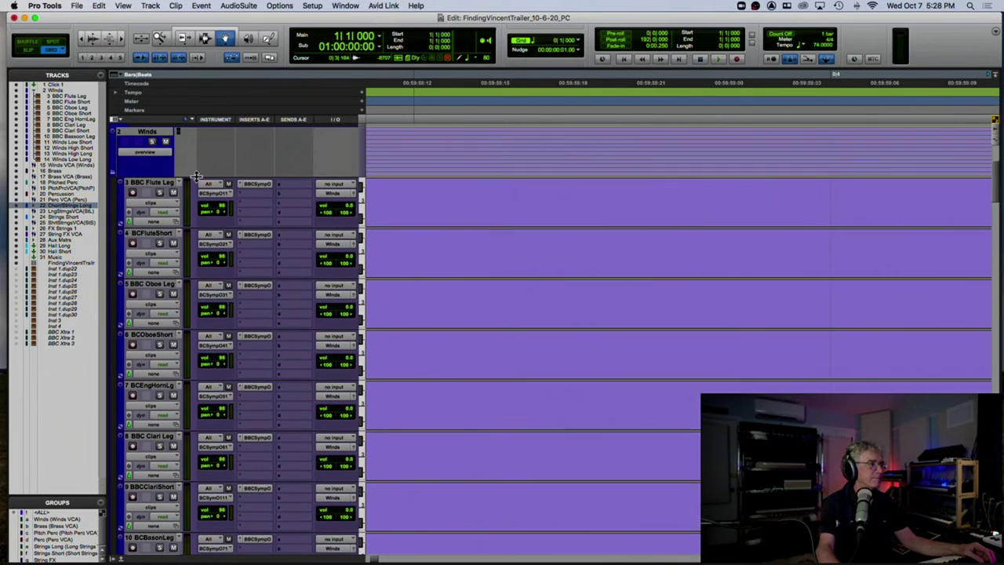
click(133, 194)
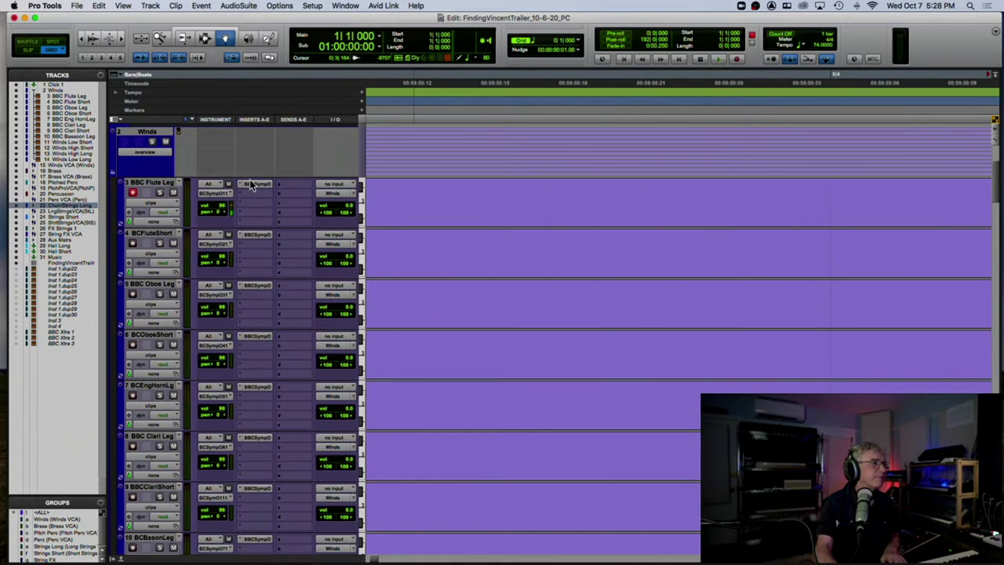
Raise both sliders of the BBC Symphony Orchestra instrument on the BBC Flute Leg track to near their maximum and close its window.
click(272, 188)
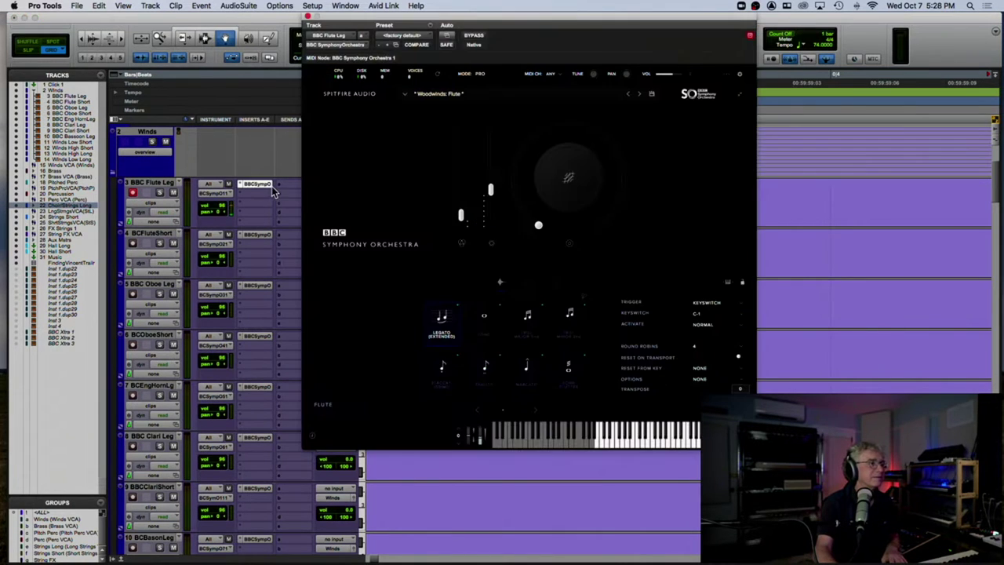
drag(461, 216, 461, 212)
drag(472, 154, 474, 146)
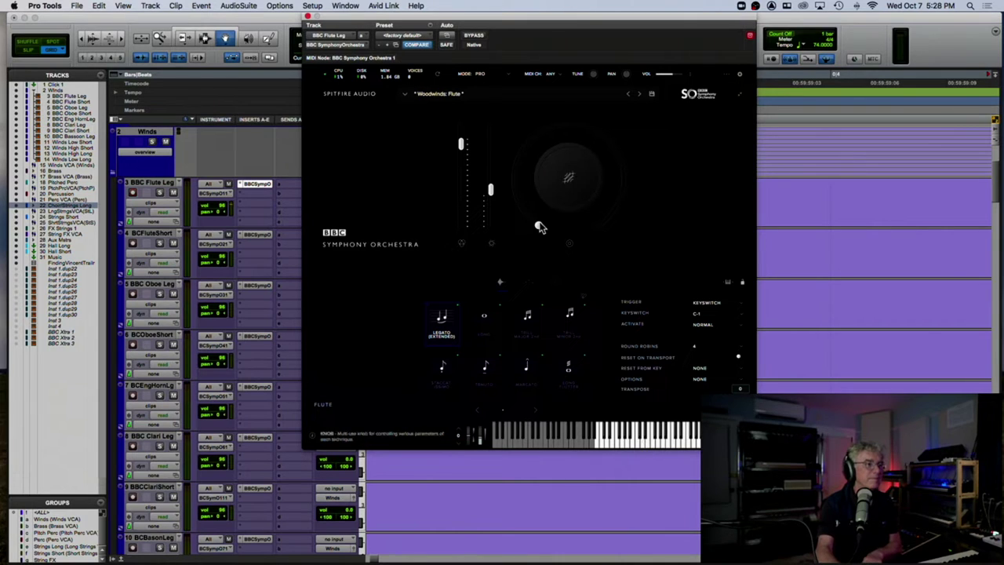
drag(489, 188, 494, 146)
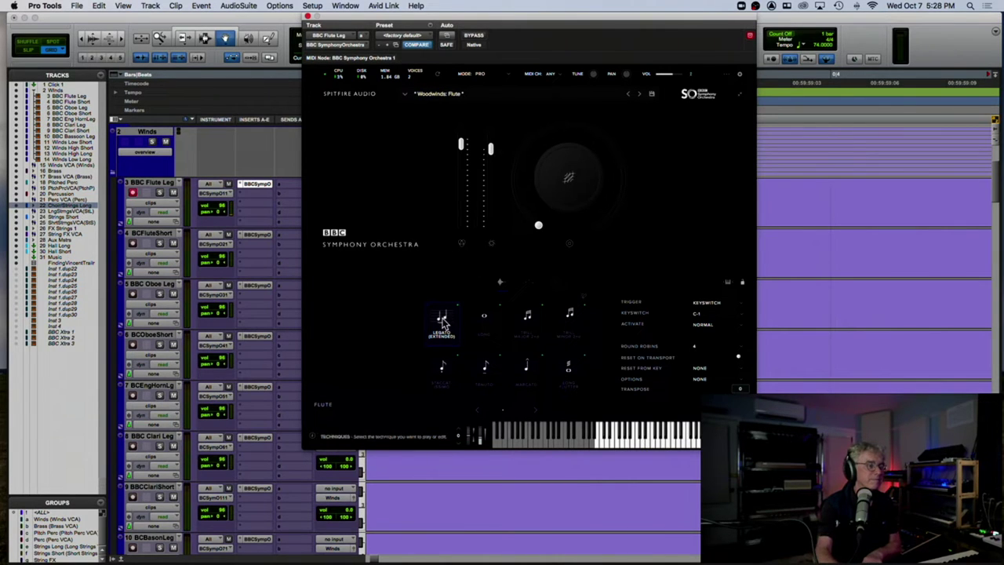
click(652, 437)
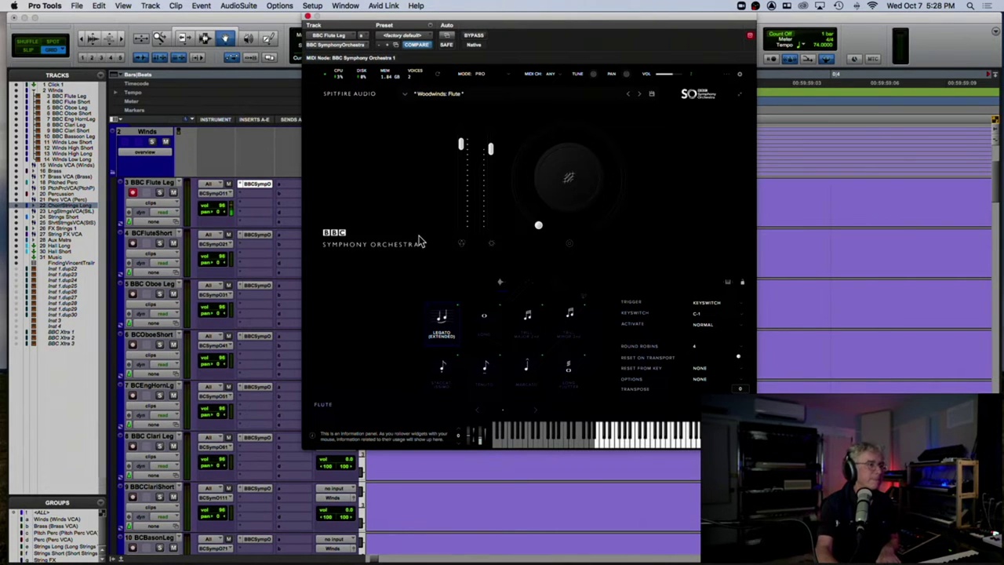
mouse_move(362, 77)
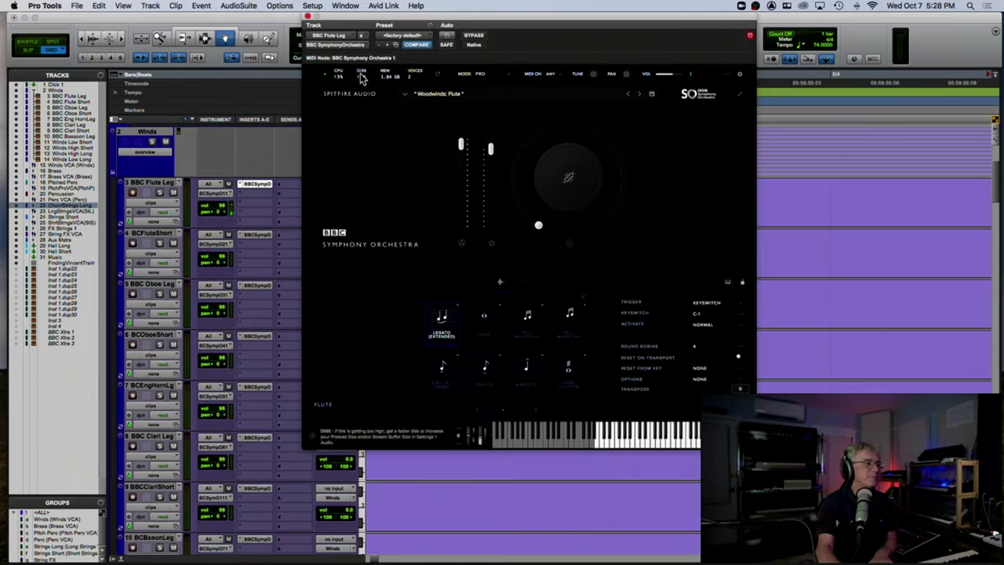
click(307, 15)
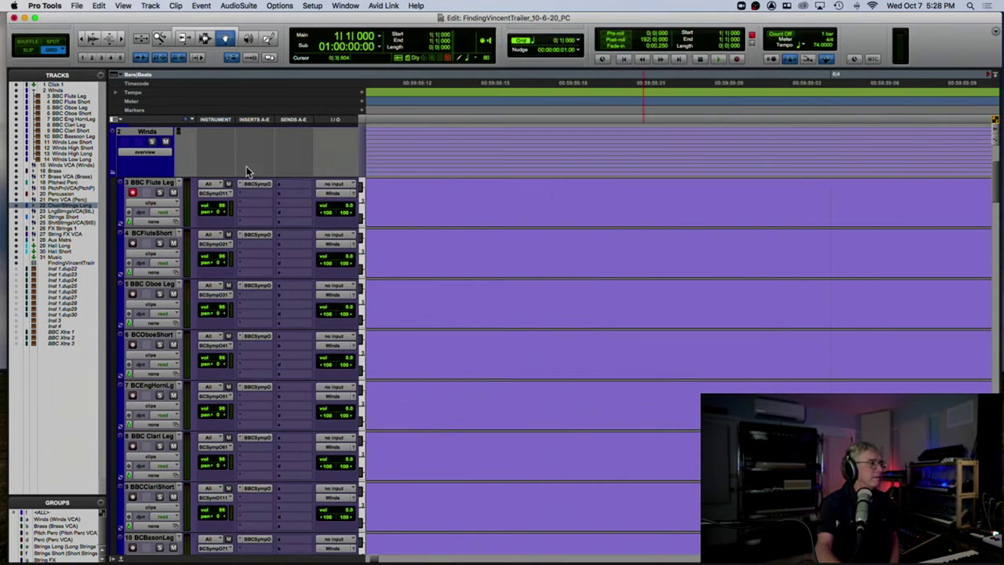
Examine the whole track layout, from the Winds folder down to the Music and video tracks and back up to the woodwinds.
scroll(247, 199, down, 10)
scroll(246, 201, down, 20)
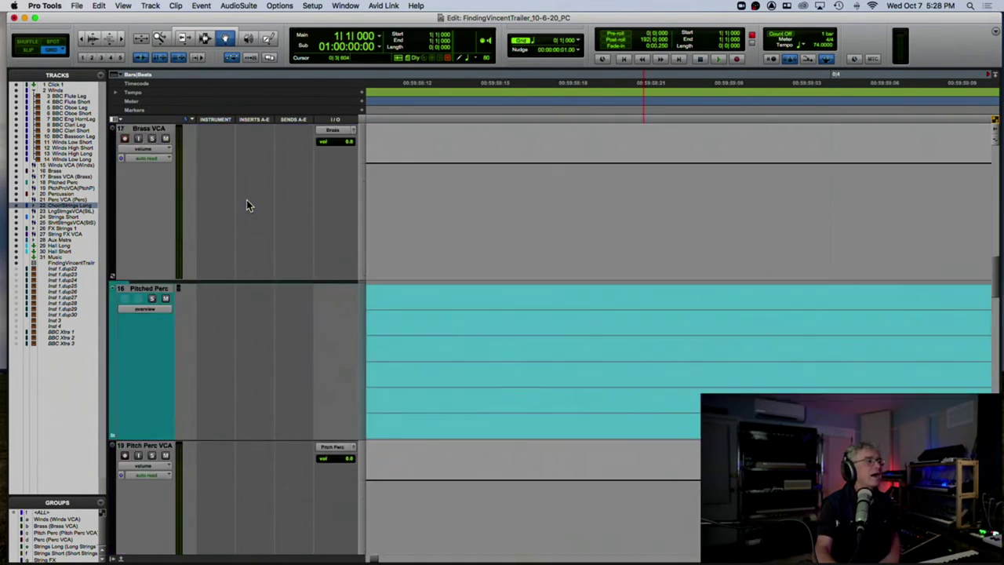
scroll(246, 202, down, 5)
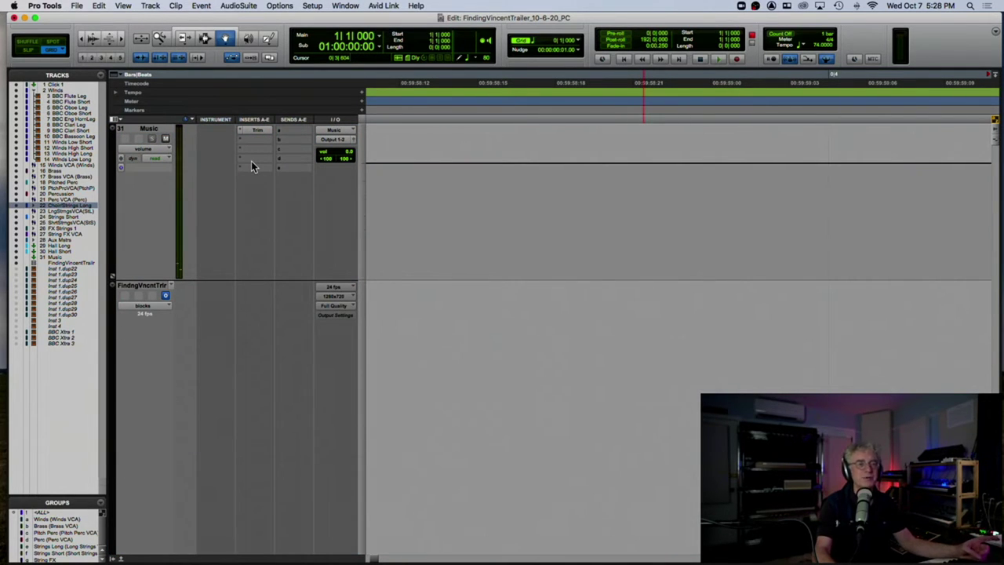
scroll(251, 161, up, 10)
scroll(251, 160, up, 15)
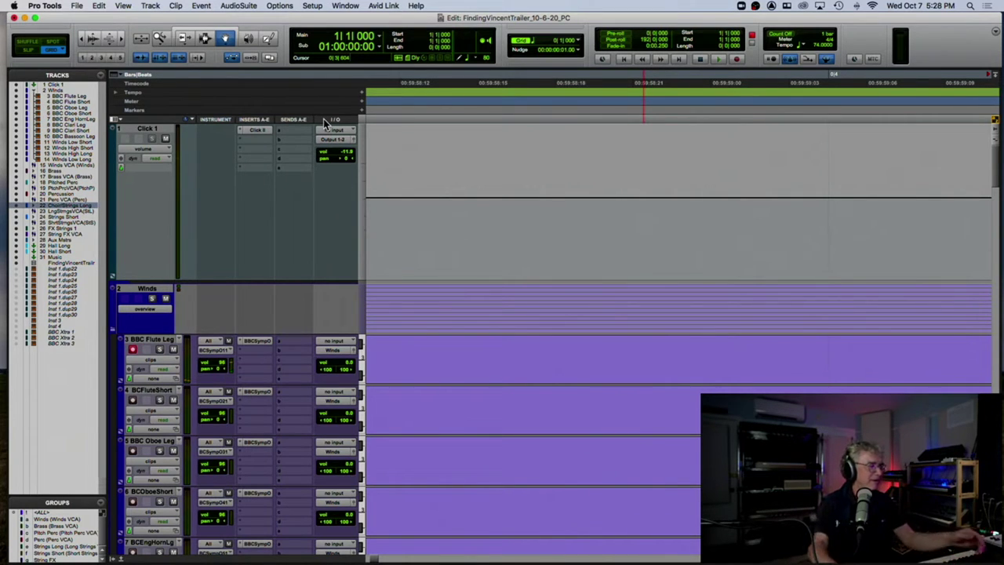
scroll(346, 244, down, 20)
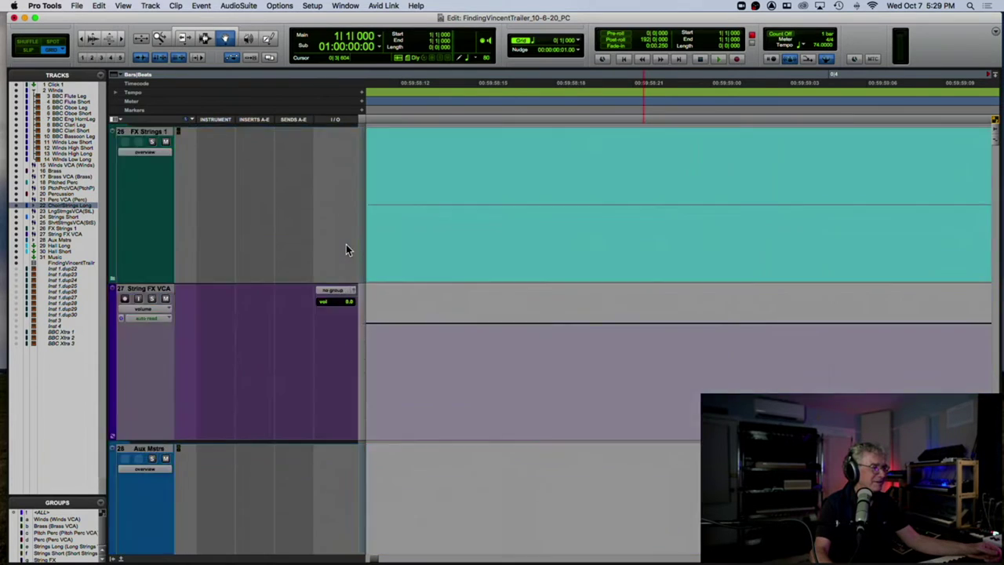
scroll(344, 240, up, 3)
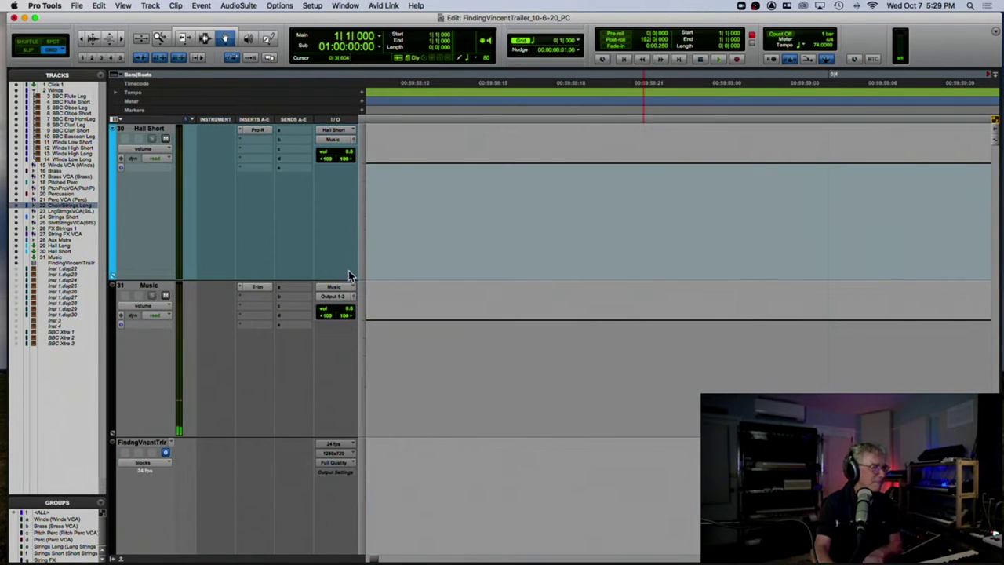
scroll(293, 269, up, 15)
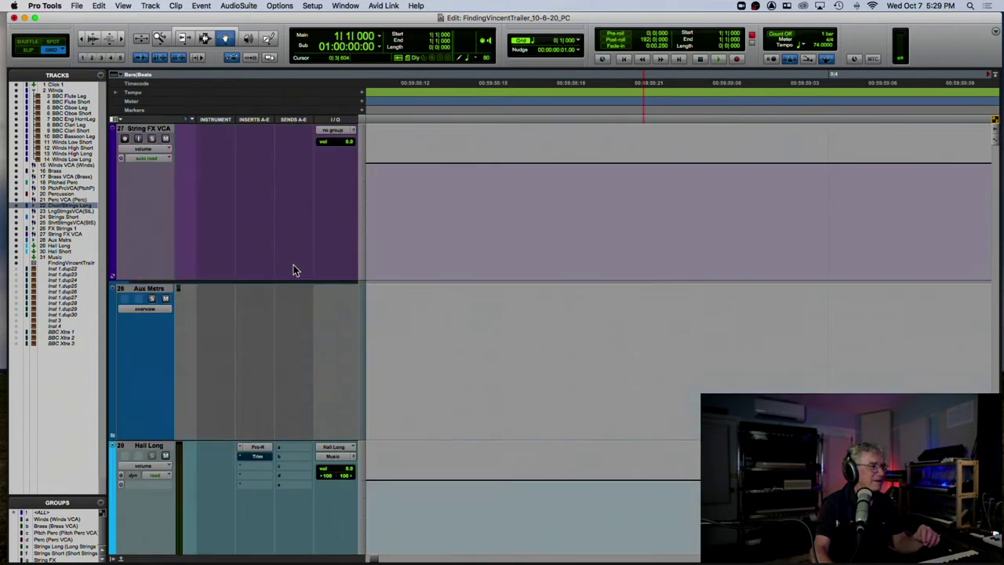
scroll(294, 264, up, 10)
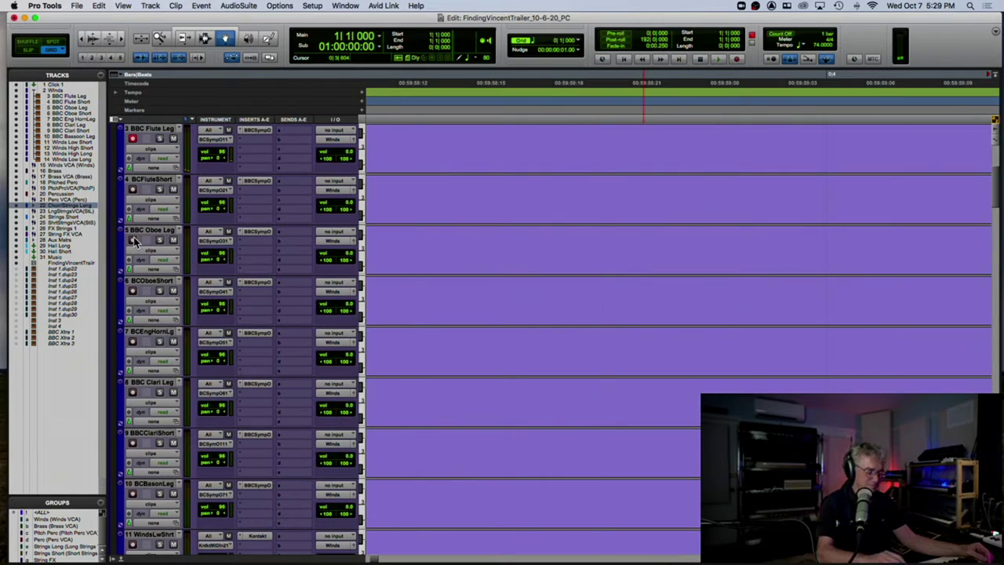
Try to play the session from its start.
key(space)
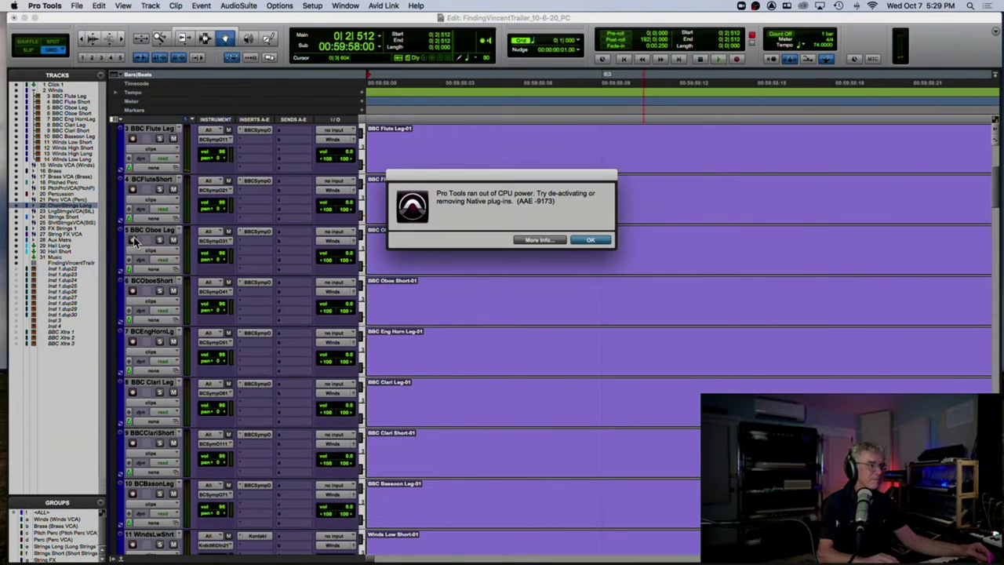
key(Return)
key(space)
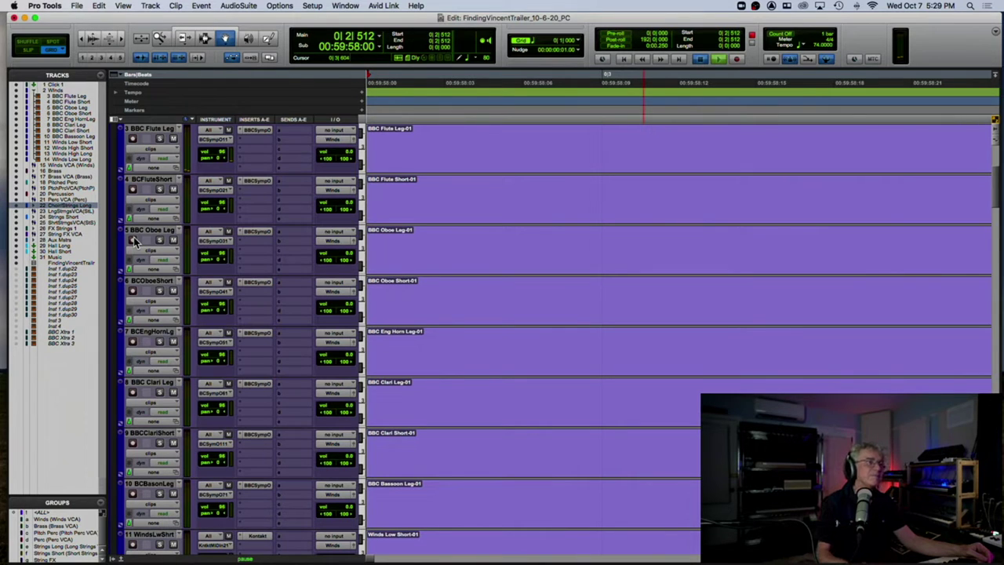
key(Return)
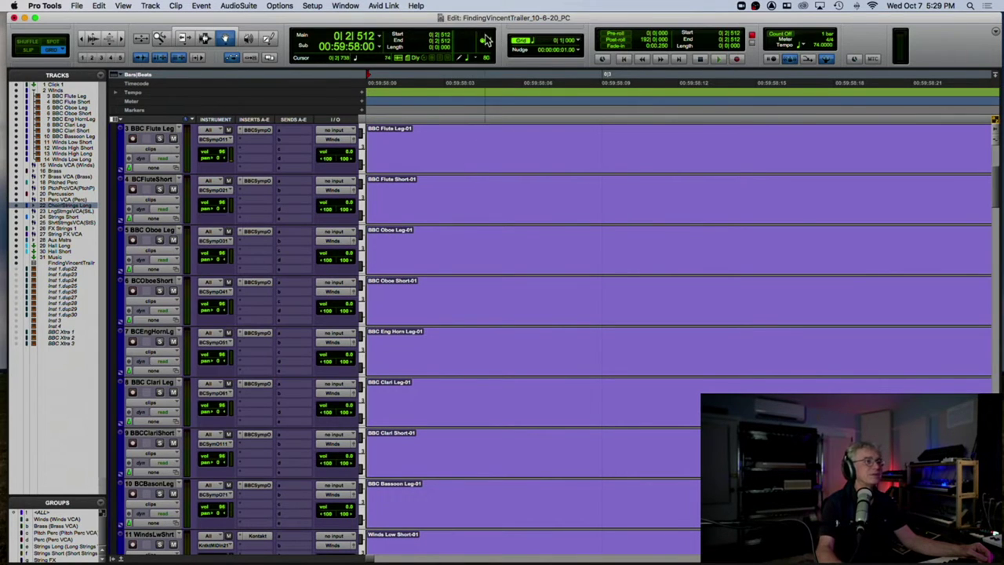
Restart Pro Tools without sending a crash report and reopen the recent session FindingVincentTrailer_10-6-20_PC.
key(super+shift+w)
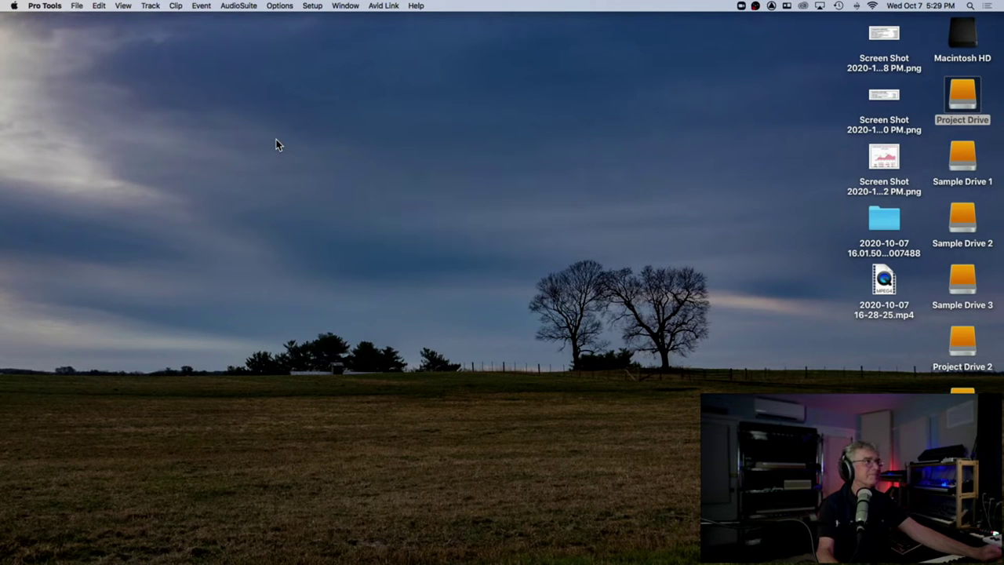
key(super+q)
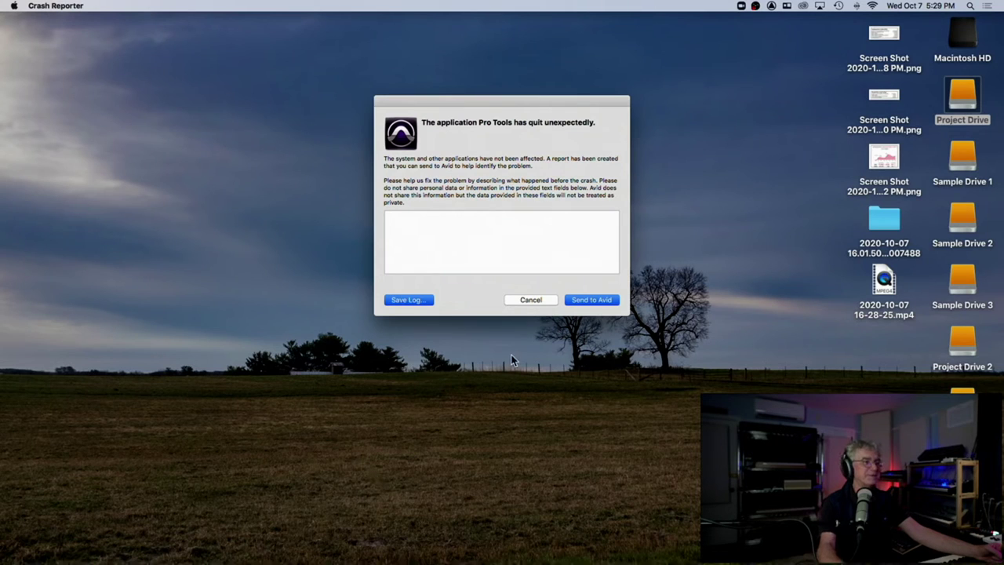
click(546, 303)
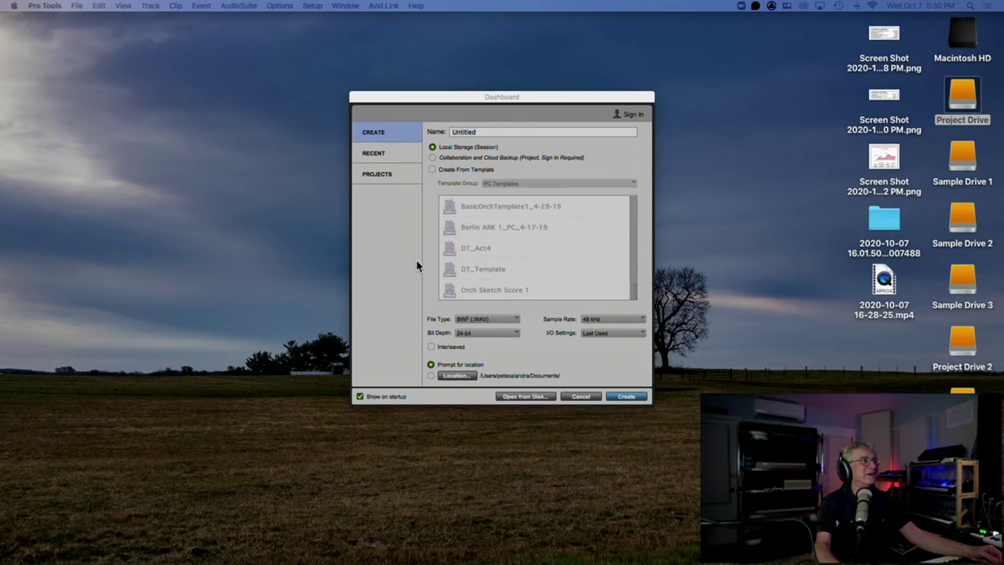
click(392, 152)
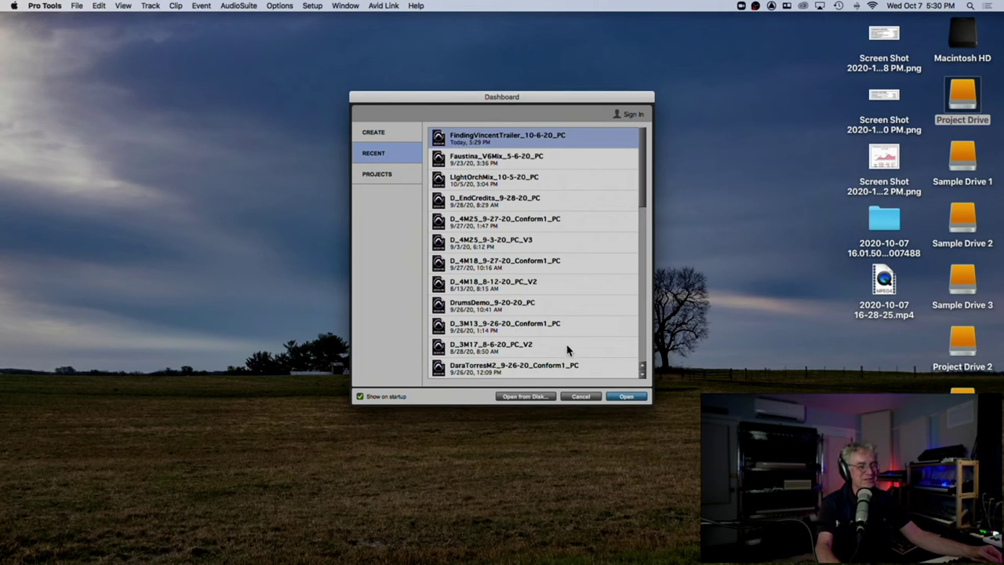
click(638, 398)
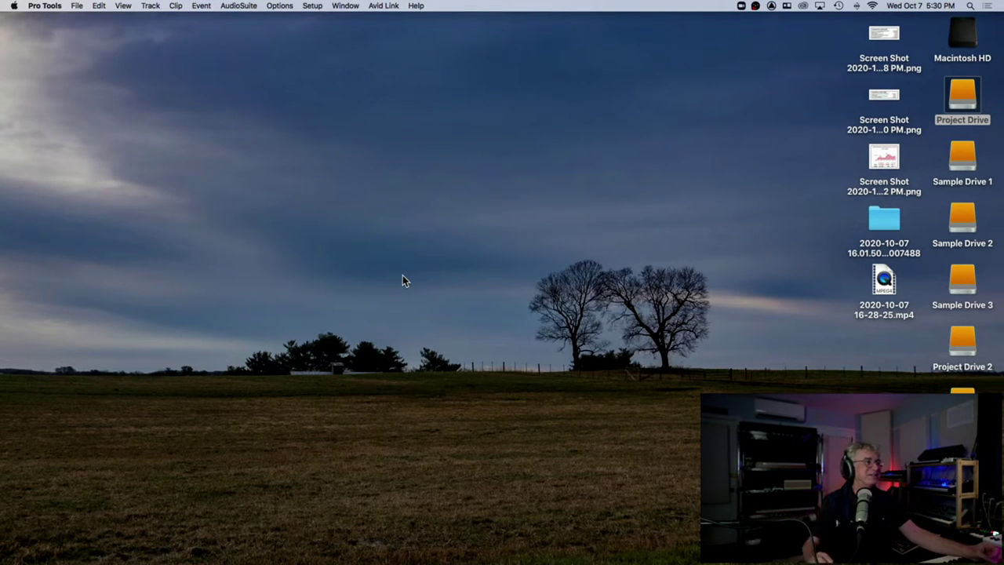
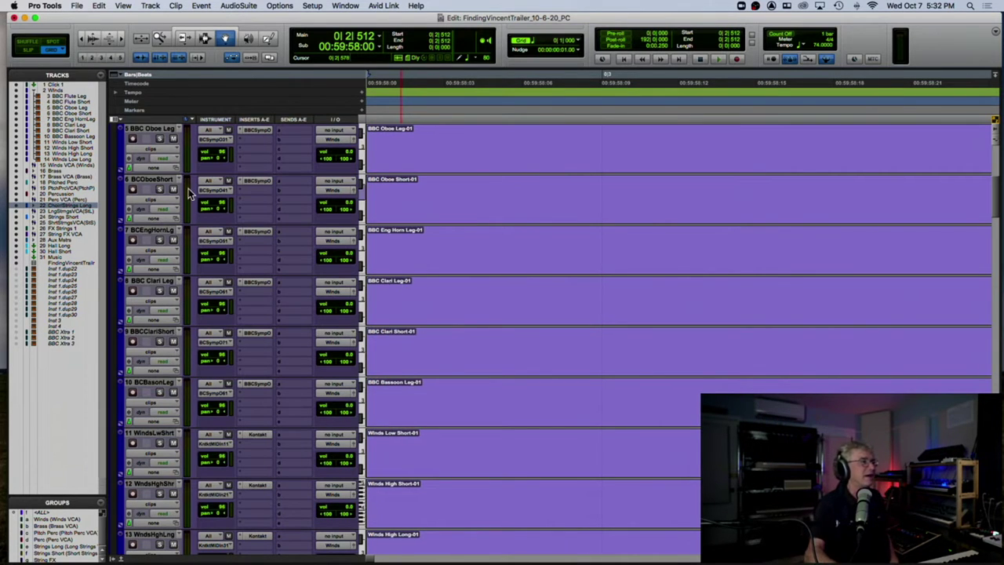
Play the reopened session briefly from its start and stop playback.
scroll(138, 194, up, 5)
key(space)
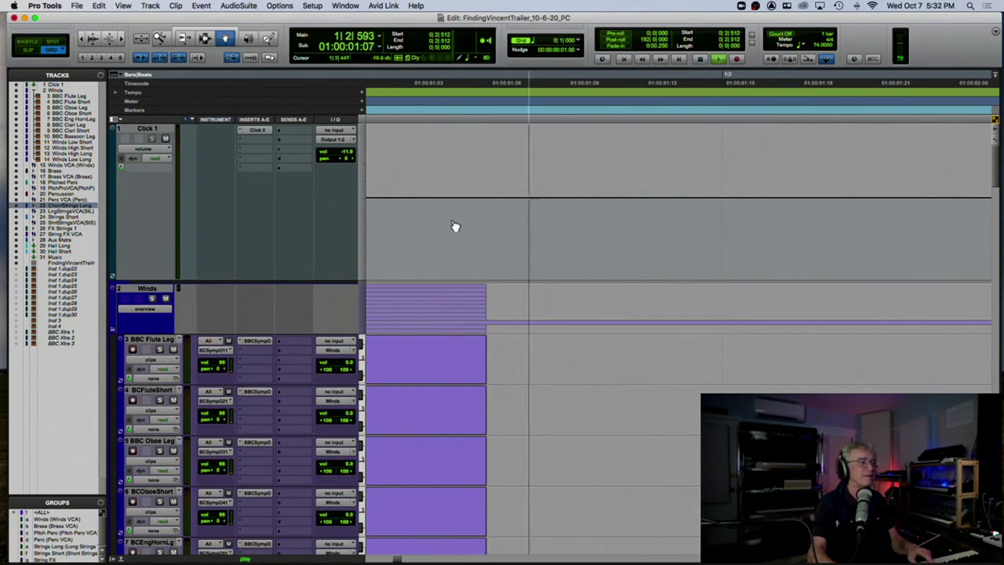
key(space)
Record-enable the BBC Flute Leg track and reduce the height of the tracks so all the Winds instruments fit.
click(132, 350)
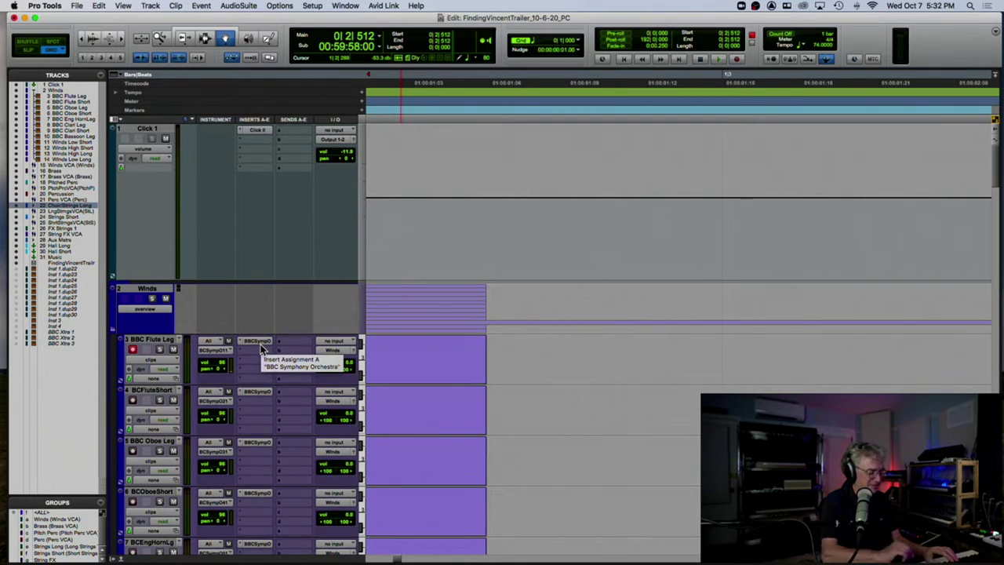
key(ctrl+Down)
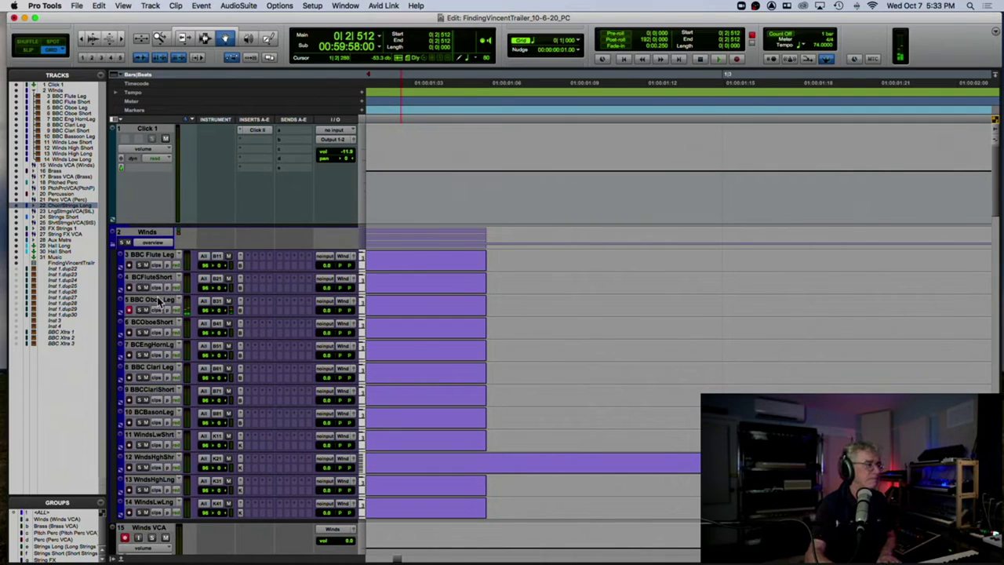
Audition further Winds tracks by record-enabling BBC Eng Horn Leg, Winds Low Short and Winds High Long in turn, and select BBC Bassoon Leg.
scroll(131, 337, right, 10)
click(130, 354)
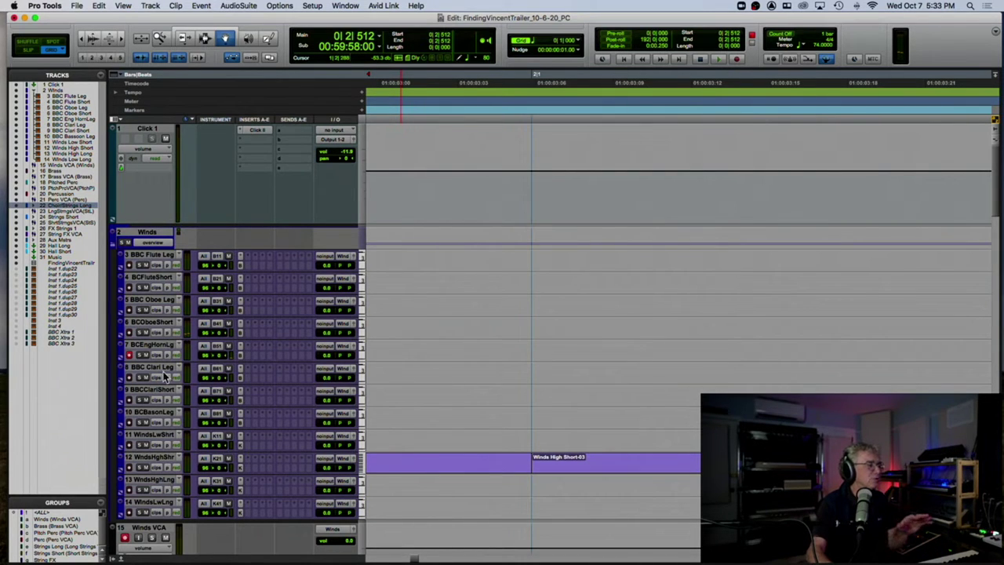
click(162, 415)
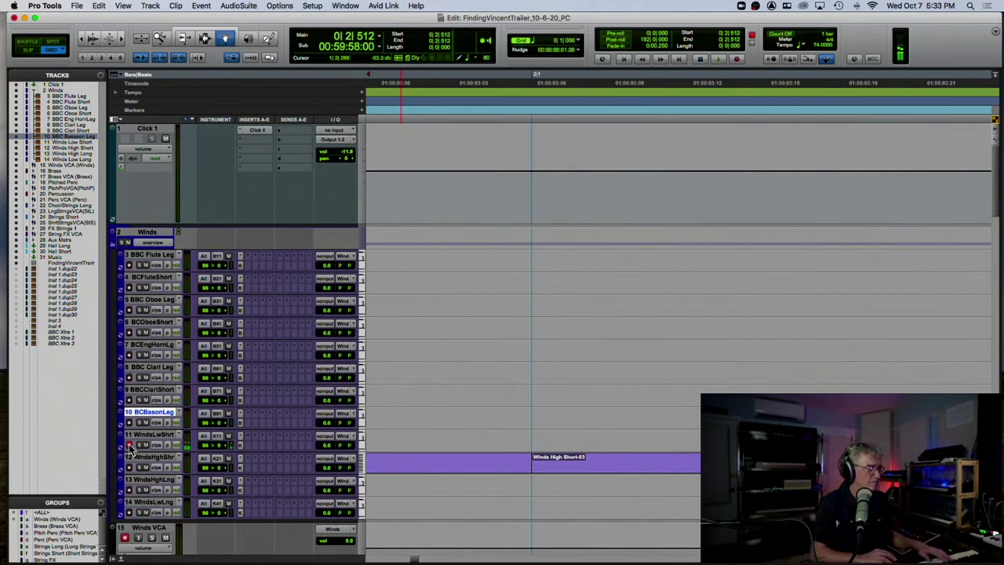
click(130, 445)
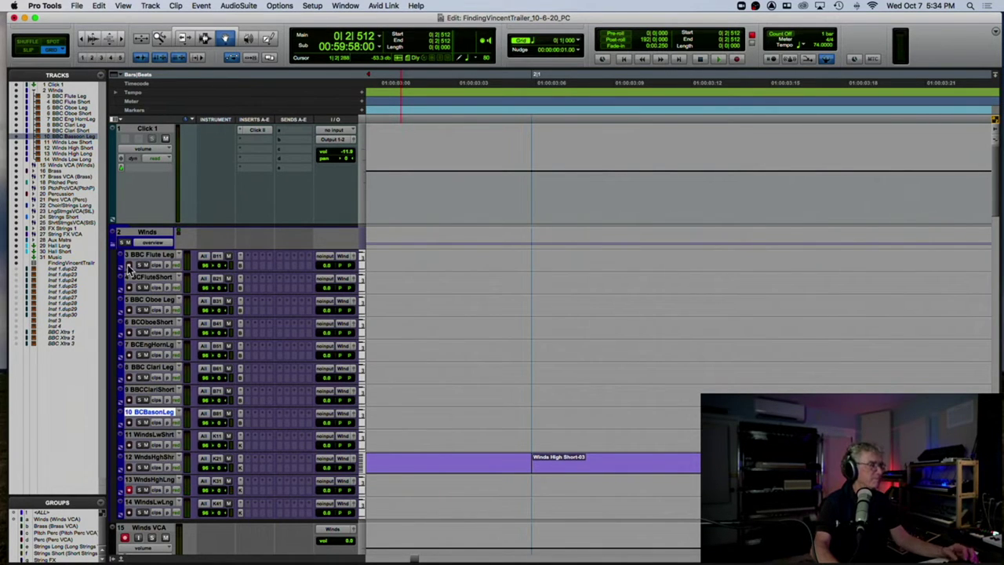
click(130, 311)
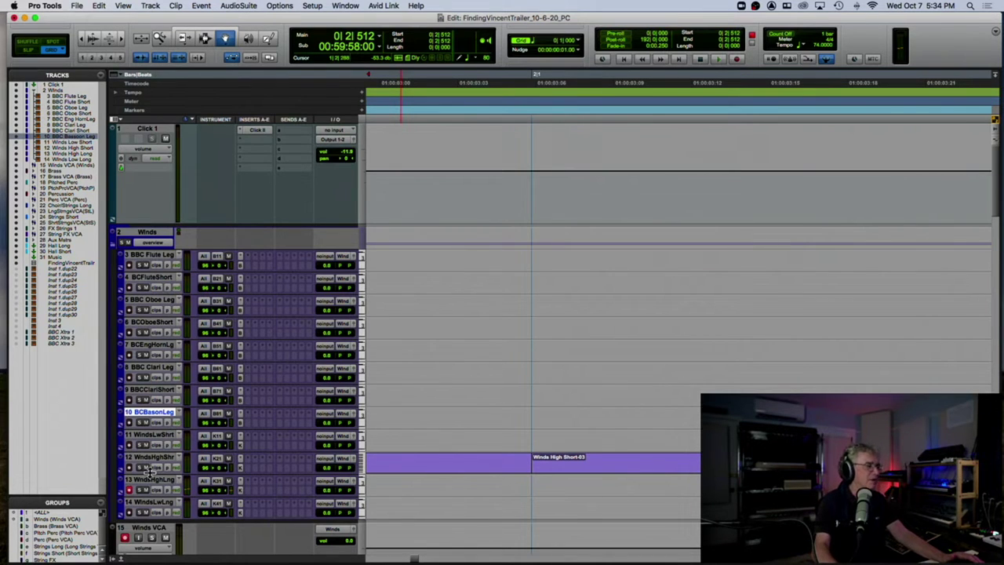
Open the Brass folder track to show its instrument tracks.
scroll(149, 474, down, 5)
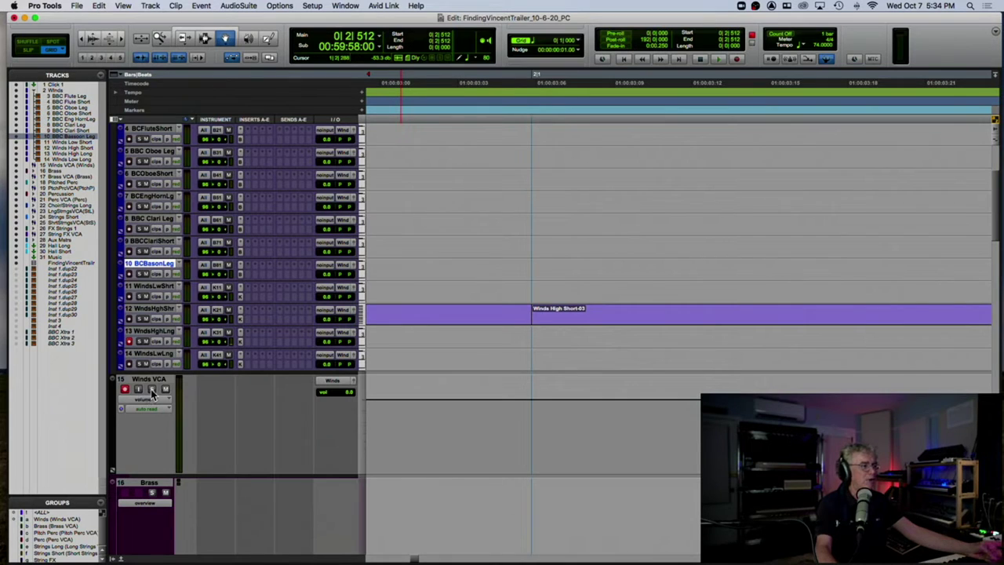
scroll(151, 395, down, 2)
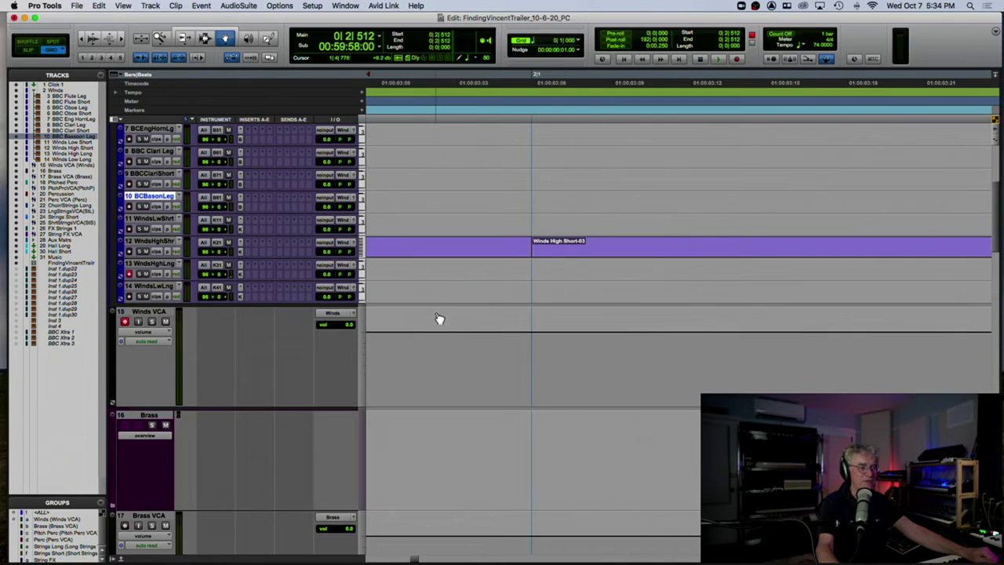
scroll(439, 319, down, 4)
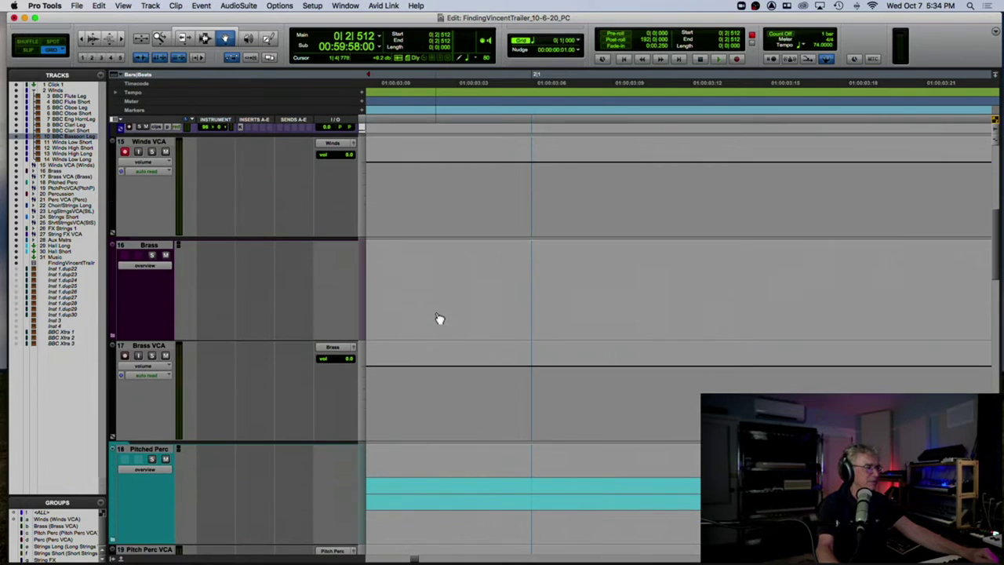
click(113, 339)
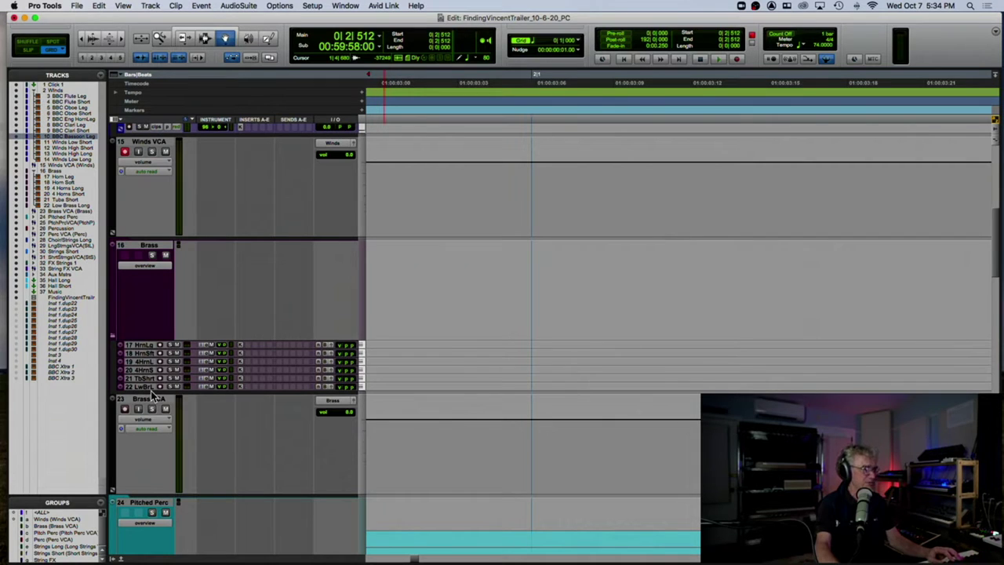
Reduce the height of all tracks until the entire session fits in the Edit window.
key(Page_Up)
scroll(150, 390, down, 10)
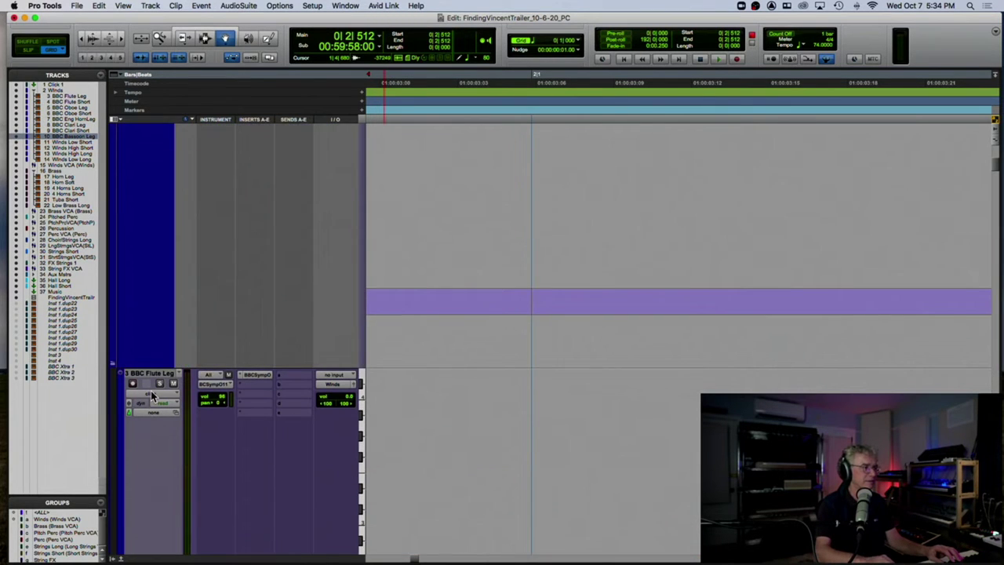
key(ctrl+alt+Down)
key(ctrl+alt+Down)
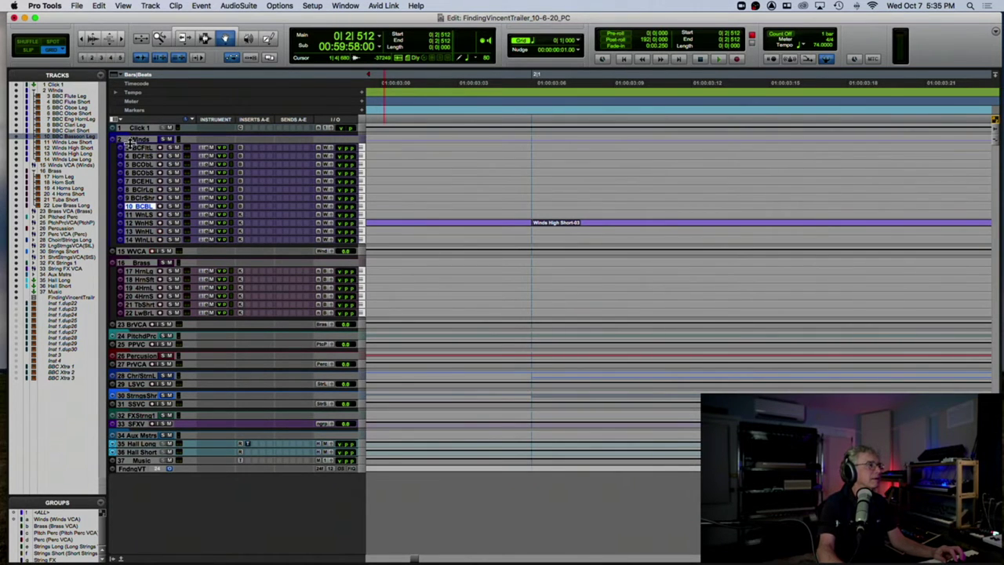
Close the Winds folder track, select the Brass folder track and increase the height of all tracks.
click(129, 143)
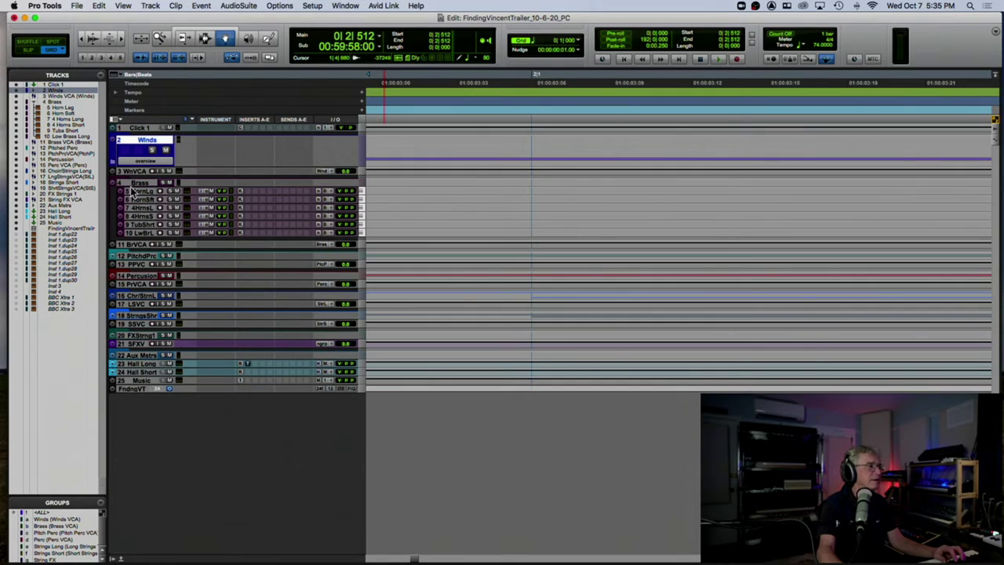
click(138, 183)
key(ctrl+alt+Up)
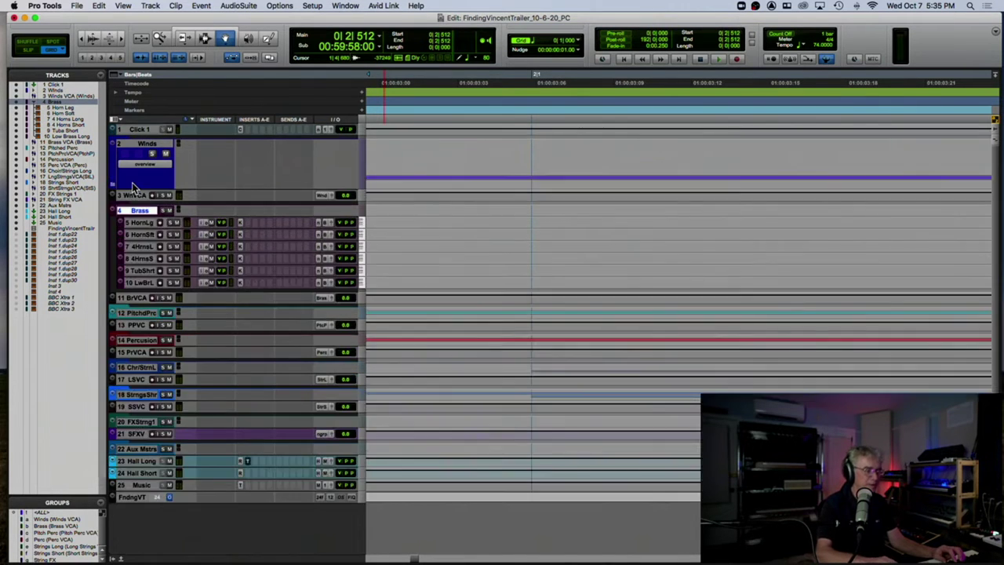
key(ctrl+alt+Up)
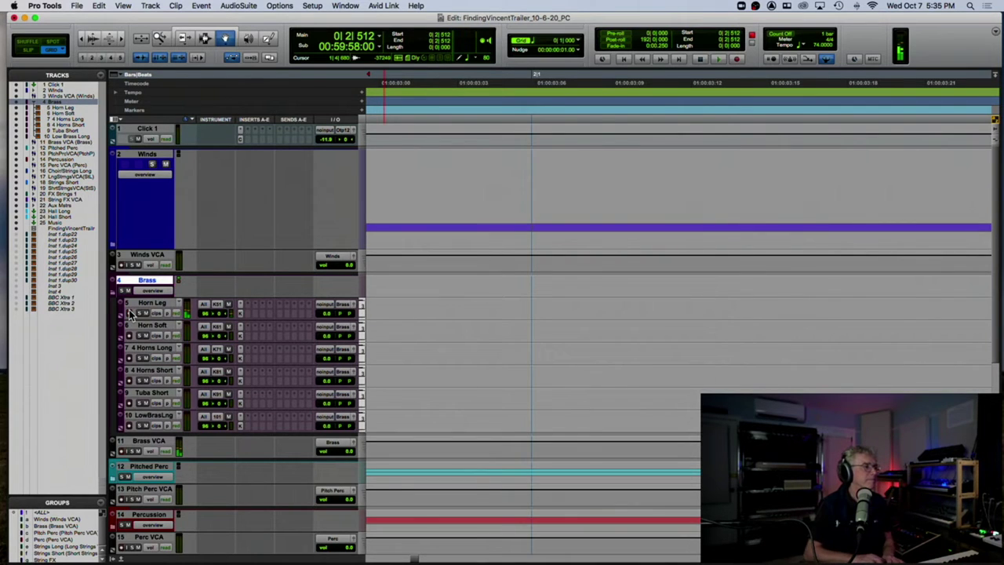
Audition the Brass instruments by record-enabling Horn Leg, Horn Soft, 4 Horns Long, 4 Horns Short and Tuba Short in turn.
click(129, 313)
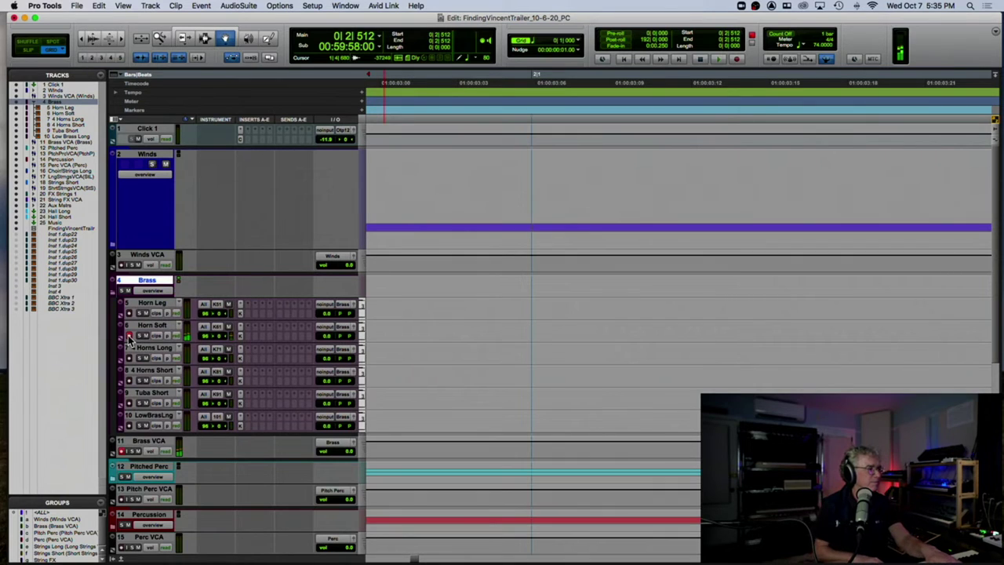
click(128, 336)
click(129, 359)
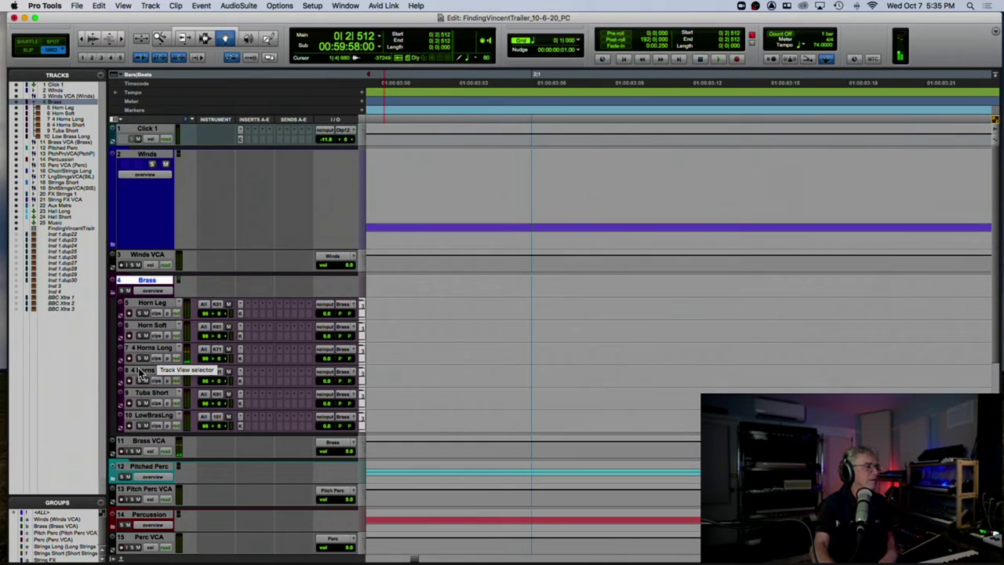
click(130, 381)
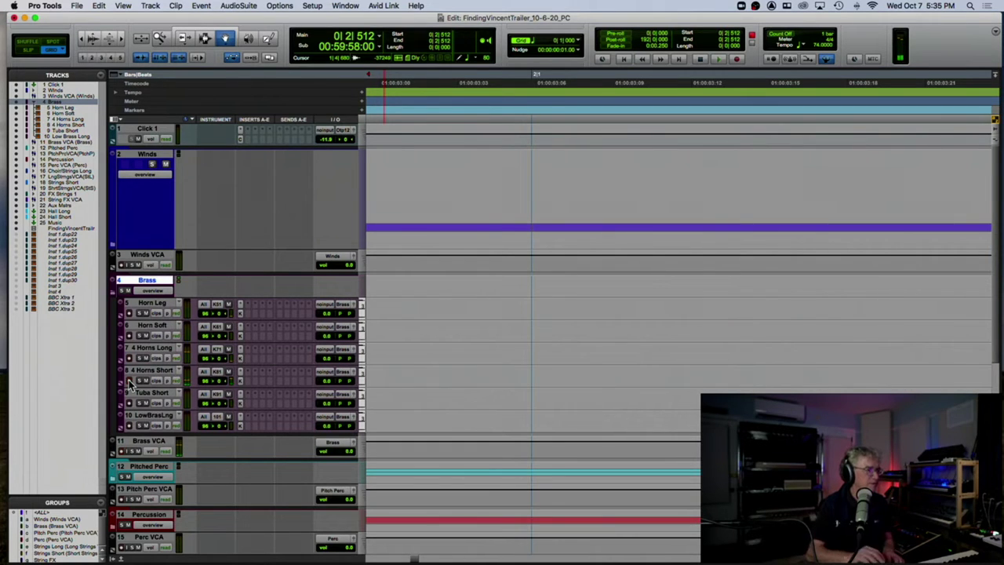
click(130, 404)
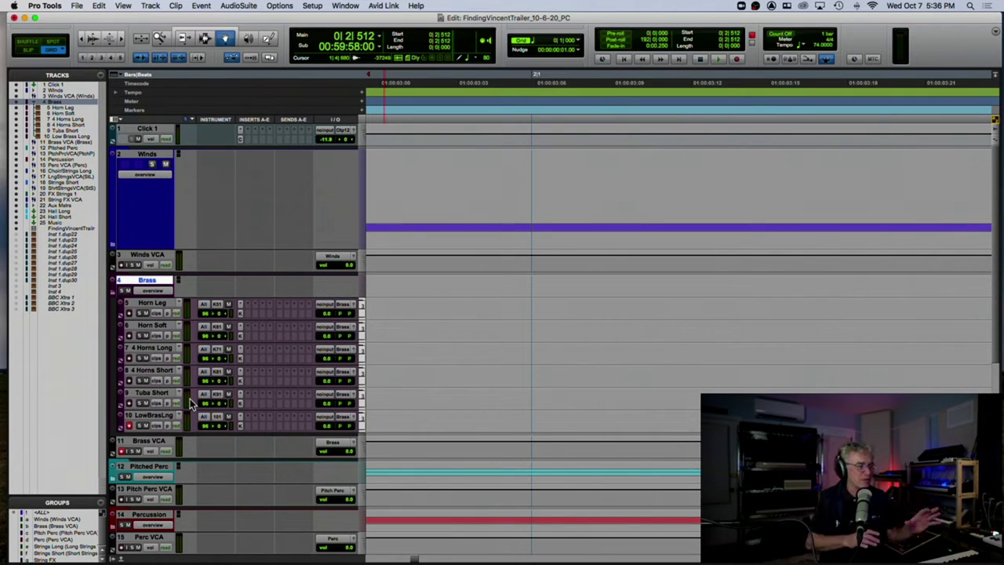
Close the Brass folder track and enlarge the Pitched Perc folder track.
scroll(190, 403, down, 5)
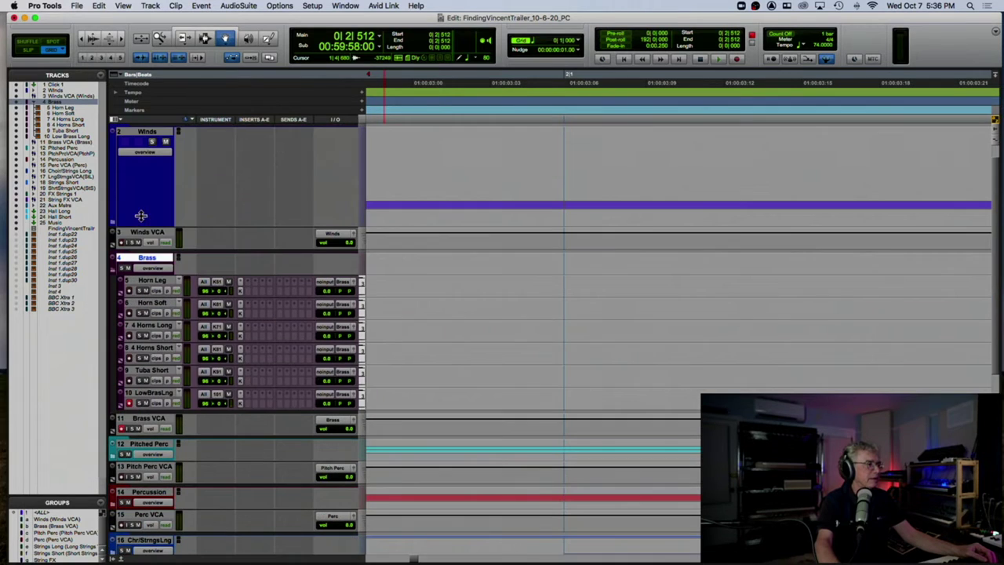
scroll(141, 227, up, 5)
click(121, 263)
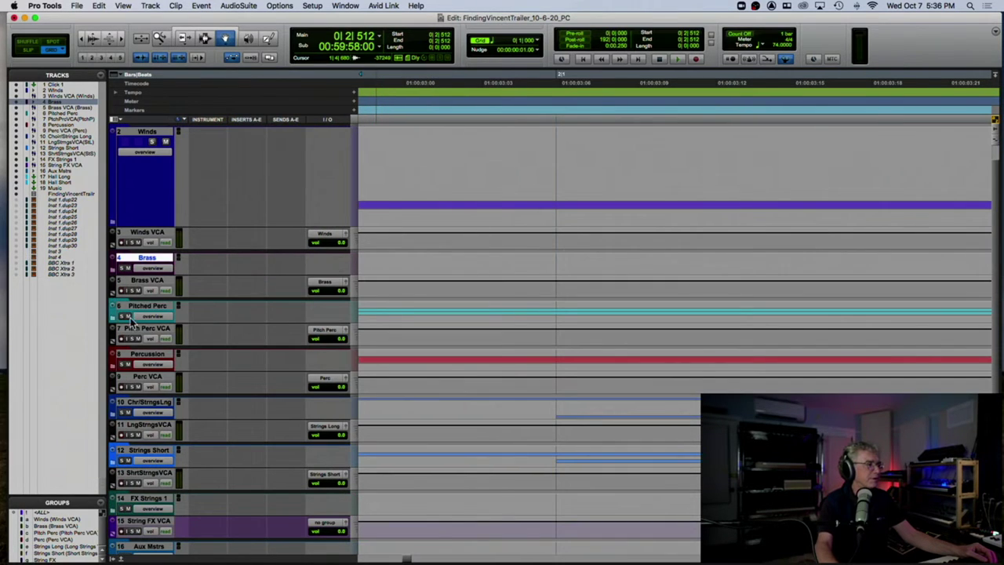
drag(125, 322, 115, 348)
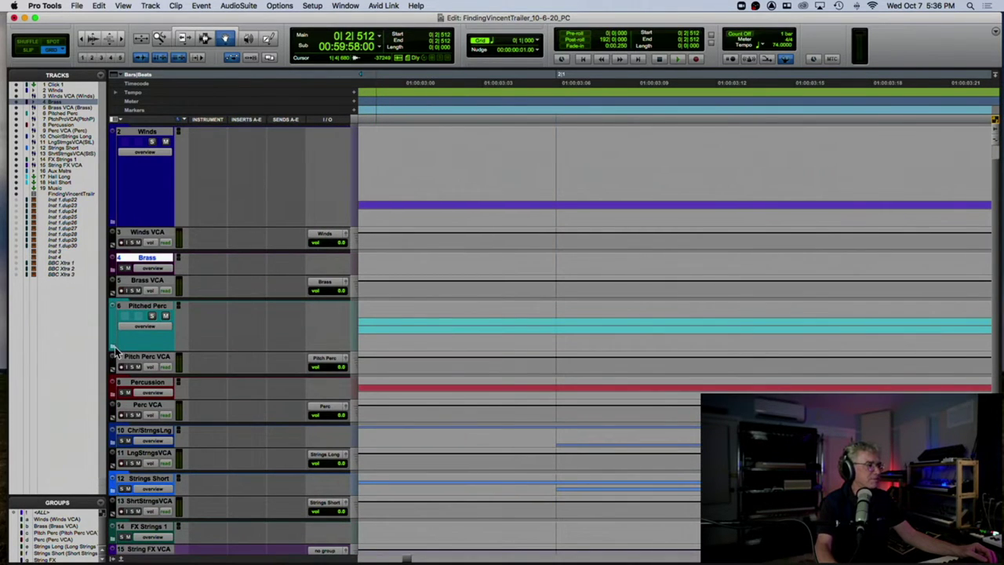
Open the Pitched Perc folder to record-enable its Noire Piano and Celeste tracks in turn, and enlarge the Celeste track.
click(114, 349)
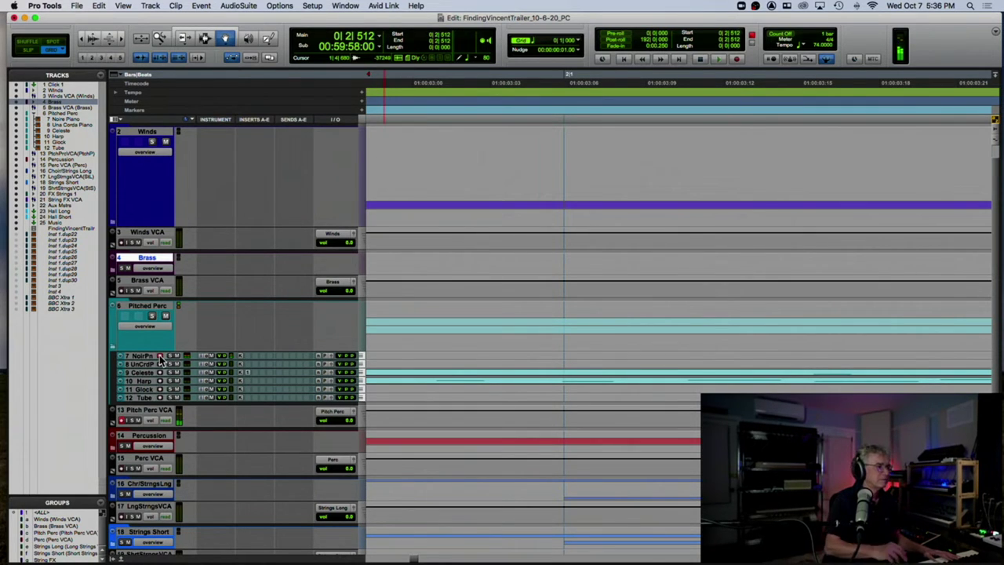
click(160, 356)
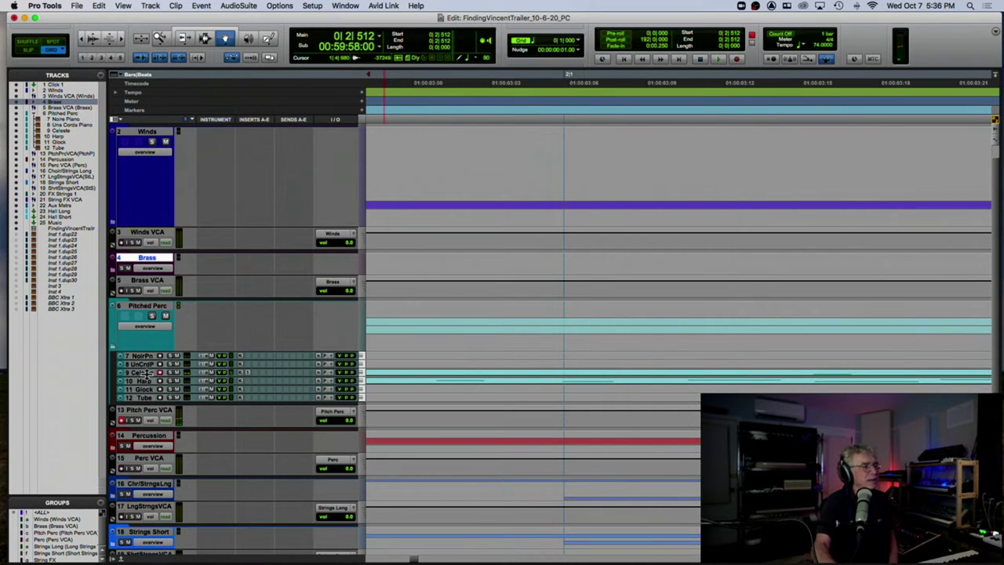
drag(147, 375, 146, 426)
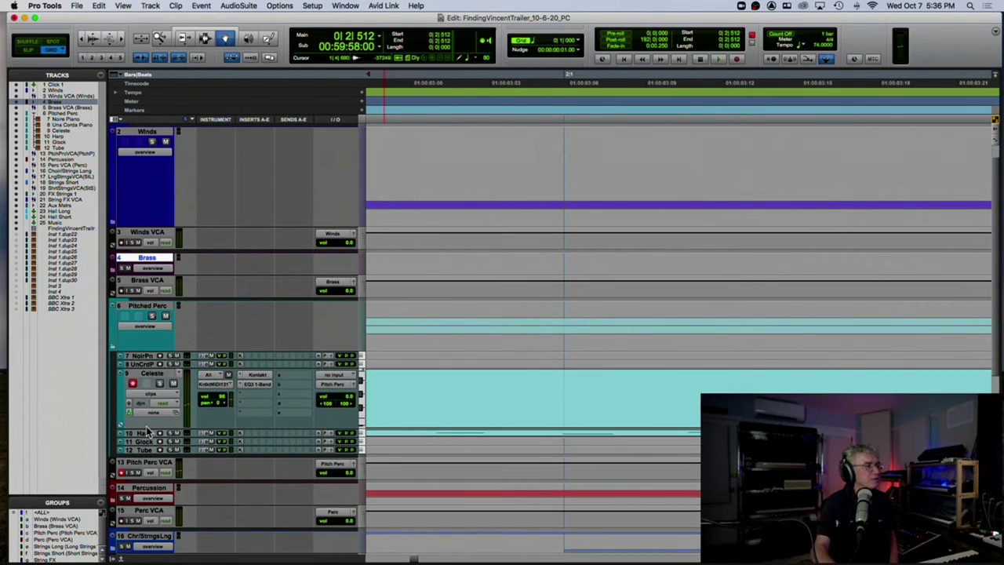
Open the Celeste track's Kontakt instrument and switch off the Room and Overhead microphones in the CinePerc mixer.
click(264, 376)
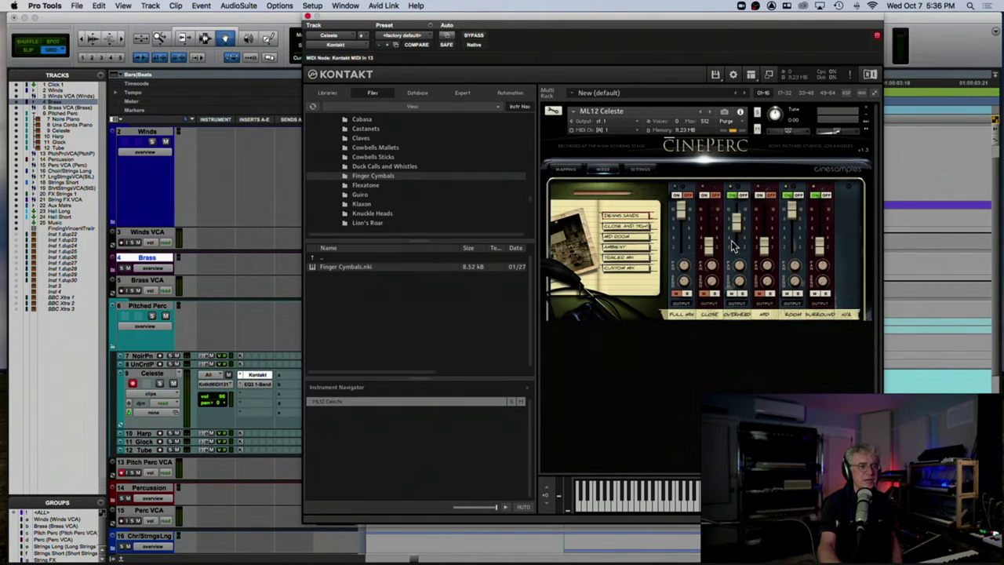
click(788, 195)
click(814, 195)
click(741, 196)
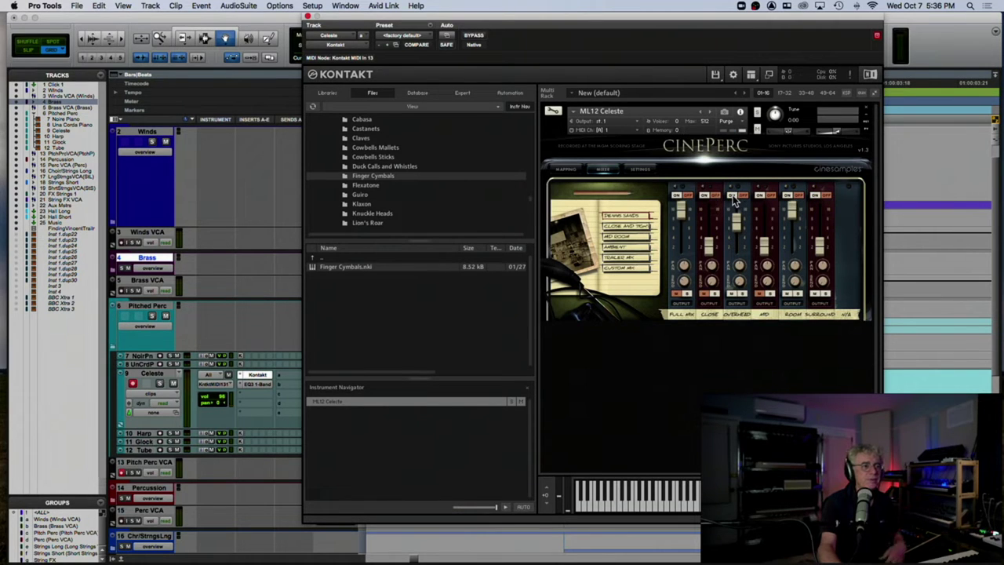
Bypass the Celeste track's EQ3 1-Band, stop playback, and switch on the Full Mix microphone in its Kontakt mixer.
click(256, 385)
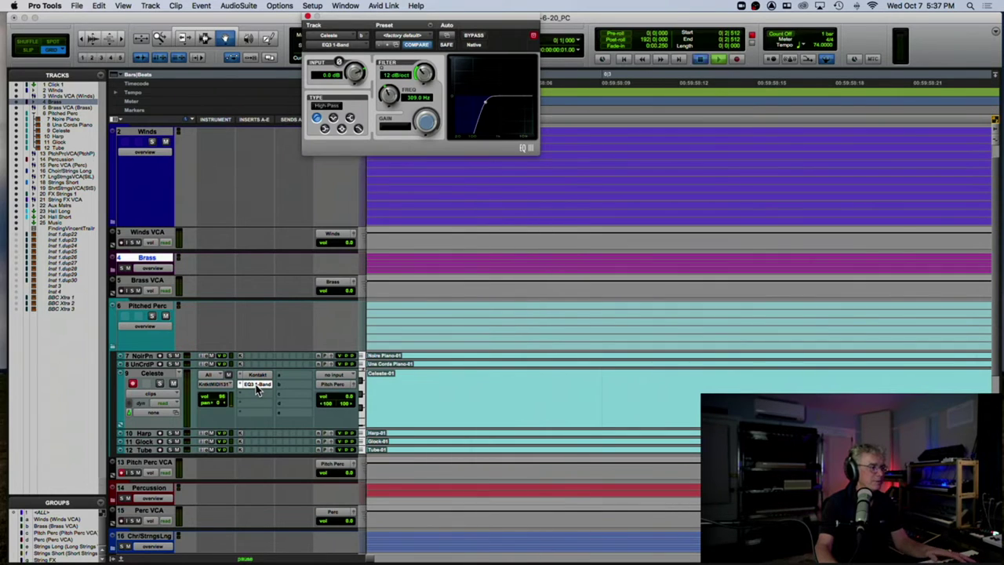
click(256, 385)
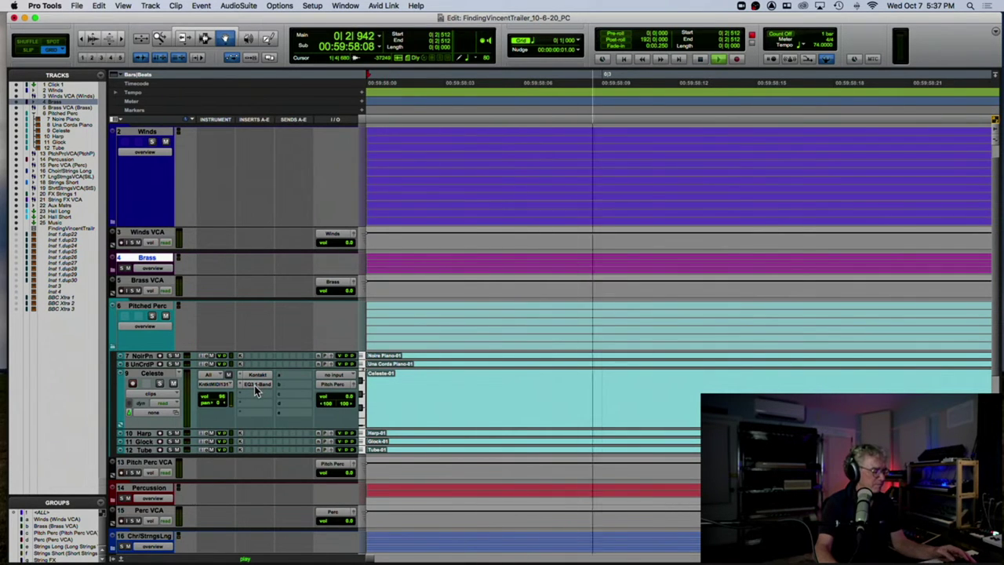
right_click(255, 385)
click(260, 386)
key(space)
click(257, 375)
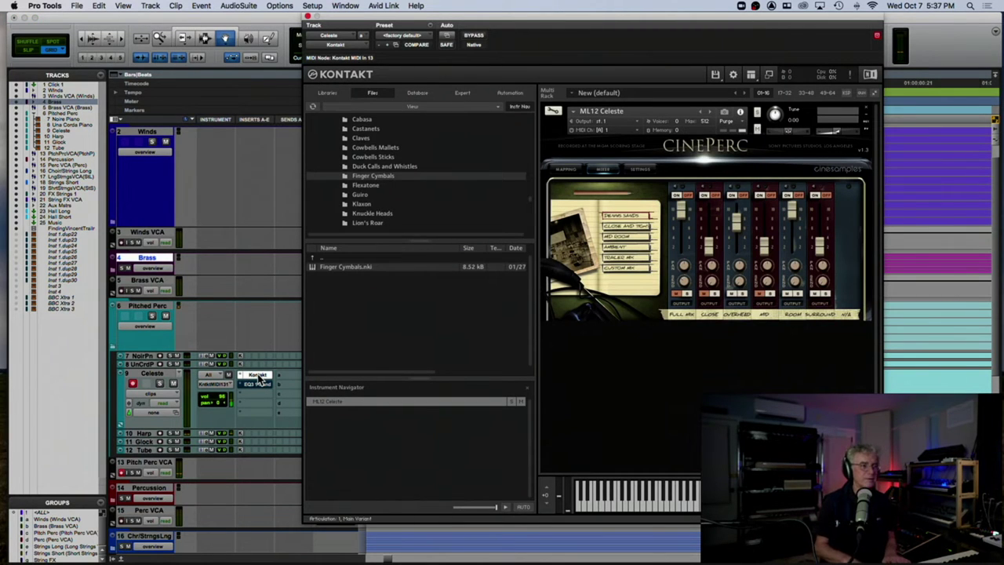
click(677, 196)
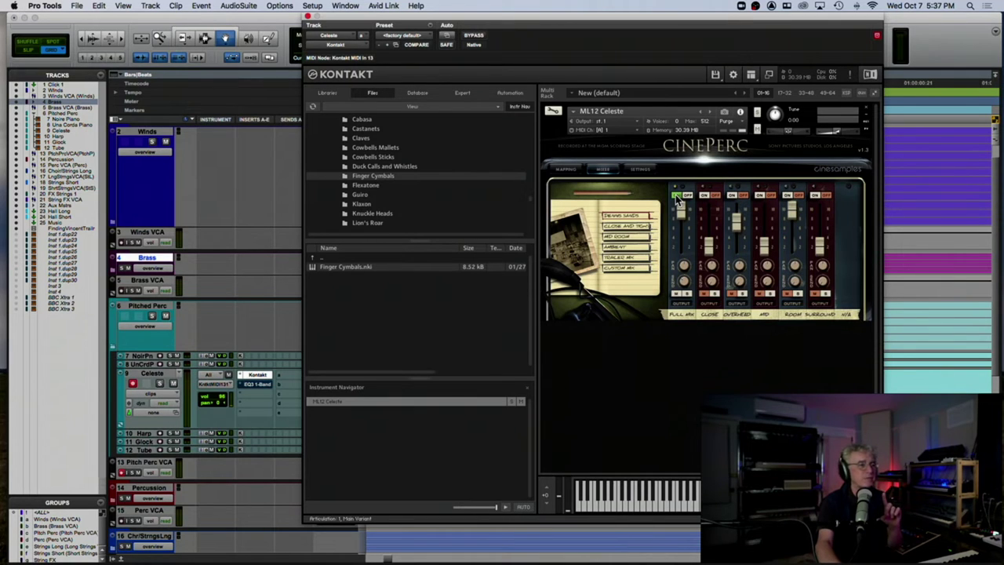
Open the Celeste track's EQ3 1-Band and Kontakt windows together and arrange them side by side.
click(259, 384)
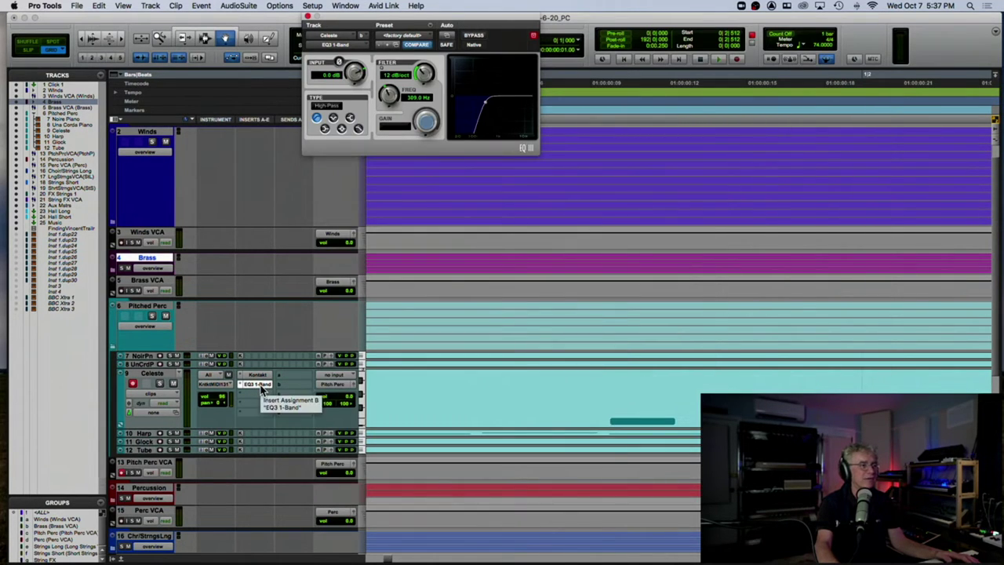
click(534, 35)
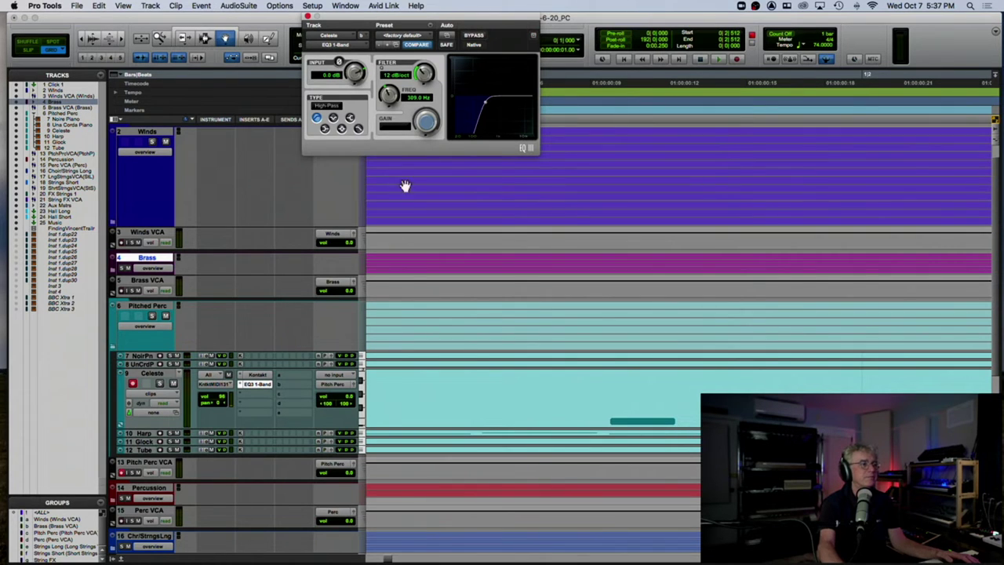
click(264, 378)
click(263, 378)
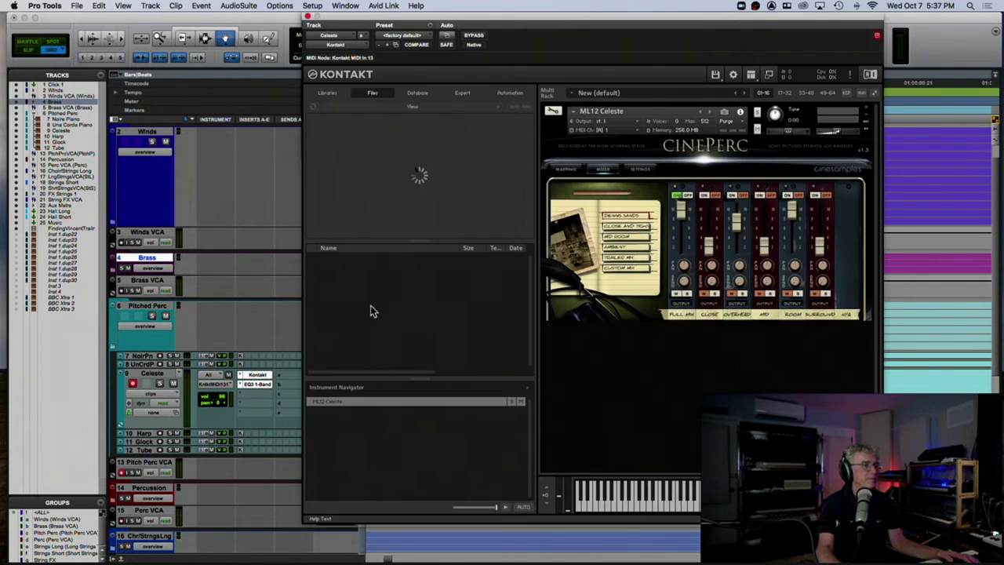
drag(565, 19, 731, 40)
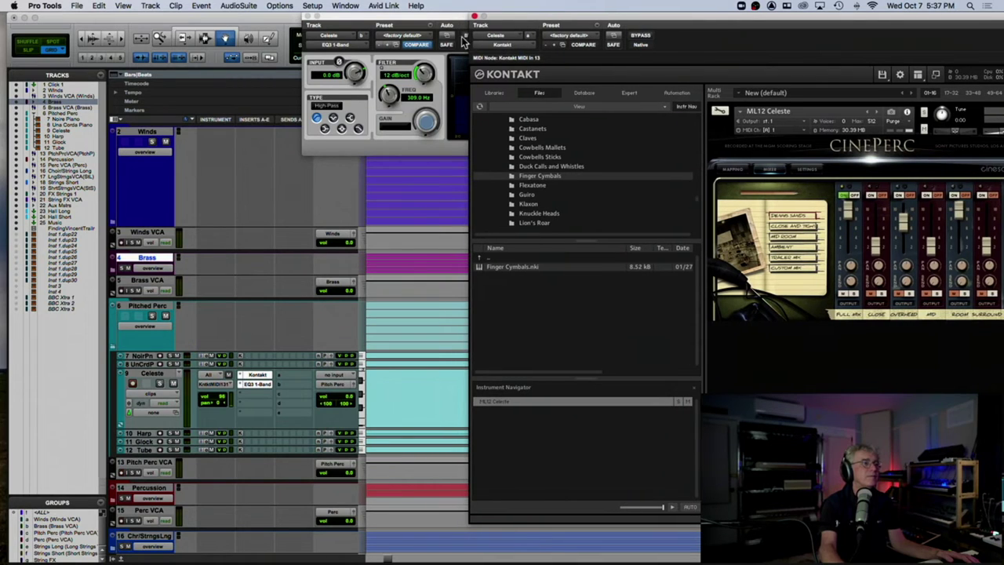
drag(451, 20, 338, 37)
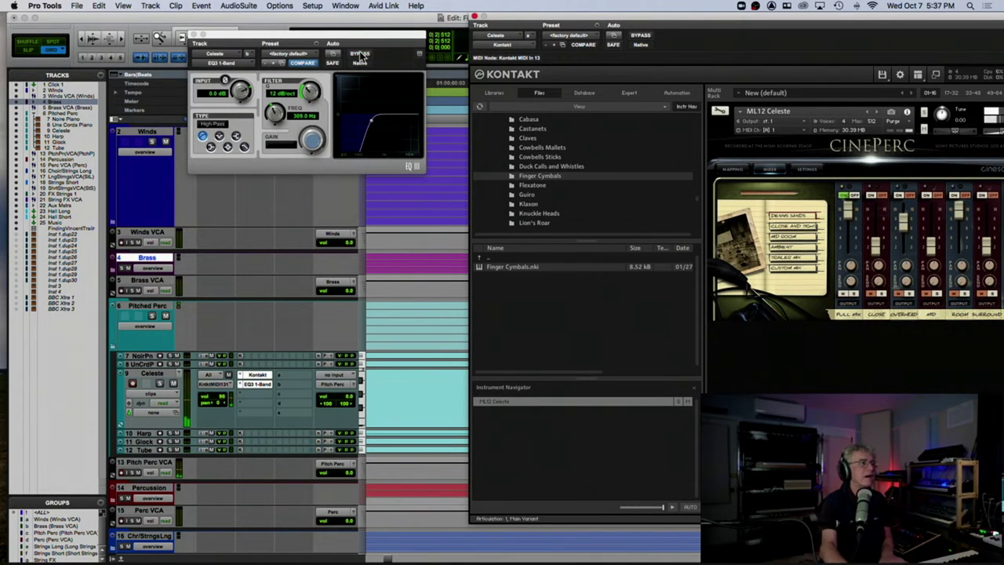
Compare the celeste sound with and without the EQ3 1-Band high-pass filter by toggling its bypass, leaving the EQ active.
click(360, 54)
click(361, 53)
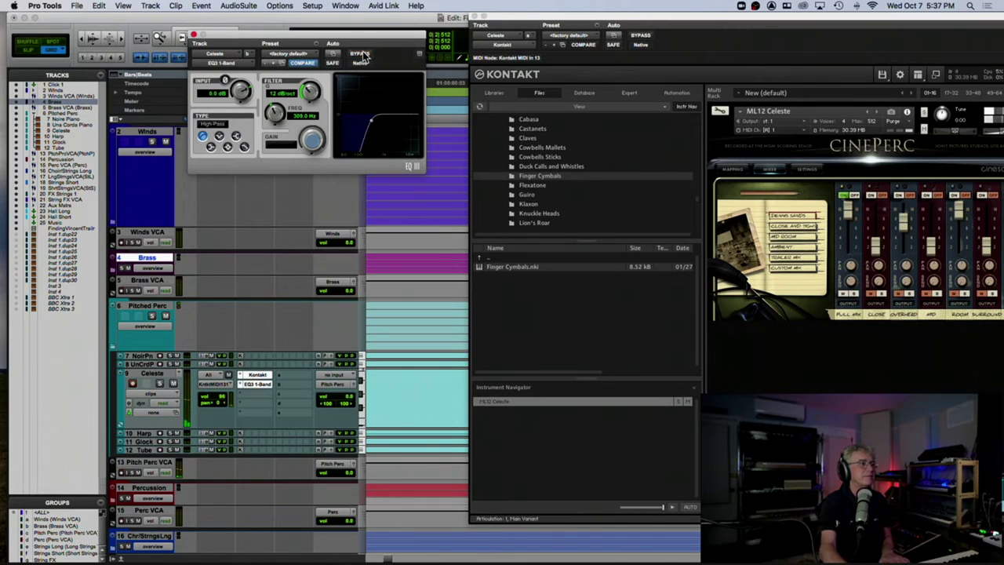
click(362, 53)
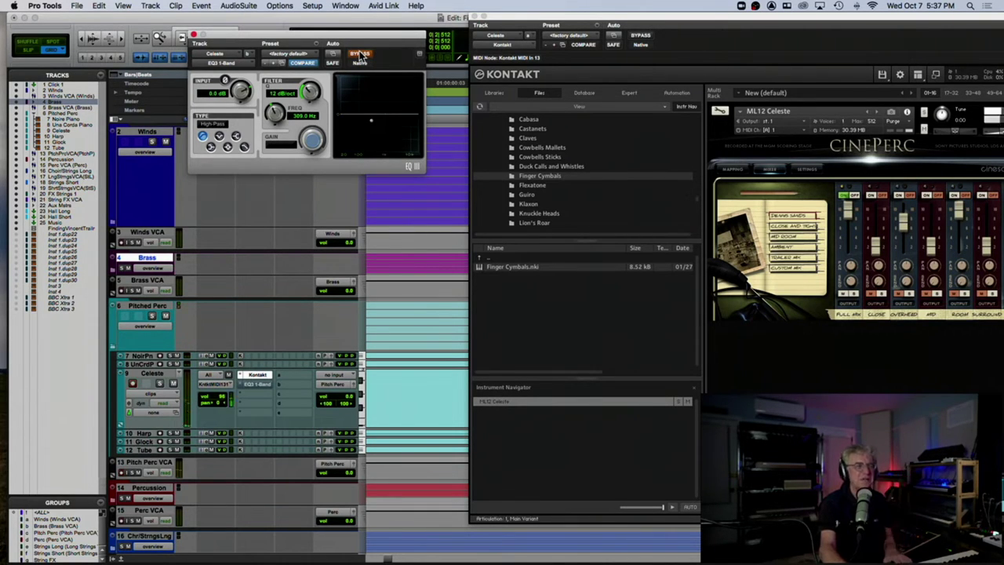
click(362, 53)
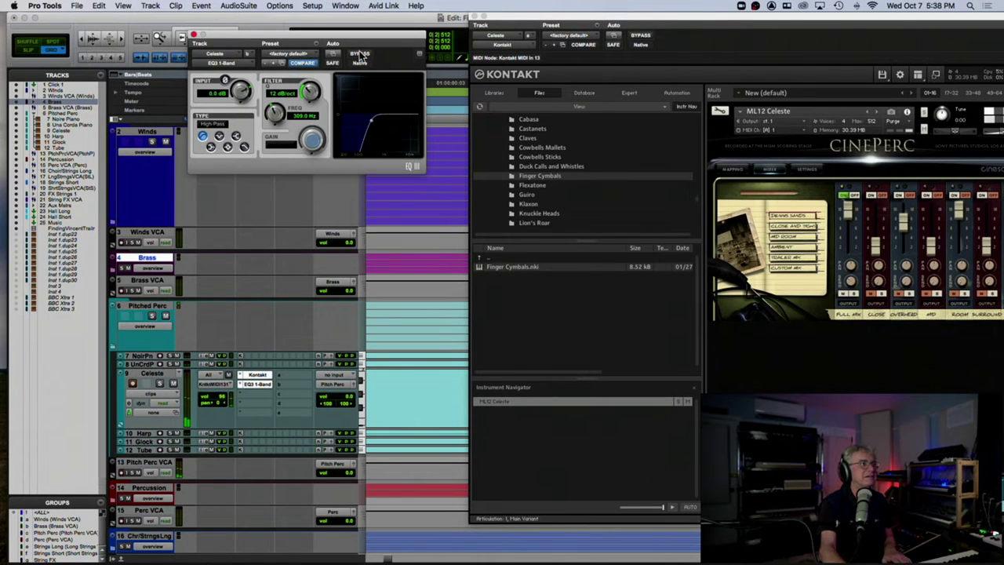
Switch Full Mix off and the Room and Overhead microphones on in the Celeste's Kontakt mixer, and close both plug-in windows.
drag(527, 24, 308, 26)
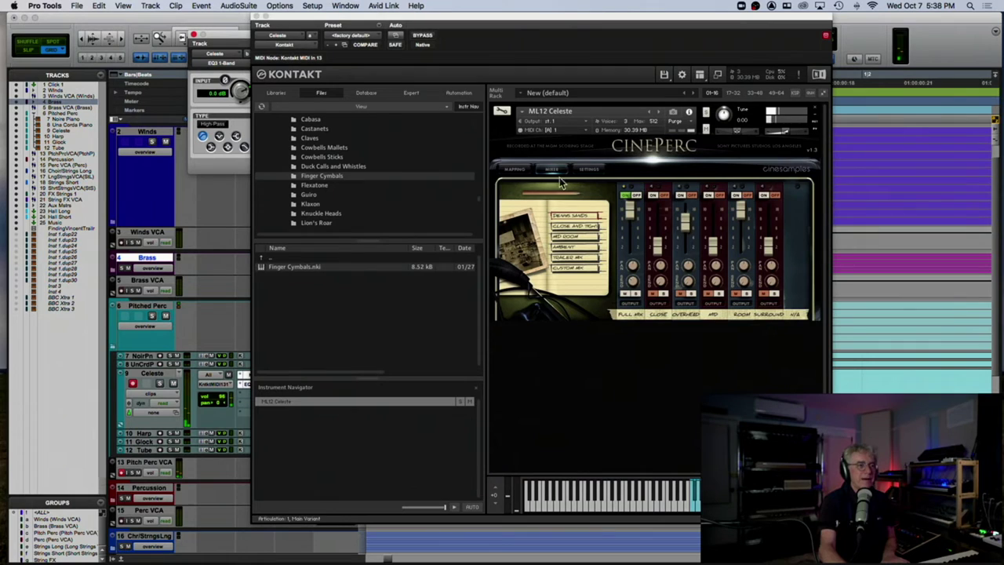
click(625, 195)
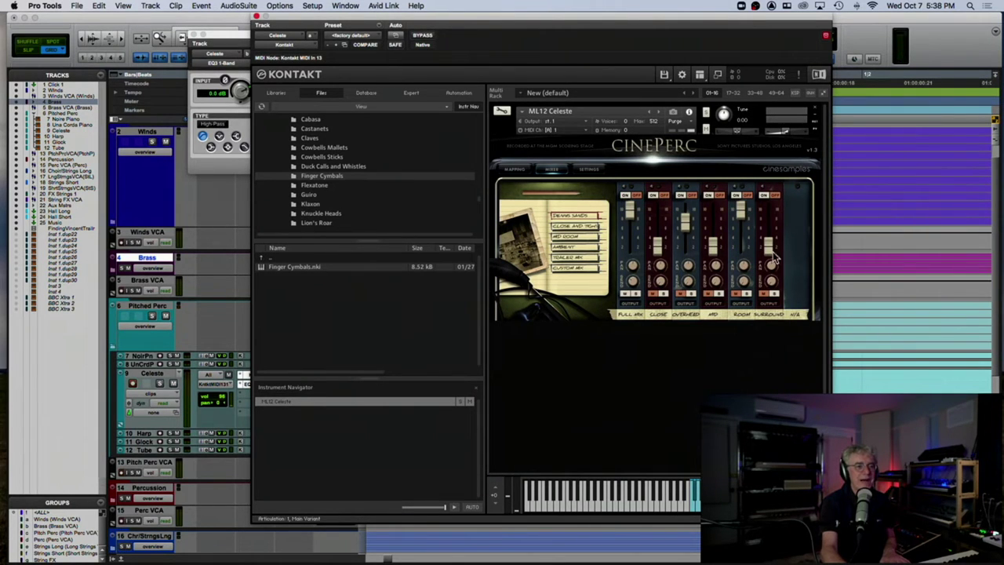
click(736, 197)
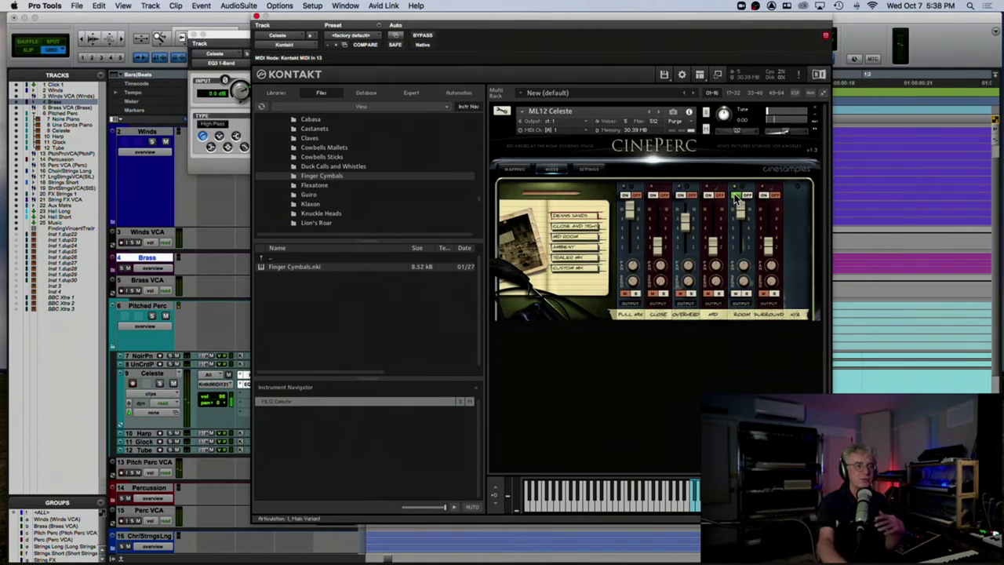
click(681, 196)
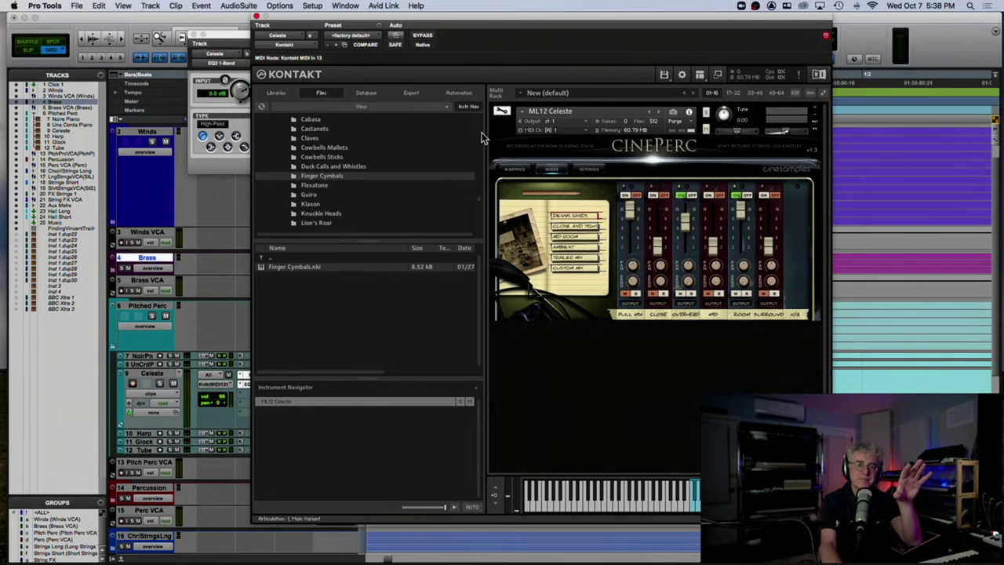
click(256, 17)
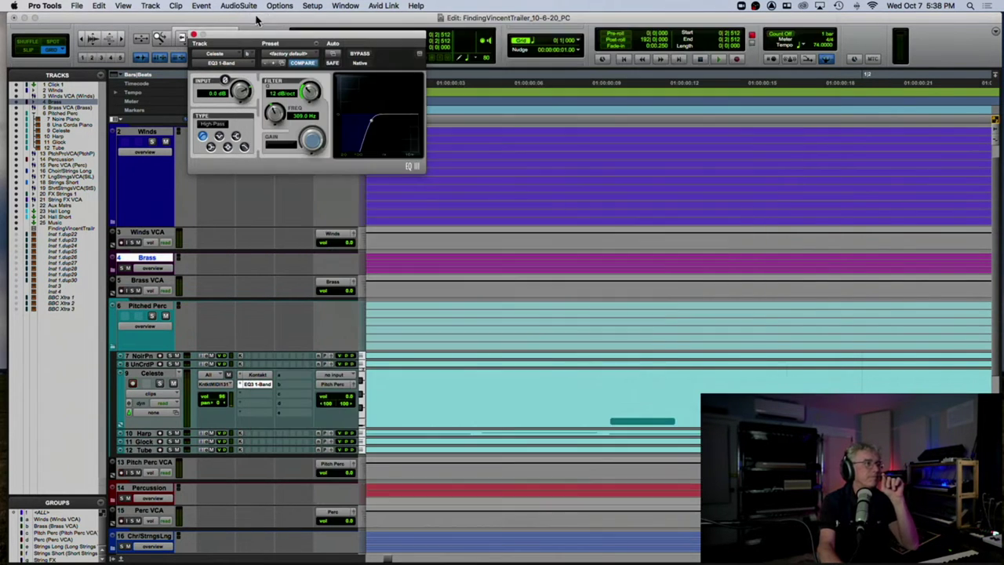
click(194, 36)
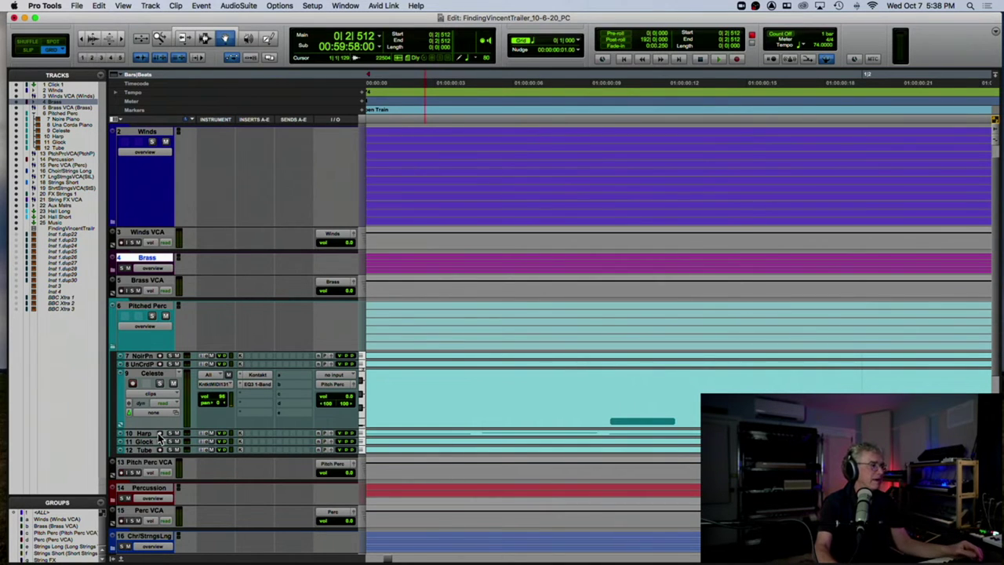
Enlarge the Harp track in the Pitched Perc folder and open its Kontakt instrument.
drag(145, 439, 156, 500)
scroll(281, 403, down, 5)
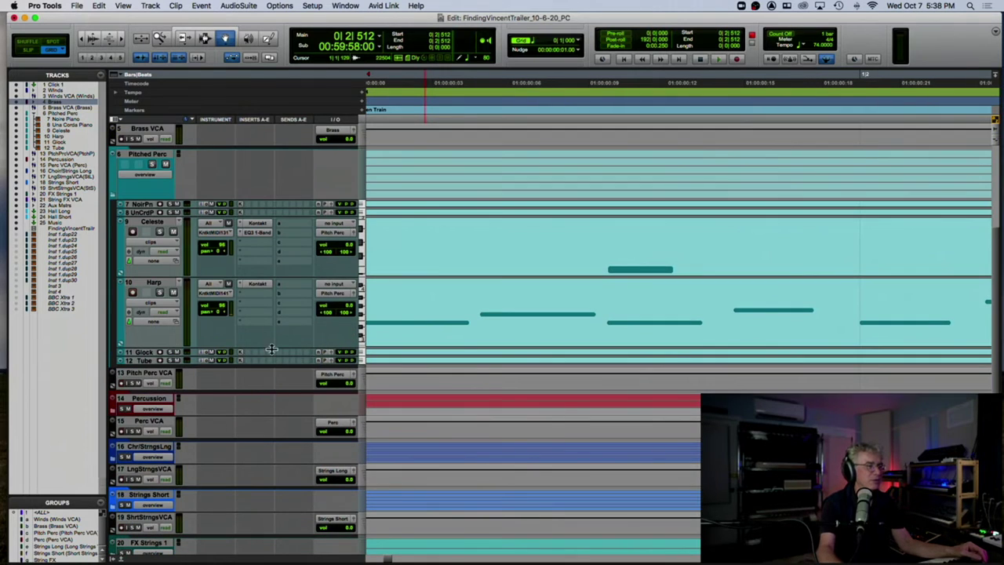
click(255, 286)
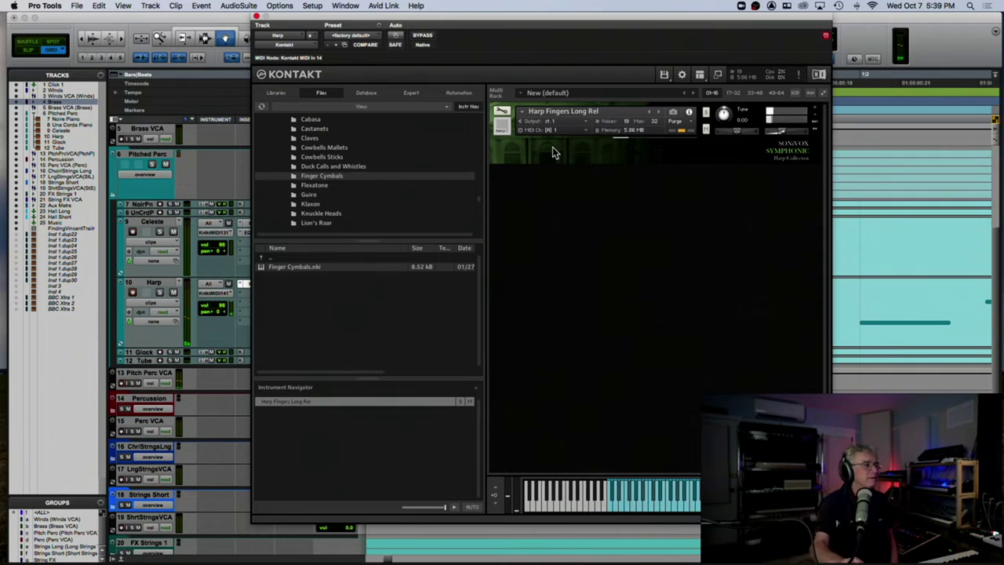
Close the Harp's Kontakt window, then enlarge and expand the Percussion folder to view its Cymbals, Toys and Timp tracks.
click(256, 16)
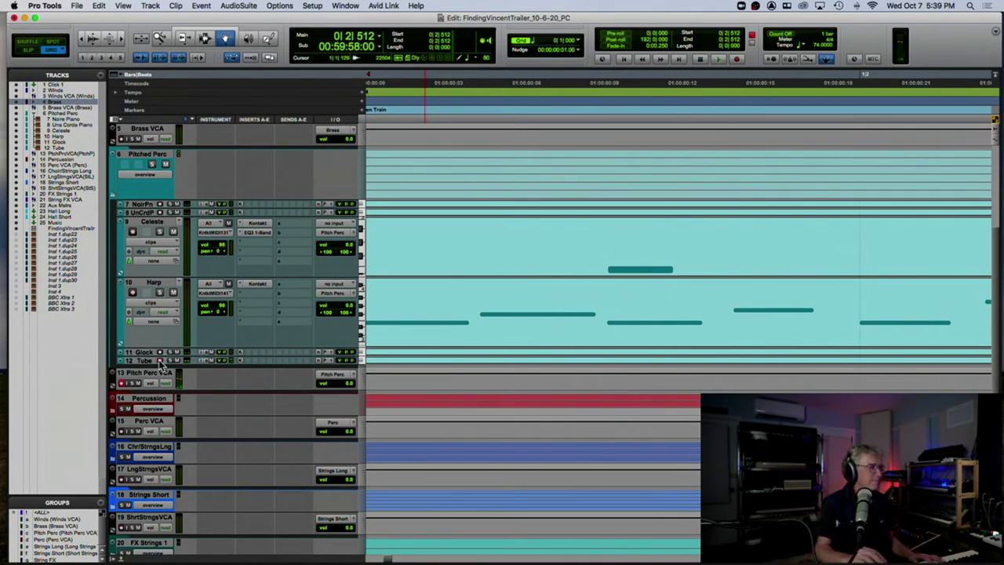
drag(134, 414, 128, 506)
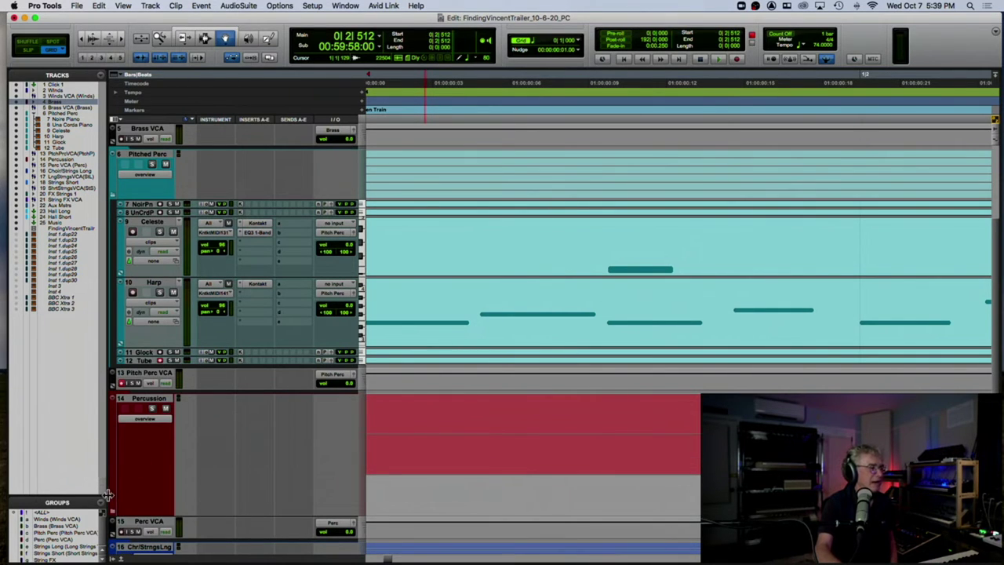
click(113, 512)
scroll(181, 388, down, 10)
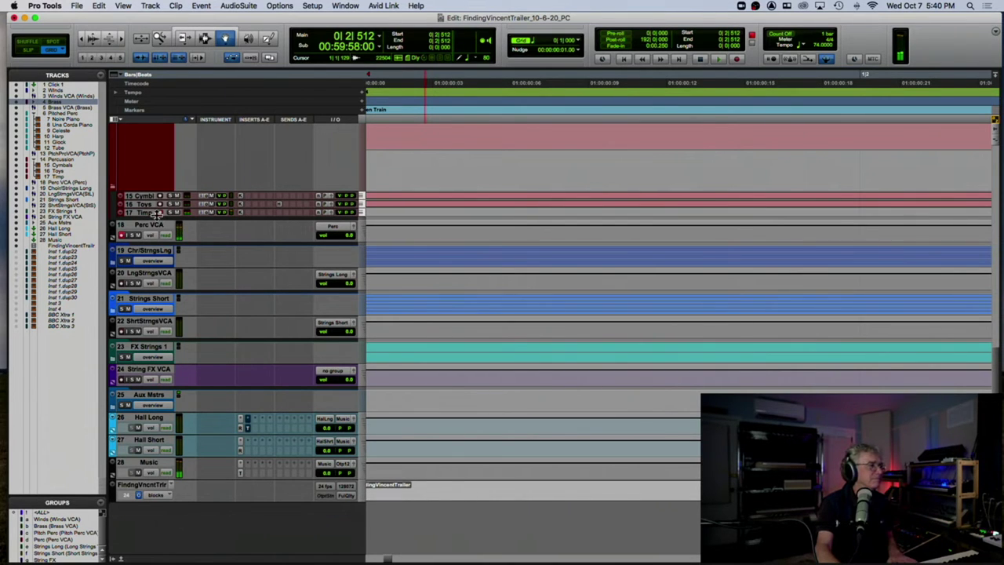
scroll(161, 212, up, 3)
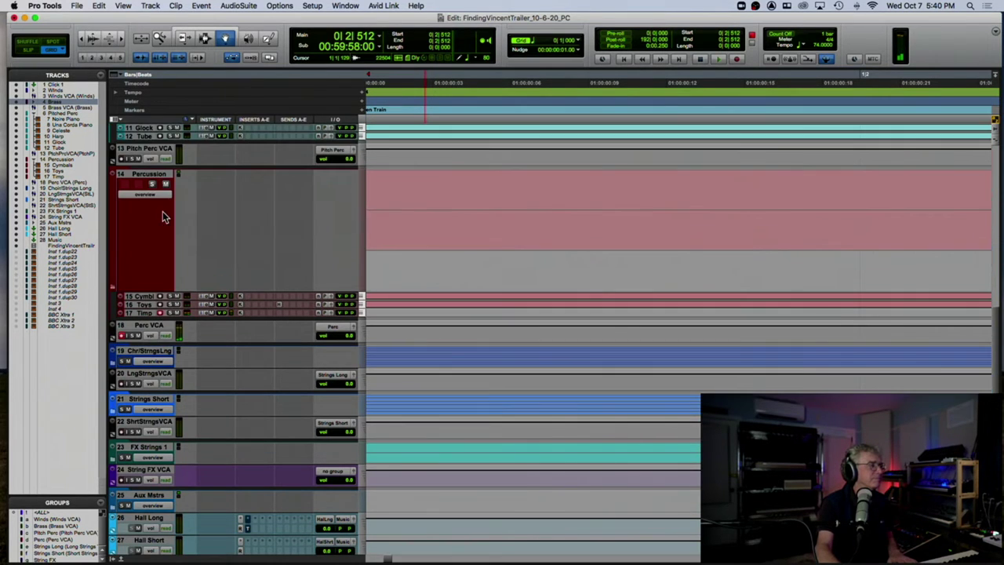
Collapse and shrink the Percussion folder, then expand the Chr/StrngsLng folder to show its choir and long string tracks.
click(113, 288)
drag(135, 291, 170, 189)
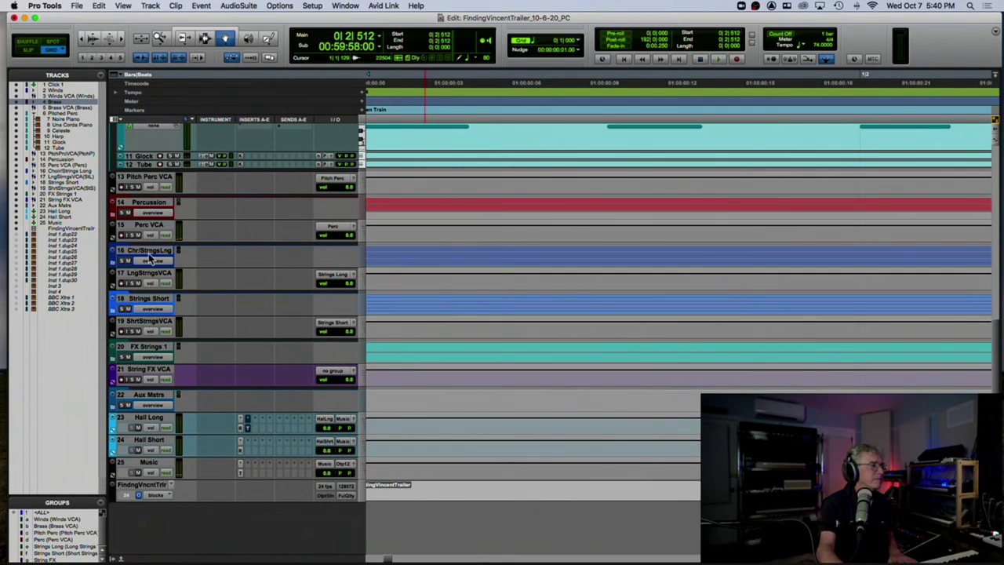
drag(134, 267, 128, 355)
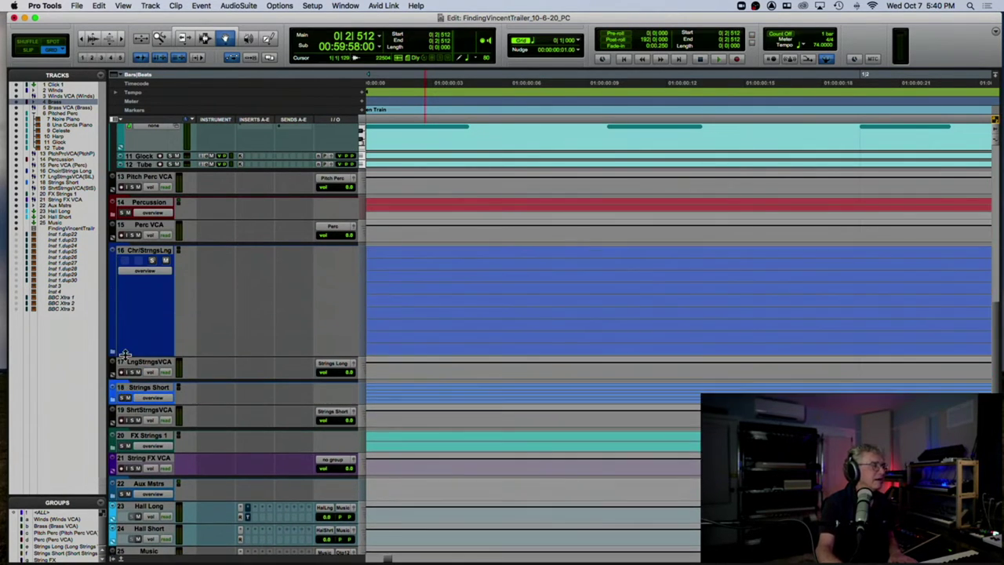
click(113, 356)
drag(138, 353, 161, 295)
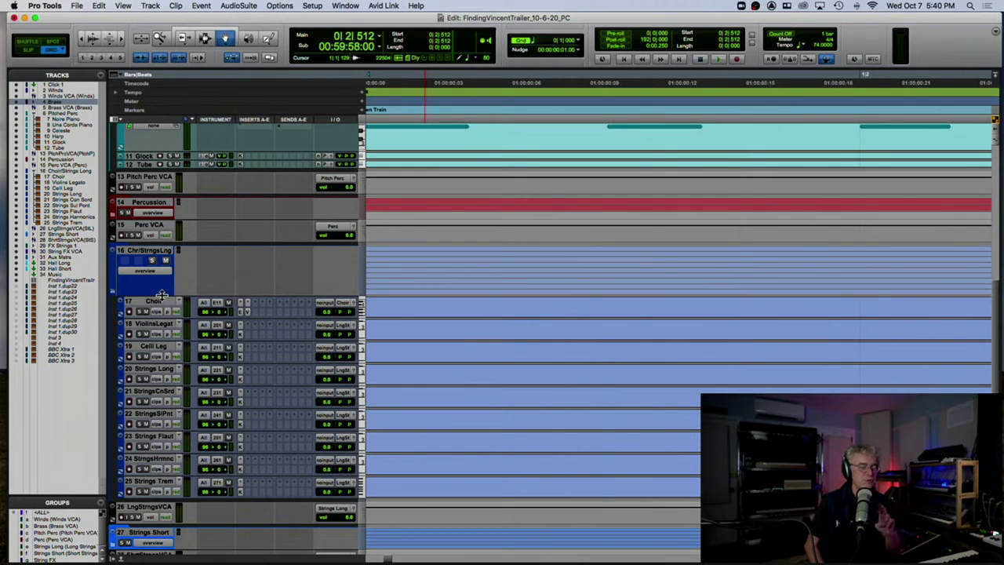
Record-enable the Choir track and bring up its ValhallaShimmer reverb with the insert bypassed.
click(130, 312)
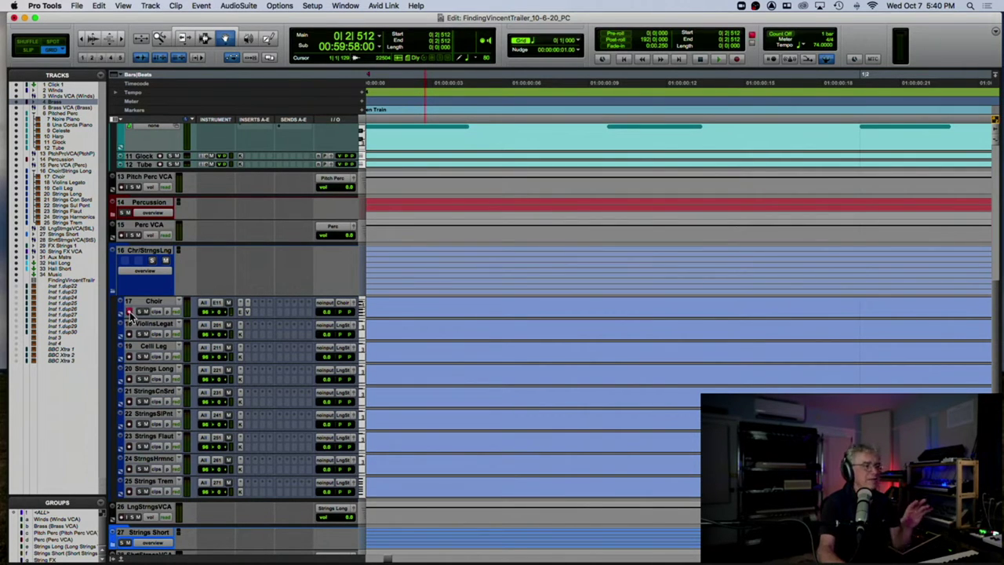
click(247, 311)
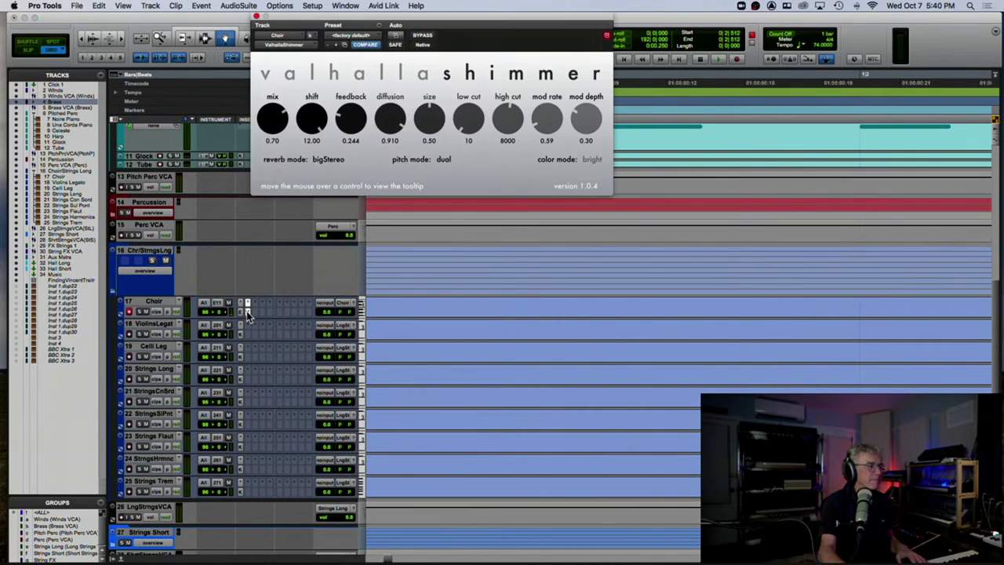
click(246, 310)
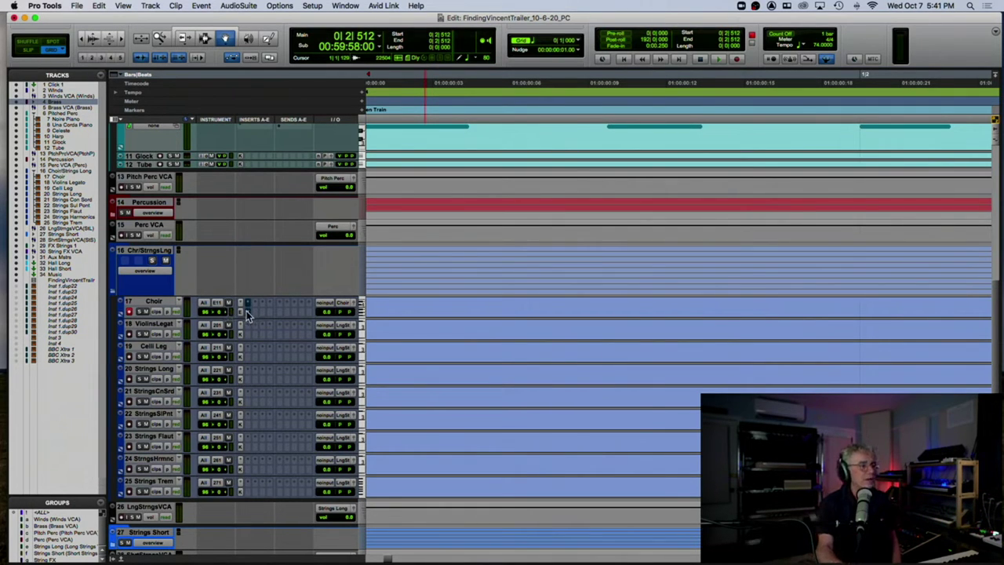
click(247, 312)
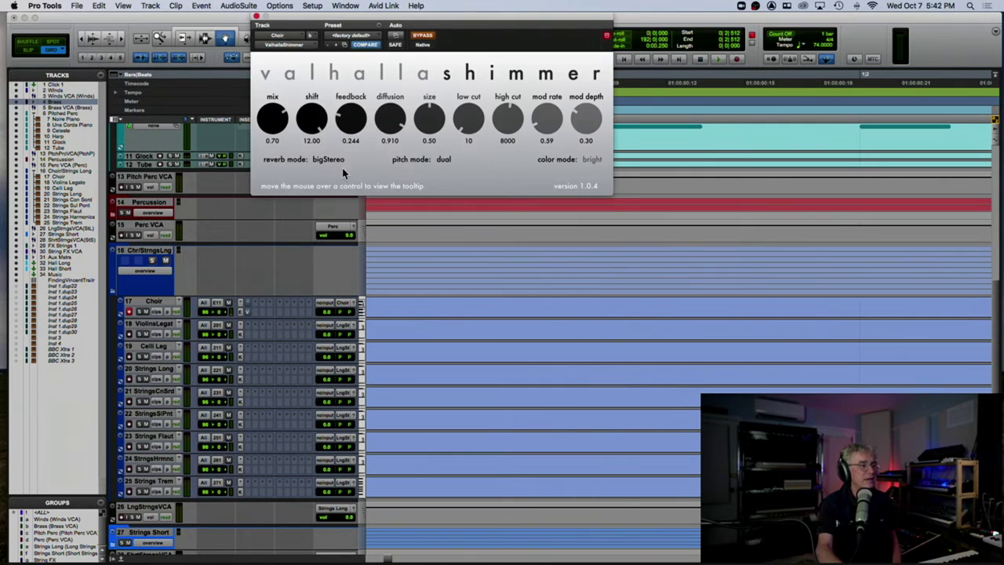
Compare the choir with and without ValhallaShimmer by toggling its bypass, leave the reverb active, and close the plug-in window.
click(428, 39)
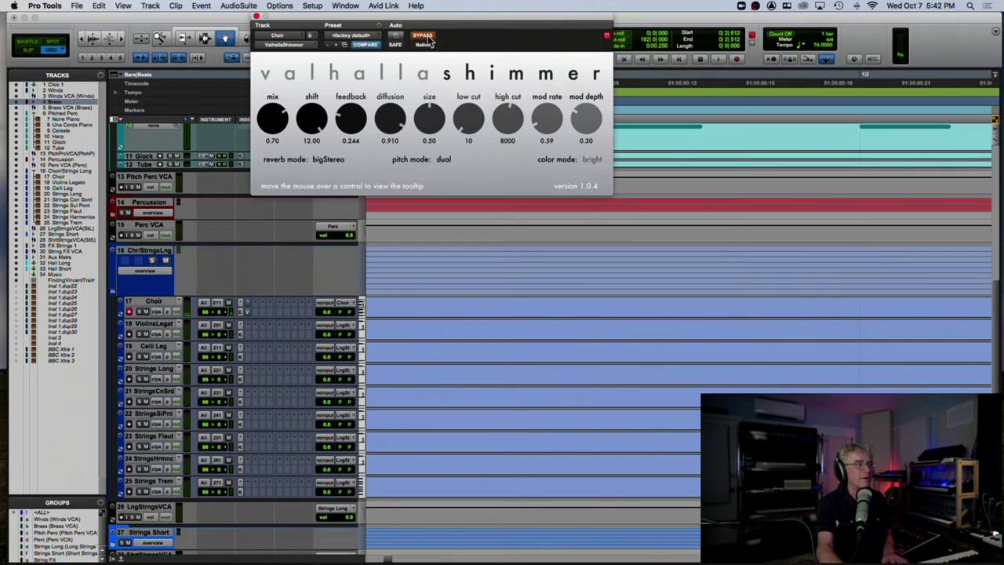
click(428, 39)
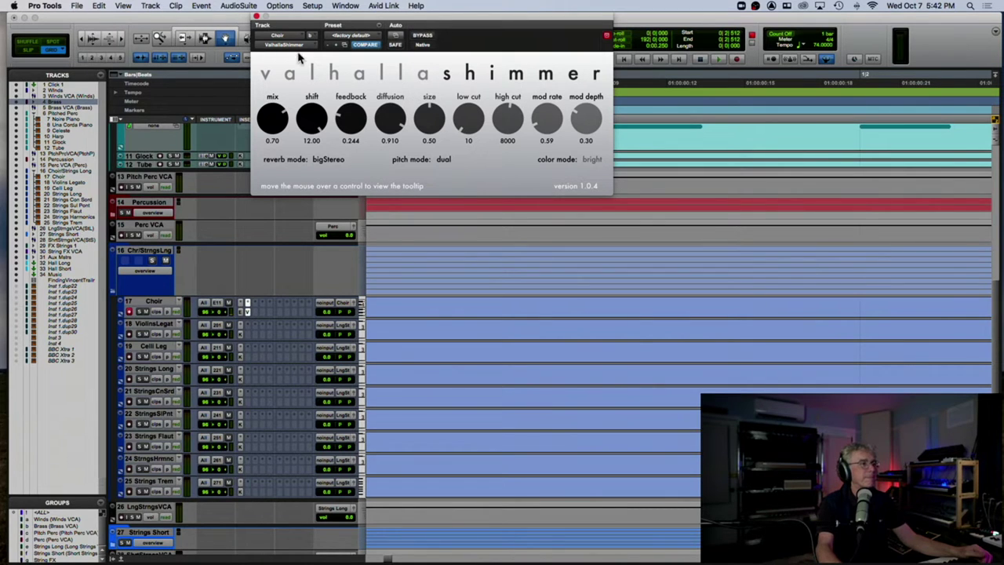
click(424, 36)
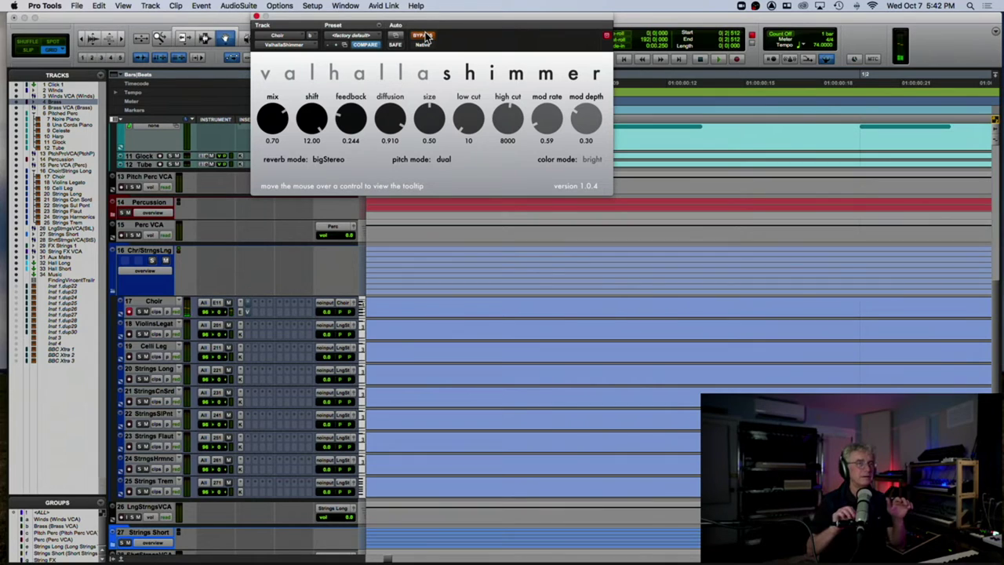
click(424, 36)
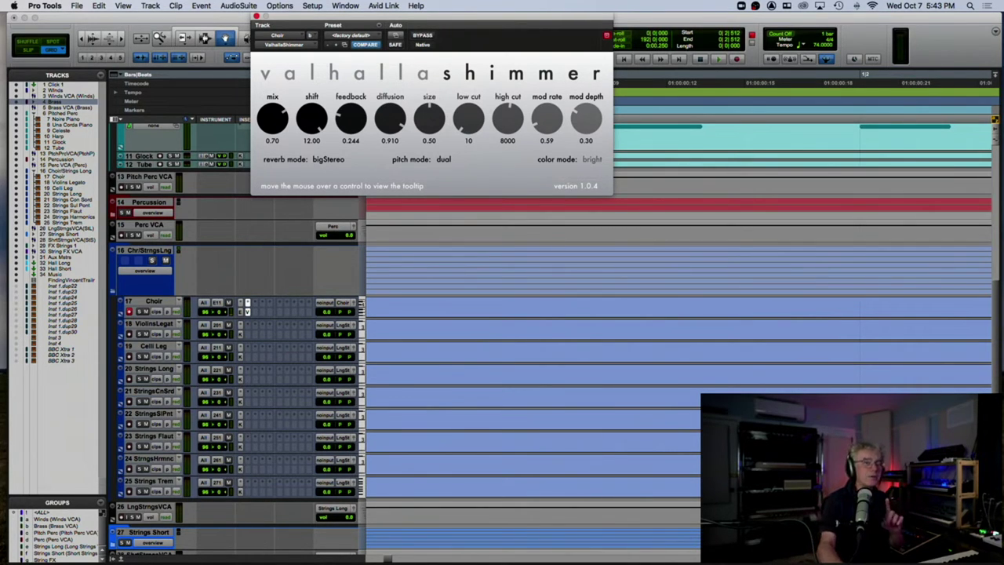
click(256, 16)
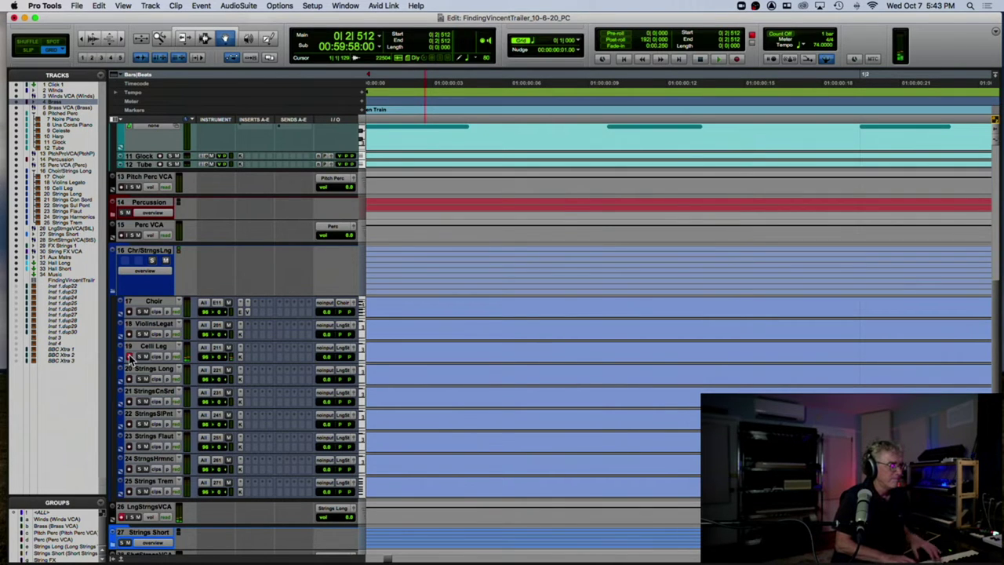
Audition the long string articulations from Strings Long through Con Sord and Sul Pont to Trem by record-enabling the tracks in turn.
click(130, 378)
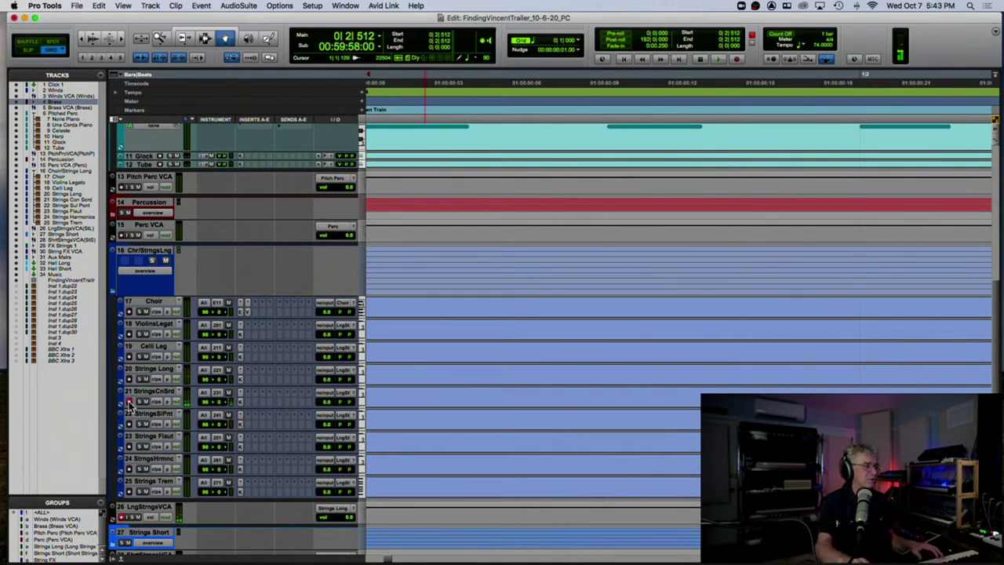
click(129, 402)
click(130, 425)
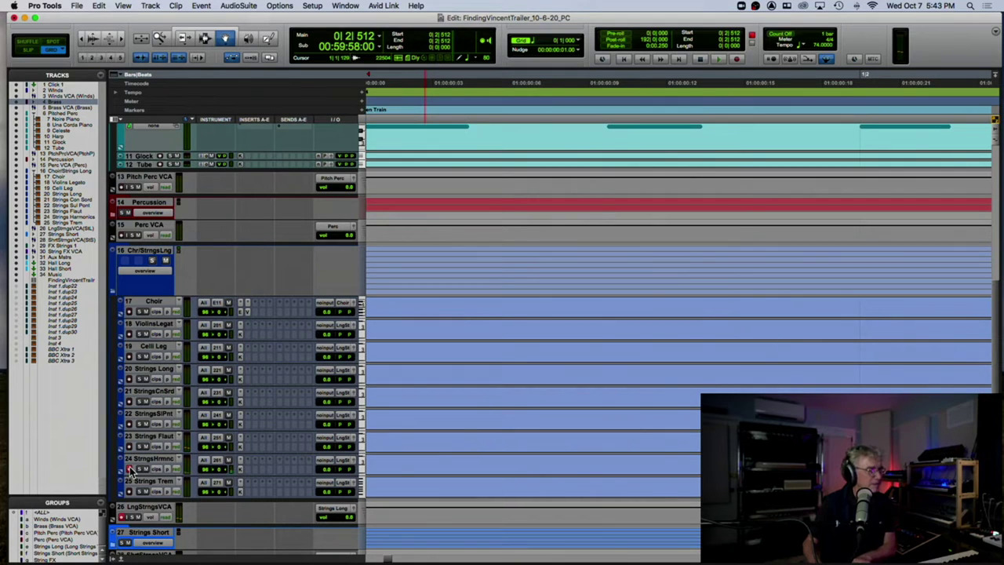
scroll(130, 479, right, 2)
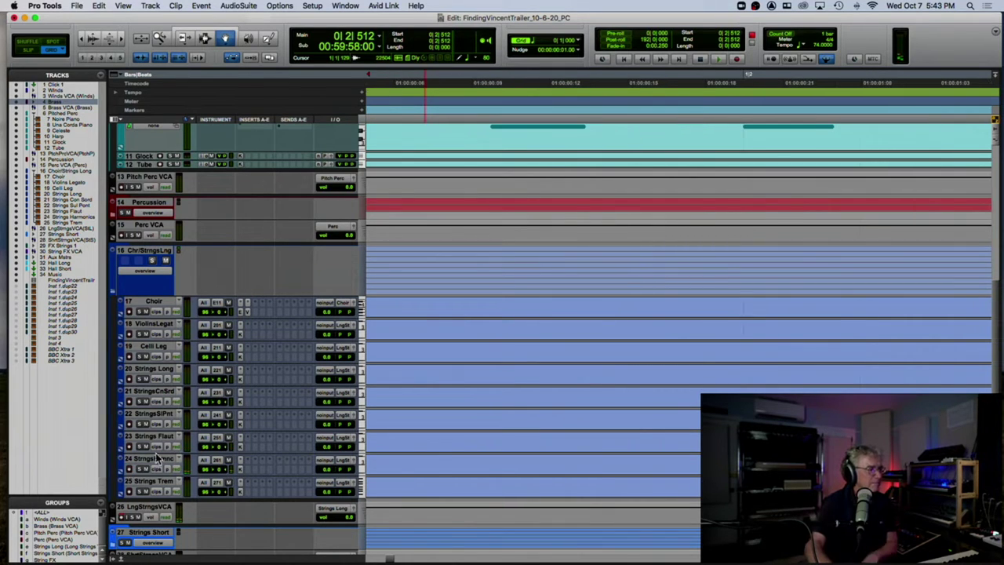
click(128, 492)
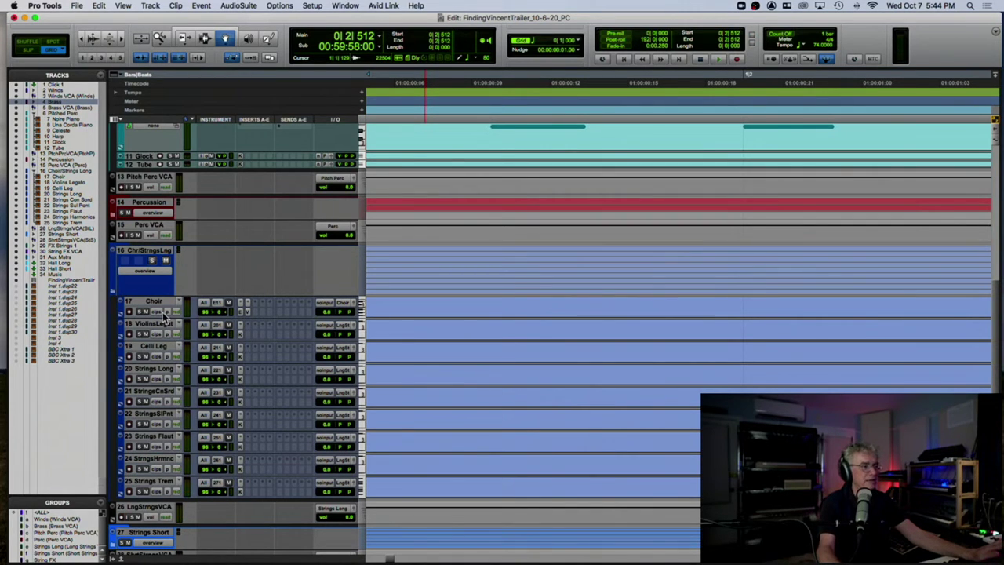
Collapse the Chr/StrngsLng folder, then enlarge and expand the Strings Short folder.
click(113, 293)
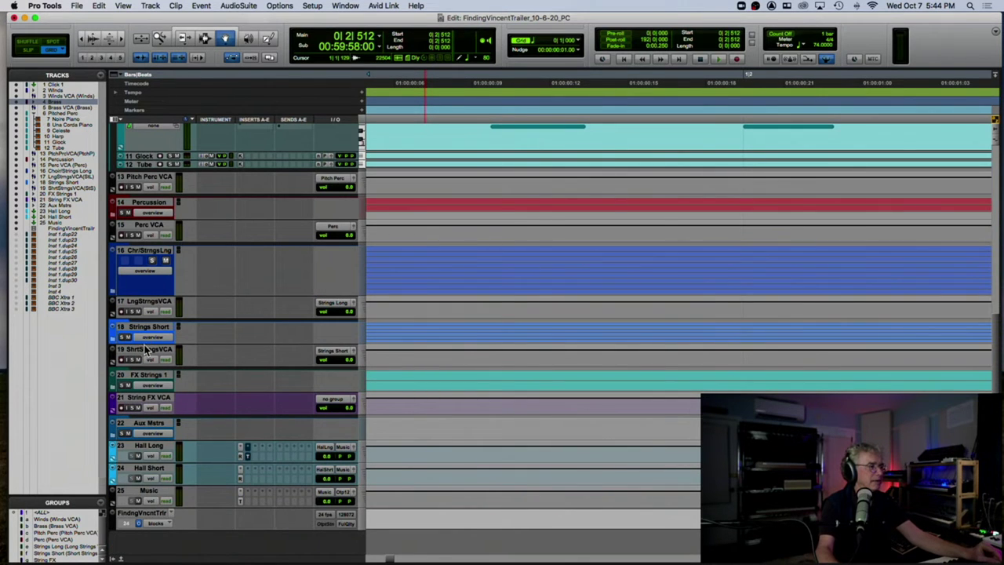
drag(145, 346, 151, 396)
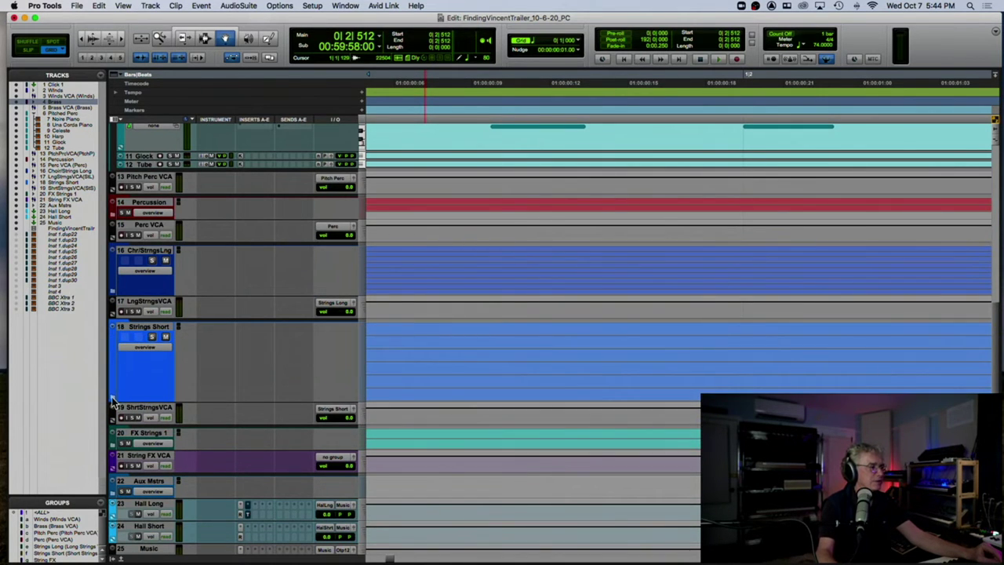
click(114, 397)
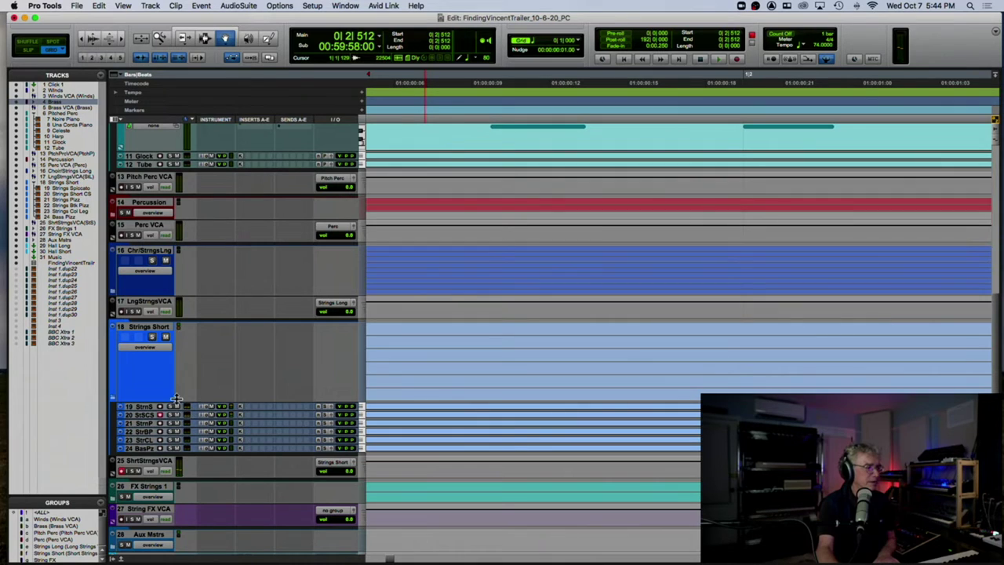
Audition the pizzicato, Bartok pizzicato and col legno tracks in the Strings Short folder by record-enabling each in turn.
click(160, 423)
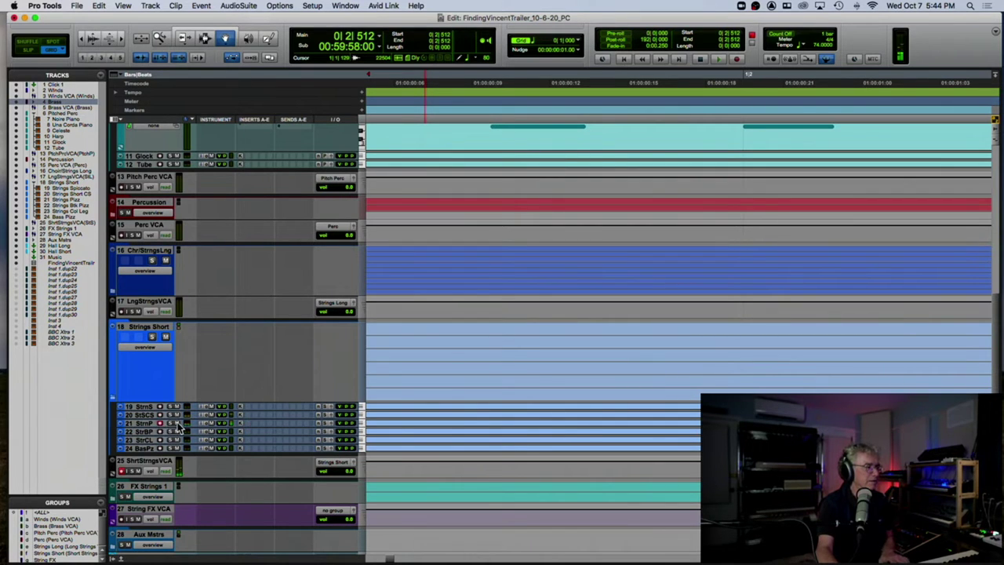
click(160, 432)
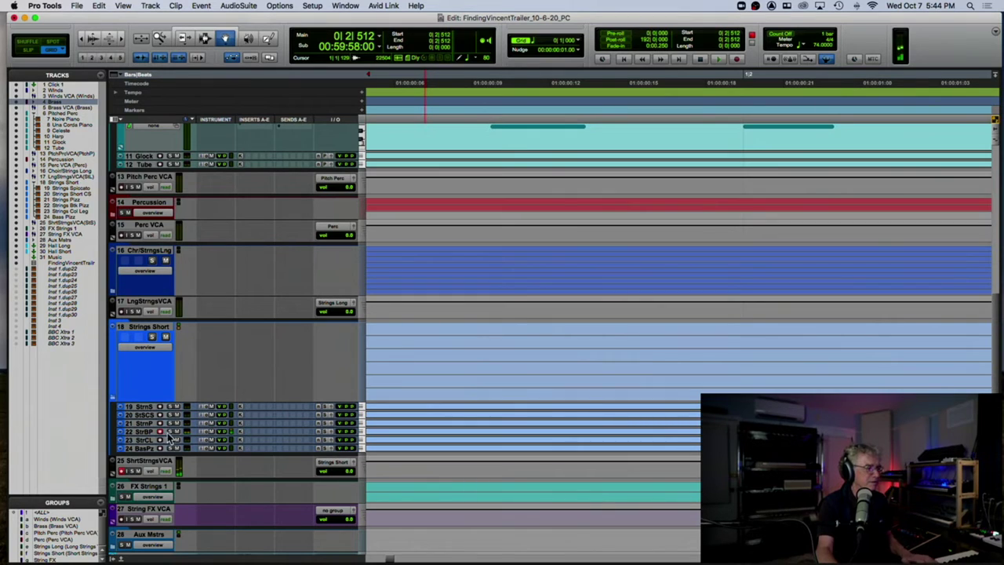
click(160, 440)
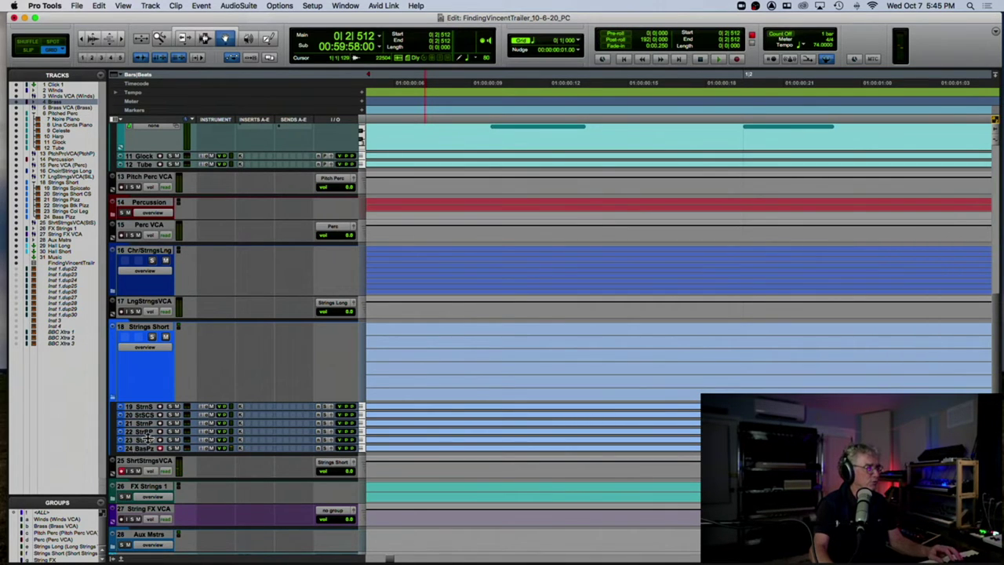
Collapse and shrink the Strings Short folder, then enlarge and expand the FX Strings 1 folder.
click(115, 398)
drag(143, 400, 161, 345)
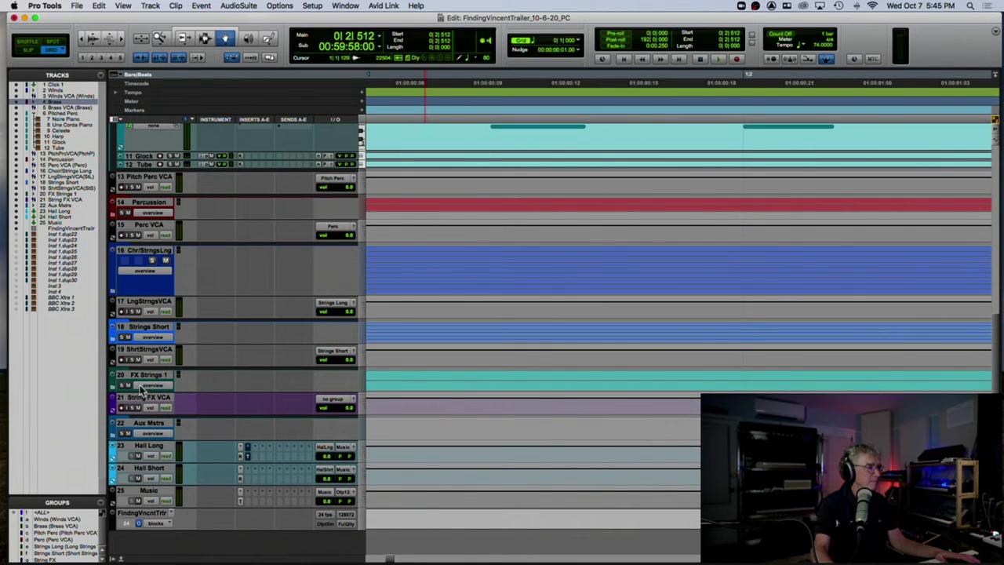
drag(134, 394, 124, 447)
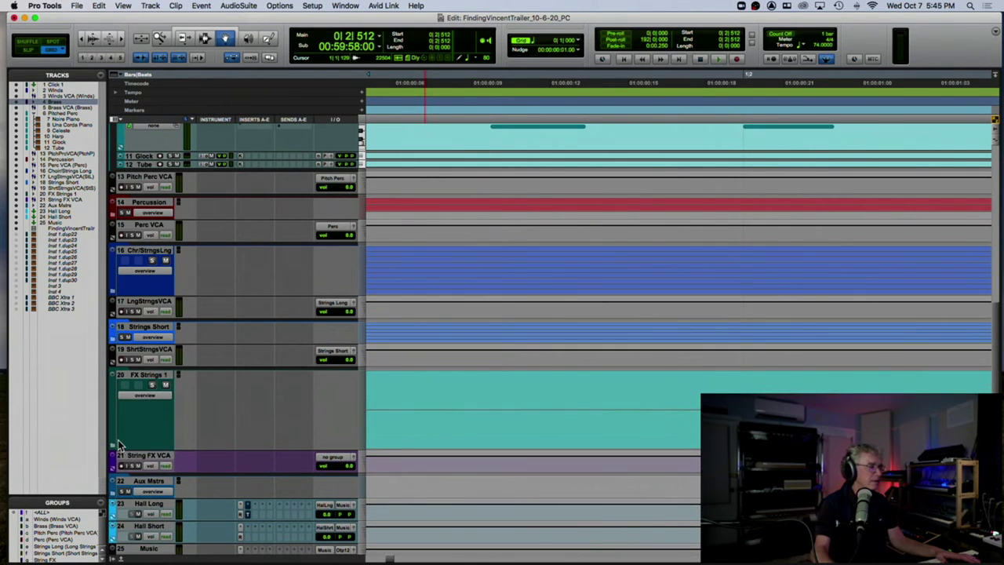
click(114, 445)
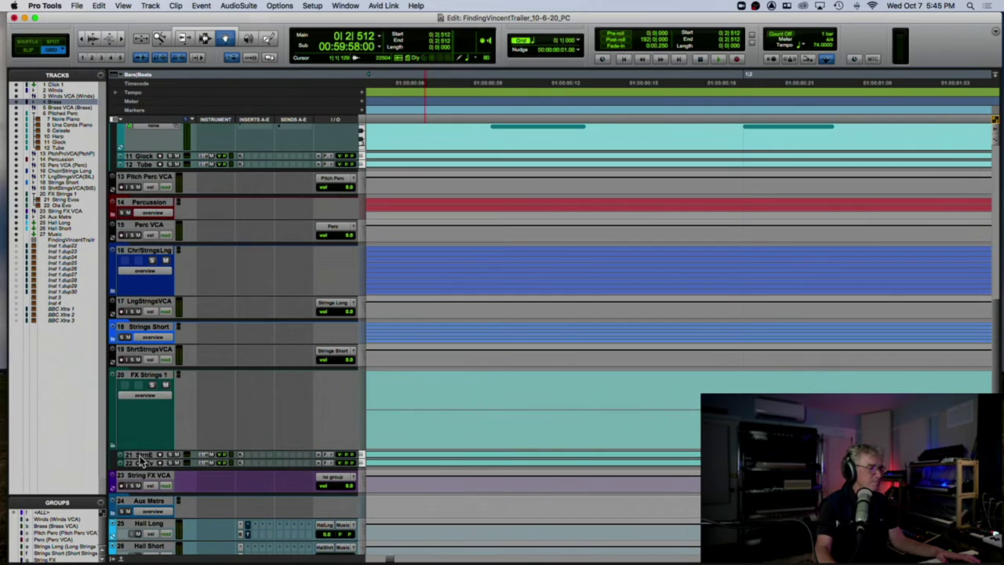
Enlarge the String Evos and Ola Evo tracks in the FX Strings 1 folder, and toggle record-enable on String Evos to audition it.
drag(137, 460, 135, 490)
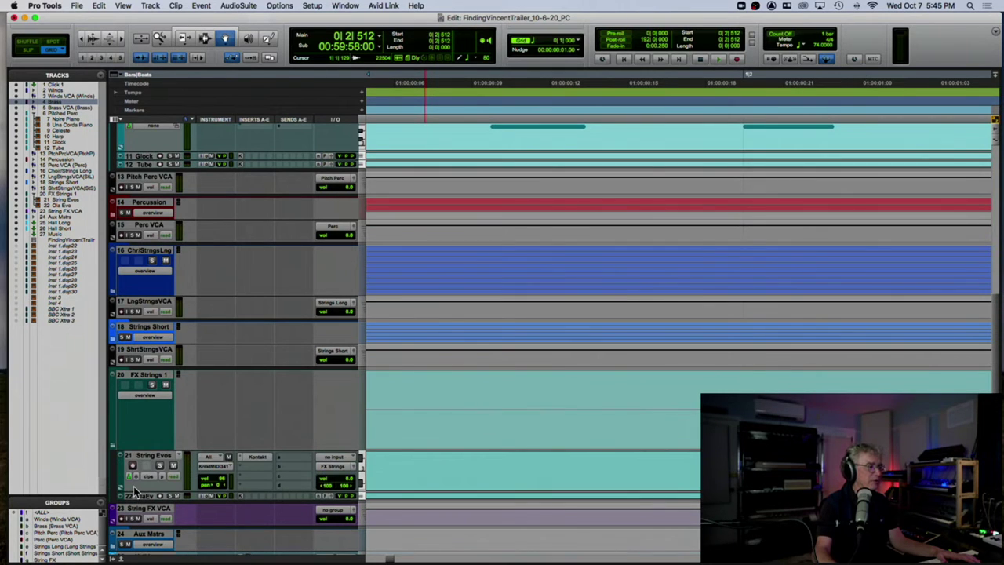
click(141, 496)
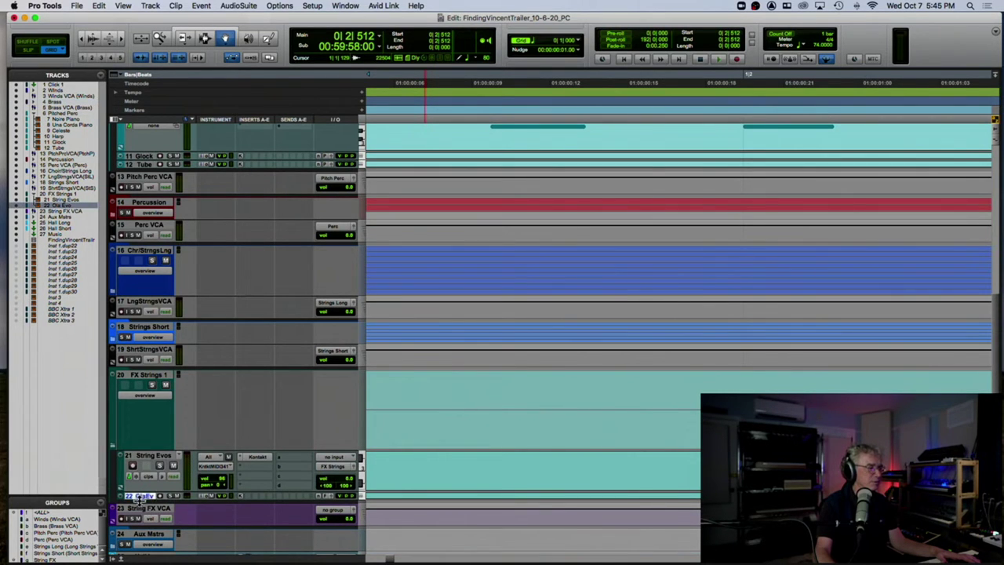
drag(140, 500, 141, 551)
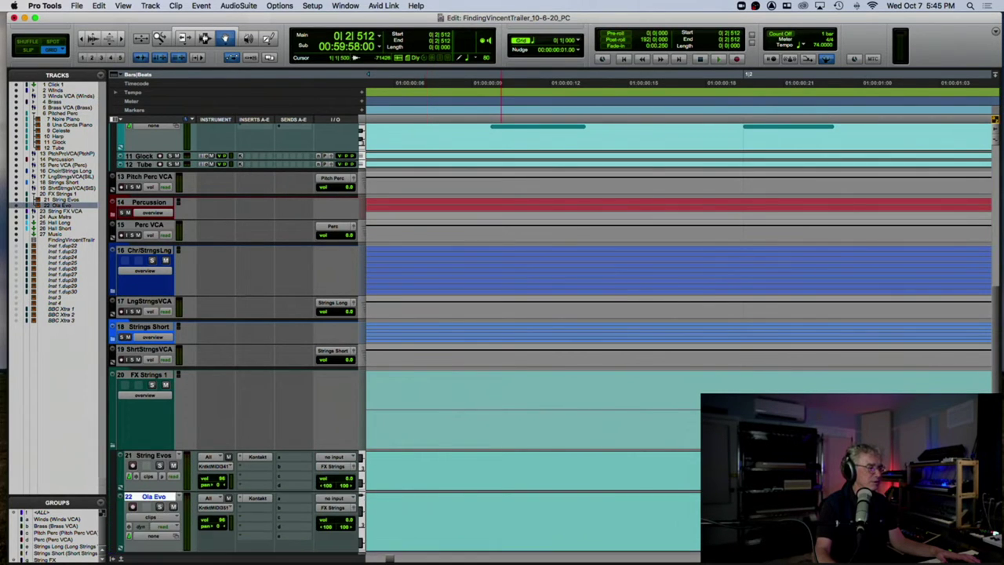
click(153, 500)
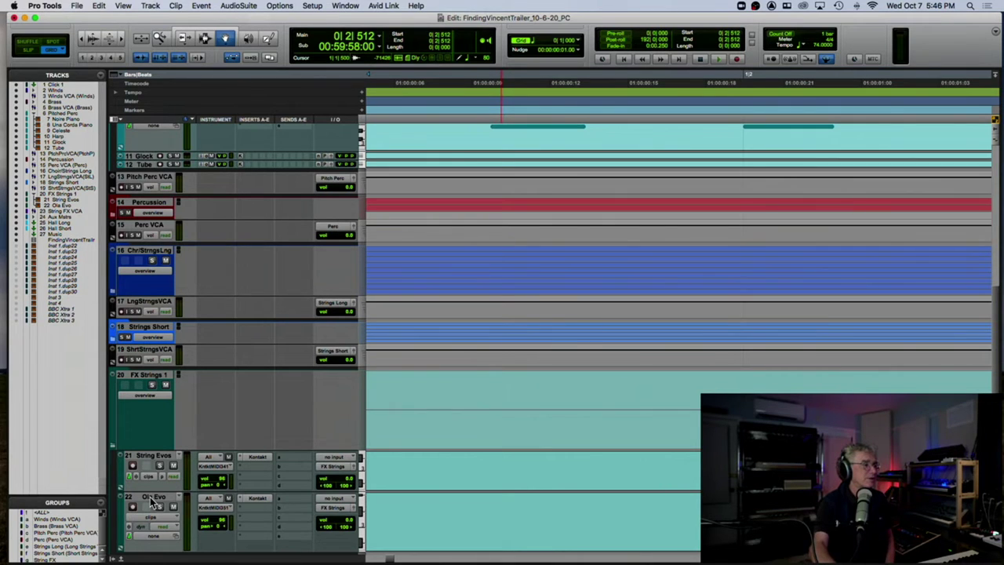
scroll(152, 502, down, 2)
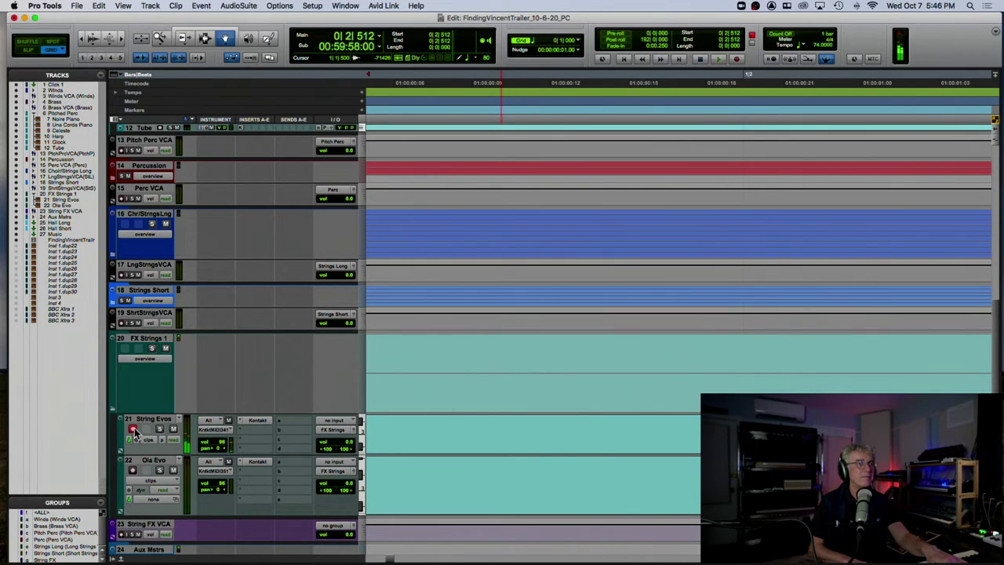
click(132, 429)
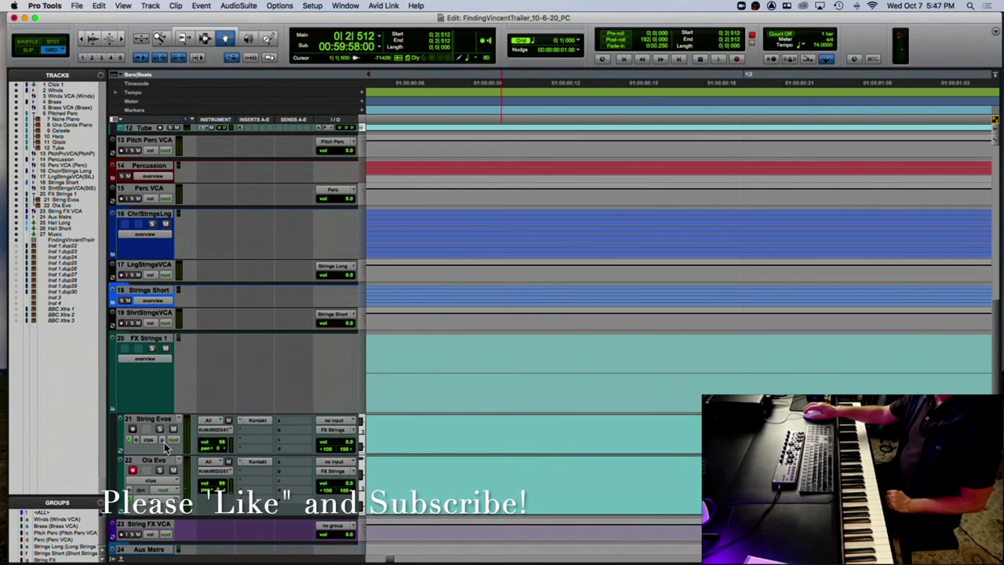
Collapse the FX Strings 1 folder and remove the purple color coding from the String FX VCA track.
scroll(164, 443, down, 1)
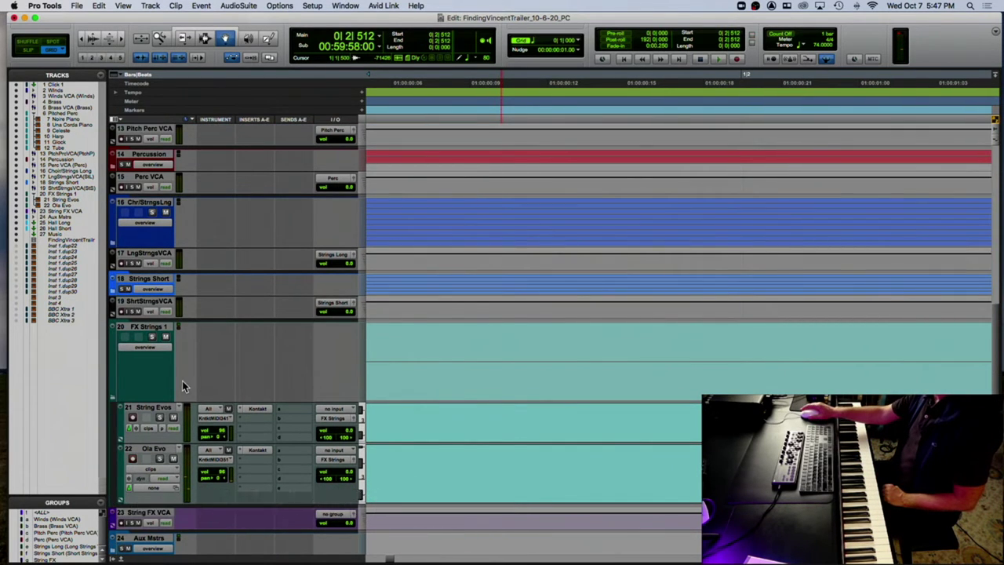
scroll(182, 385, down, 5)
scroll(182, 385, down, 1)
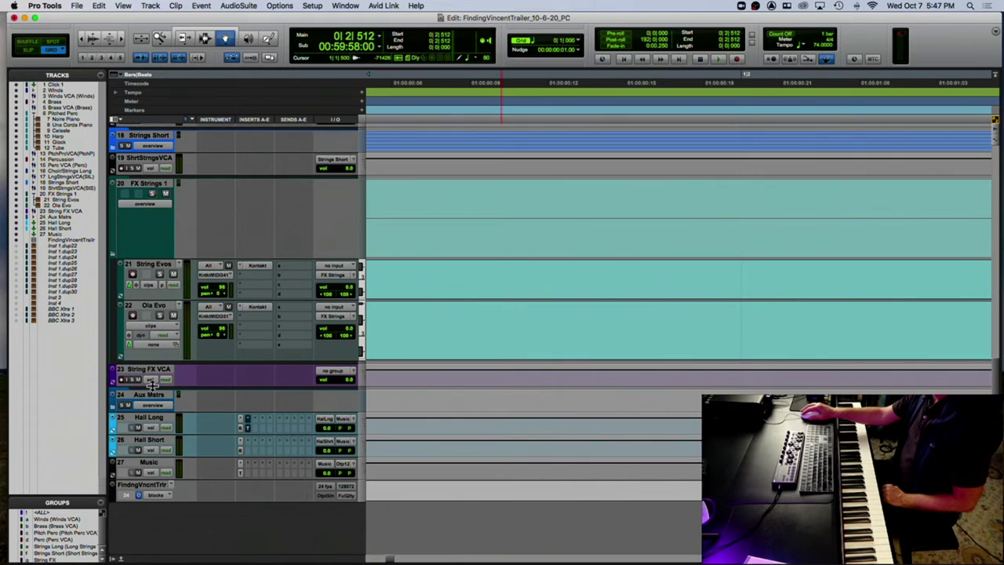
click(113, 255)
double_click(113, 381)
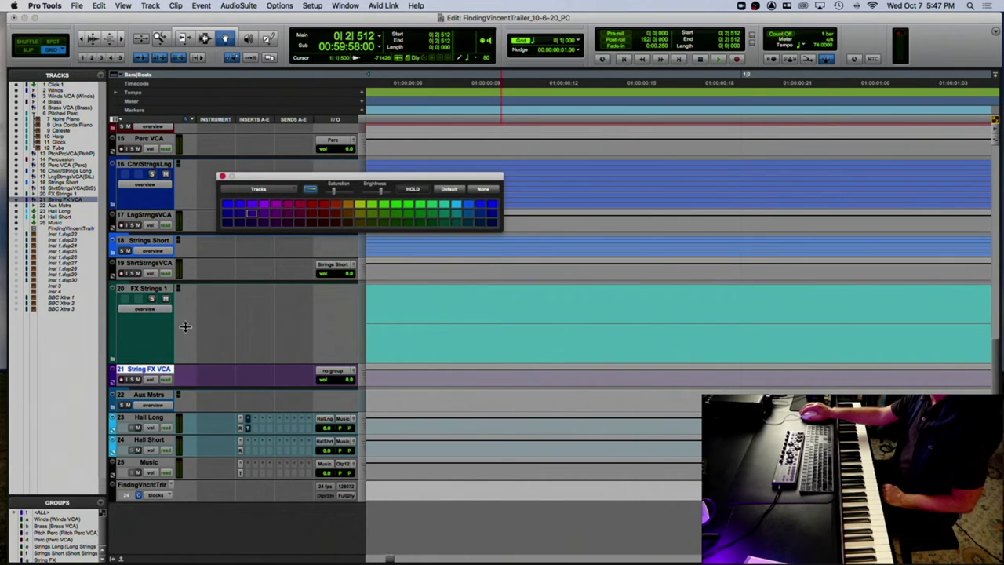
click(223, 176)
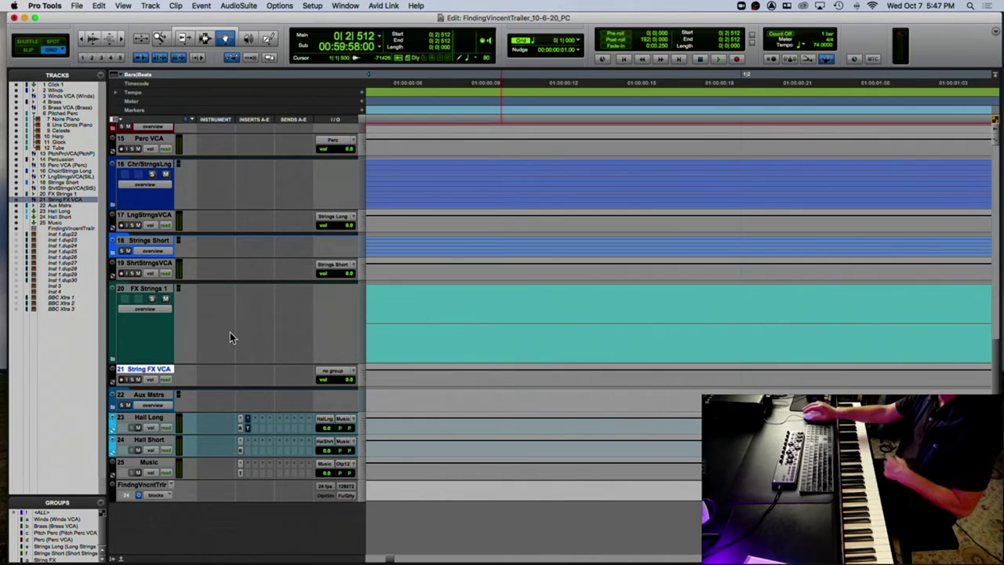
Bring all tracks to one uniform small height that still shows their controls, and collapse the Pitched Perc folder.
key(ctrl+alt+Down)
key(ctrl+alt+Down)
key(ctrl+alt+Down)
key(ctrl+alt+Down)
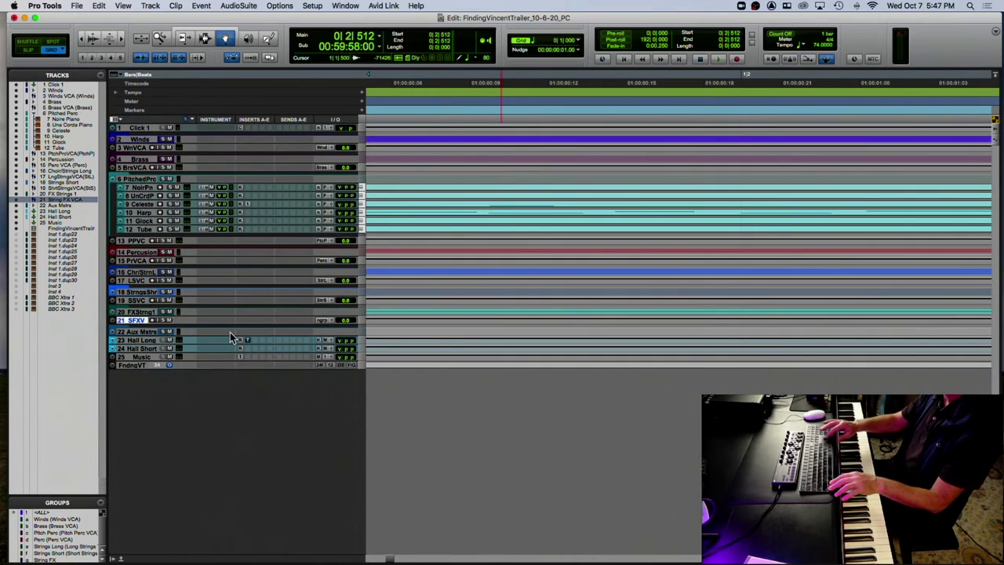
key(ctrl+alt+Up)
key(ctrl+alt+Up)
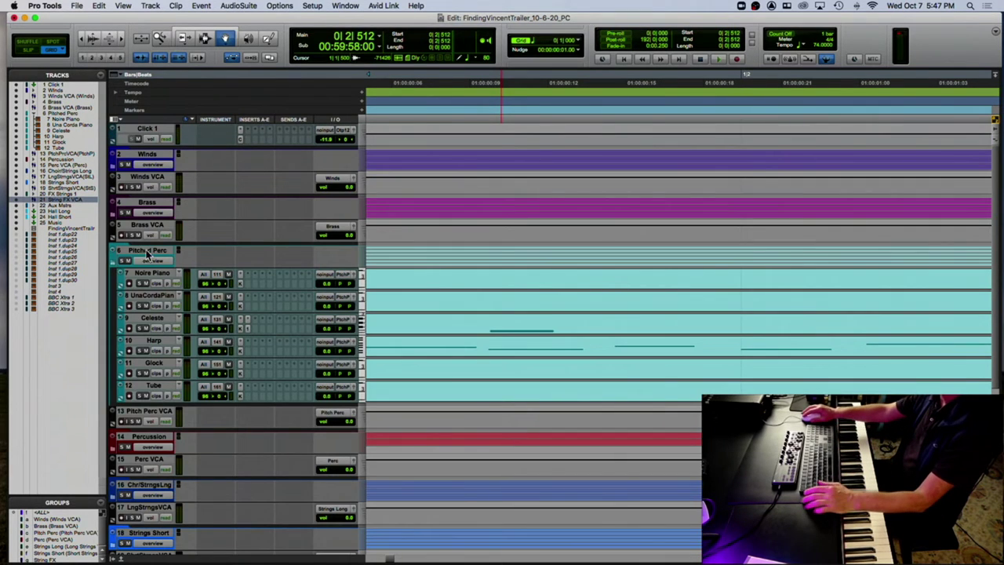
click(112, 266)
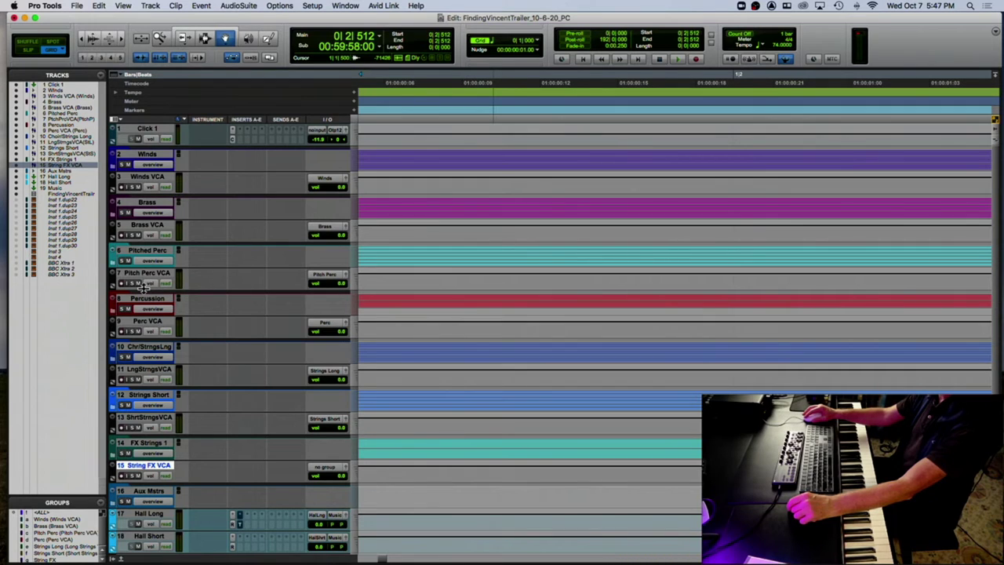
Enlarge and expand the Aux Mstrs folder to review its section master tracks, then collapse it.
scroll(144, 287, down, 4)
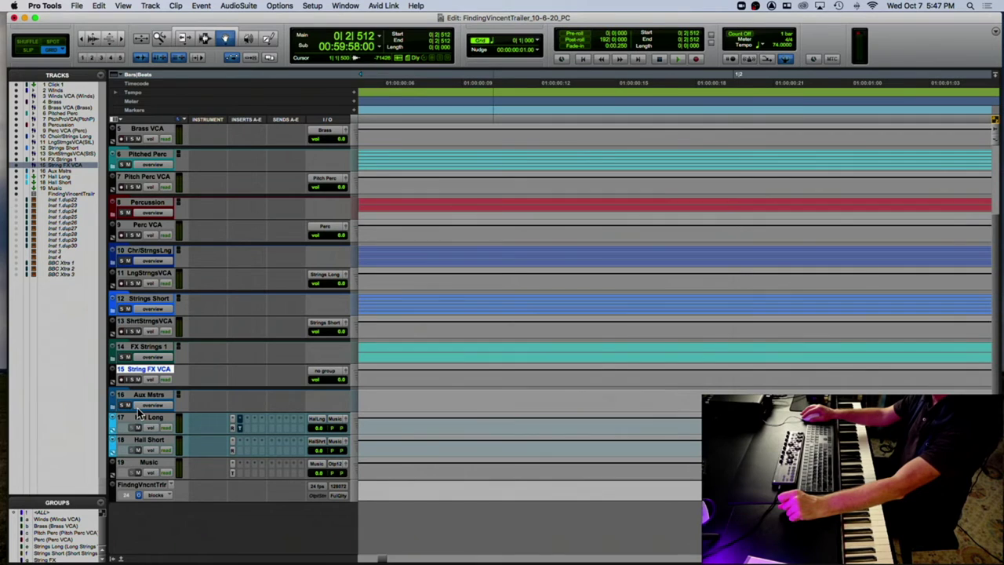
drag(137, 411, 143, 463)
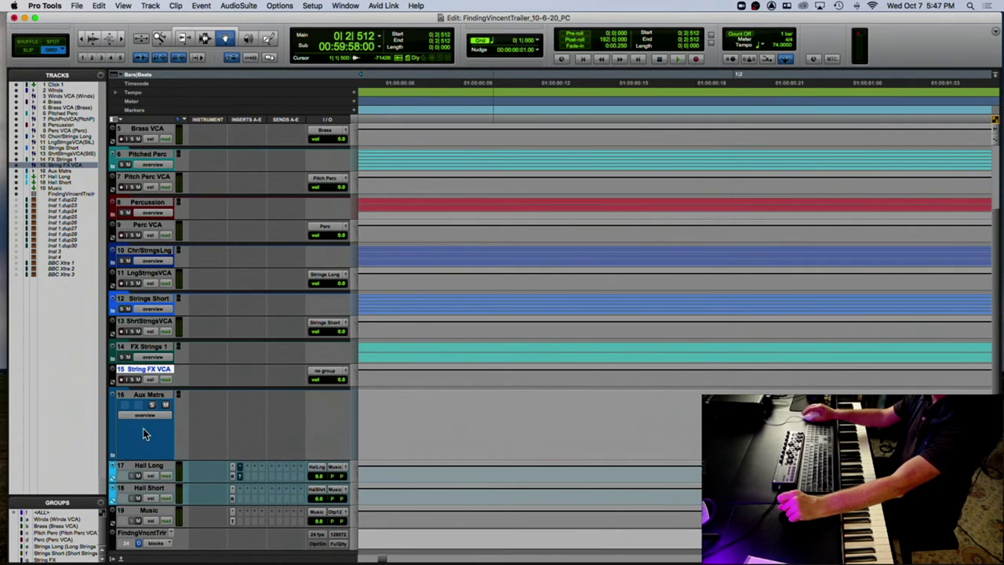
click(112, 455)
scroll(160, 428, down, 9)
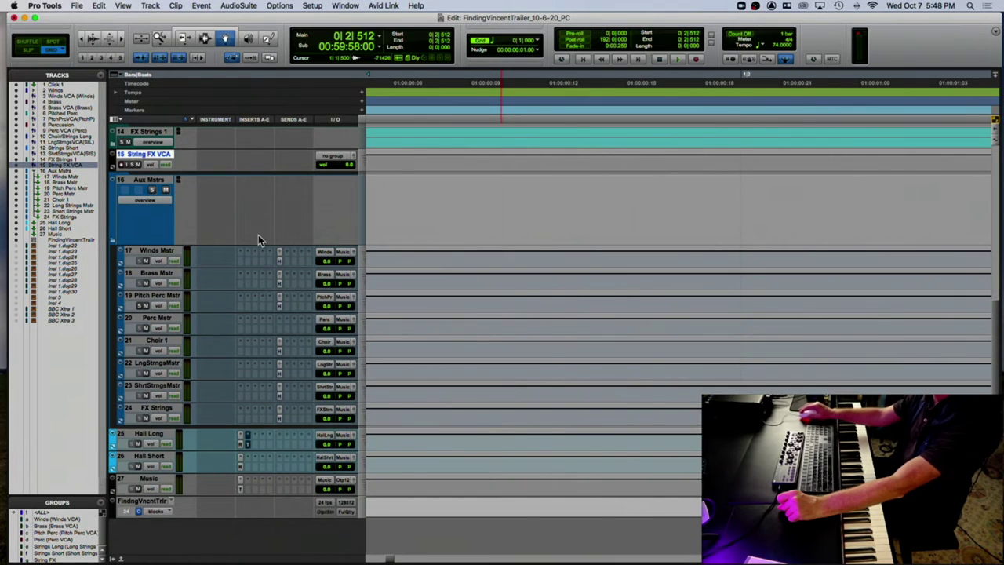
scroll(270, 200, up, 9)
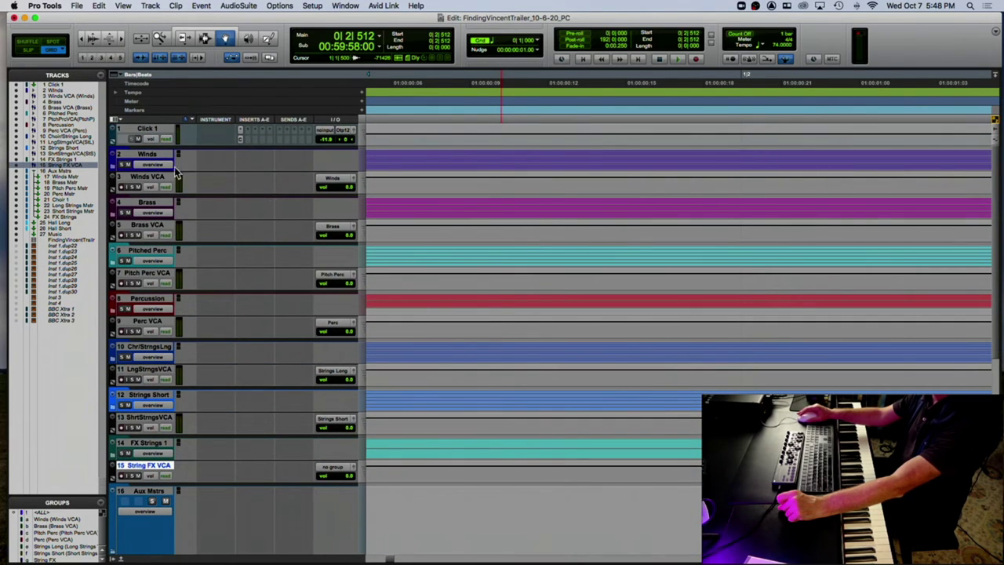
scroll(176, 173, down, 9)
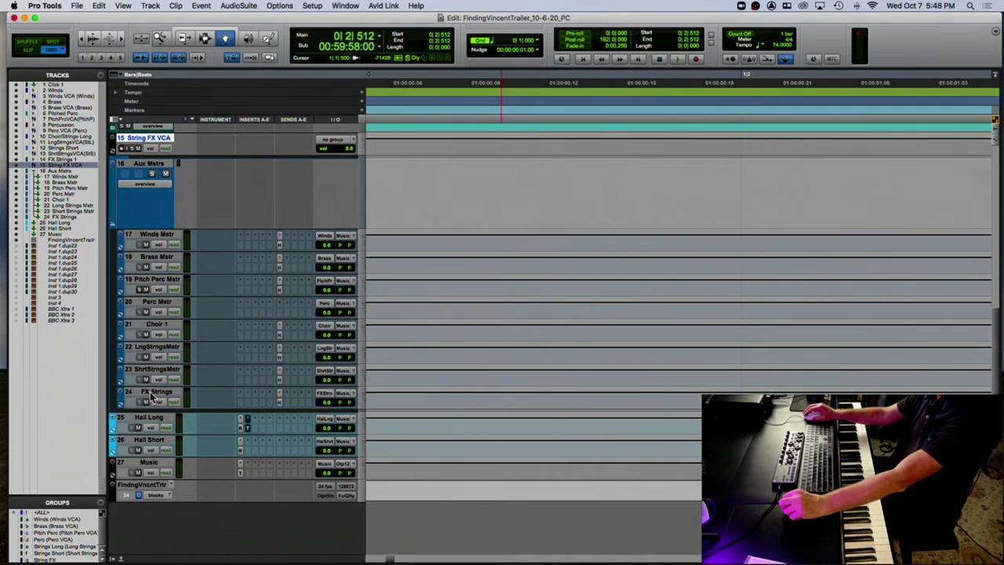
click(115, 225)
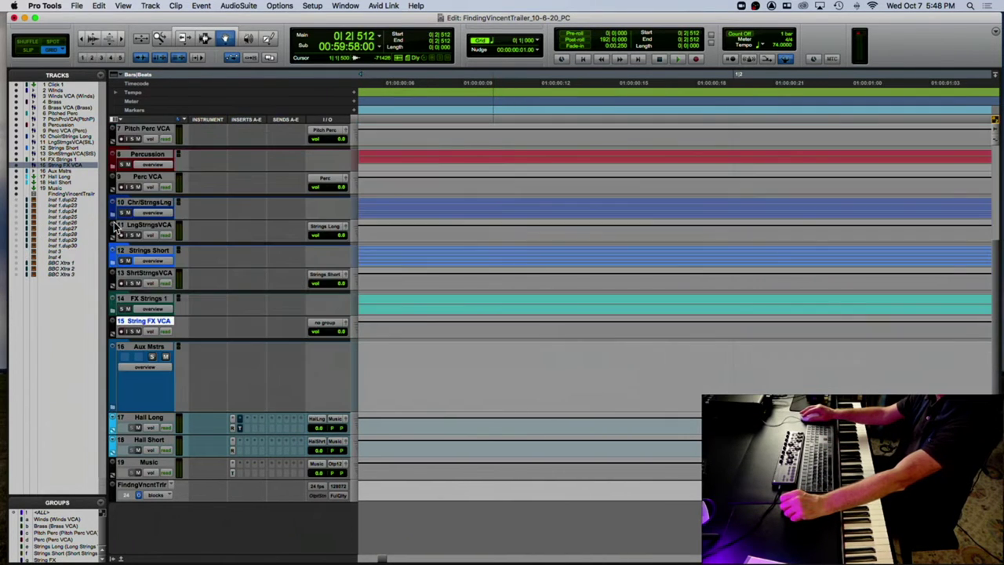
Examine the Space setting of the FabFilter Pro-R reverb on the Hall Long and Hall Short tracks, then close the plug-in.
click(159, 420)
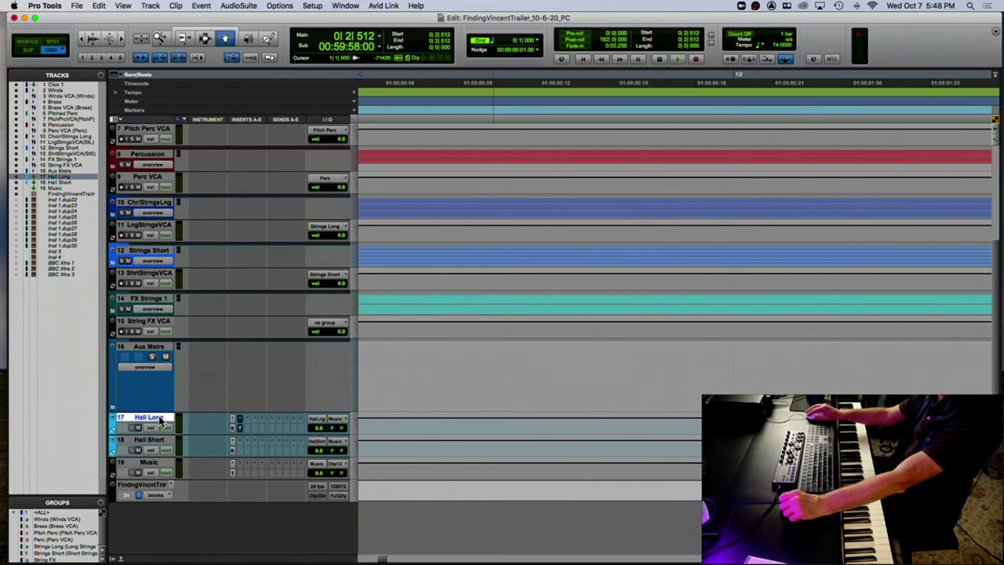
click(153, 442)
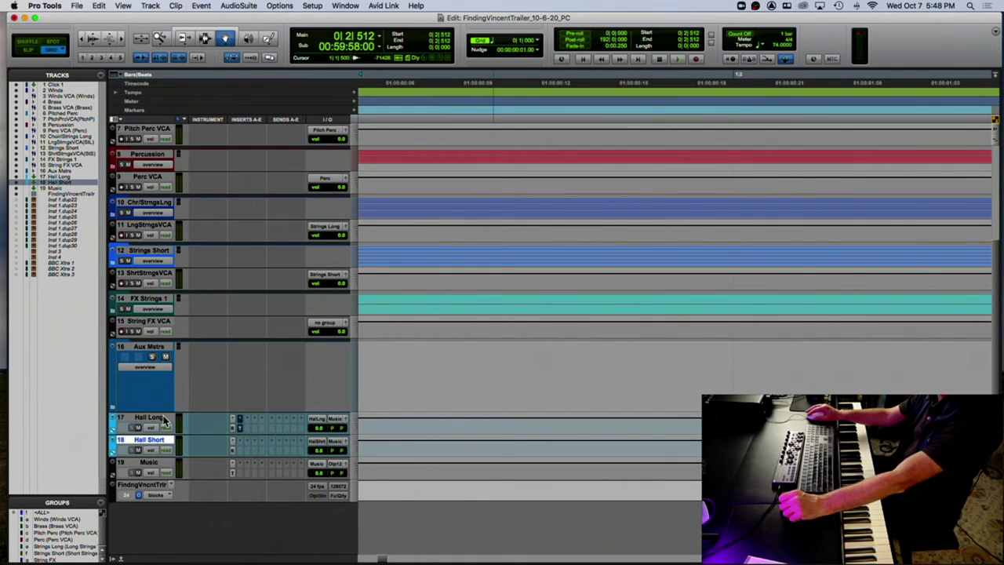
click(234, 428)
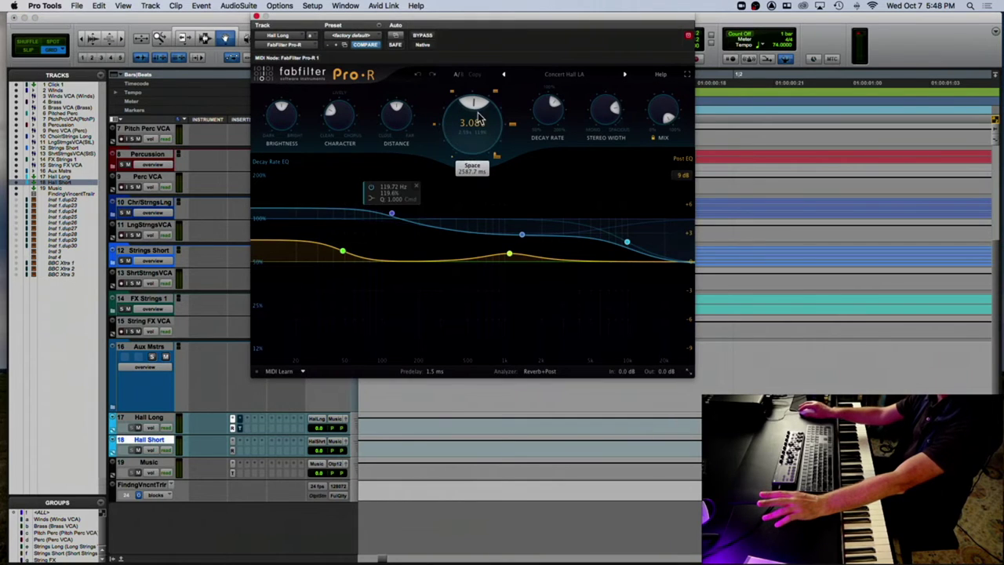
mouse_move(473, 125)
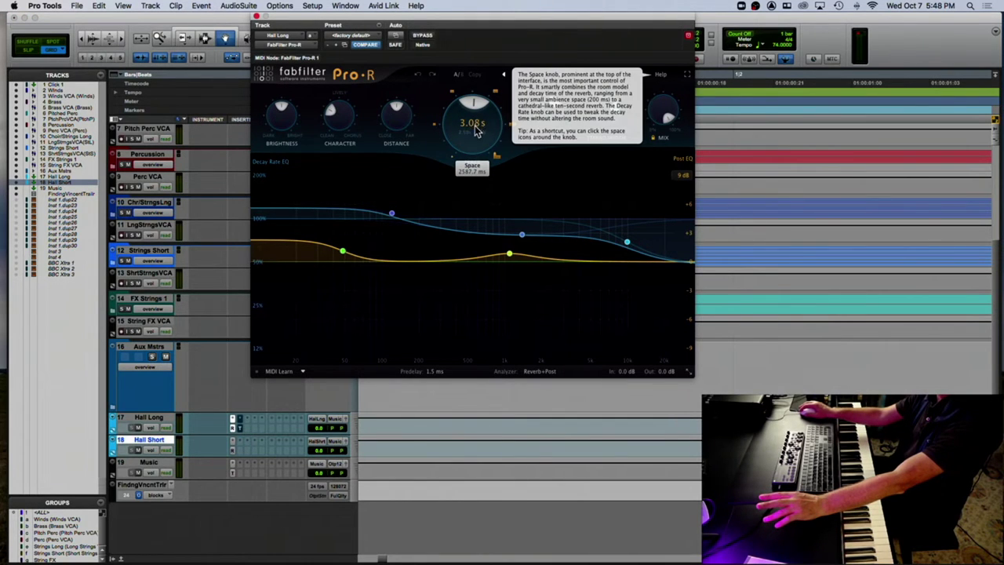
click(233, 451)
mouse_move(451, 133)
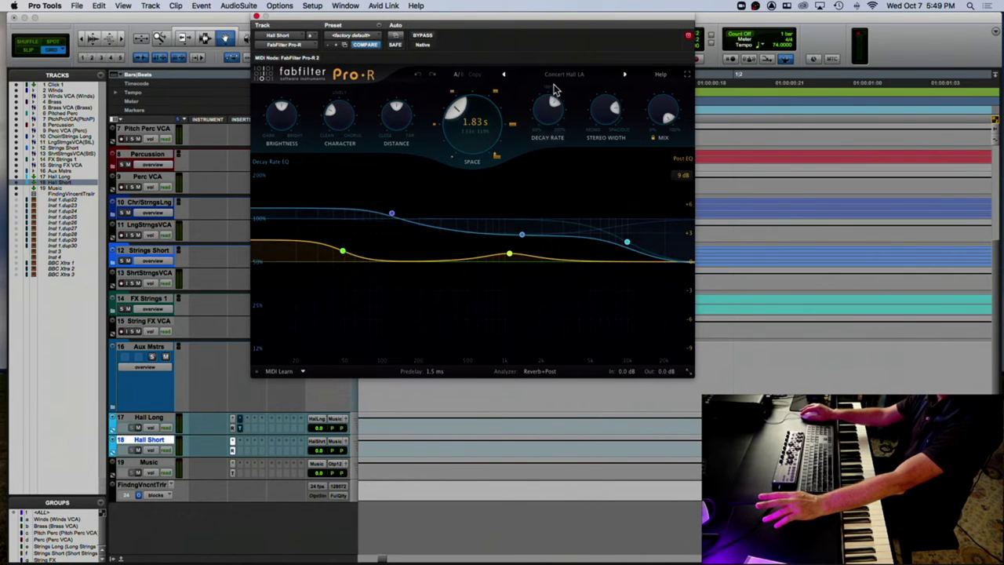
click(256, 17)
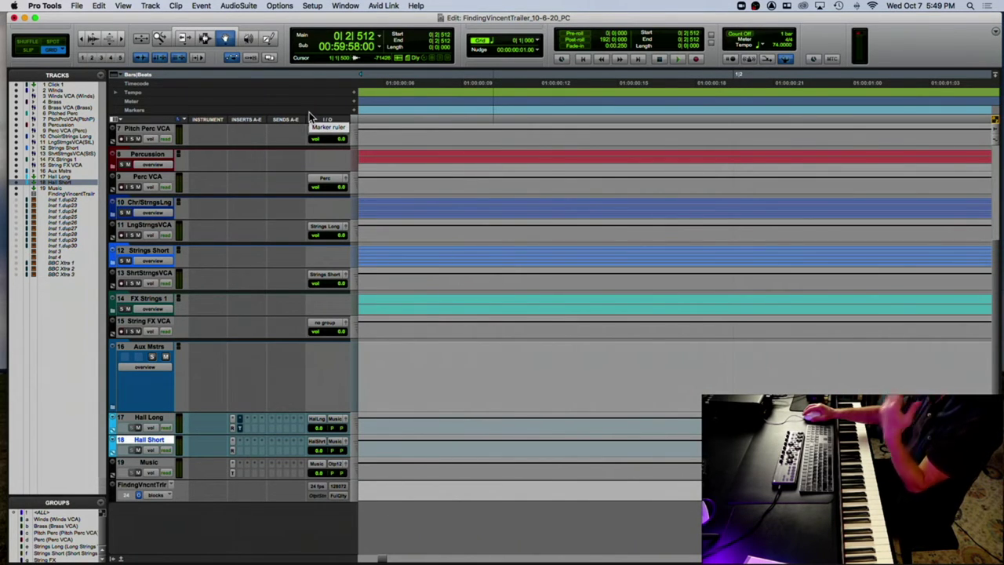
Create one new Basic Folder track named FX below the selected Hall Long and Hall Short tracks.
click(155, 420)
shift+click(161, 441)
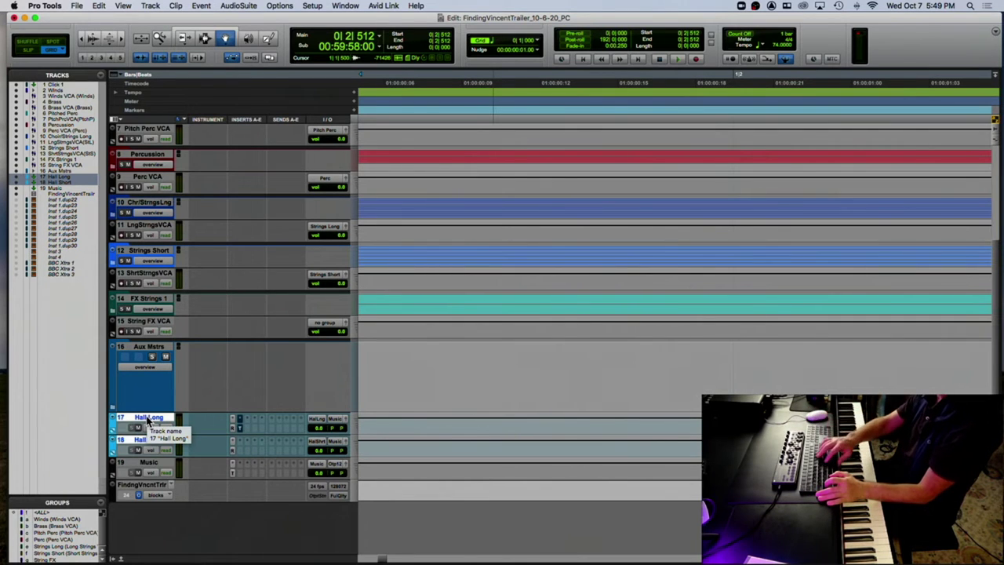
key(super+shift+n)
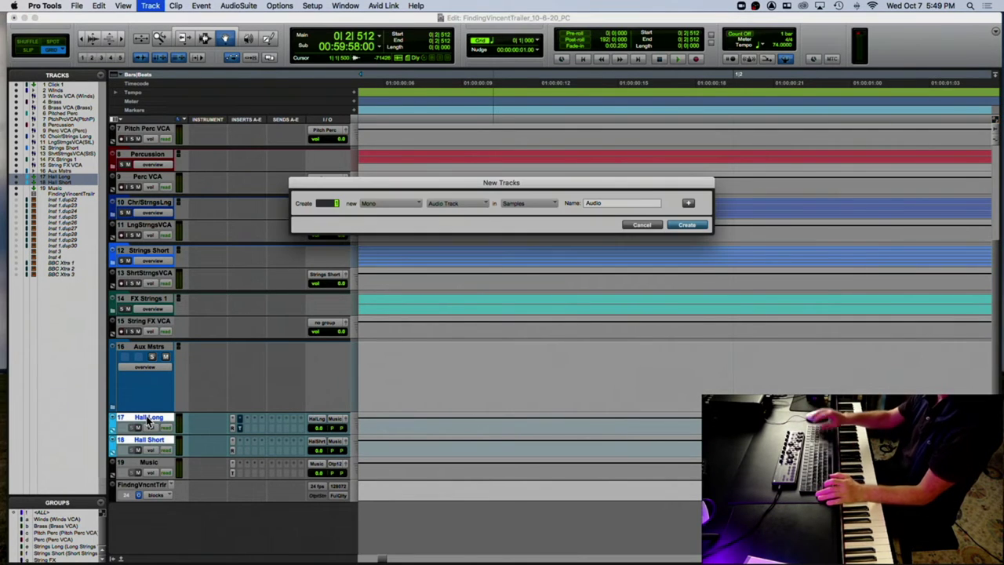
click(451, 205)
click(456, 184)
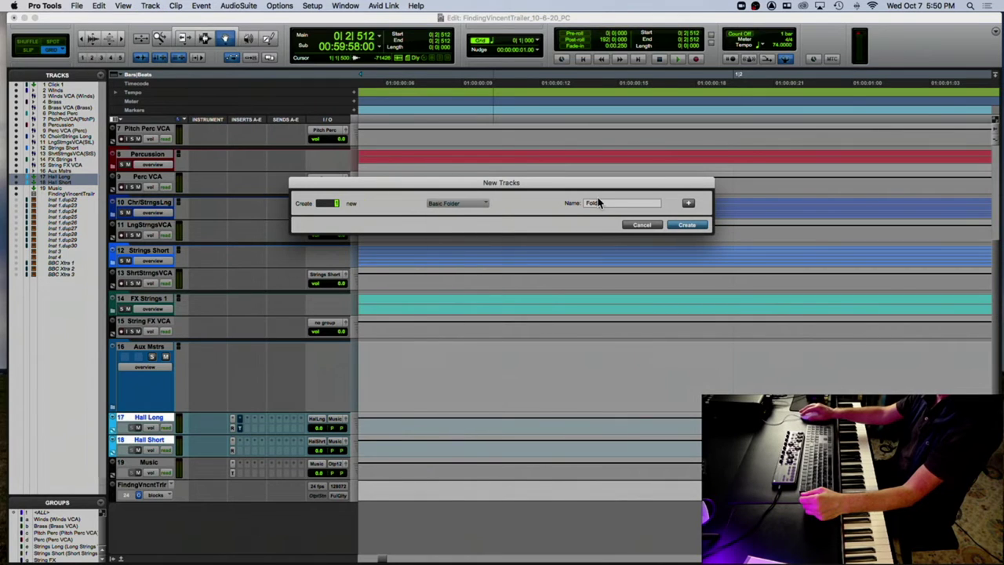
double_click(606, 202)
text(FX)
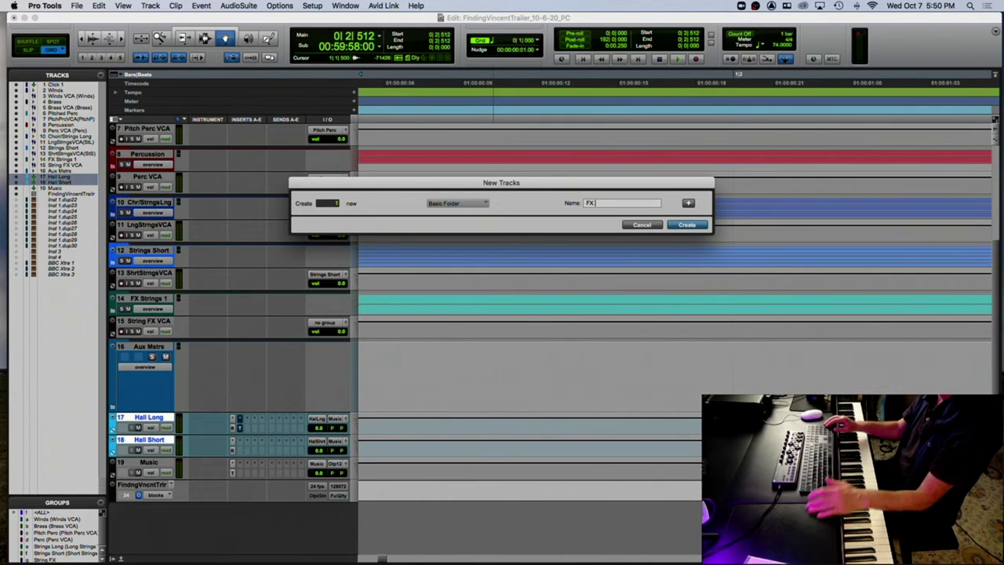
key(Return)
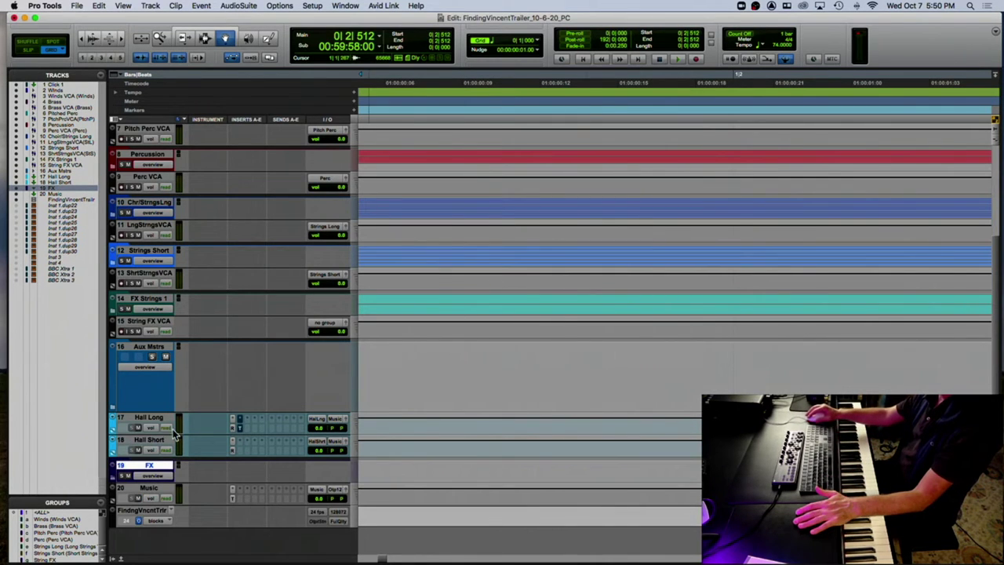
Move the Hall Long and Hall Short tracks together into the FX folder.
shift+click(149, 440)
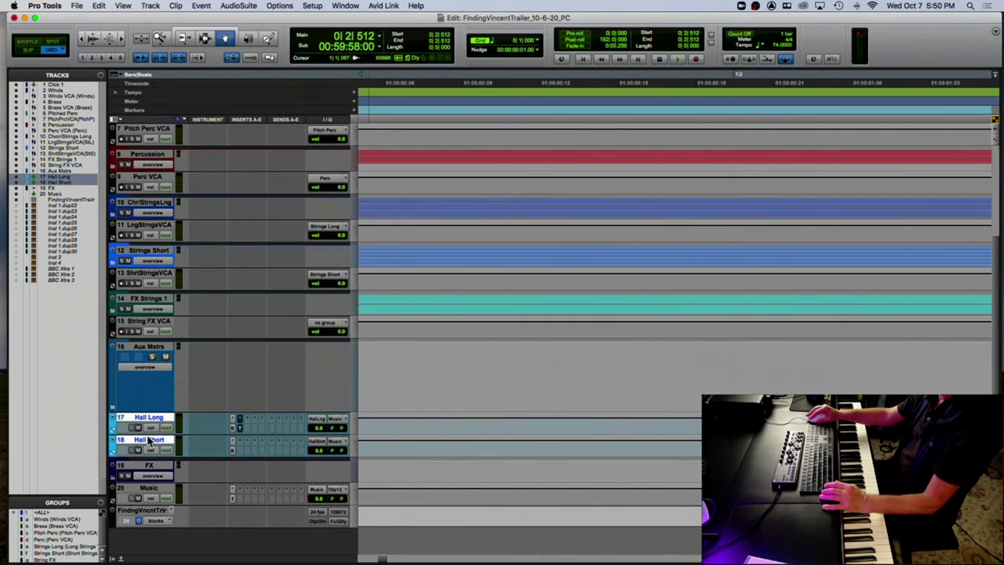
drag(149, 441, 147, 470)
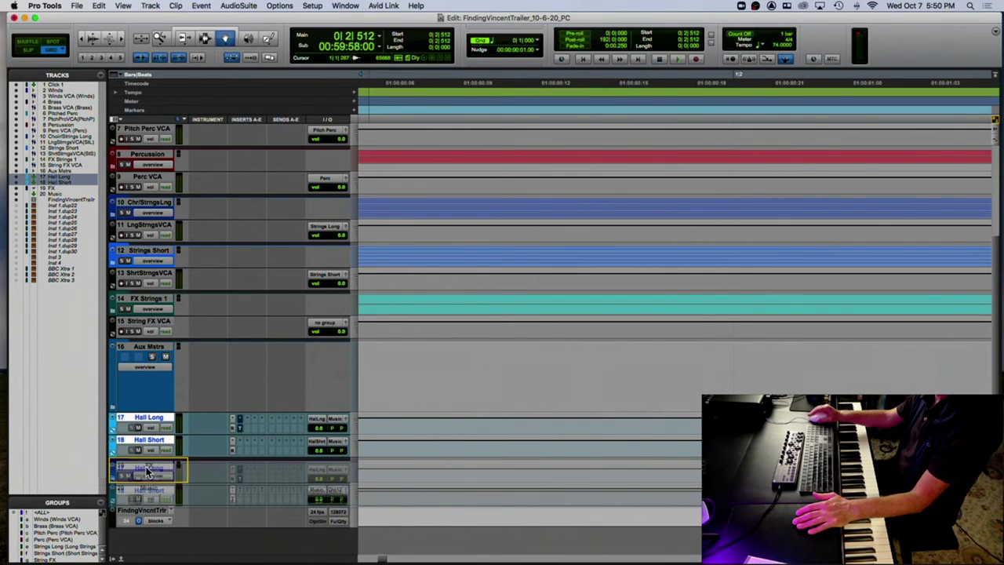
drag(146, 470, 147, 470)
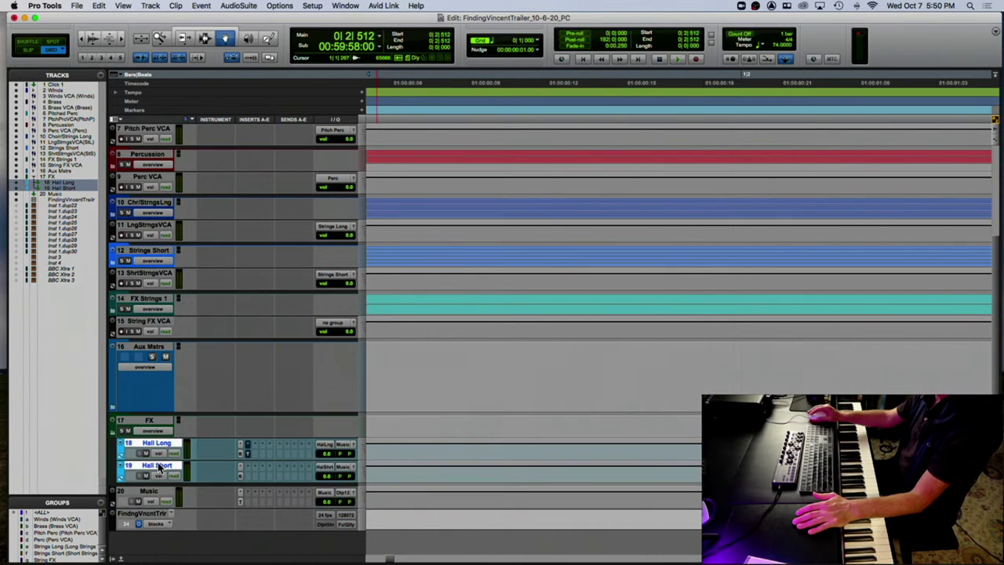
Color the FX folder and its two hall reverb tracks light blue, then close the color palette.
shift+click(135, 422)
double_click(115, 430)
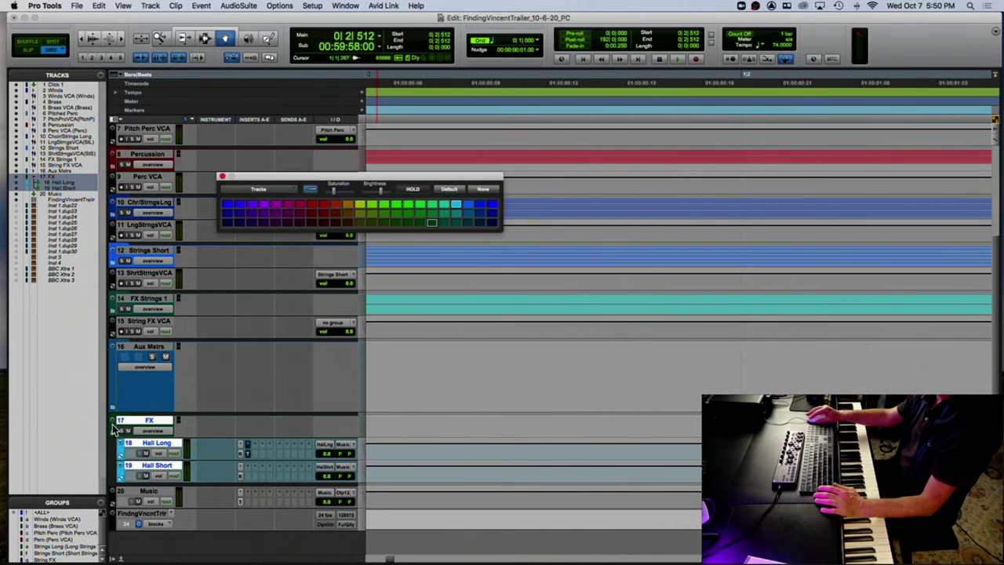
click(458, 202)
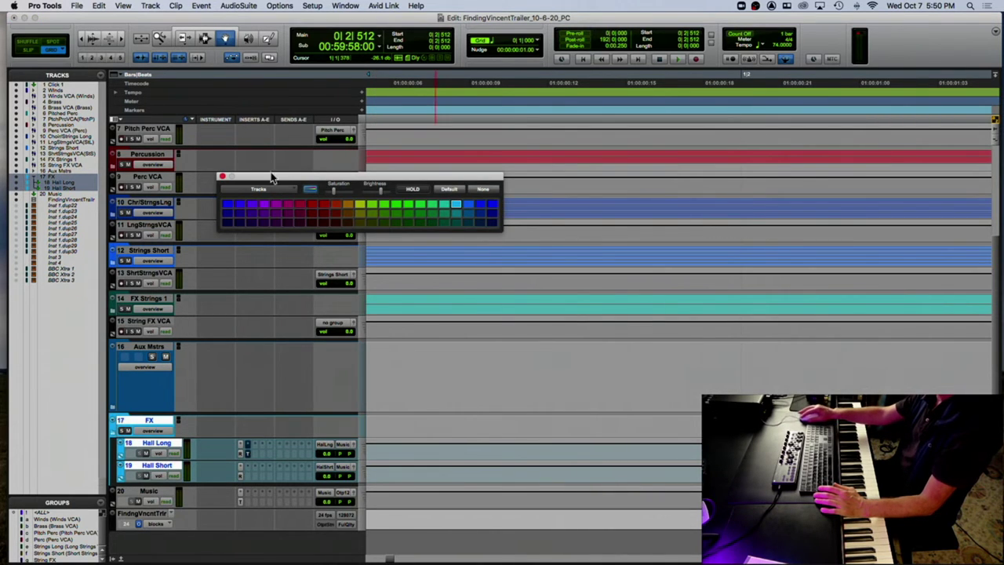
click(222, 176)
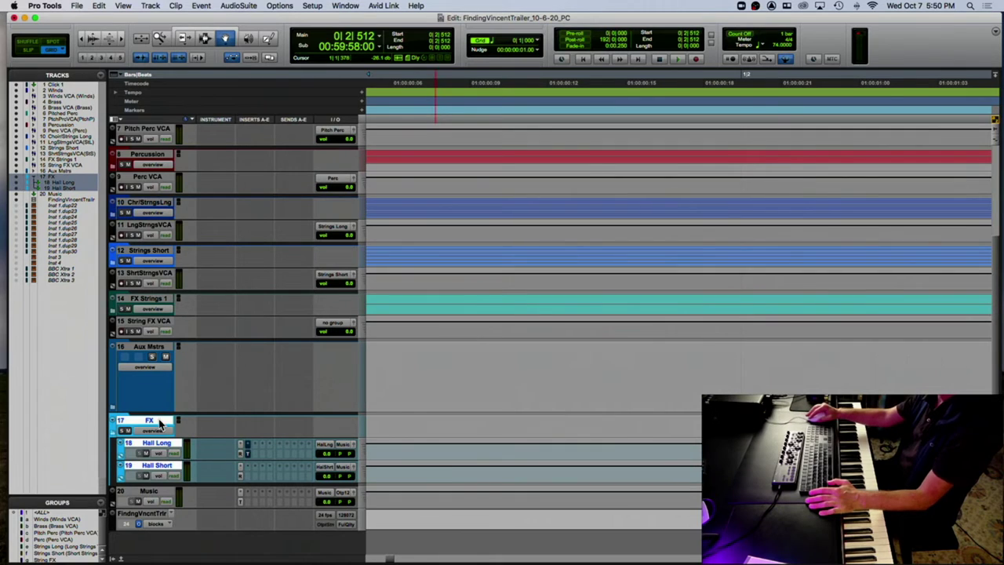
Collapse the FX folder and shrink the Aux Mstrs folder track to match the other tracks' height.
click(115, 437)
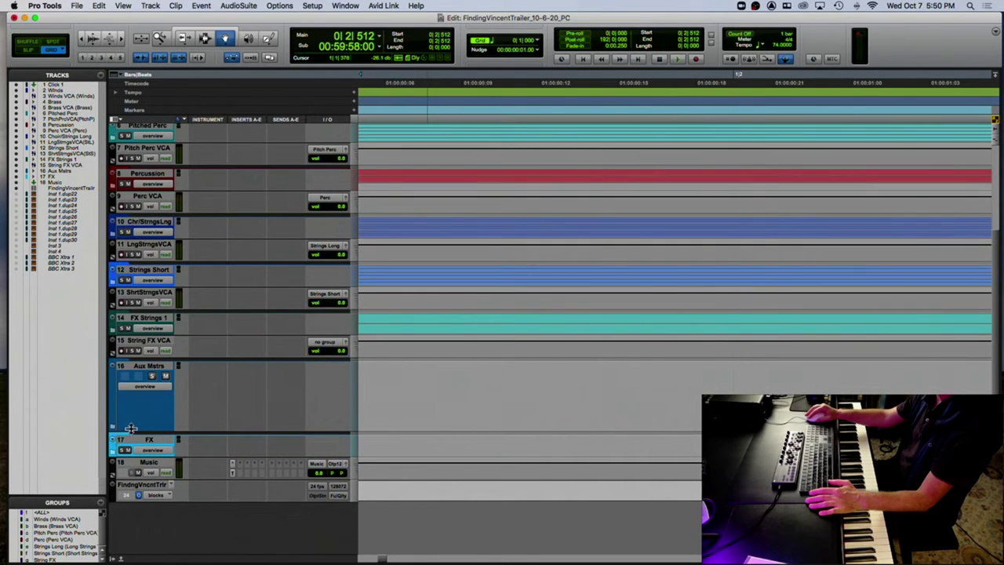
drag(150, 430, 161, 392)
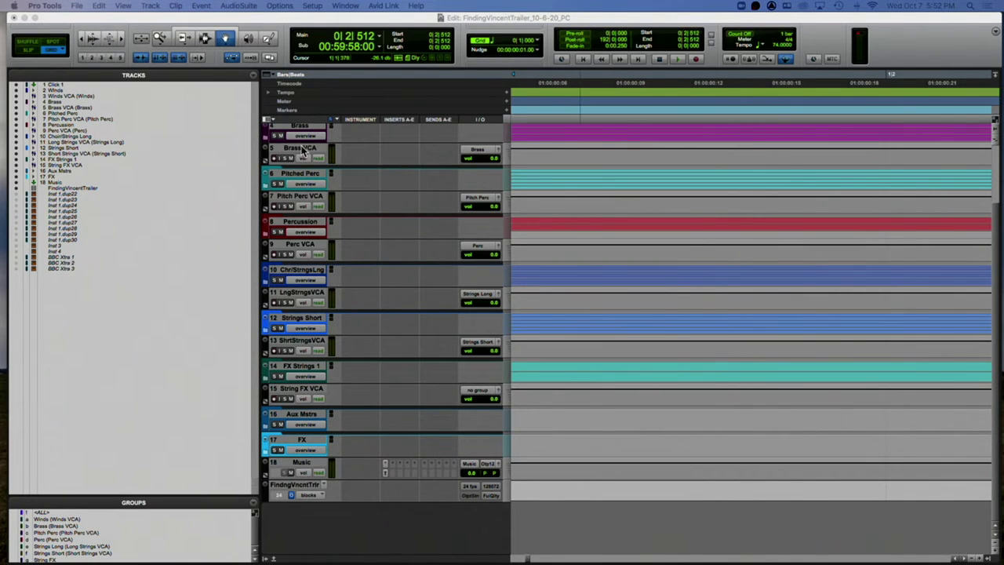
Expand the Winds folder to view its instrument tracks in the track list, then collapse it.
scroll(303, 153, up, 3)
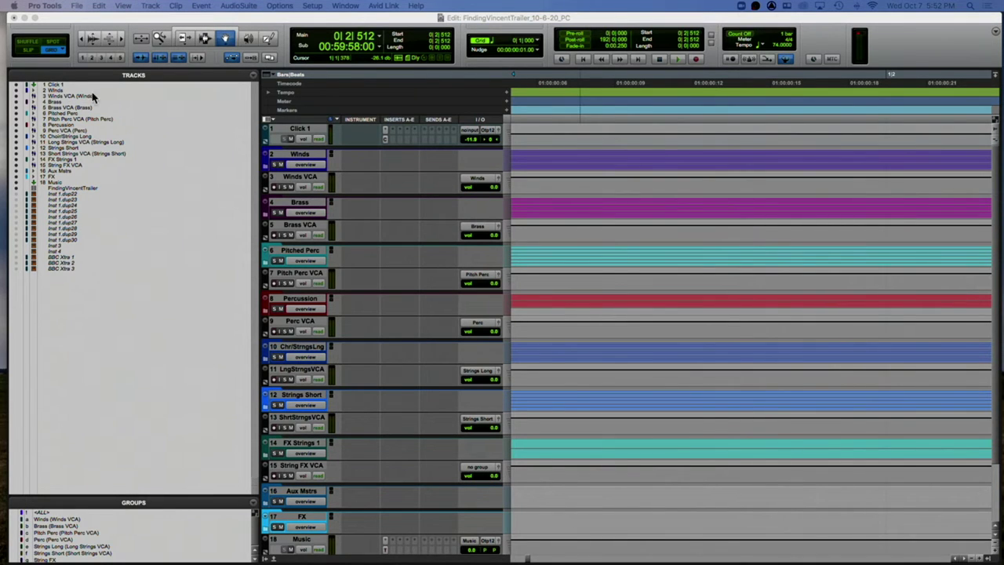
click(266, 171)
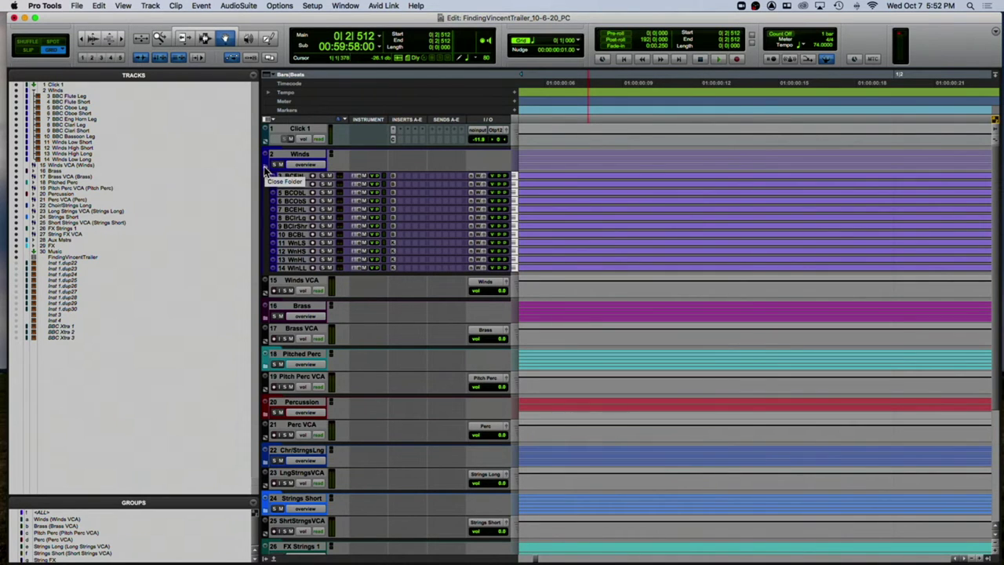
click(267, 171)
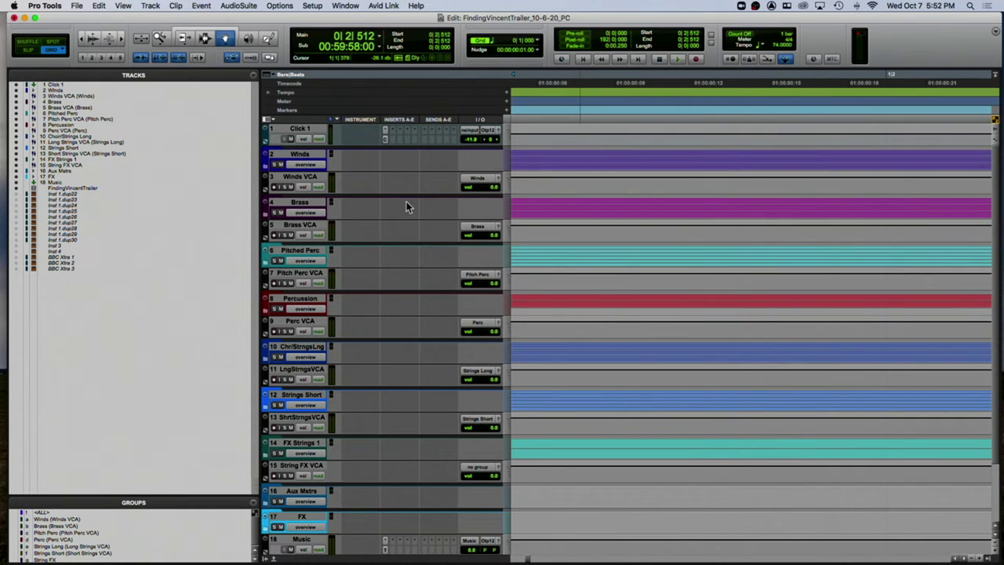
Create one new stereo instrument track at the end of the session.
scroll(397, 190, down, 3)
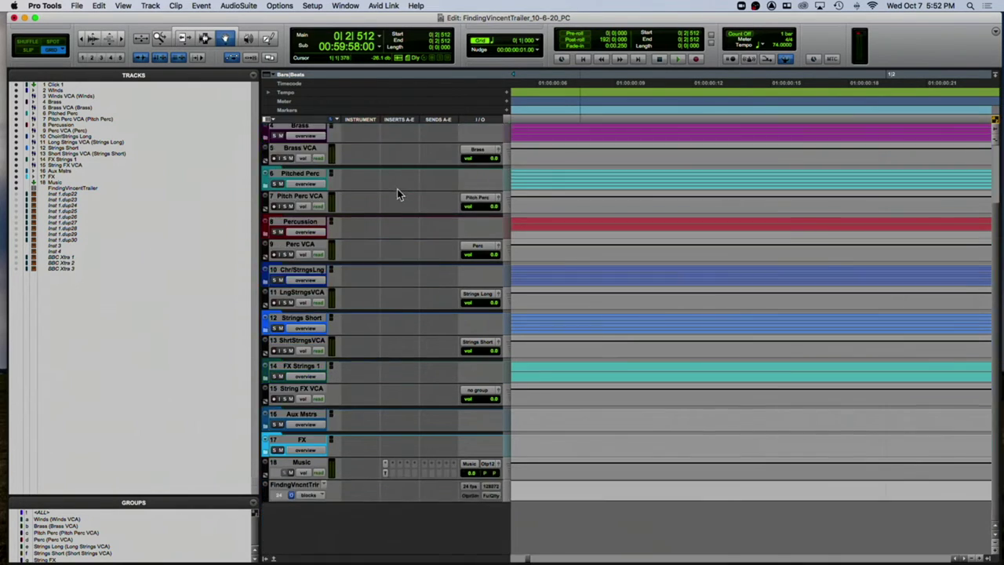
key(super+shift+n)
click(408, 204)
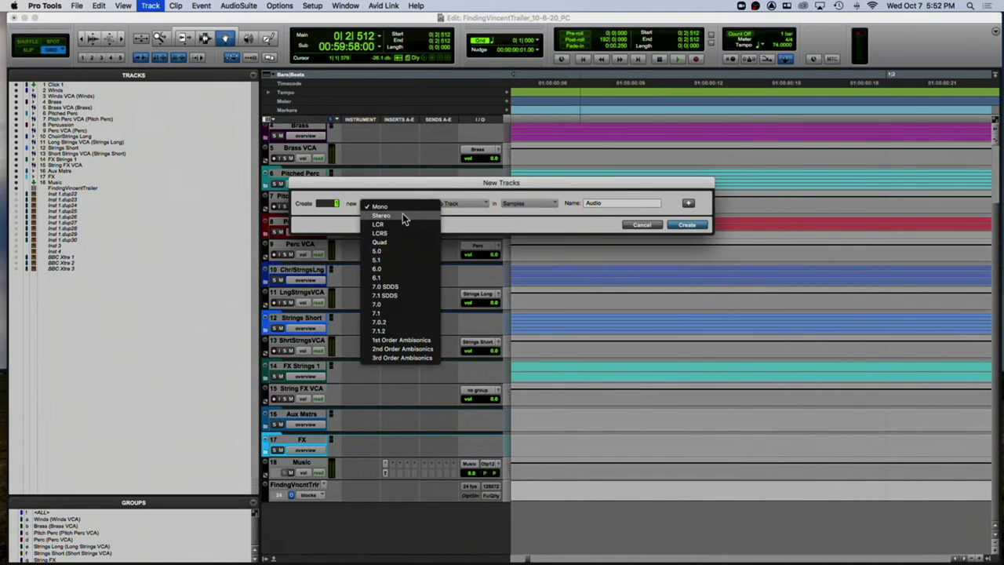
click(403, 209)
click(449, 205)
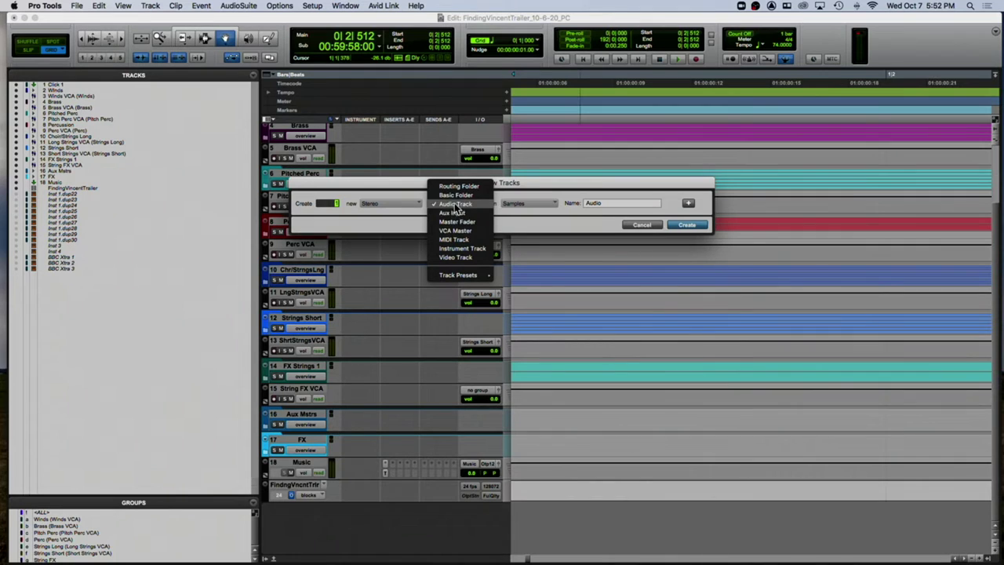
click(457, 246)
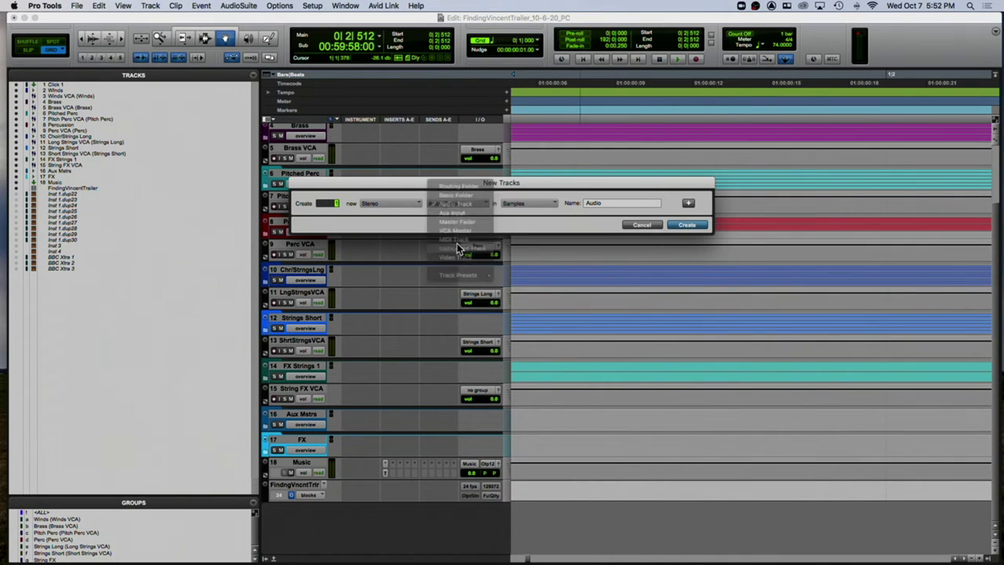
click(687, 225)
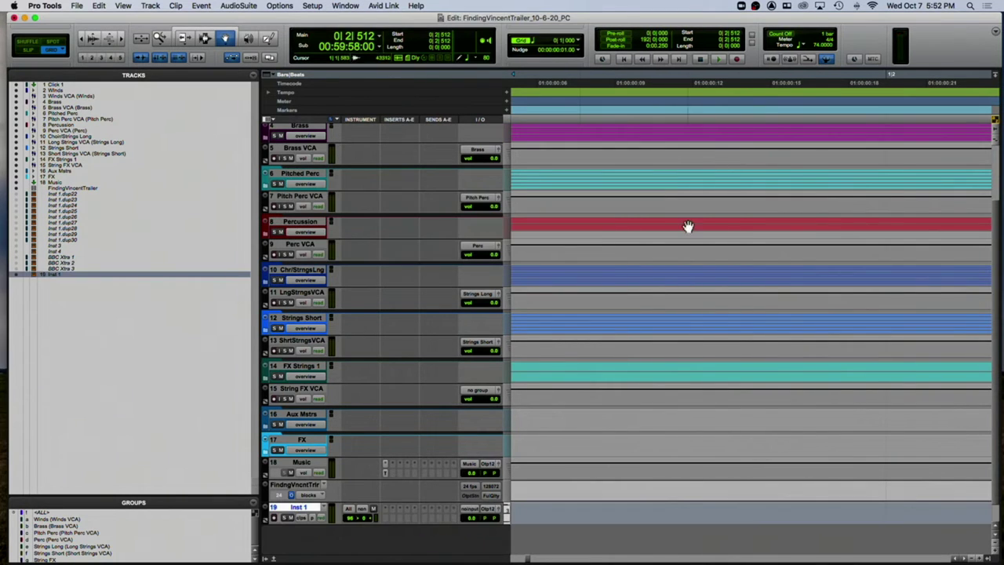
Insert the stereo Kontakt instrument plug-in on the Inst 1 track, then close the plug-in window.
click(385, 518)
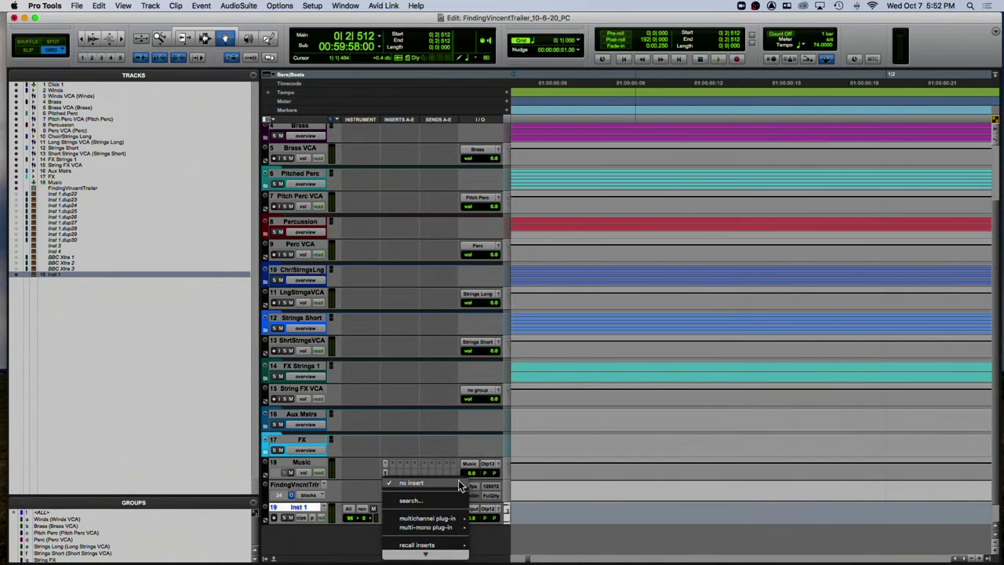
mouse_move(424, 517)
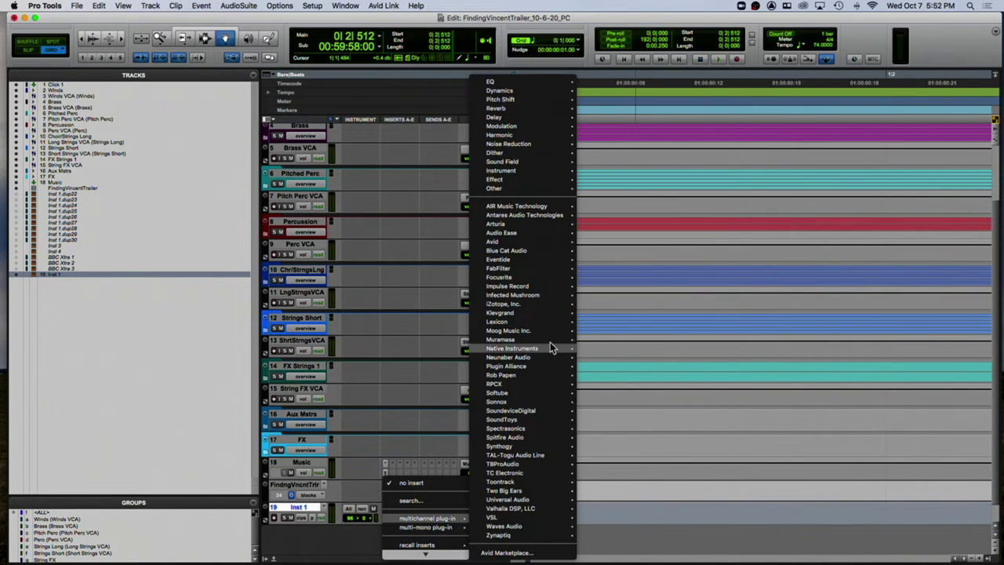
mouse_move(537, 171)
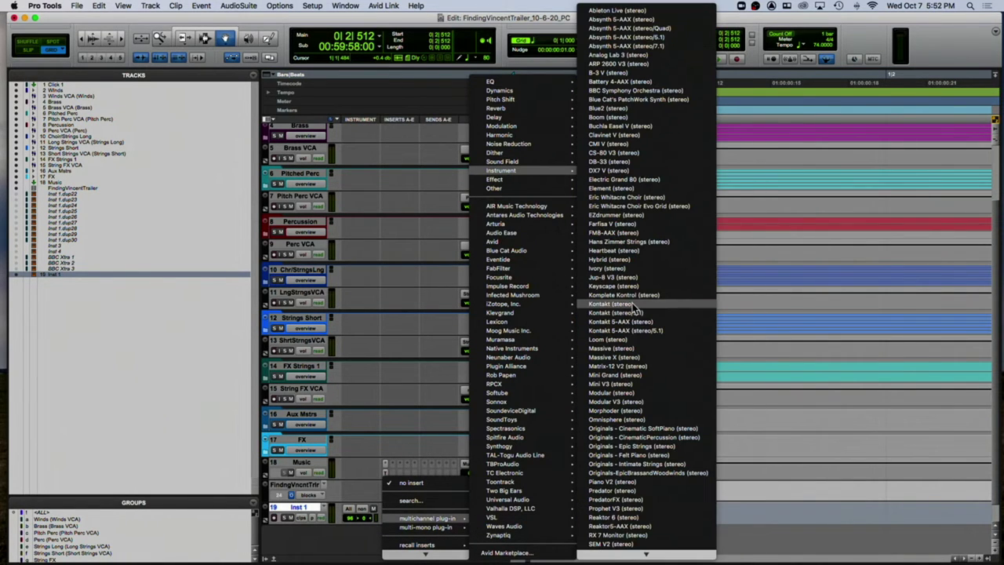
click(632, 303)
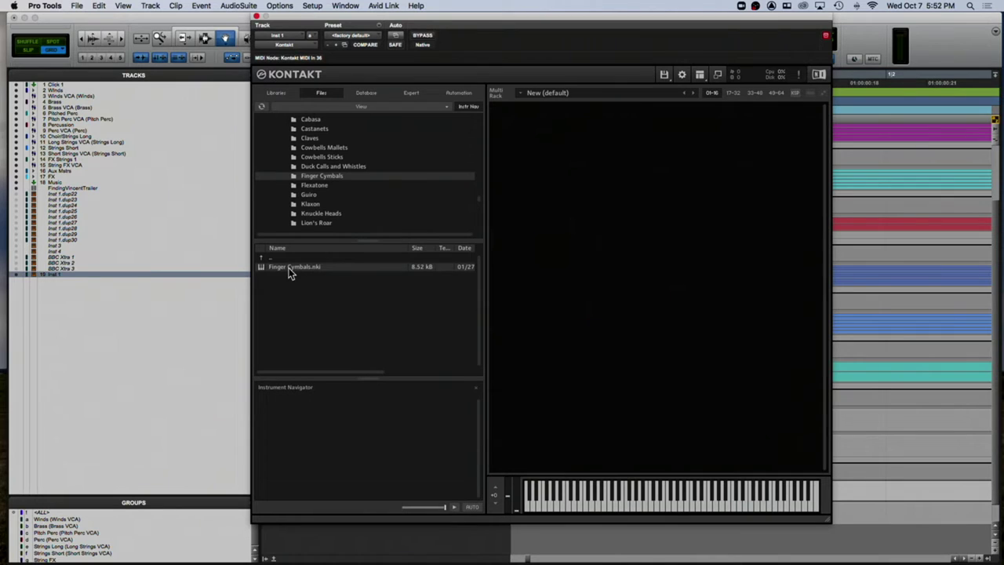
click(257, 17)
Delete the Inst 1 instrument track from the session.
right_click(312, 508)
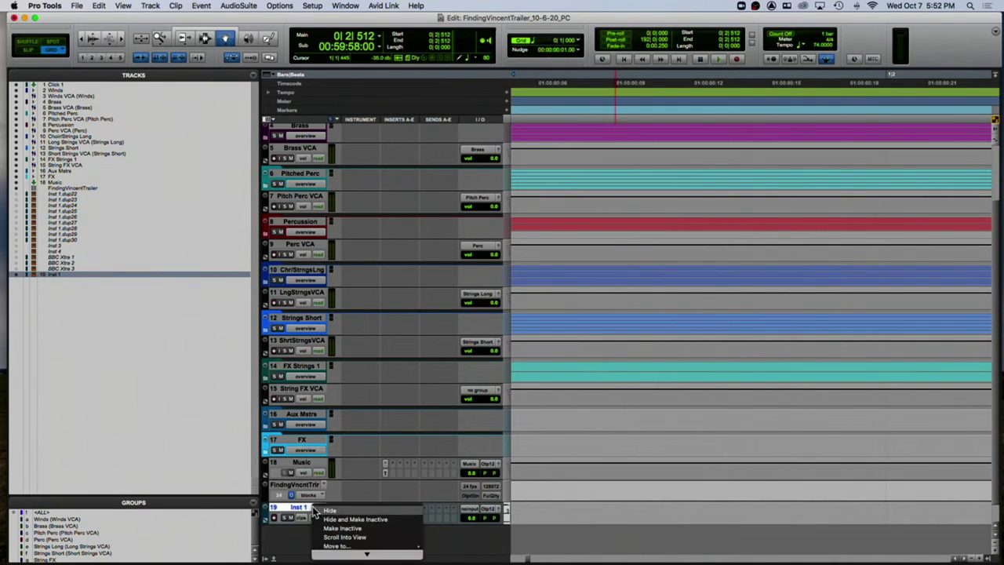
mouse_move(345, 555)
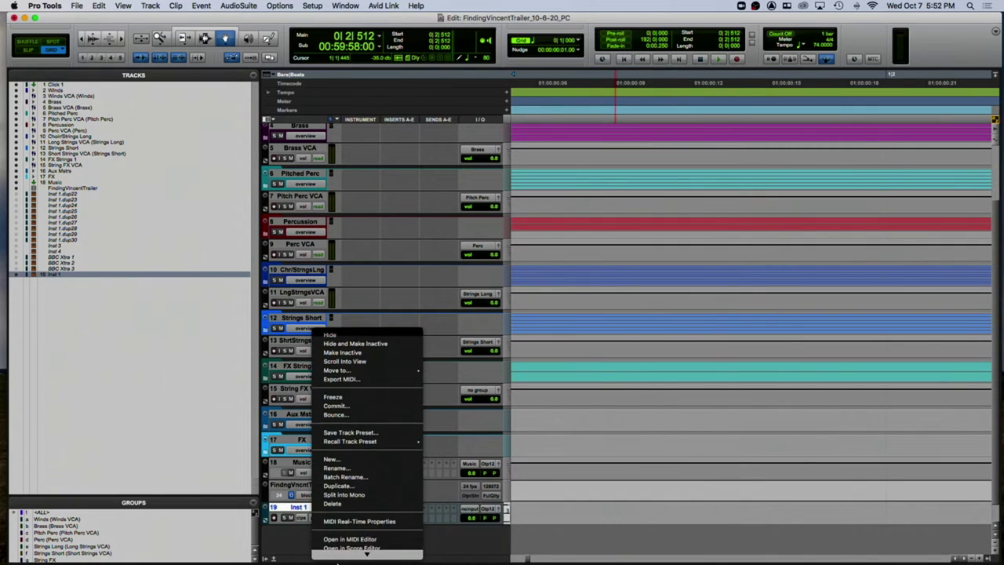
click(333, 487)
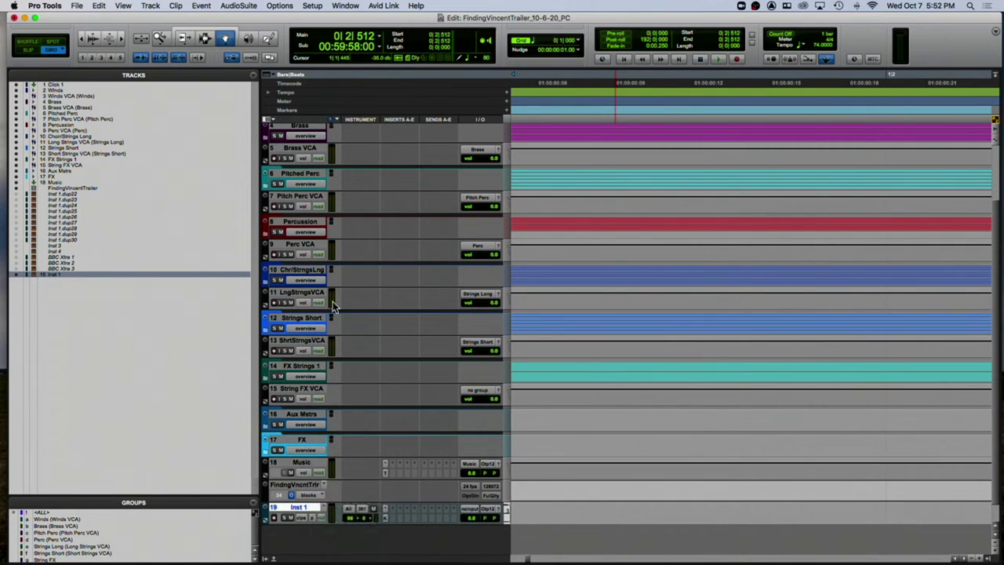
Show and activate the hidden Inst 1.dup22 track, then hide it and make it inactive again.
right_click(65, 199)
click(80, 207)
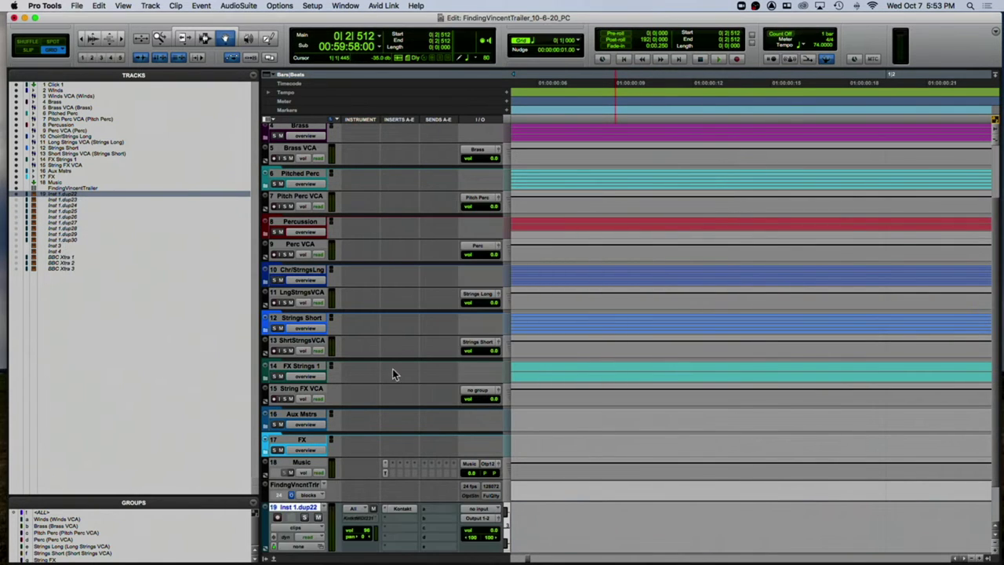
scroll(383, 480, down, 2)
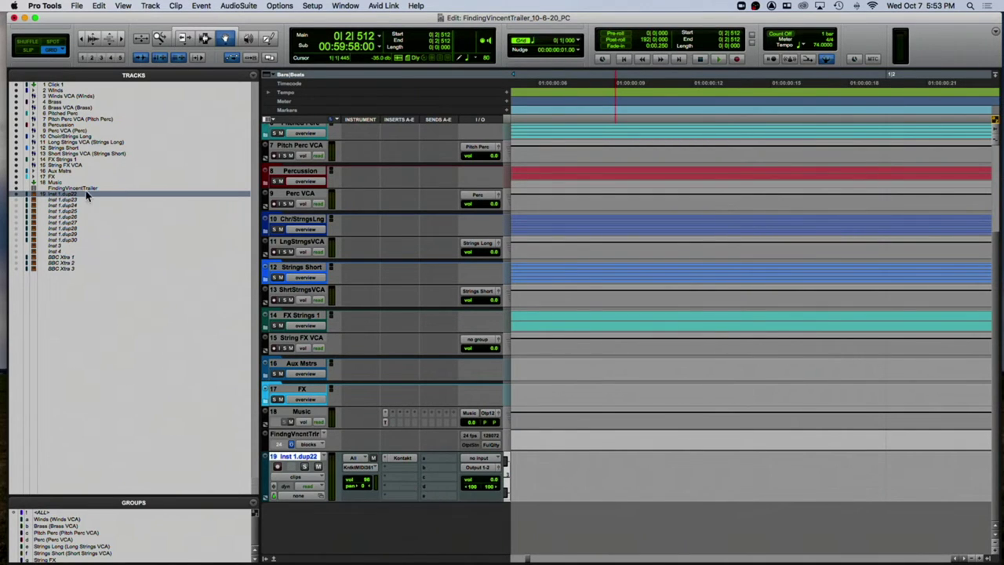
right_click(297, 461)
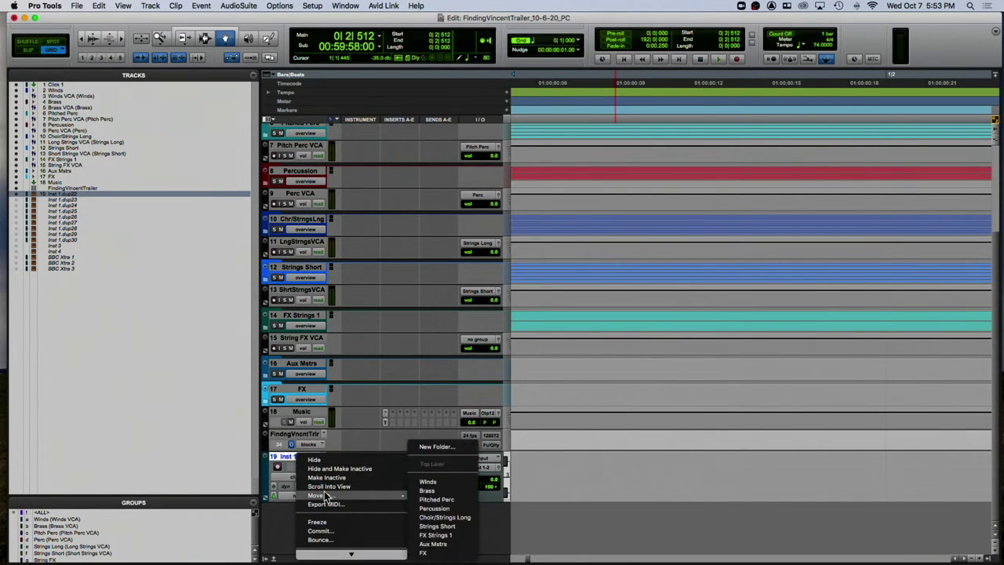
click(339, 469)
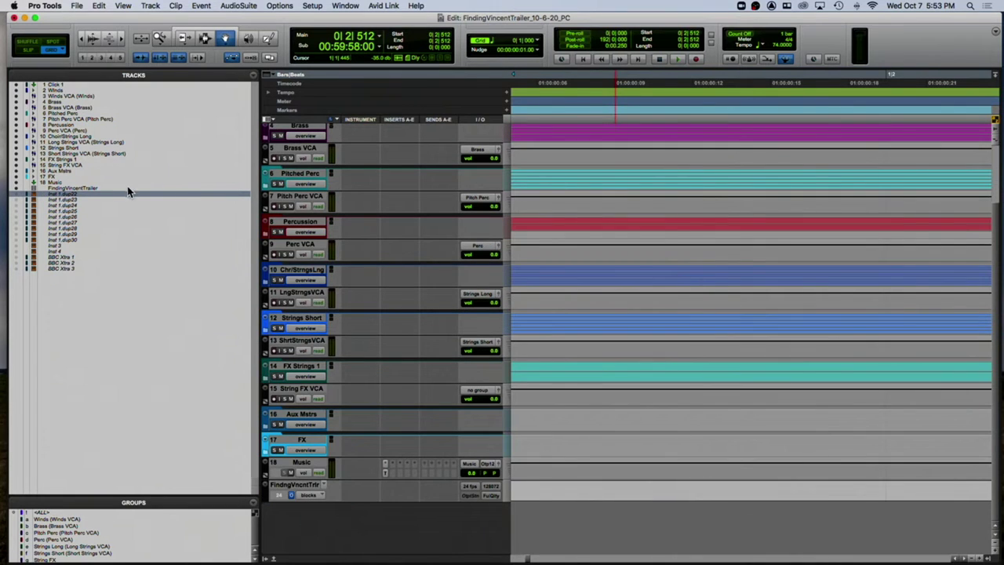
Make the Choir/Strings Long folder track taller, expand it to show its member tracks, and enlarge the groups list.
scroll(366, 211, up, 3)
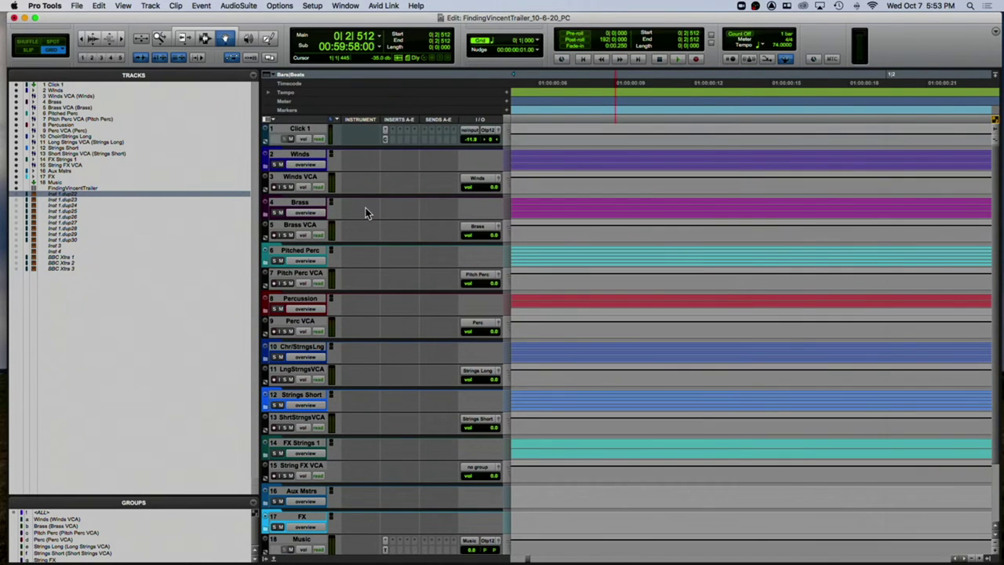
click(296, 156)
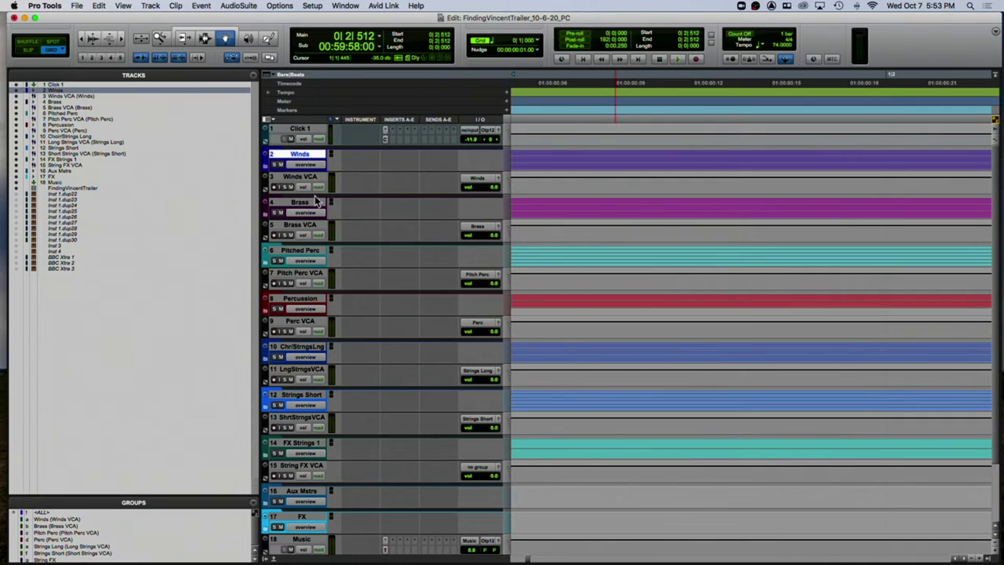
scroll(317, 202, down, 3)
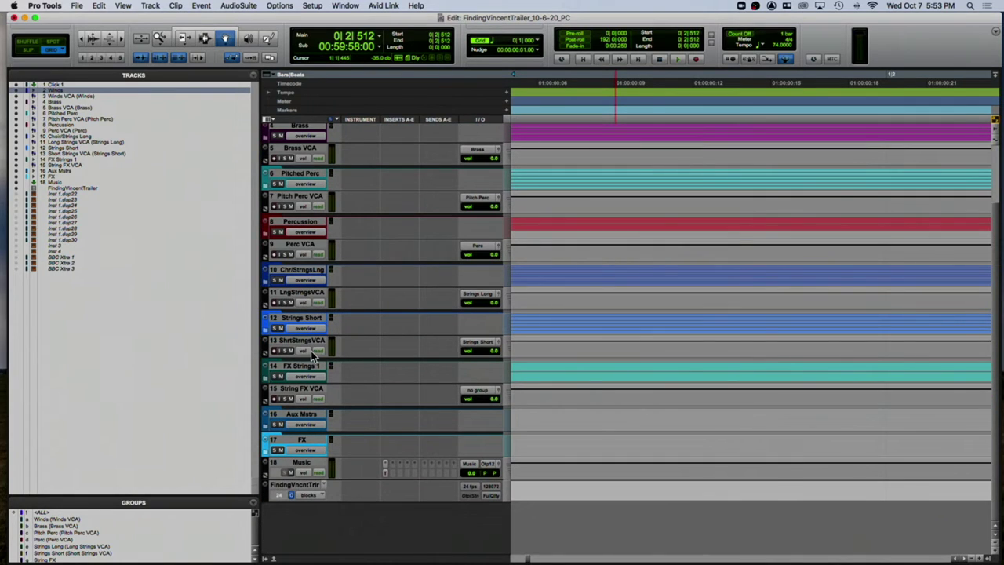
click(306, 294)
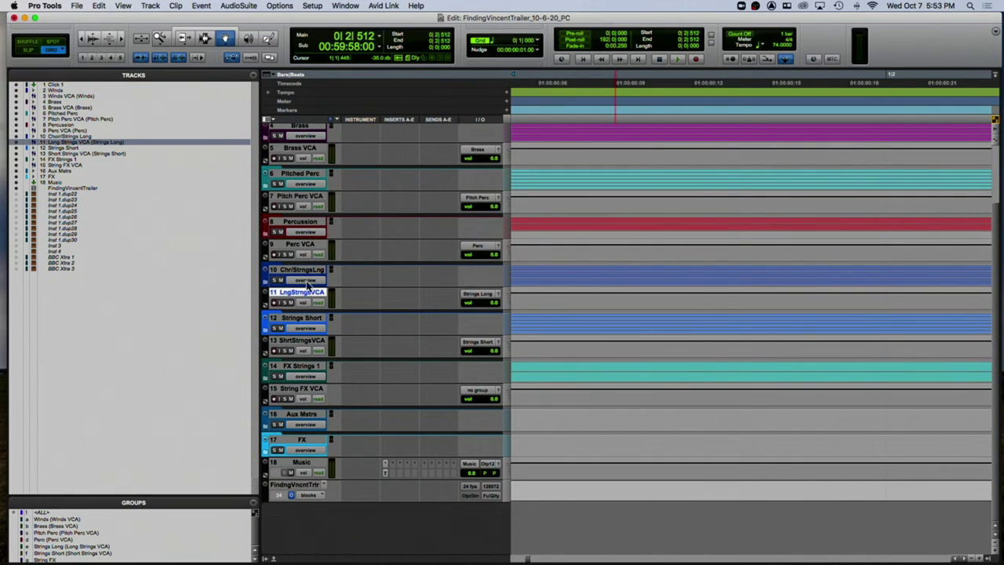
click(303, 270)
drag(295, 288, 334, 362)
click(273, 364)
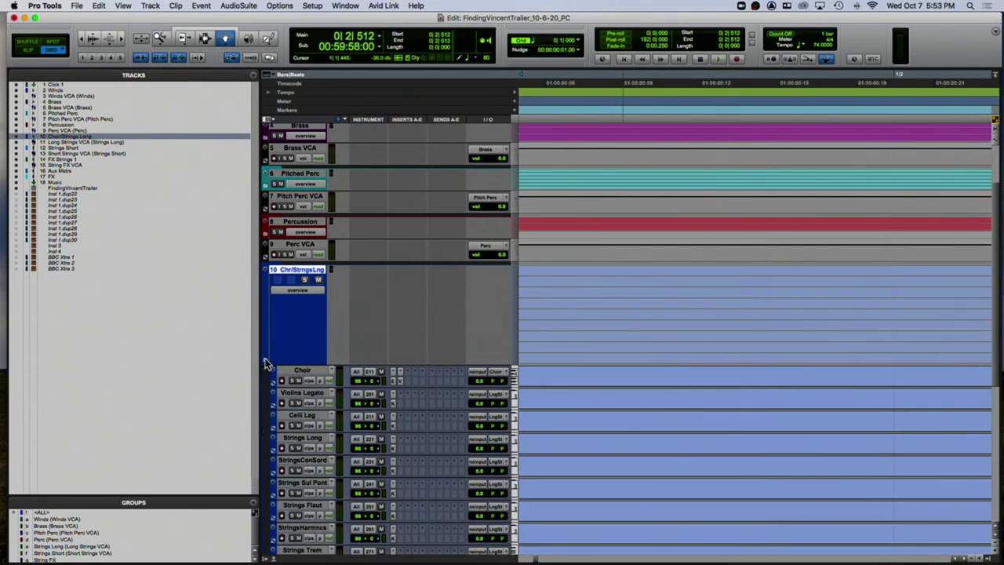
scroll(294, 341, down, 5)
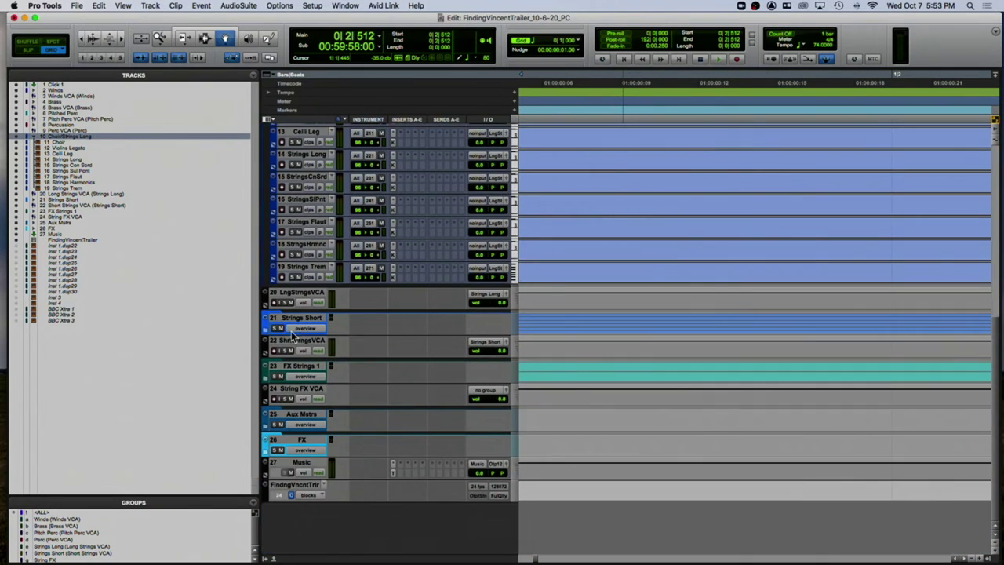
drag(132, 501, 154, 322)
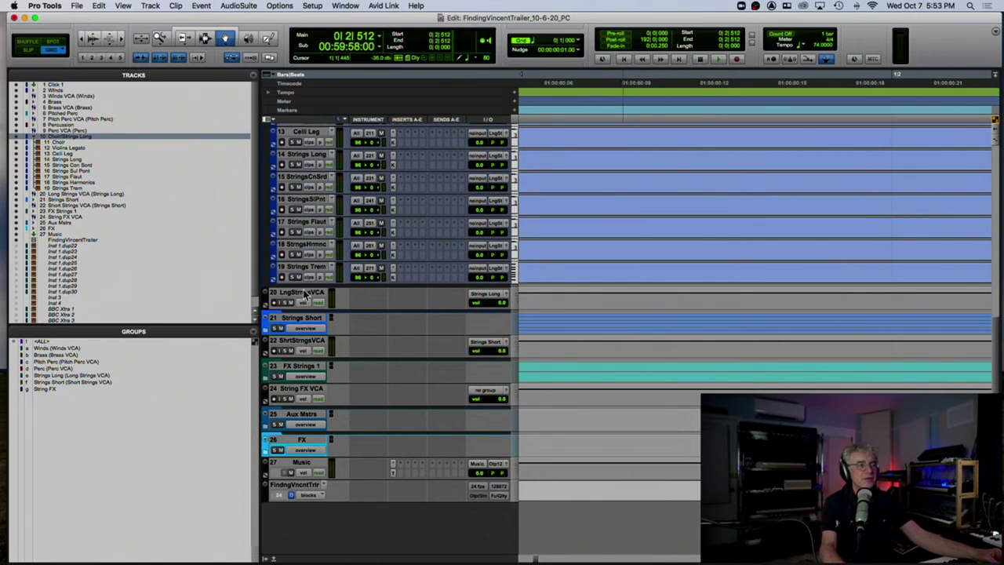
Duplicate the Violins Legato track once with its automation, inserts, sends and group assignments, placed after the selected track.
scroll(301, 284, up, 5)
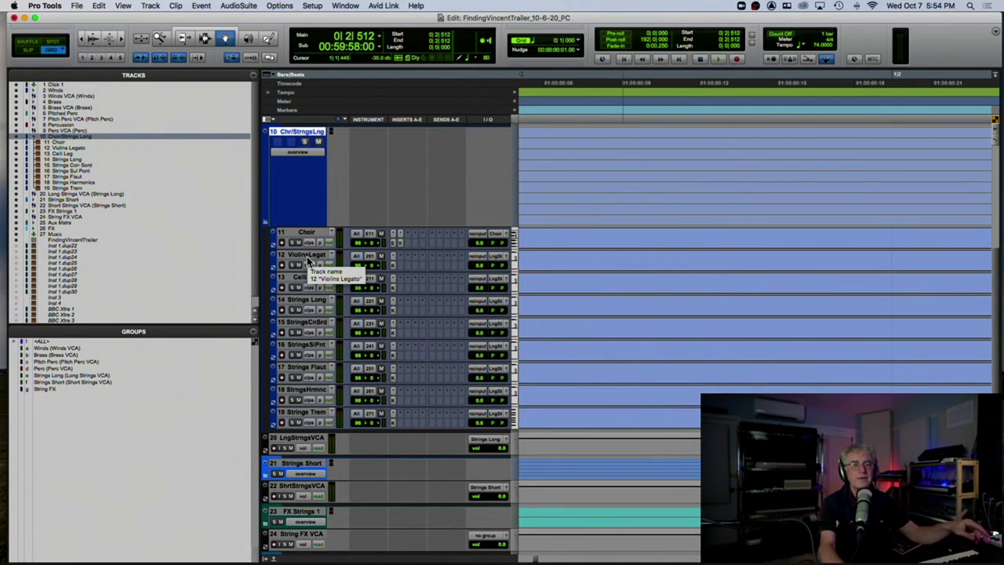
click(318, 262)
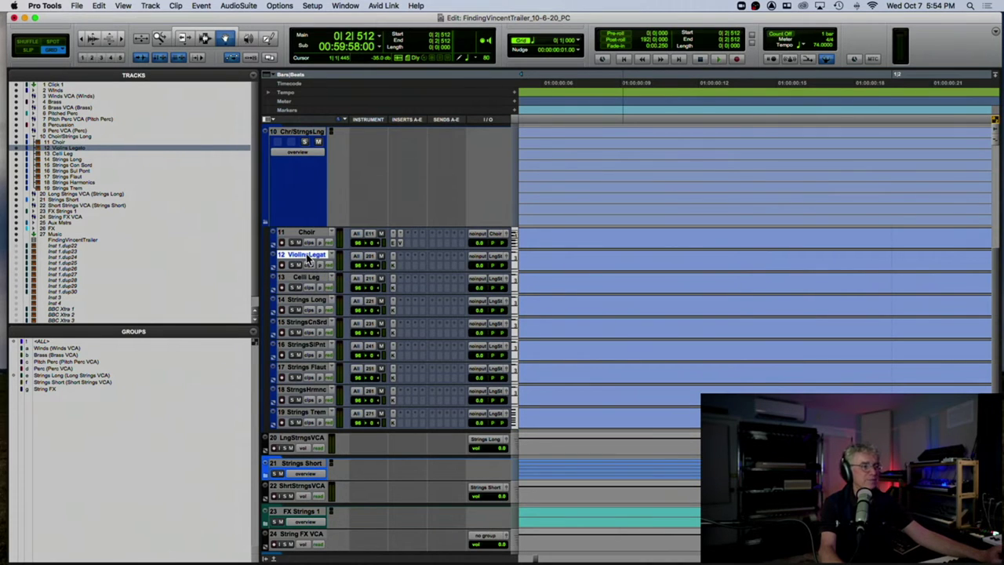
right_click(308, 259)
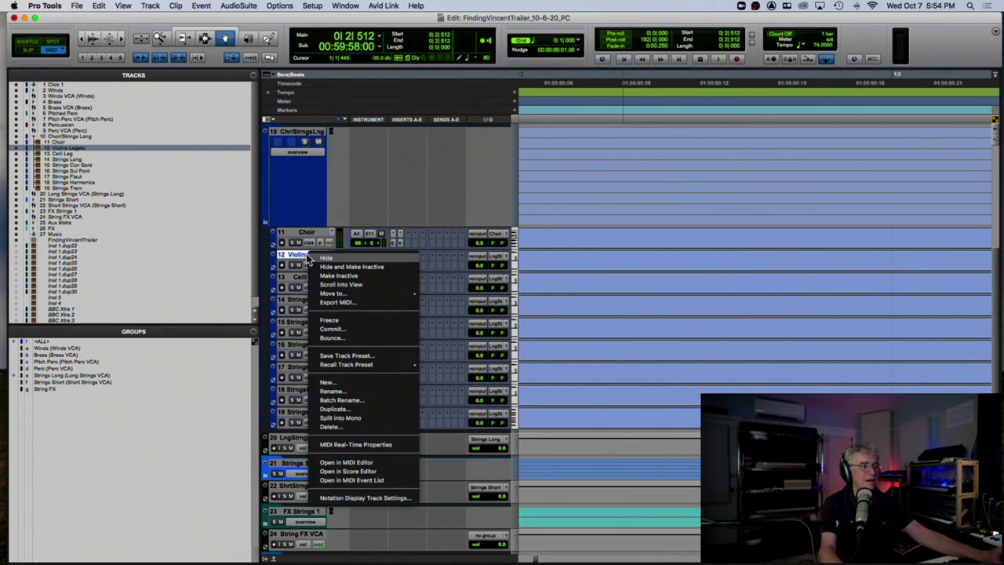
click(330, 408)
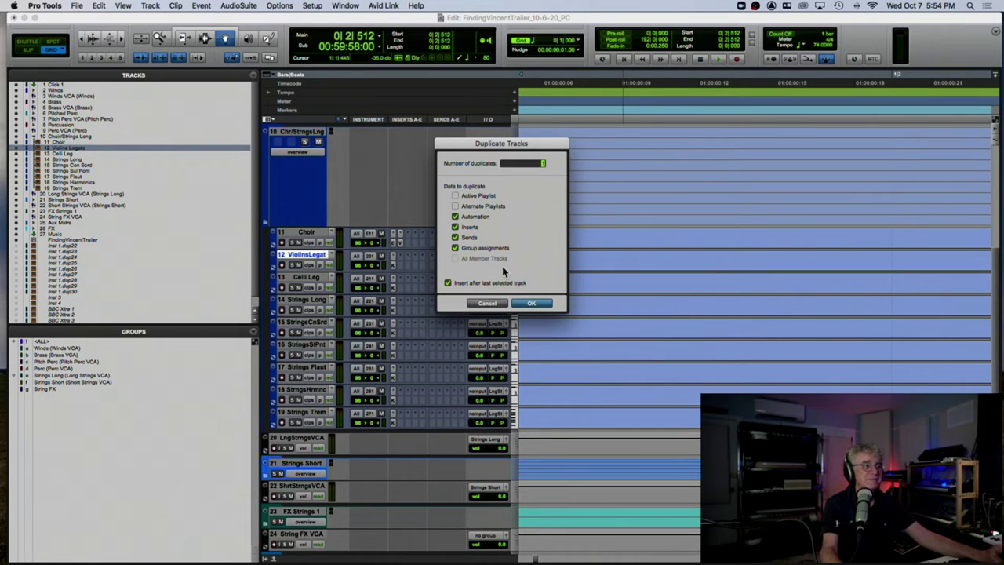
click(533, 303)
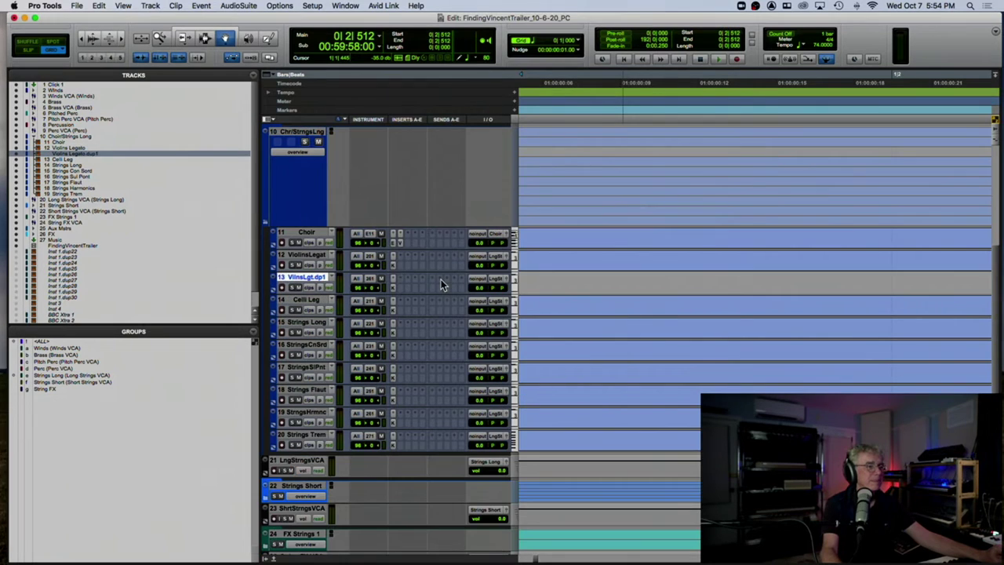
Rename the duplicated Violins Legato track as Solo Violin.
double_click(308, 278)
click(483, 182)
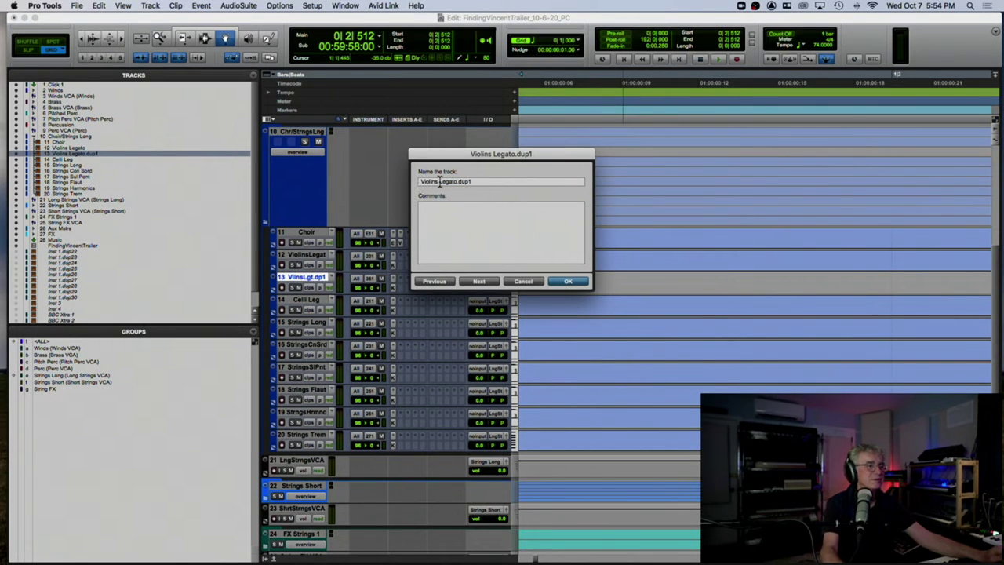
drag(421, 181, 491, 181)
text(Solo Violin)
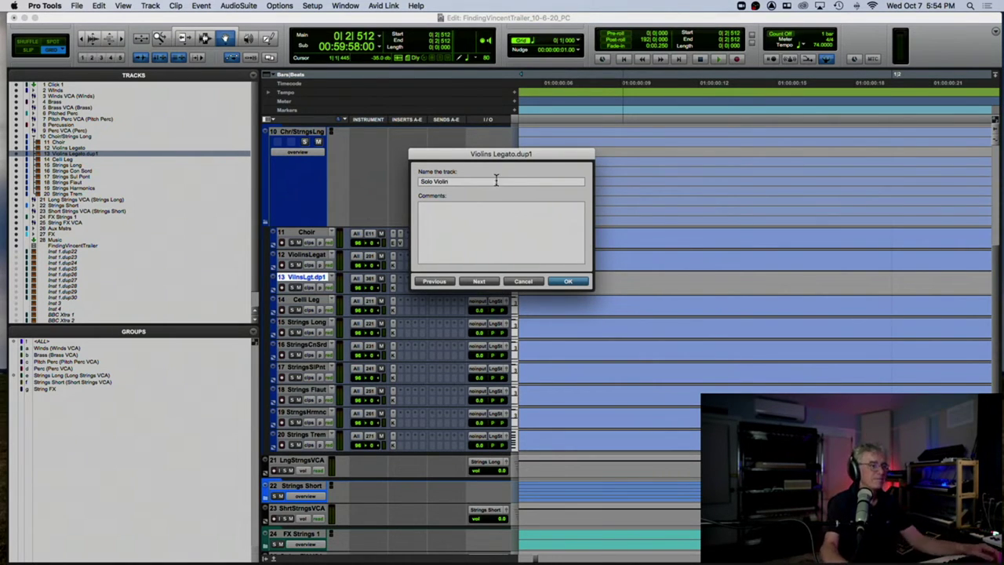
click(577, 282)
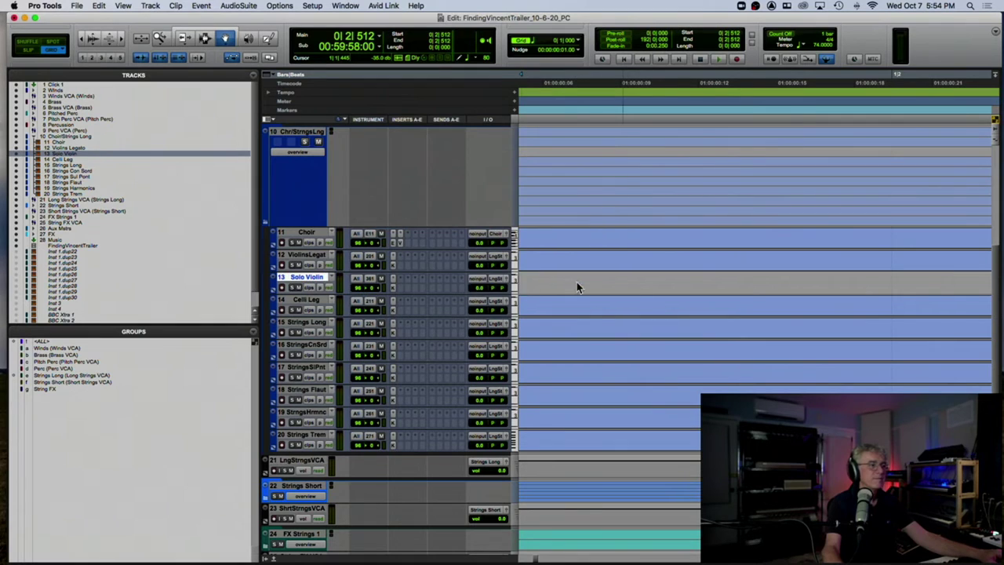
Open Kontakt on the Solo Violin track and list the instruments of the Spitfire Solo Strings library.
click(394, 287)
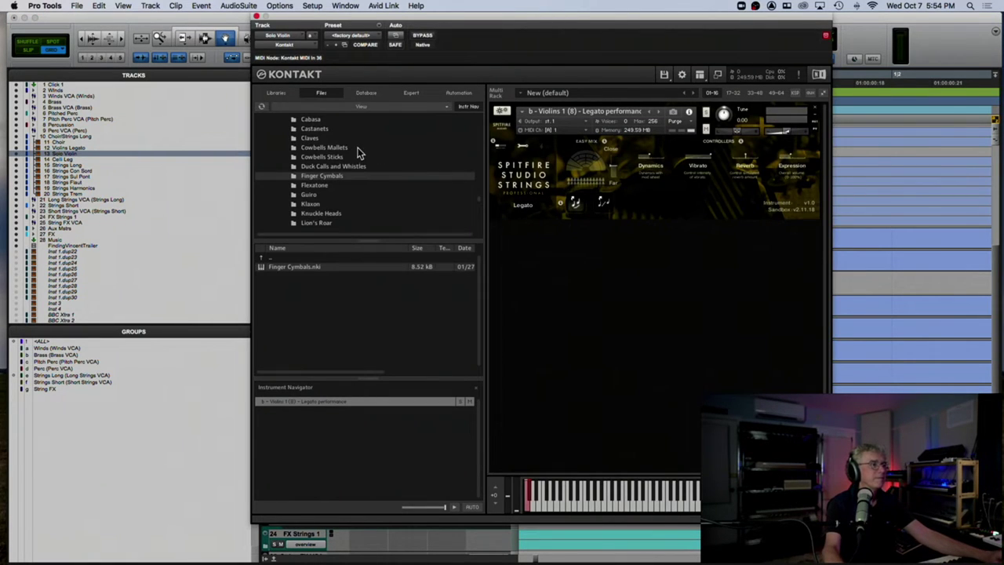
click(276, 92)
scroll(414, 167, down, 20)
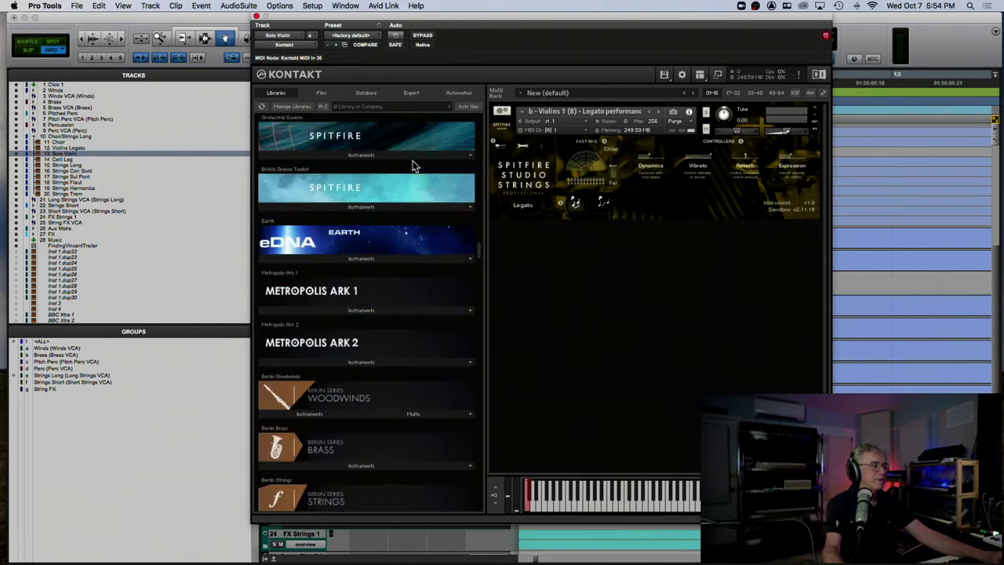
scroll(414, 167, up, 10)
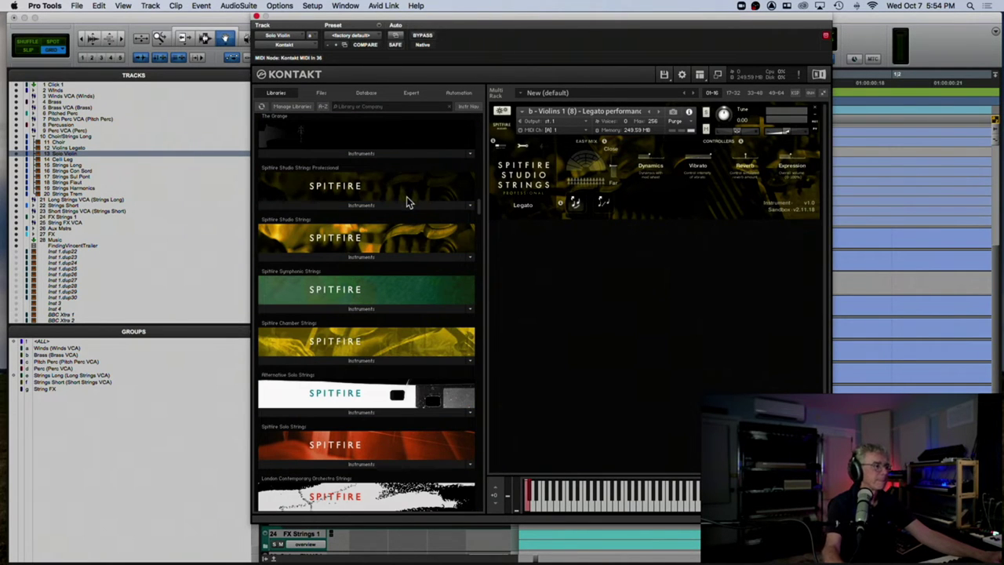
click(313, 464)
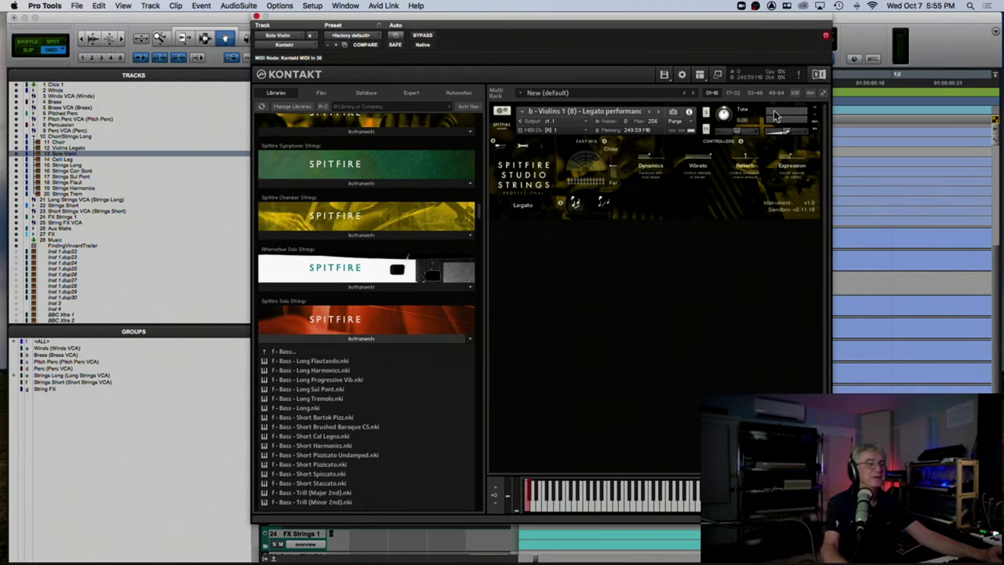
Replace the loaded Violins 1 Legato instrument with a - Violin (Virtuoso).nki from the main Spitfire Solo Strings instrument folder.
click(817, 111)
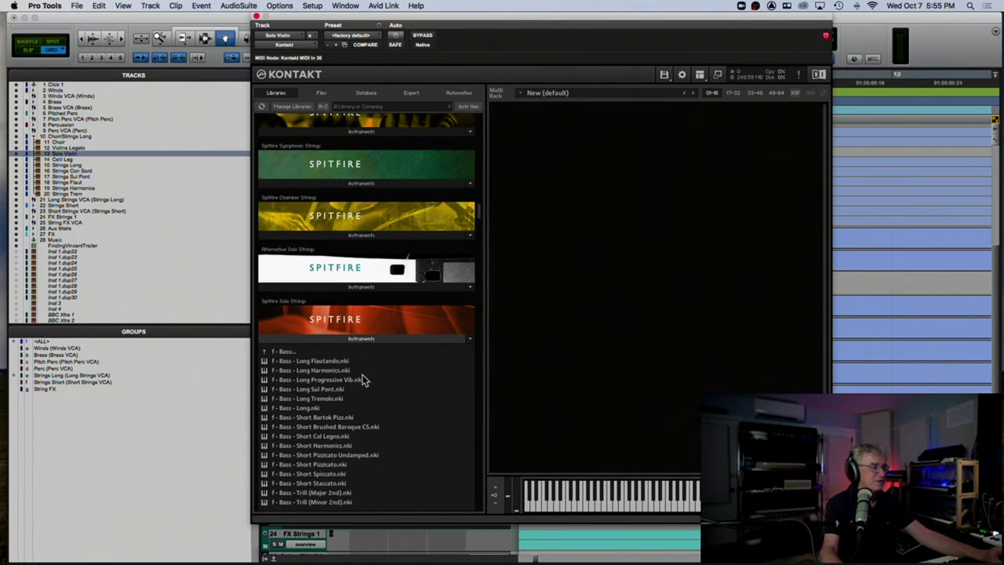
click(266, 352)
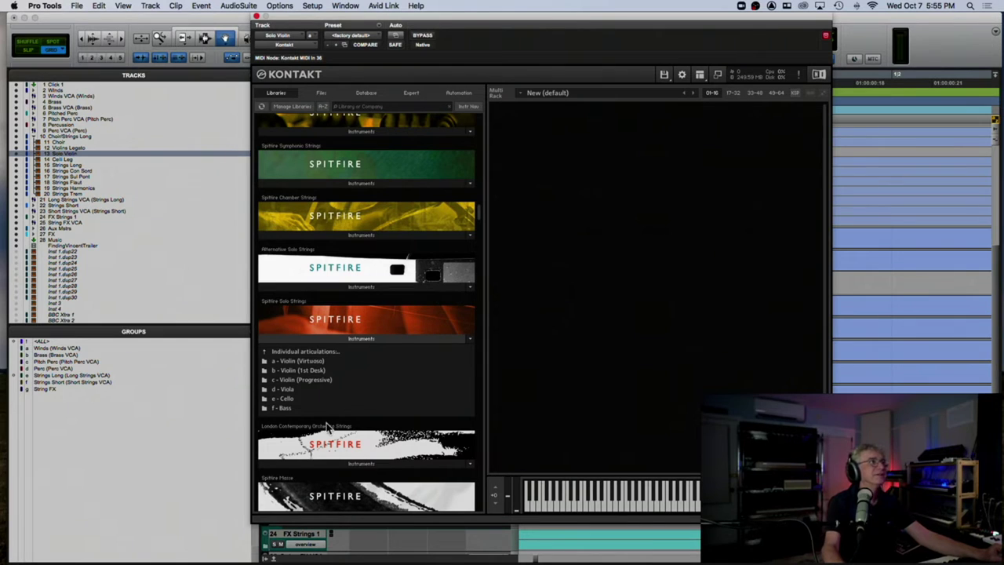
click(314, 361)
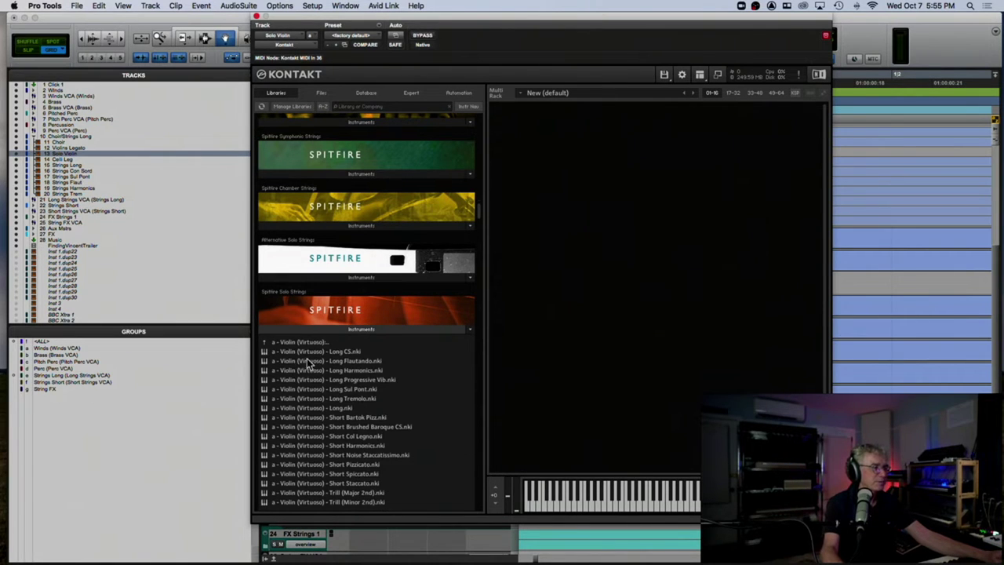
click(265, 344)
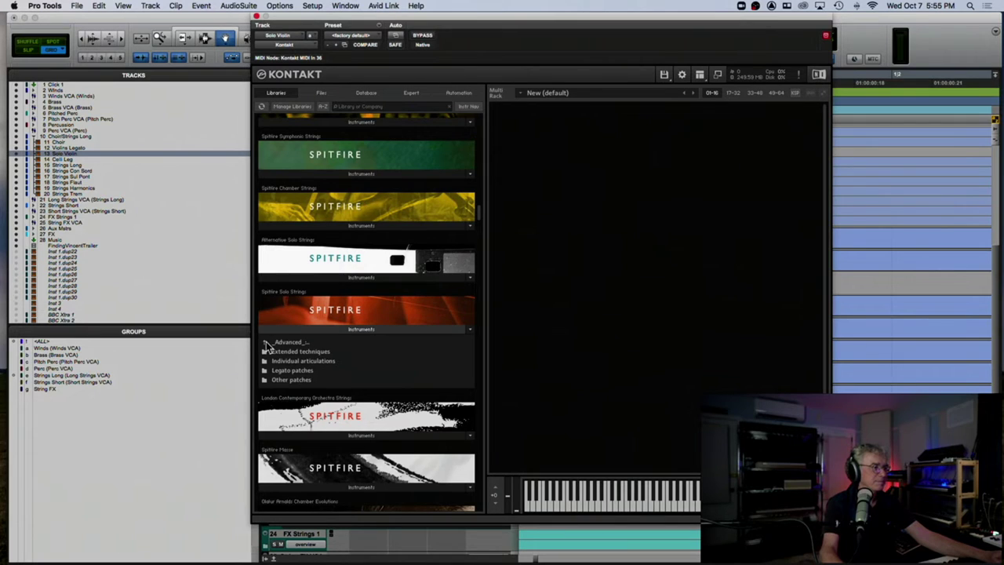
click(273, 344)
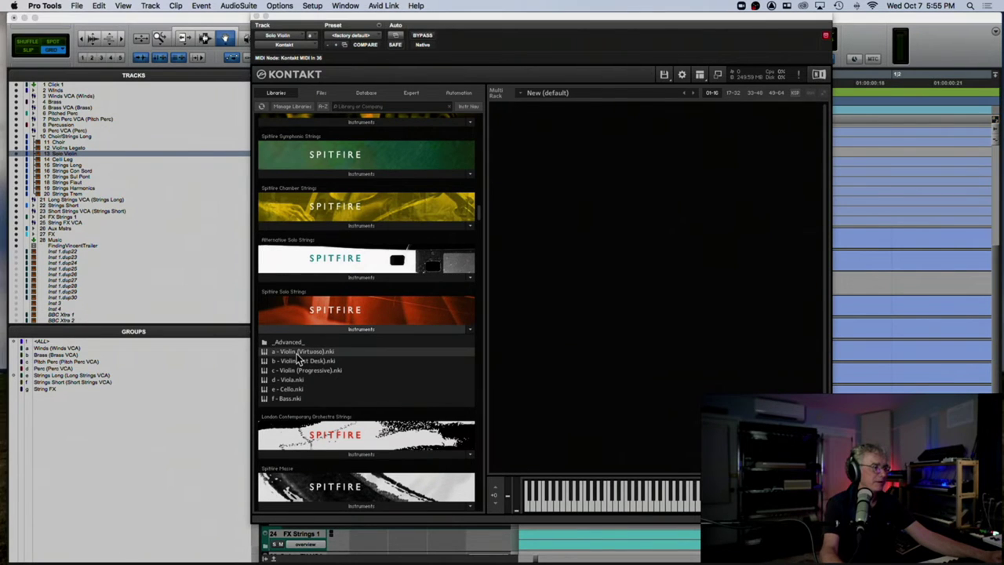
double_click(297, 353)
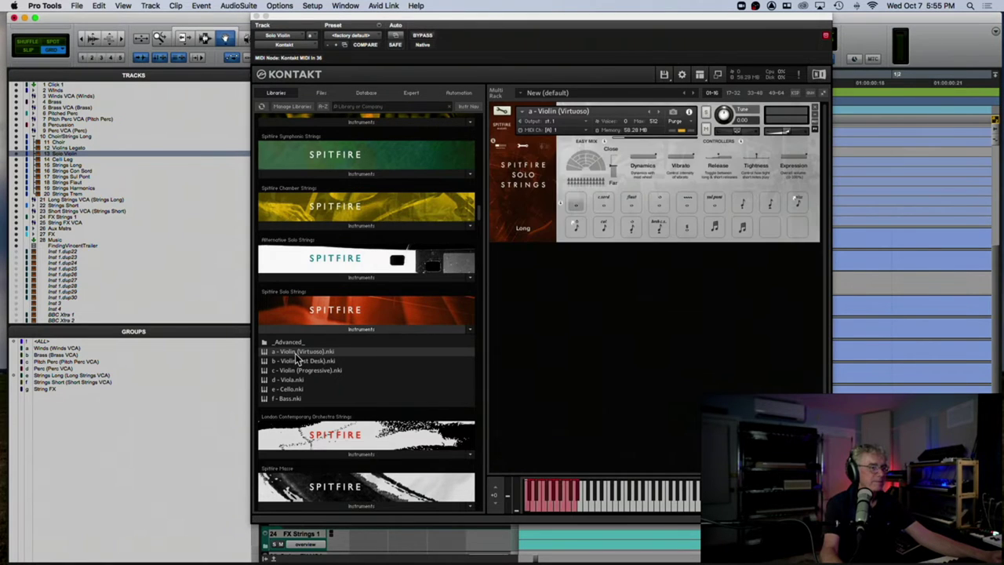
Purge all samples of the Violin (Virtuoso) instrument and close the Kontakt window.
click(676, 121)
click(632, 144)
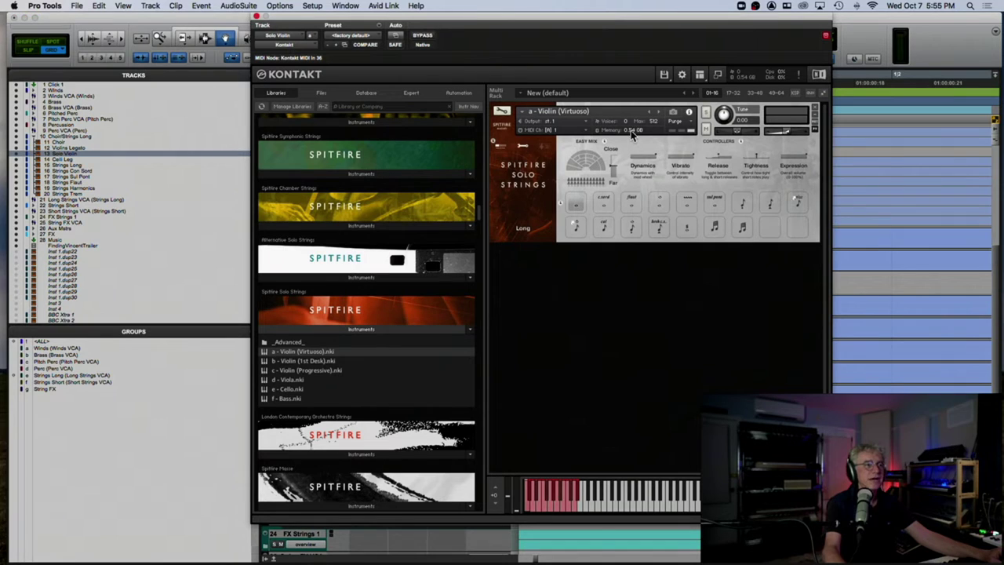
click(692, 122)
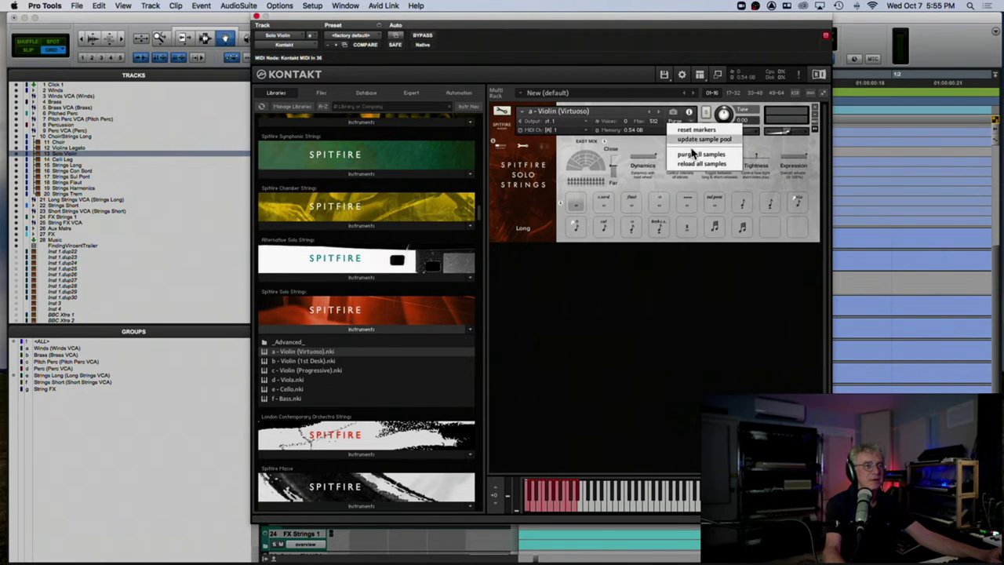
click(690, 154)
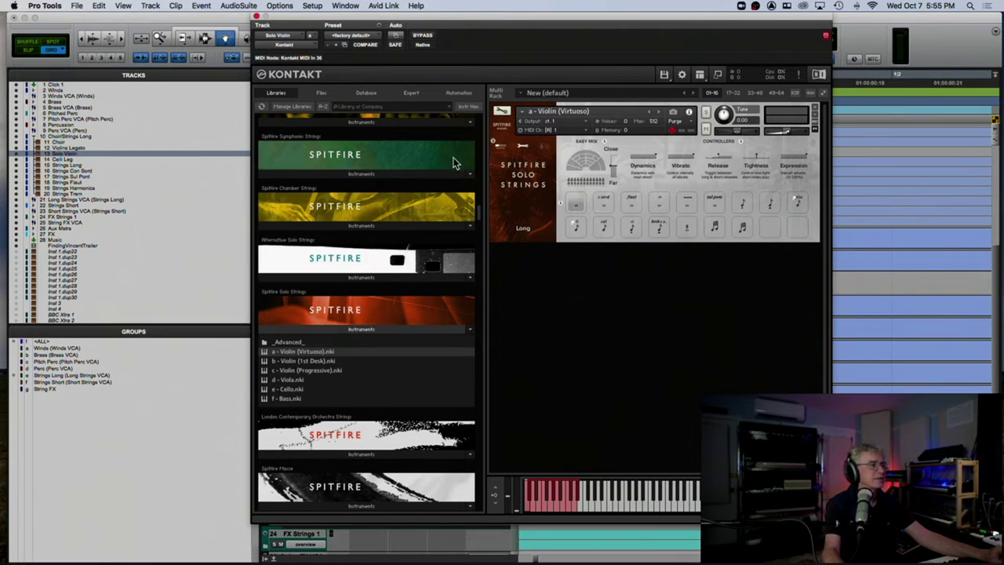
click(256, 17)
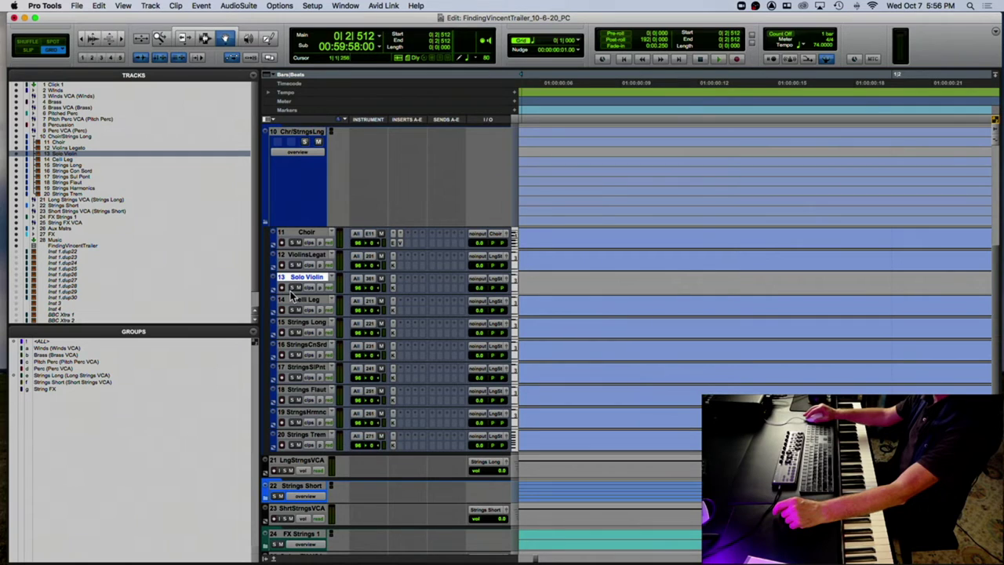
Enlarge the Solo Violin track, then activate the Strings Long group and review its member tracks in Modify Groups.
drag(406, 299, 401, 423)
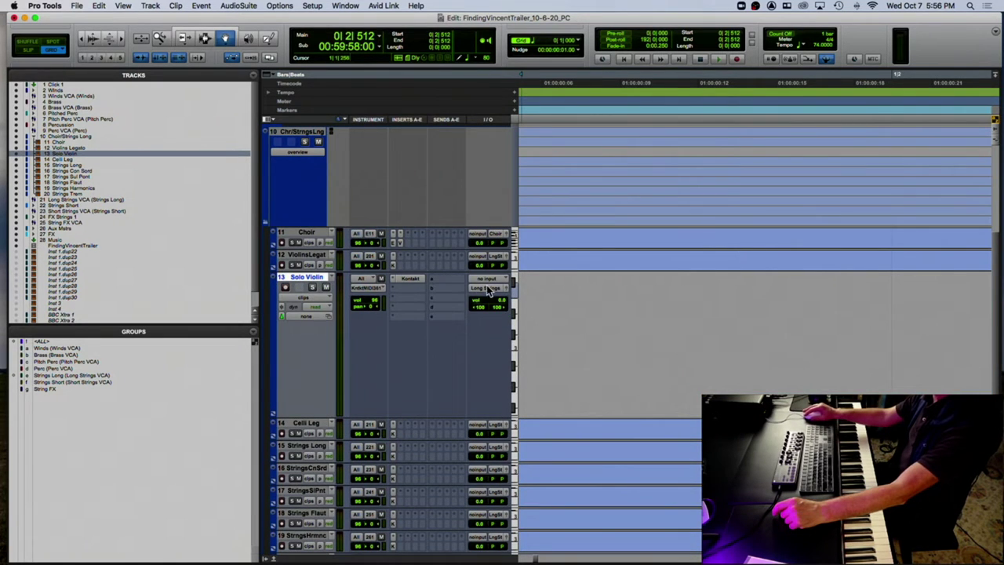
click(67, 376)
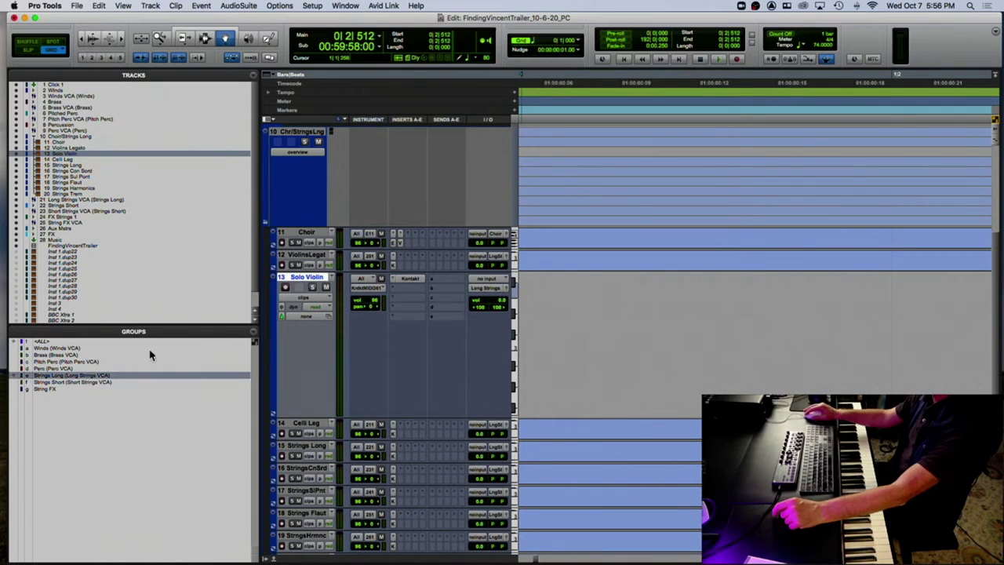
click(253, 332)
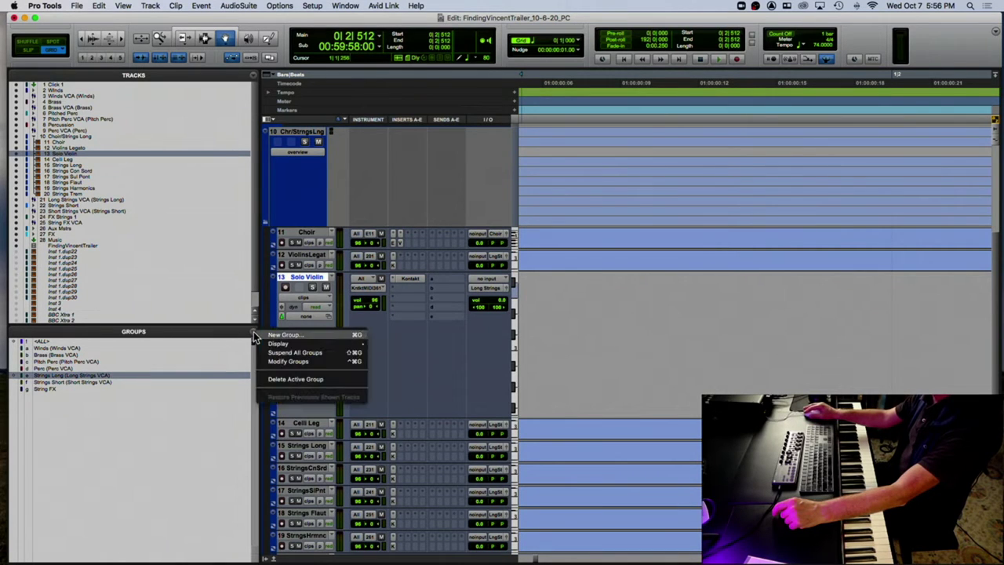
click(287, 361)
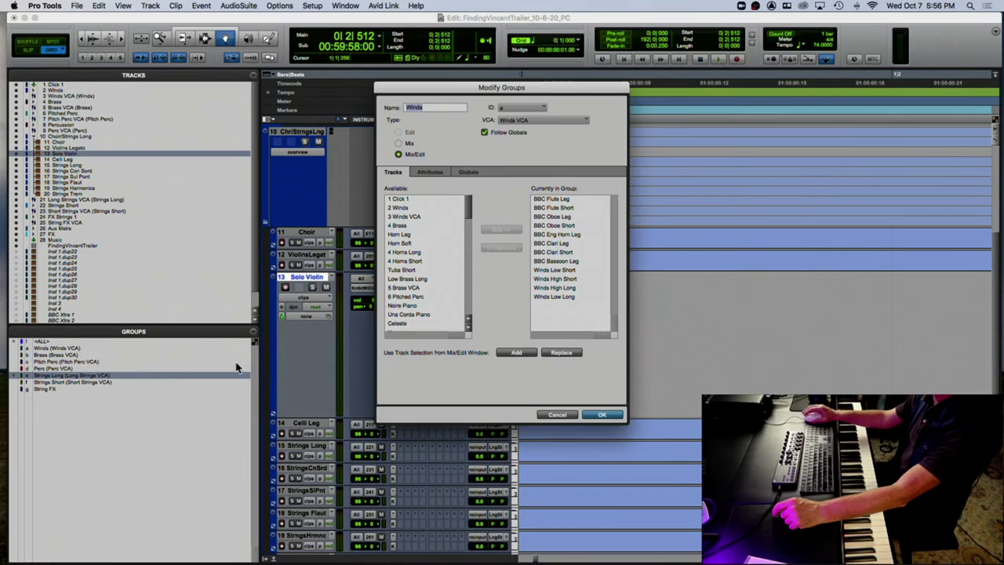
click(516, 107)
mouse_move(549, 111)
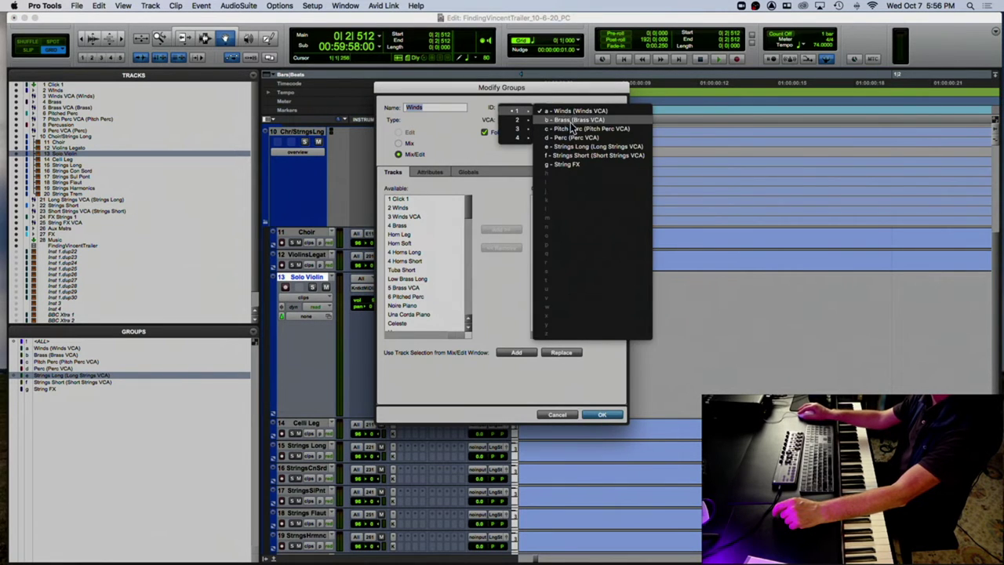
click(585, 147)
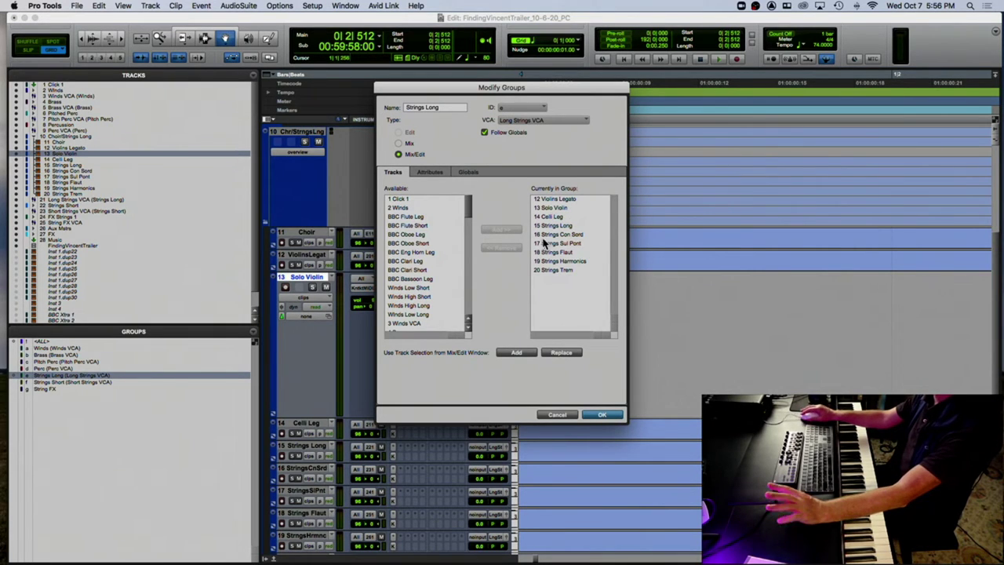
click(604, 415)
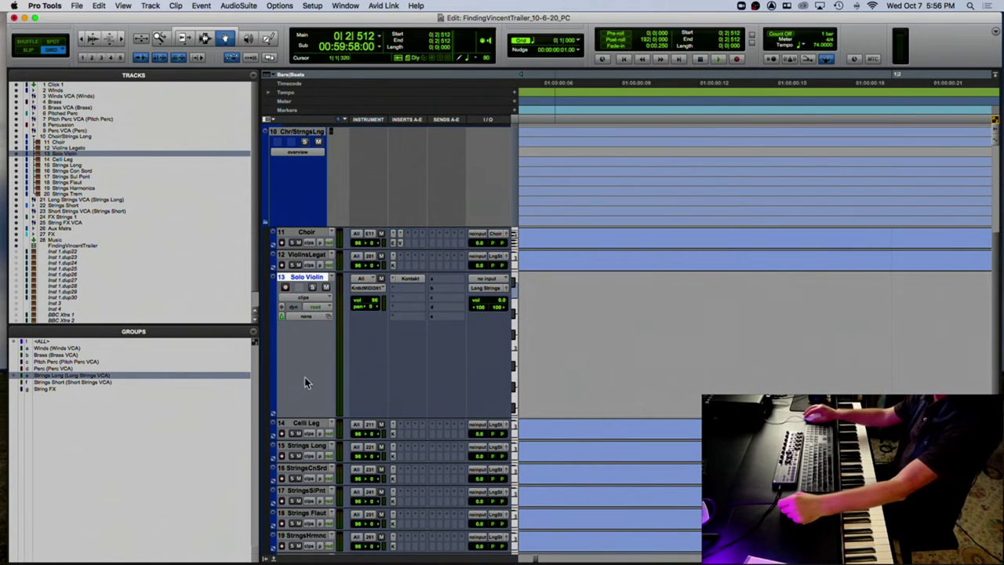
Shrink the Solo Violin track back to its small height and deselect the Celli Leg track.
drag(295, 416, 328, 295)
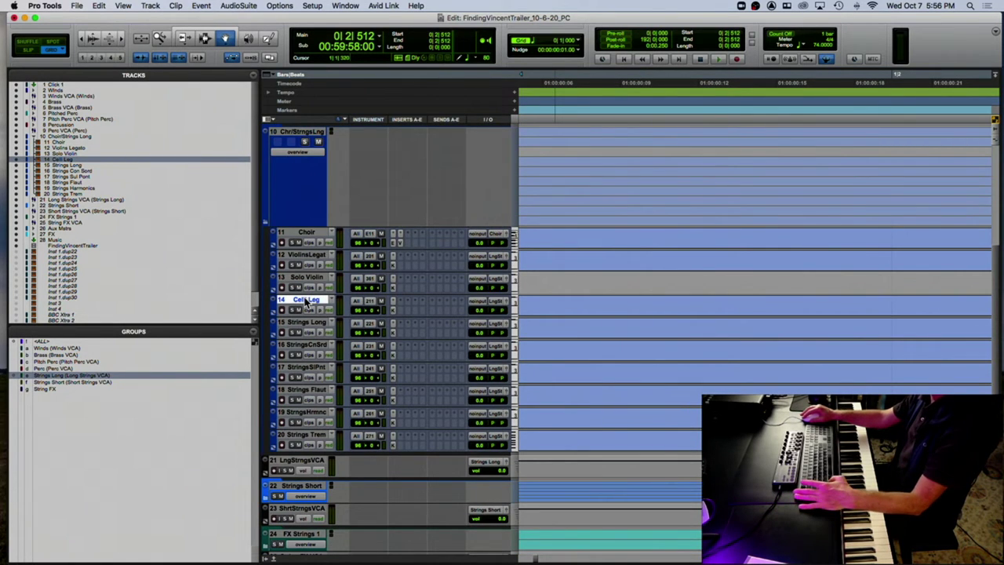
click(307, 301)
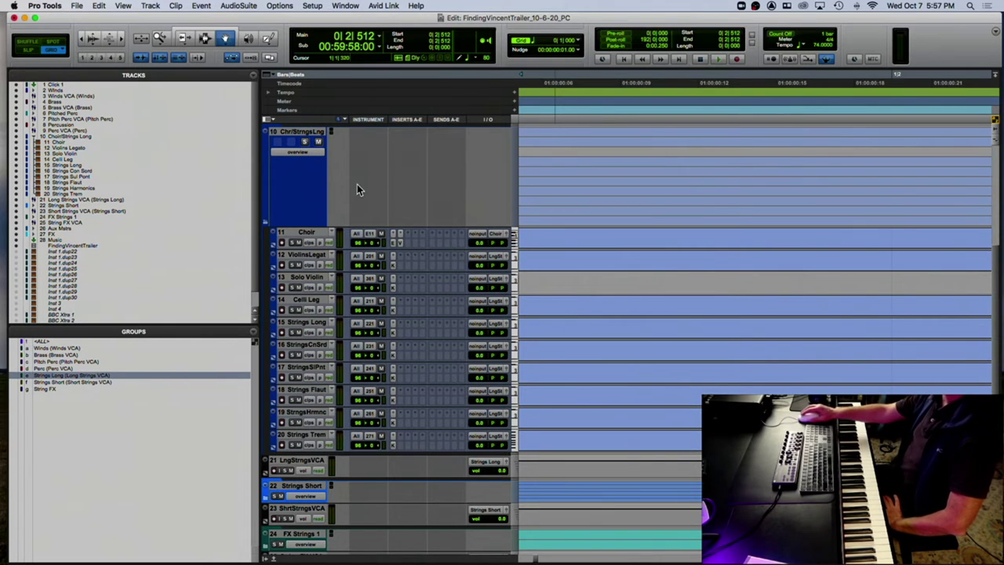
Make the Winds folder track taller, expand it to show its member tracks, and enlarge the BBC Flute Leg track.
scroll(353, 190, up, 5)
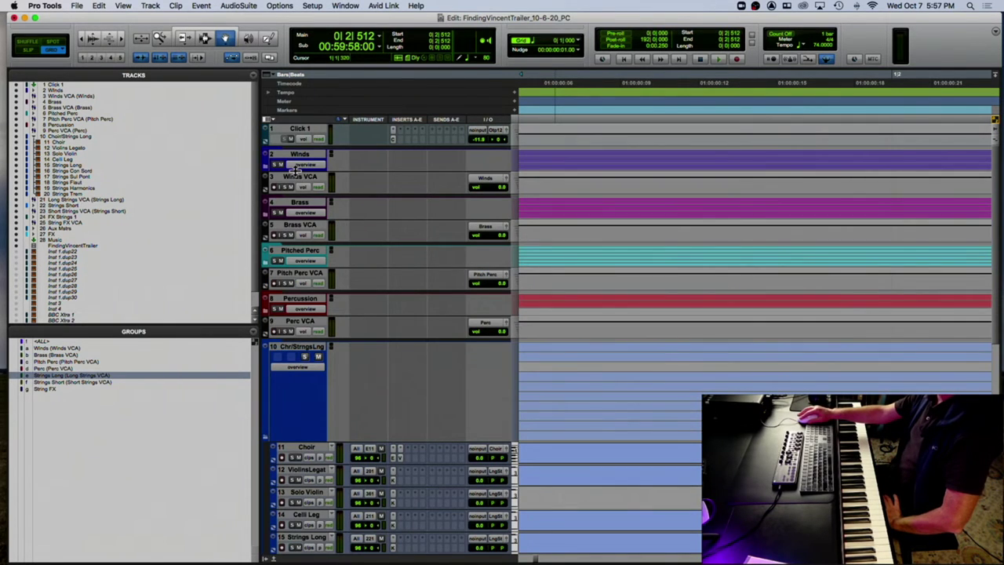
drag(296, 172, 309, 283)
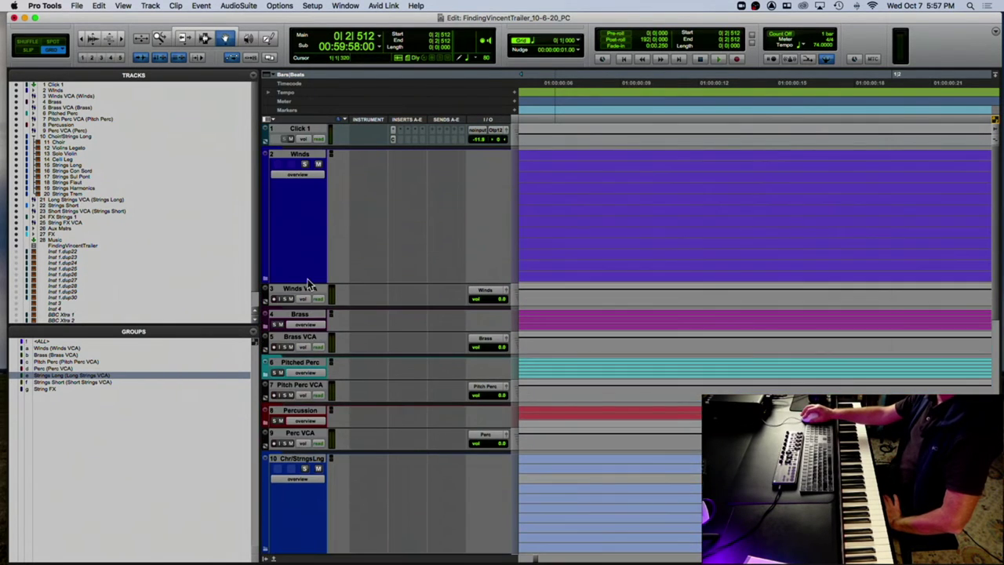
click(266, 284)
drag(296, 292, 297, 396)
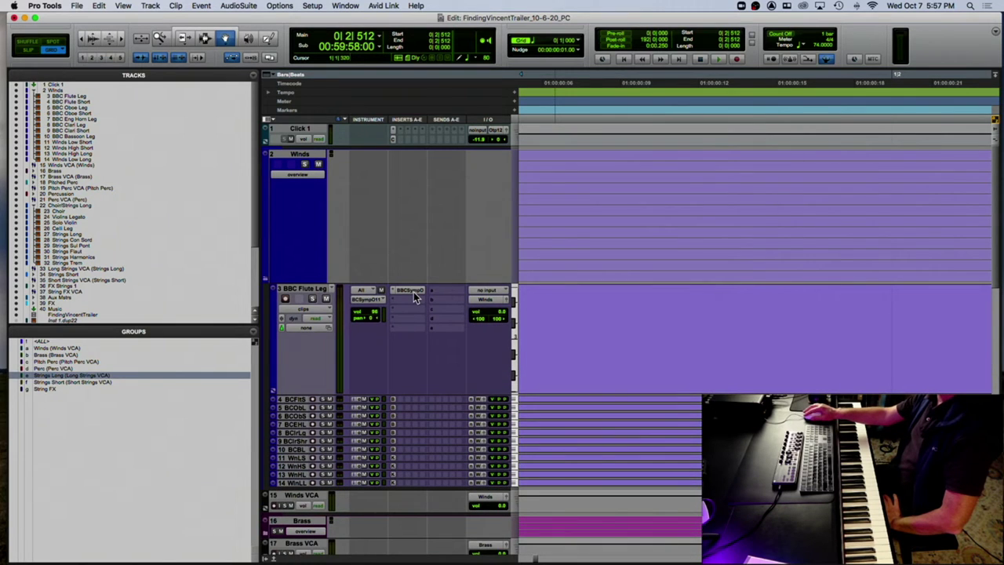
Inspect the BBC Flute Leg track's BBC Symphony Orchestra instrument and browse the Spitfire Audio plug-ins offered for its next insert slot.
click(414, 292)
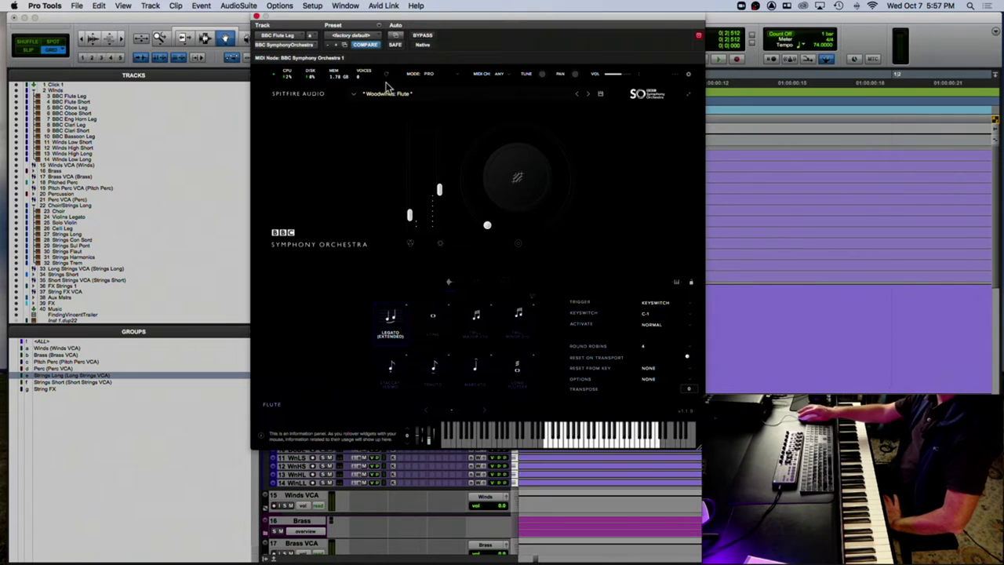
click(257, 17)
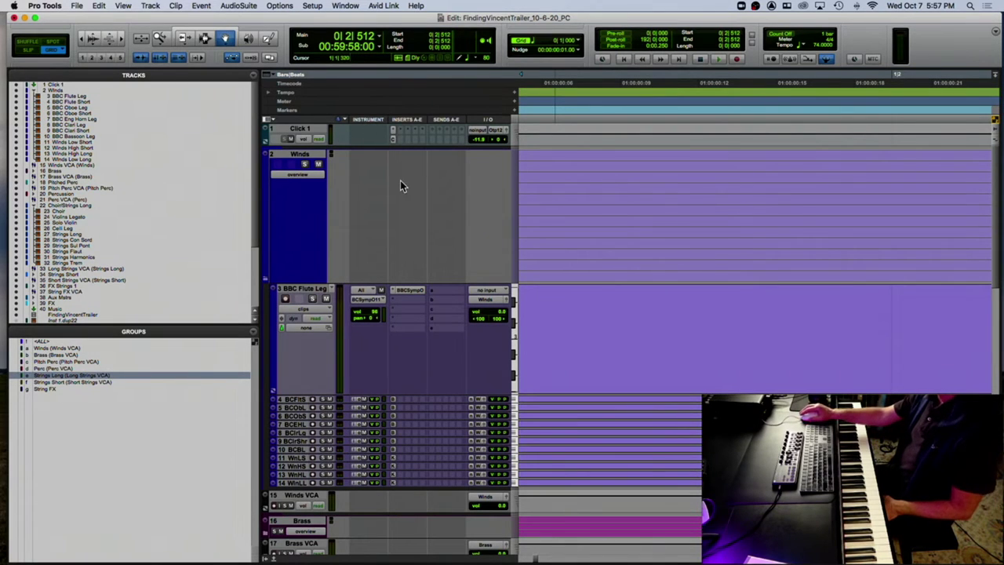
click(395, 299)
mouse_move(397, 299)
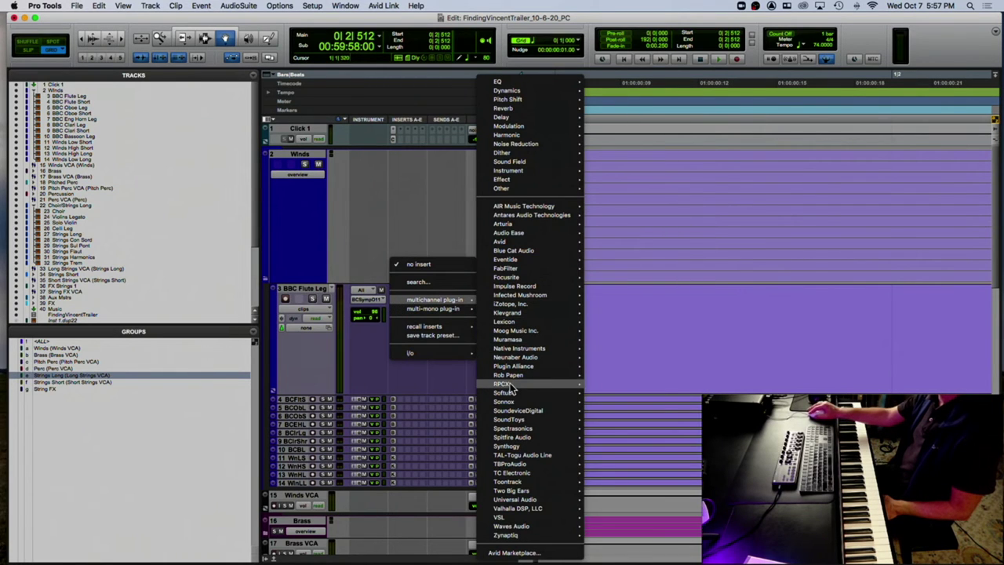
mouse_move(509, 438)
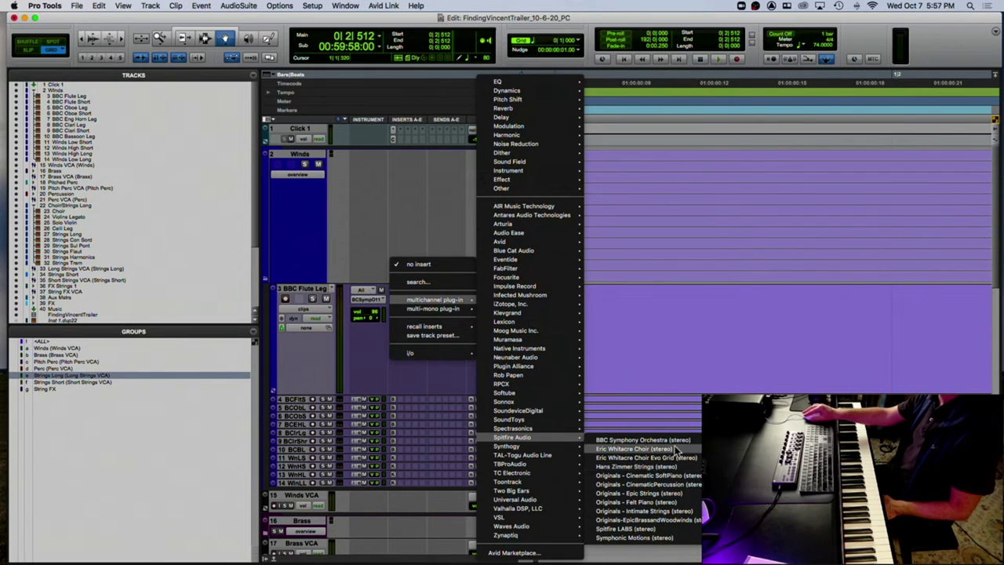
mouse_move(522, 171)
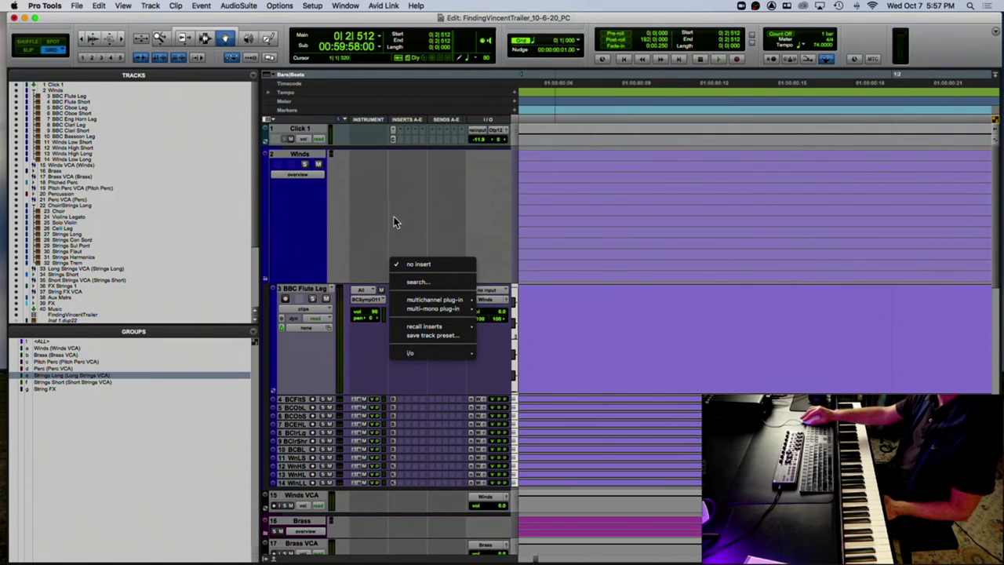
click(394, 217)
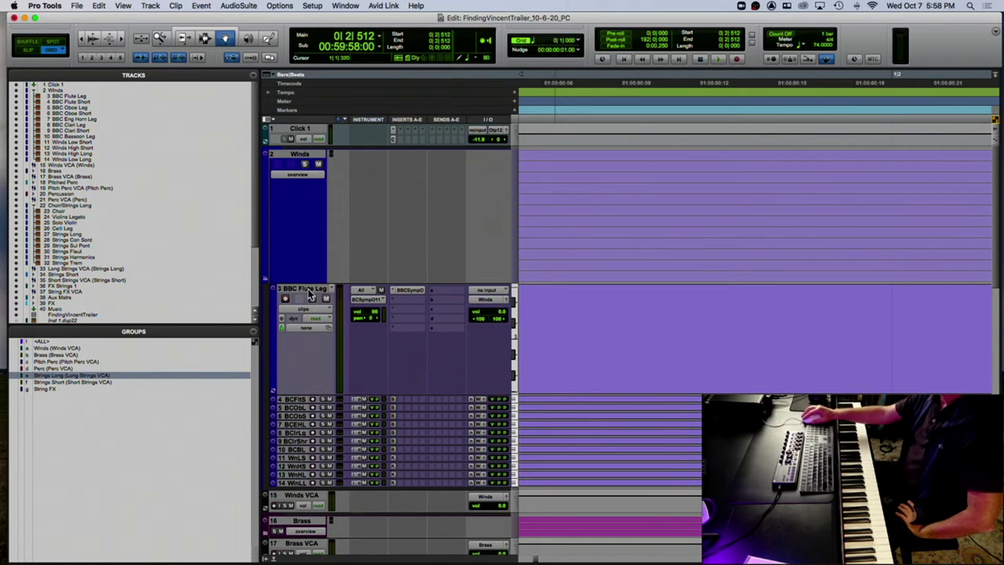
Shrink the Winds folder and its flute legato track, then shrink and collapse the Choir/Strings Long folder.
click(304, 399)
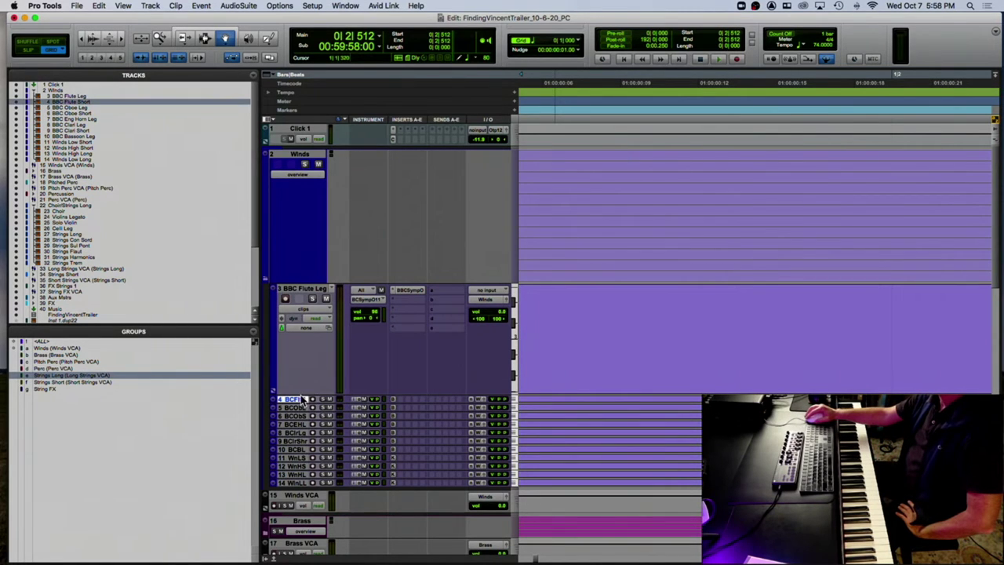
drag(301, 395, 334, 142)
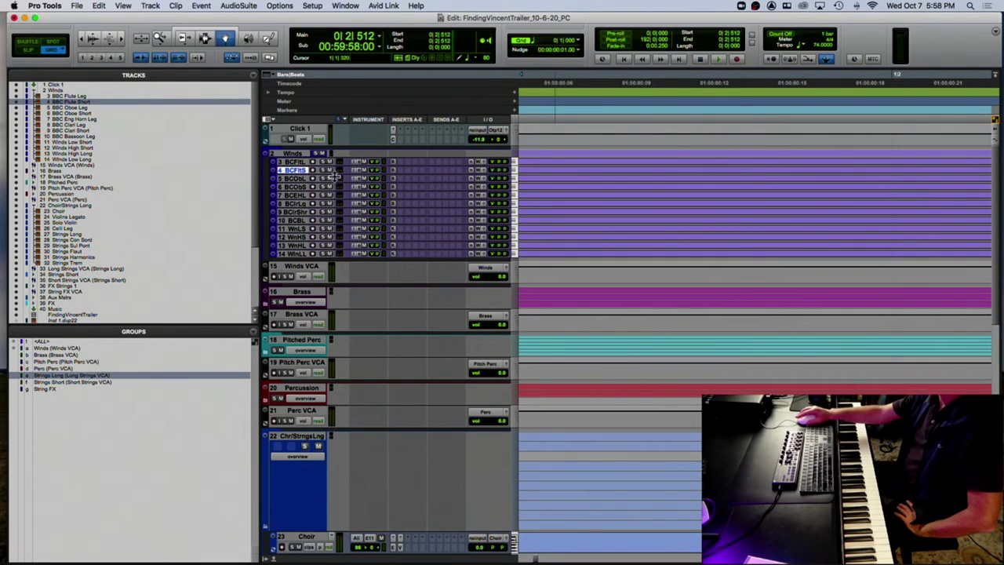
drag(293, 528, 329, 424)
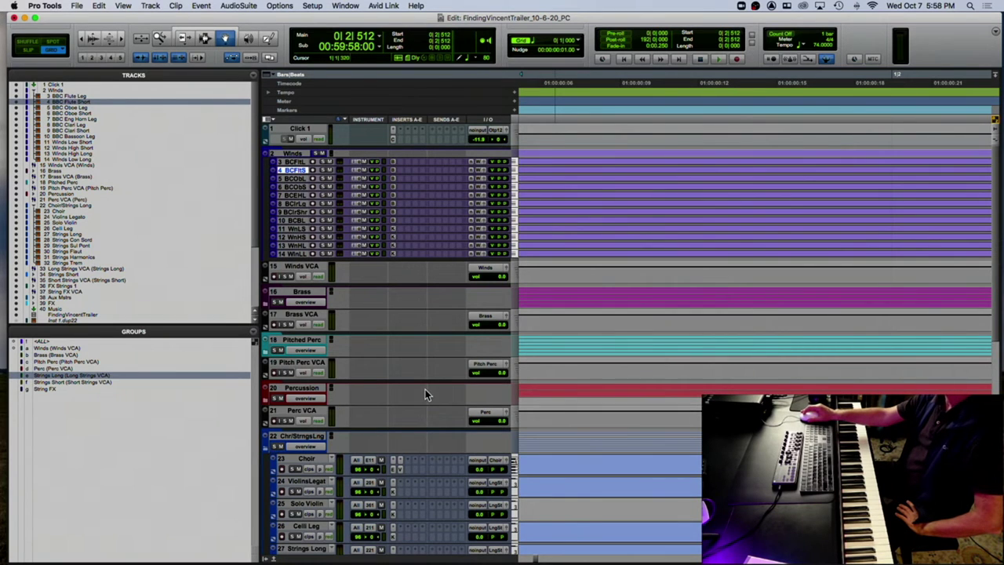
click(266, 447)
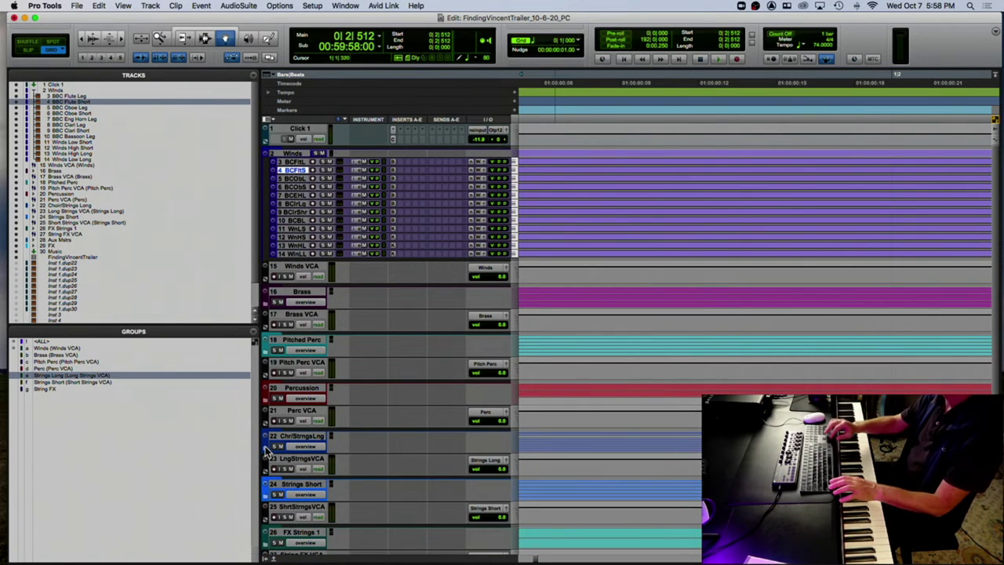
Reduce all tracks to a compact height, then enlarge the Winds folder track slightly and collapse it.
key(ctrl+alt+Down)
key(ctrl+alt+Down)
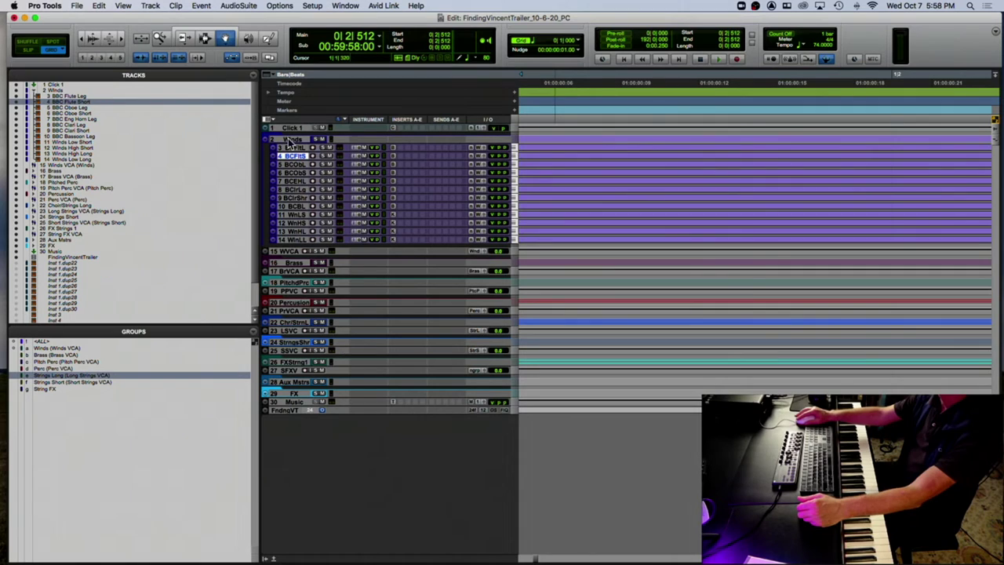
drag(288, 145, 288, 165)
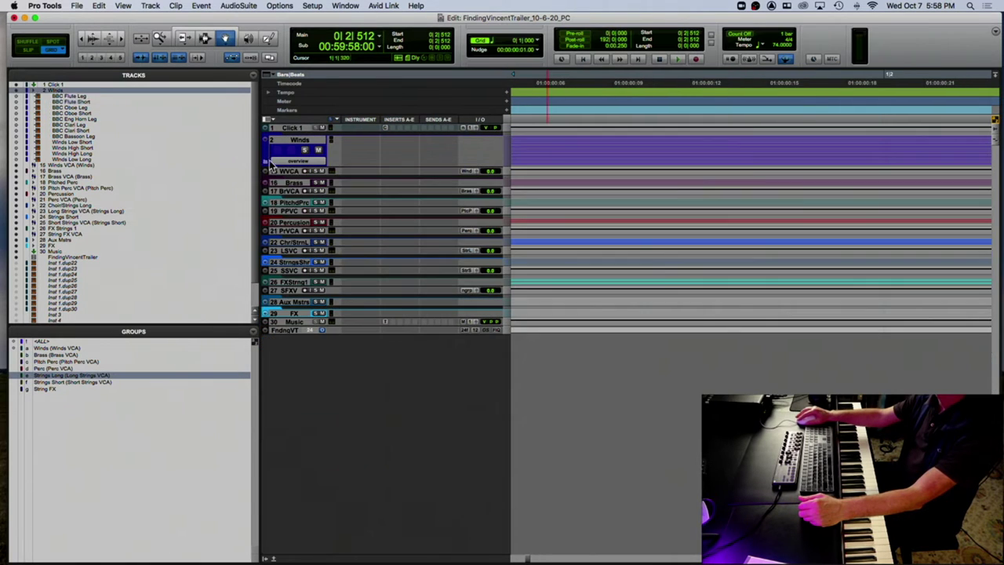
click(266, 161)
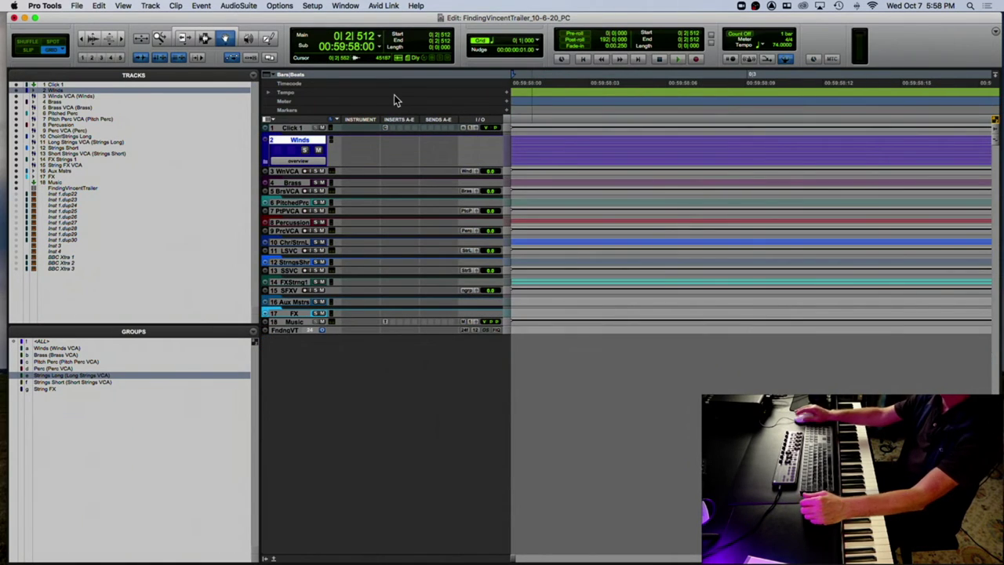
Show the Video window, shrink it to a small preview above the timeline's far end, and return to the Edit window.
key(super+9)
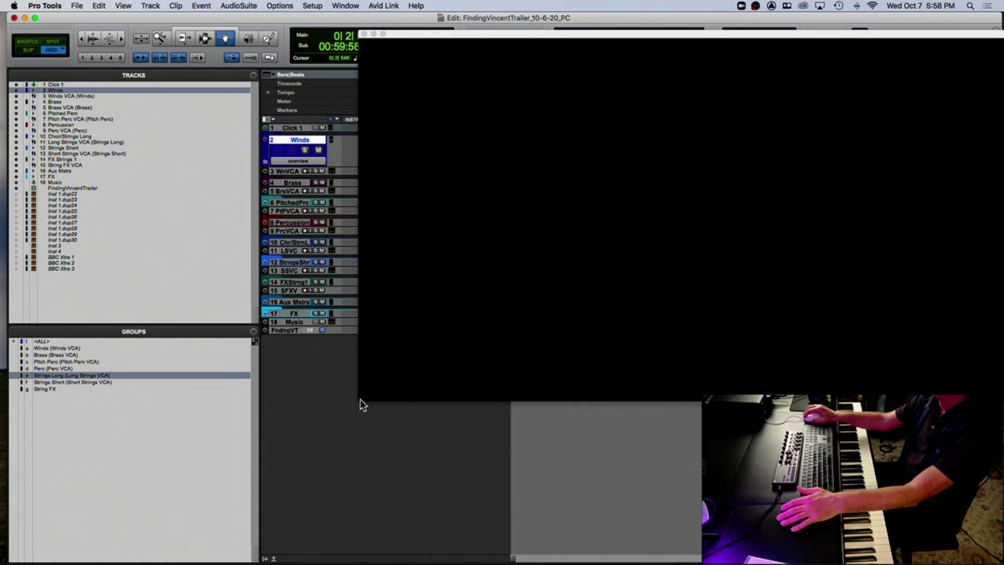
drag(360, 403, 733, 119)
drag(905, 39, 882, 23)
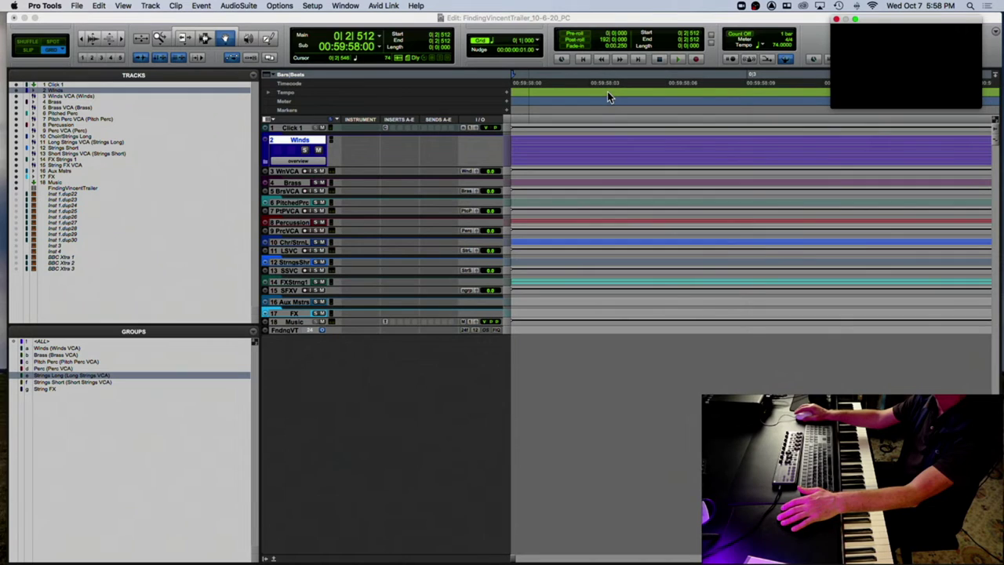
click(351, 164)
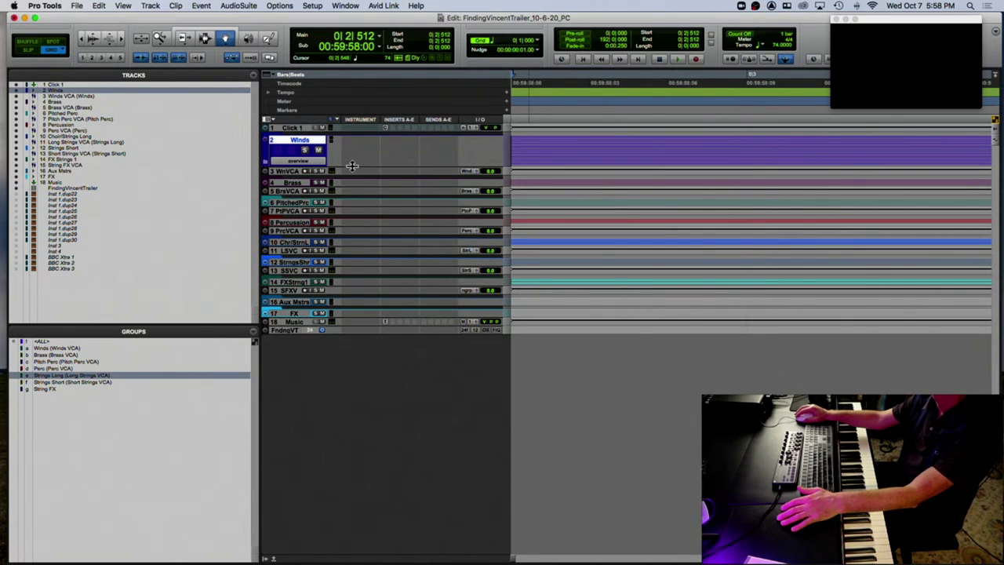
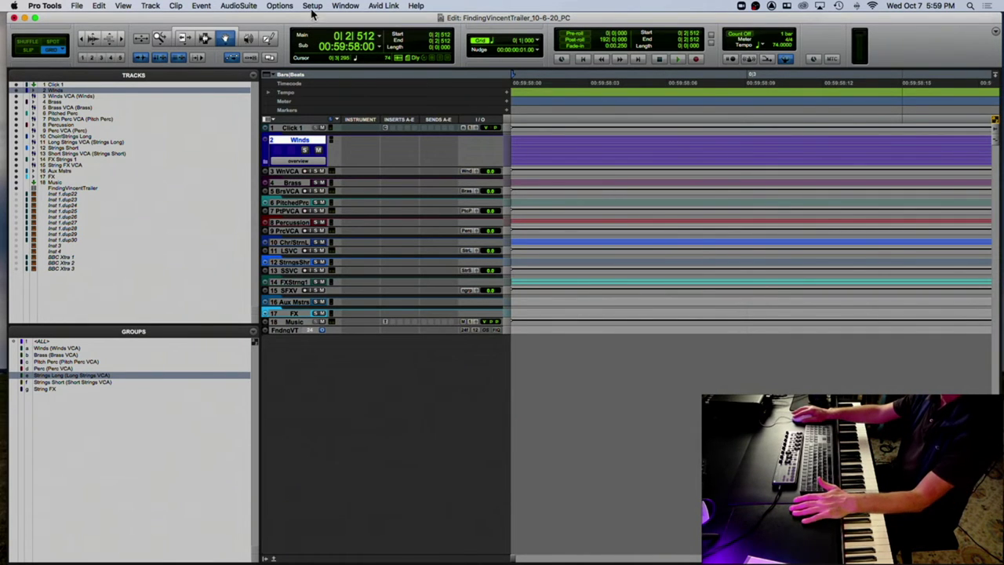
Reopen the Video window, enlarge it slightly and fit it against the screen's upper corner.
click(345, 6)
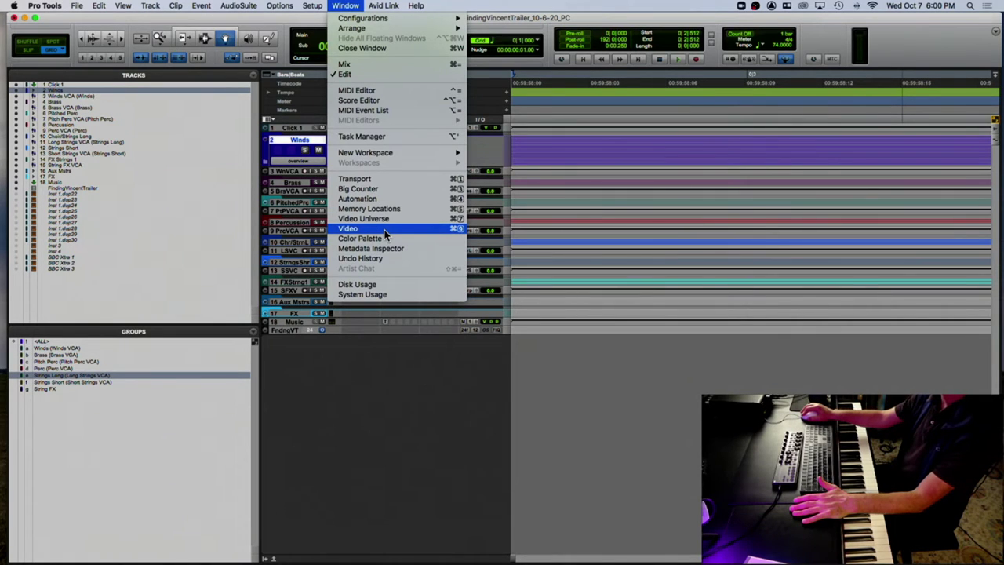
click(384, 233)
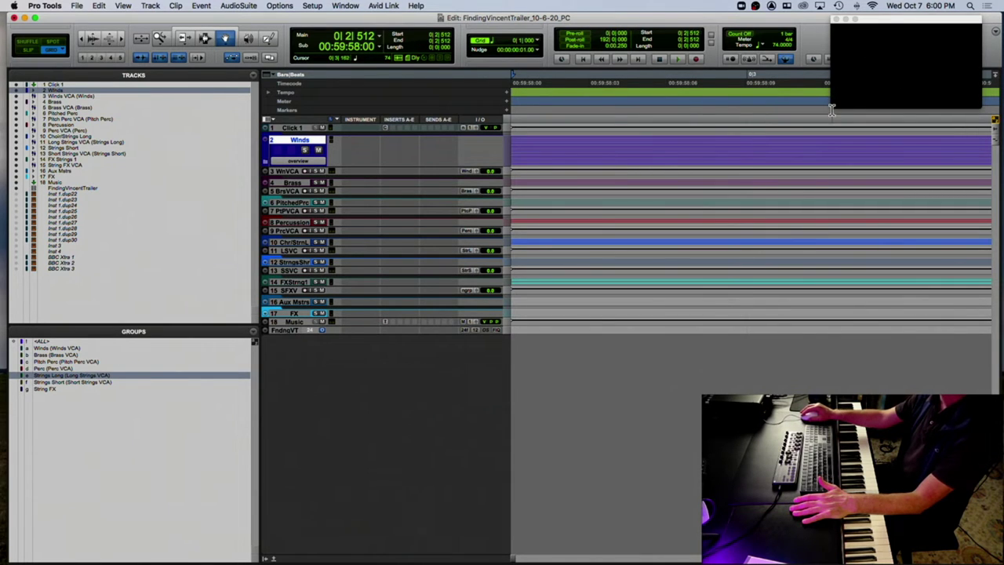
drag(834, 108, 733, 151)
drag(878, 29, 896, 24)
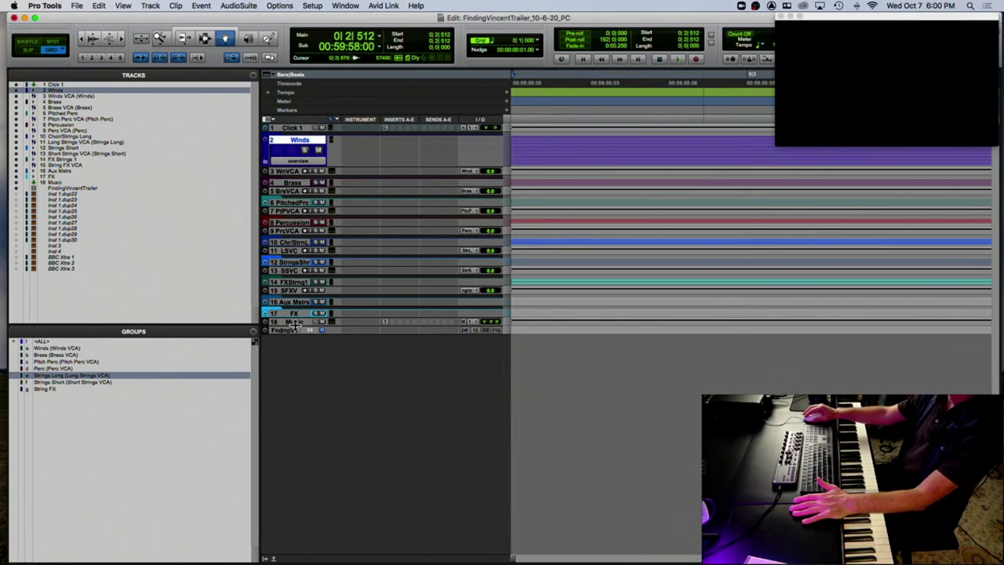
Bring all tracks to a uniform small height that keeps the folder overviews readable, and deselect the Winds folder.
key(ctrl+Up)
key(ctrl+Up)
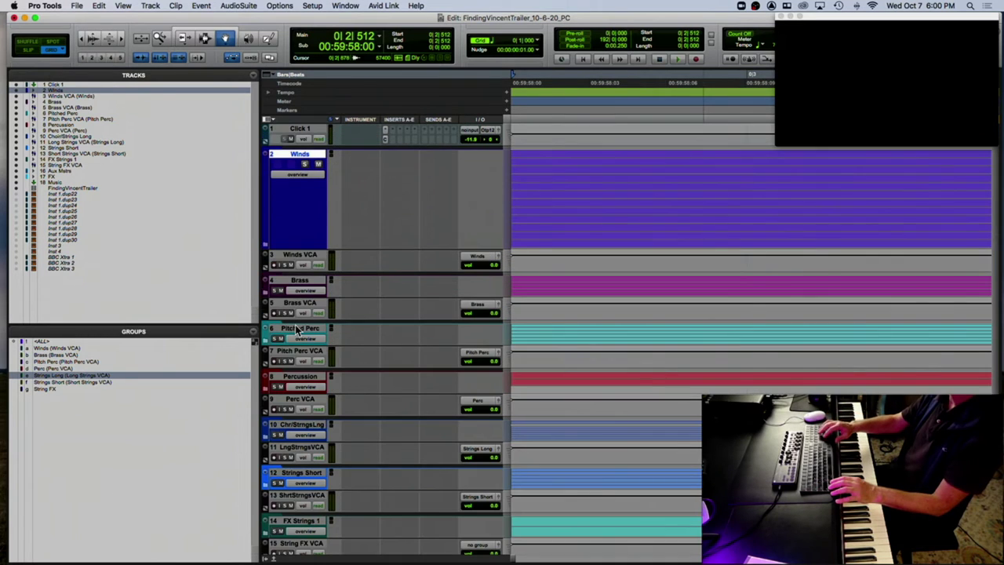
key(ctrl+Down)
key(ctrl+Down)
key(ctrl+Down)
key(ctrl+Down)
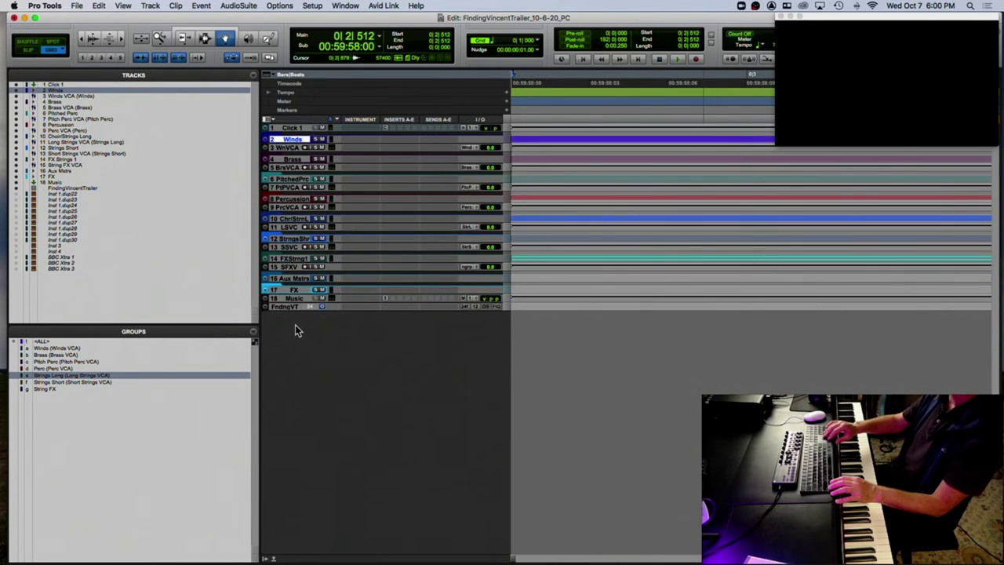
key(ctrl+Up)
key(ctrl+Up)
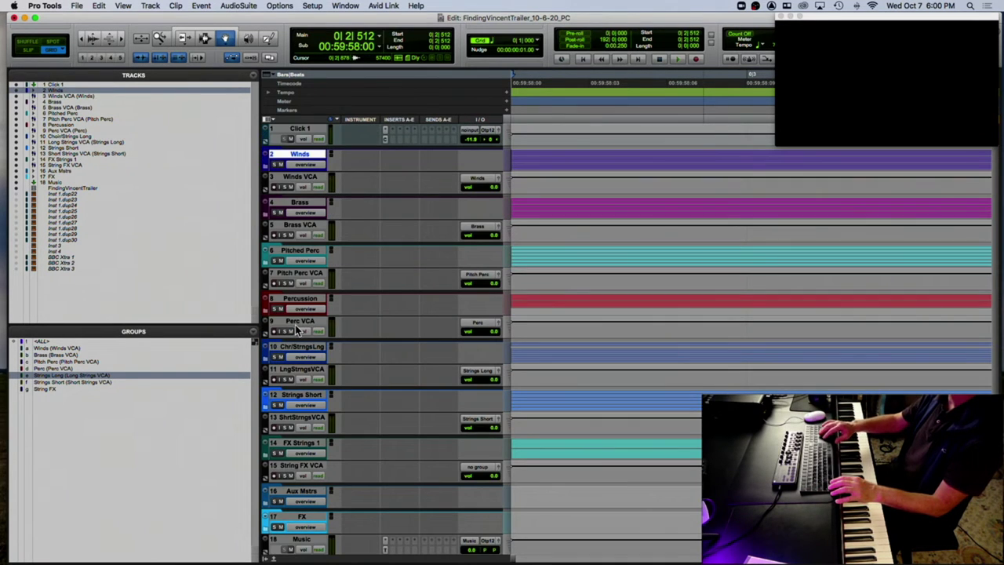
click(301, 157)
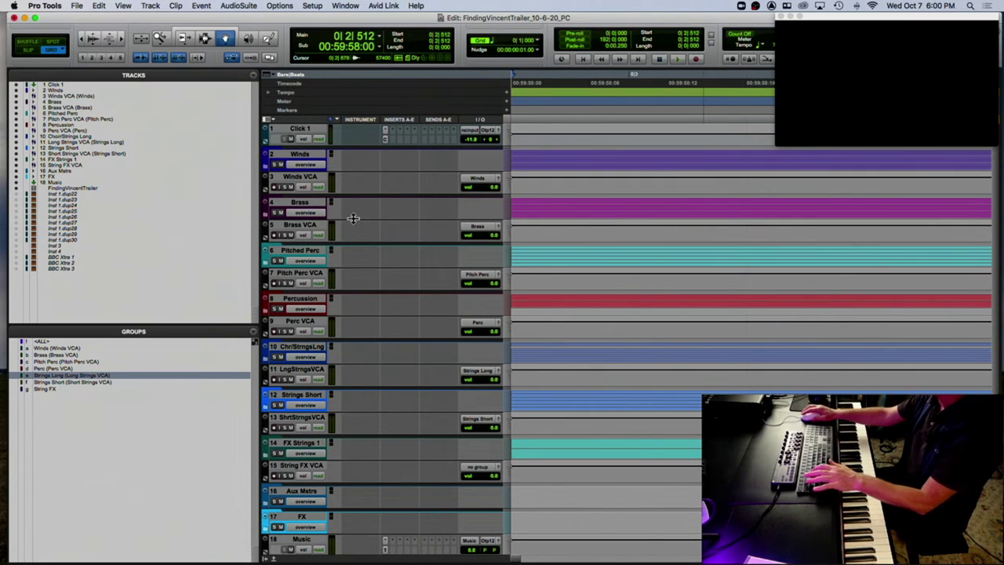
Zoom the timeline out to show the opening bars around the Open Train marker, and narrow the track and group lists.
key(r)
key(r)
key(r)
key(r)
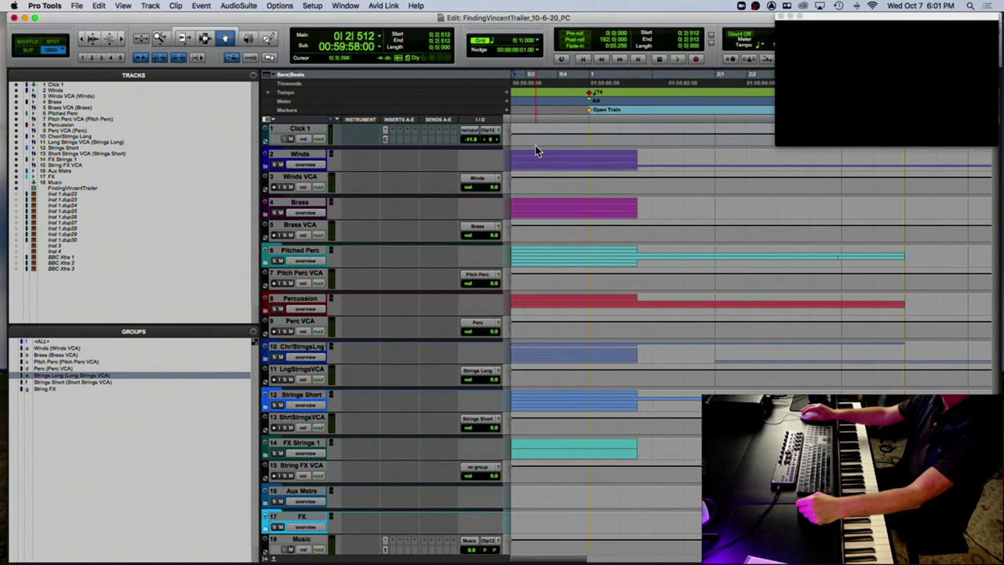
scroll(535, 149, right, 5)
drag(258, 160, 124, 170)
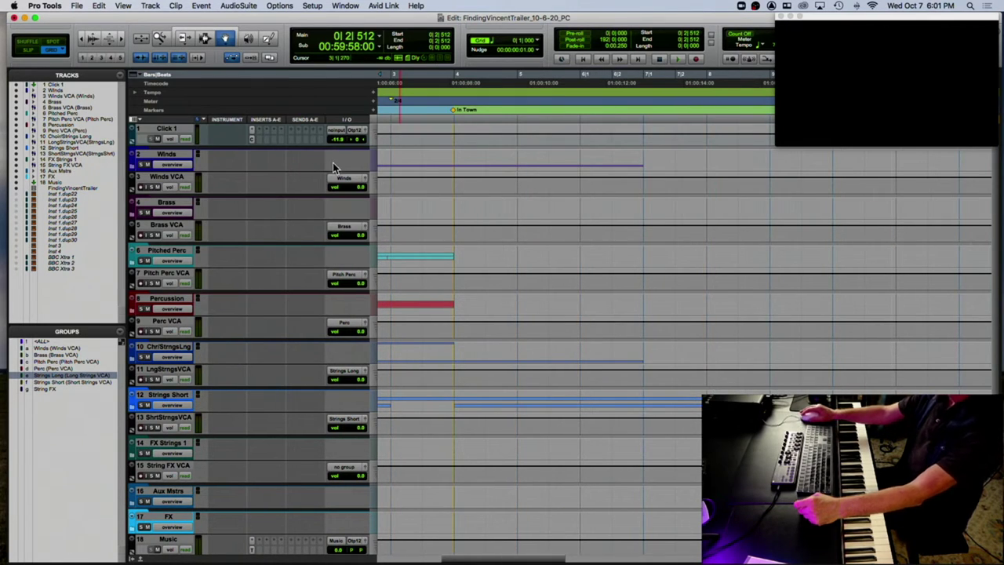
scroll(387, 175, left, 6)
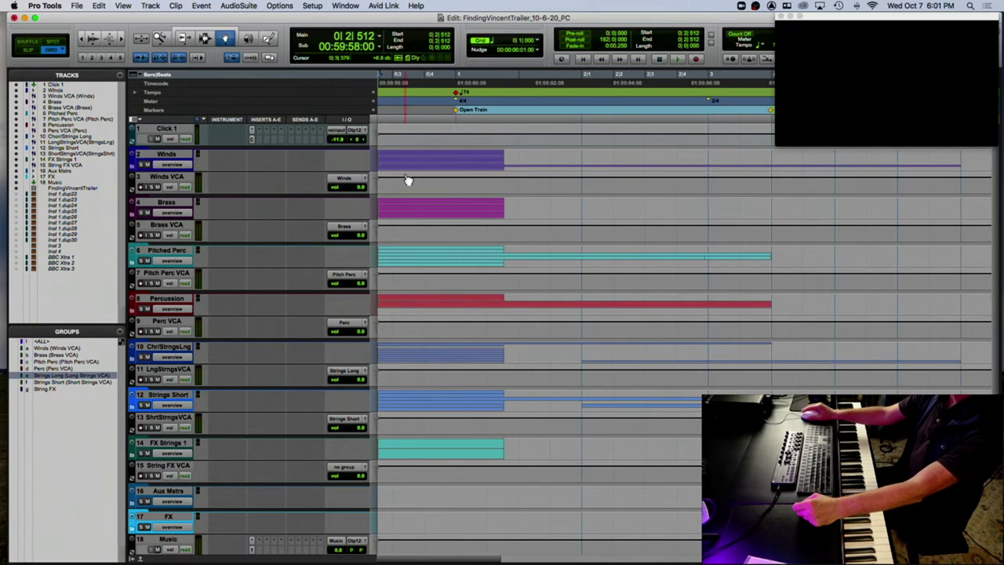
Check the video frame at bar 1, clear the track selection, and play the session from its start to about 01:00:14:18.
click(455, 82)
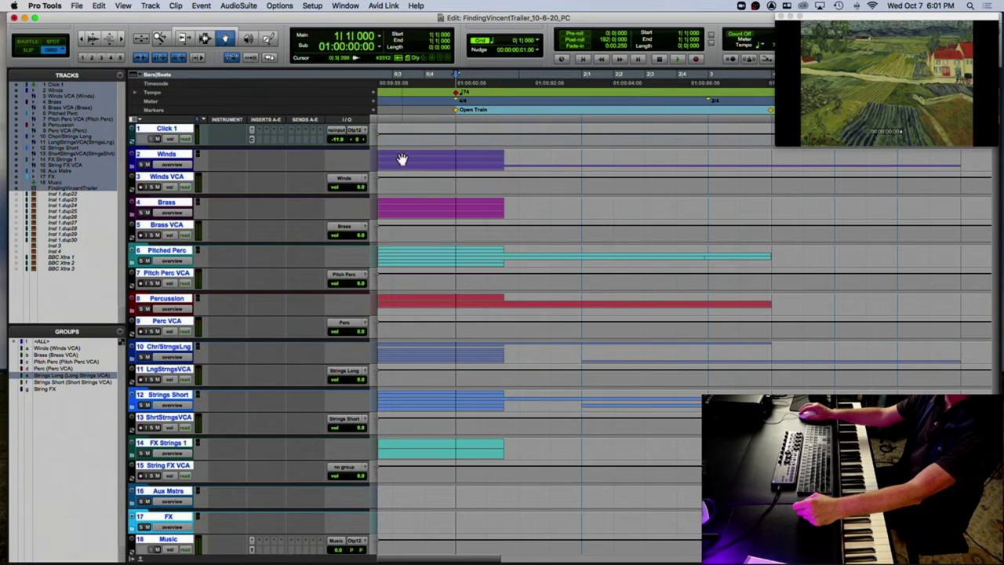
click(155, 156)
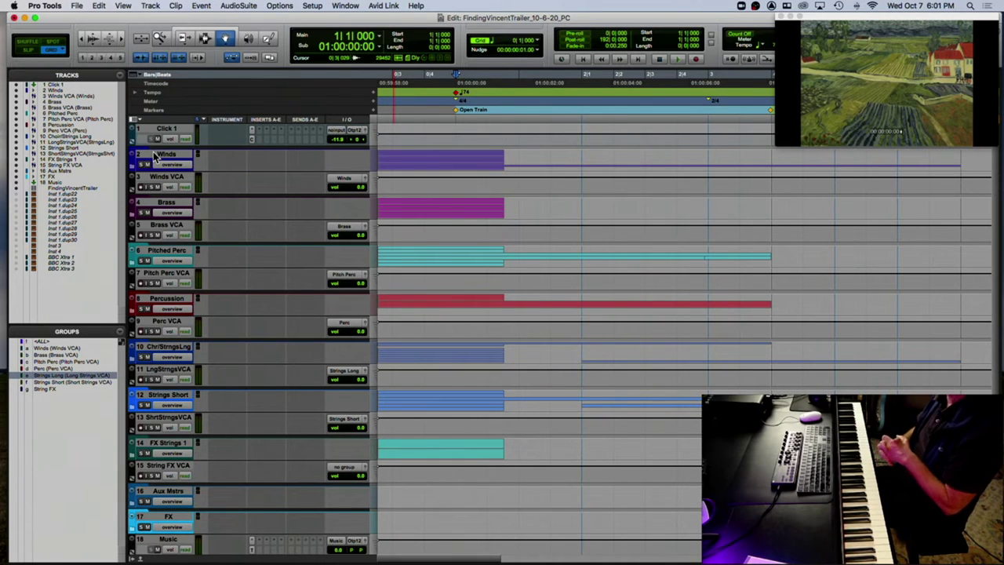
key(Return)
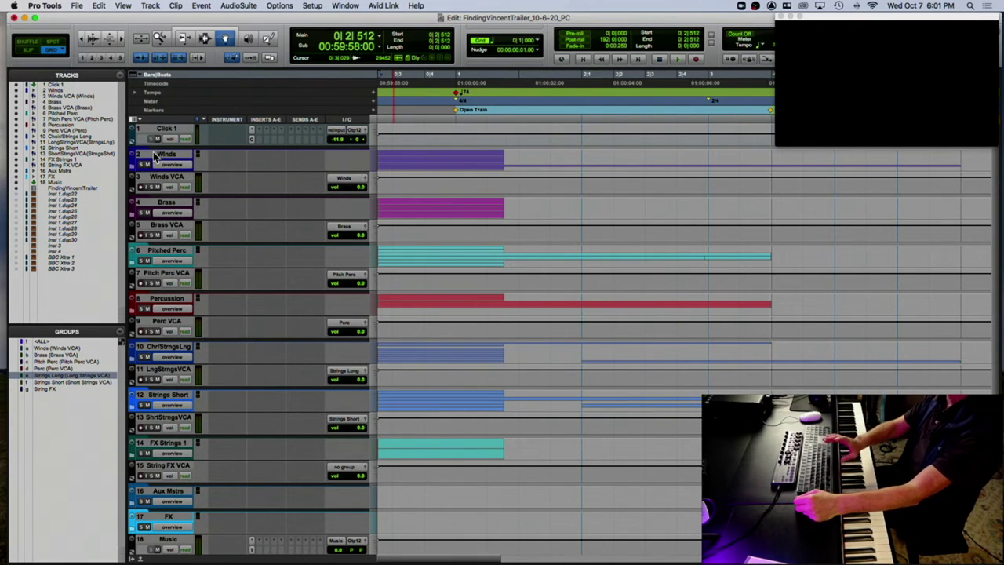
key(space)
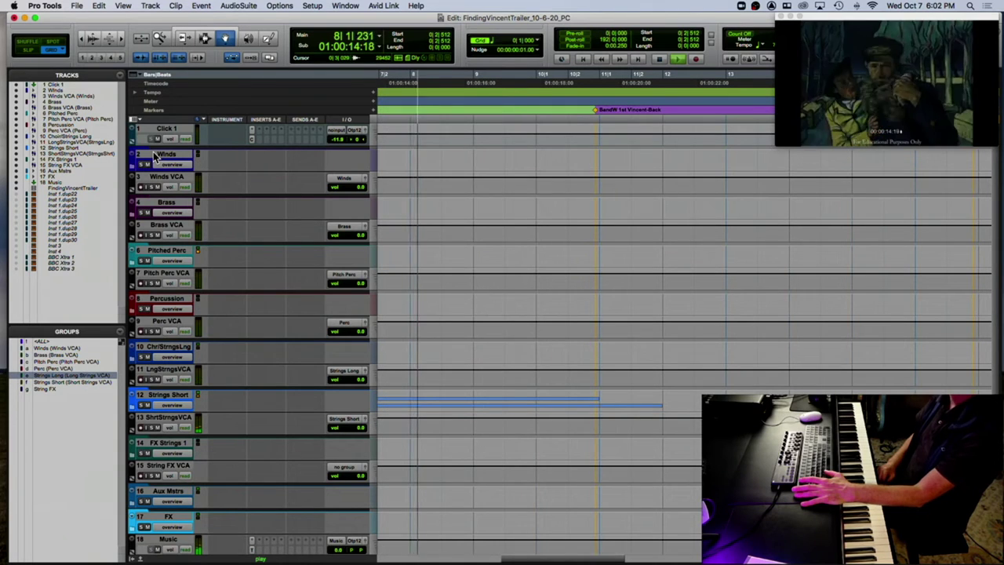
key(space)
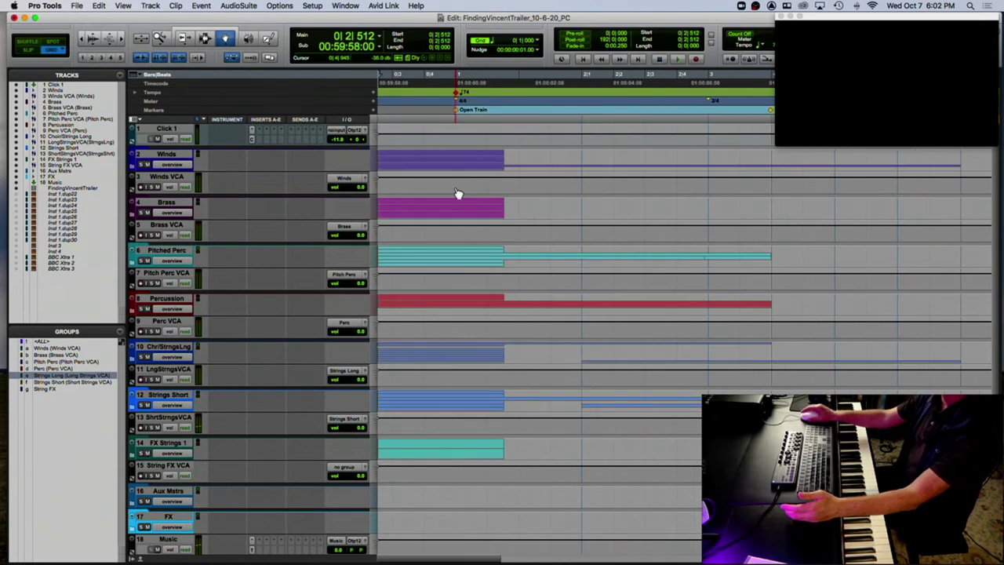
Place the playback cursor at the Open Train marker at 01:00:00:00 and enlarge the Pitched Perc folder track.
scroll(416, 235, down, 3)
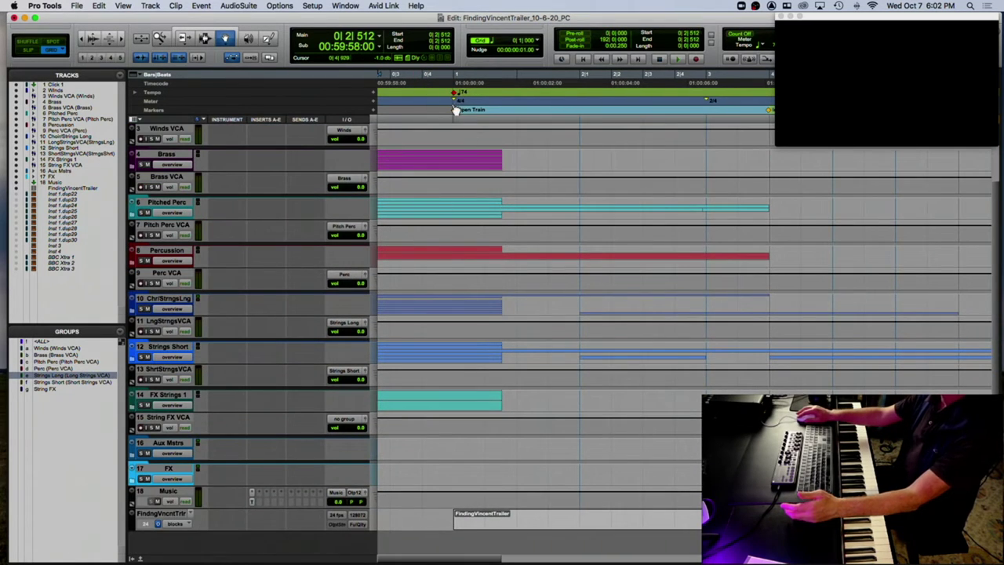
click(453, 109)
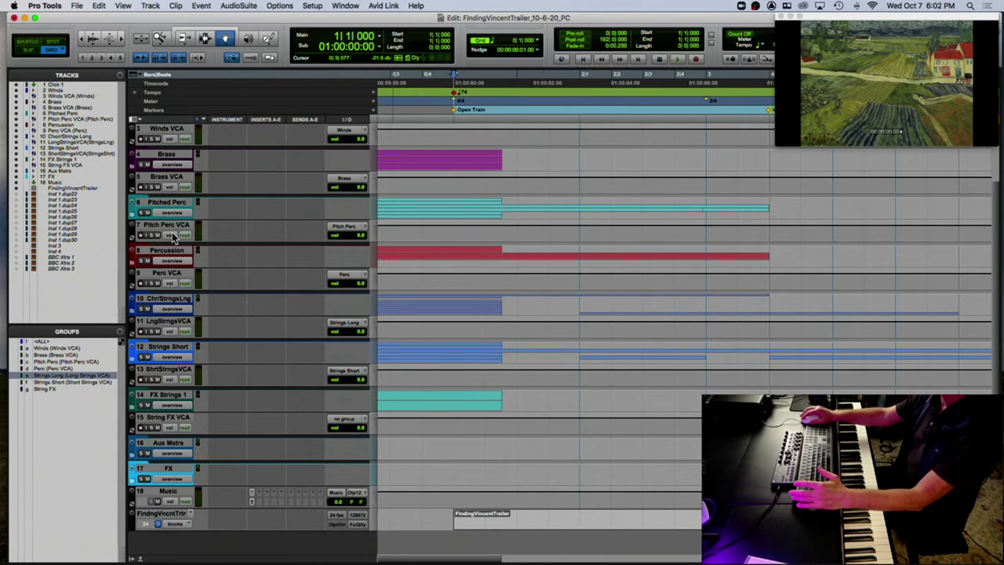
drag(161, 220, 142, 259)
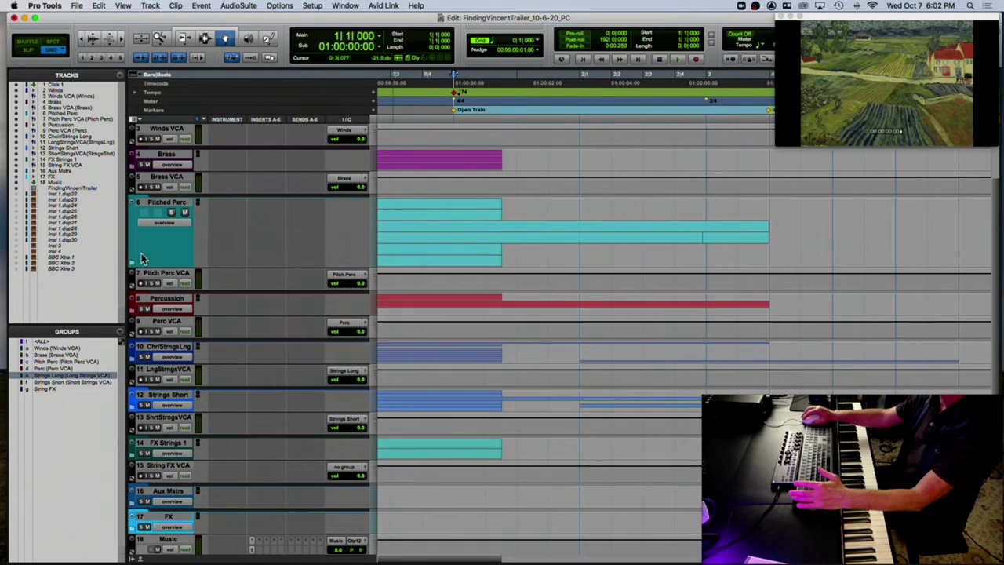
Open the Pitched Perc folder to show its tracks, and play from bar 1 with the Pitch Perc VCA soloed.
click(132, 264)
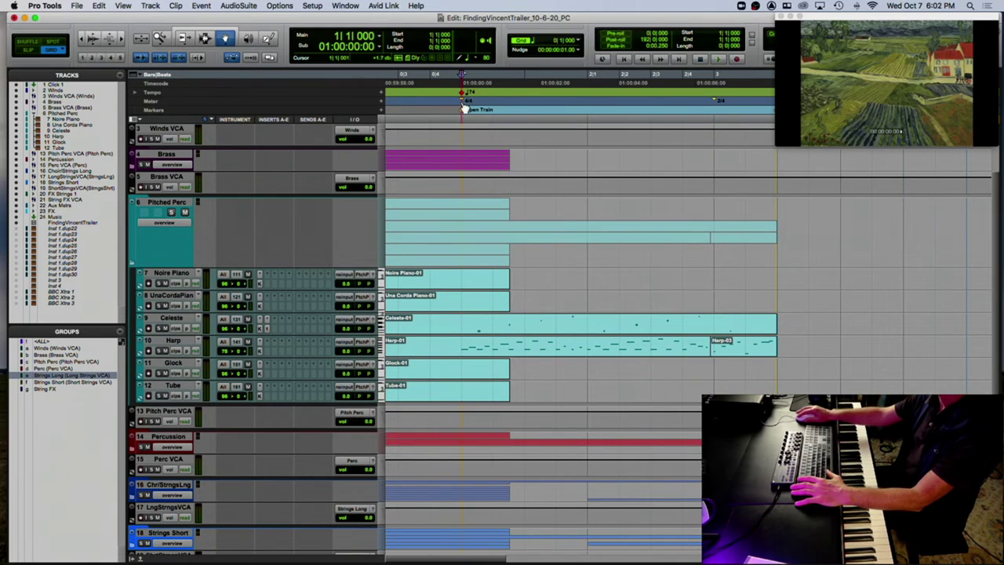
key(space)
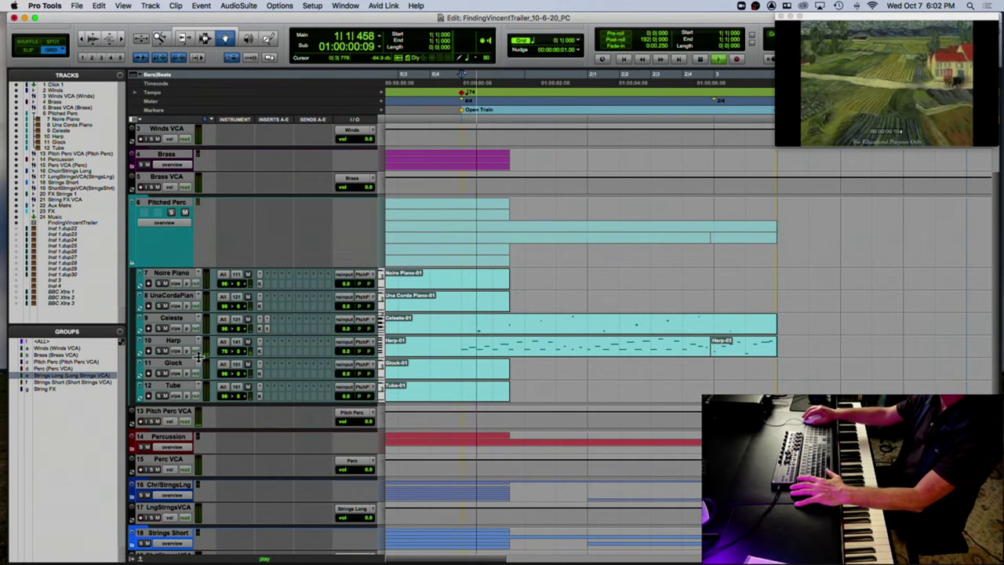
key(space)
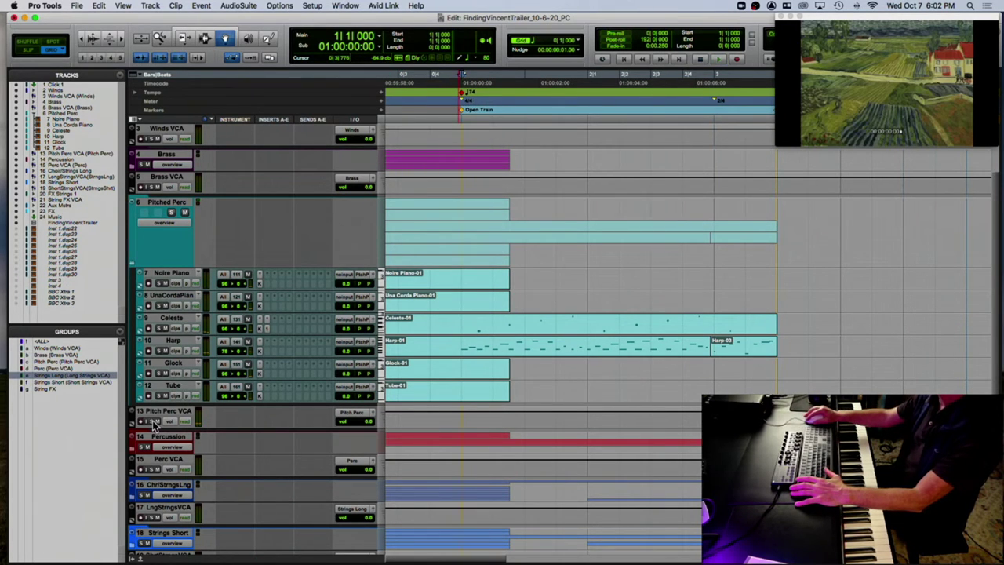
key(space)
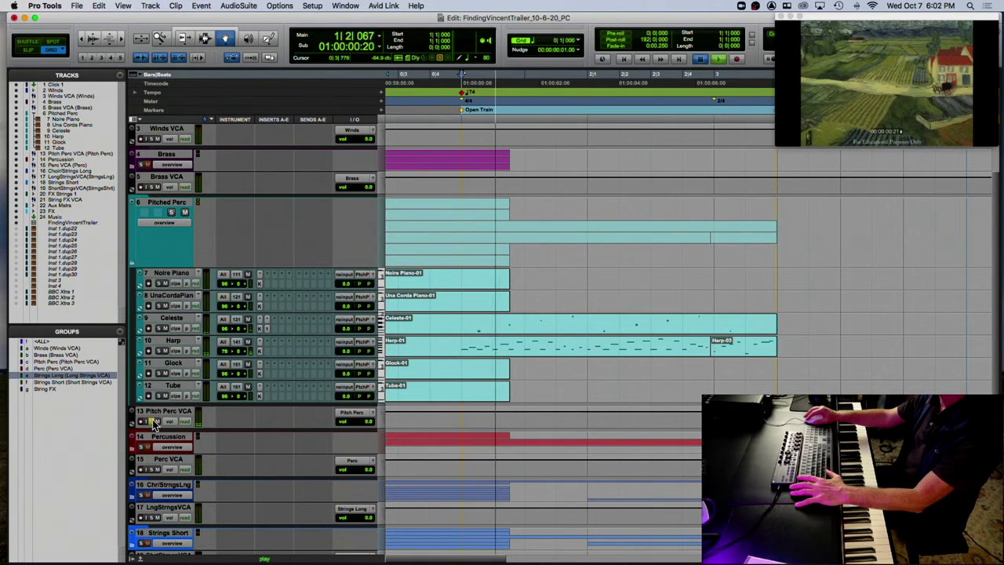
key(space)
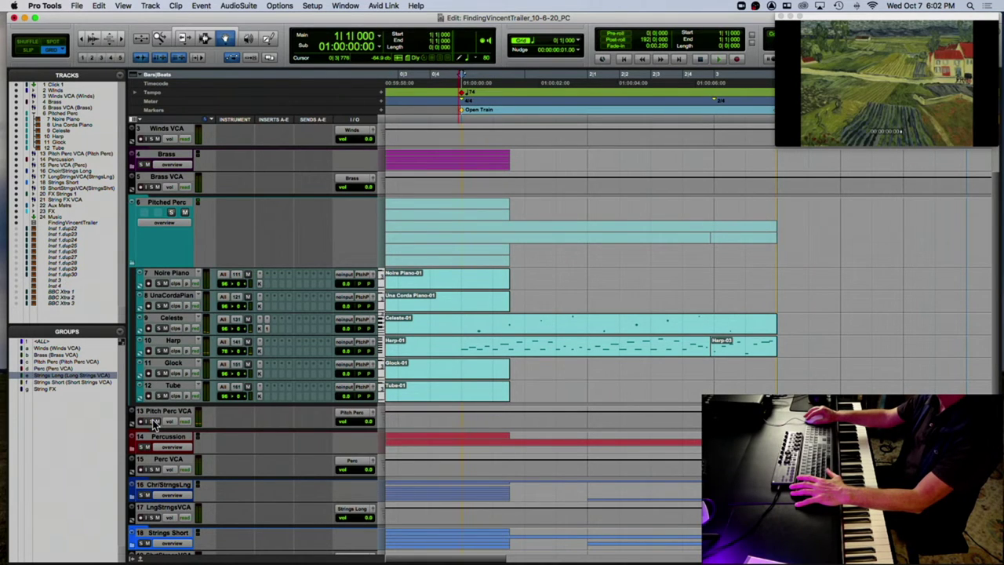
Audition individual pitched percussion tracks from bar 1, soloing Tube and then Harp together with Celeste.
key(space)
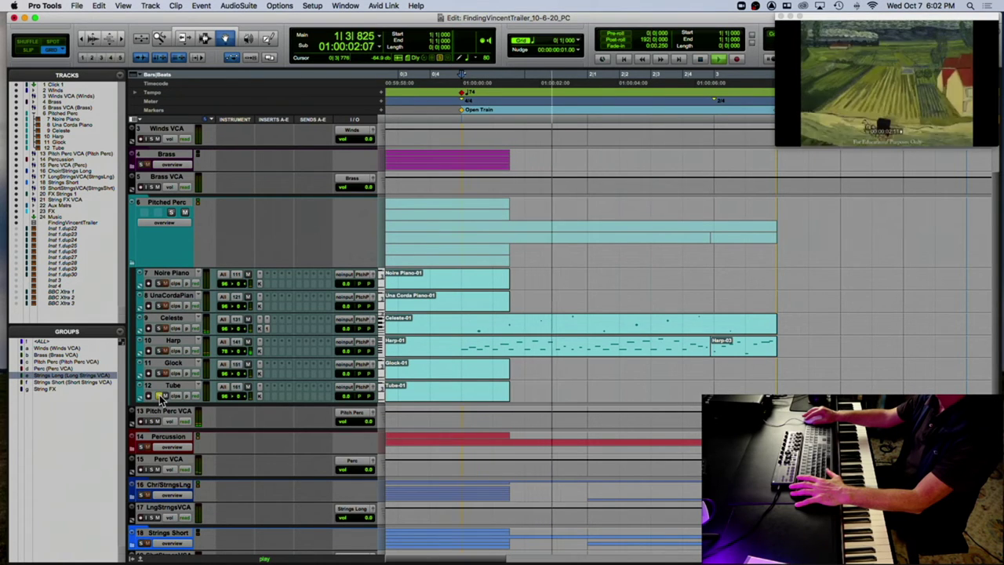
key(space)
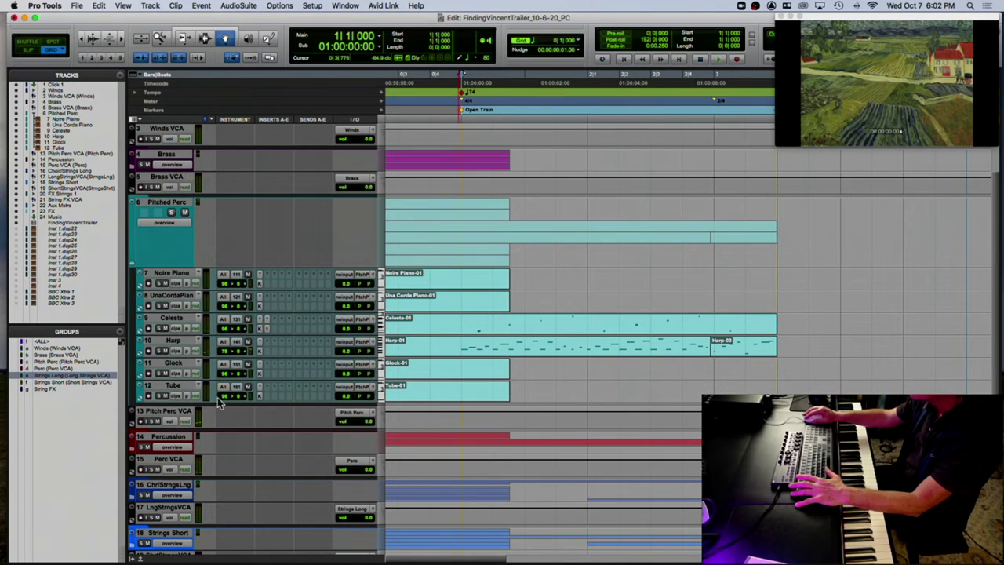
key(space)
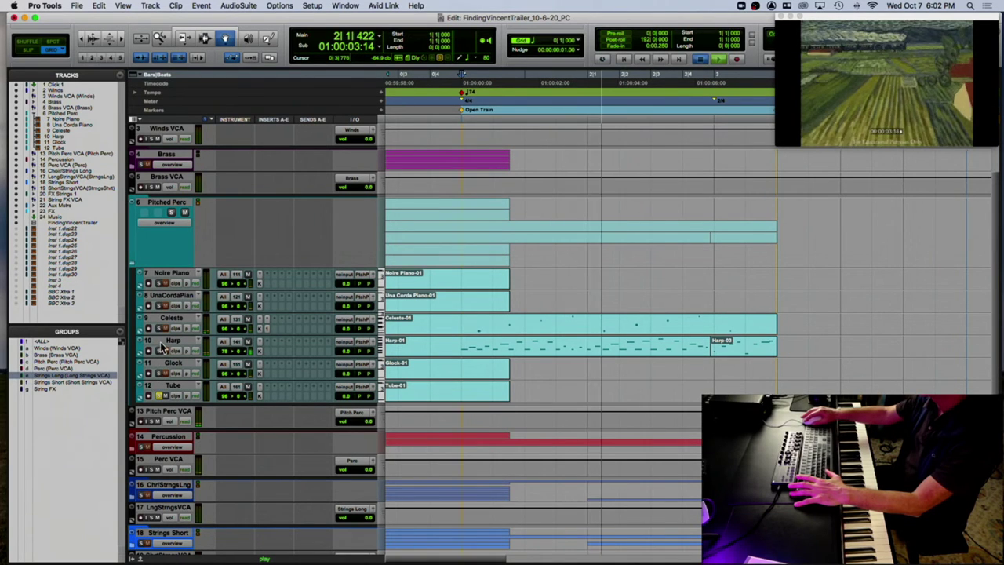
key(space)
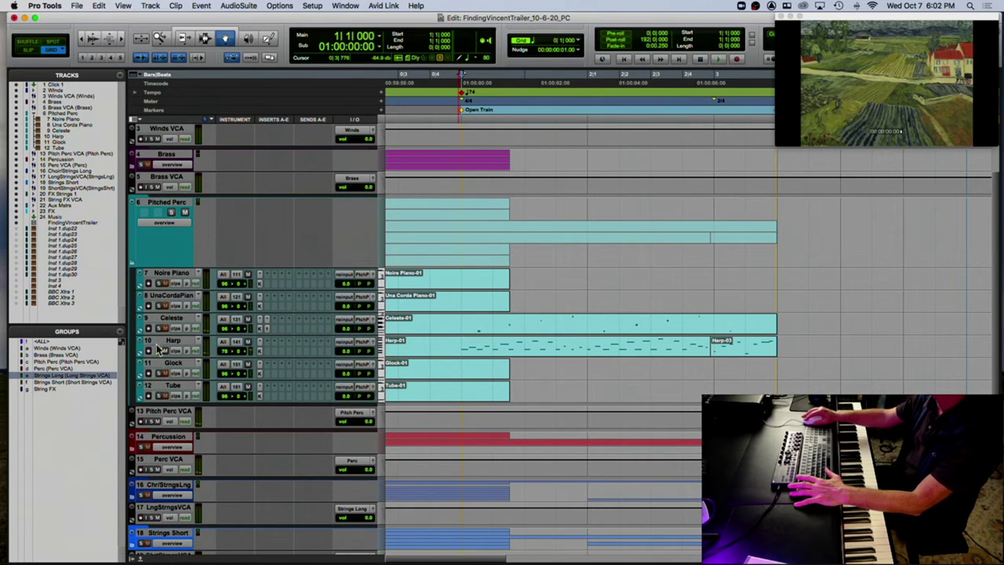
key(space)
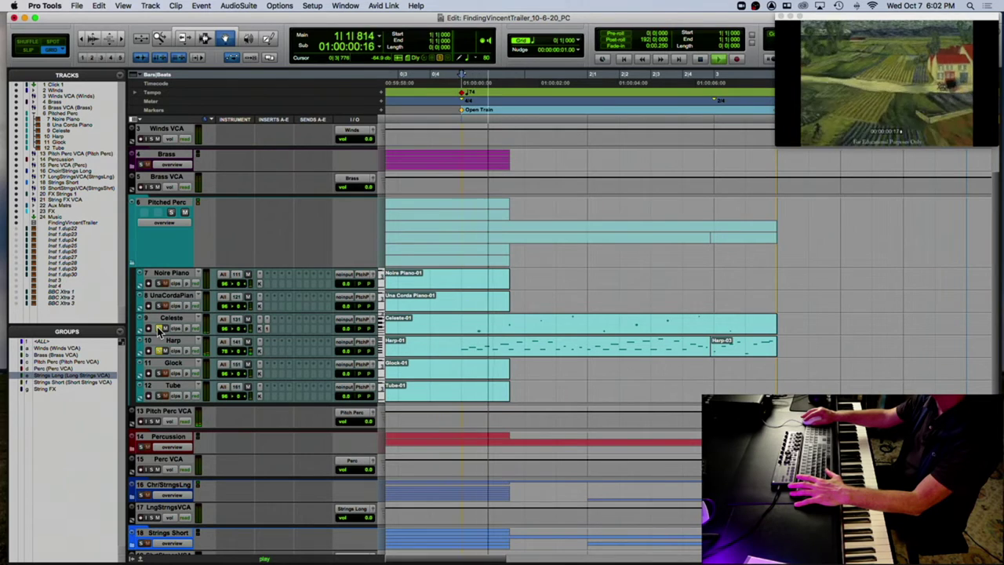
key(space)
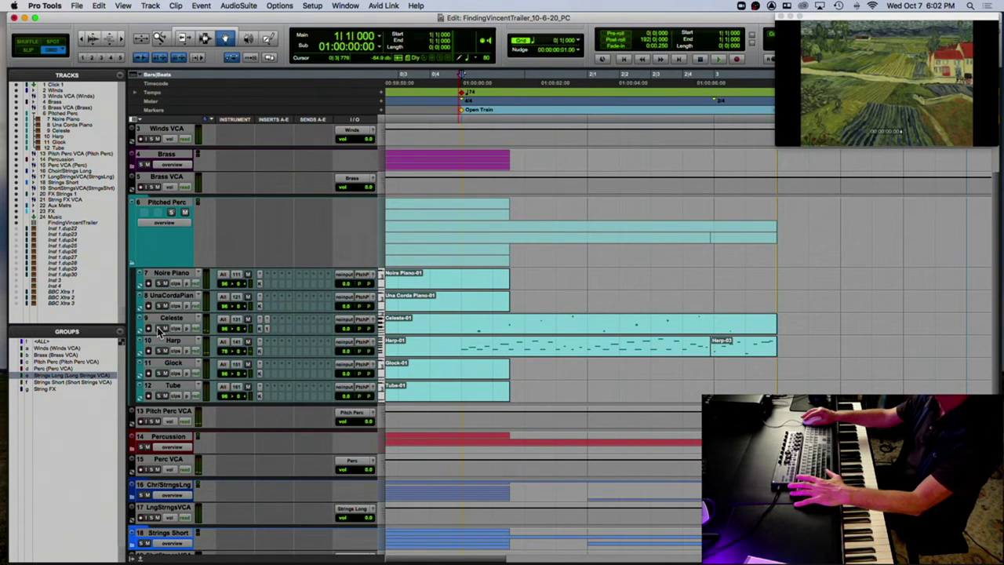
Enlarge the Aux Mstrs folder track and open it to show the section master tracks.
scroll(271, 354, down, 5)
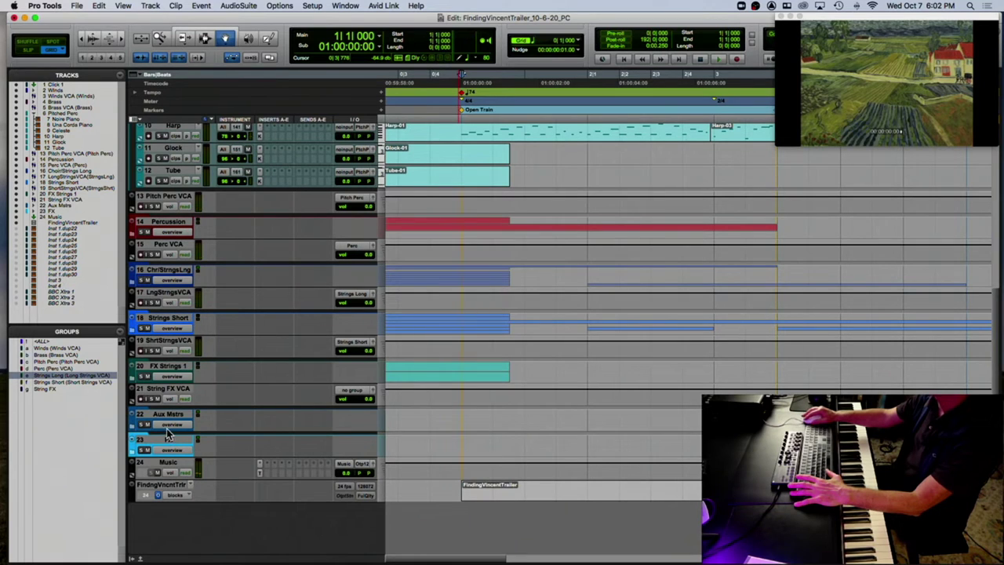
drag(166, 432, 149, 457)
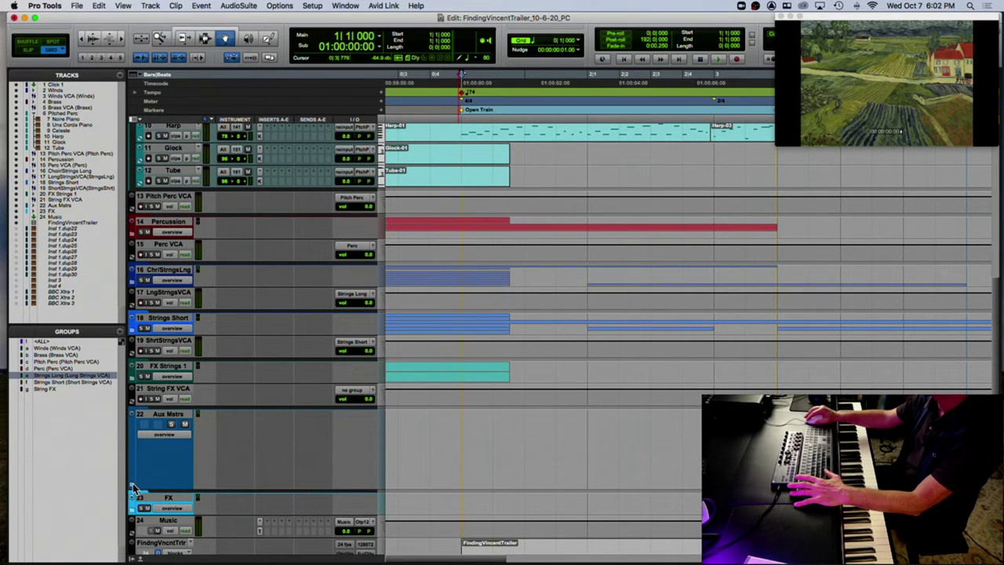
click(135, 487)
scroll(164, 486, down, 2)
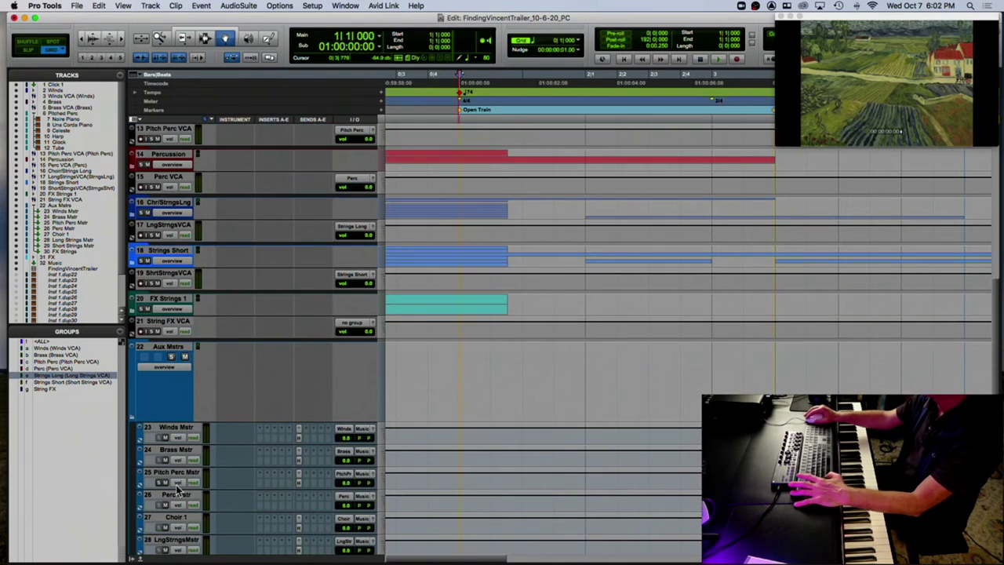
Play the opening from bar 1 with the Pitch Perc VCA soloed, and compare it with the Celeste soloed.
scroll(223, 447, up, 10)
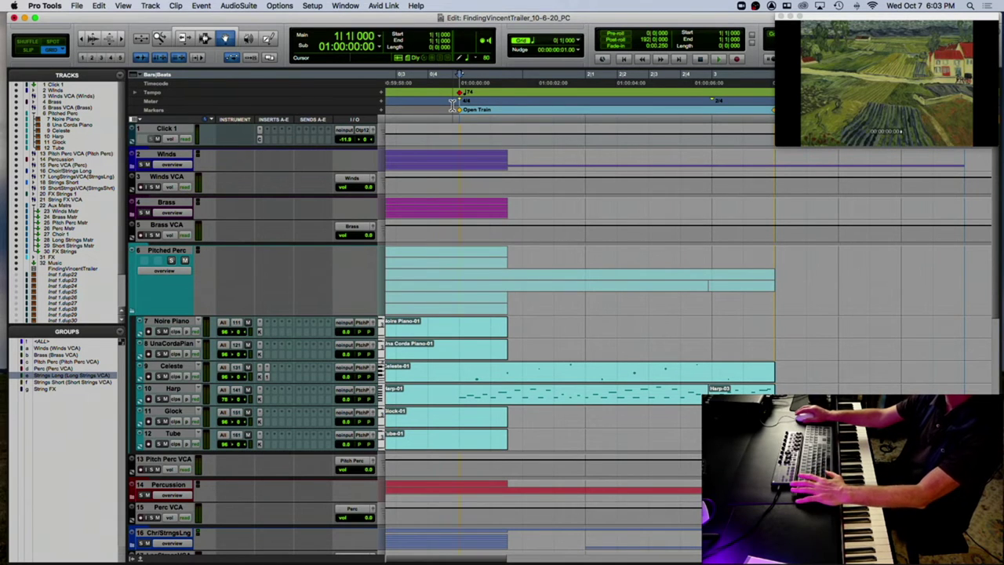
key(space)
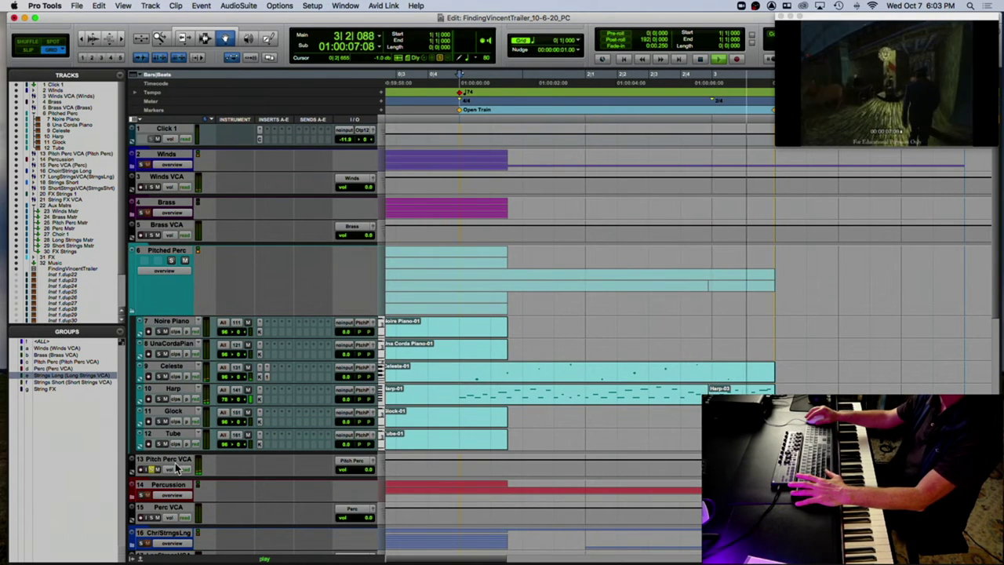
key(space)
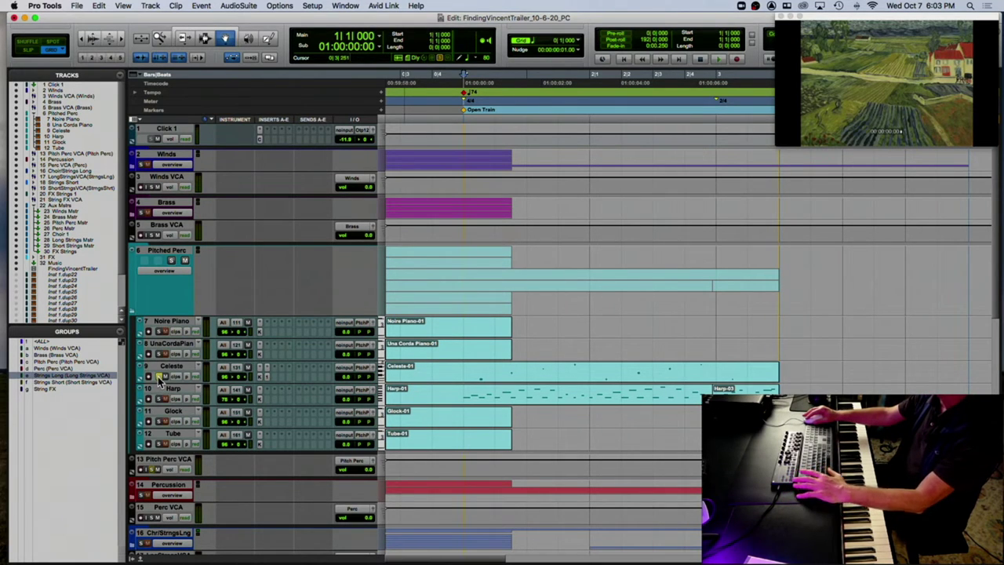
key(space)
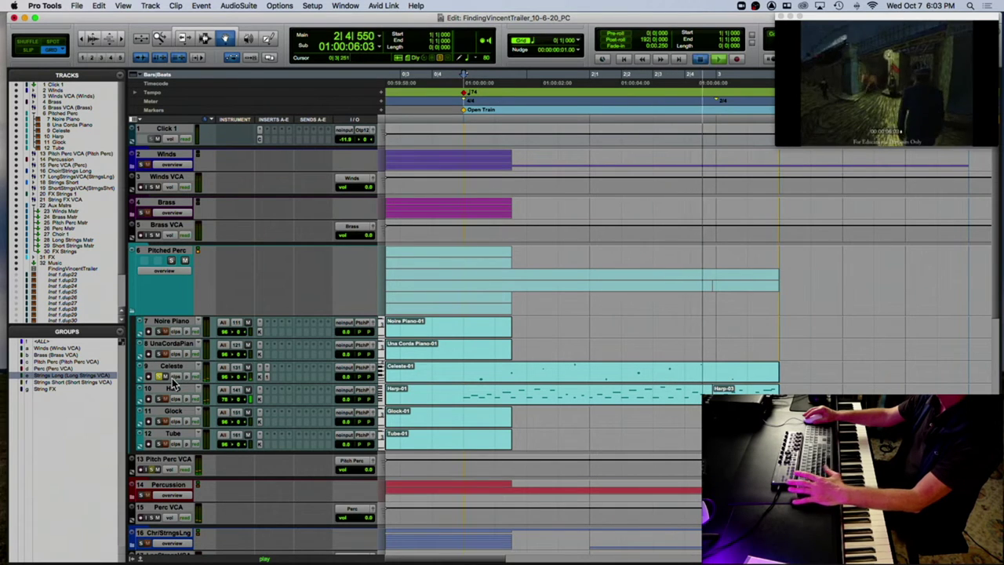
key(space)
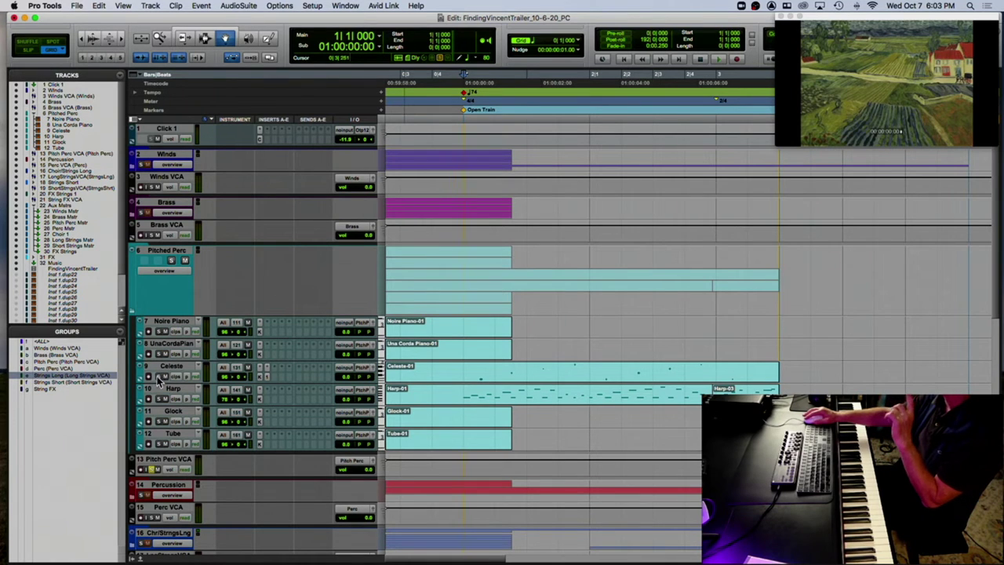
key(space)
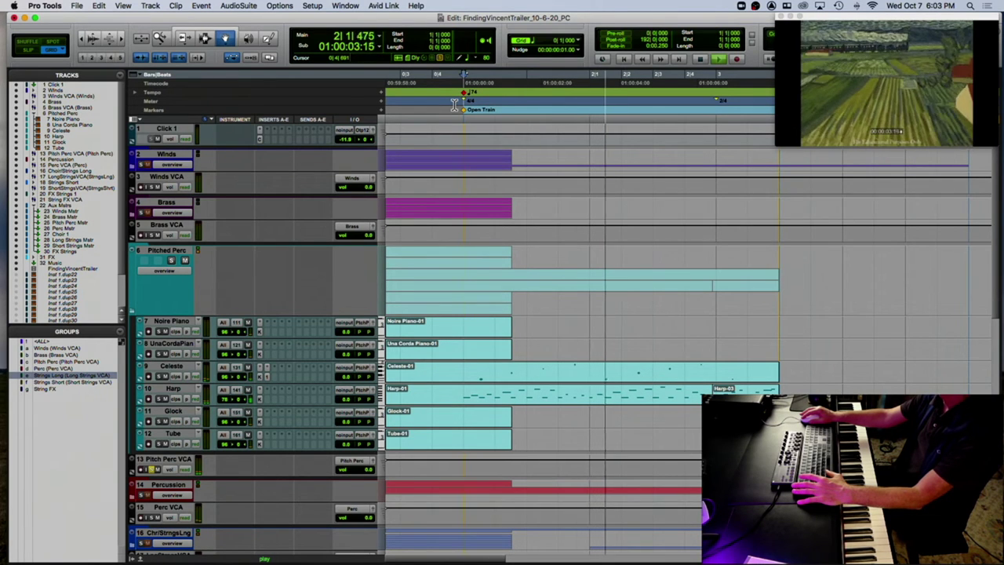
key(space)
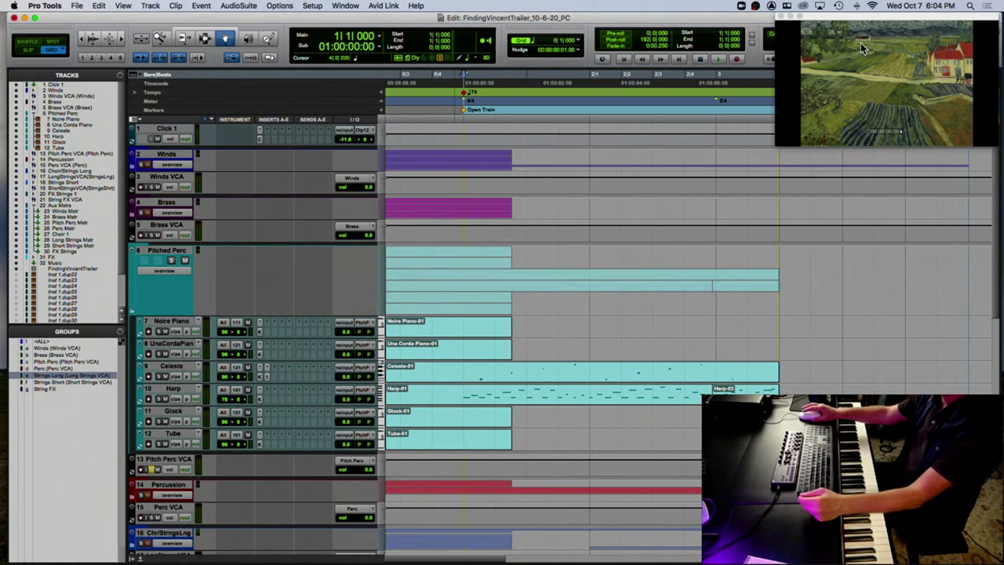
Enlarge the Strings Short folder track, and open both it and the Choir/Strings Long folder to show their tracks.
scroll(683, 147, down, 3)
scroll(675, 165, down, 2)
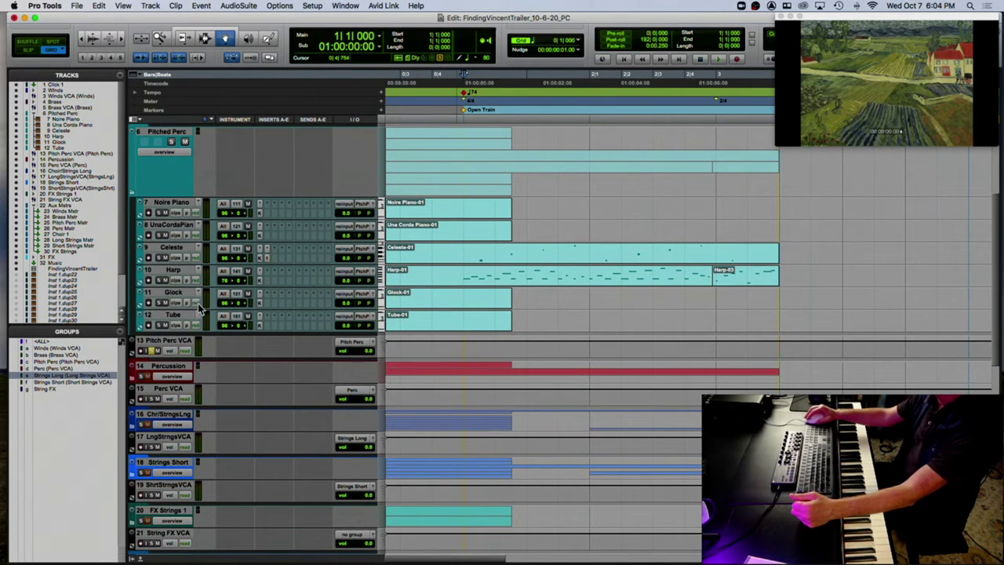
scroll(257, 269, down, 6)
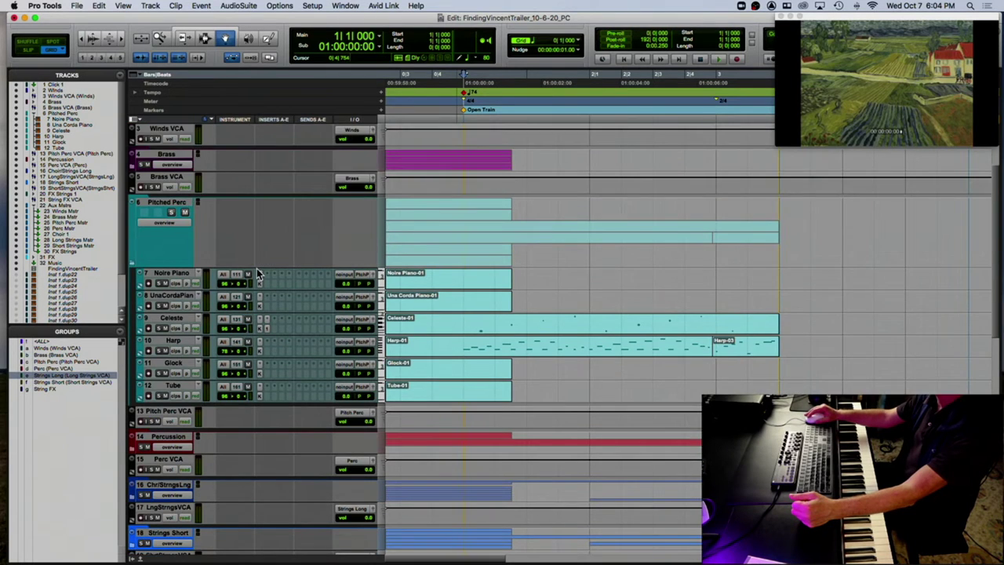
scroll(256, 268, down, 1)
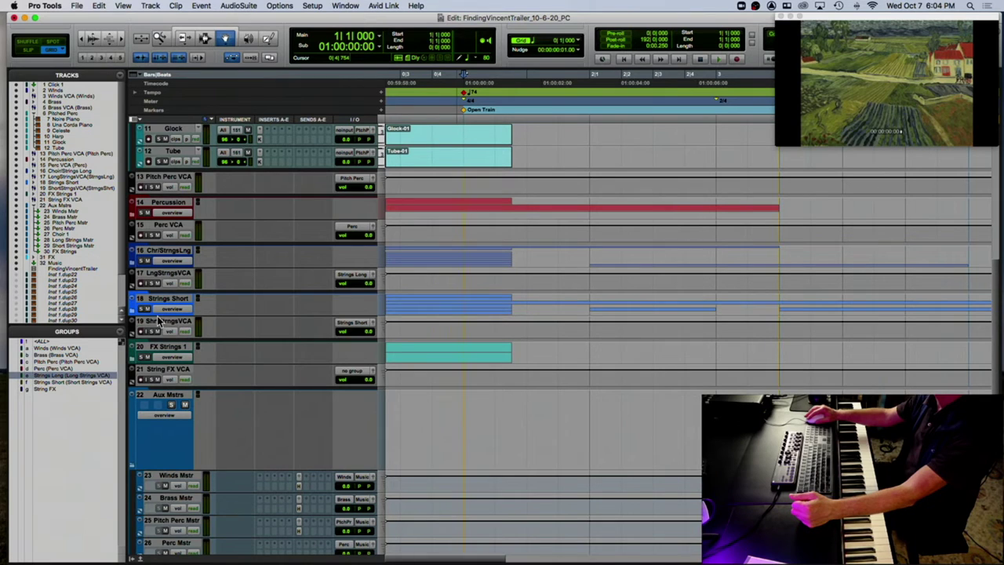
drag(157, 315, 149, 375)
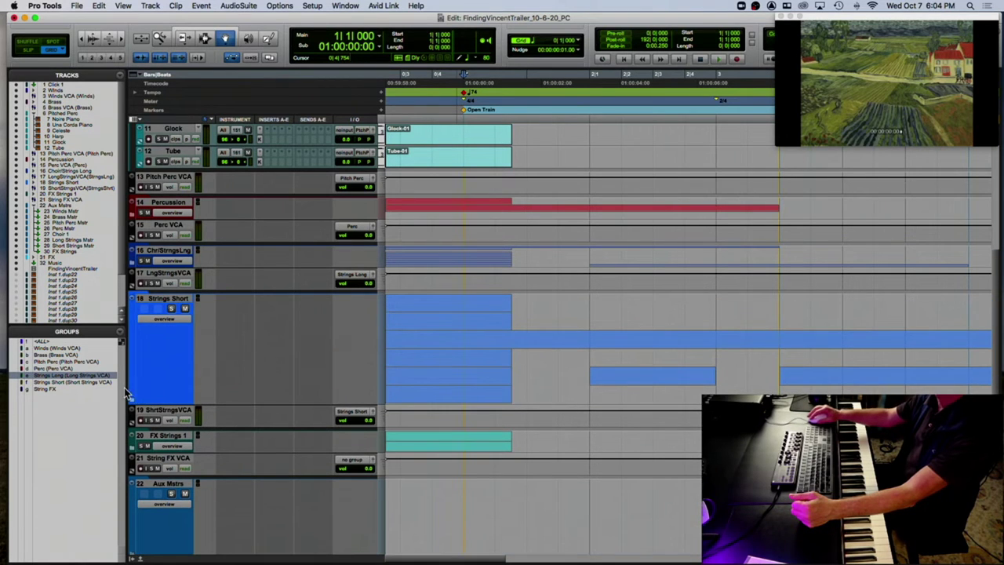
click(141, 298)
click(135, 264)
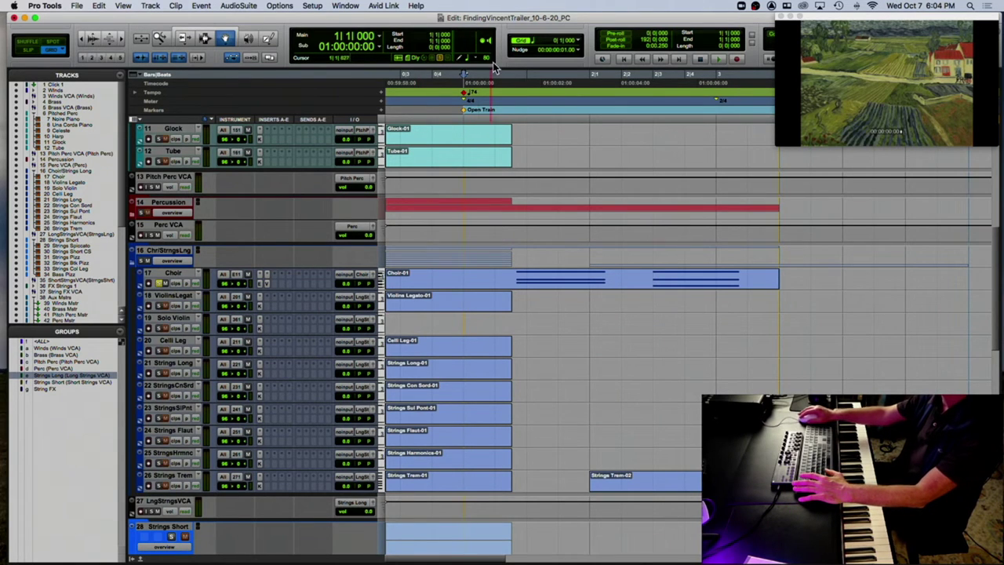
Audition the soloed Choir part from bar 1, and open its clip in the docked MIDI editor with the cursor at 1|2|000.
key(space)
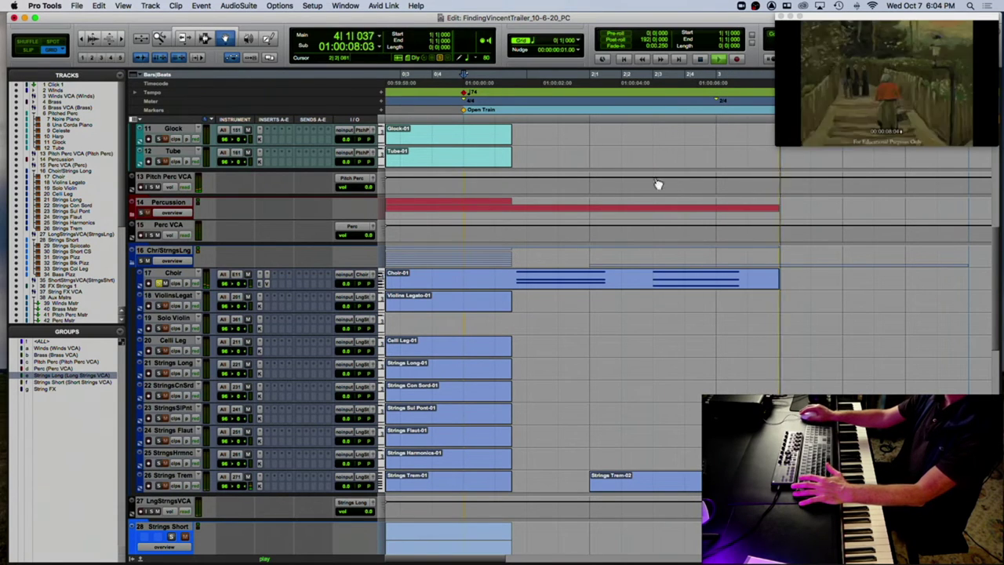
key(space)
click(554, 281)
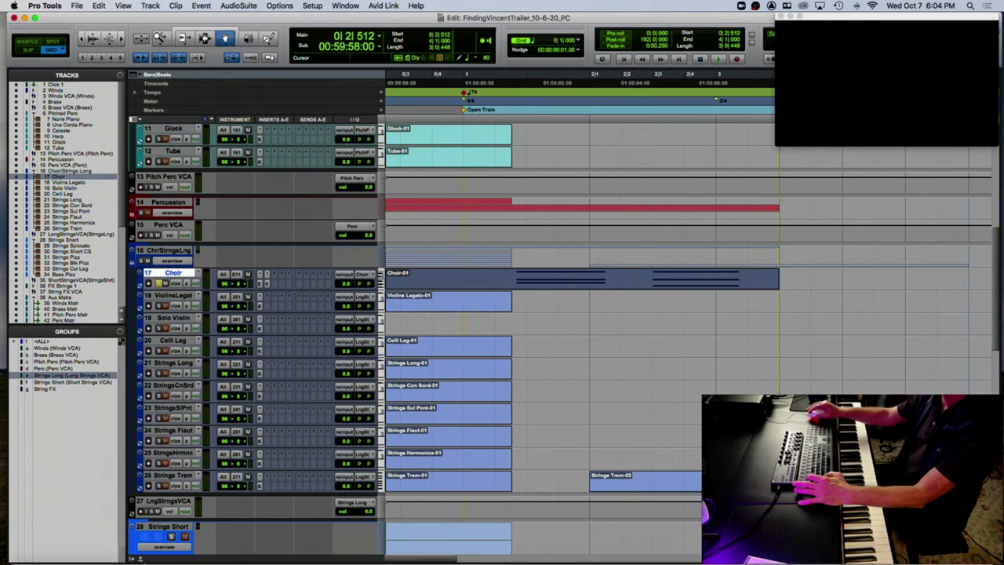
click(141, 559)
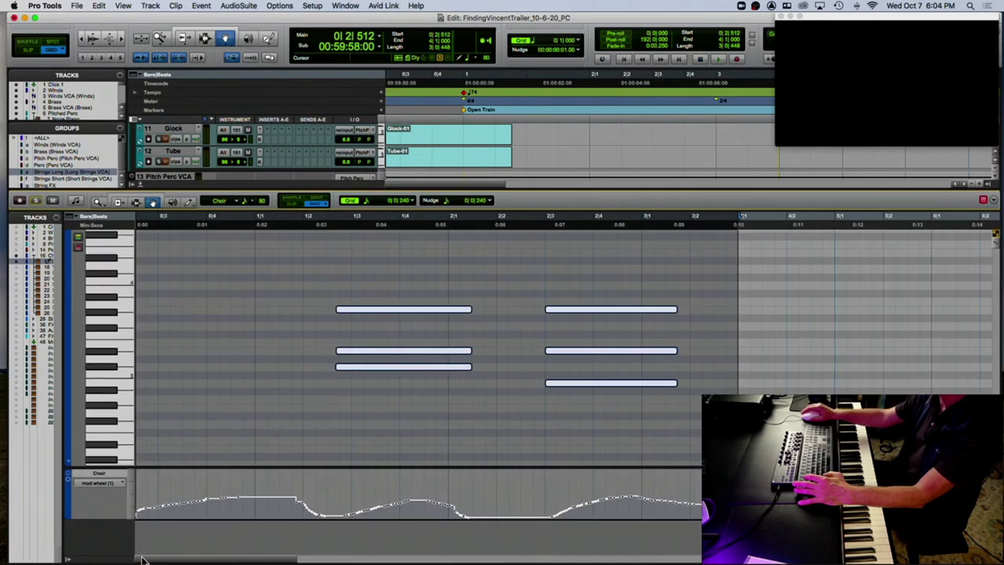
click(299, 225)
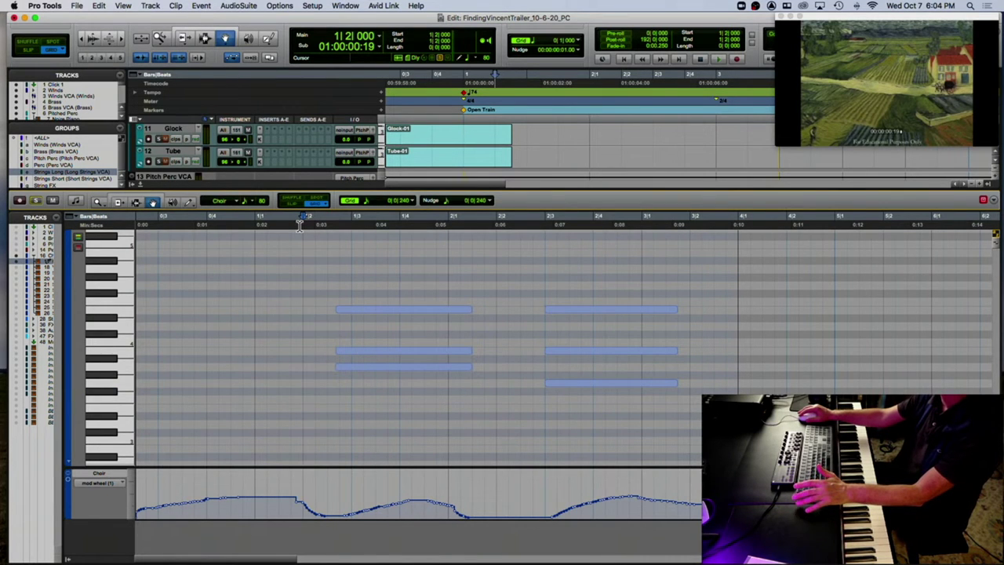
Switch the MIDI editor to the Pencil tool and inspect the controllers available for the Choir's mod wheel lane.
scroll(306, 408, right, 3)
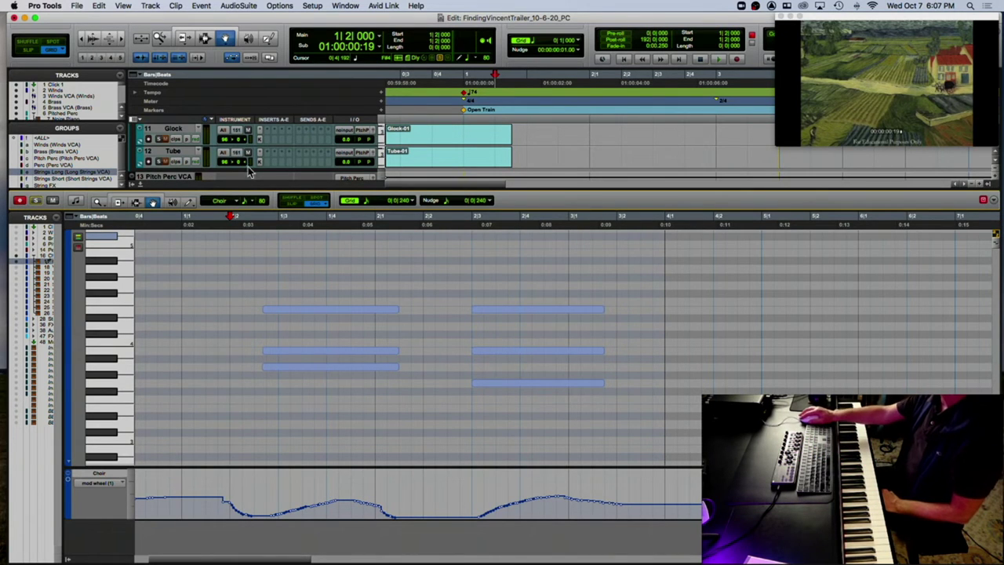
click(190, 202)
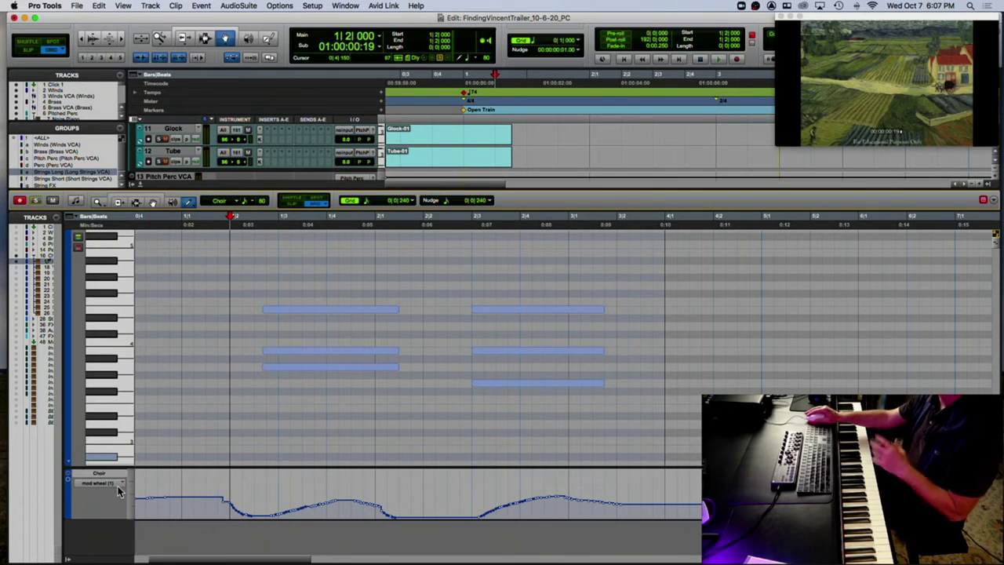
click(75, 479)
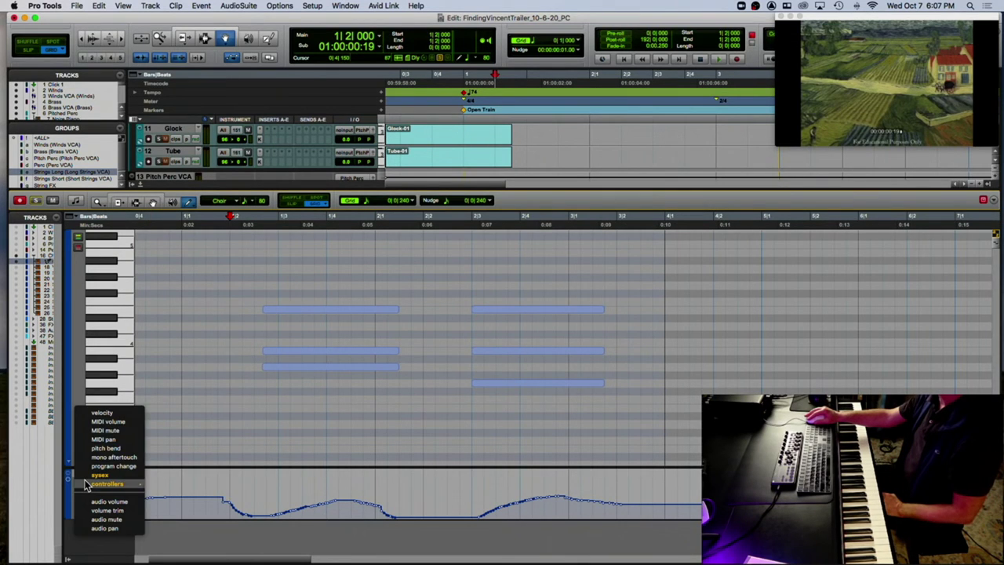
mouse_move(137, 488)
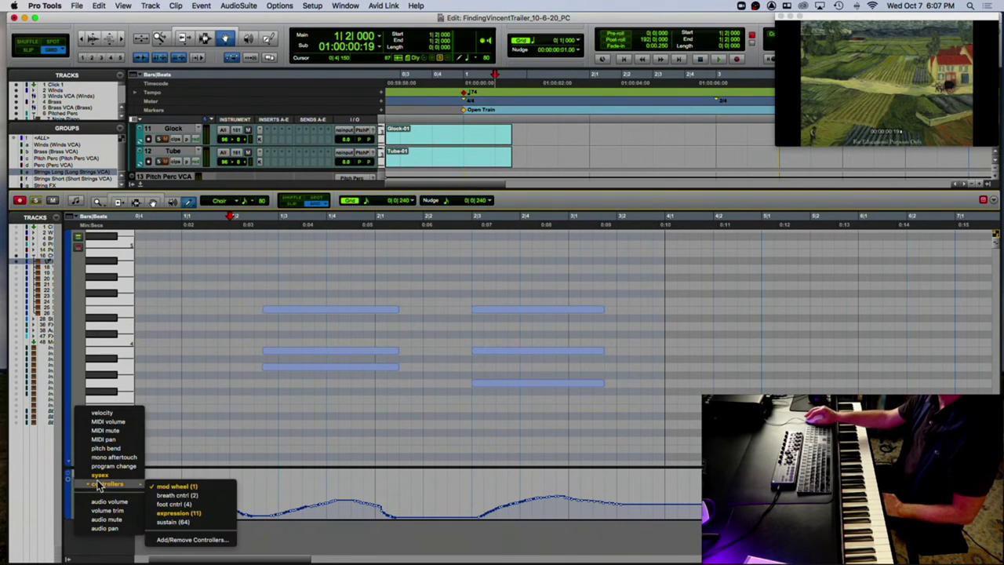
click(206, 441)
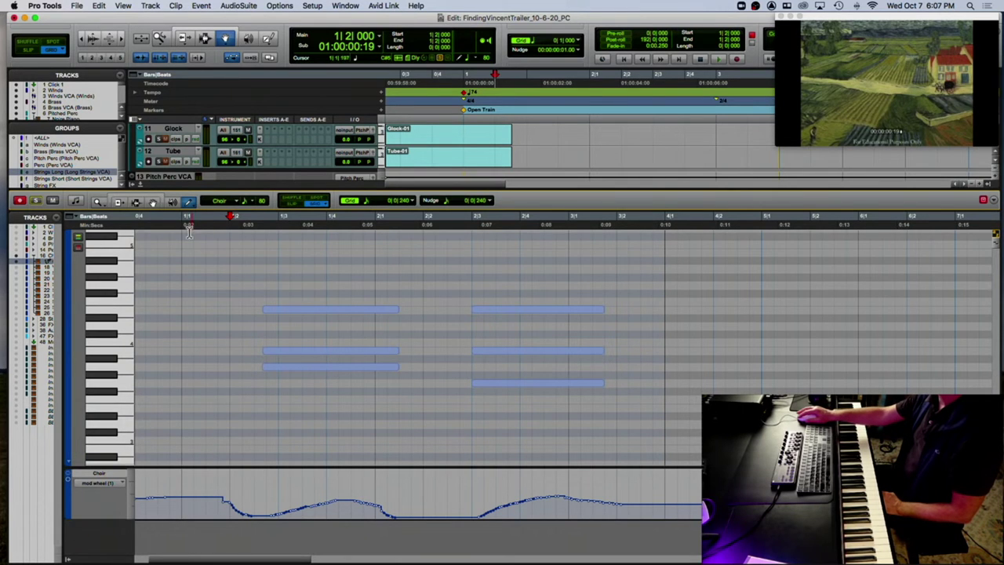
Close the docked MIDI editor, and audition the opening from bar 2 with the Strings Pizz track soloed.
mouse_move(264, 512)
mouse_down()
mouse_move(338, 503)
mouse_move(386, 510)
mouse_up()
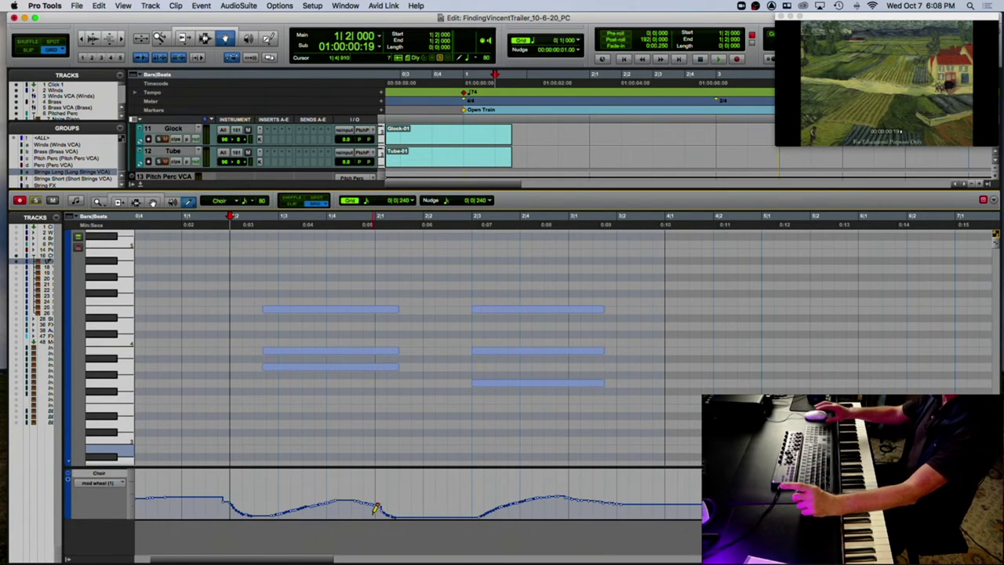
click(142, 188)
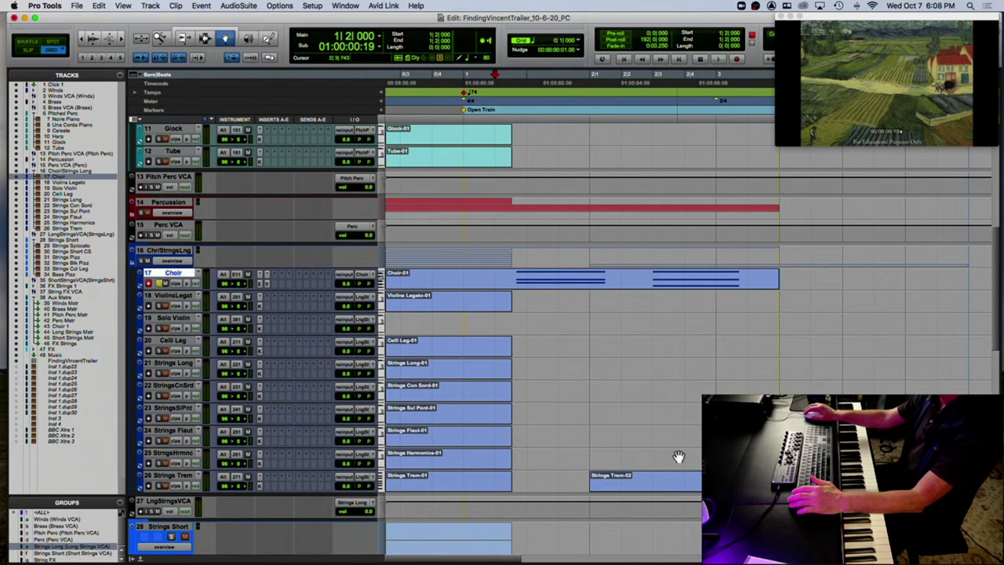
scroll(561, 481, down, 5)
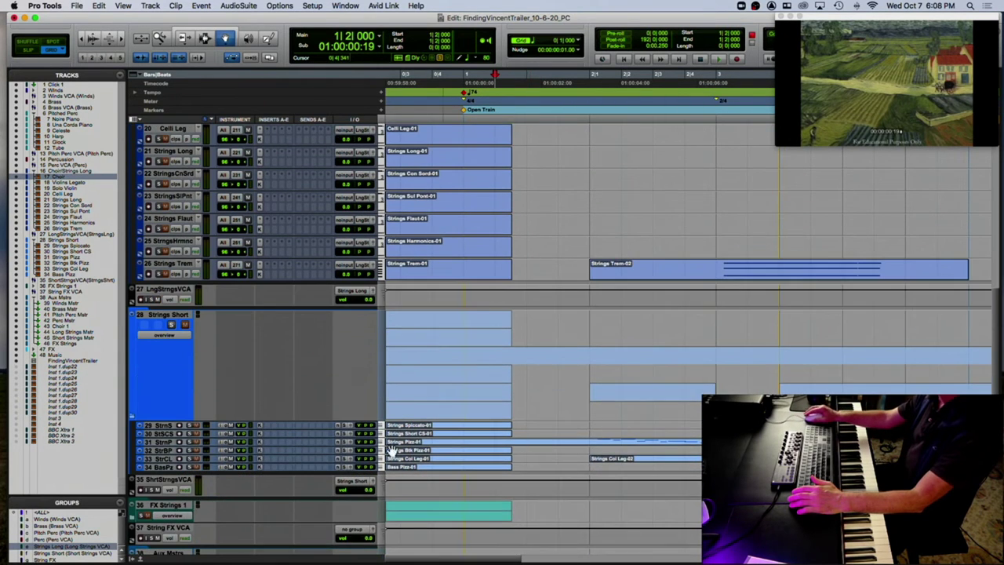
click(191, 443)
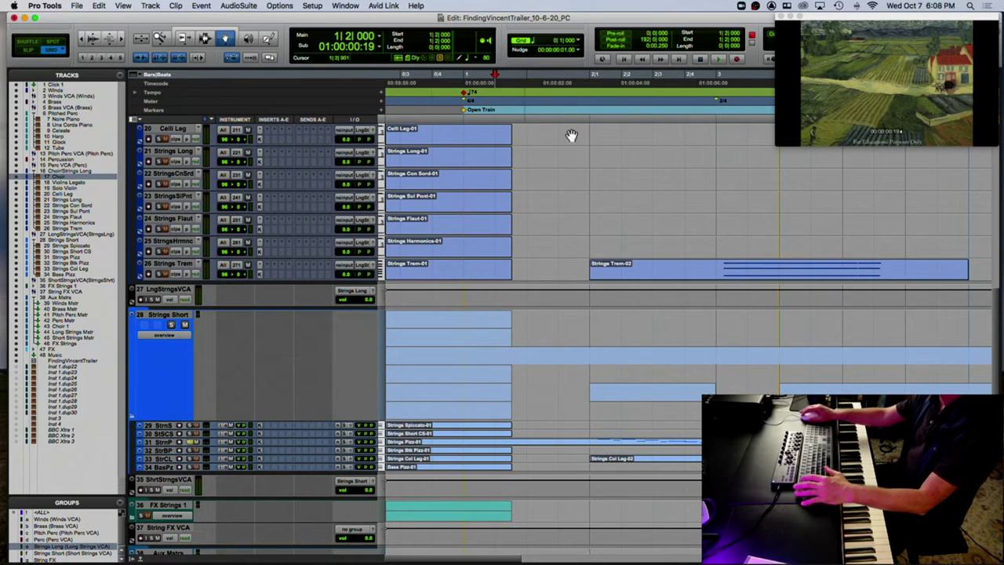
click(592, 95)
key(space)
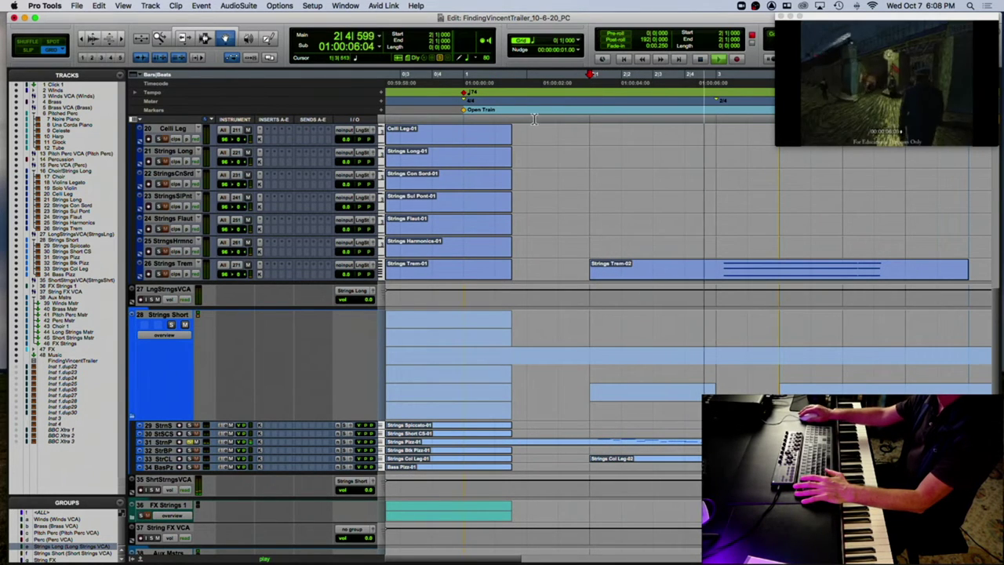
key(space)
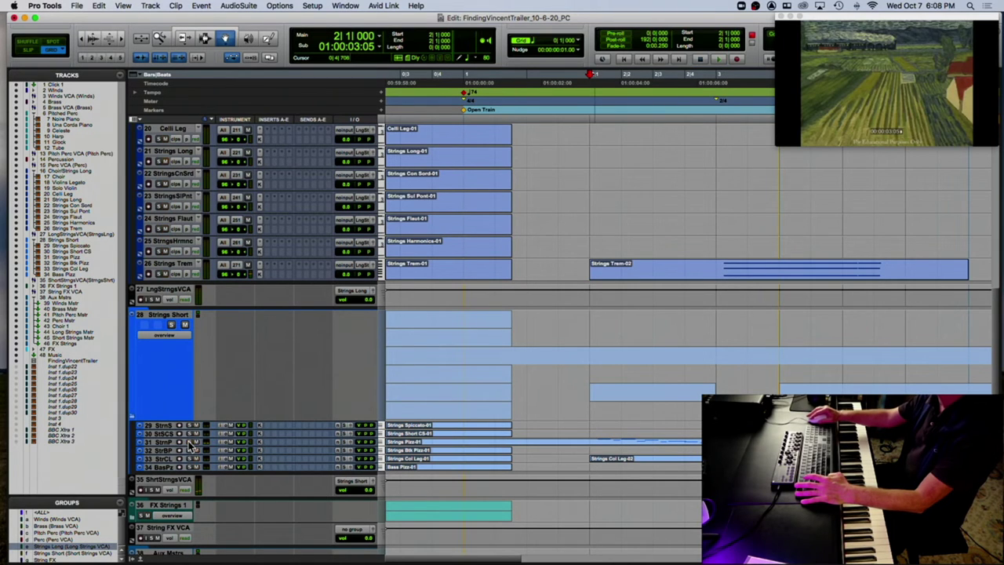
Return the cursor to bar 1, and enlarge and open the Winds folder track to show its tracks.
click(457, 98)
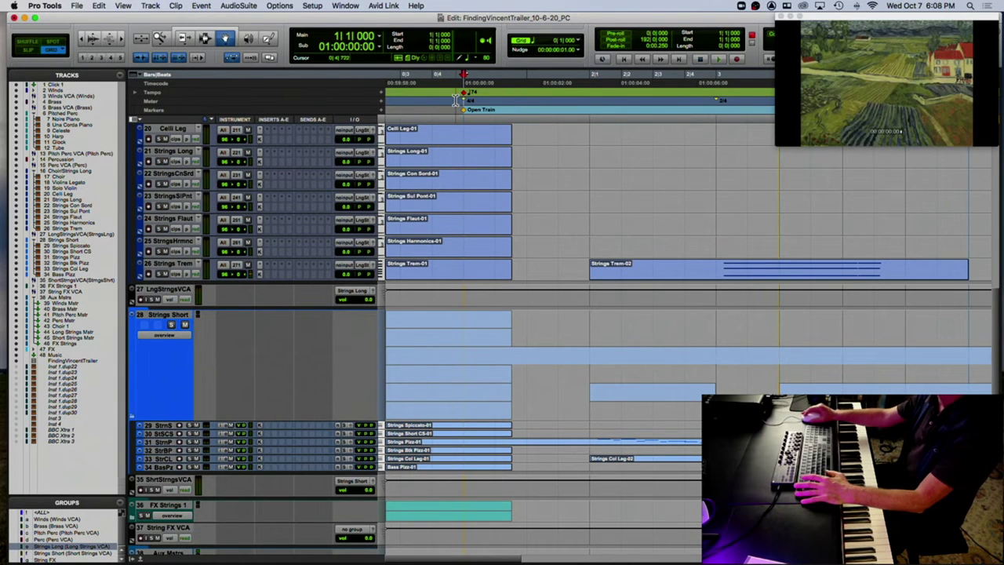
scroll(535, 149, up, 15)
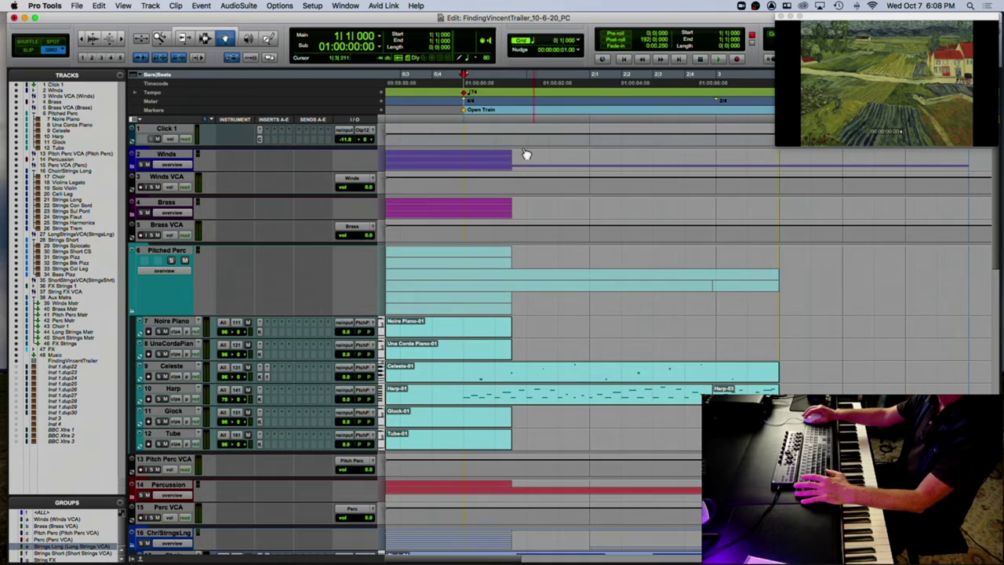
drag(141, 170, 146, 210)
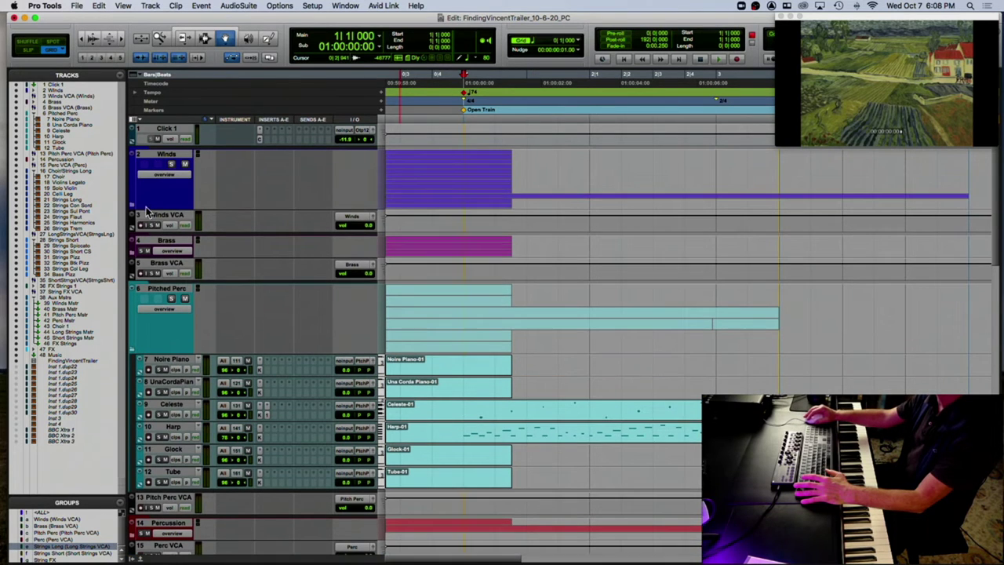
click(134, 207)
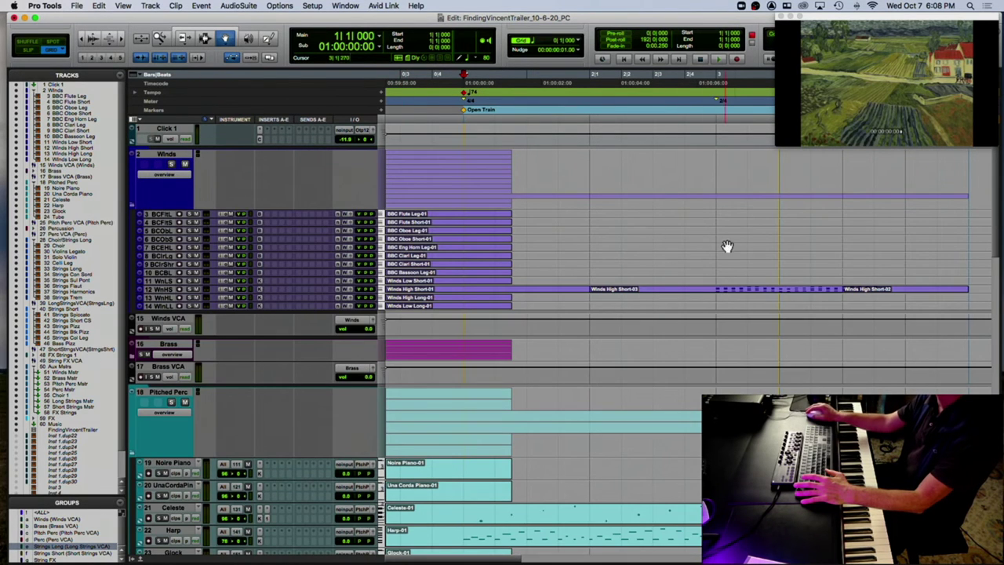
Play from bar 3 with the Winds VCA soloed, replay it with the solo off, and return to bar 1.
click(718, 116)
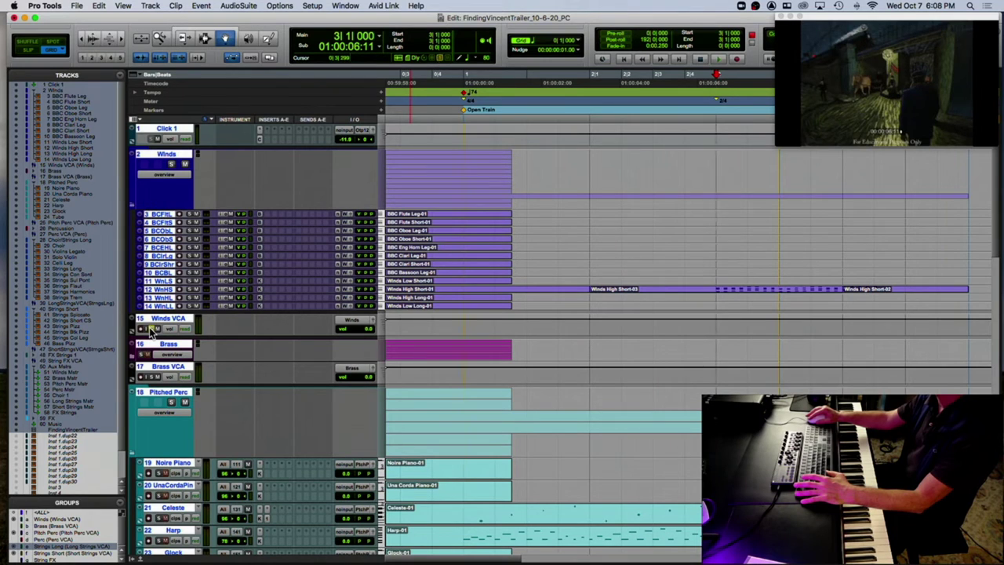
key(space)
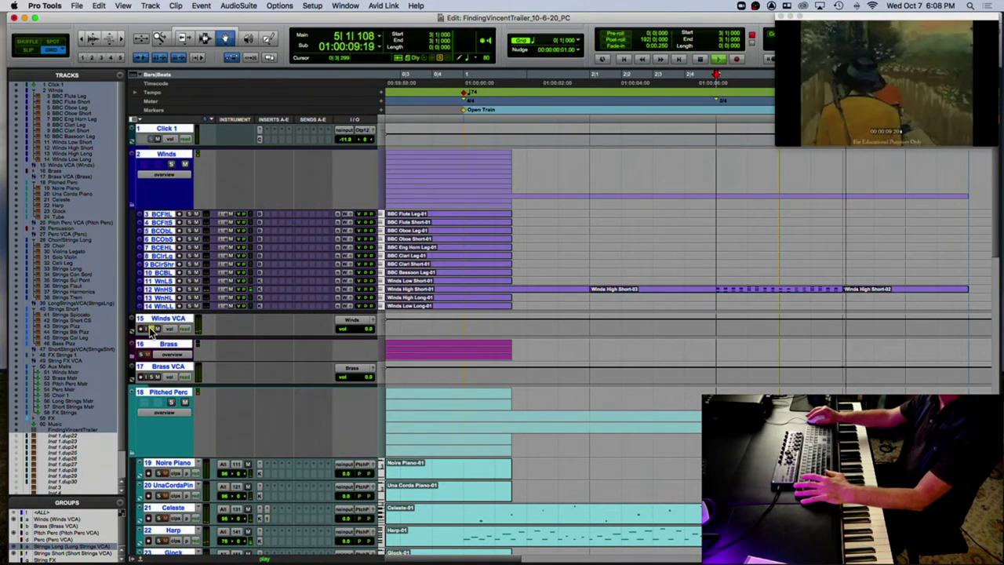
key(space)
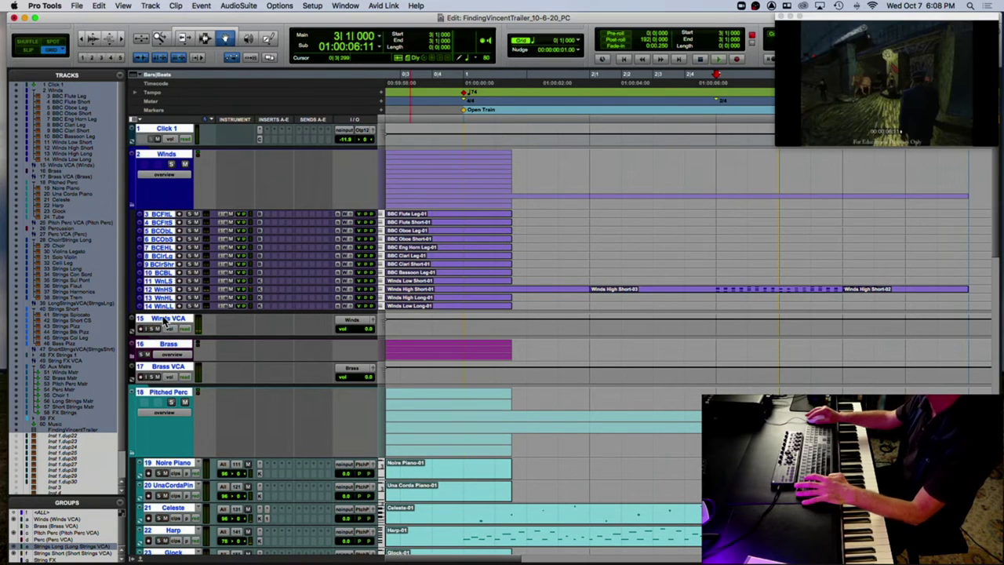
key(space)
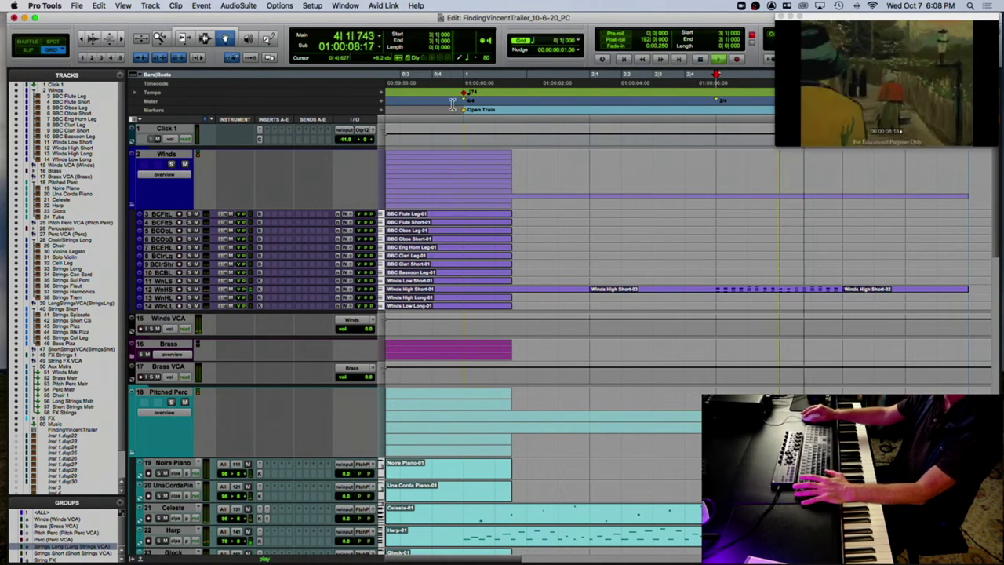
key(Return)
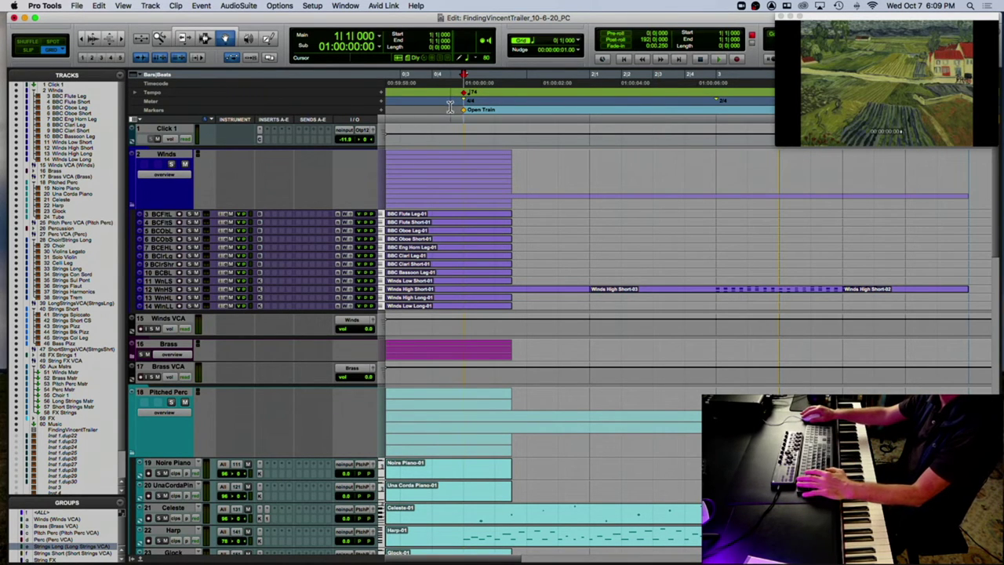
Play the full arrangement from bar 1 through the start of bar 7 while reviewing the tracks, and stop playback.
key(space)
key(r)
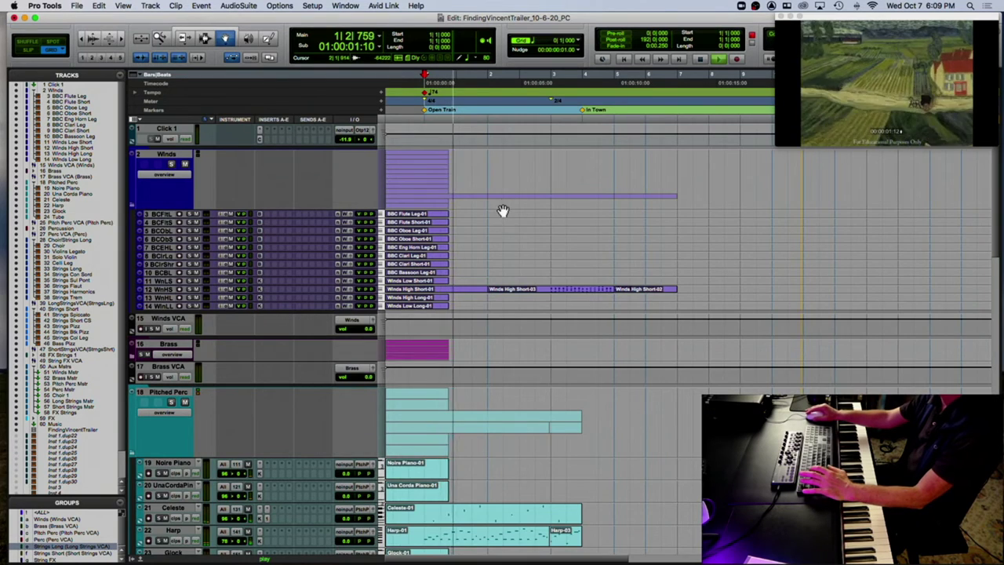
scroll(503, 210, down, 6)
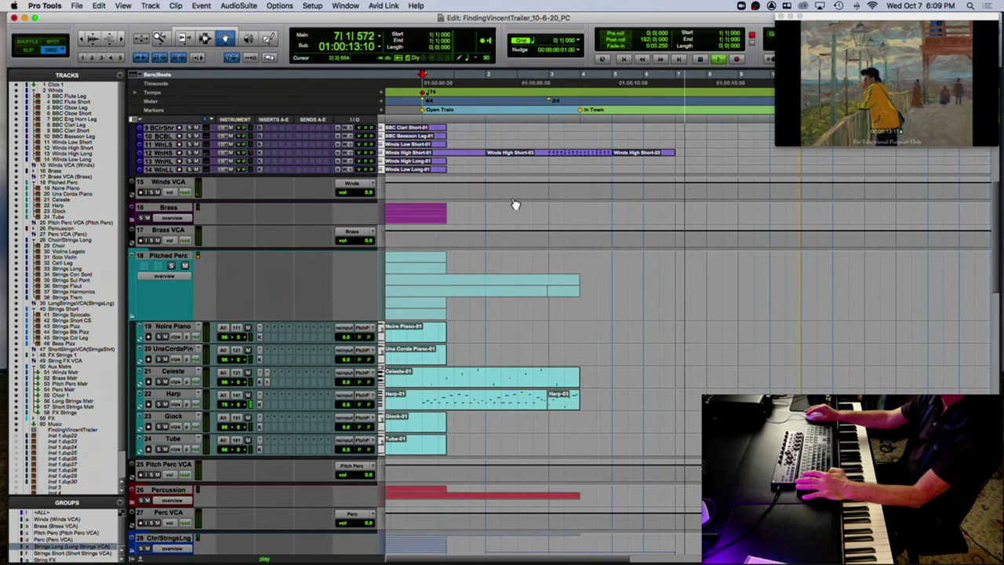
key(space)
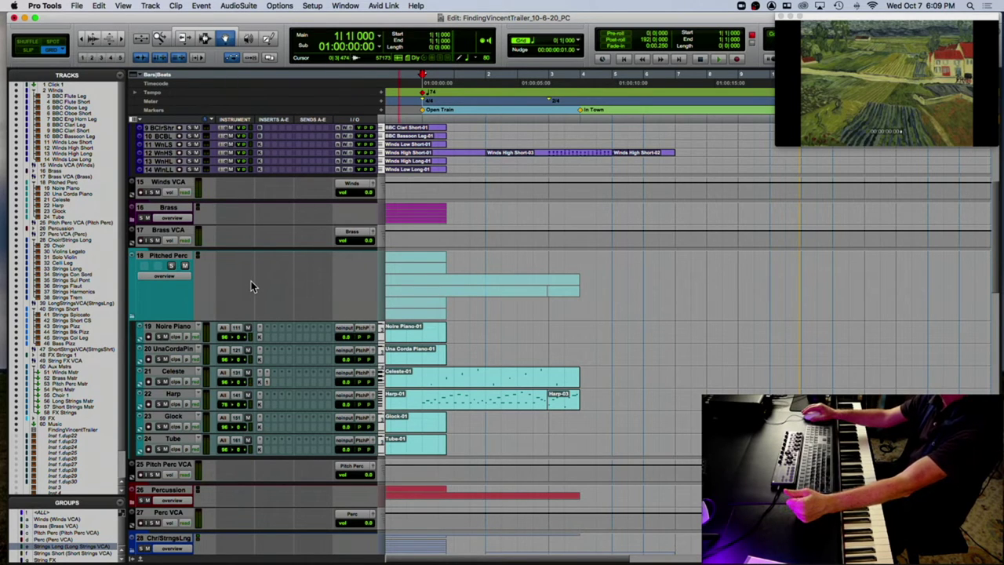
Reduce the height of the Pitched Perc folder track, and replay the opening from bar 1.
drag(213, 322, 226, 280)
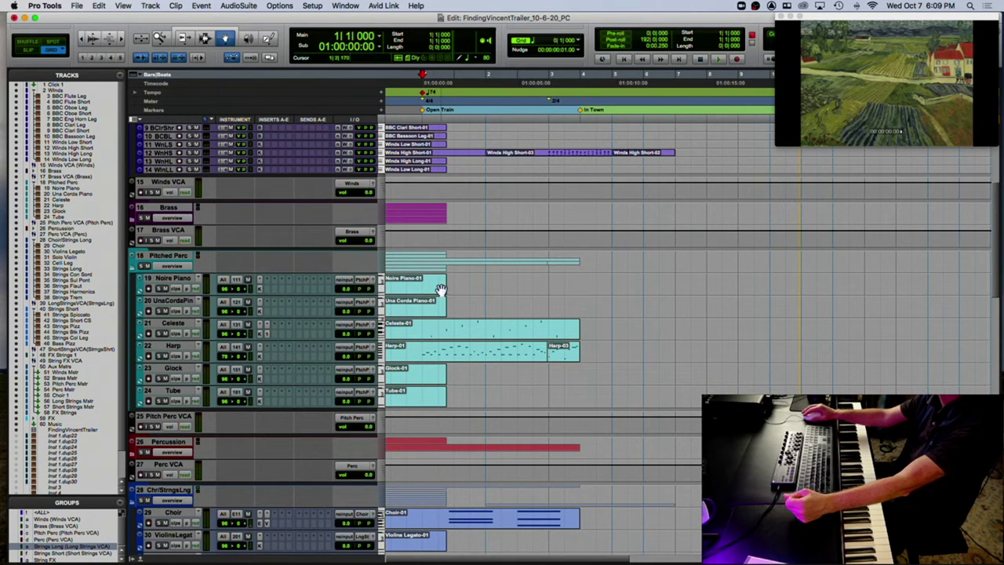
scroll(562, 254, up, 2)
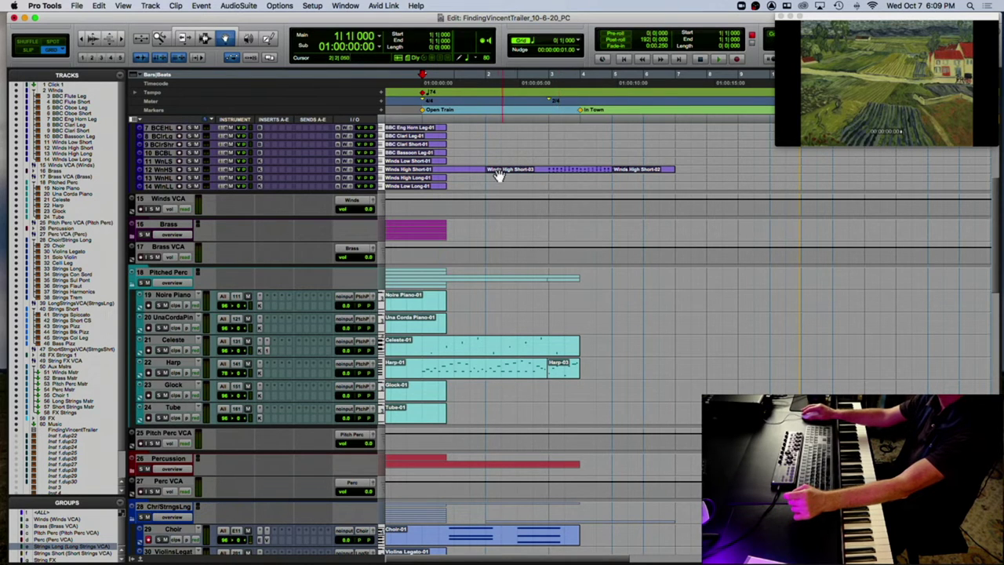
key(space)
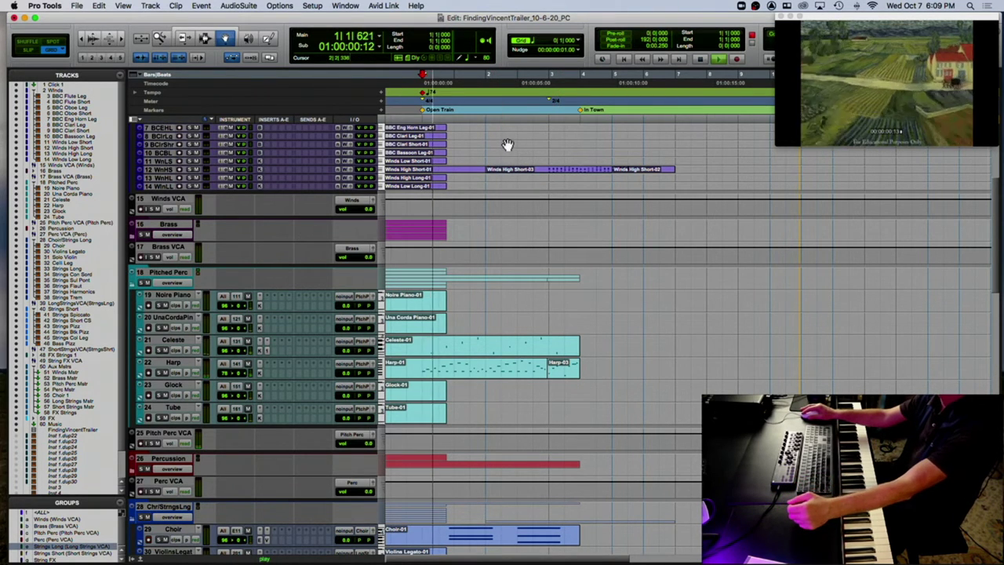
scroll(497, 151, down, 2)
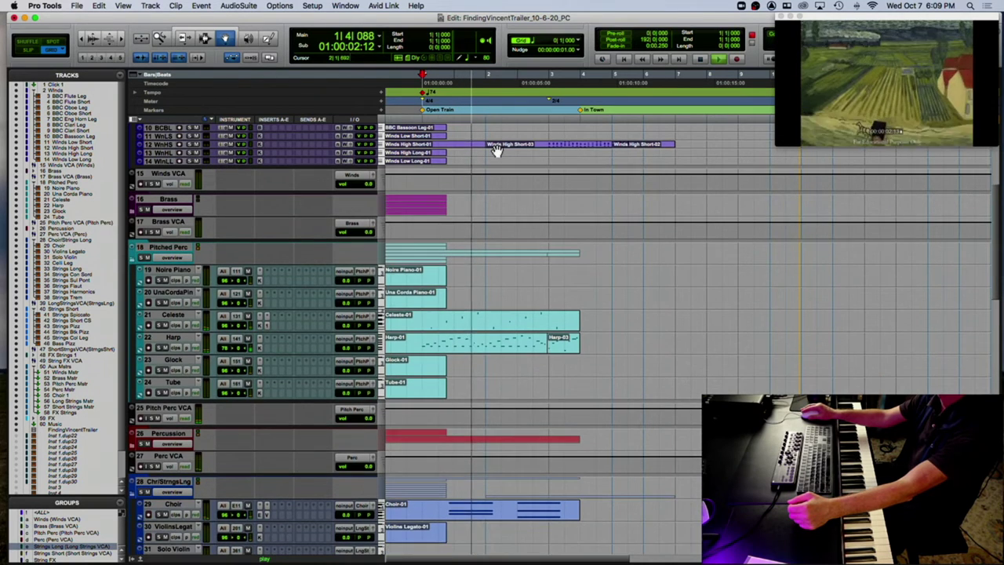
scroll(497, 151, down, 5)
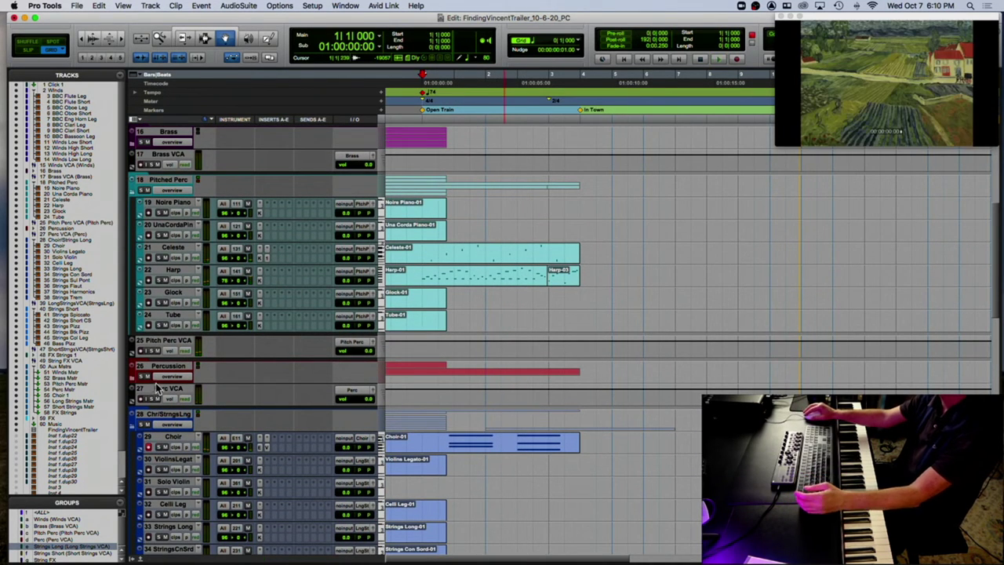
Enlarge and open the Percussion folder track, and play the opening from bar 1, soloing the Celeste.
drag(155, 384, 153, 427)
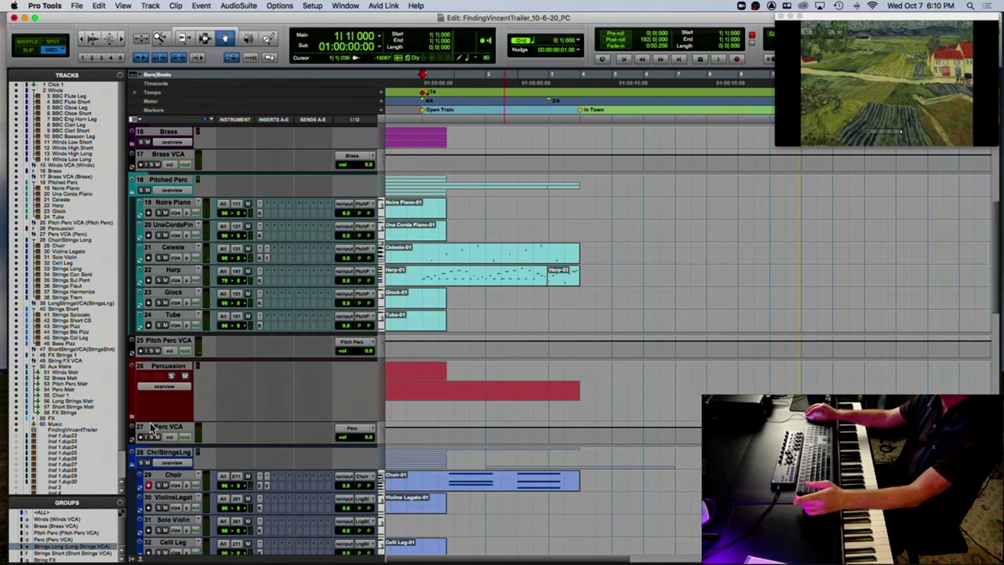
click(132, 418)
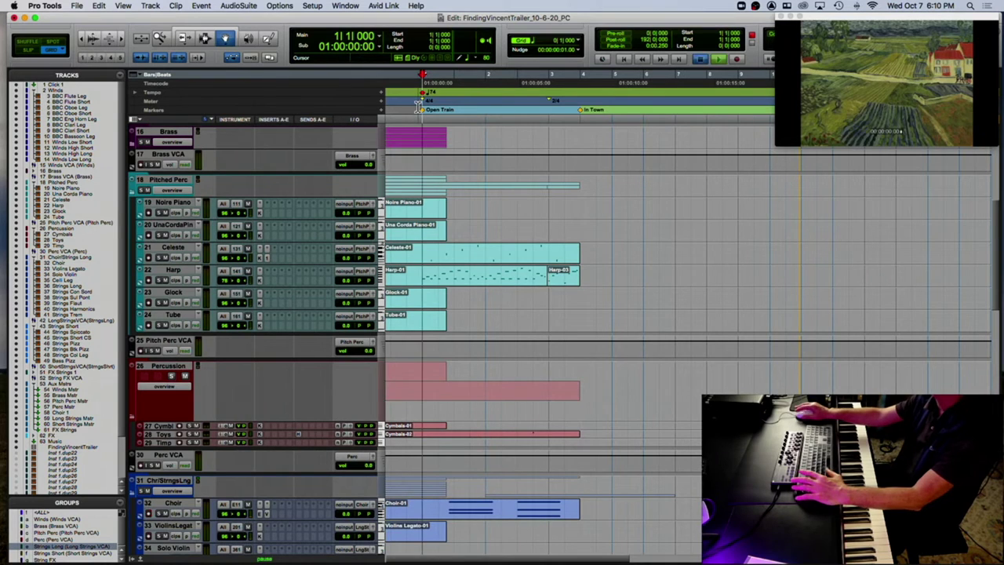
key(space)
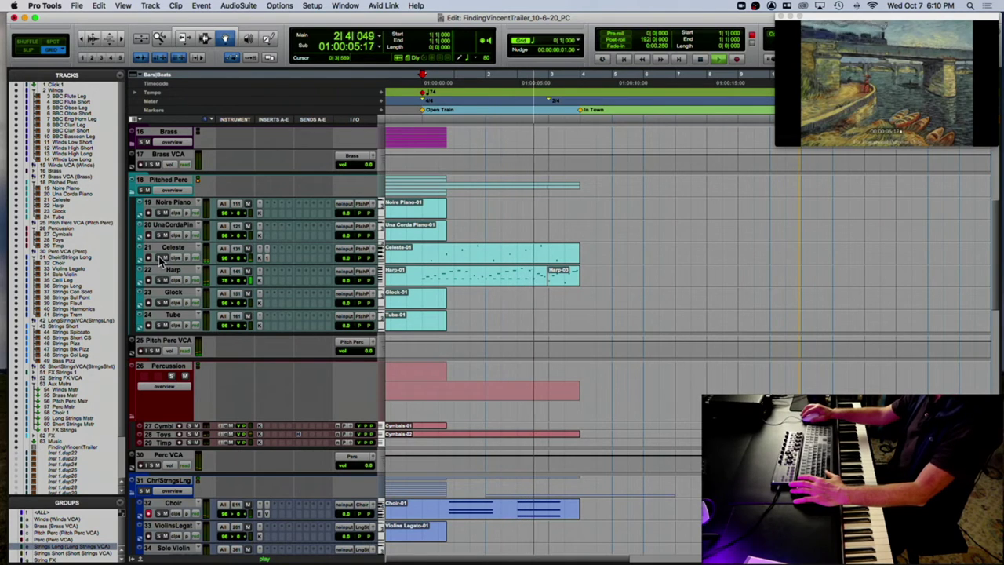
key(space)
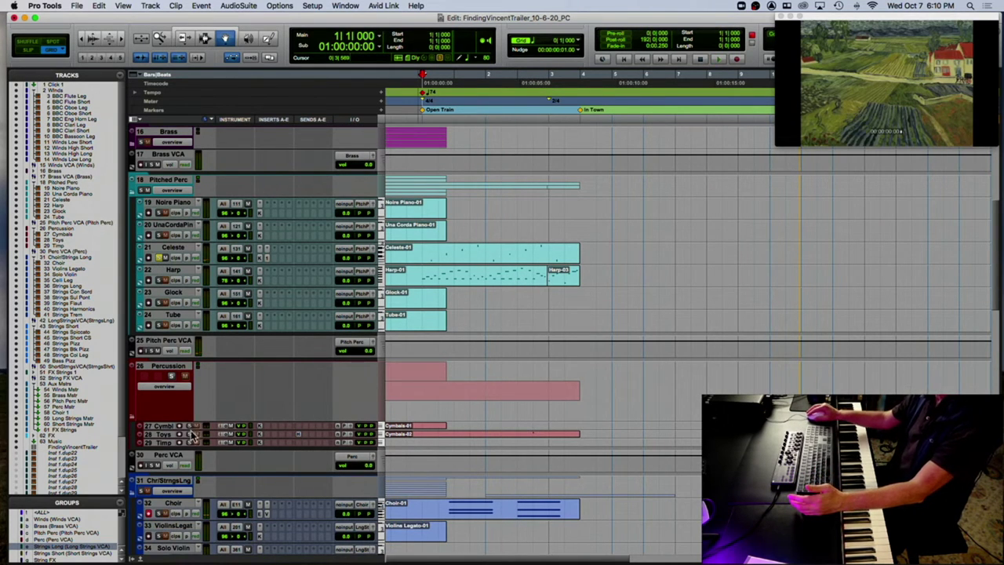
Solo the Toys and Bass Pizz tracks along with the Celeste, and play the opening from bar 1.
scroll(206, 425, down, 10)
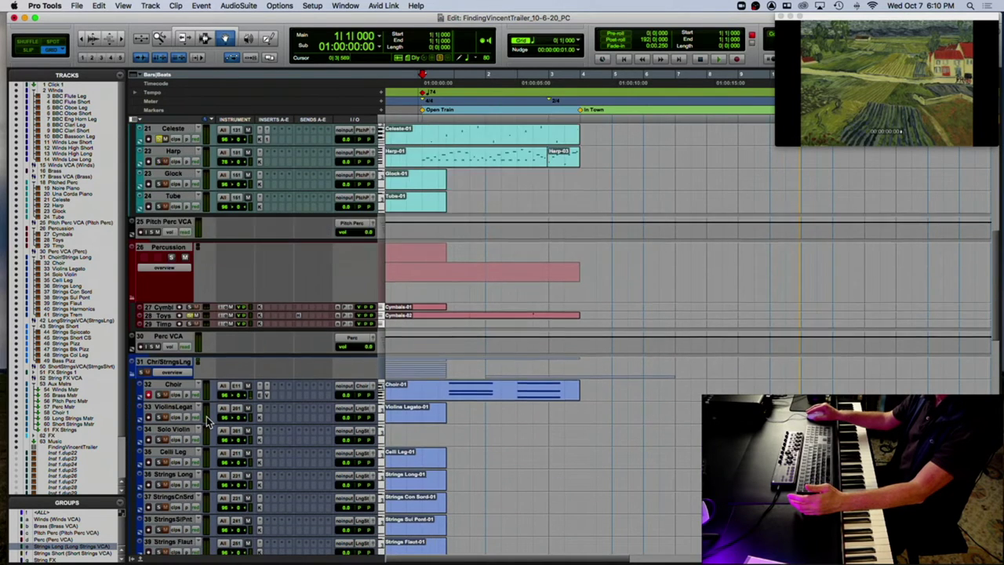
scroll(206, 422, down, 9)
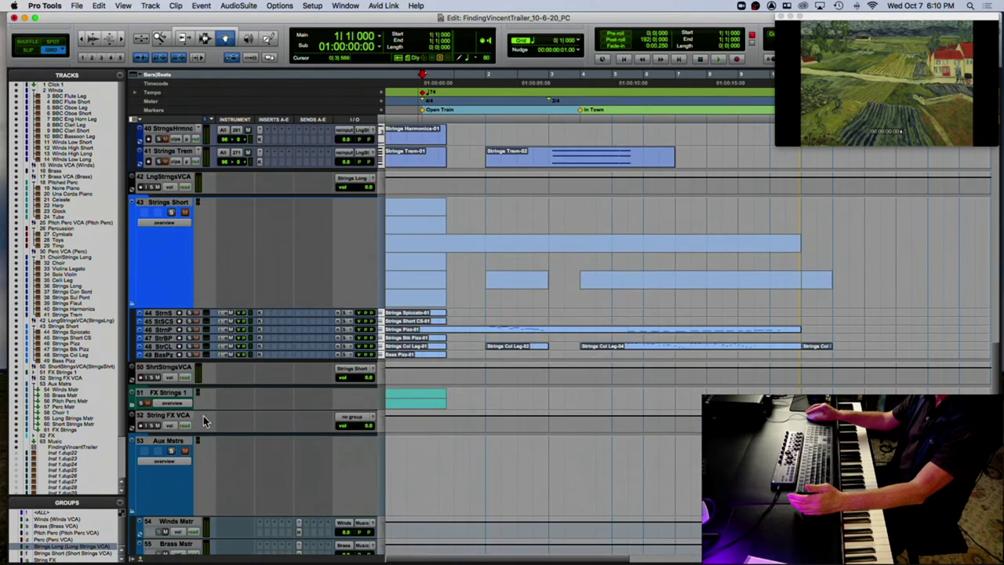
click(189, 355)
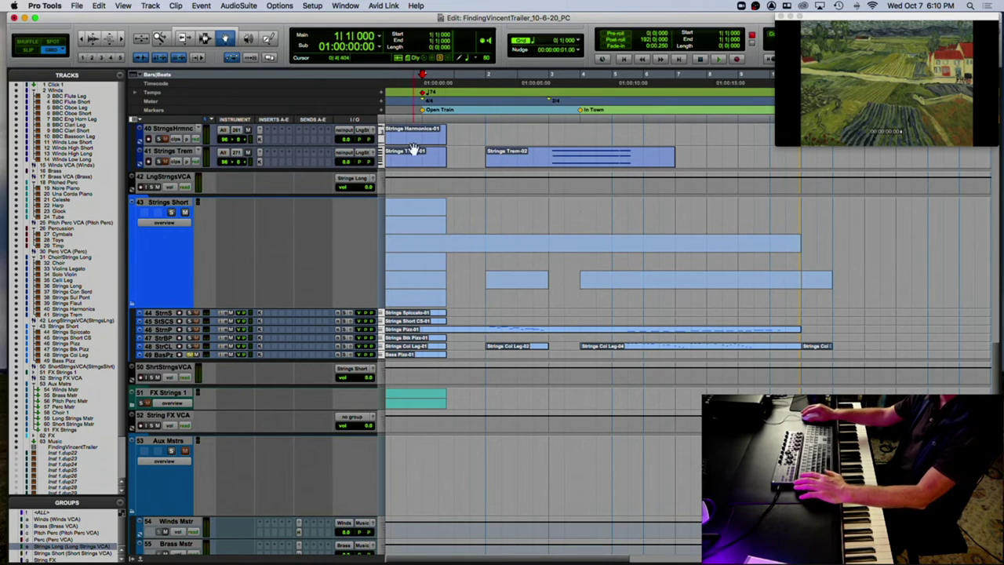
key(space)
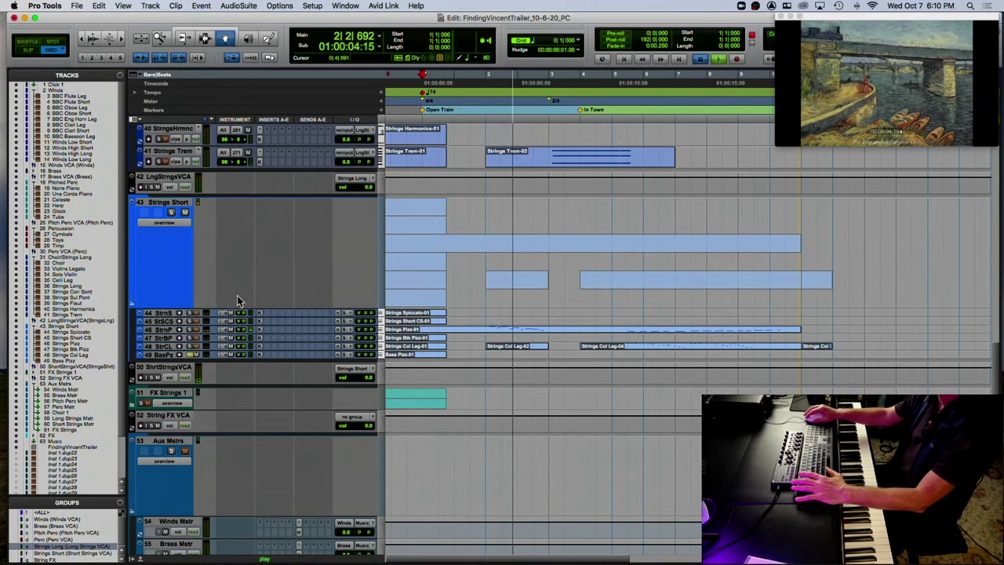
key(space)
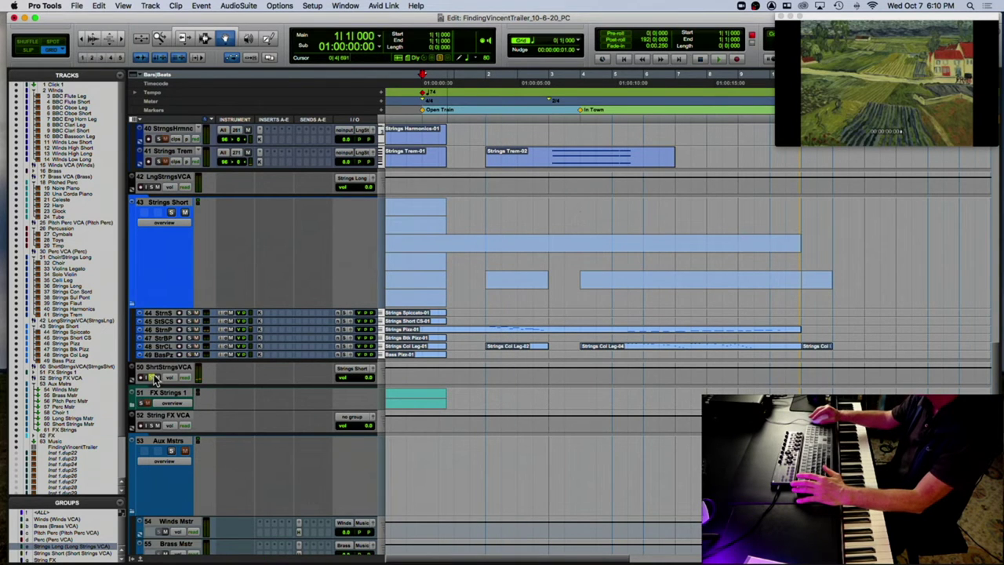
Play from bar 1 into bar 3 with the Short Strings VCA soloed while viewing the Aux Mstrs tracks.
key(space)
scroll(206, 406, down, 5)
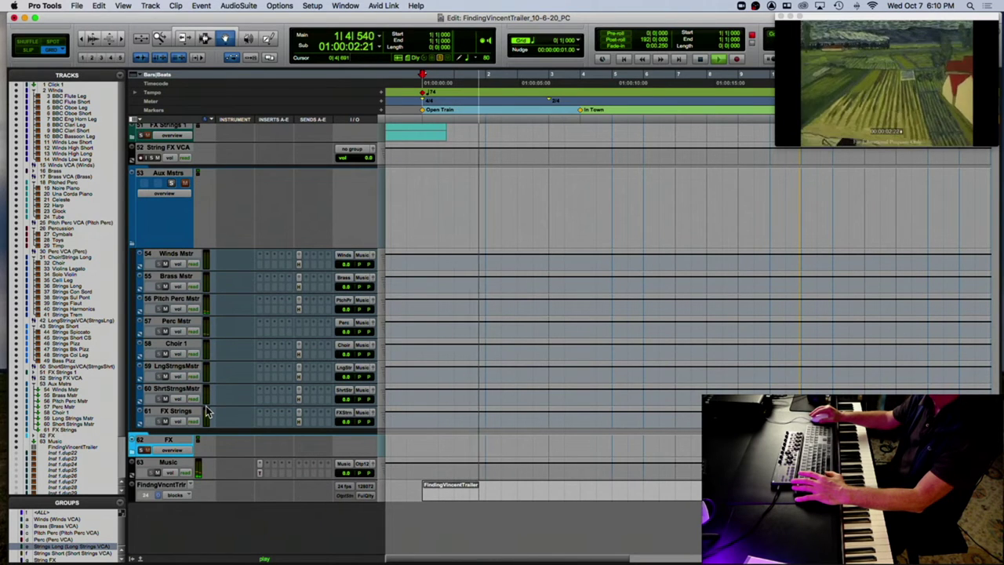
scroll(205, 405, up, 5)
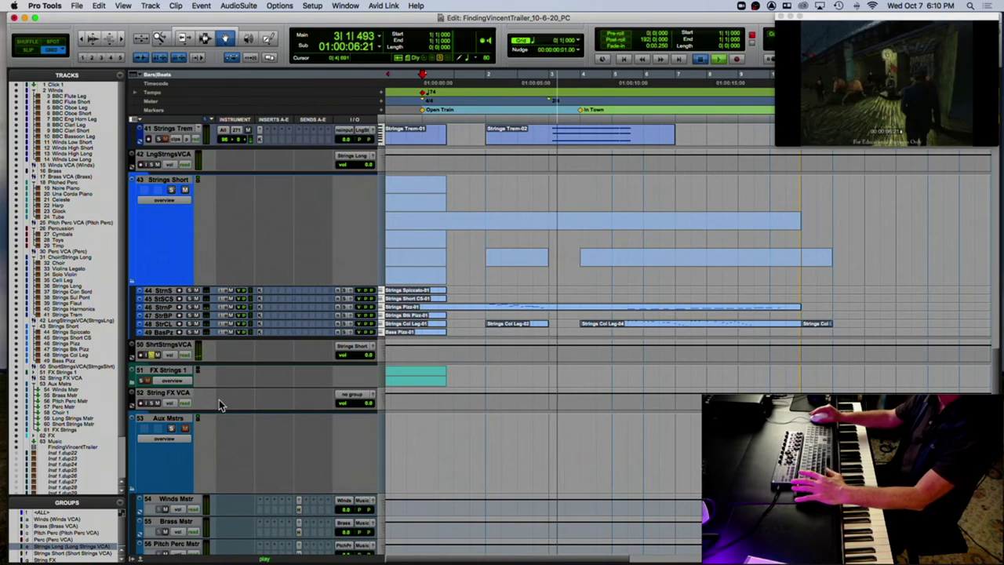
key(space)
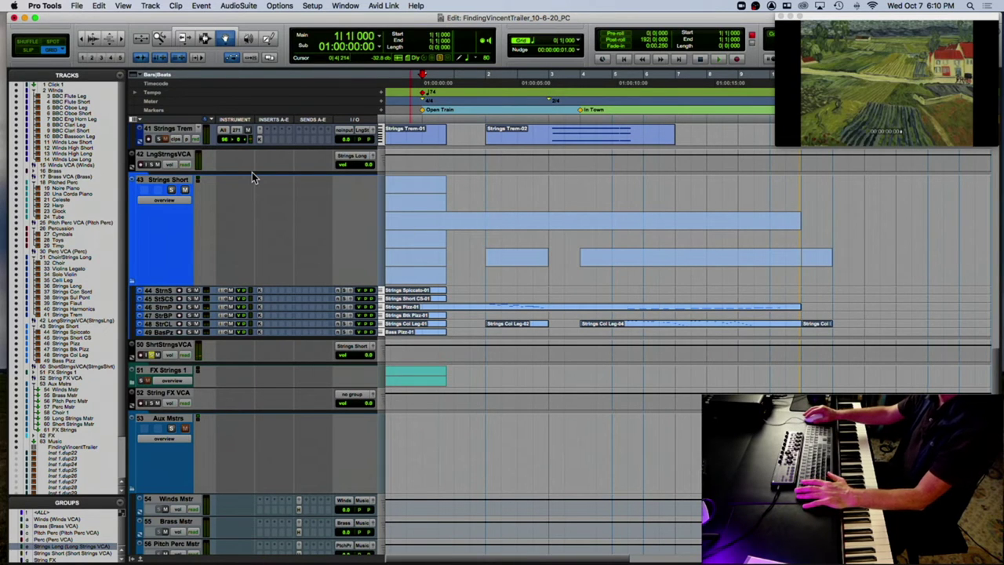
Play from 0|4|000 through the opening while viewing the Choir and long strings tracks.
scroll(281, 189, up, 6)
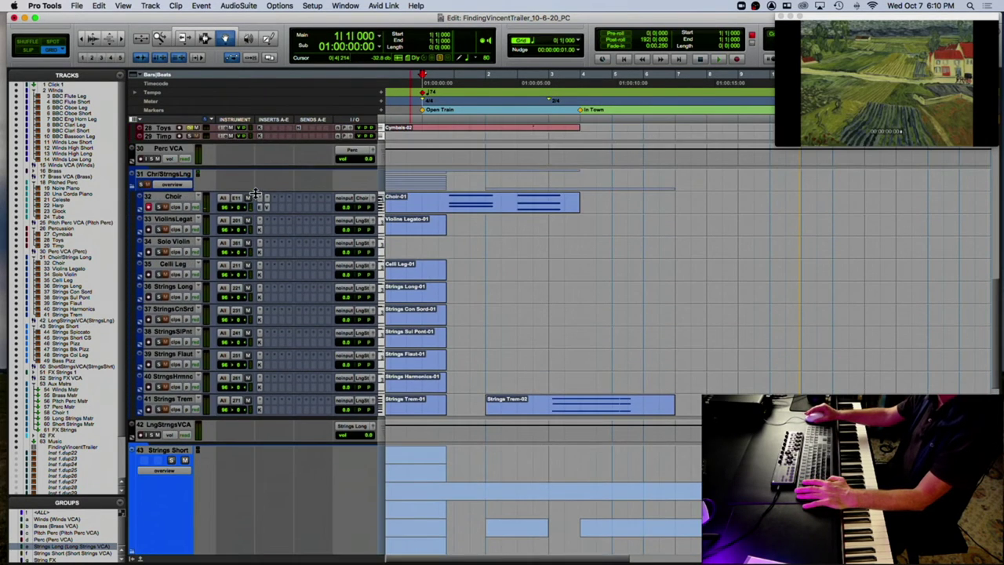
scroll(331, 199, down, 4)
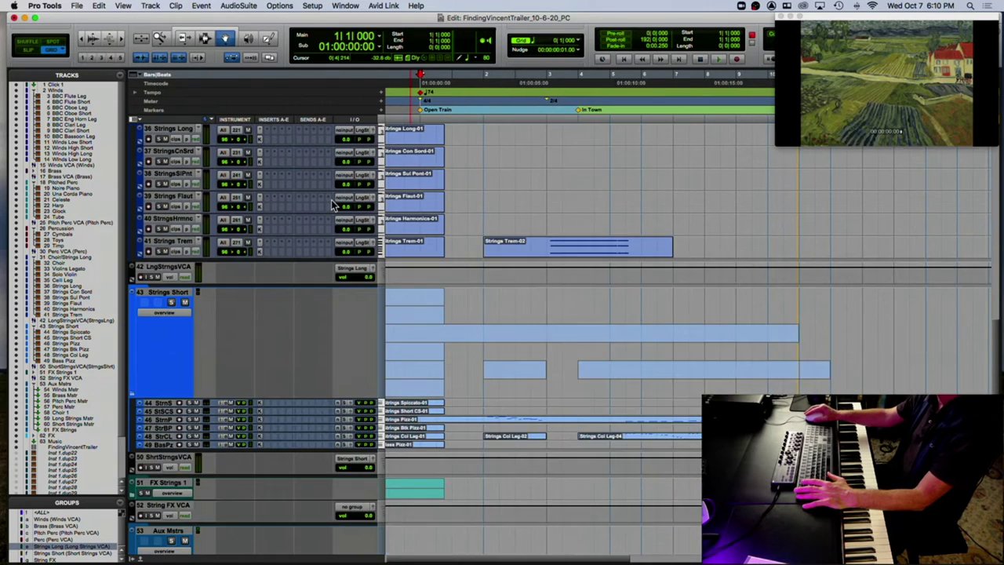
scroll(331, 201, up, 4)
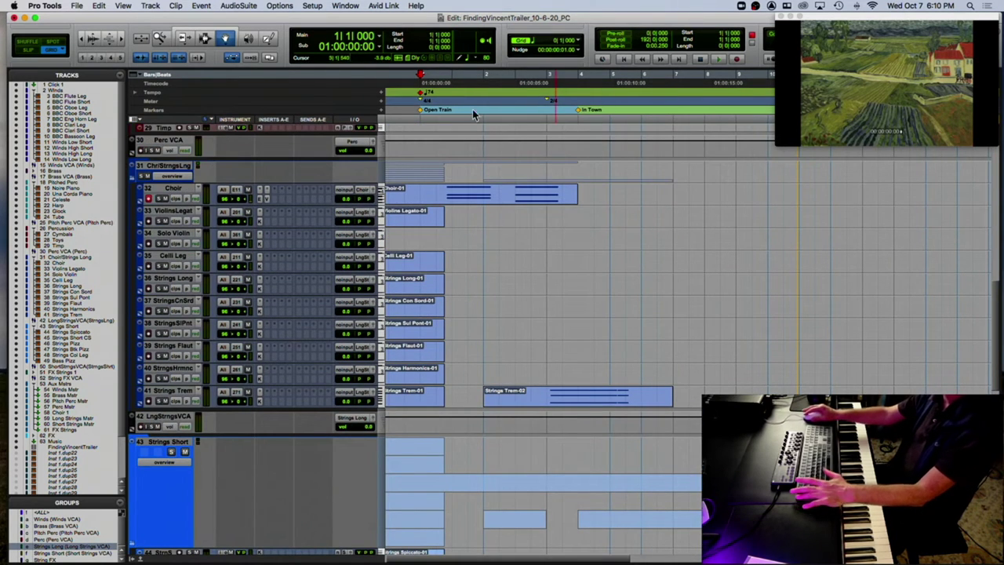
click(405, 82)
key(space)
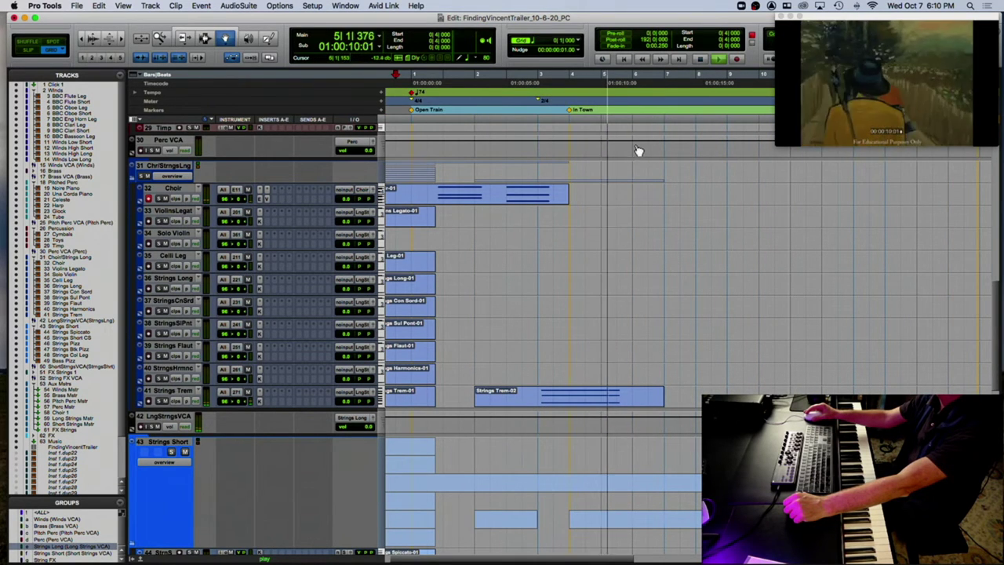
key(space)
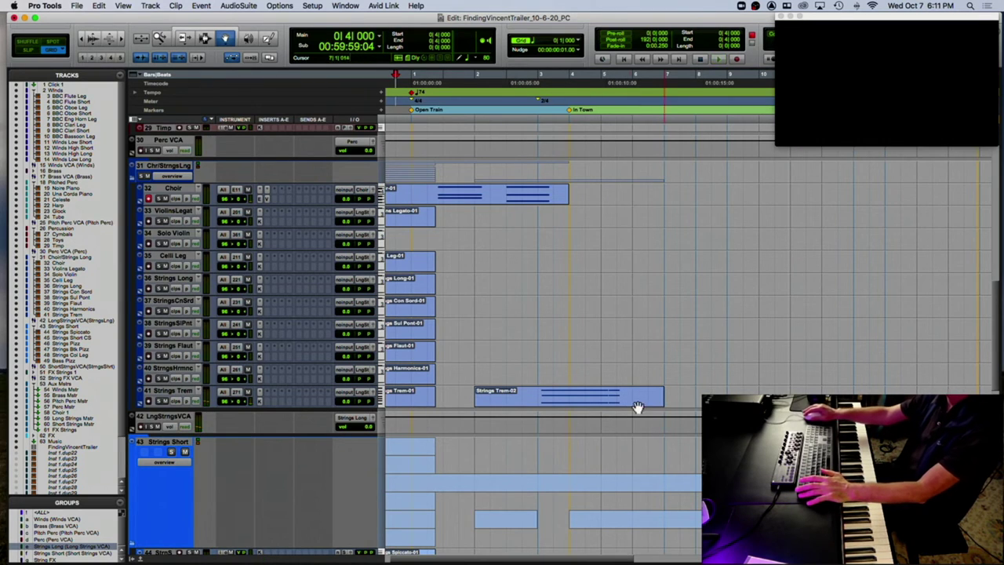
Open the Strings Trem-02 clip in the MIDI editor and delete the three short chord notes starting at 5|1|480.
click(600, 405)
double_click(599, 405)
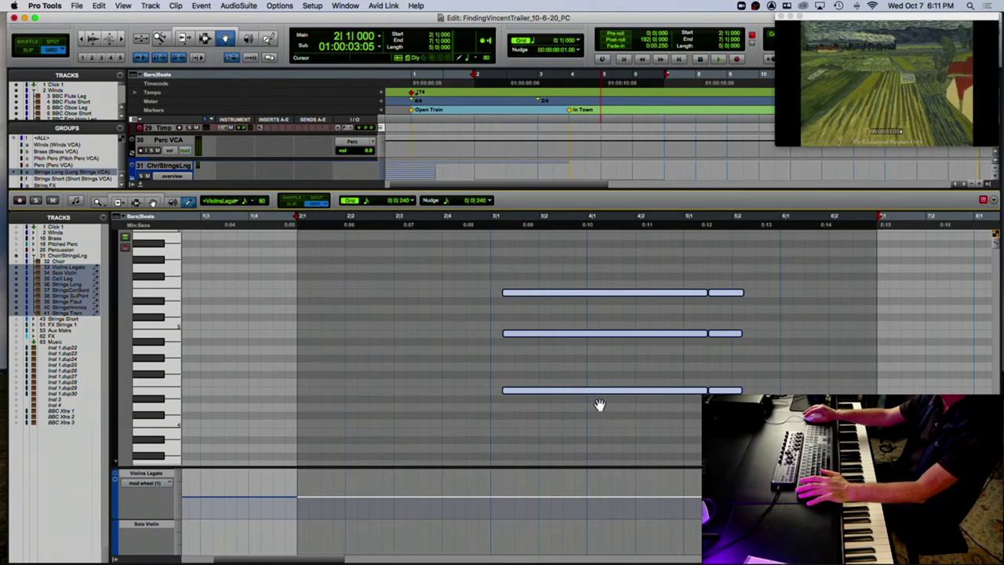
click(695, 221)
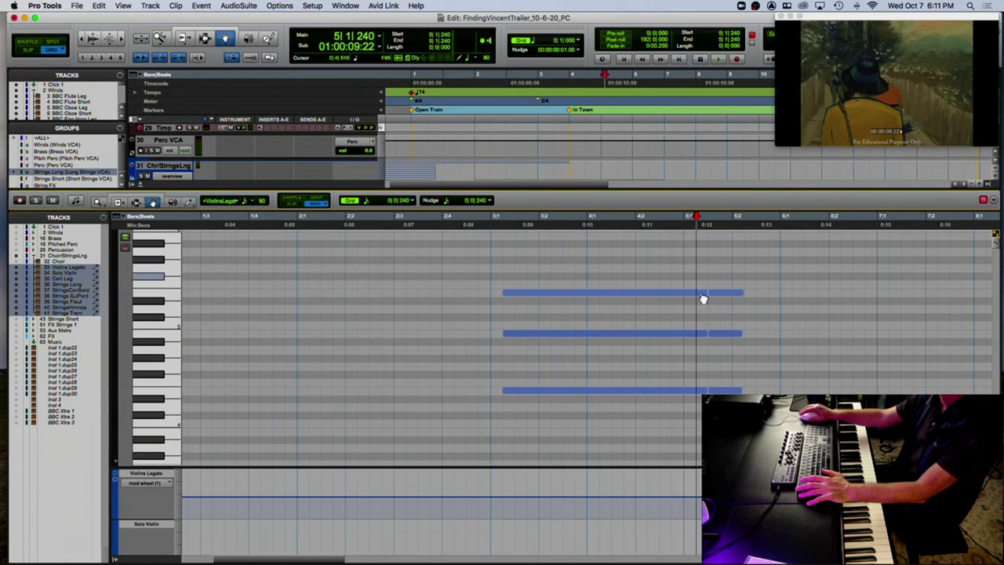
drag(718, 265, 719, 402)
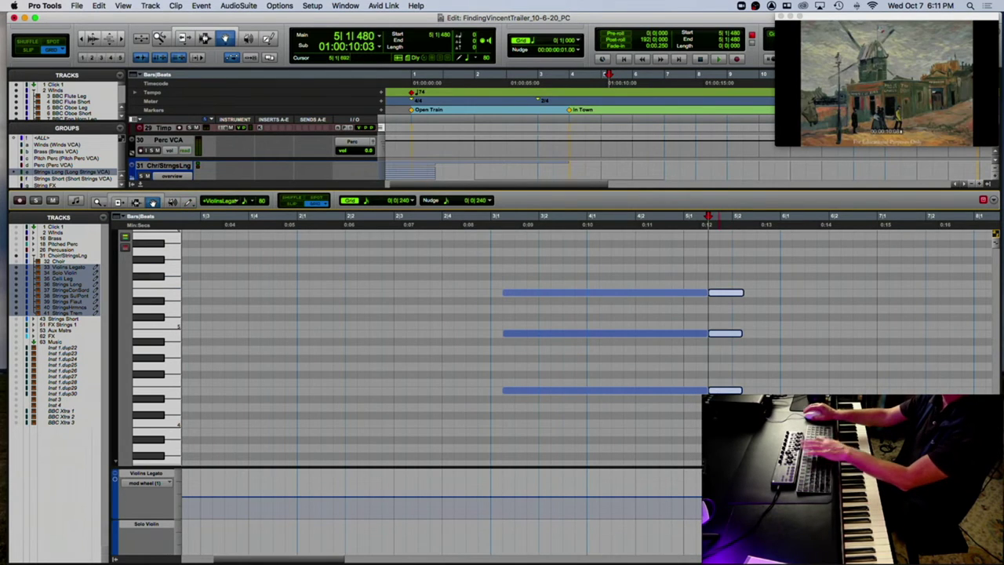
key(Delete)
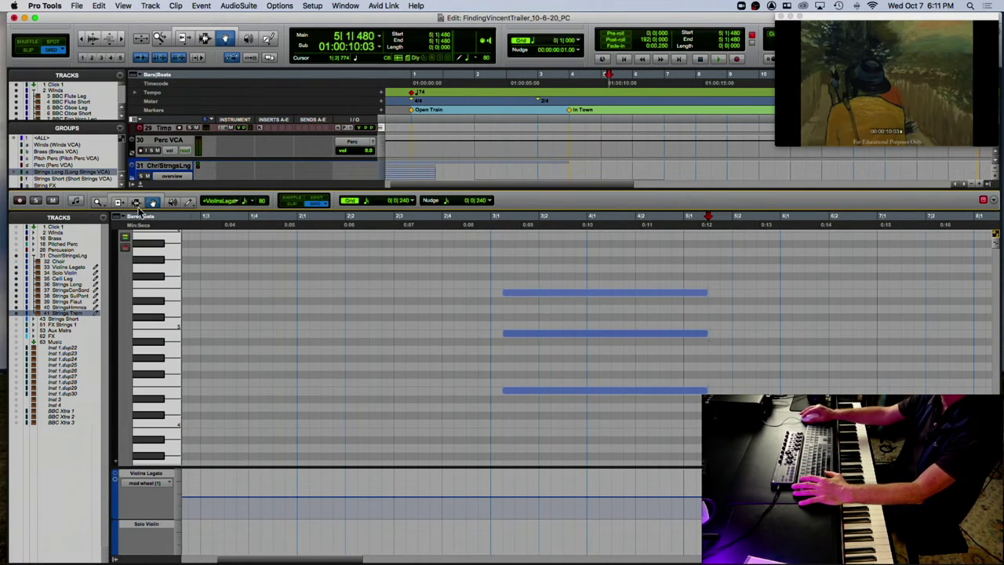
Play from 2|4|720 into bar 5 with the long strings tracks soloed, and again with the solo off.
click(475, 224)
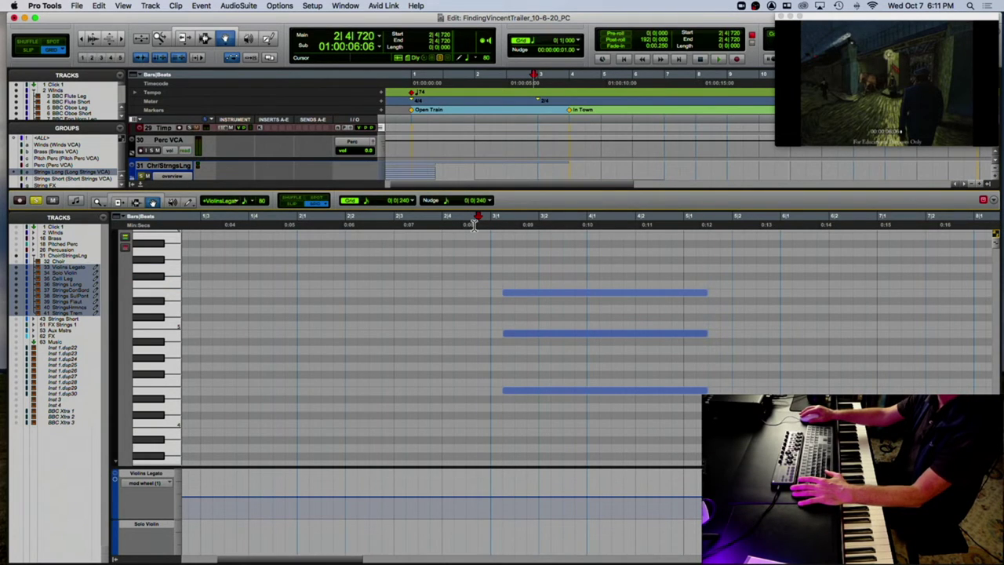
key(space)
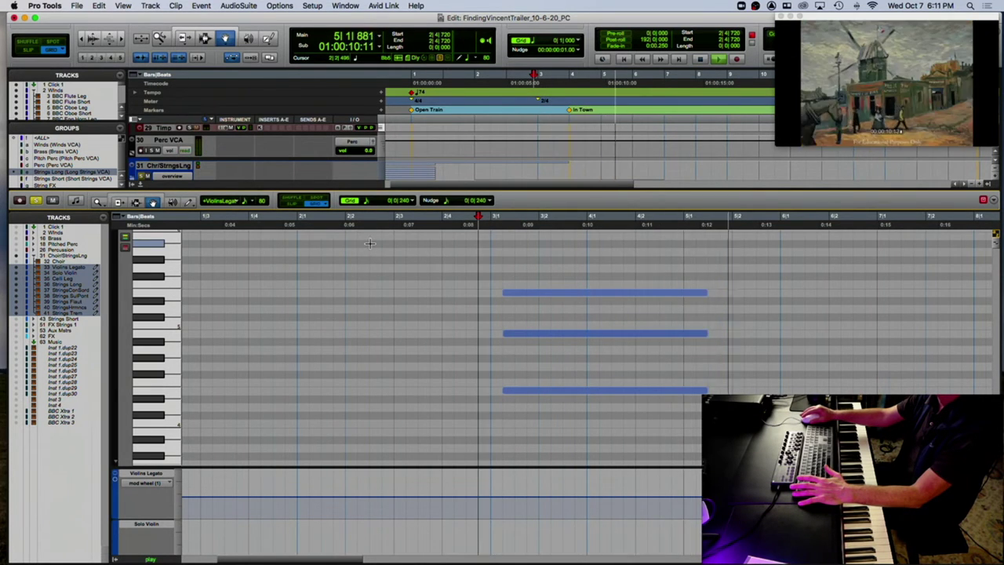
key(space)
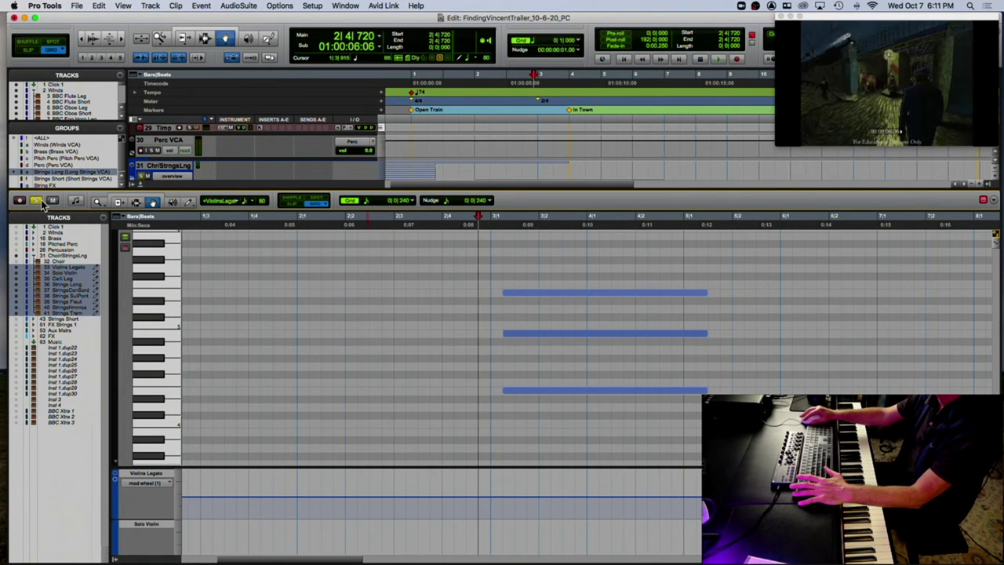
scroll(190, 443, down, 8)
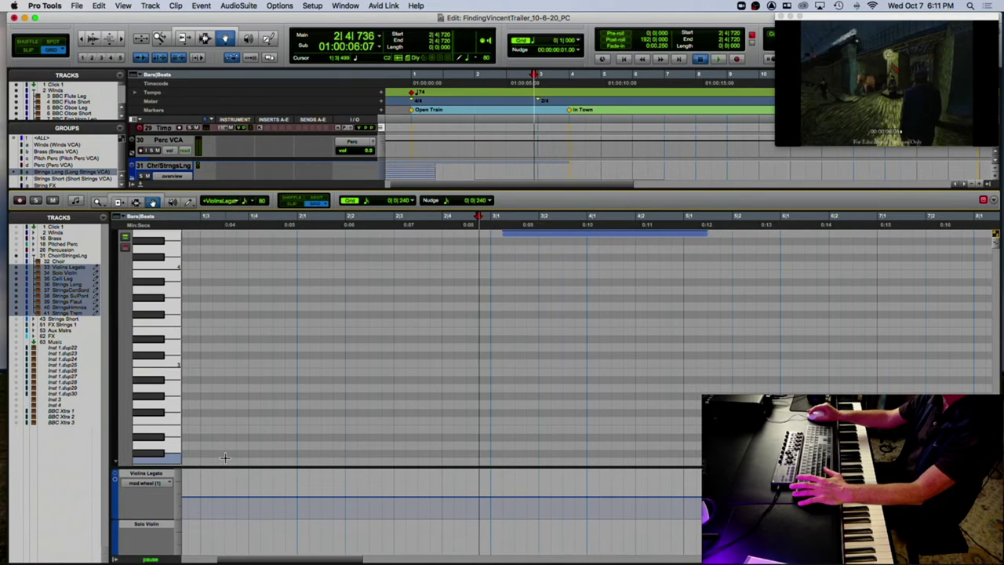
key(space)
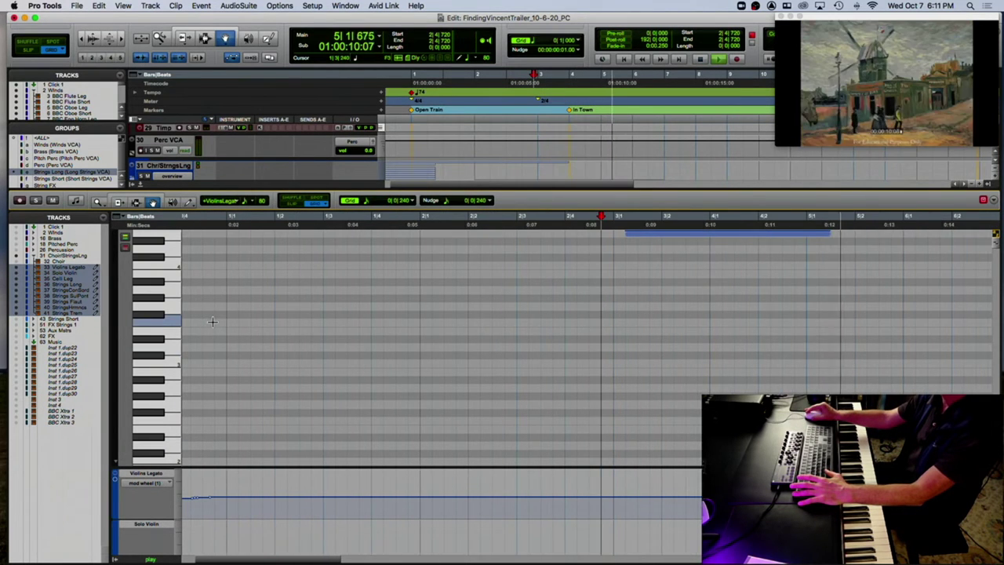
scroll(212, 321, up, 5)
key(space)
Close the MIDI editor, disarm the Choir track and deselect the long strings tracks.
click(139, 186)
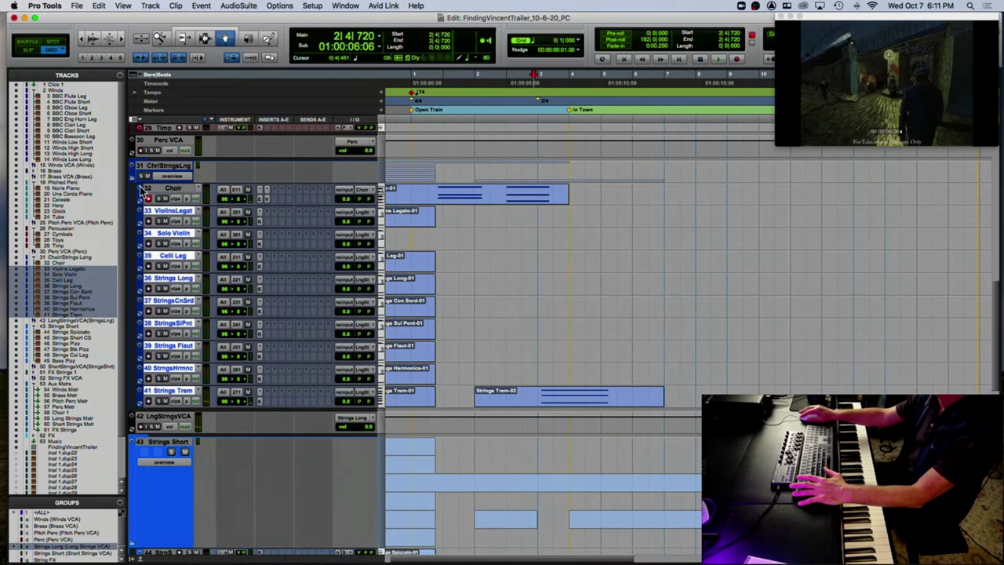
click(139, 188)
click(131, 206)
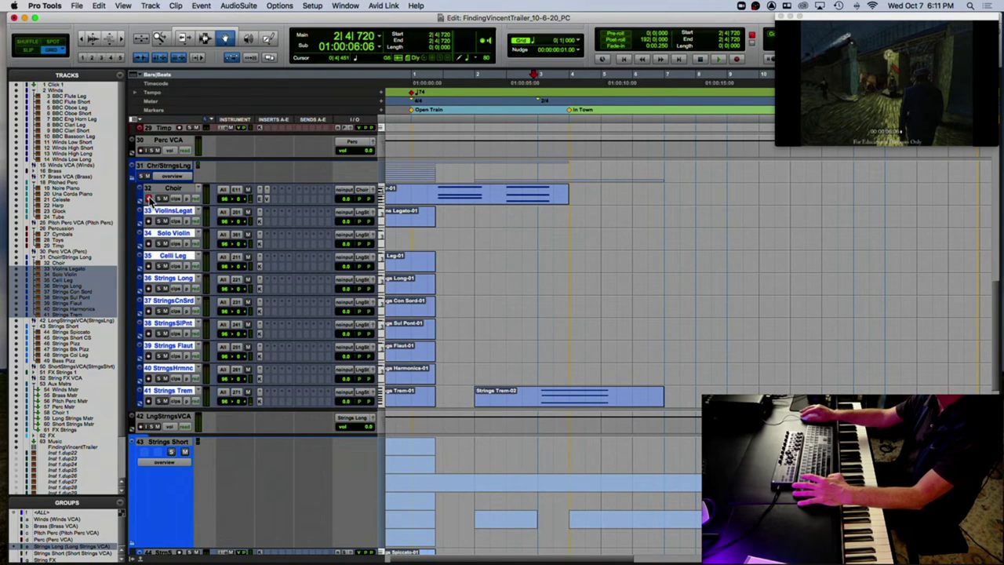
alt+click(156, 212)
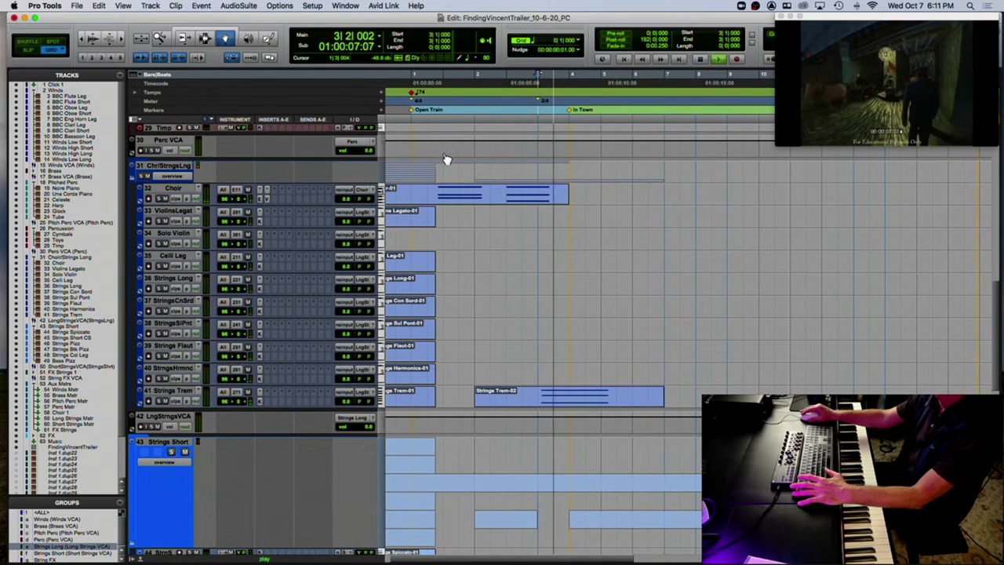
Play from bar 3 into bar 8 and again from bar 5 while viewing the Strings Short tracks.
scroll(445, 159, down, 1)
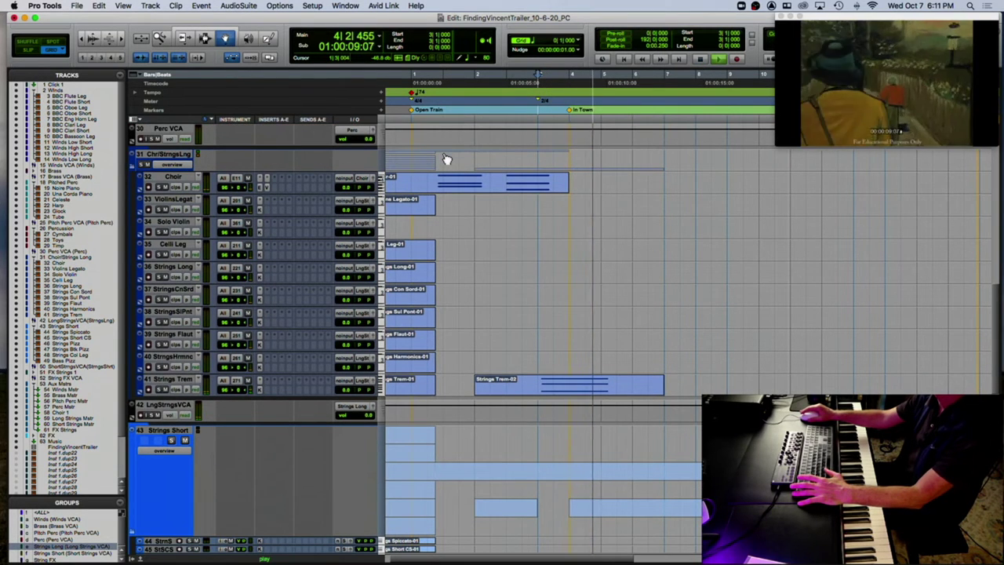
scroll(446, 160, down, 5)
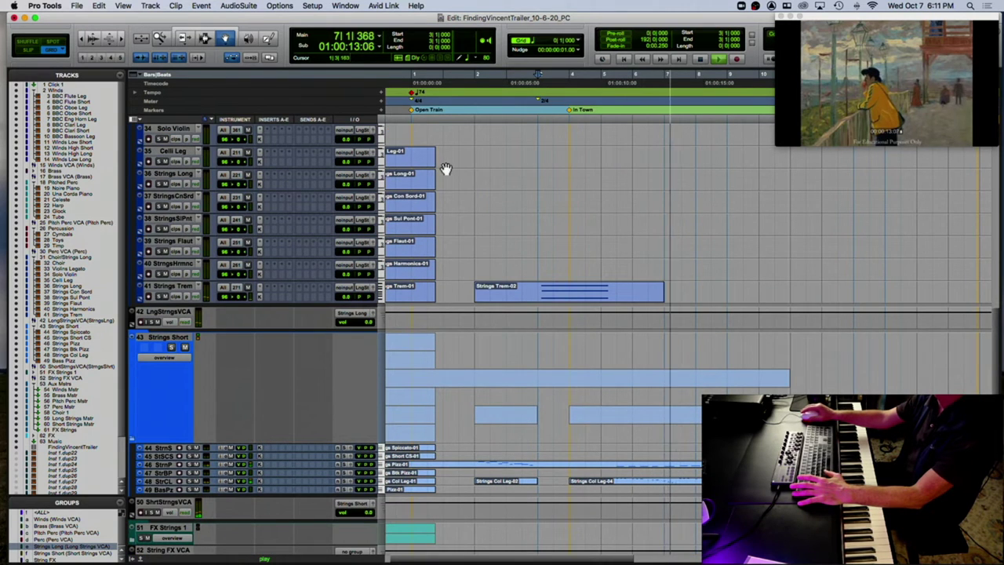
scroll(449, 165, down, 7)
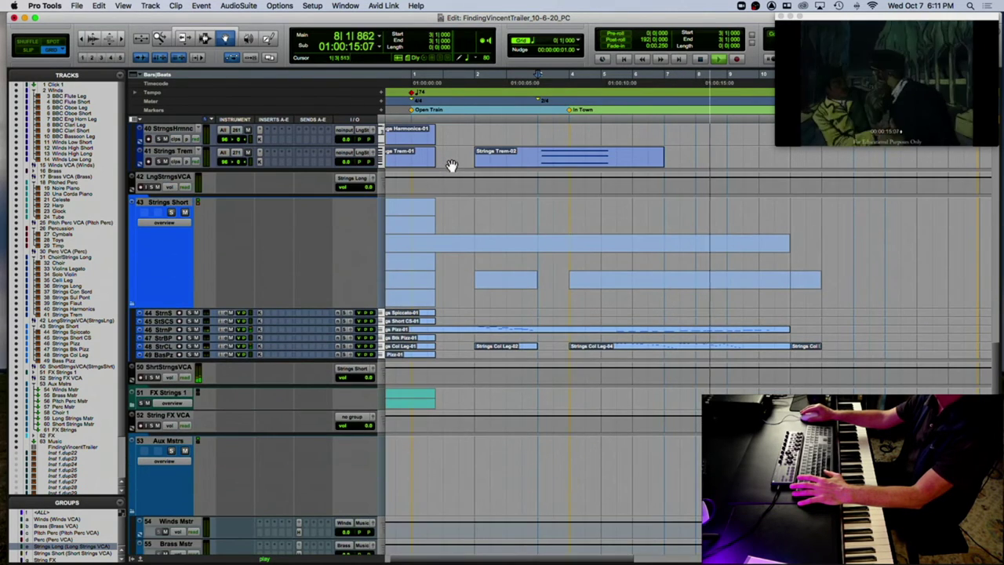
key(space)
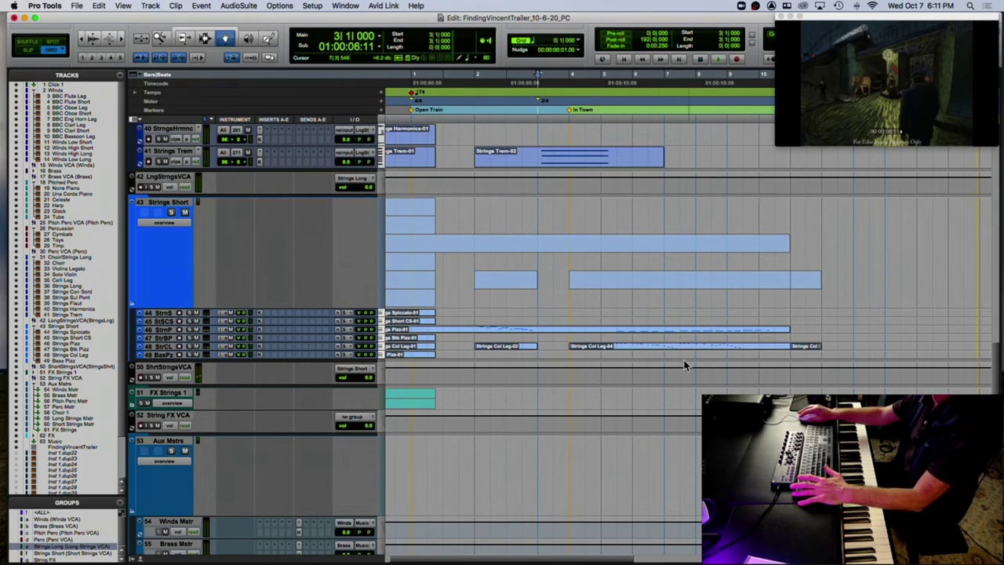
click(618, 348)
click(598, 109)
key(space)
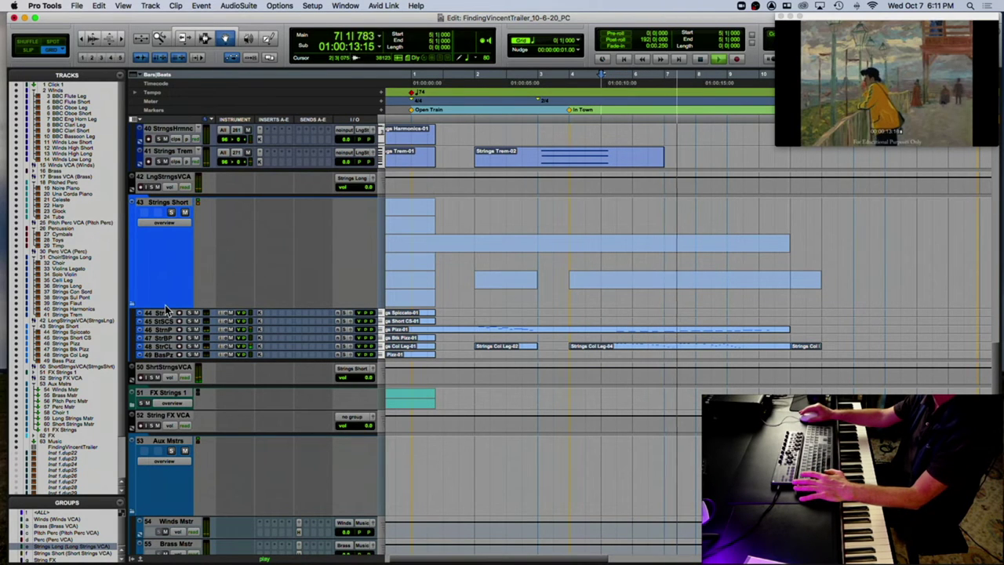
Open the Strings Col Leg-04 clip in the MIDI editor and copy the F#2 note at bar 8 to 8|1|240.
double_click(705, 353)
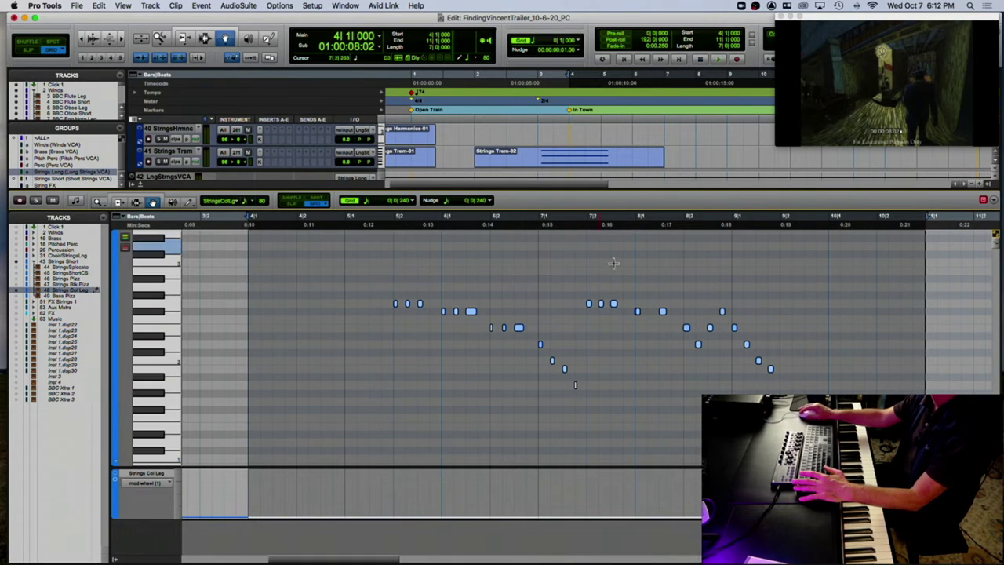
click(603, 328)
drag(639, 316, 648, 316)
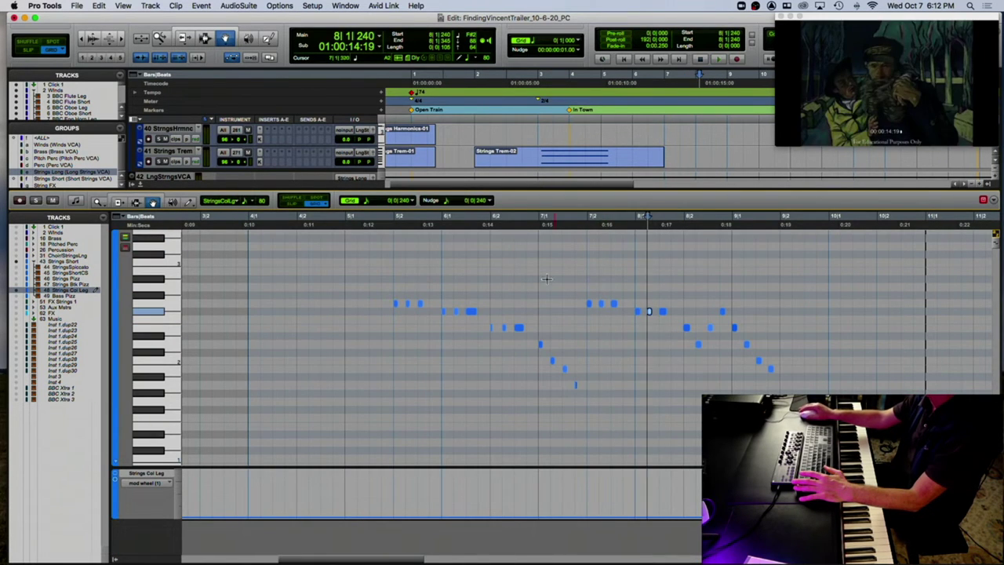
Solo the Strings Col Leg track and play the phrase from 5|2|000, and again from 5|1|480.
click(395, 222)
key(space)
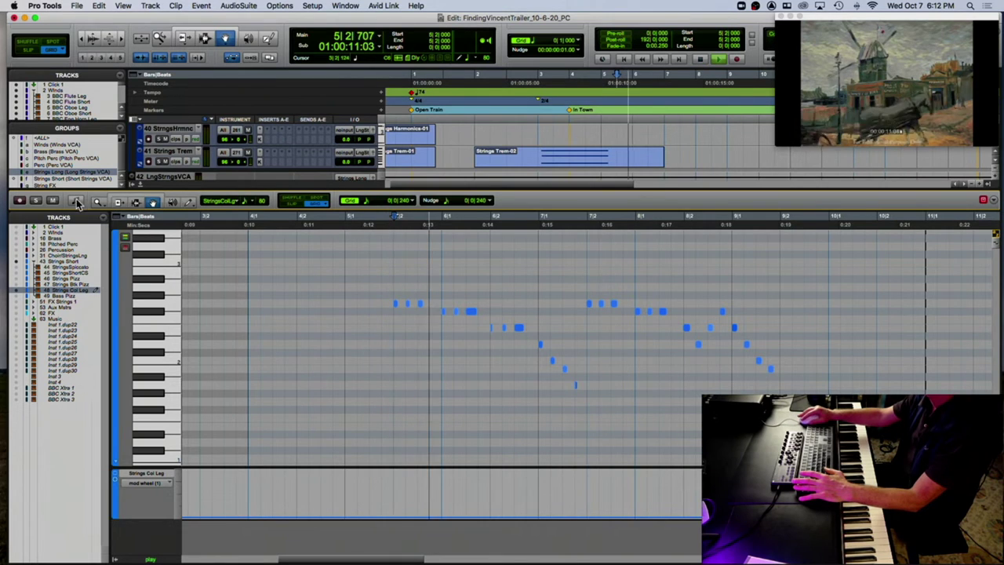
click(35, 201)
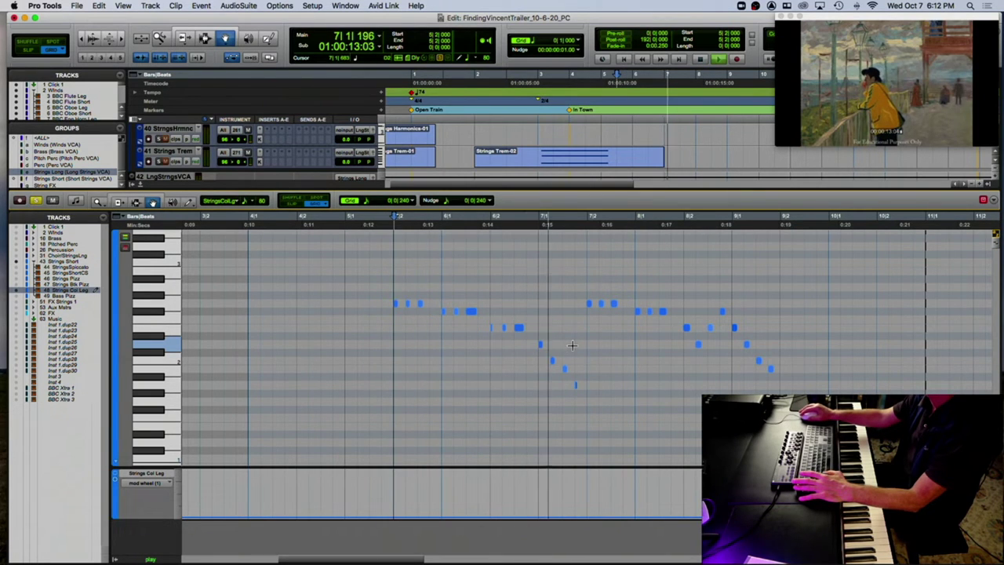
key(space)
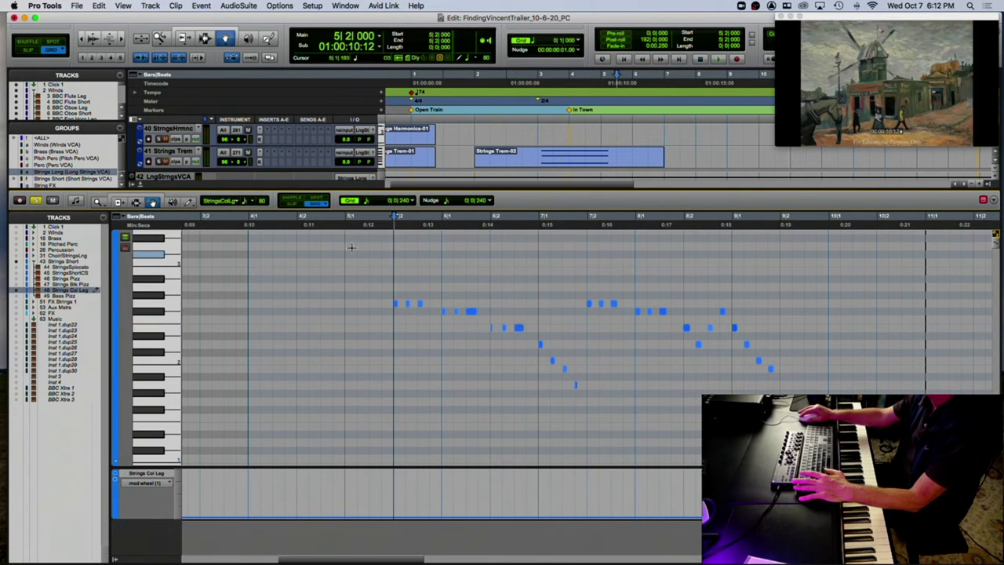
click(370, 224)
key(space)
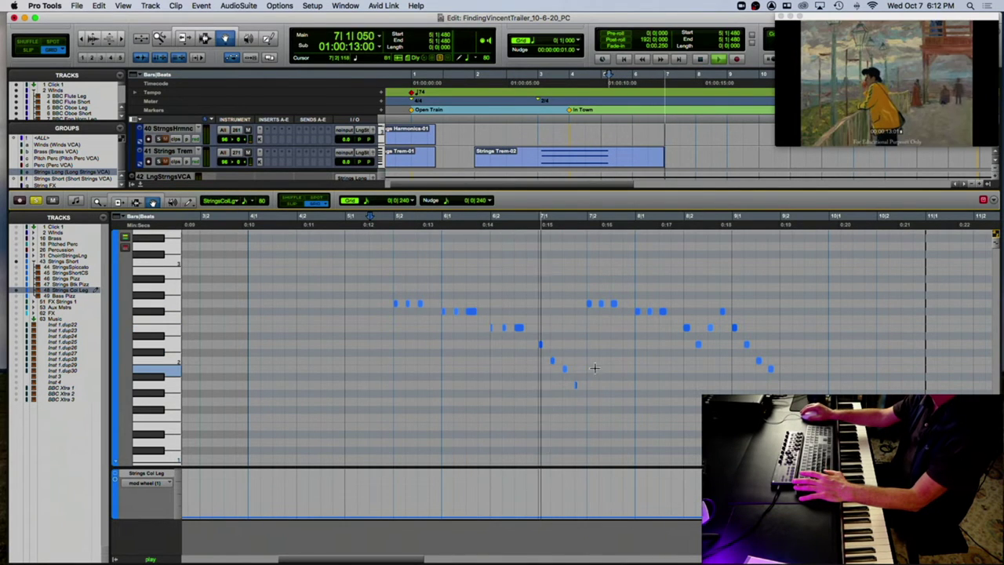
key(space)
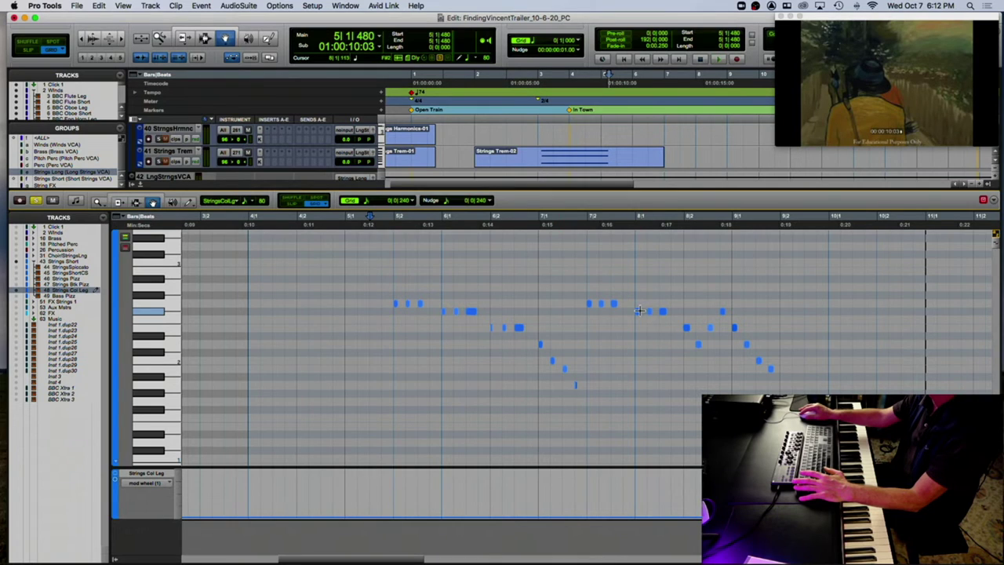
Raise the note at 8|1|240 to G2 and the one at 8|1|480 to B2, and play from 5|2|000.
click(651, 313)
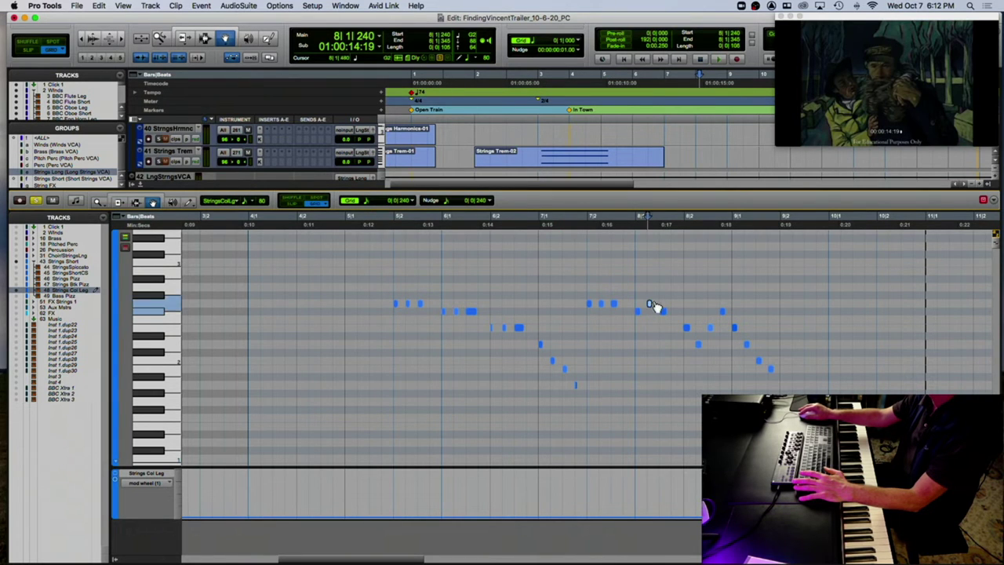
drag(666, 313, 662, 276)
click(392, 226)
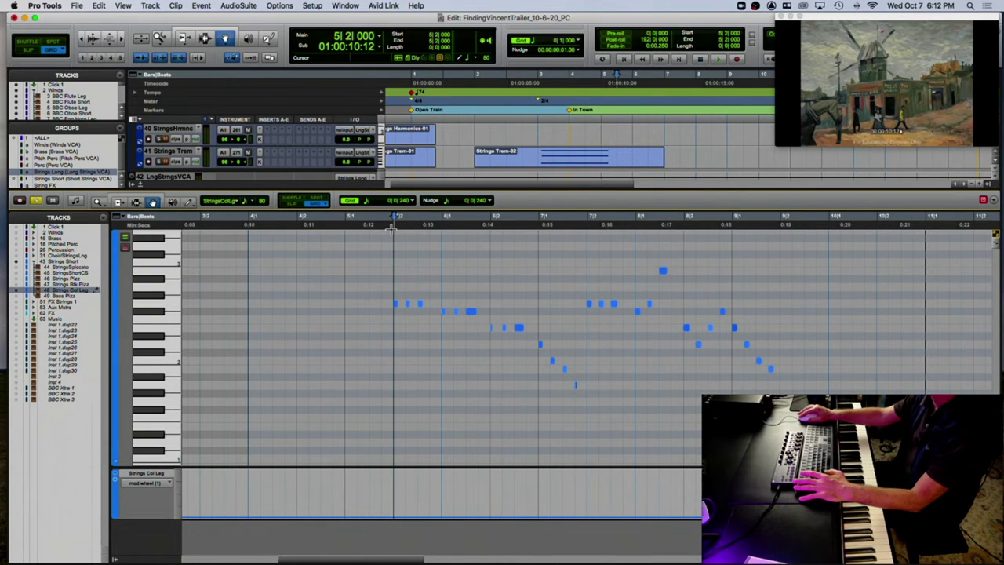
key(space)
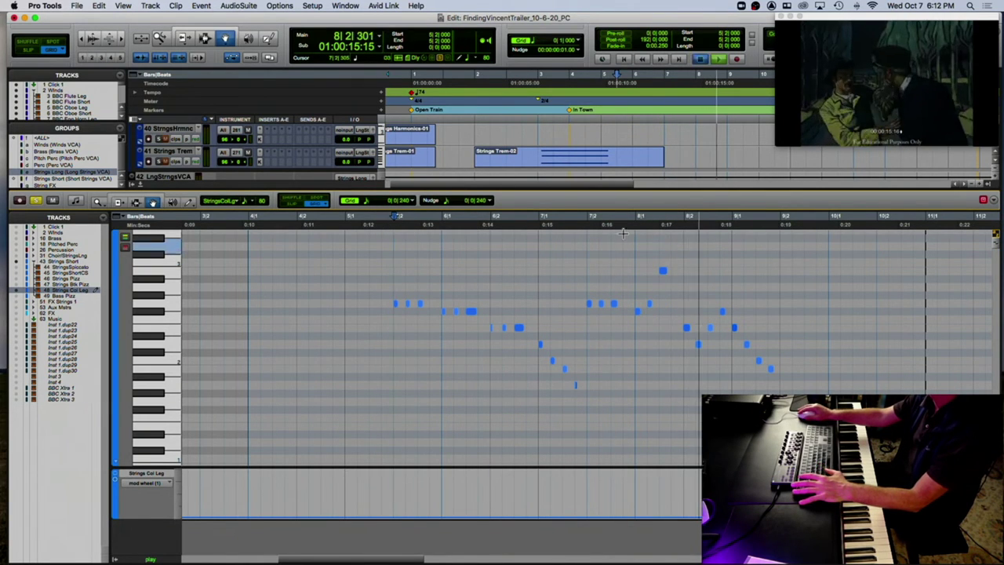
key(space)
Lower the note at 8|1|480 to A2 and play the phrase from 7|2|000.
click(664, 271)
click(665, 272)
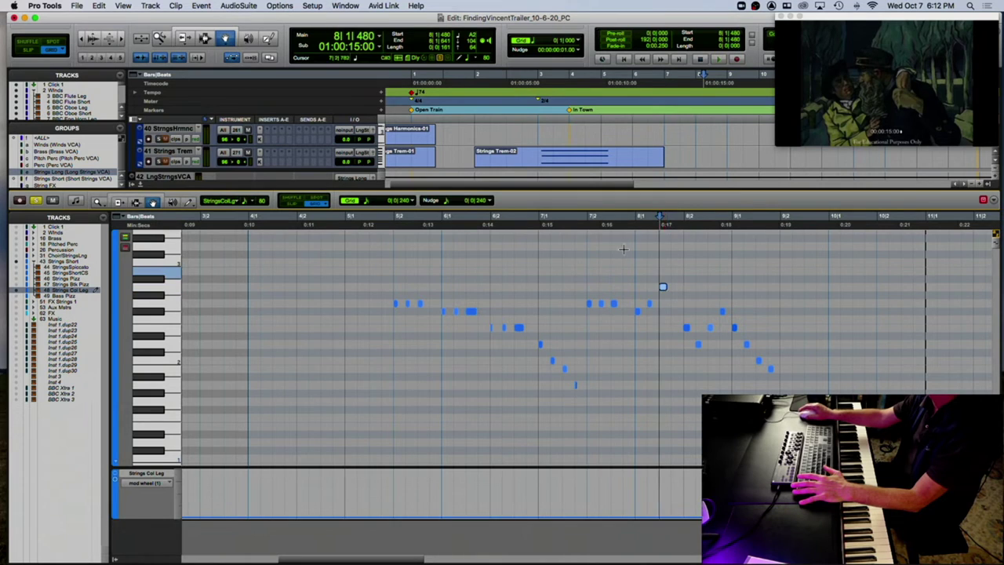
click(581, 224)
key(space)
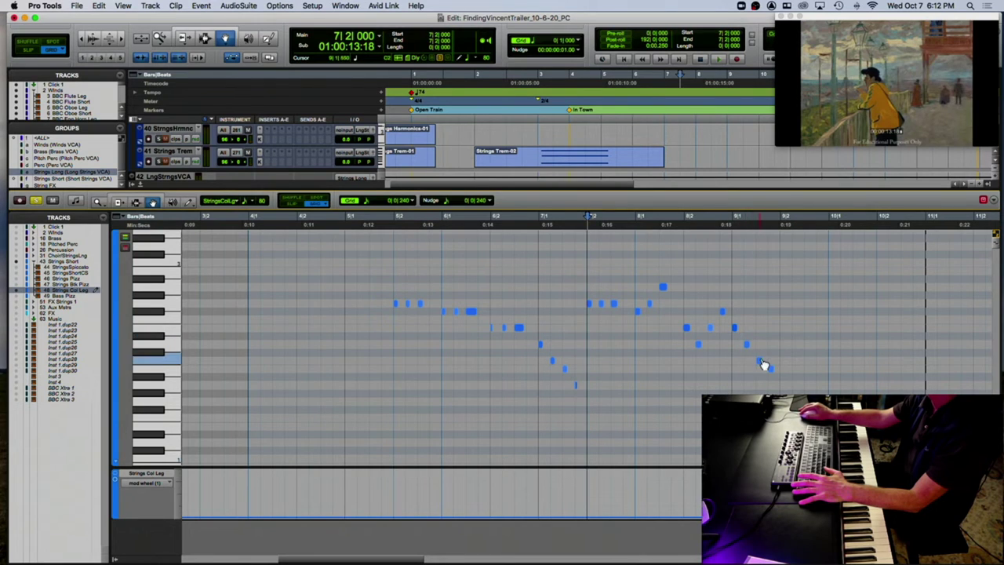
Raise the last two col legno notes, at 9|1|480 and 9|1|720, to F#2 and A2, and play from 8|1|000.
drag(762, 364, 762, 350)
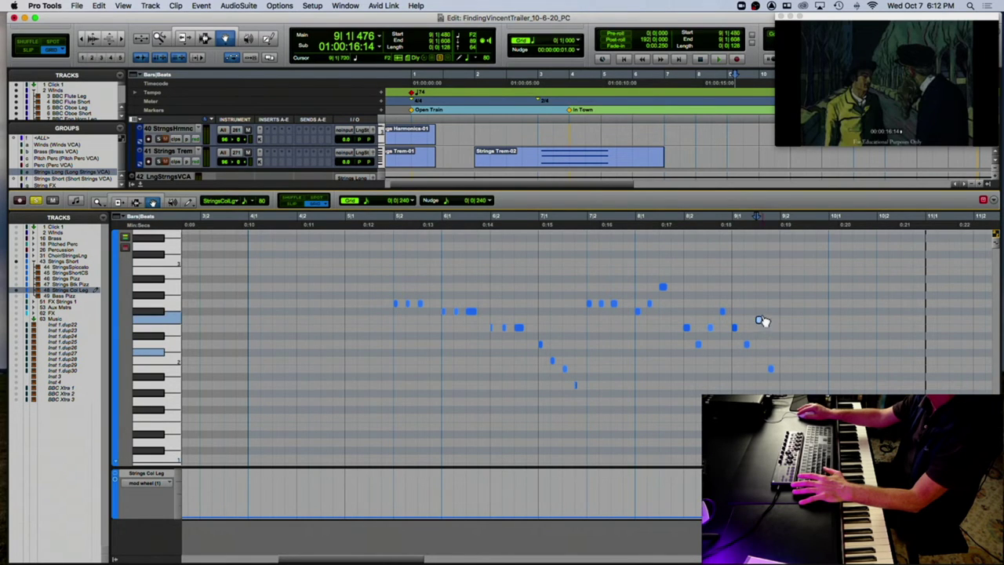
click(770, 329)
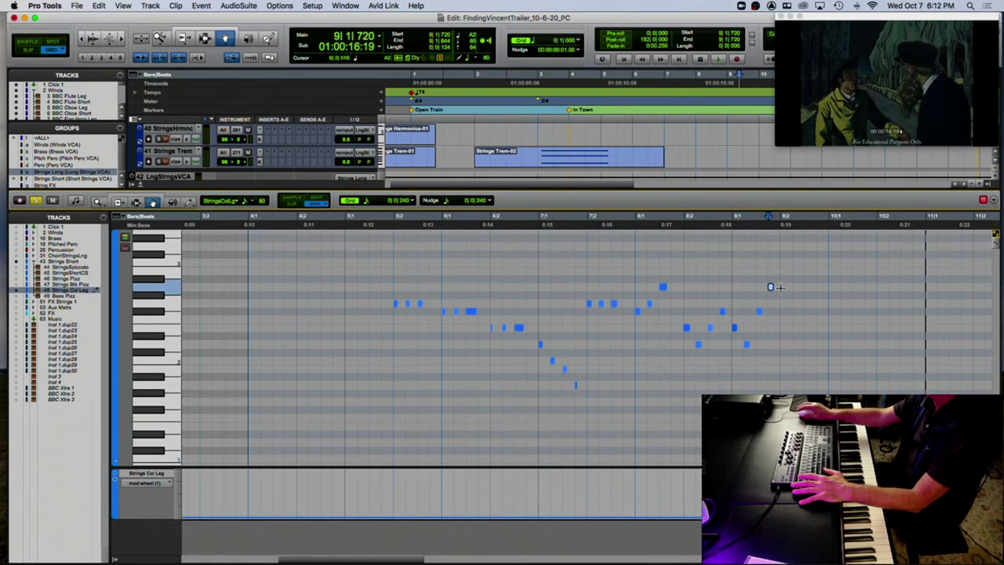
click(632, 222)
key(space)
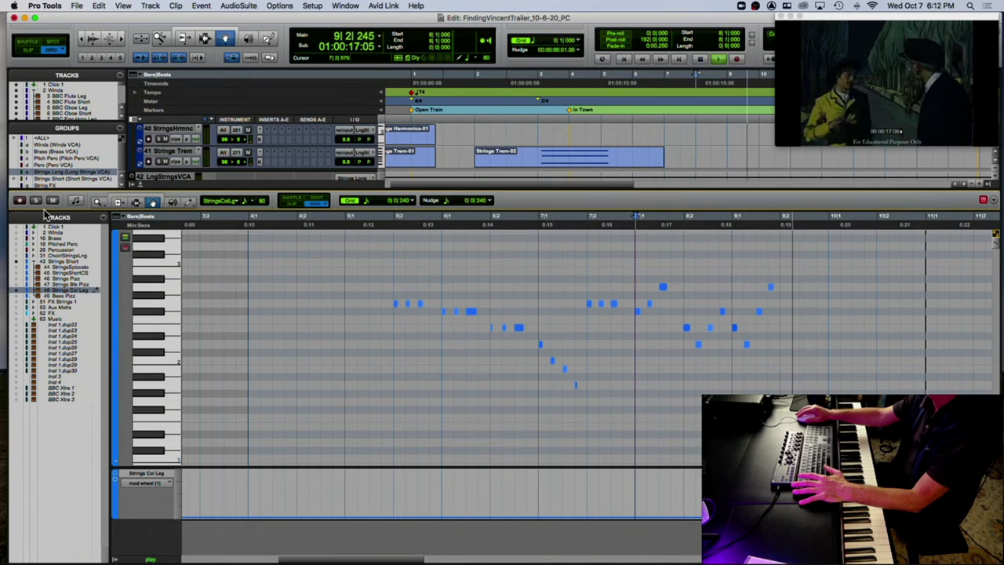
key(space)
Play the unsoloed phrase from 5|1|720 and close the docked MIDI editor to show the full track view.
click(384, 226)
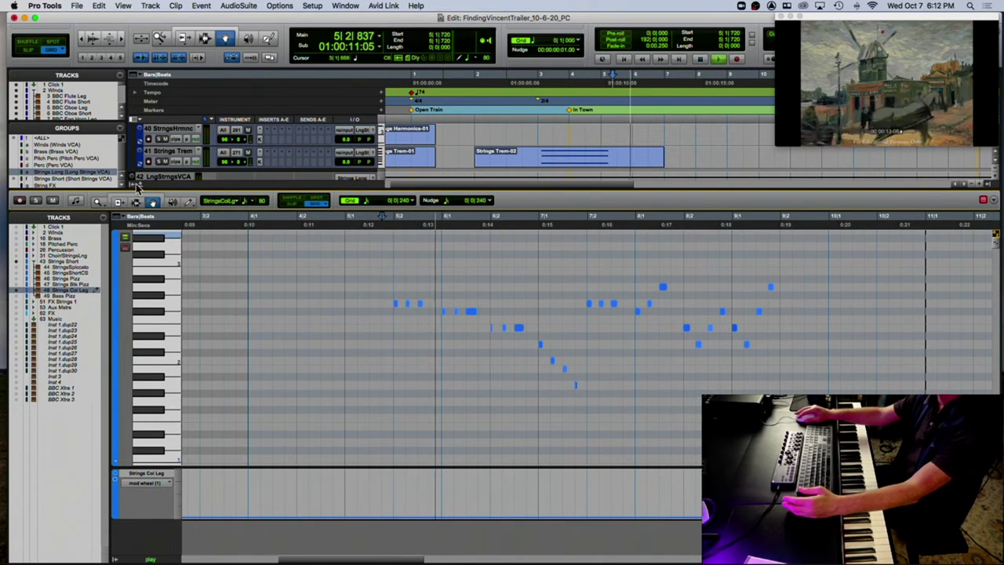
key(ctrl+alt+equal)
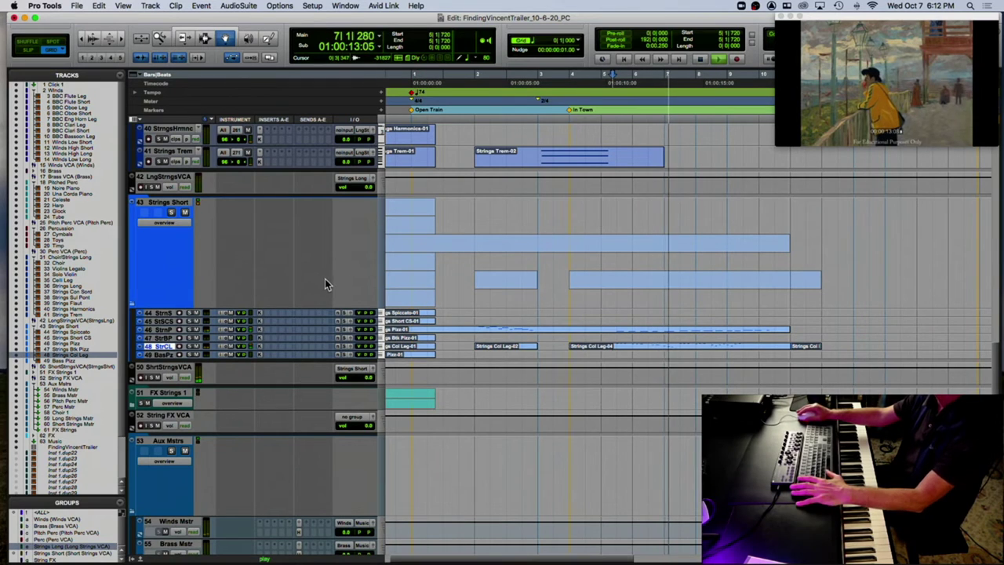
scroll(219, 251, up, 2)
scroll(220, 251, down, 3)
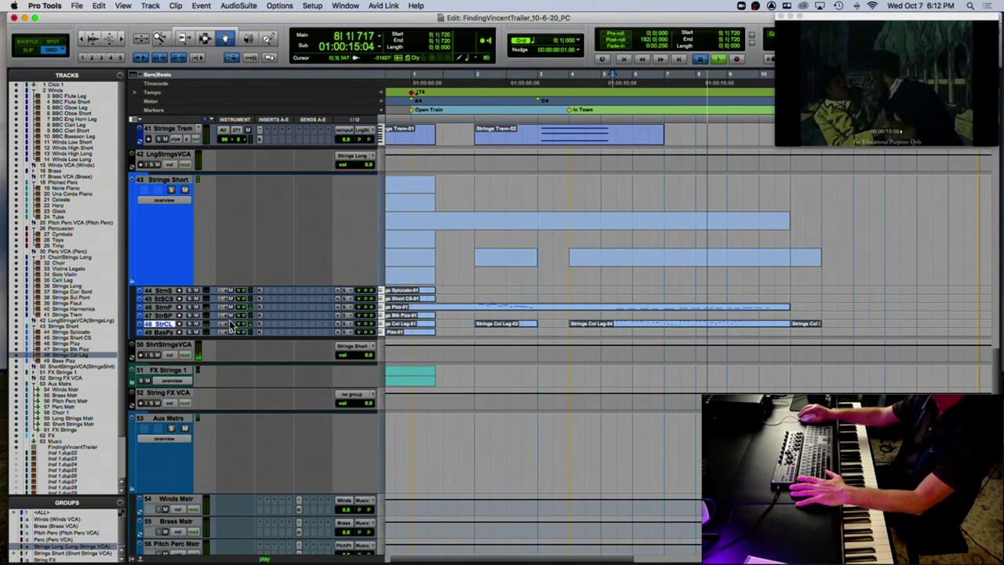
key(space)
Open the FX Strings 1 folder and record-enable its String Evos track.
drag(165, 386, 155, 462)
click(131, 461)
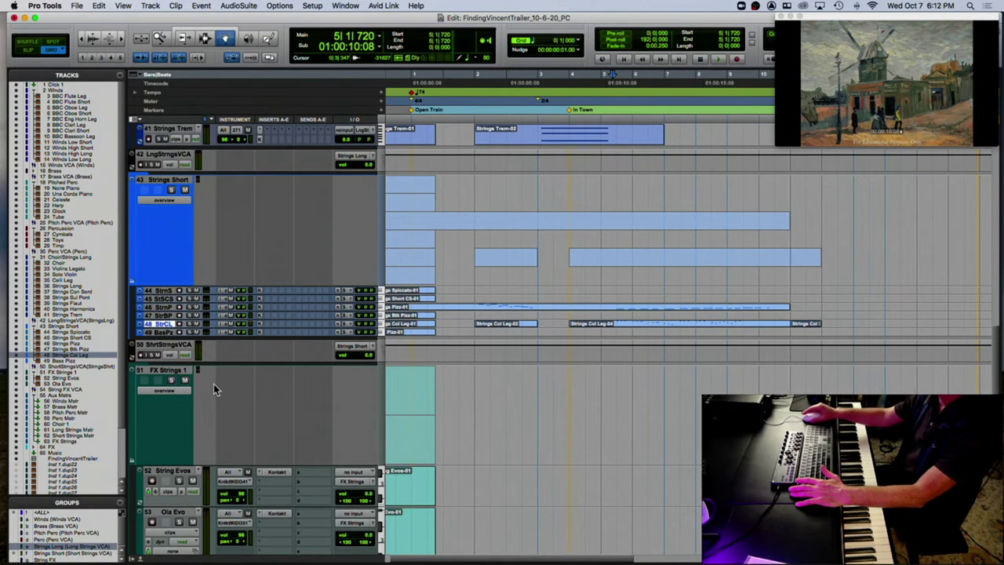
scroll(215, 386, down, 7)
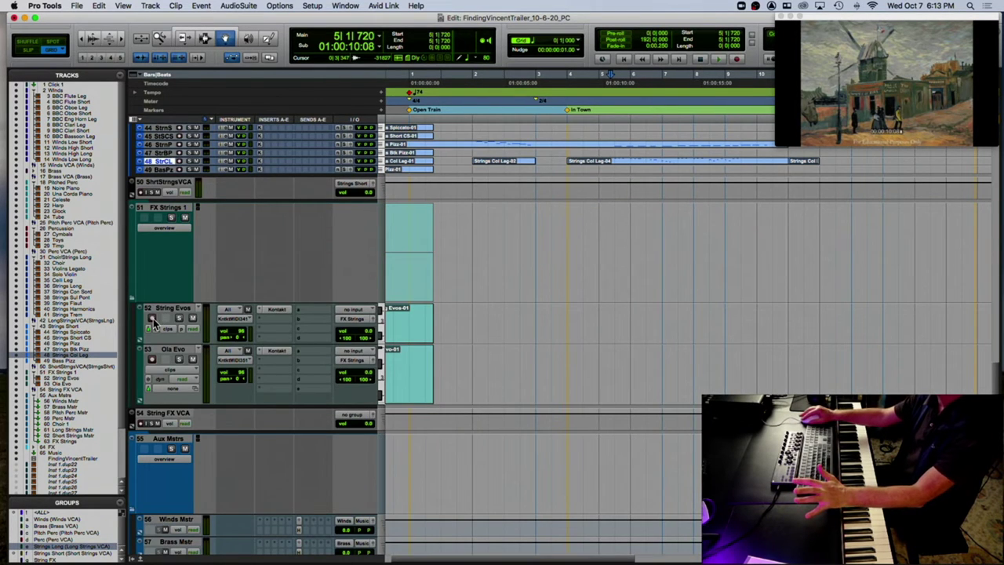
scroll(465, 294, up, 8)
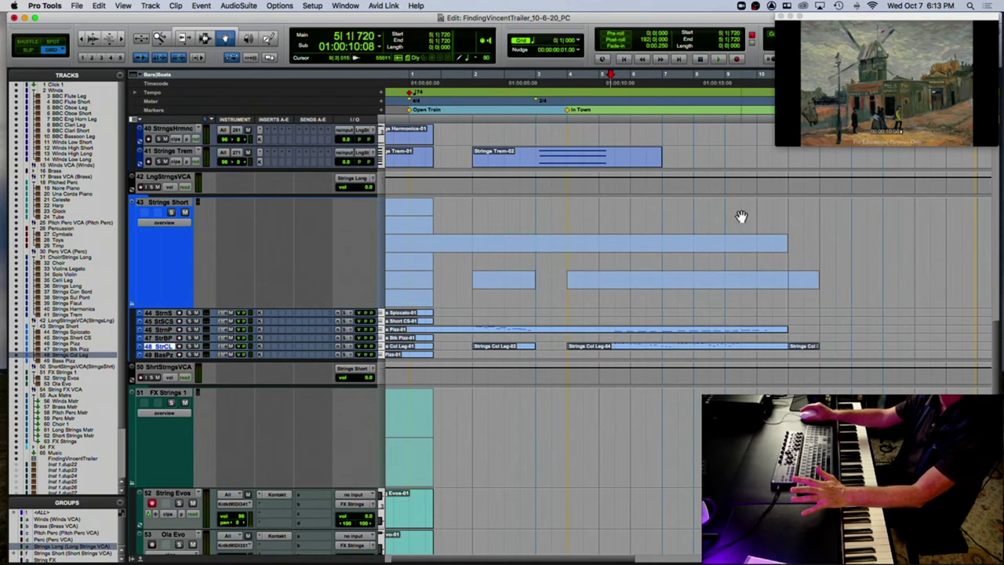
Play the cue from 3|2|000 and again from 8|1|000, auditioning String Evos live against the picture.
click(547, 105)
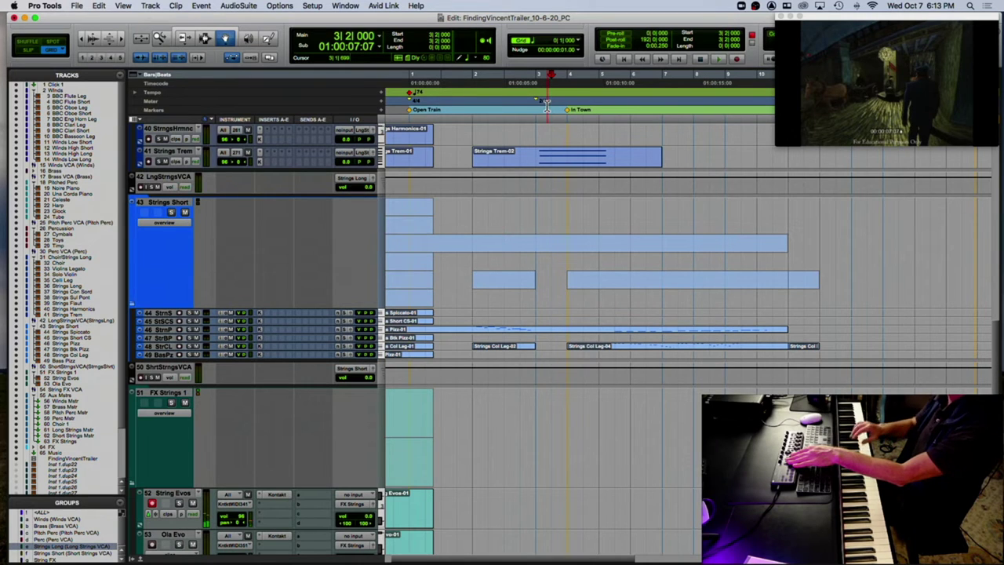
key(space)
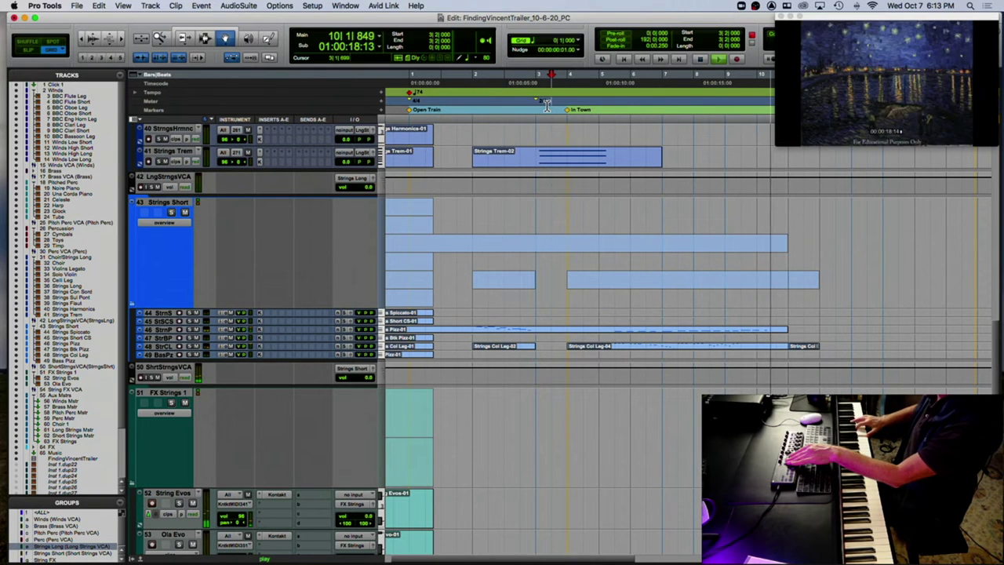
key(space)
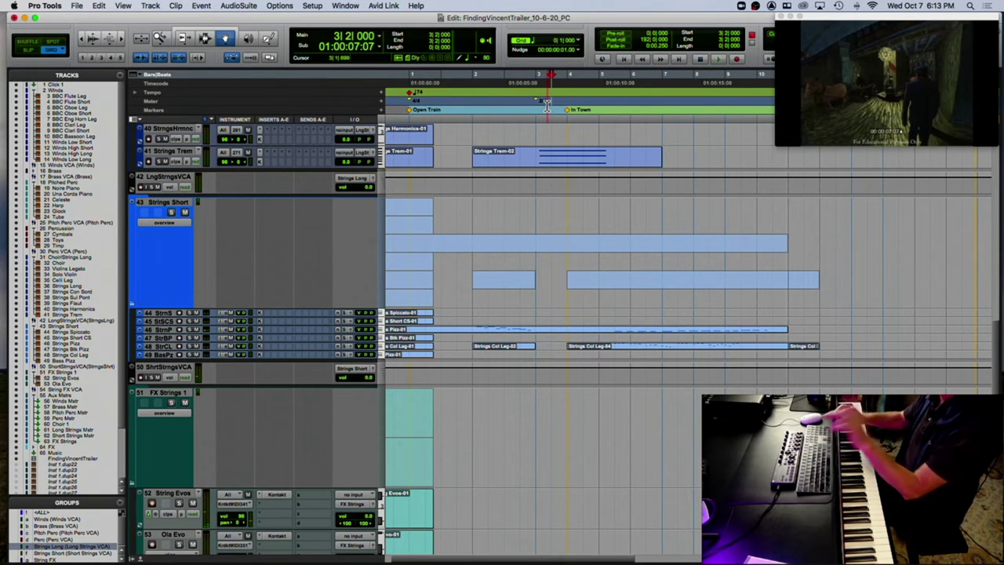
click(747, 119)
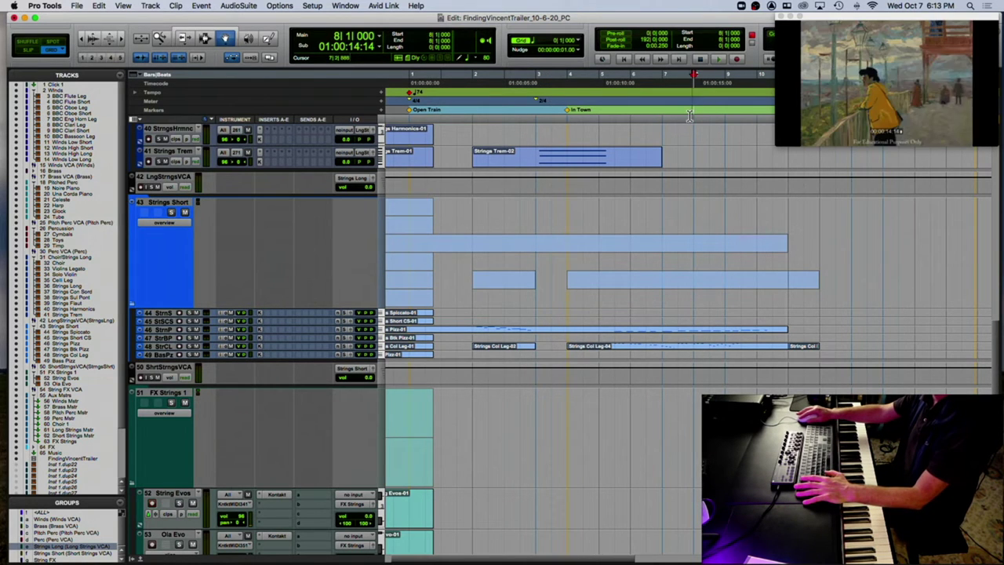
key(space)
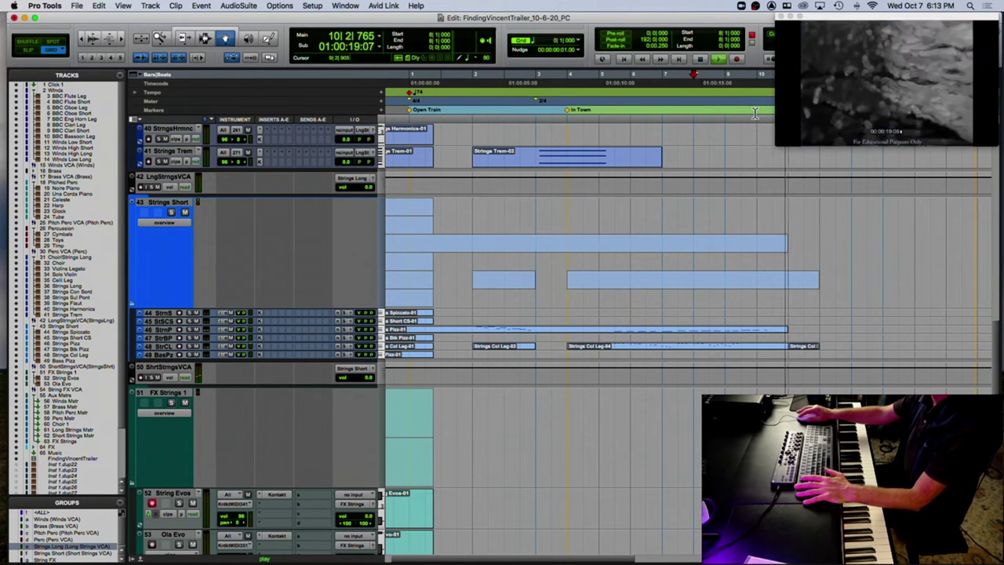
key(space)
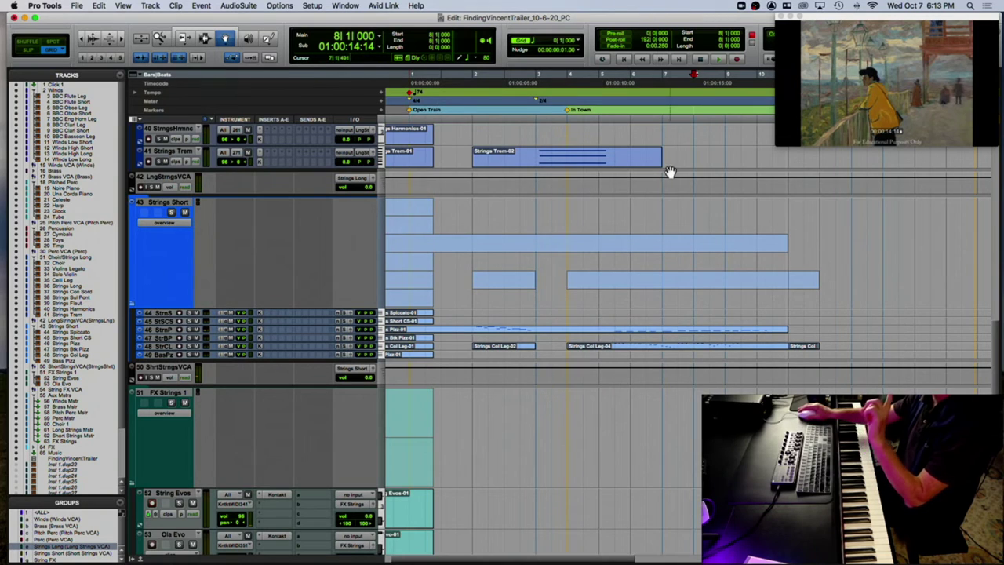
Open the Solo Violin track's Kontakt instrument and remove the a - Violin (Virtuoso) patch without saving its changes.
scroll(299, 136, up, 3)
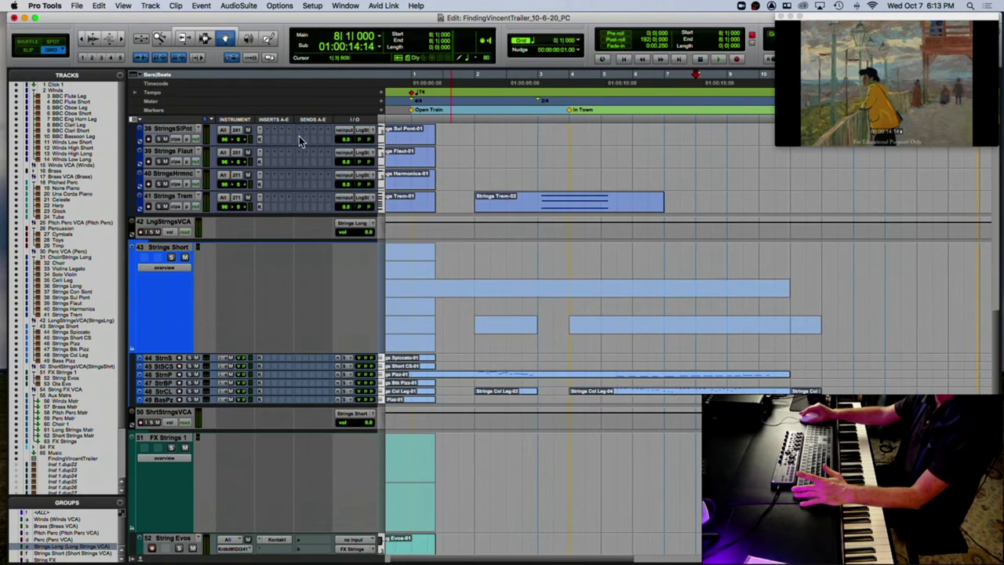
scroll(299, 136, up, 6)
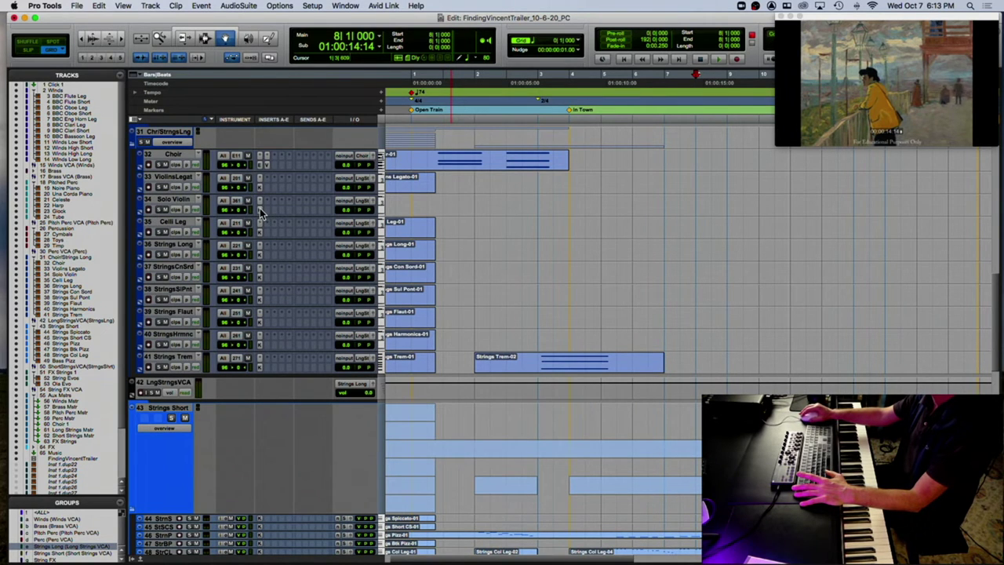
click(358, 202)
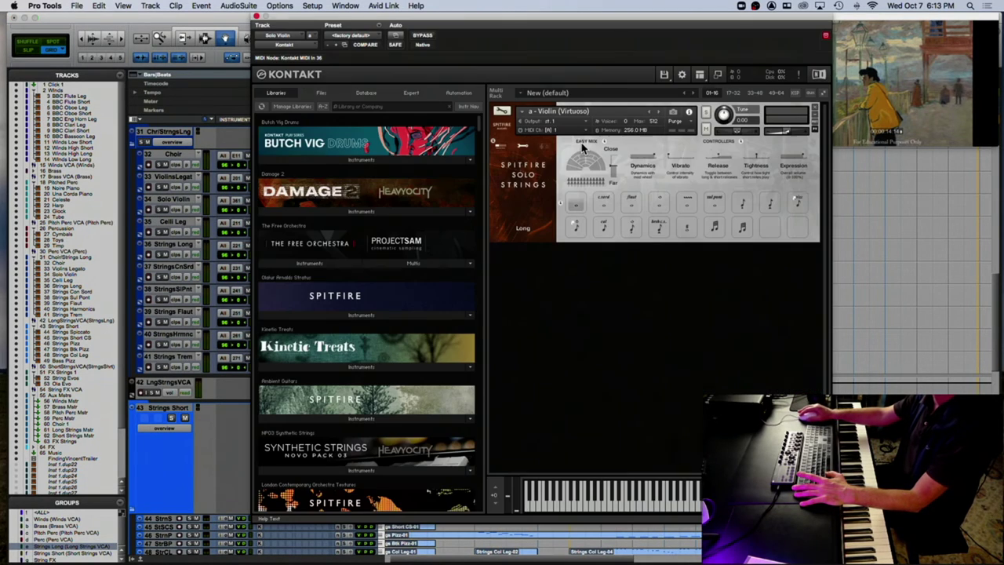
click(815, 108)
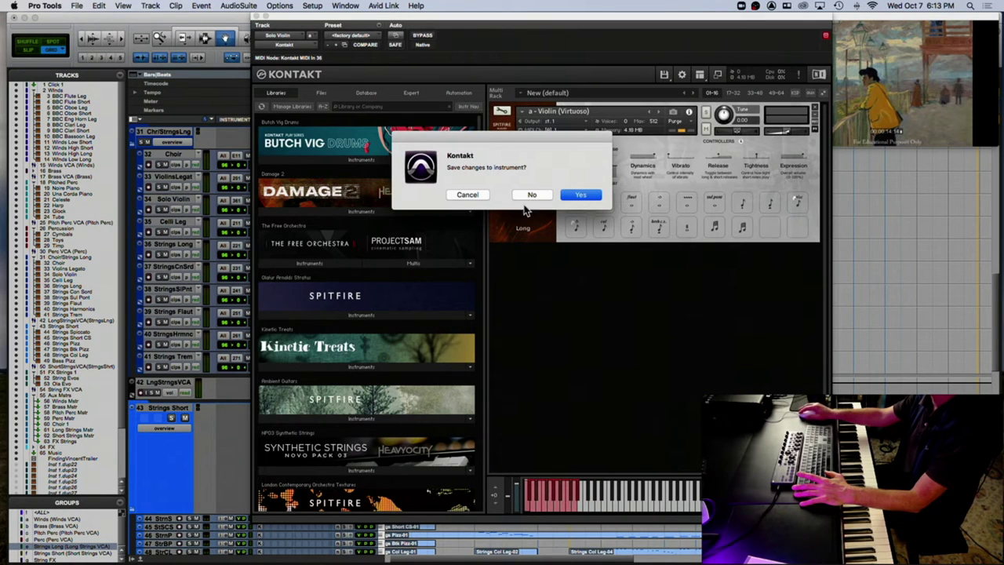
click(534, 195)
Load b - Violin (1st Desk) - Legato from the advanced legato patches of Spitfire Solo Strings and close the instrument window.
scroll(349, 217, down, 15)
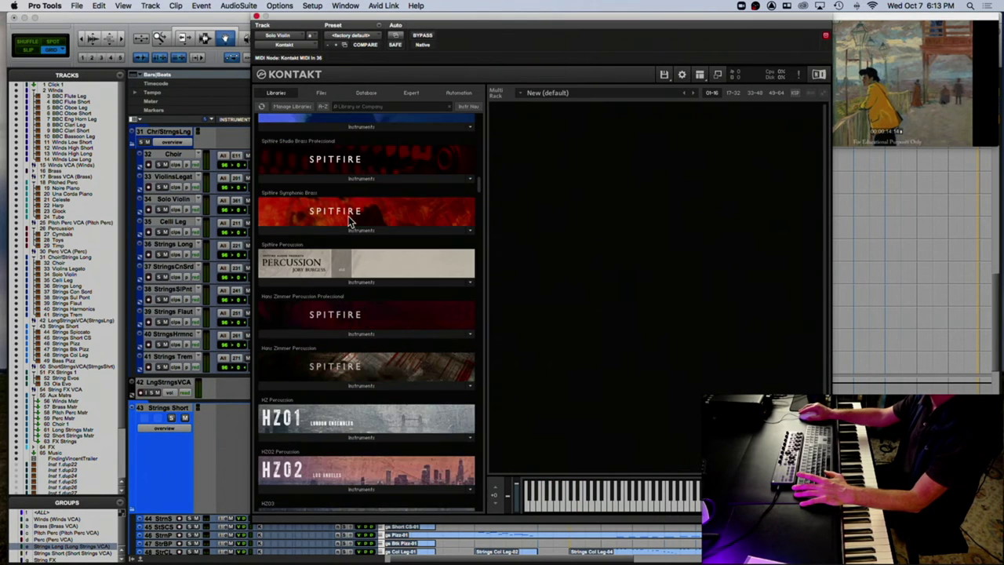
scroll(349, 219, down, 20)
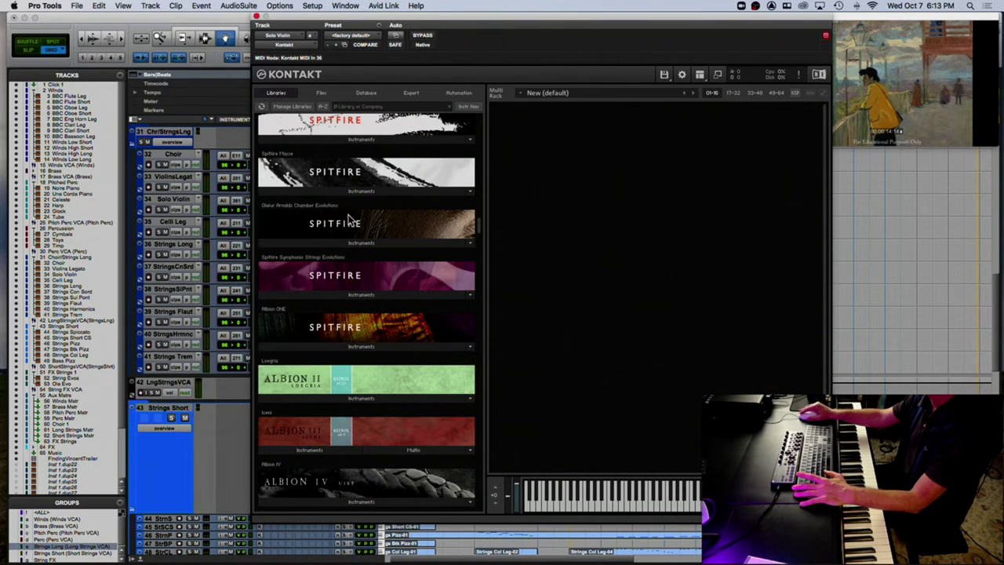
scroll(348, 220, up, 4)
click(301, 274)
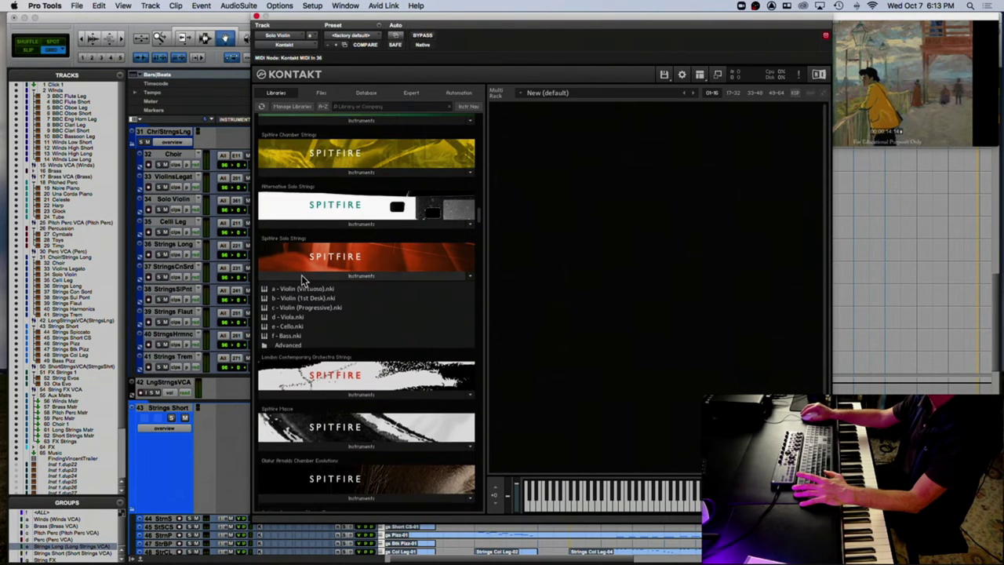
click(262, 346)
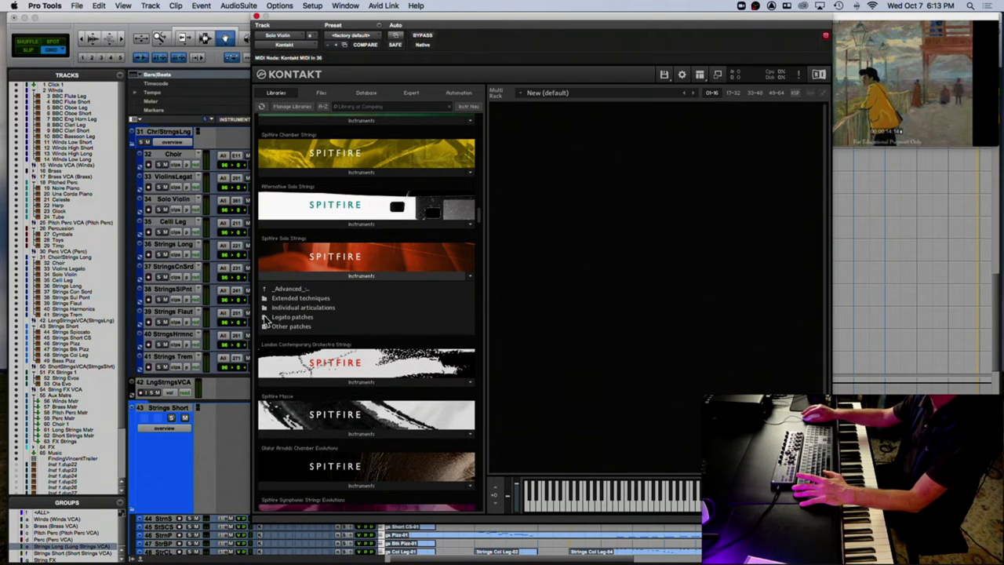
click(267, 317)
double_click(288, 308)
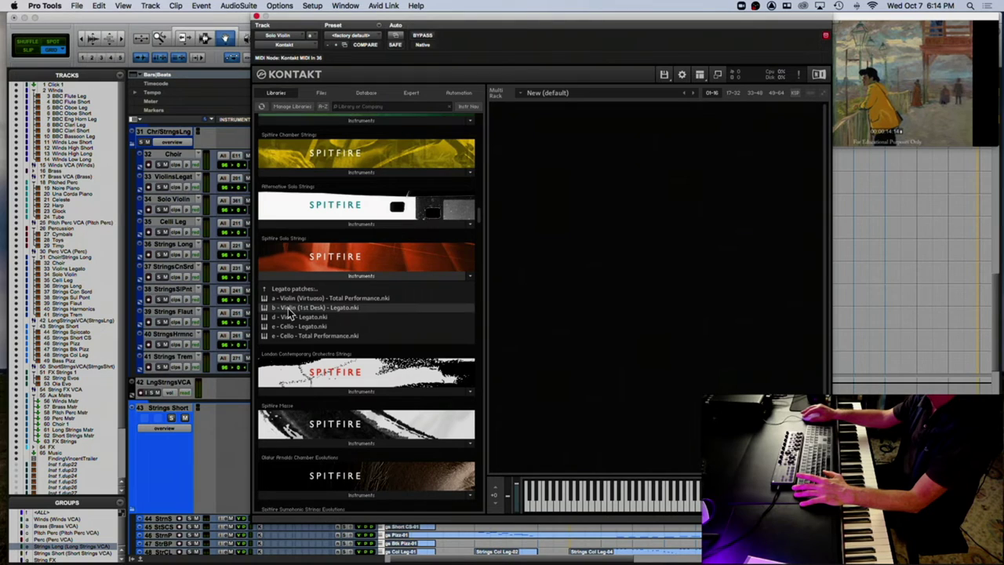
click(258, 18)
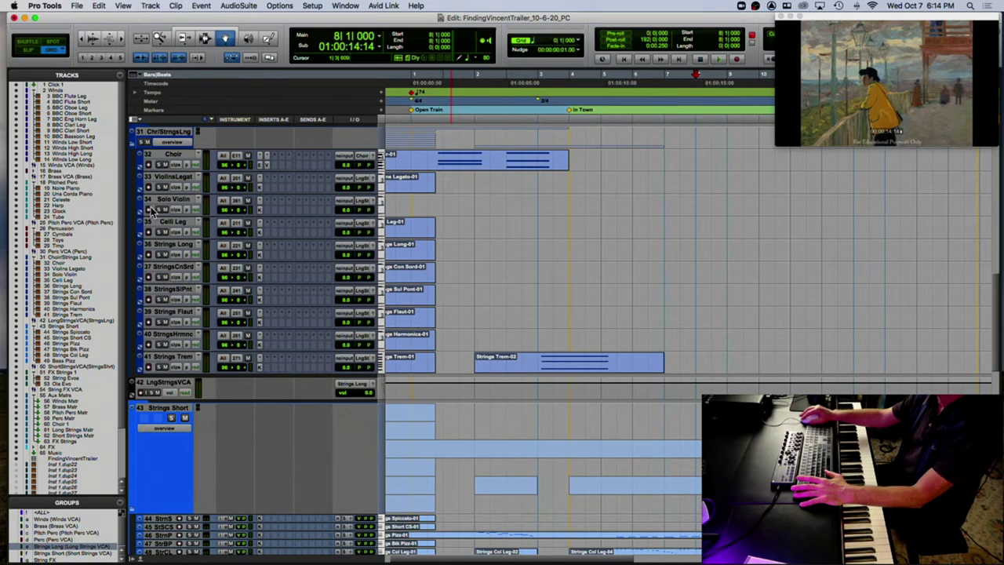
Record-enable the Solo Violin track and try a live violin line while playing from 3|1|000.
key(space)
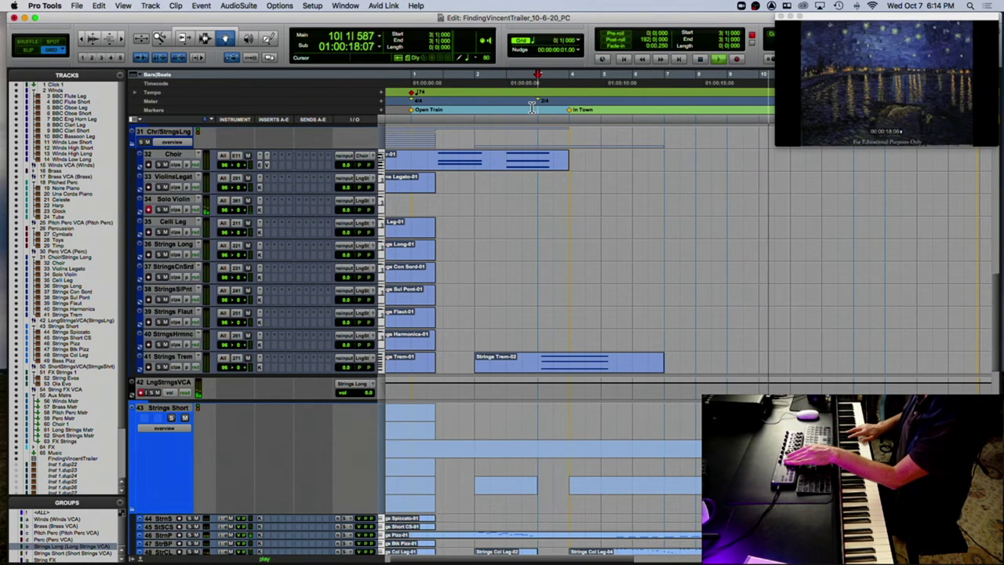
key(space)
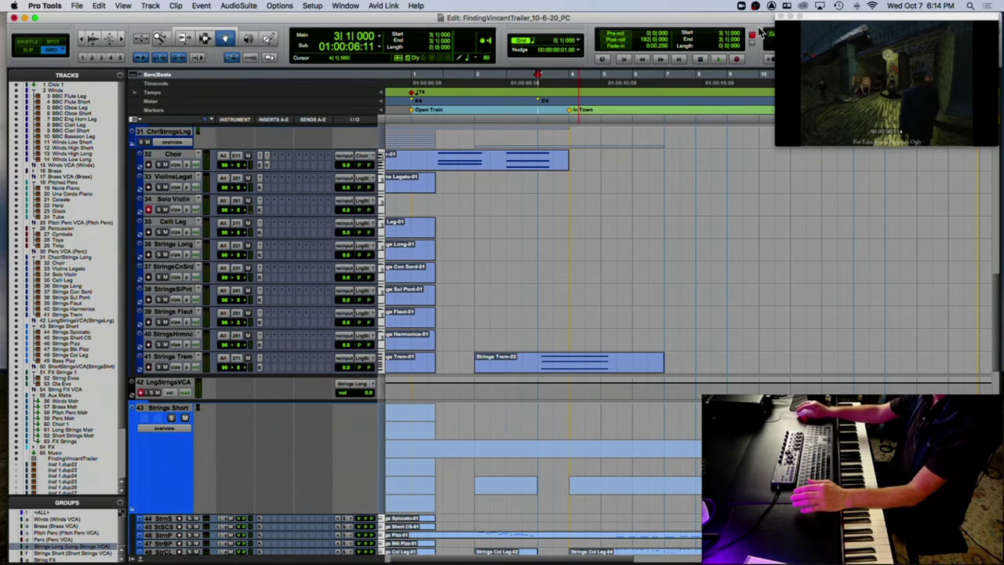
Move the video window down clear of the transport controls and open the metronome's click settings.
drag(835, 15, 837, 164)
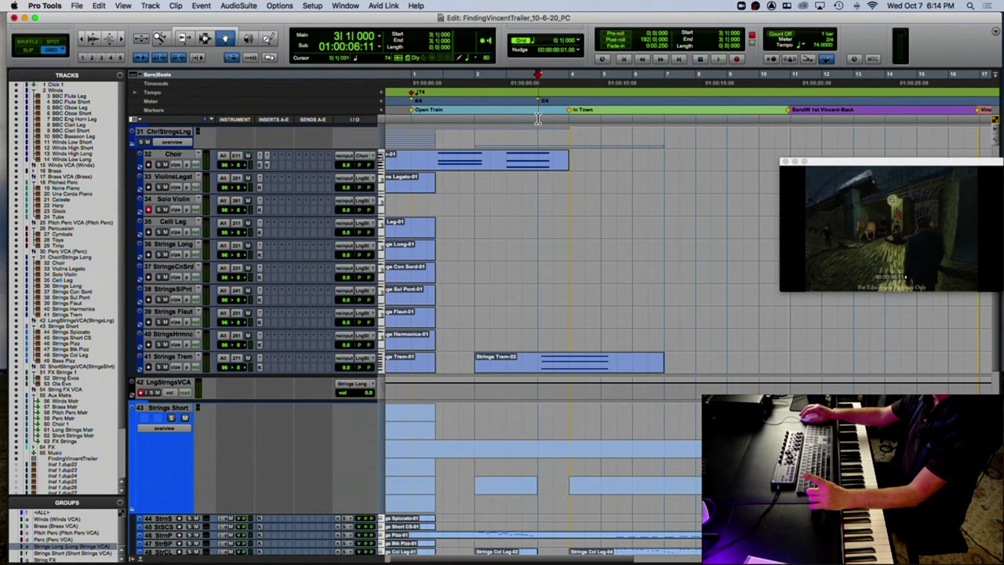
double_click(790, 60)
click(506, 301)
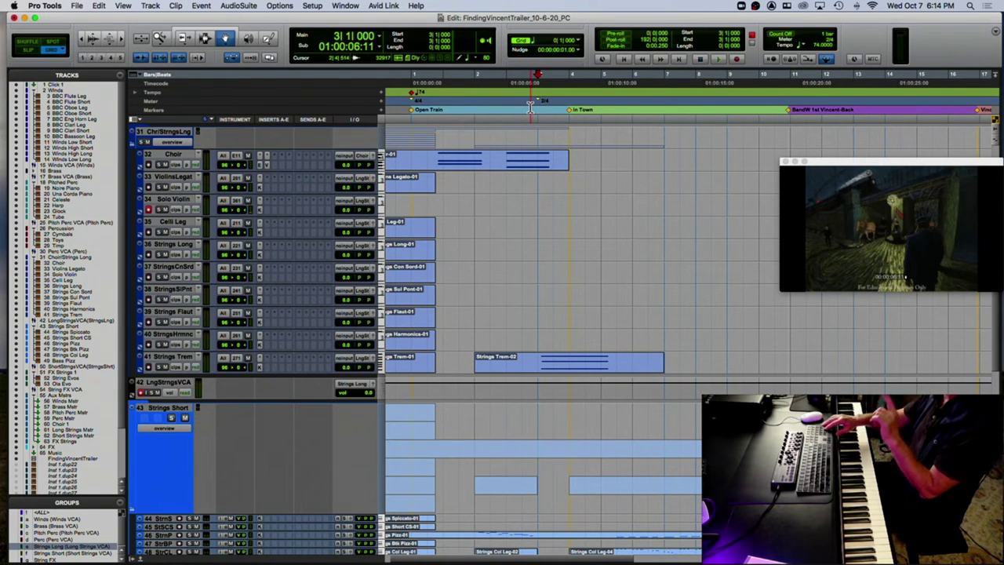
Record a Solo Violin melody to picture starting from 2|1|000.
click(477, 113)
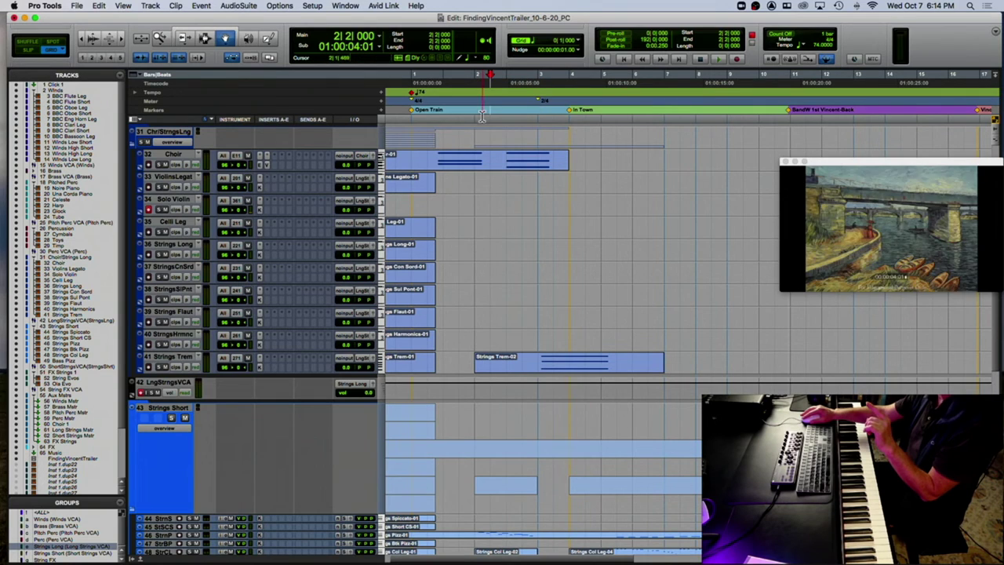
key(super+space)
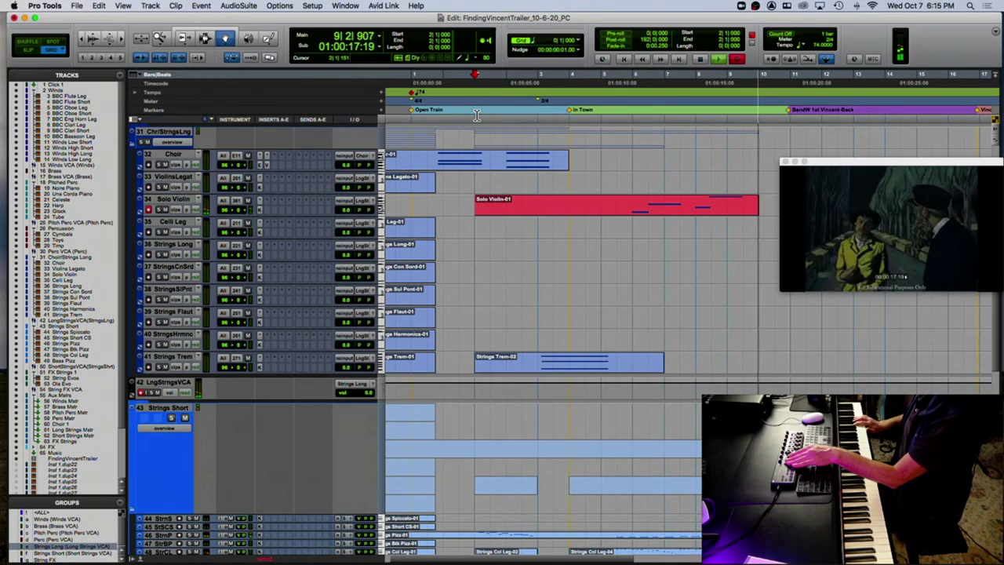
key(space)
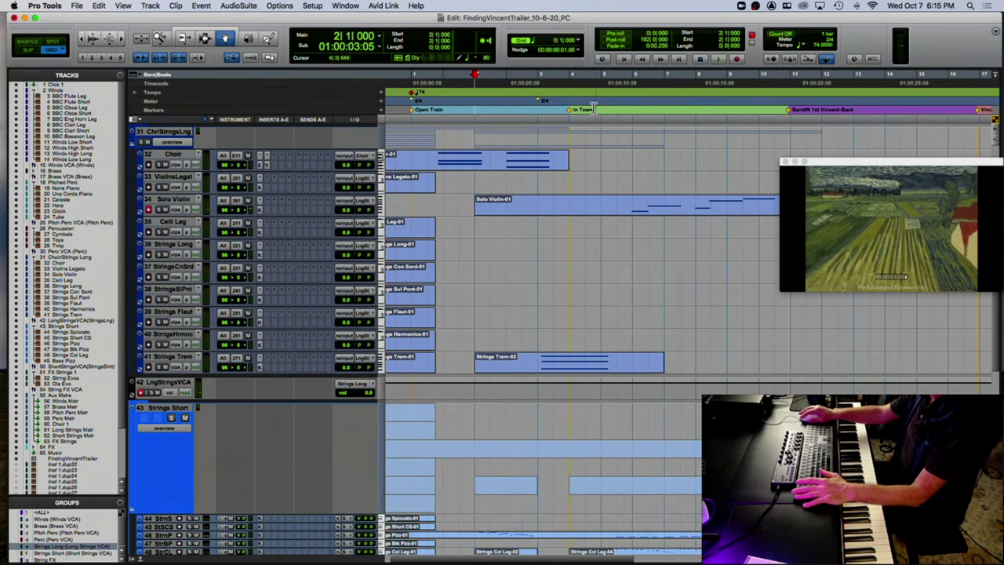
Overdub a pass on the Solo Violin clip from 5|1|000 to about bar 10.
click(594, 106)
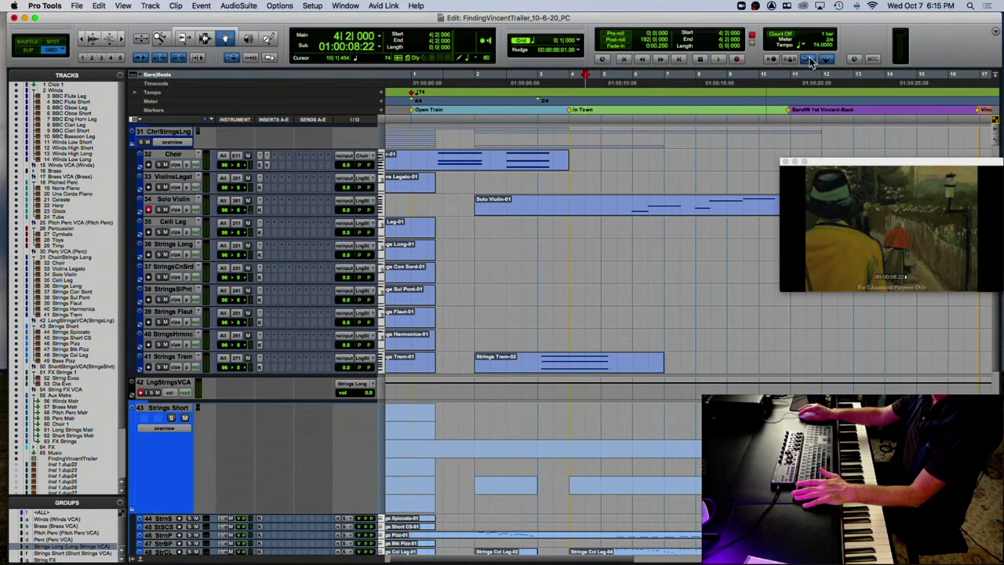
click(601, 113)
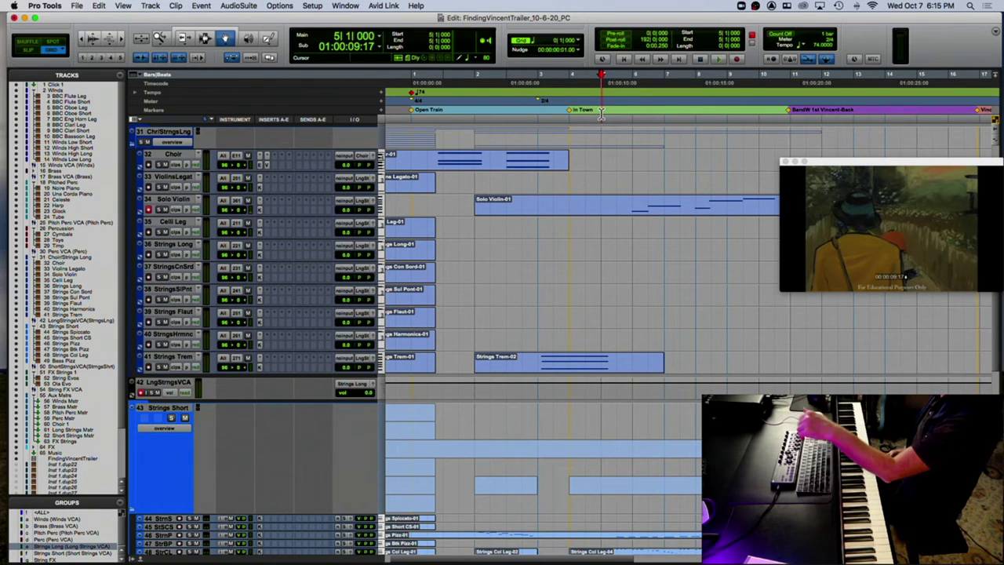
key(super+space)
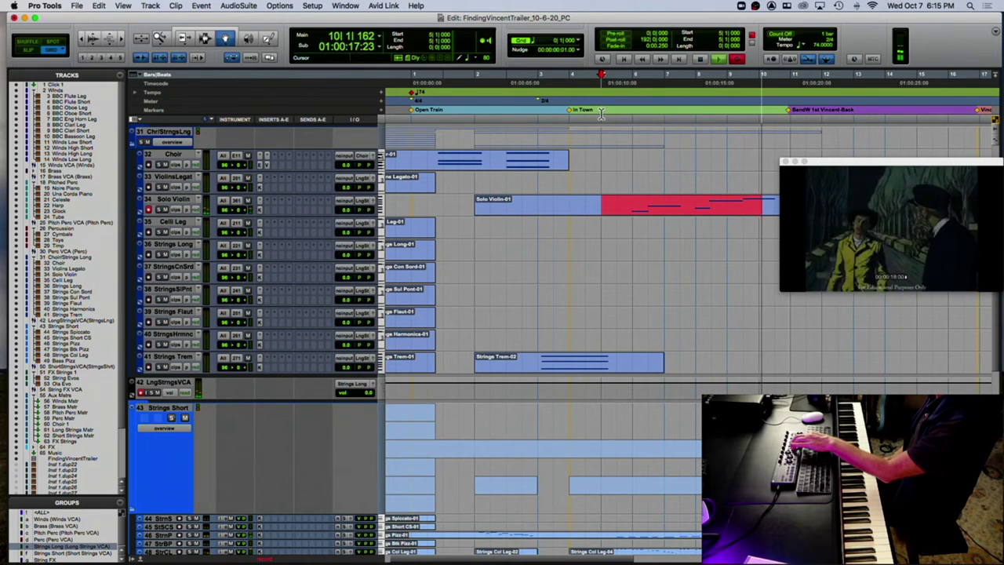
key(space)
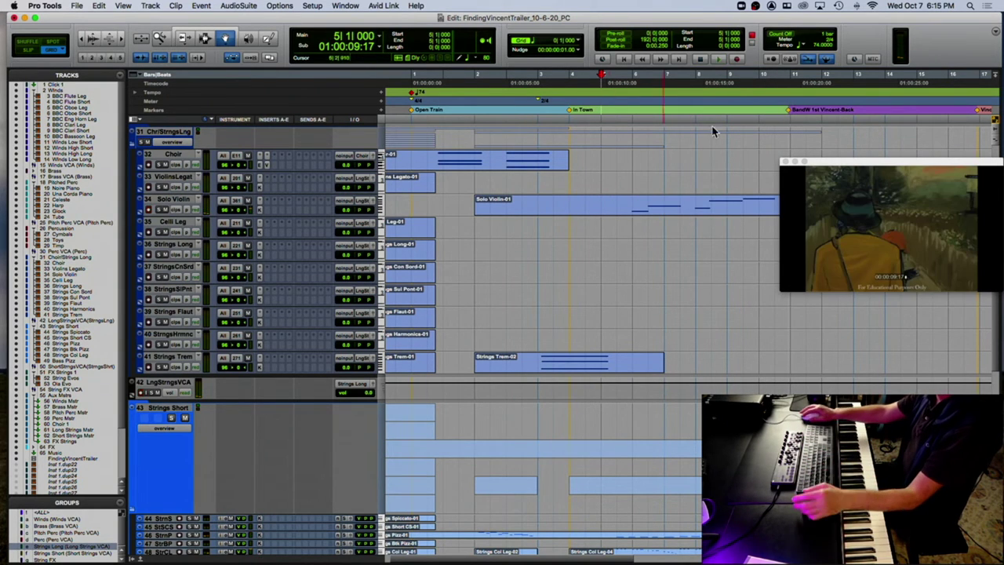
Open the Solo Violin clip in the MIDI editor and examine the melody's notes and mod wheel data.
double_click(758, 212)
click(664, 269)
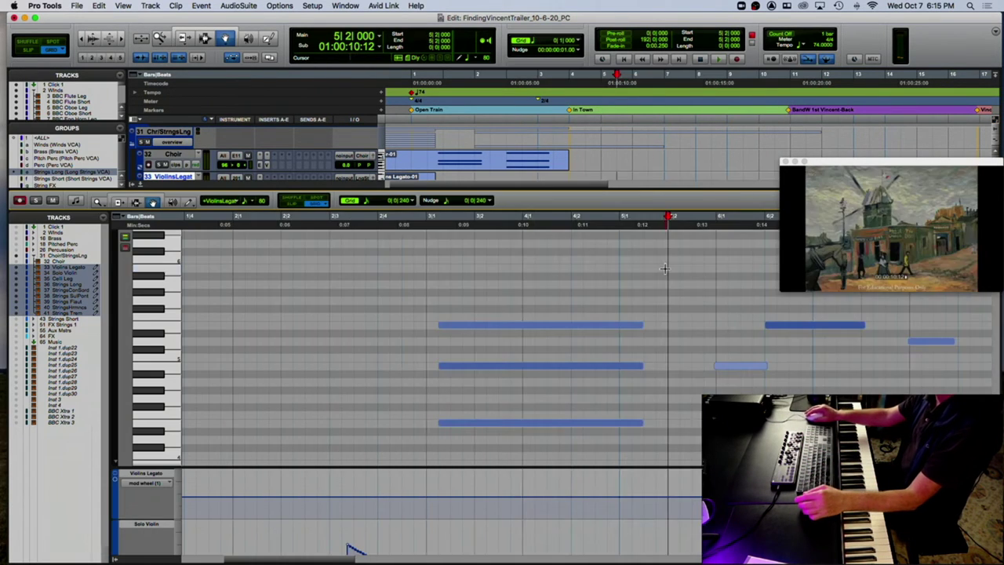
click(19, 273)
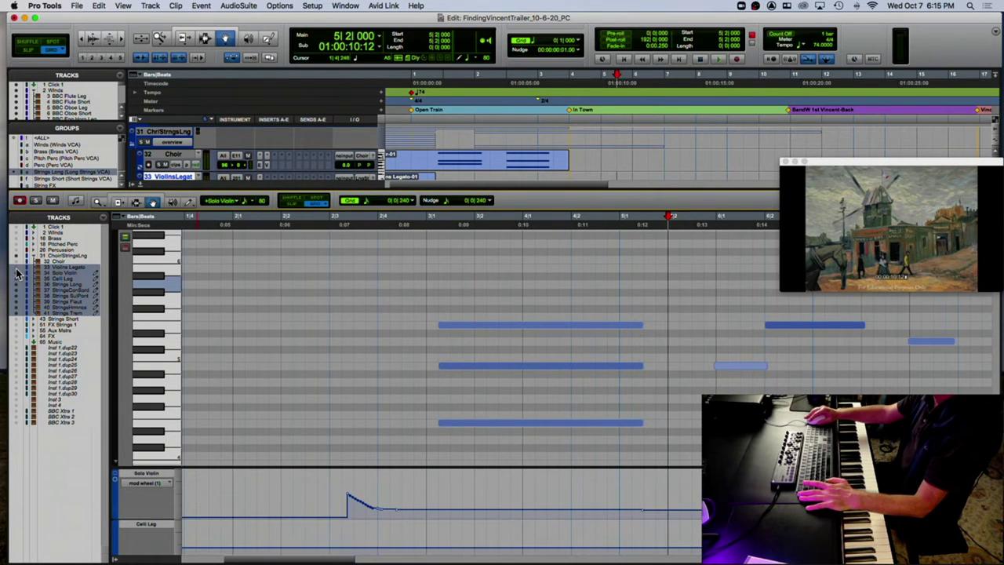
click(19, 278)
click(17, 273)
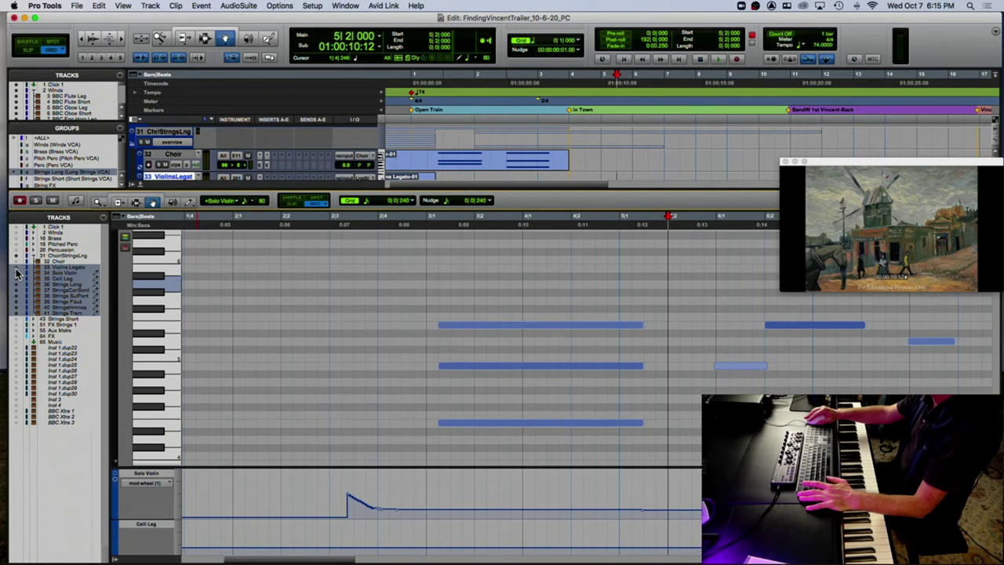
click(21, 287)
scroll(769, 303, right, 5)
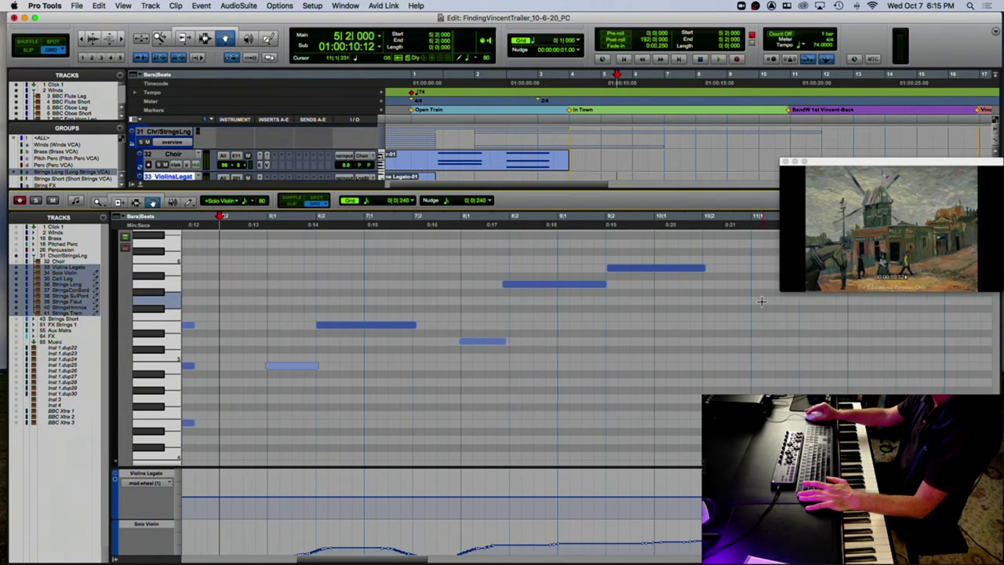
Audition the end of the violin melody from 9|2|000 and again from 9|2|480.
click(605, 226)
key(space)
key(space)
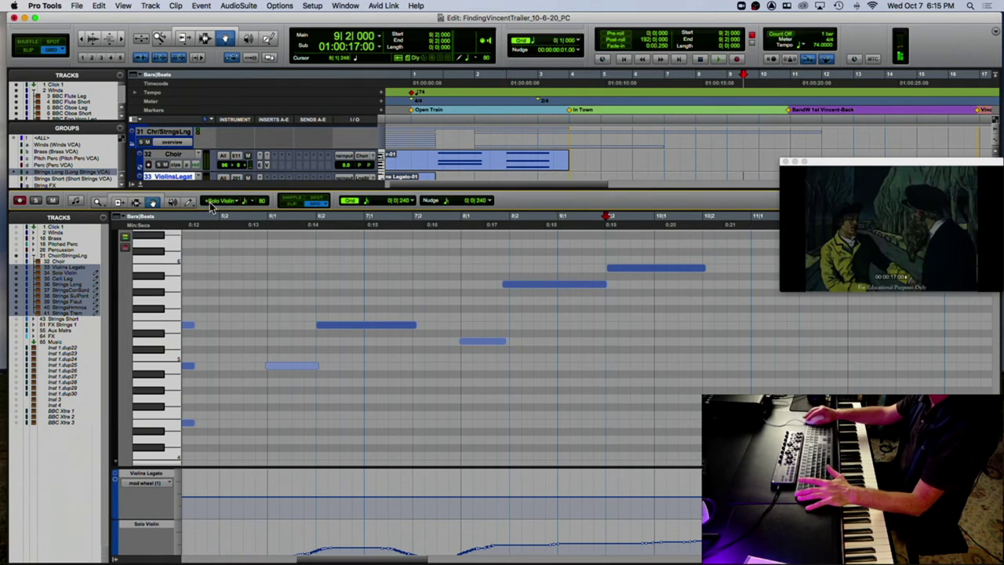
click(631, 226)
key(space)
key(space)
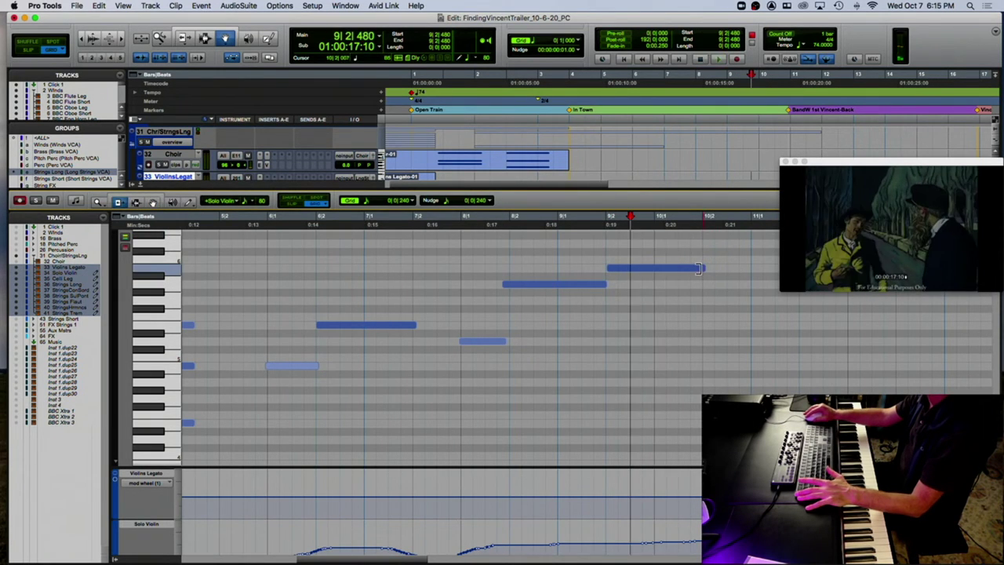
Shorten the melody's last note by about half a beat, check it from 9|2|000 and close the MIDI editor.
drag(699, 268, 680, 269)
click(611, 226)
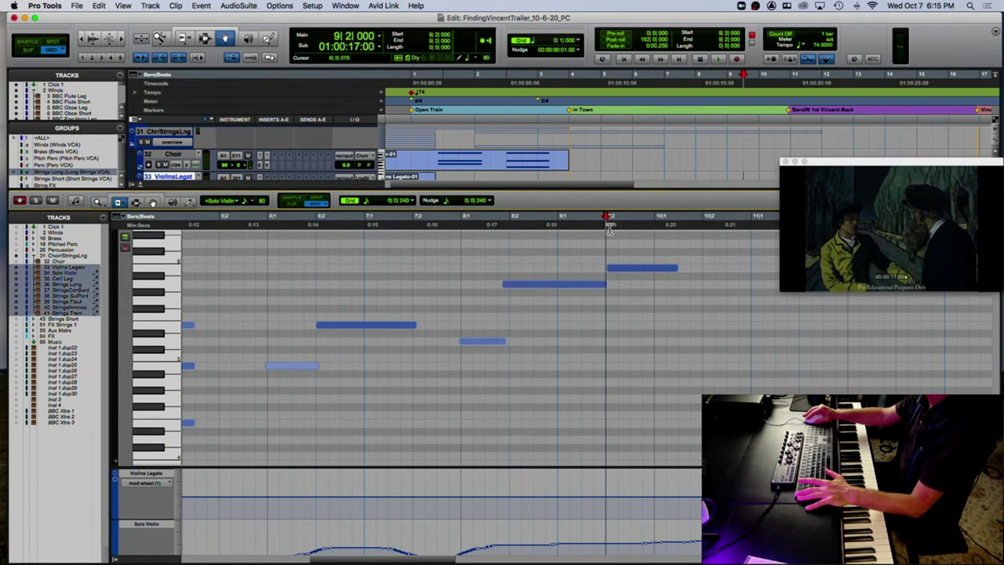
key(space)
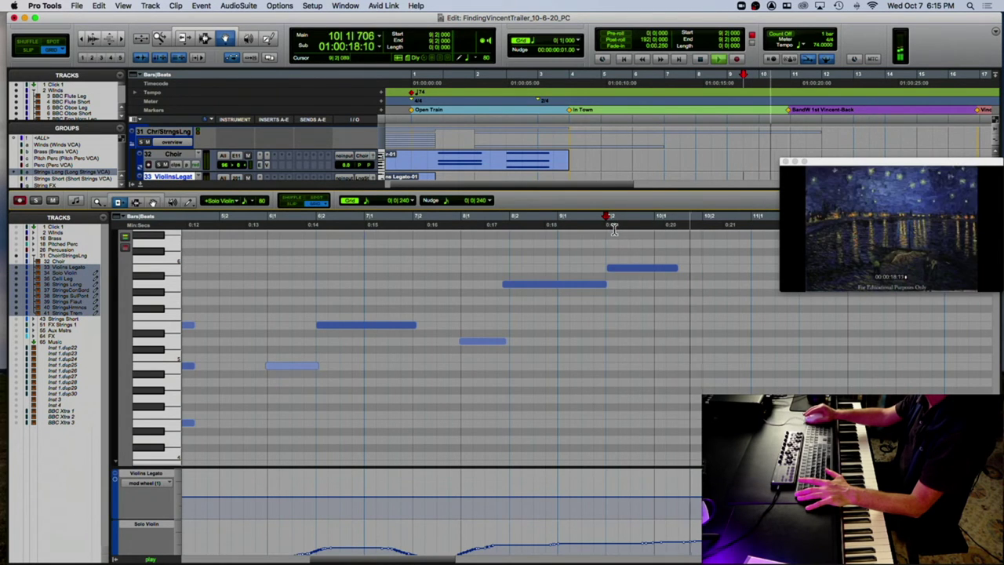
key(space)
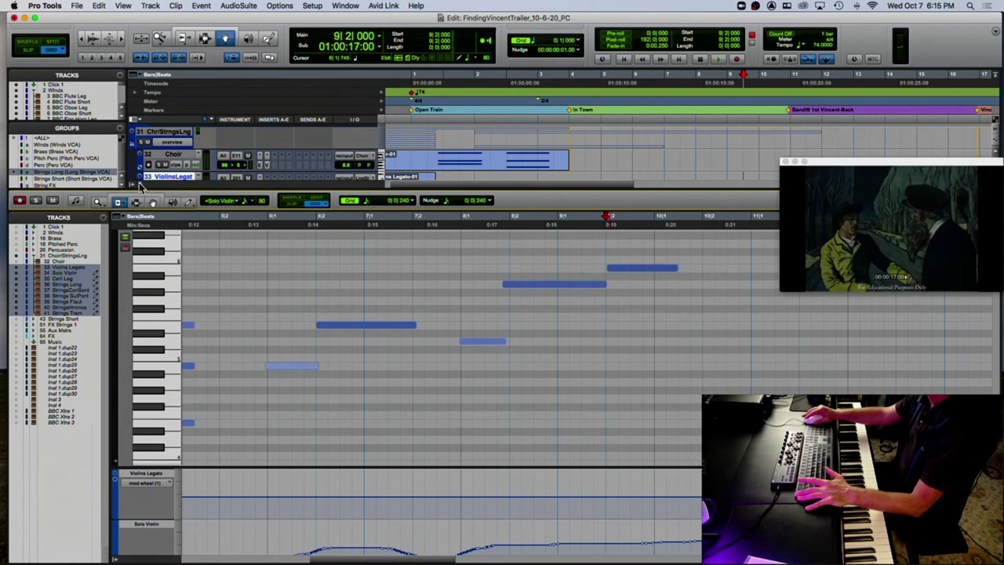
click(139, 184)
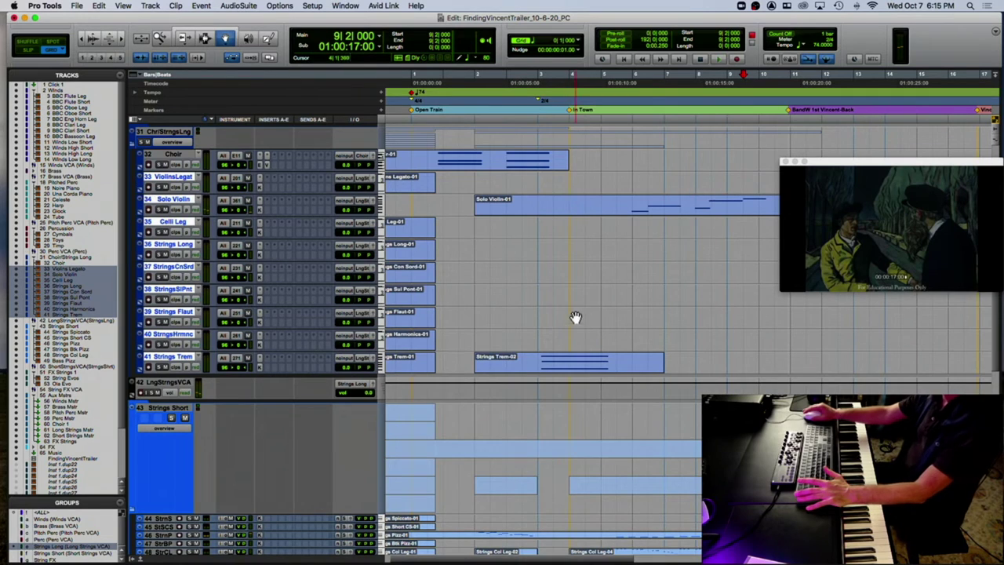
Disarm the Solo Violin track, record-enable Una Corda Piano and try a piano line while playing from 1|1|000.
scroll(267, 242, up, 4)
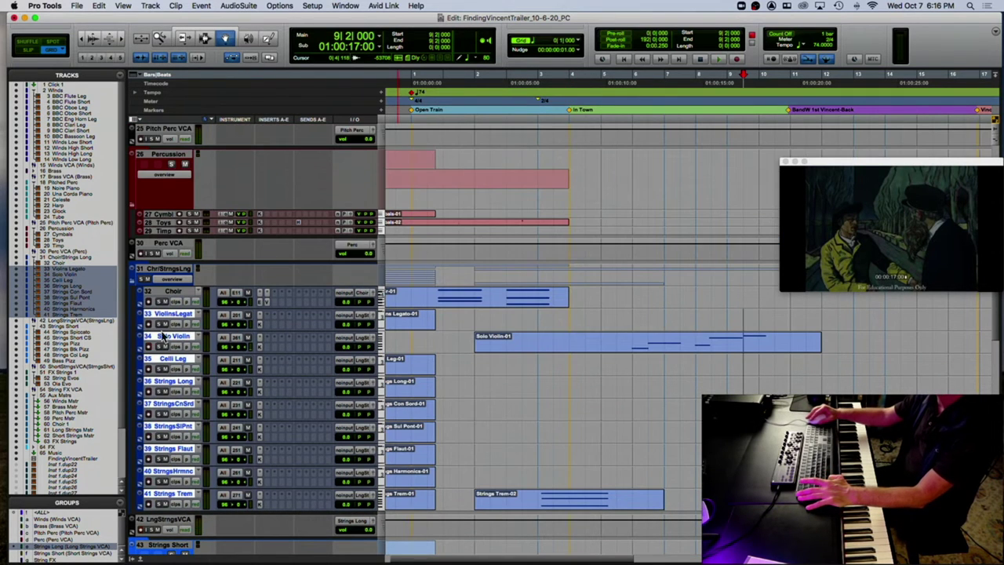
click(157, 343)
scroll(182, 295, up, 3)
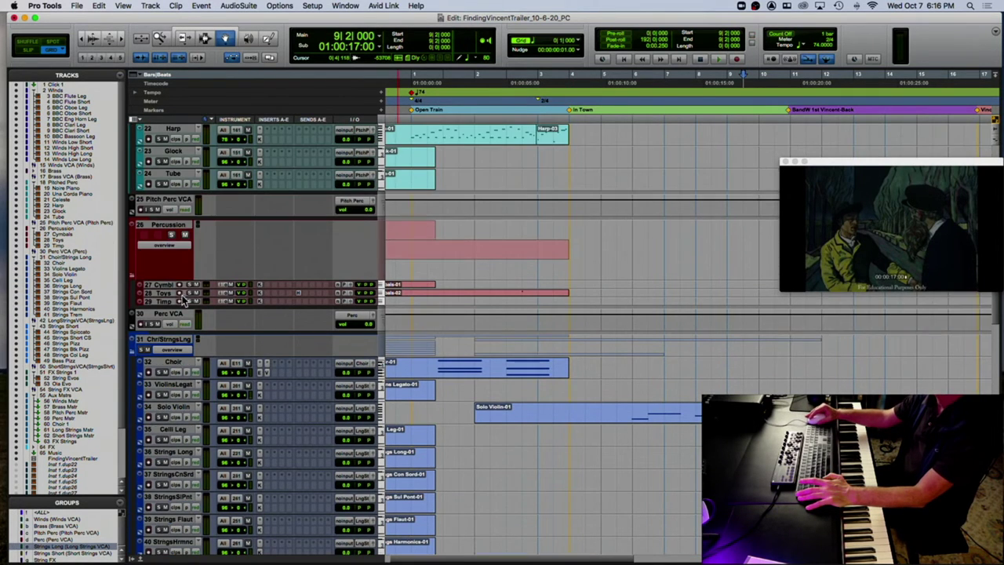
scroll(182, 295, up, 2)
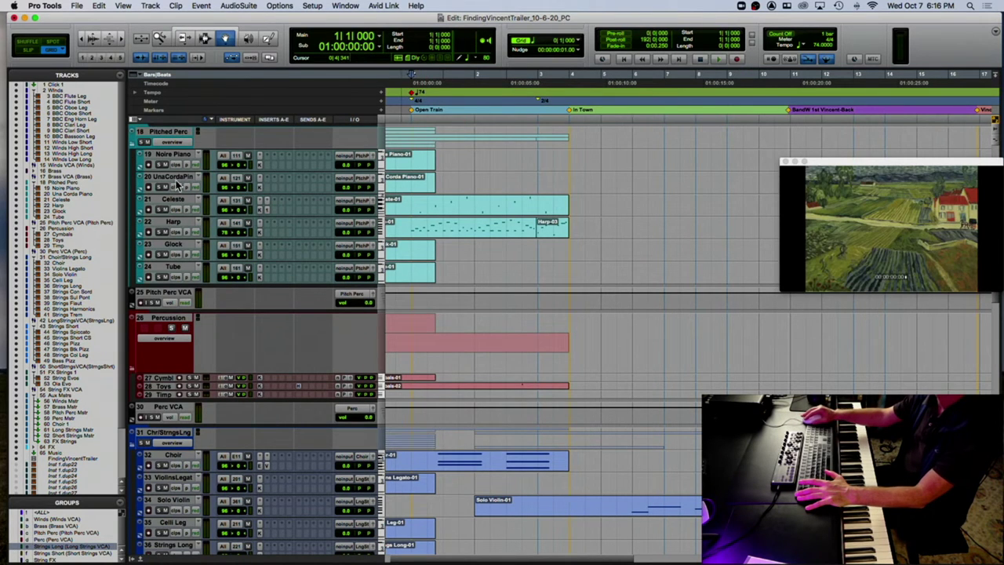
key(space)
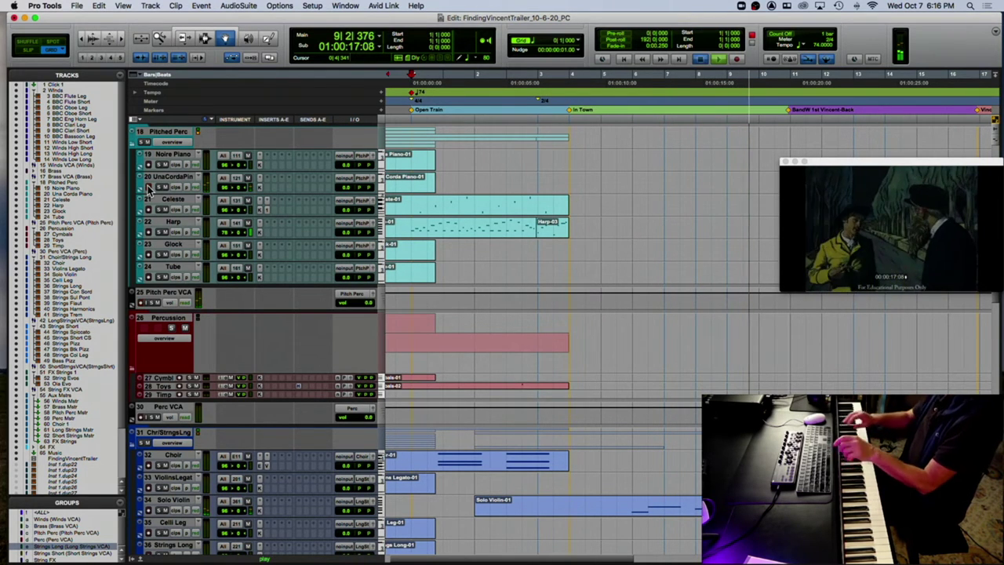
Try a Una Corda Piano take from 1|1|000 and undo it.
key(super+space)
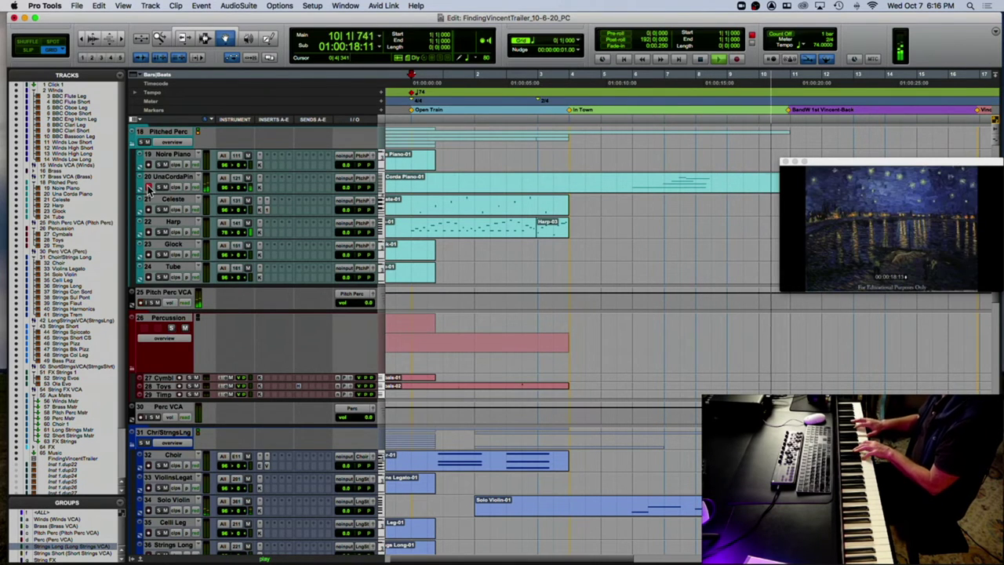
key(space)
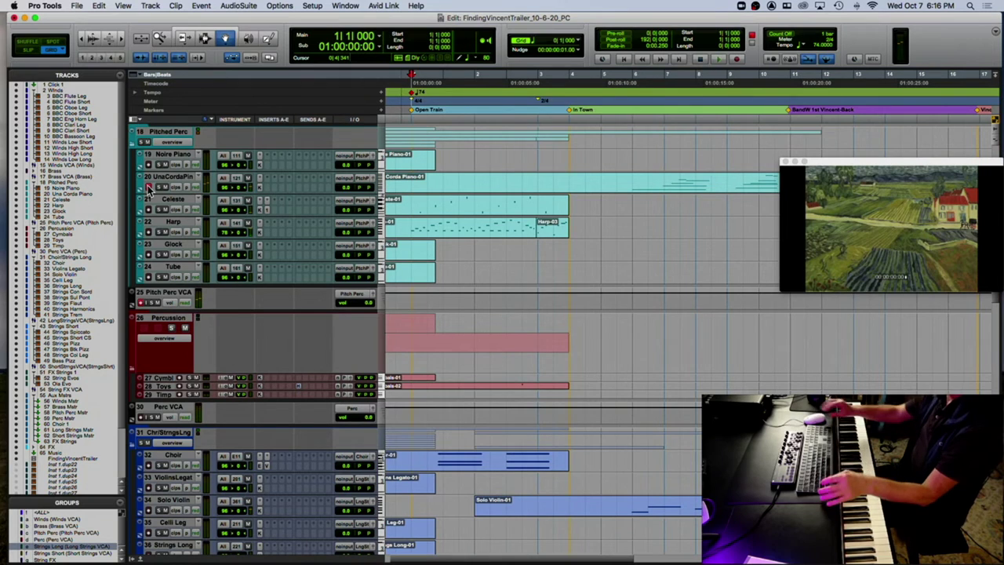
key(super+z)
Record a Una Corda Piano part to picture starting from 4|1|000.
click(599, 105)
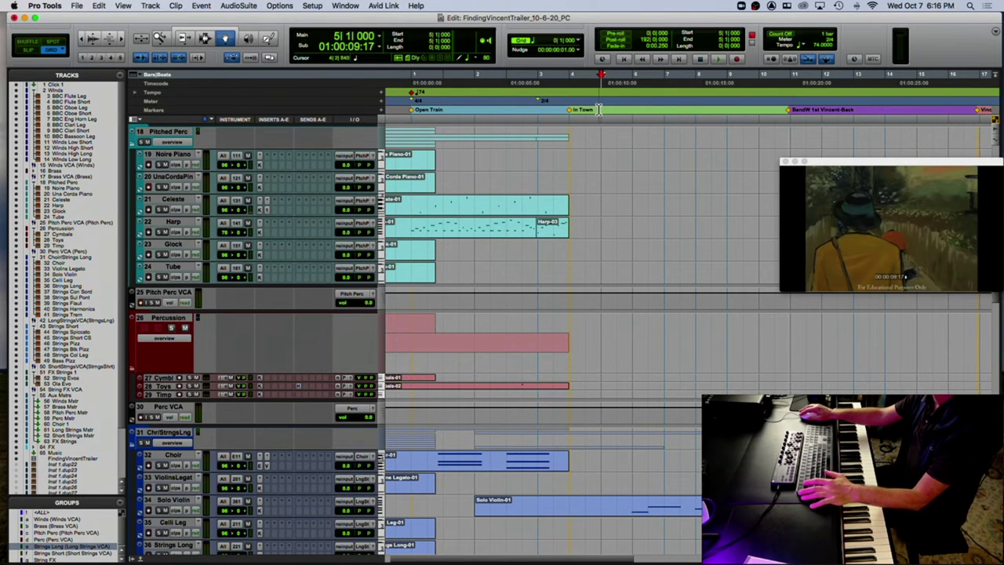
click(568, 100)
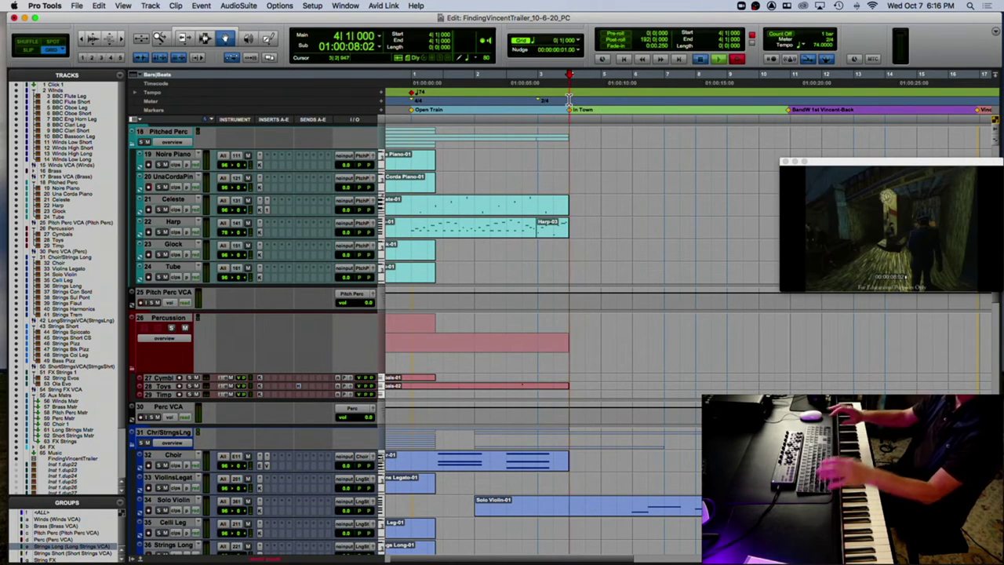
key(super+space)
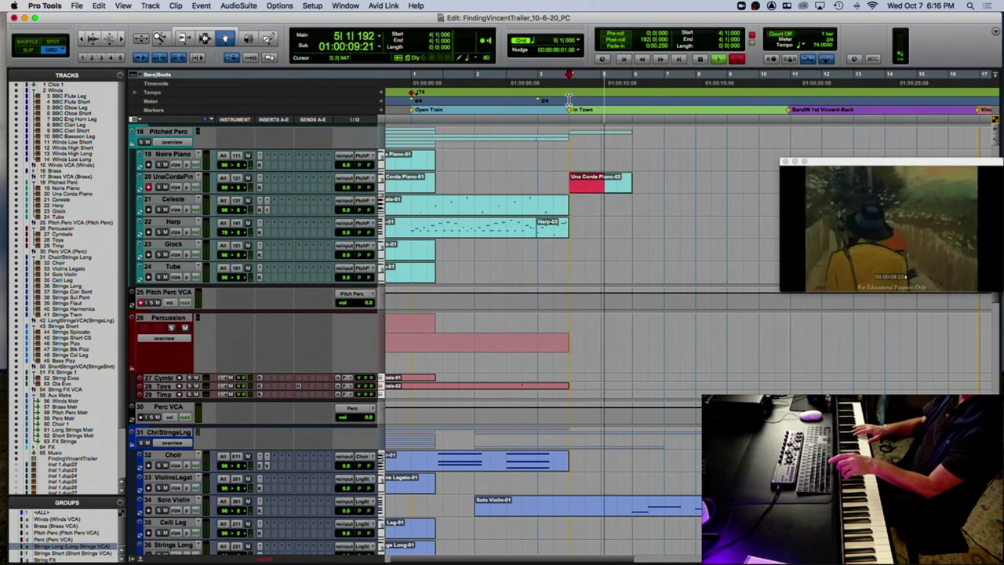
key(space)
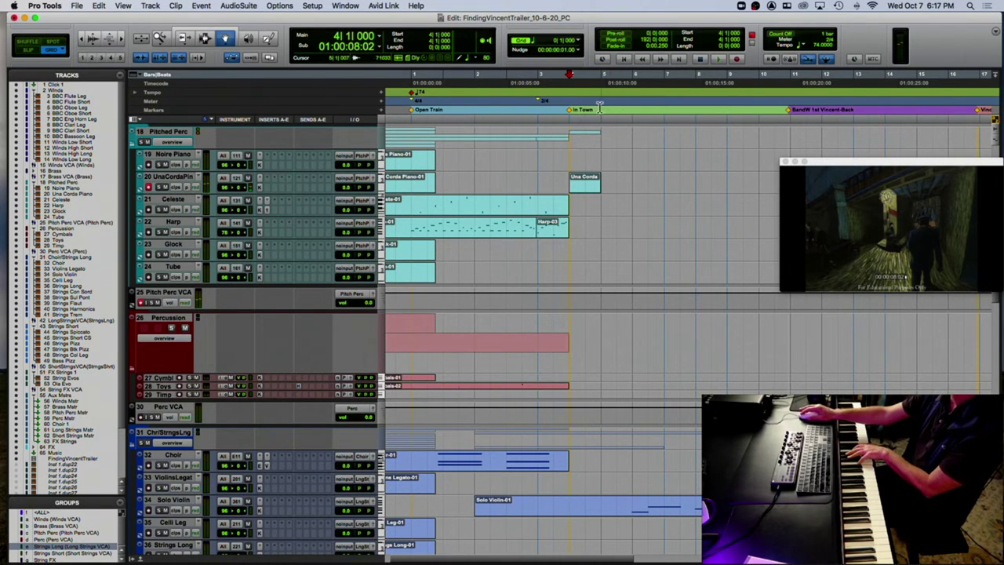
key(KP_3)
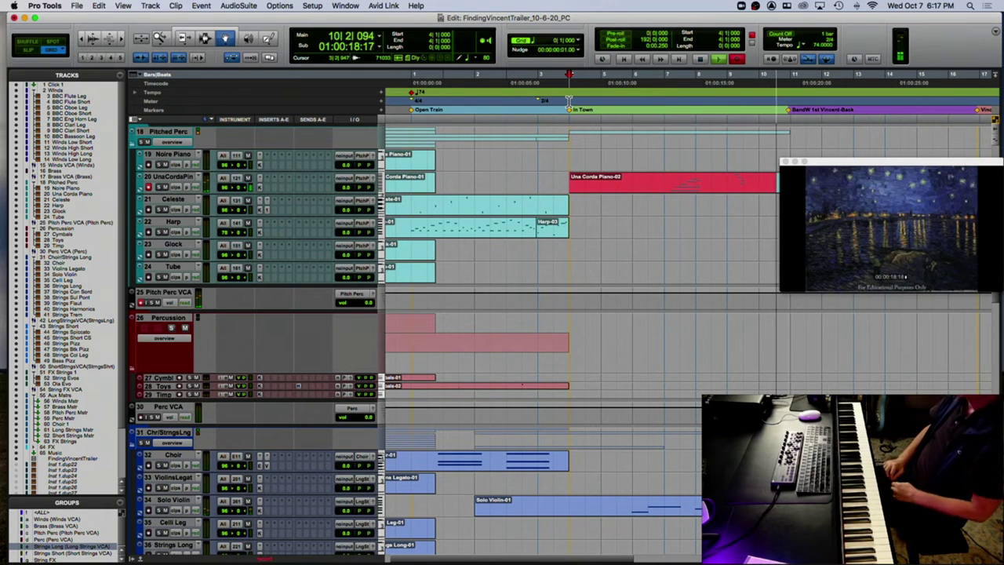
key(space)
Play the cue from 3|2|000 and look over the winds, brass and pitched percussion tracks.
click(551, 108)
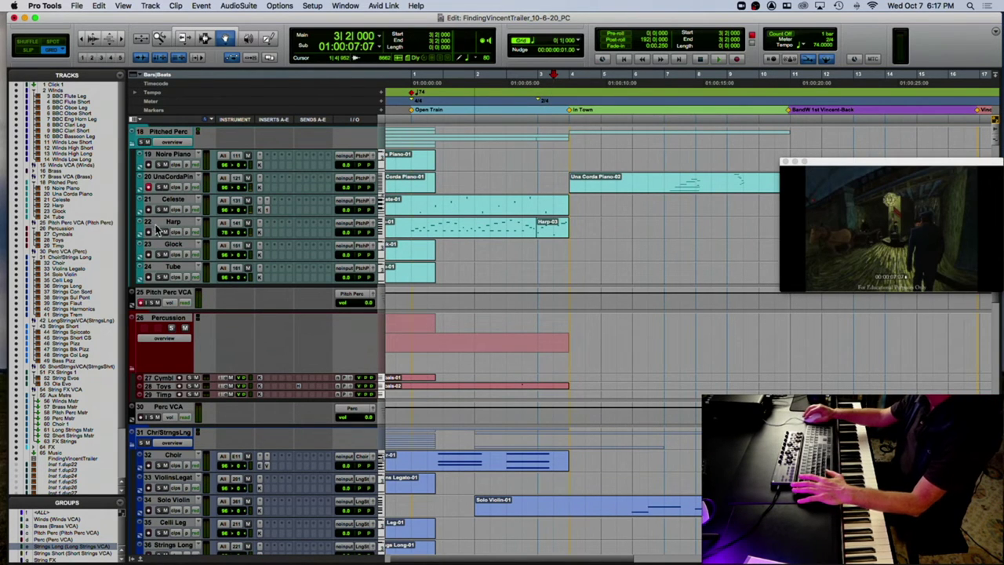
scroll(232, 212, up, 3)
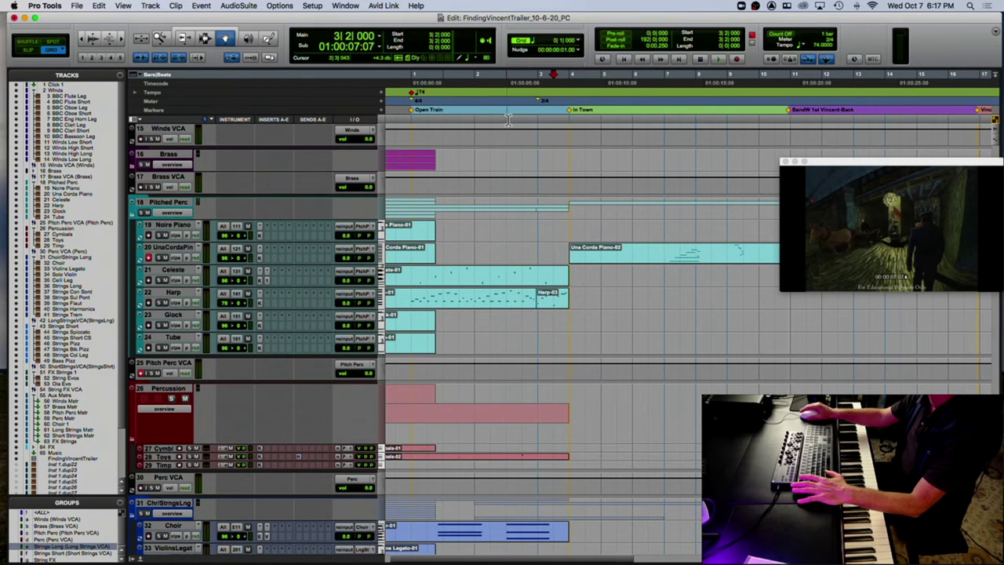
scroll(210, 156, up, 3)
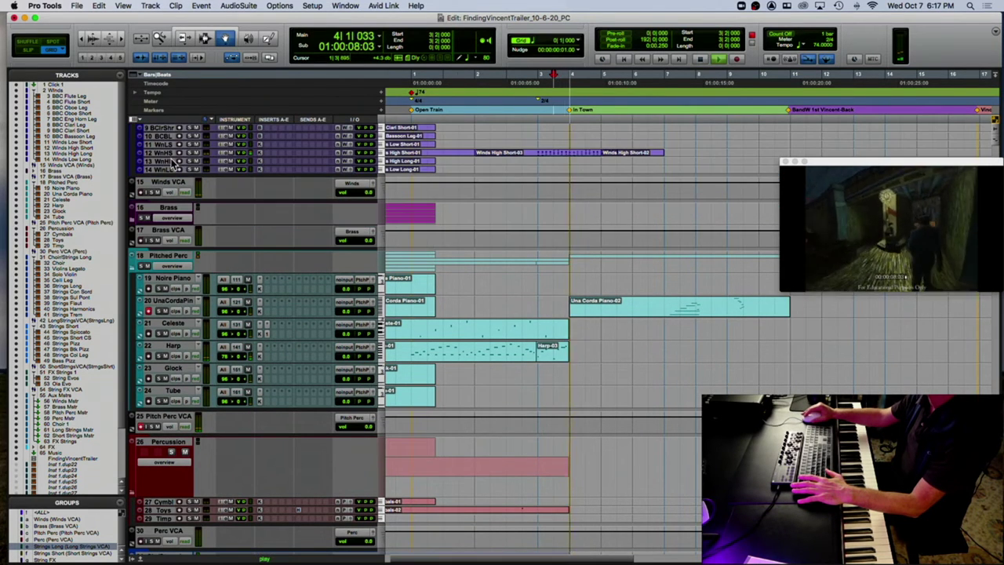
scroll(174, 162, down, 2)
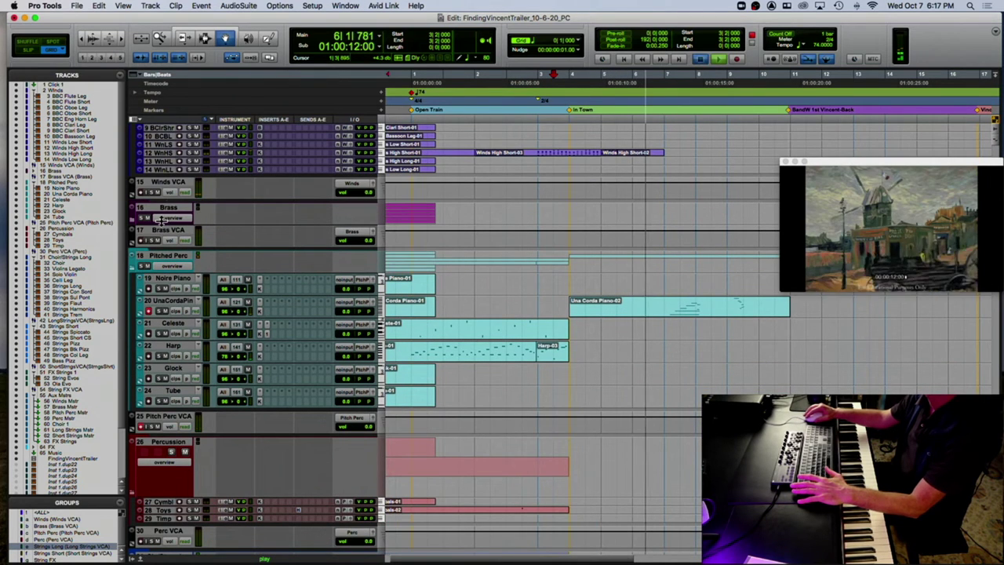
key(space)
Expand the Brass folder, record-enable Low Brass Long and try a line while playing from 3|2|000.
drag(158, 223, 131, 320)
click(132, 322)
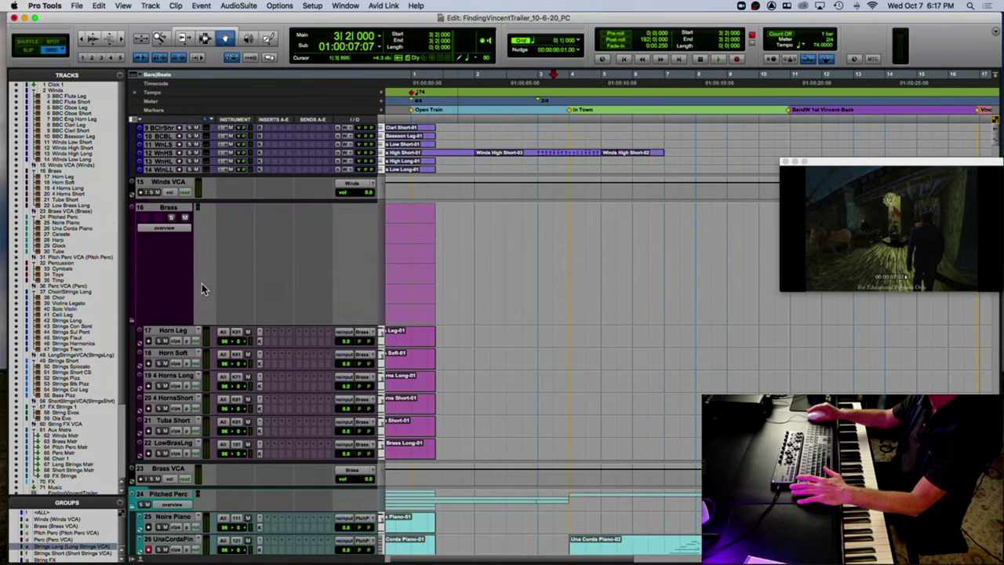
scroll(202, 291, down, 10)
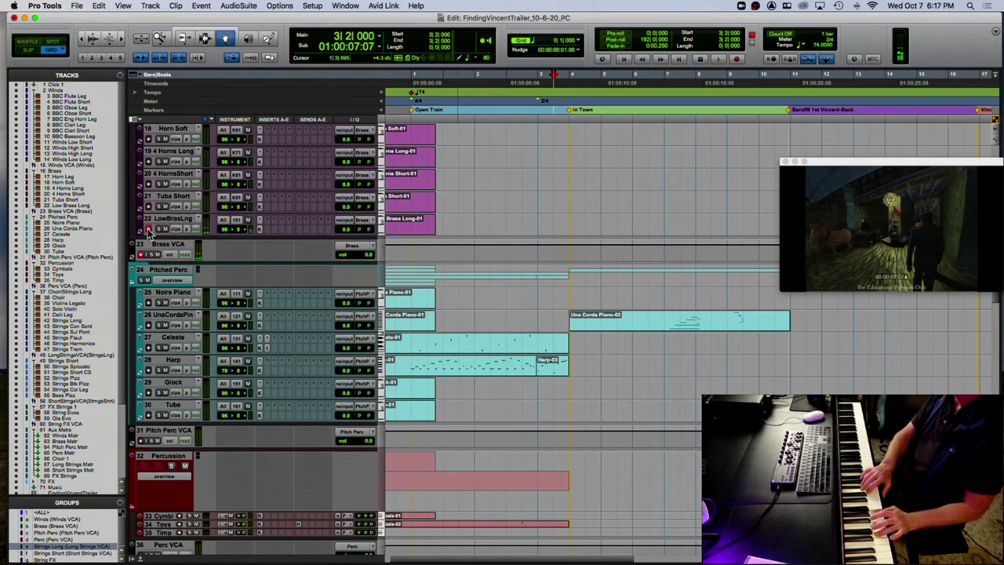
key(space)
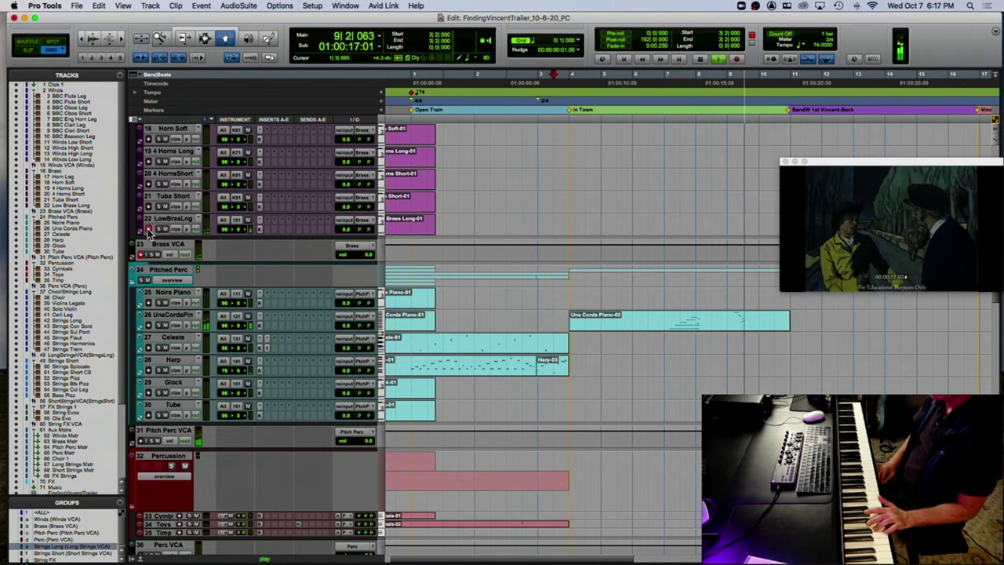
key(space)
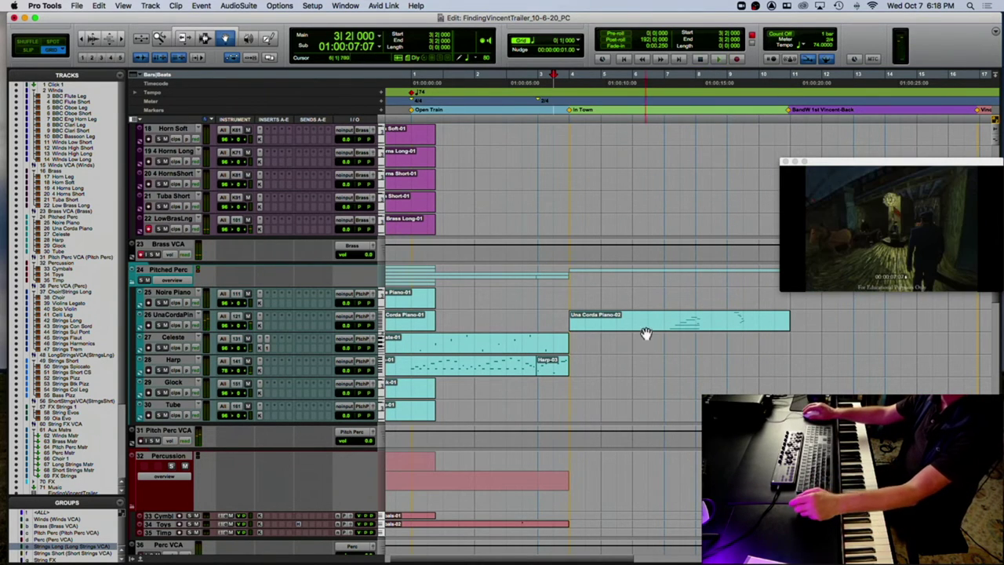
Lower the Una Corda Piano track's volume to 78 and play its new clip from 7|1|000.
click(644, 334)
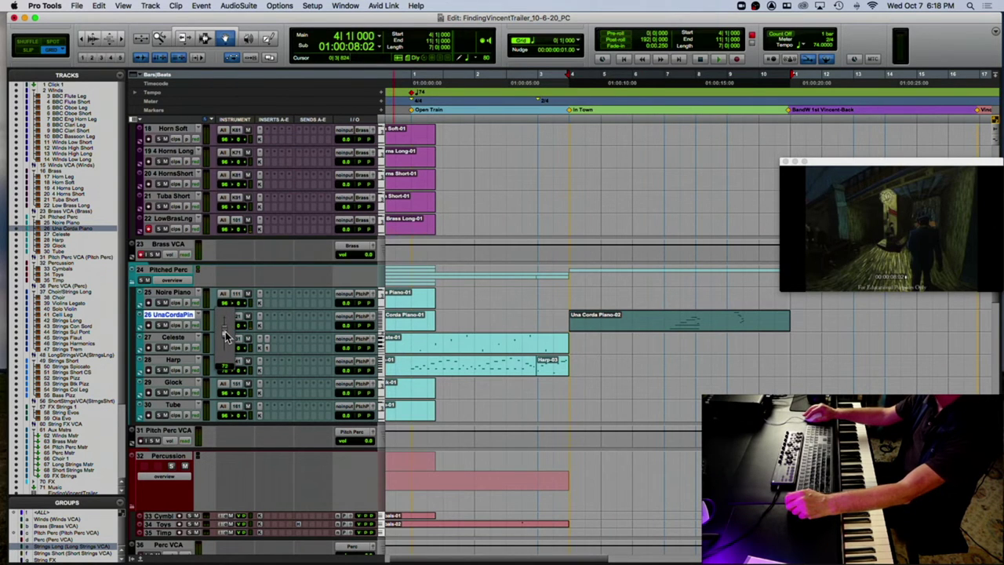
drag(226, 337, 226, 335)
click(607, 101)
key(space)
click(661, 108)
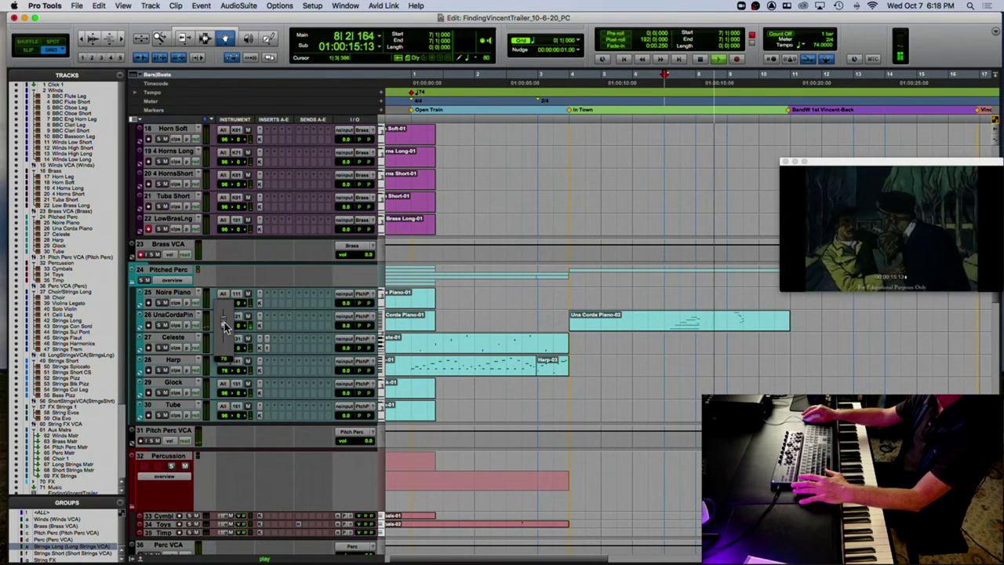
key(space)
key(space)
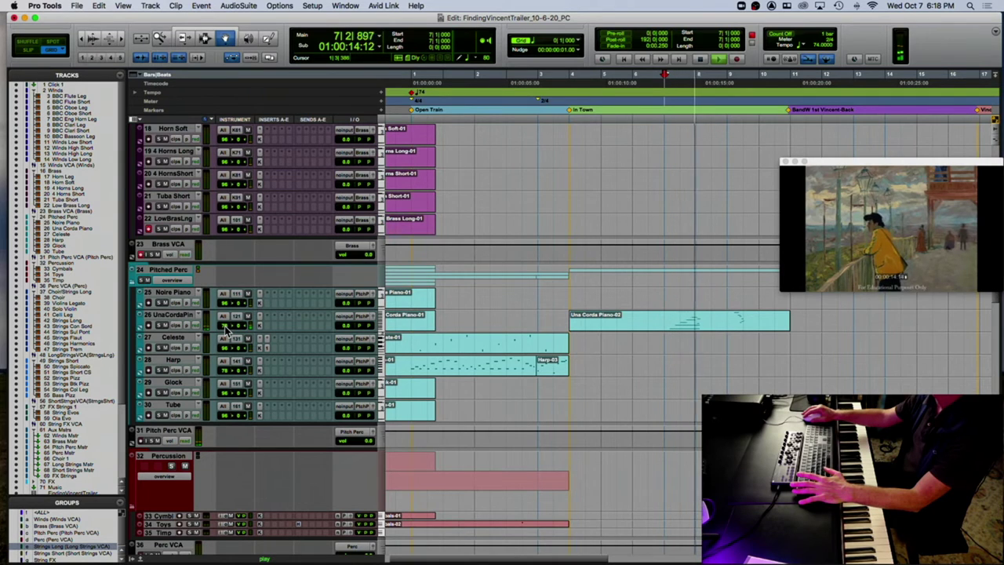
key(space)
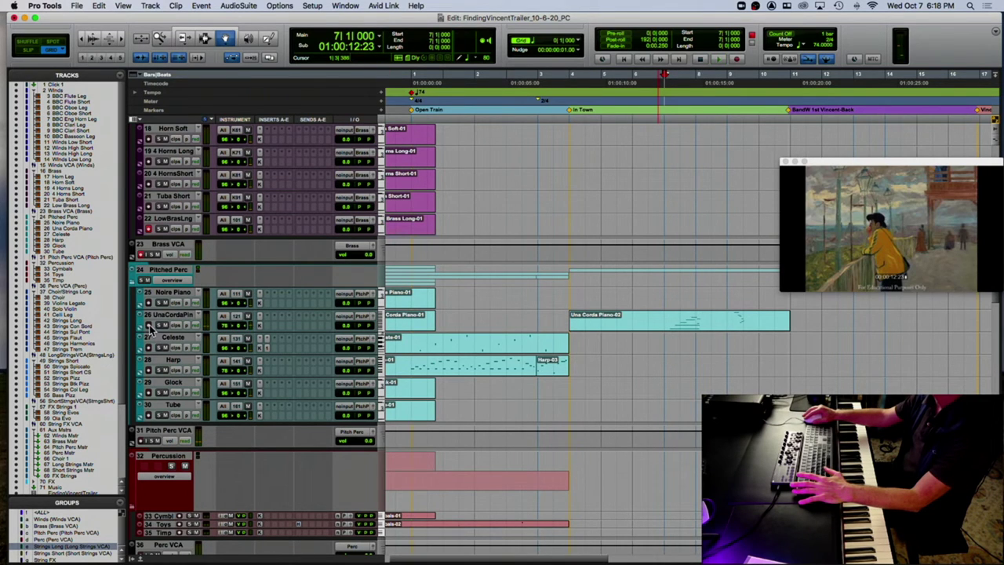
Solo the Una Corda Piano track and insert the stereo Mod Delay III plug-in on it.
key(space)
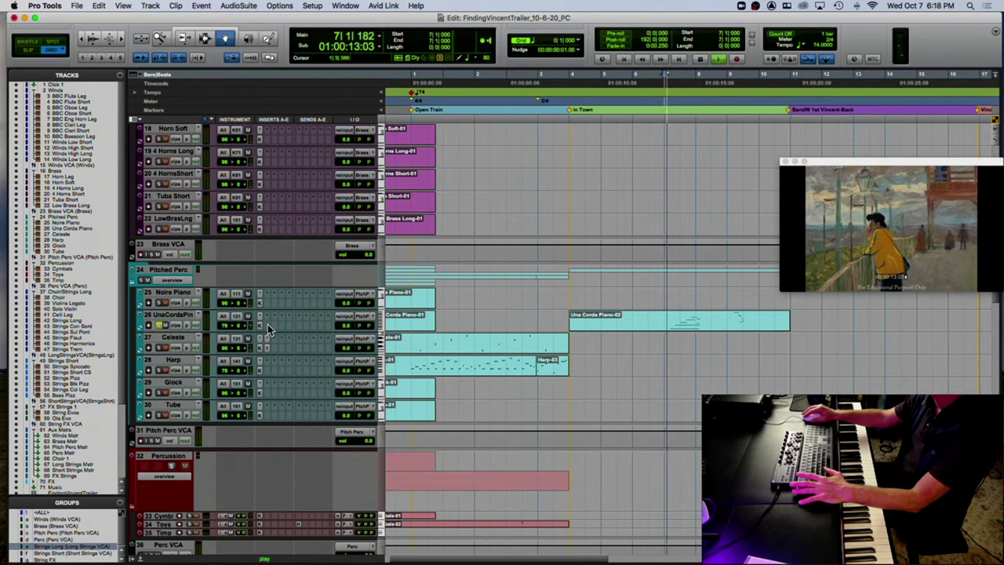
key(space)
click(267, 325)
mouse_move(314, 326)
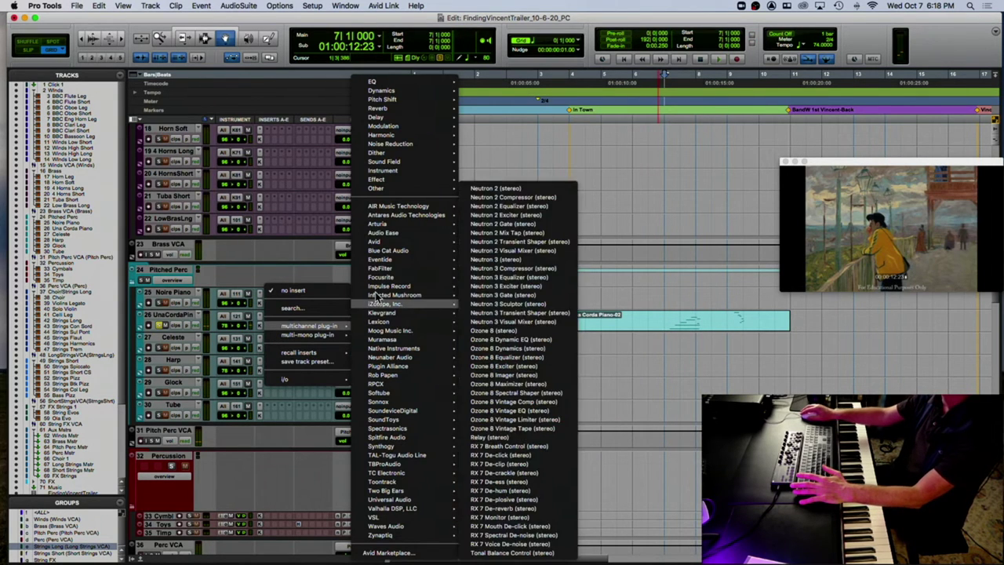
mouse_move(417, 118)
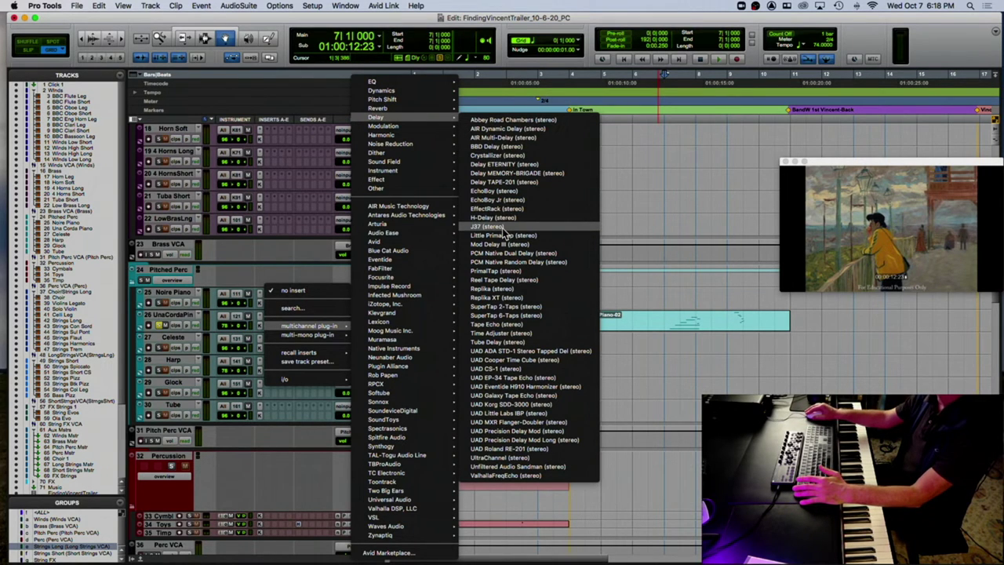
key(Escape)
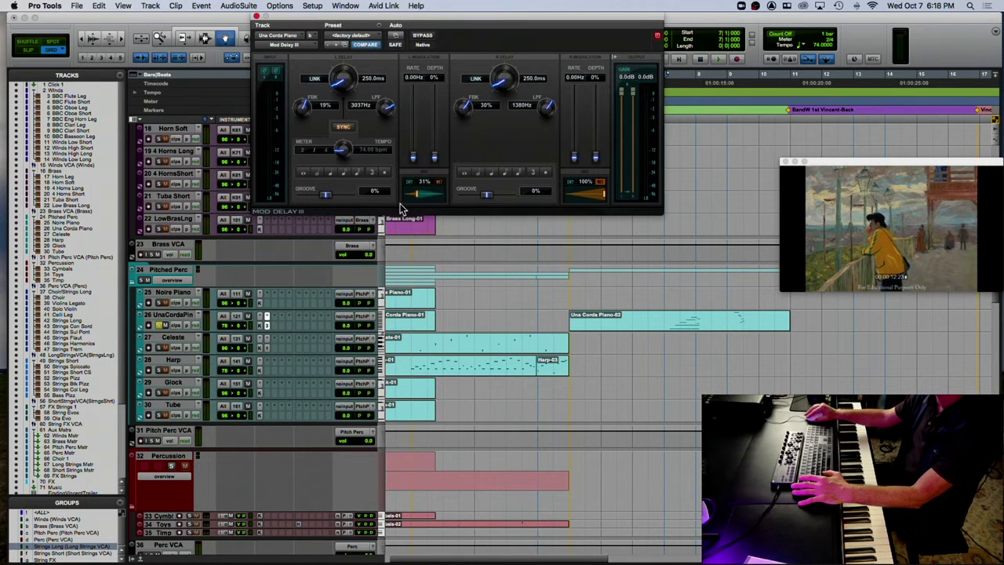
Set Mod Delay III to dotted-eighth left and eighth-note right delays with a 44% right mix, and unsolo the Una Corda Piano.
drag(560, 202, 568, 201)
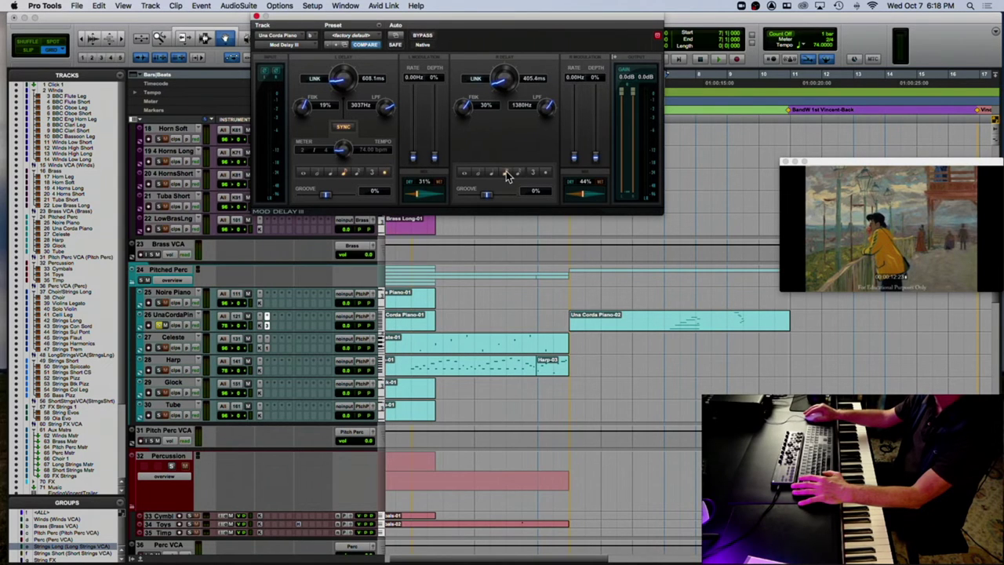
key(space)
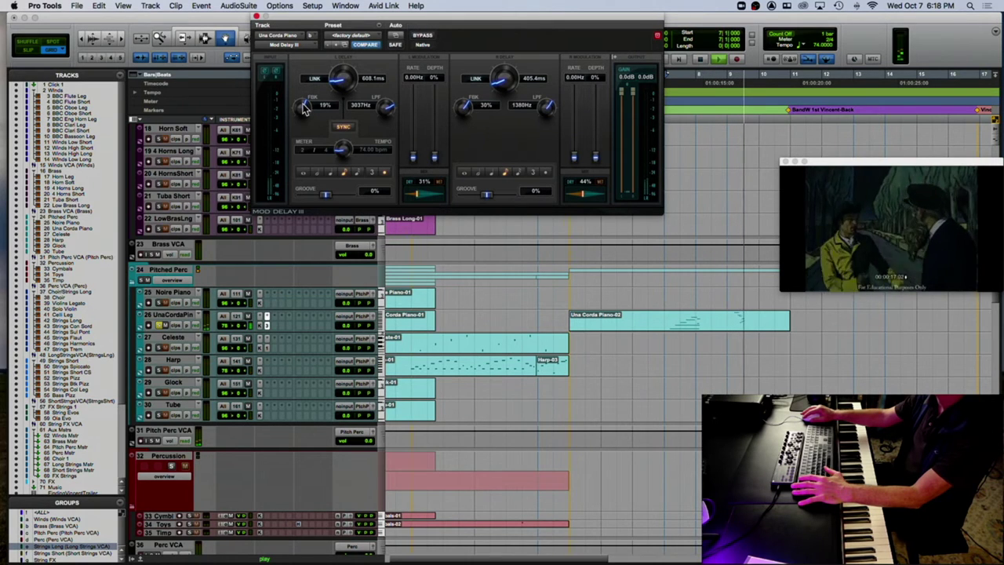
click(257, 16)
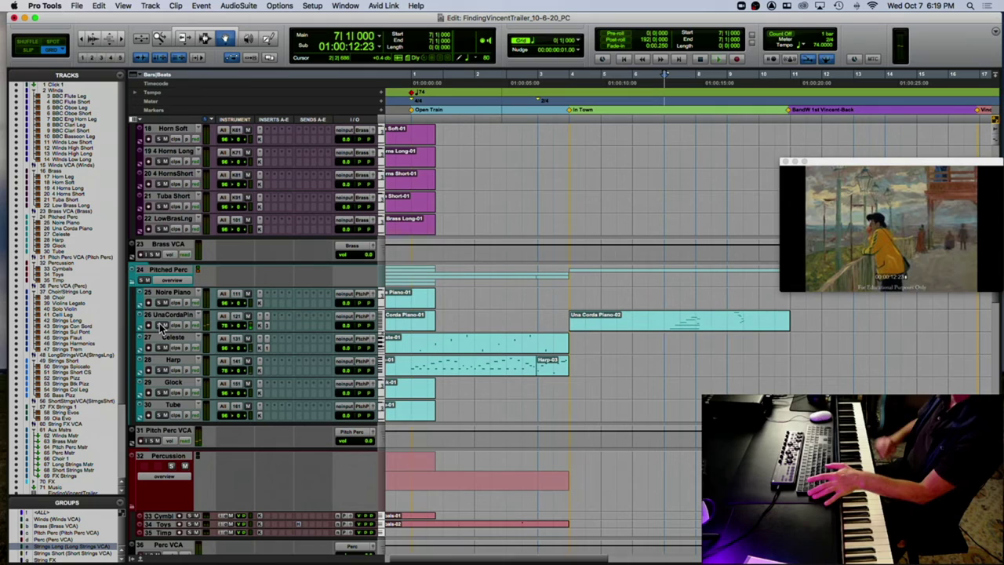
key(space)
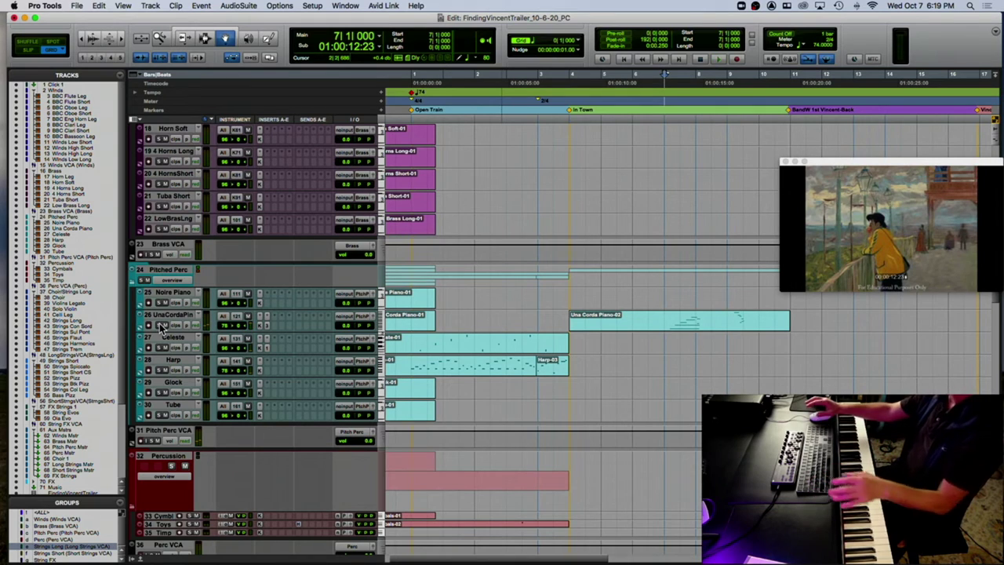
Try a Low Brass Long take from 3|1|000 and undo it.
click(569, 101)
click(539, 111)
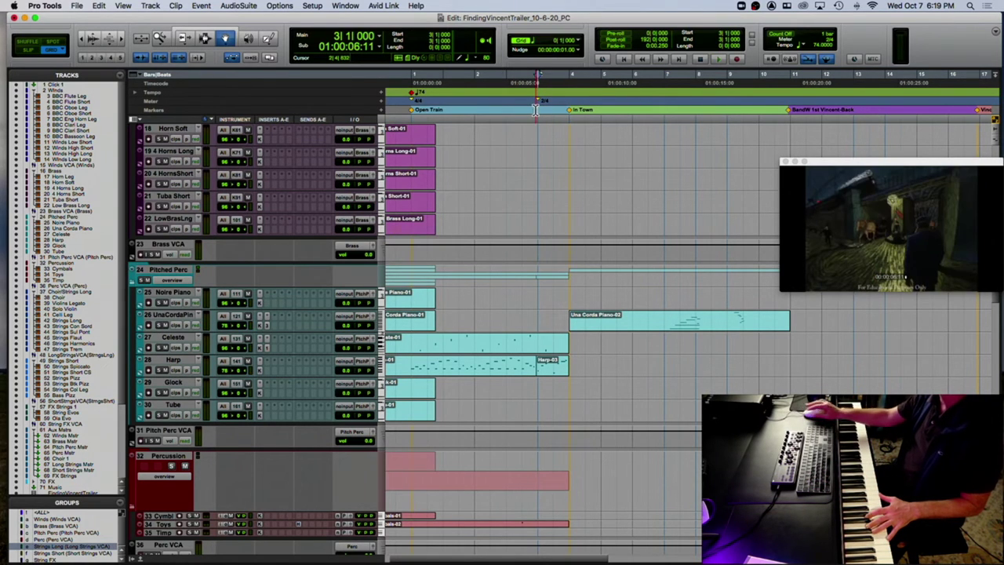
key(super+space)
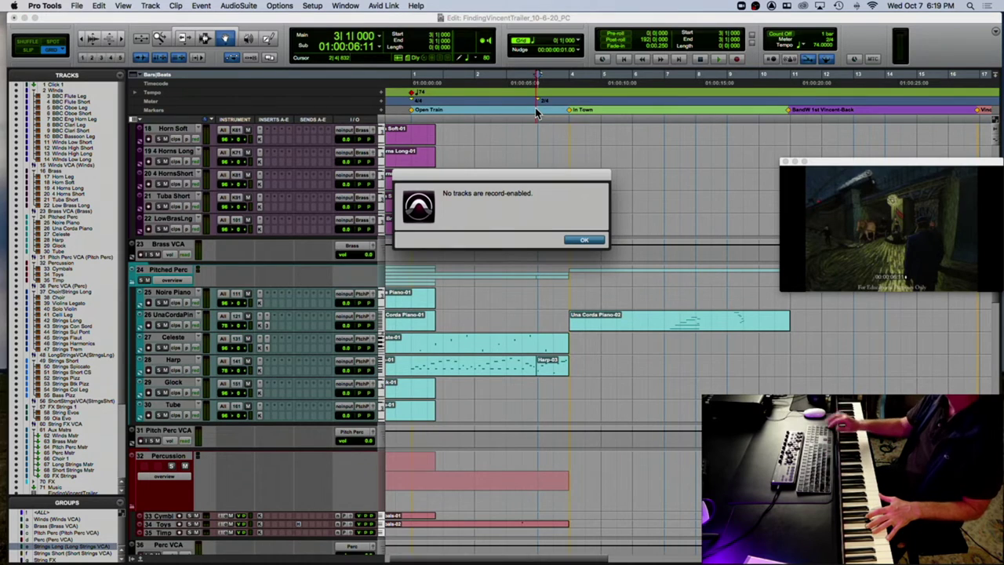
key(Return)
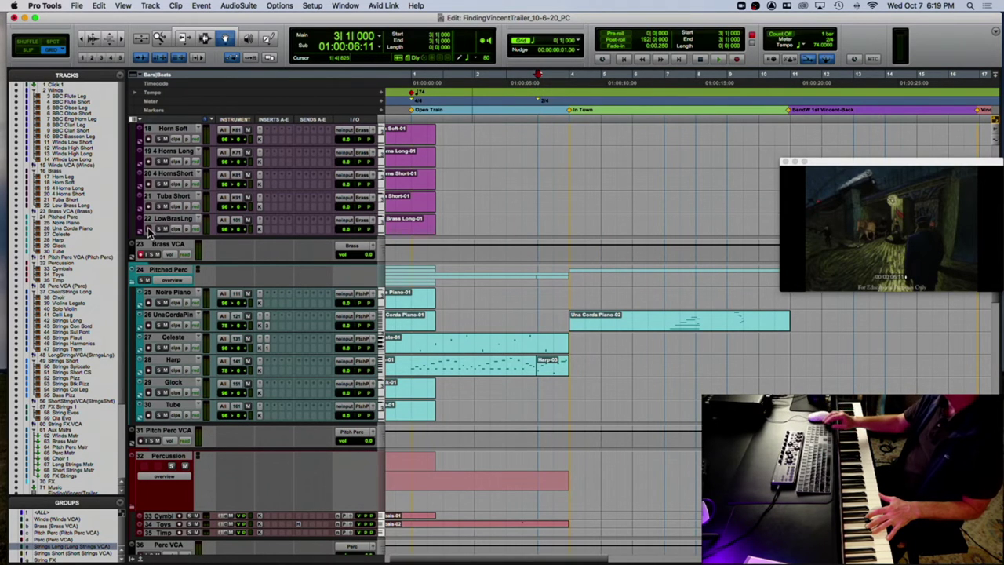
key(super+space)
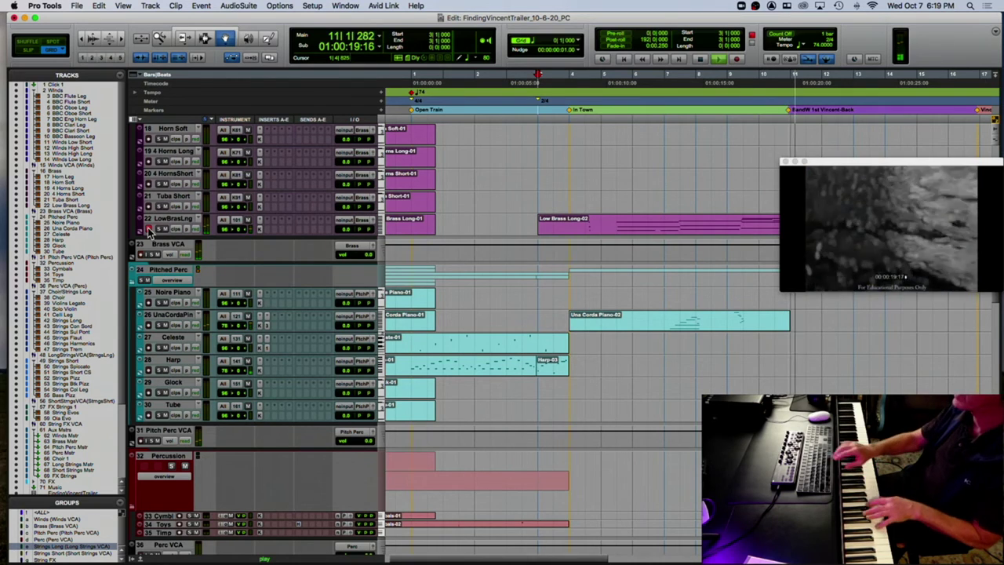
key(space)
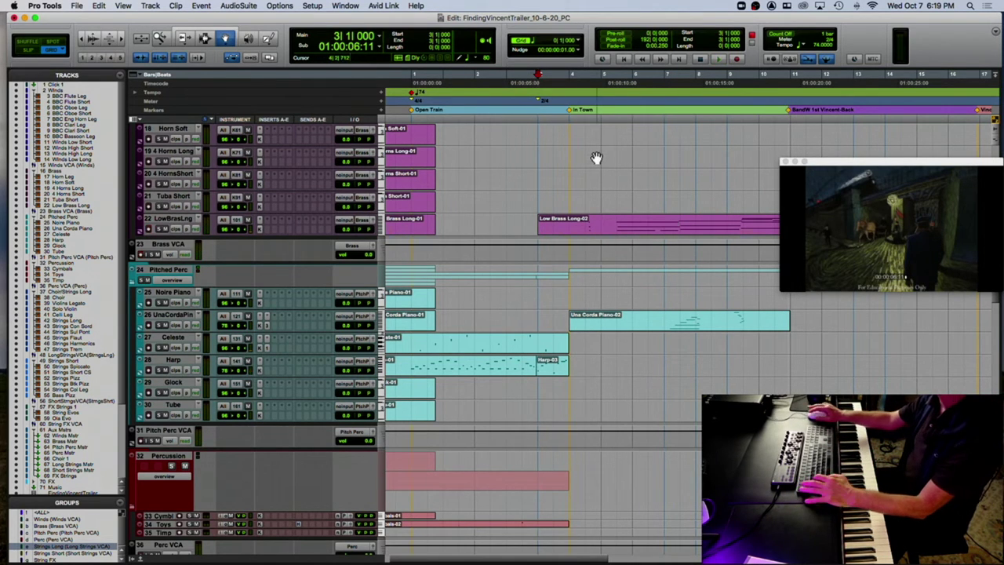
key(super+z)
Record a Low Brass Long part to picture starting from 3|1|000.
key(super+space)
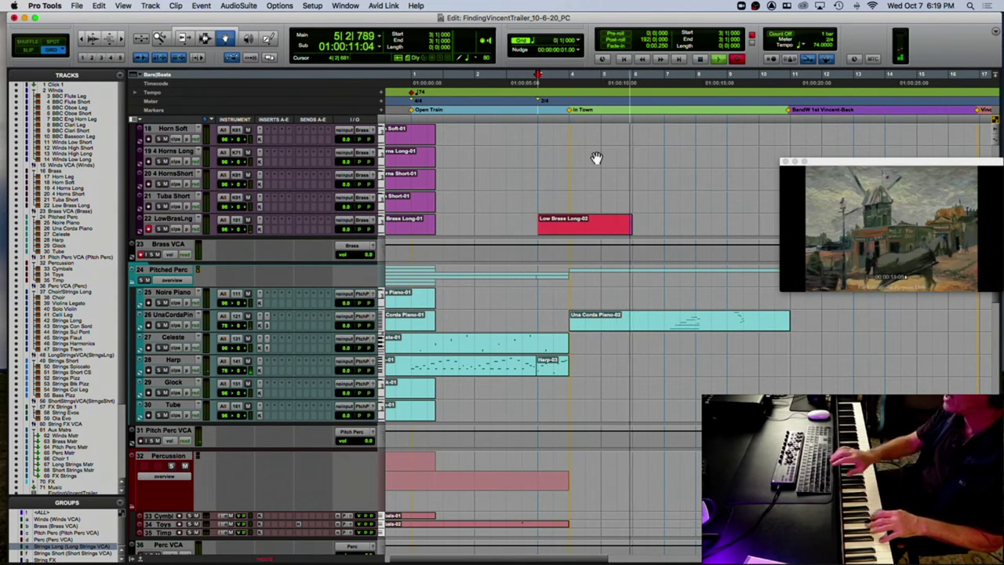
key(space)
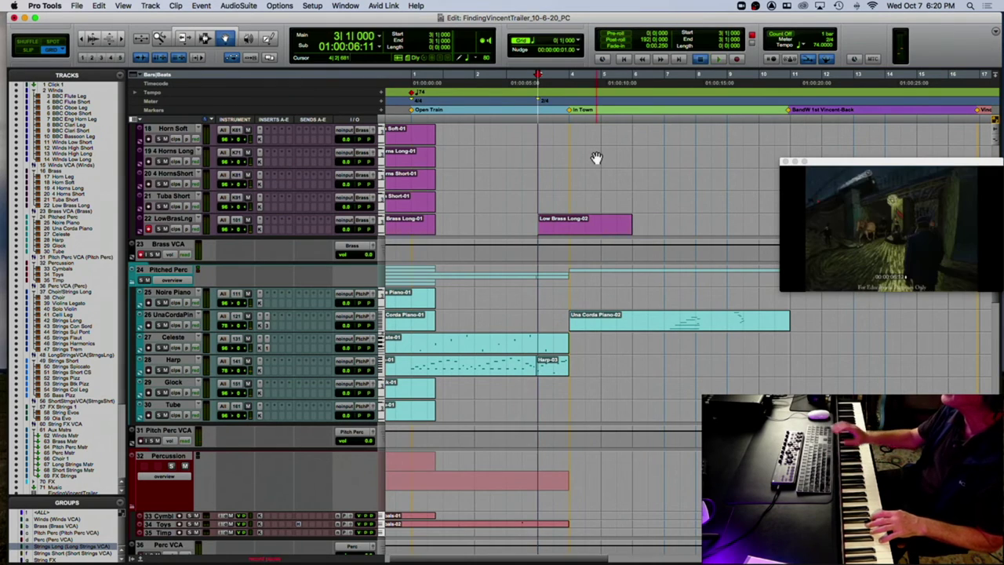
key(F12)
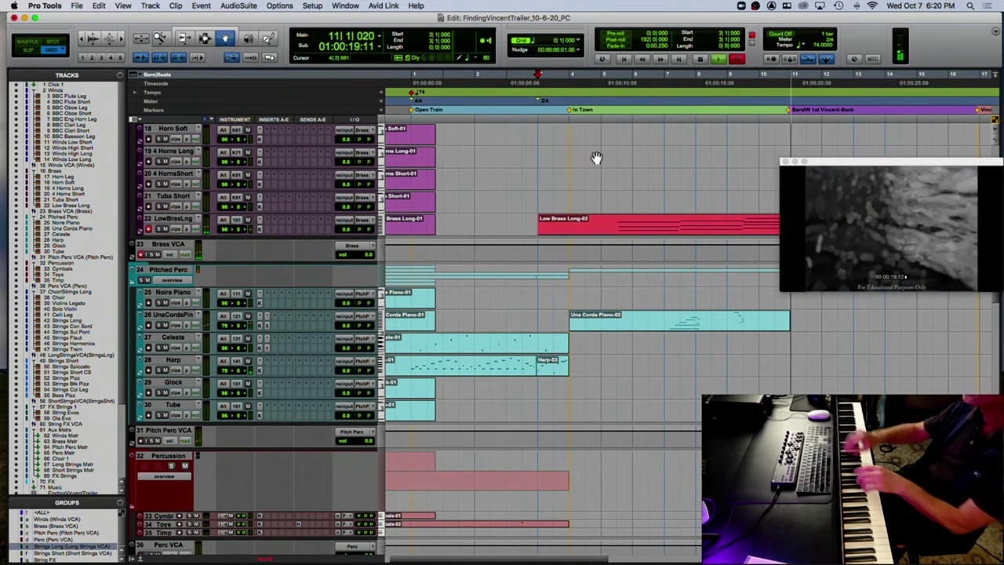
key(space)
Edit the last chord of the Low Brass Long clip so its only top note is G2 starting at 9|2|000.
double_click(705, 220)
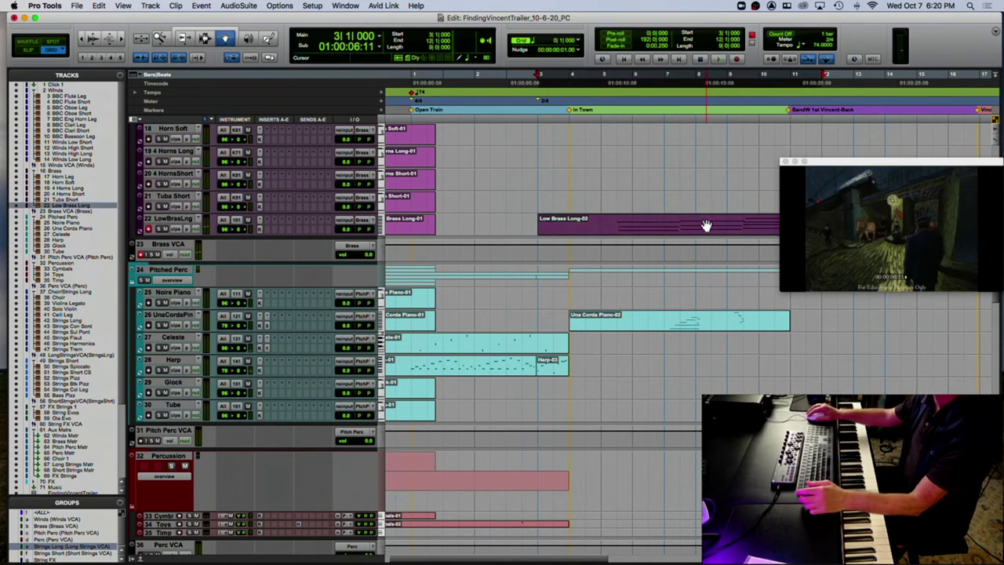
scroll(606, 249, right, 5)
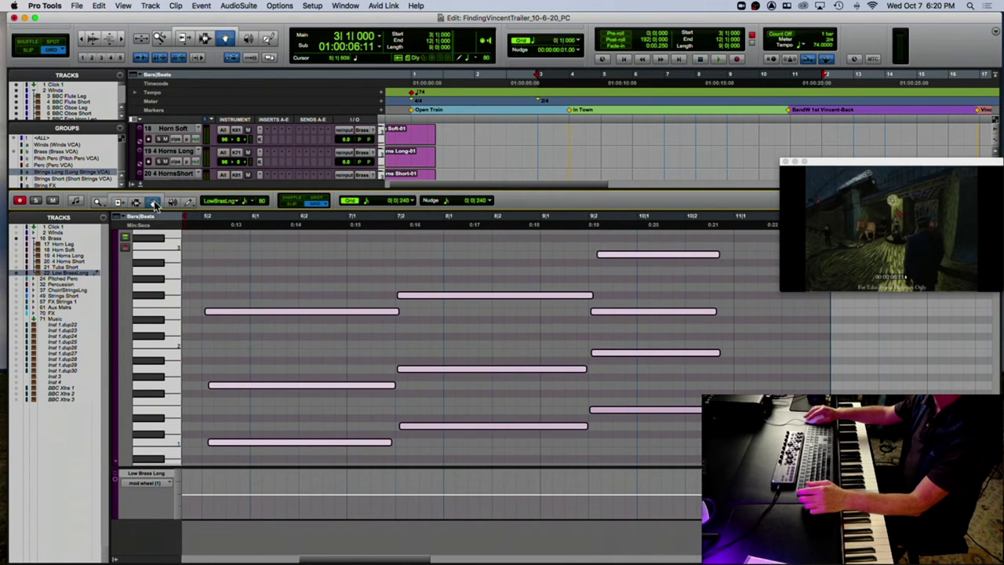
click(626, 256)
drag(626, 262, 607, 287)
key(space)
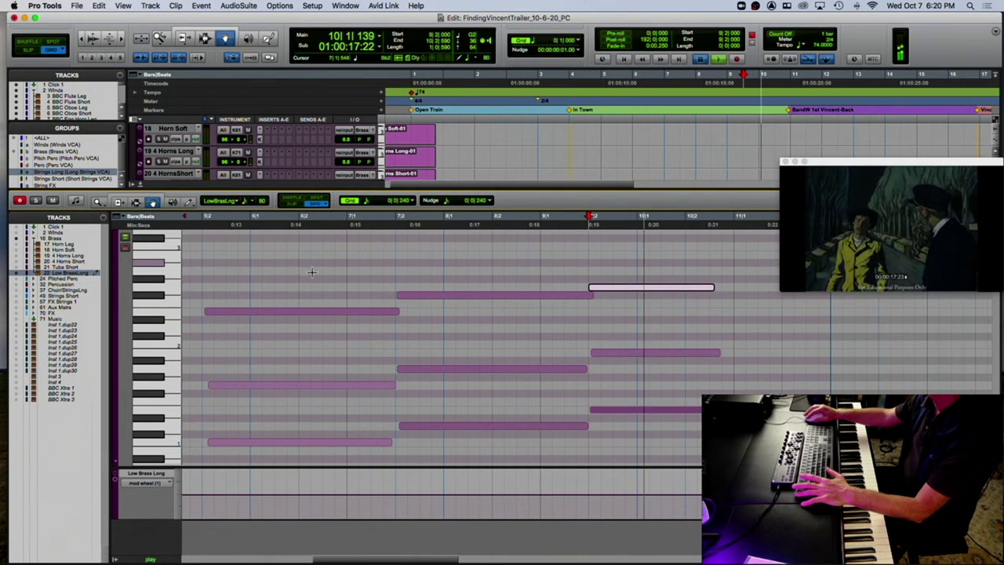
key(space)
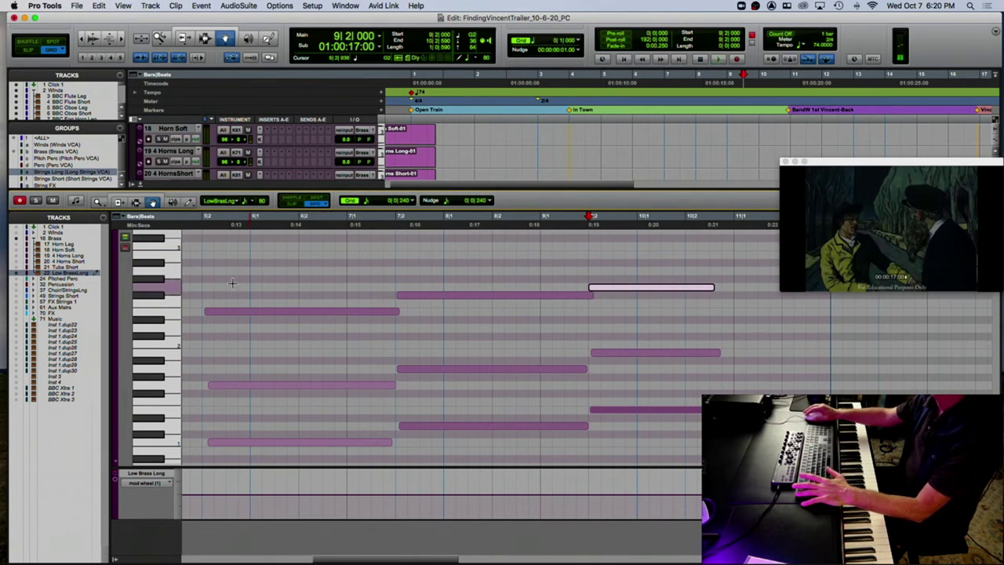
click(138, 187)
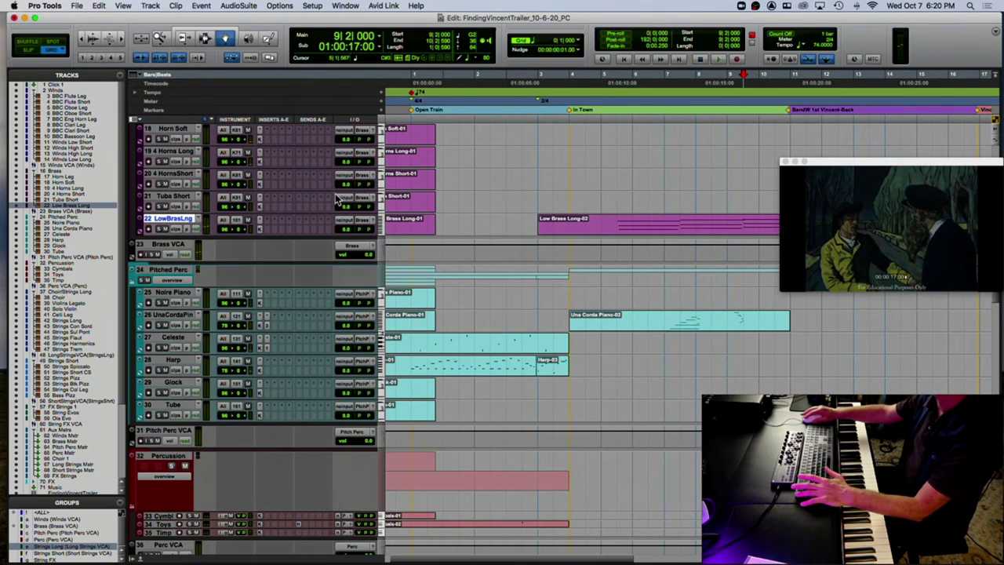
Overdub mod wheel dynamics onto the Low Brass Long part from 4|1|000.
click(563, 104)
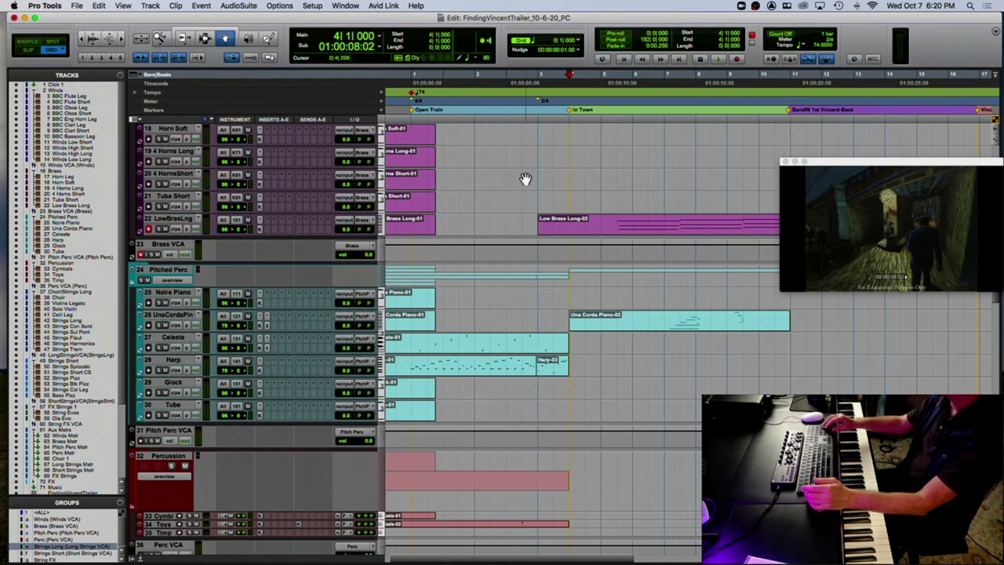
key(super+space)
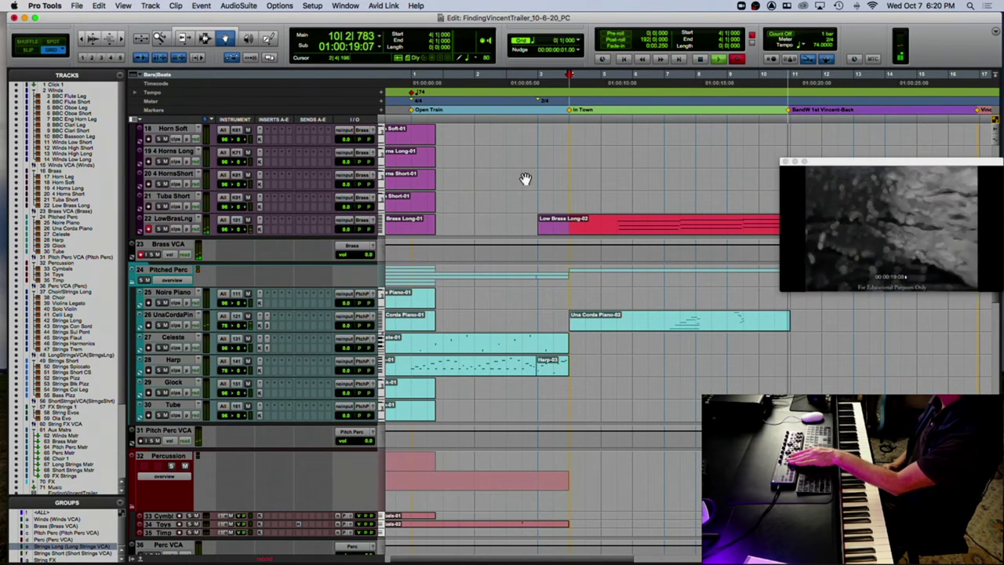
key(space)
Split the low brass chord's notes at 7|1|720 and delete the note ends after the split.
double_click(684, 225)
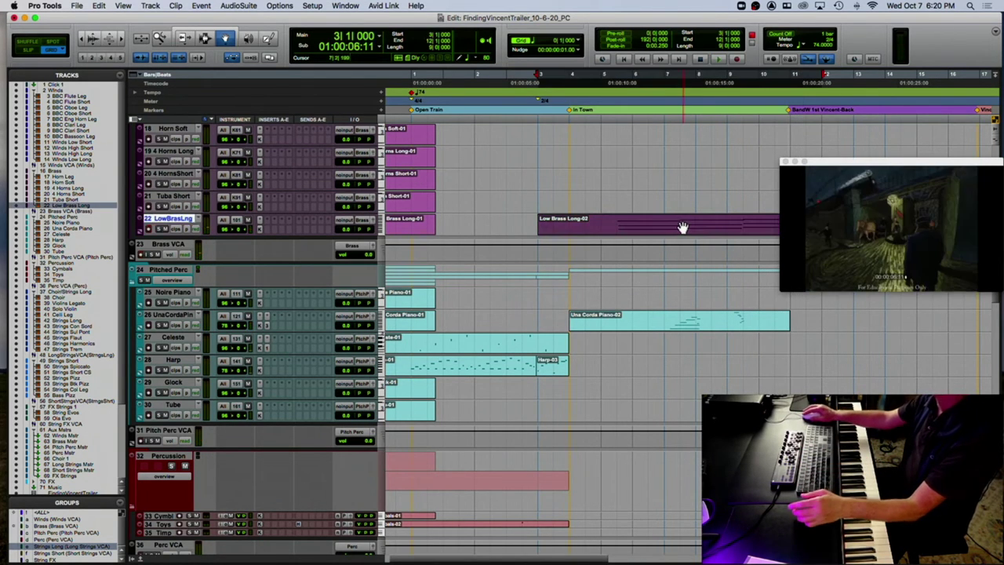
click(652, 226)
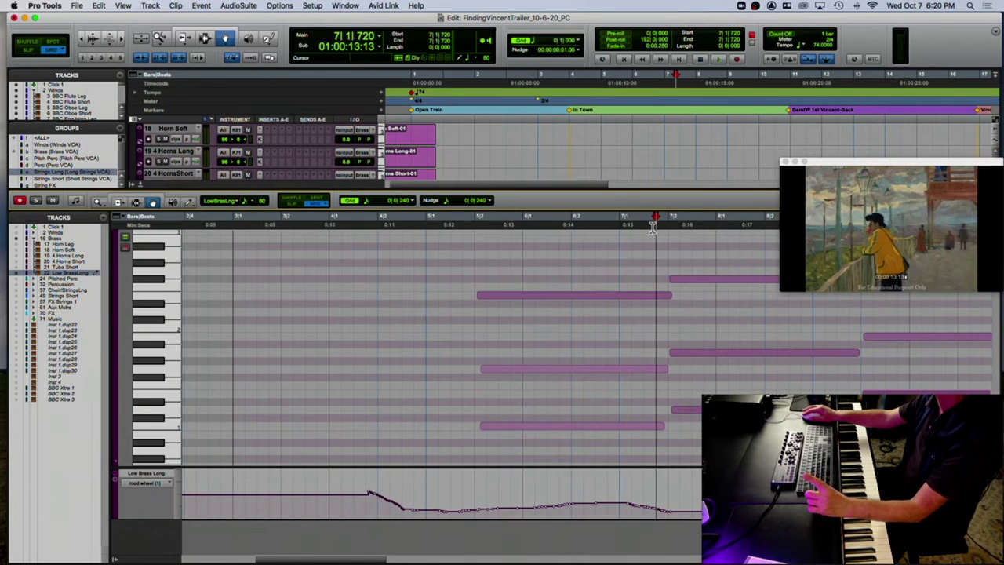
key(t)
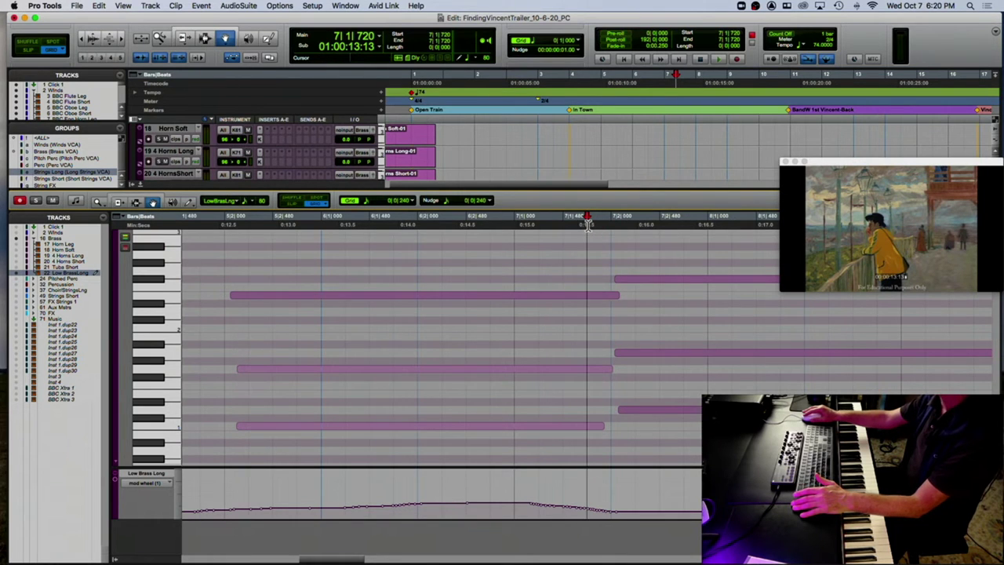
key(super+e)
click(592, 257)
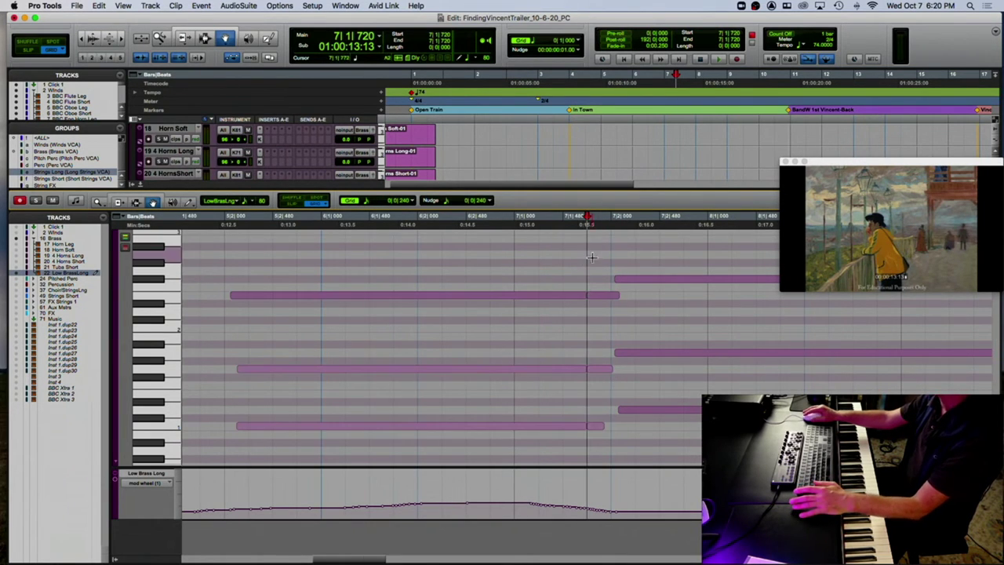
drag(598, 290, 600, 430)
key(Delete)
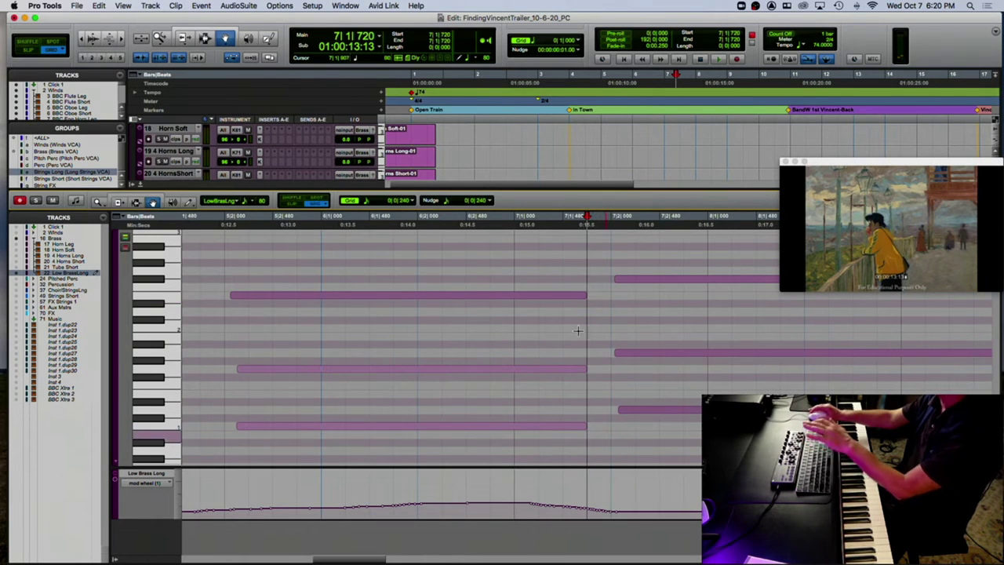
Trim the following low brass chord by splitting its notes at 9|1|720 and deleting the remainders.
scroll(569, 321, right, 3)
scroll(569, 321, right, 3)
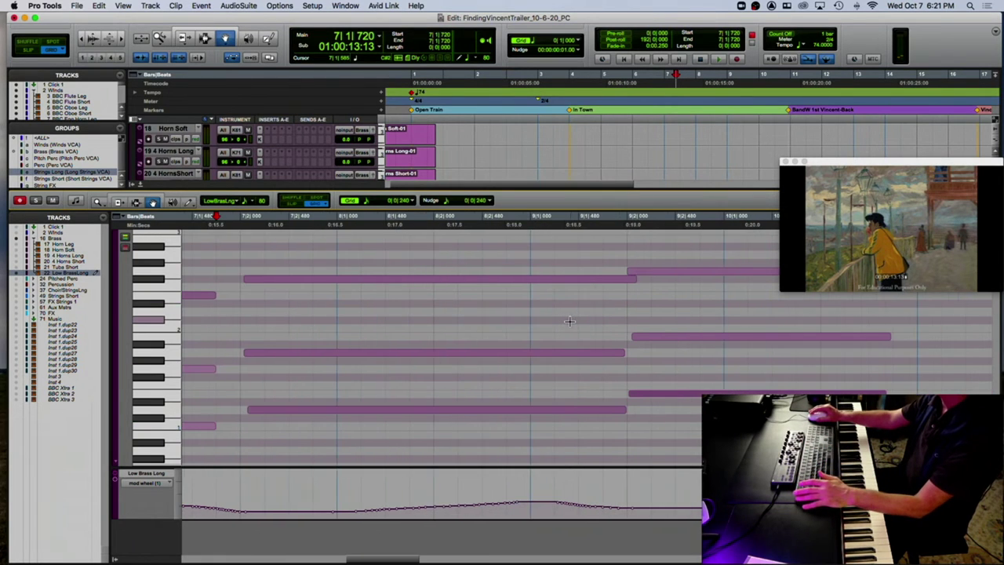
click(604, 222)
key(super+e)
drag(609, 248, 620, 418)
key(Delete)
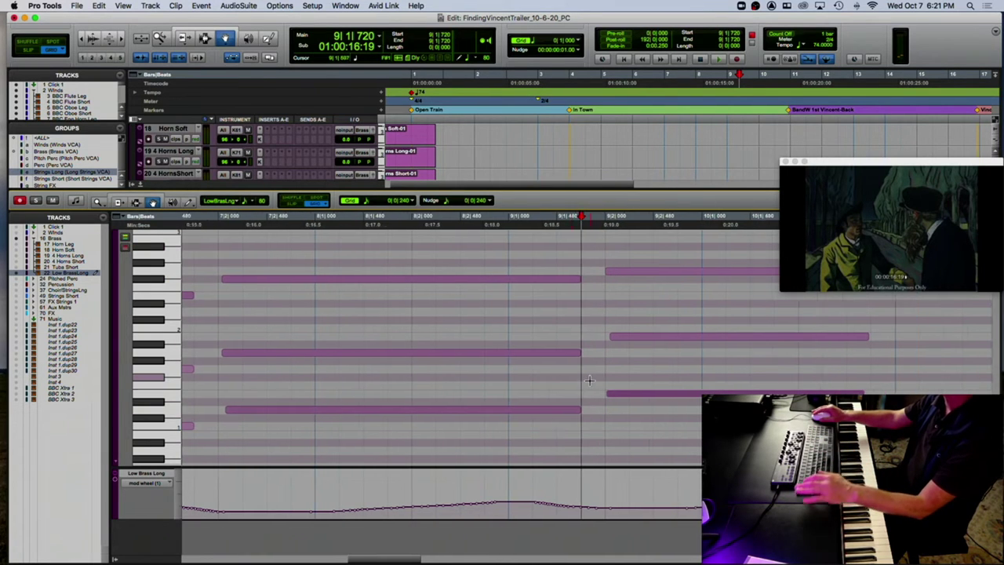
Split the last low brass chord's notes at 10|1|480 and delete the note ends after the split.
scroll(580, 351, right, 3)
key(space)
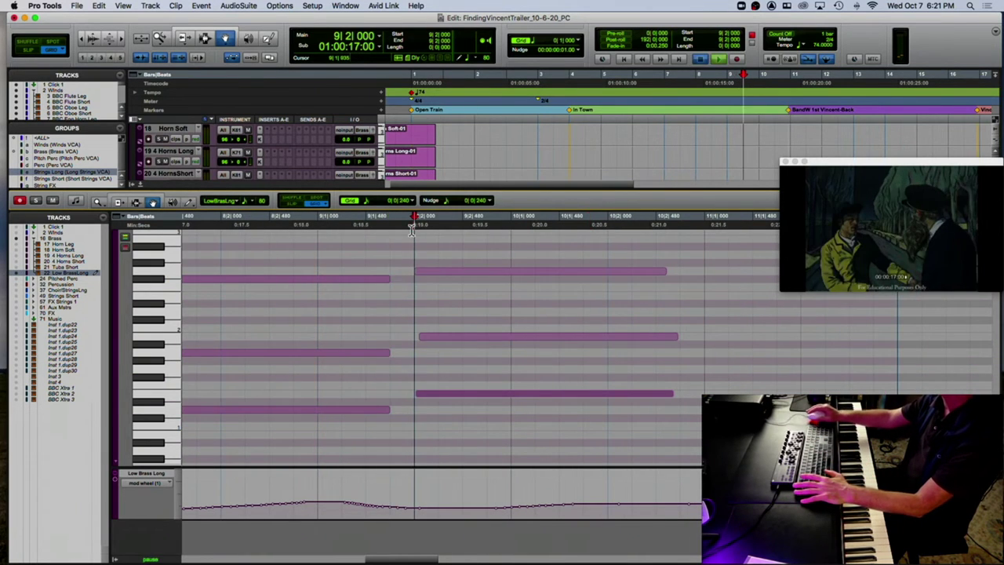
key(space)
key(super+a)
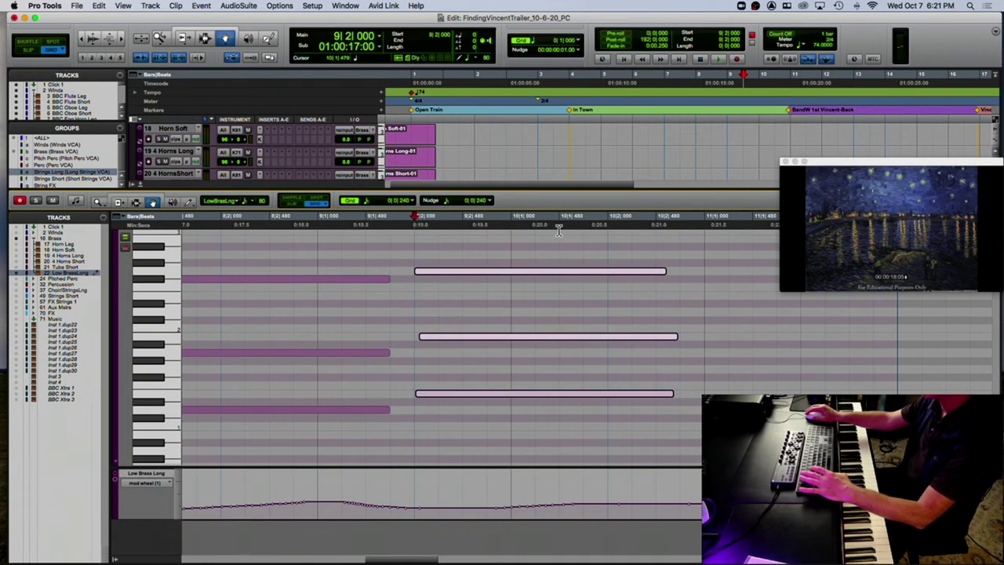
click(558, 225)
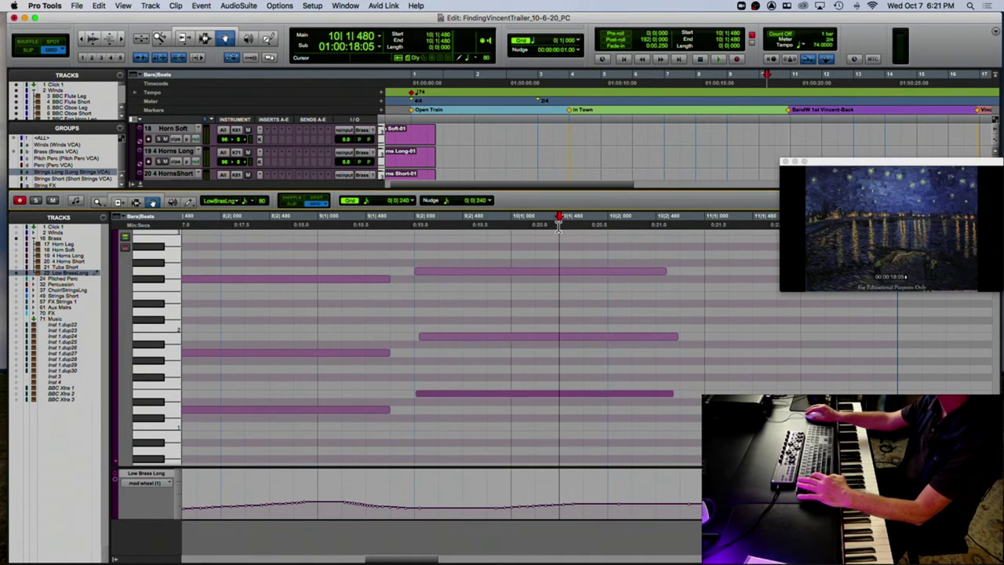
key(super+a)
key(super+e)
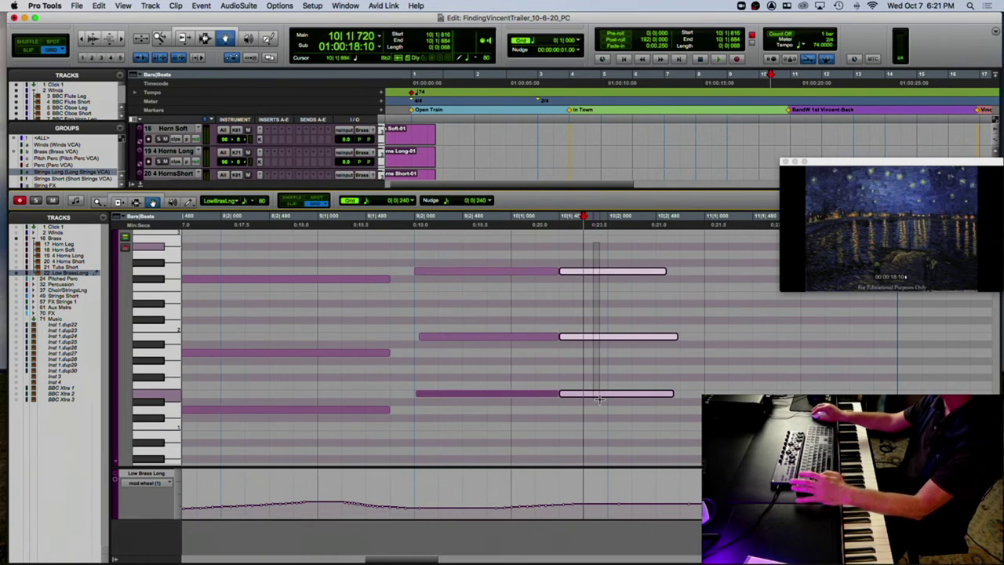
key(Delete)
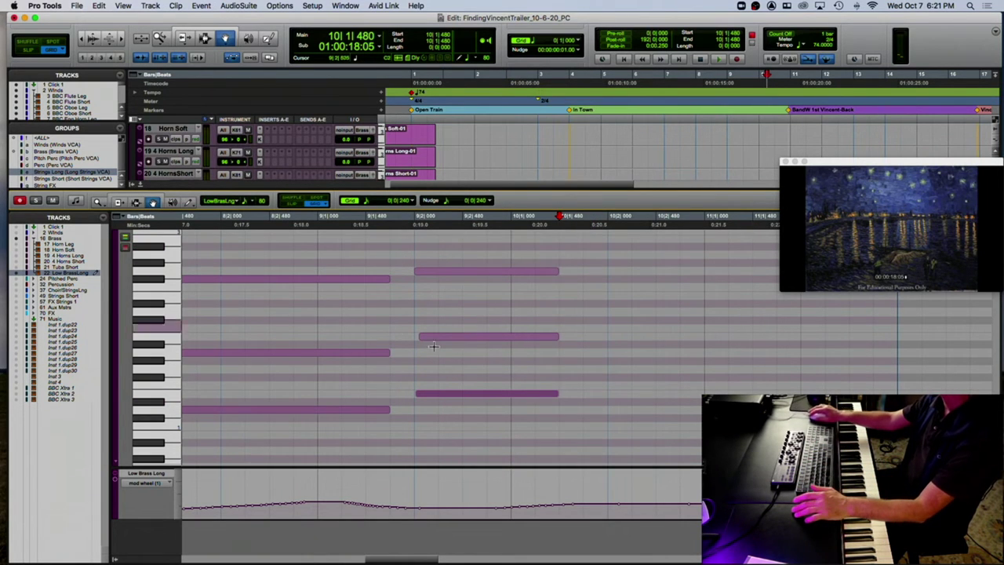
Close the MIDI editor and play the cue back from 3|1|000 to check the trimmed low brass.
click(140, 186)
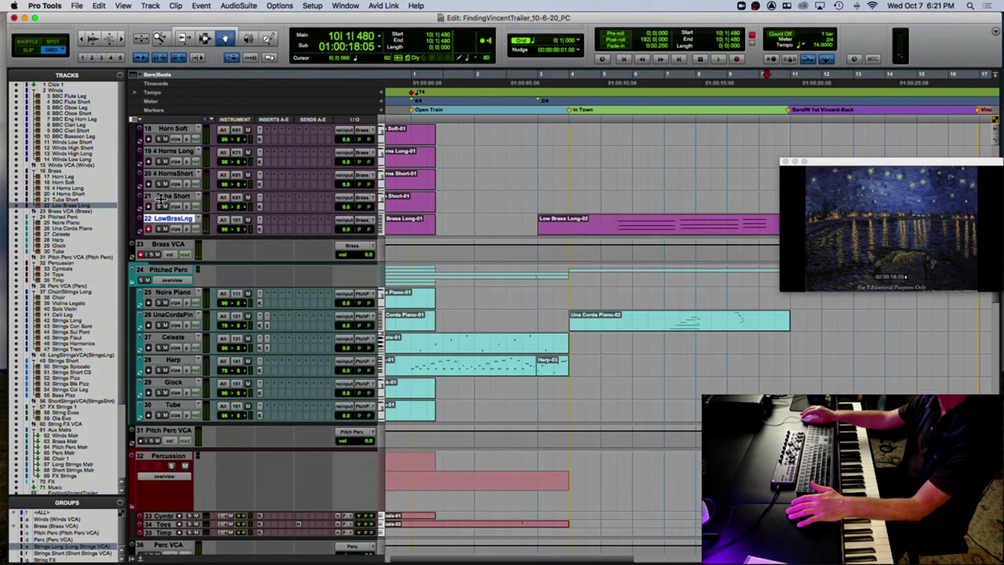
click(534, 110)
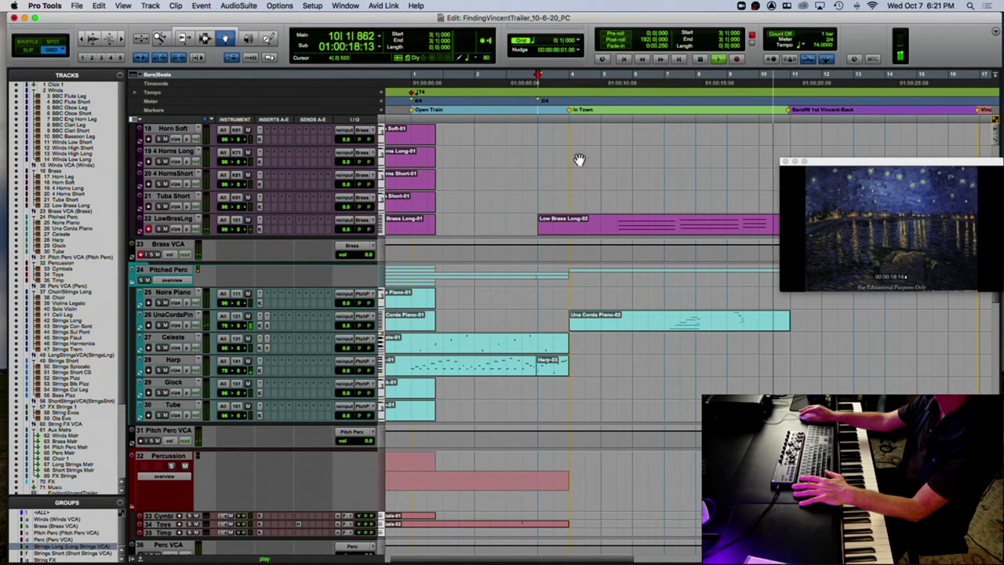
key(space)
Open the Solo Violin clip for MIDI editing with the Strings Long group disabled, showing only the Solo Violin notes.
scroll(639, 439, down, 5)
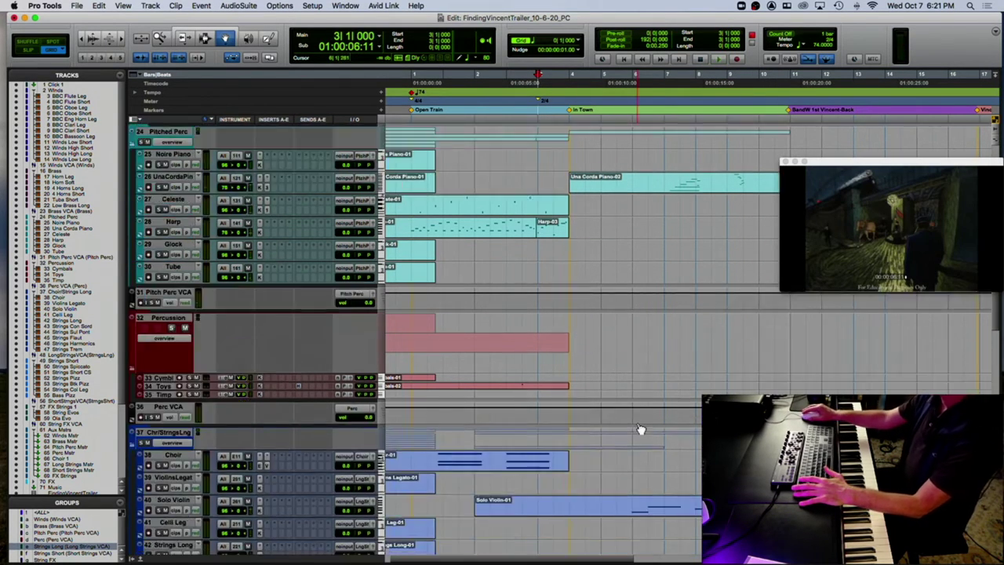
double_click(659, 435)
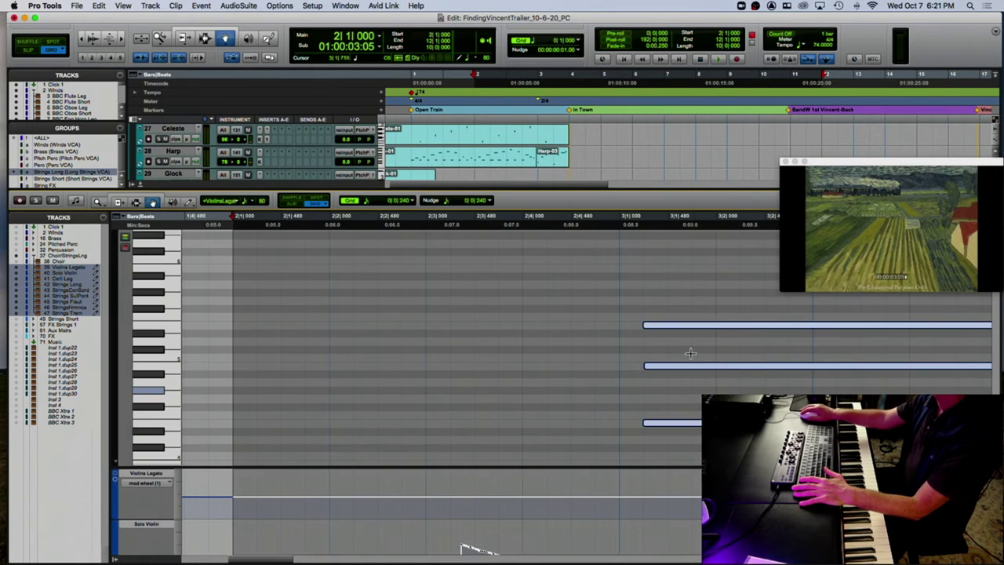
scroll(673, 293, right, 5)
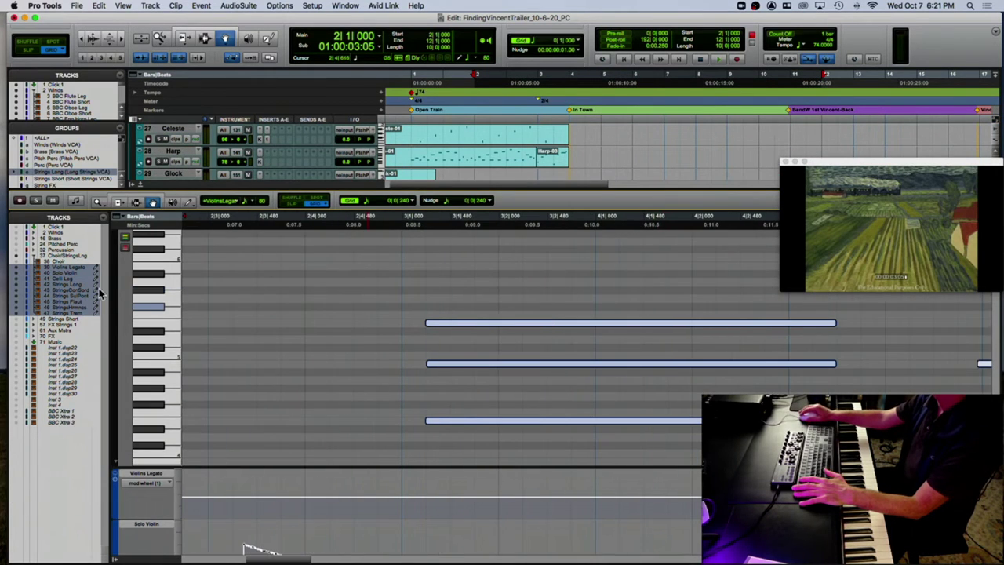
click(14, 172)
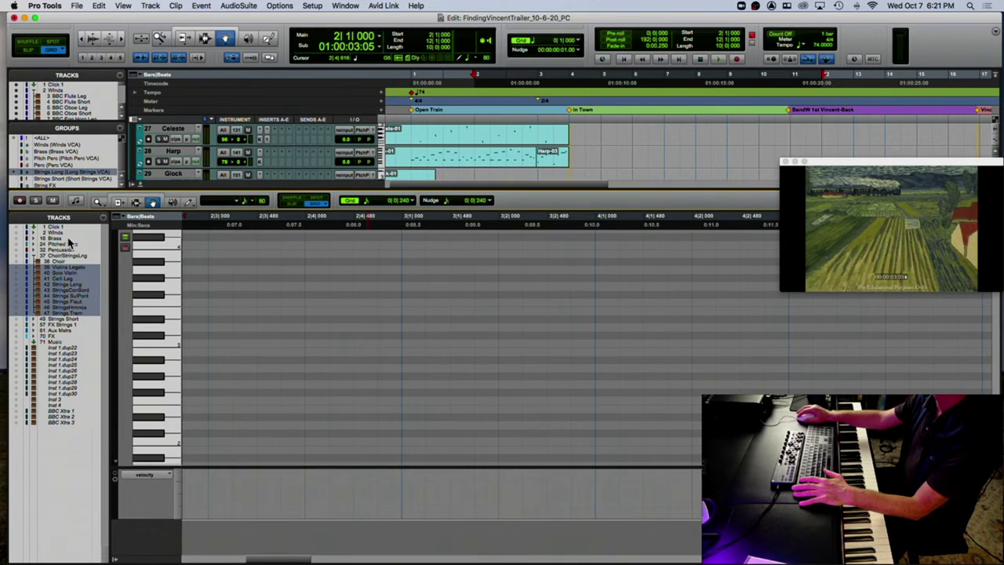
click(26, 273)
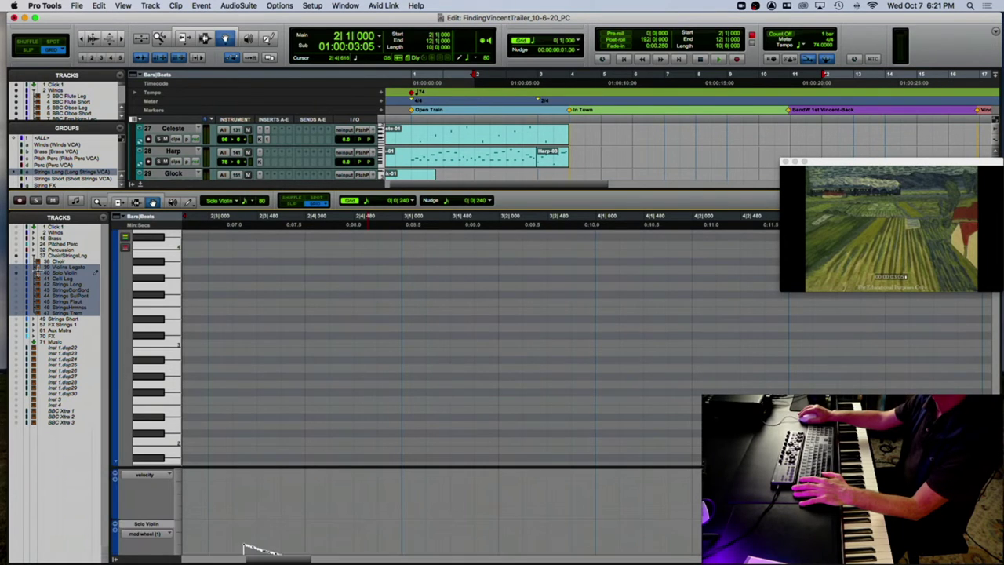
scroll(406, 284, right, 15)
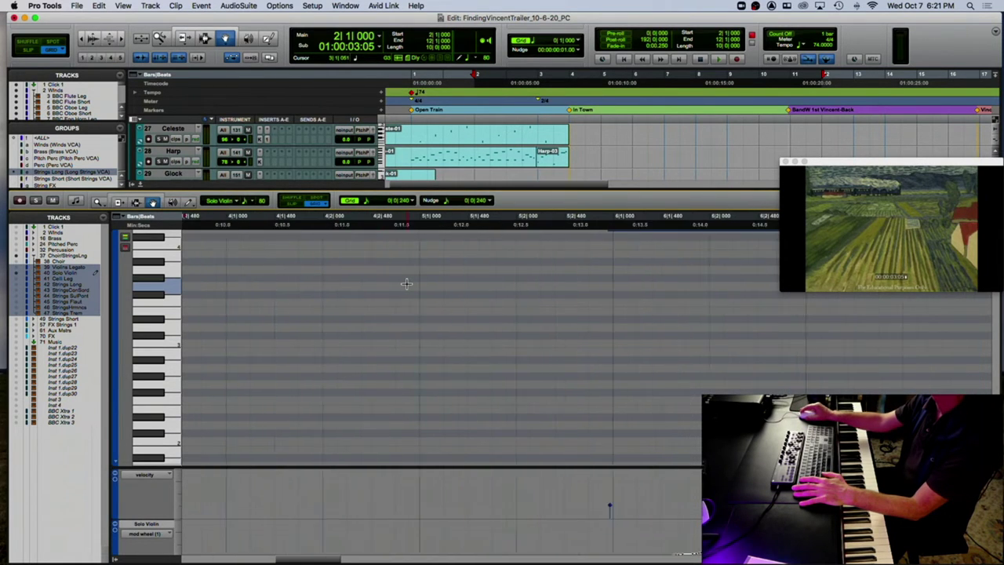
scroll(406, 285, up, 5)
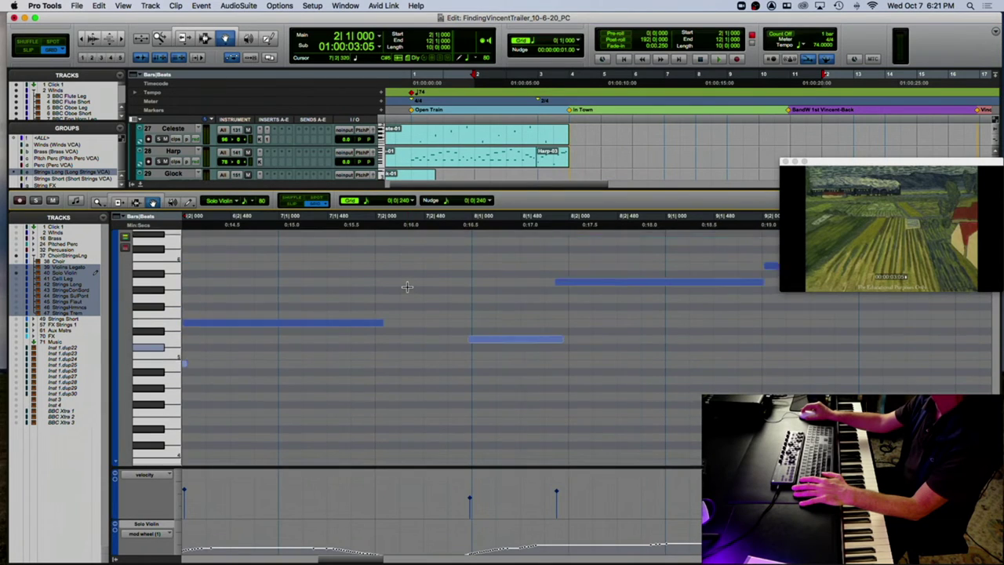
scroll(407, 287, right, 2)
scroll(400, 285, right, 12)
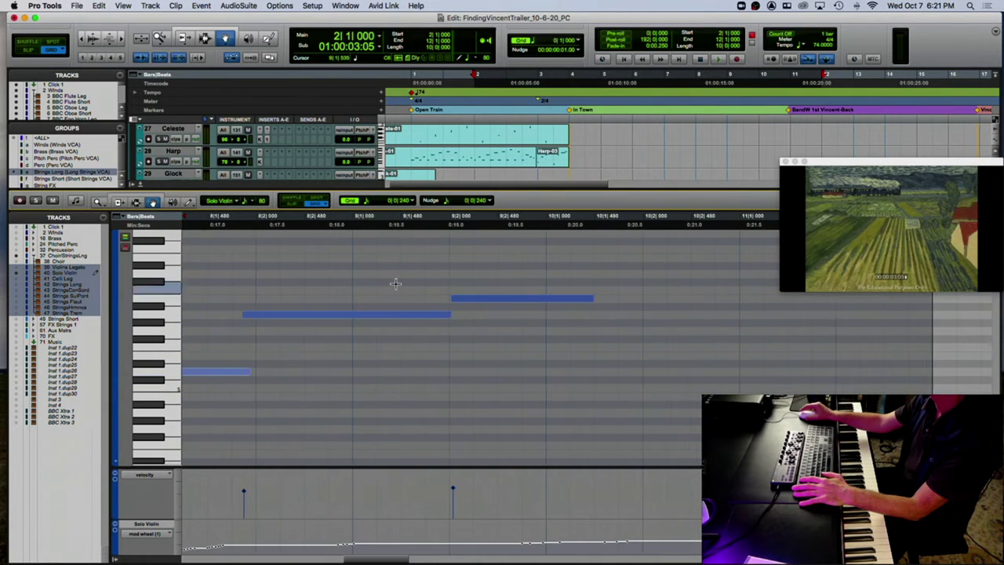
End the solo violin's A5 note at 9|1|000, start its B5 note there, and audition from 6|1|000.
click(254, 226)
scroll(208, 226, left, 6)
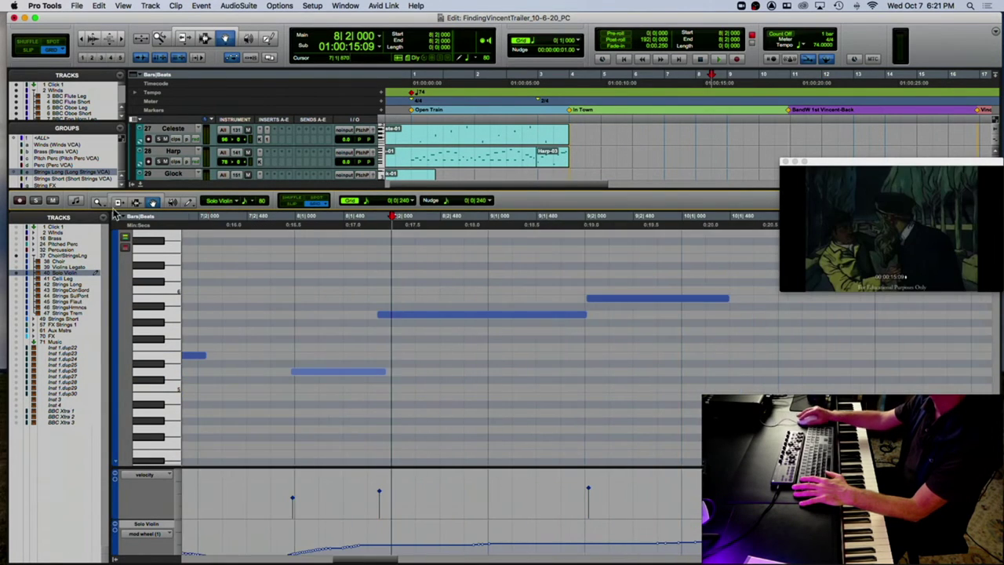
drag(576, 312, 487, 313)
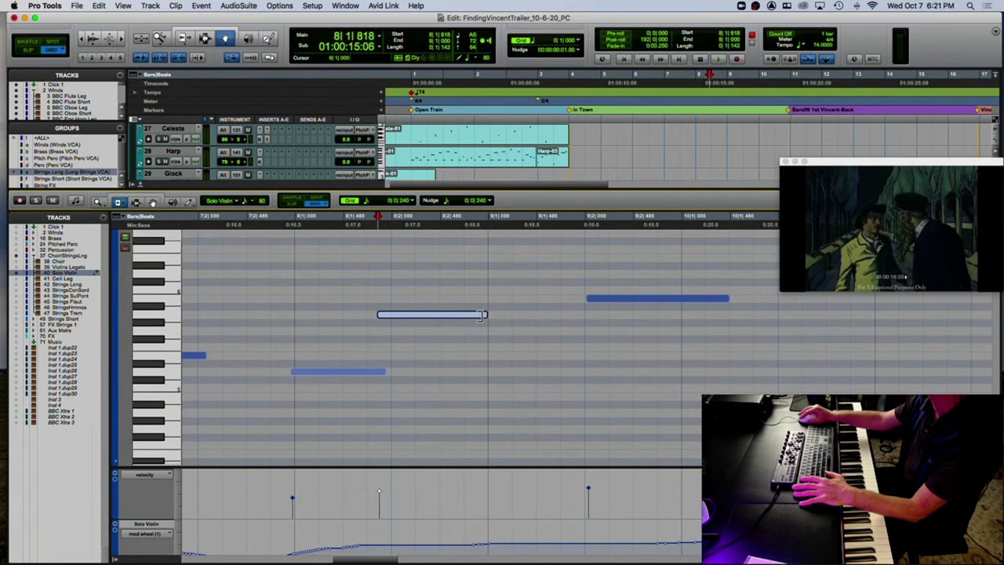
drag(588, 299, 485, 300)
key(r)
key(r)
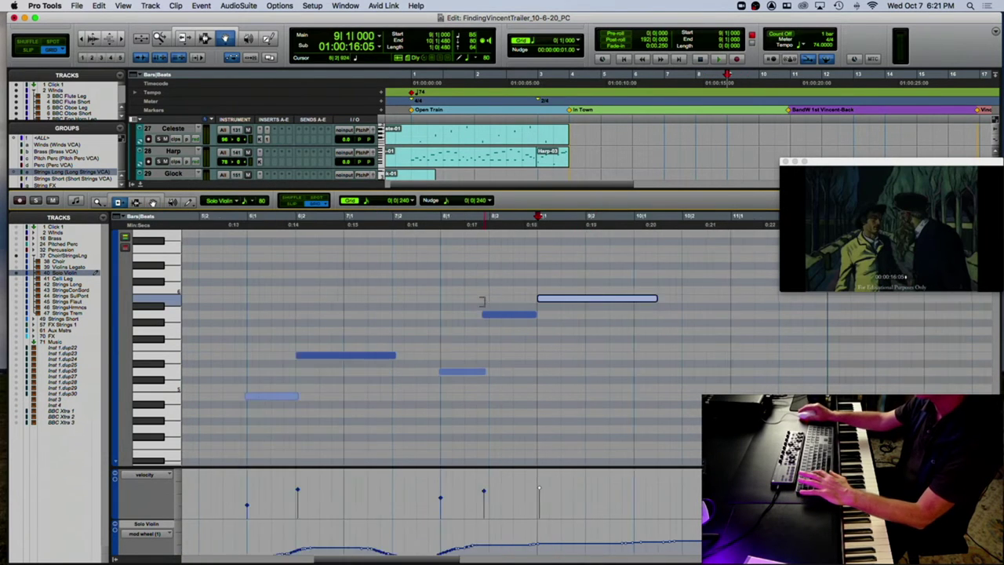
click(415, 226)
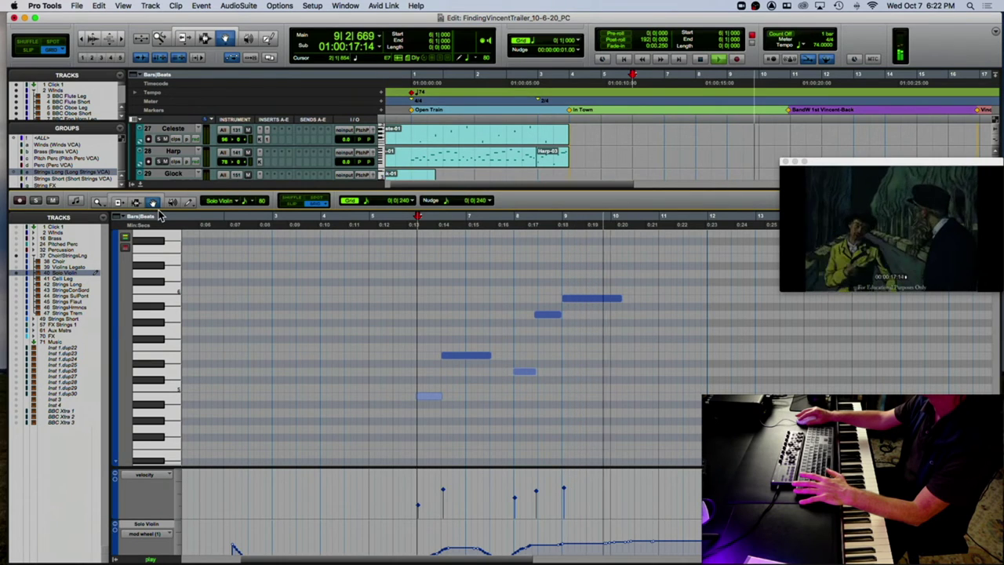
key(space)
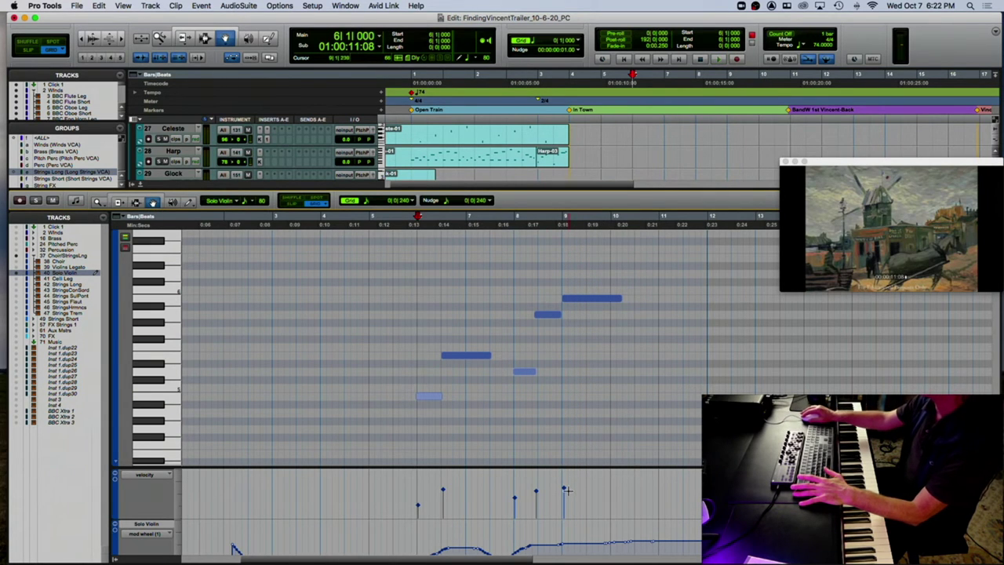
Lower the velocities of the solo violin's D5 and A5 notes to near minimum and audition from 6|1|000.
drag(539, 496, 517, 530)
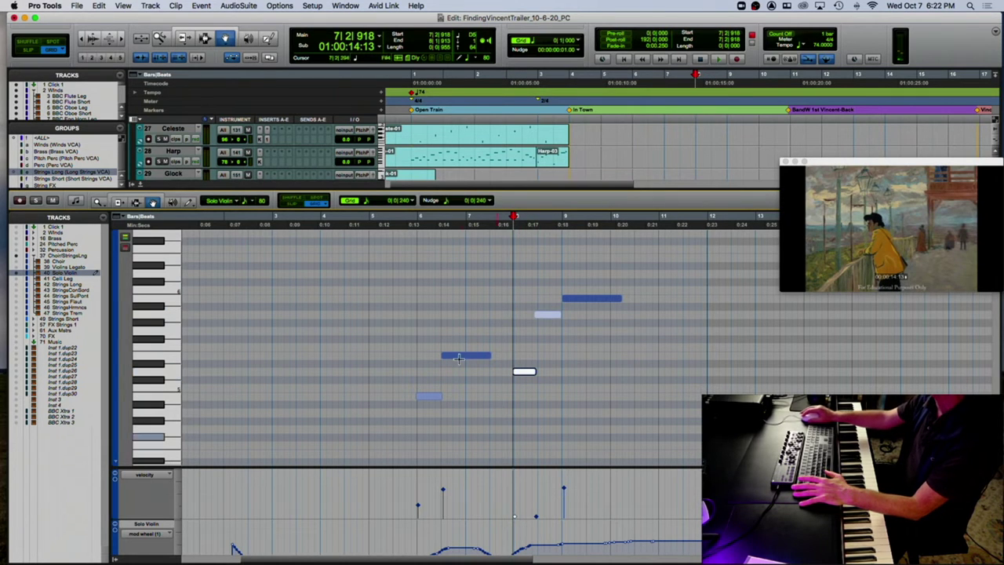
click(414, 225)
key(space)
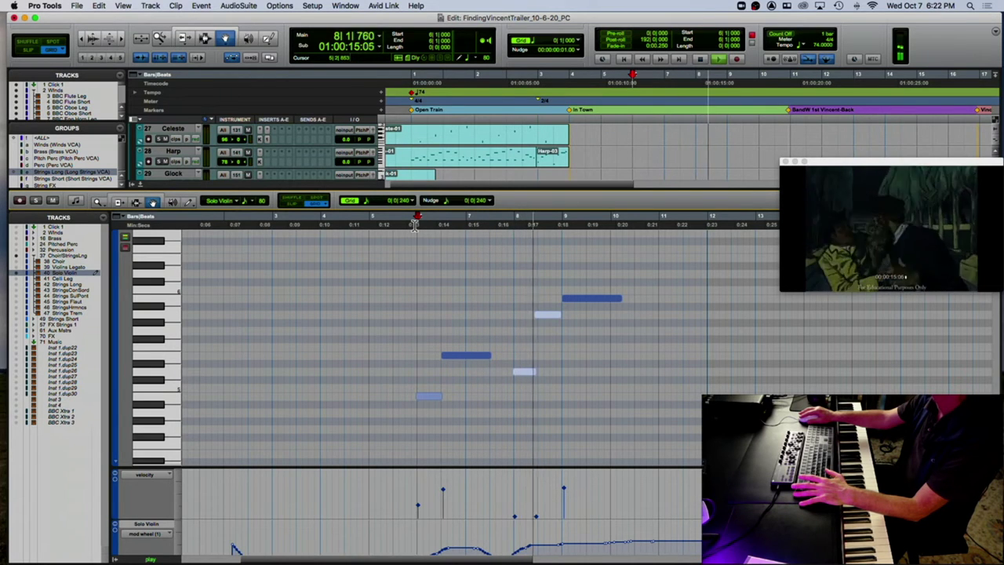
key(space)
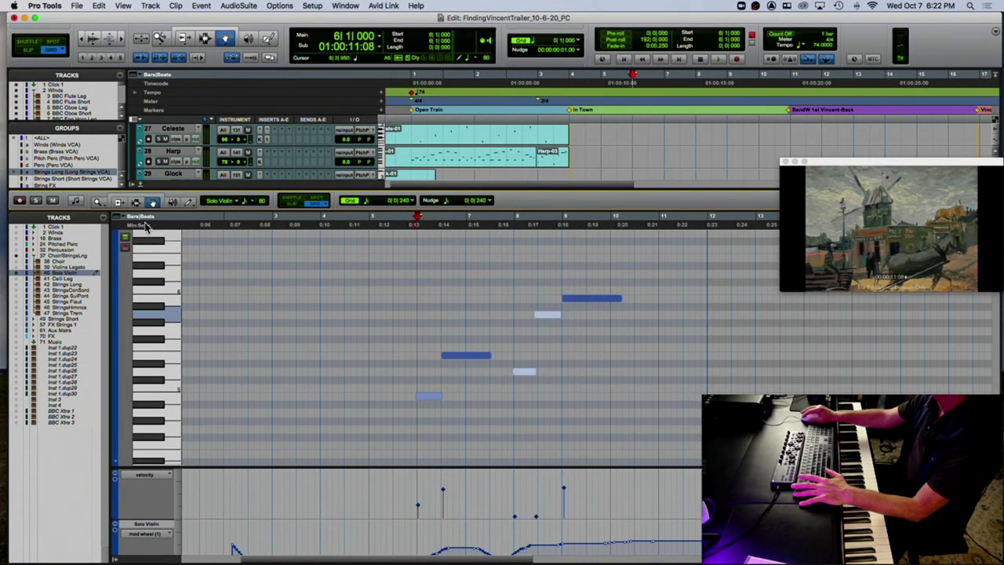
Lengthen the solo violin's D5 note to 8|2|240 and its A5 note to 9|1|240 so each overlaps the next note.
click(532, 369)
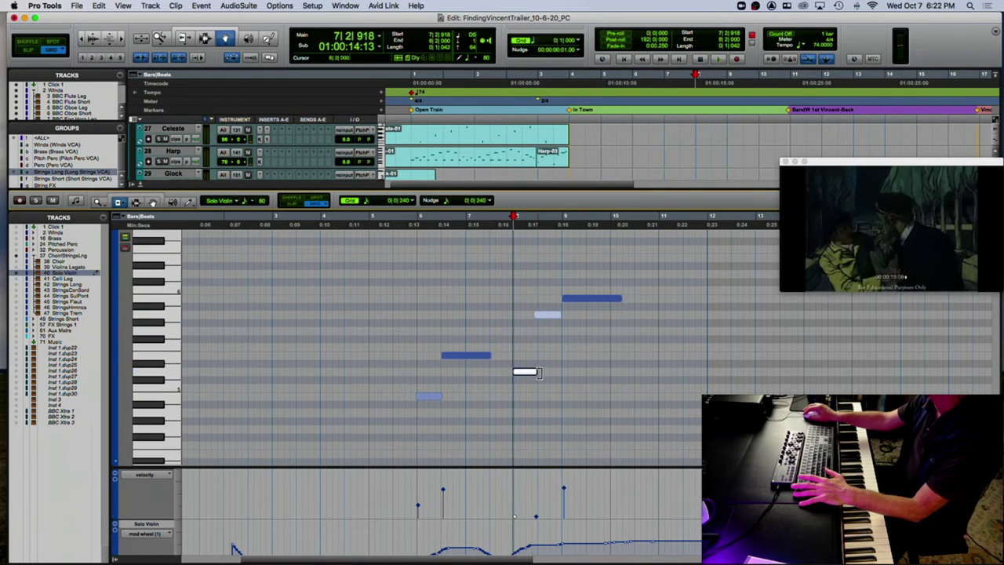
key(space)
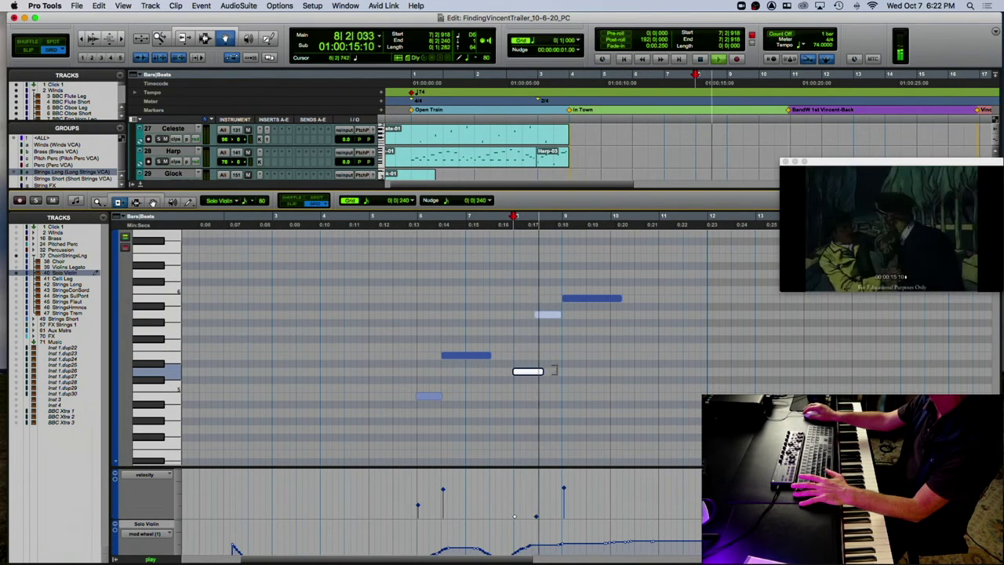
click(549, 315)
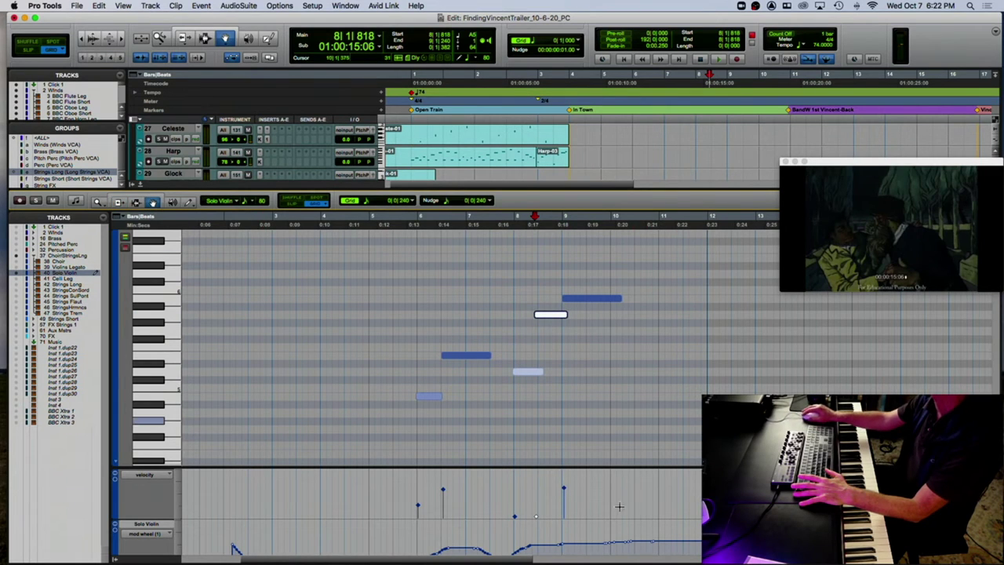
Lower the velocity of the solo violin's final B5 note to near minimum and audition from 7|1|000.
drag(566, 493, 571, 518)
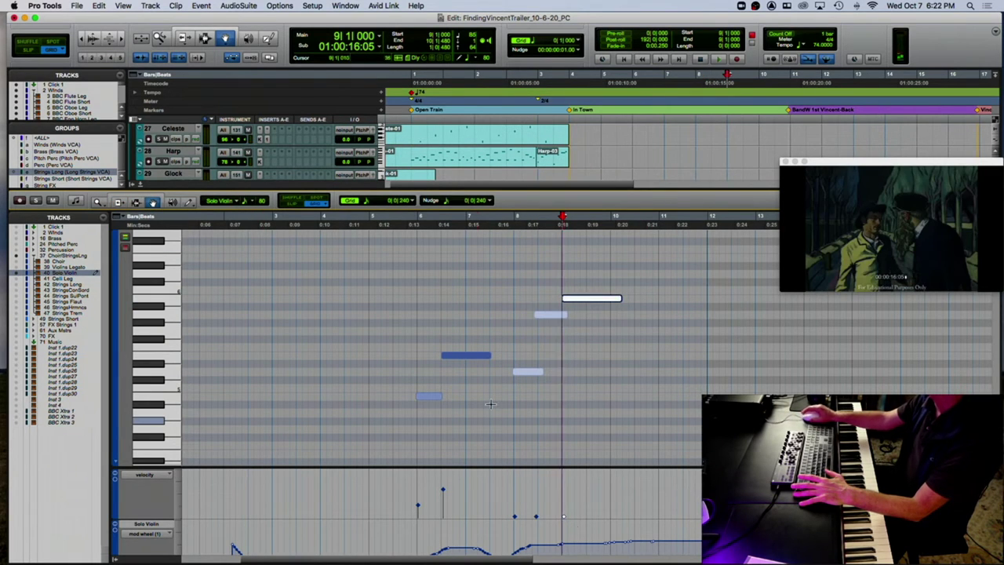
click(463, 227)
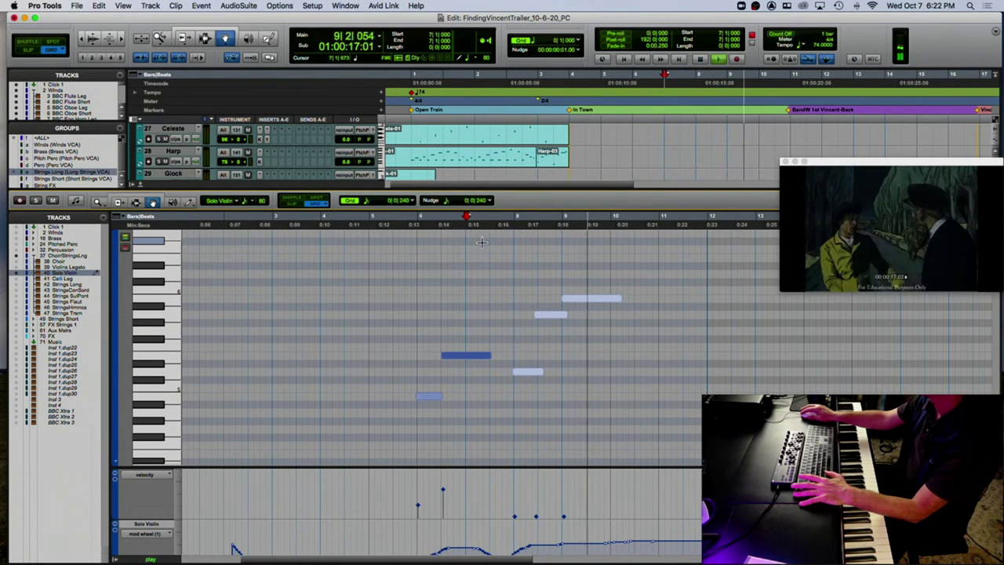
key(space)
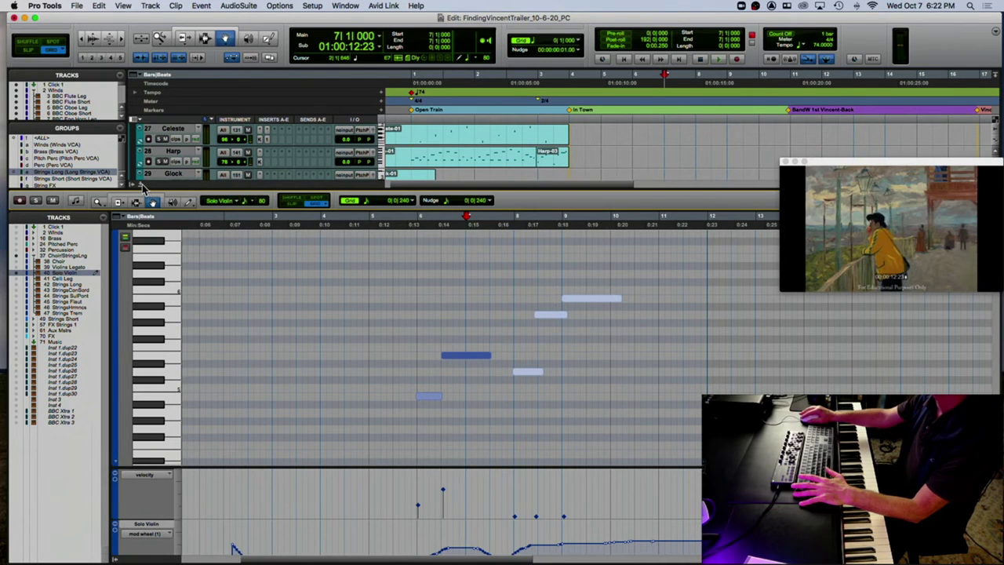
Close the MIDI editor and play the cue from 2|3|000 to review the solo violin against the picture and other tracks.
key(ctrl+alt+equal)
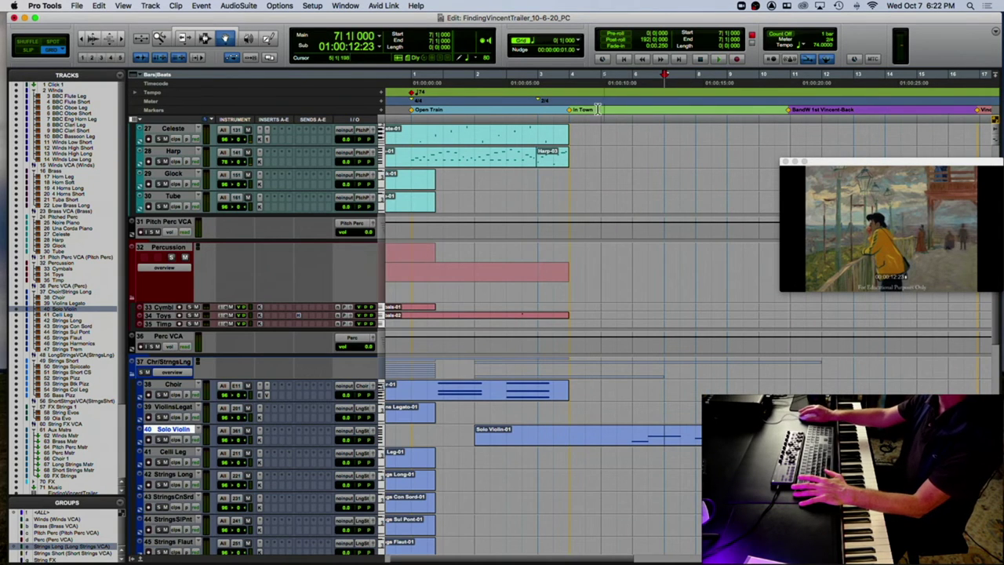
click(568, 106)
key(space)
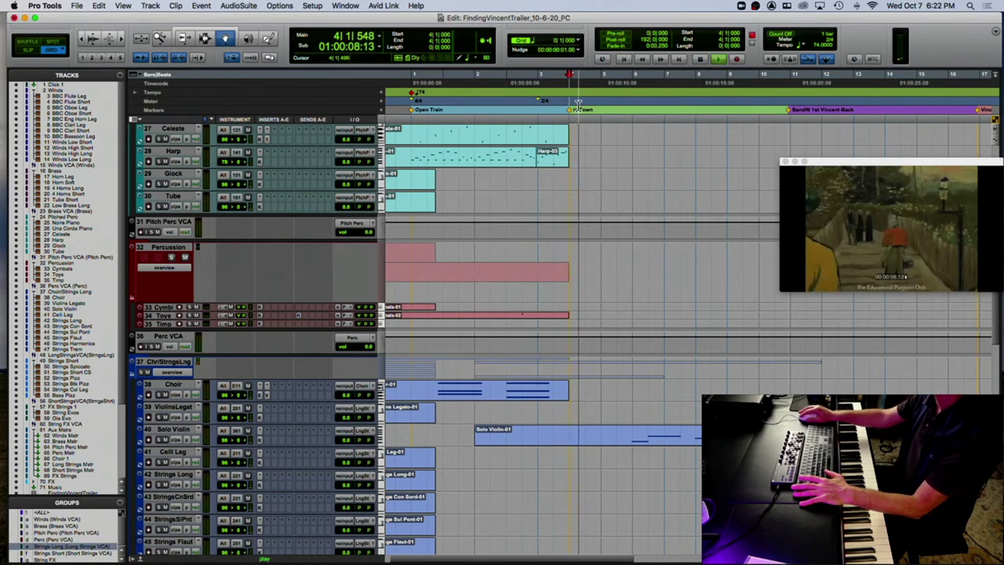
click(492, 104)
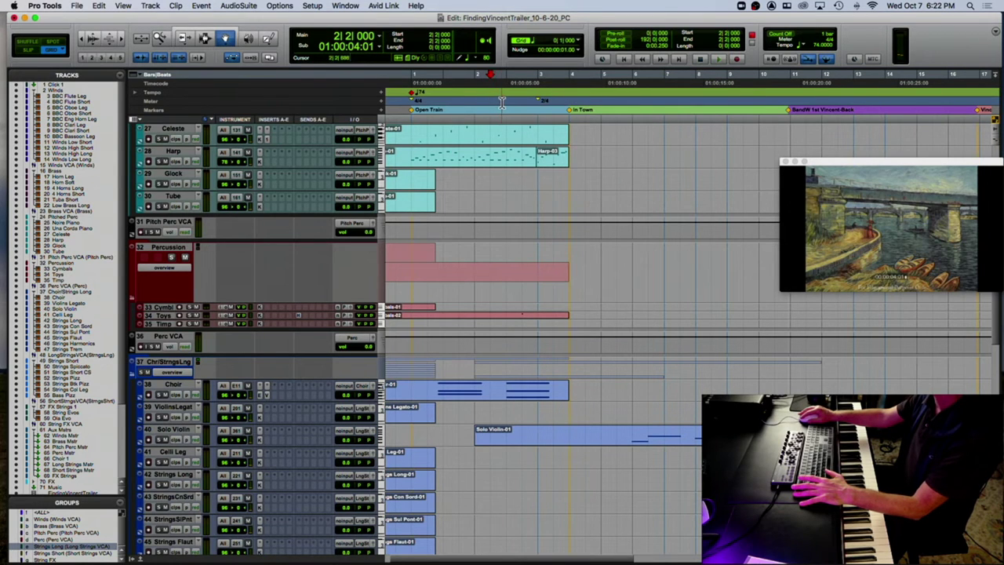
key(space)
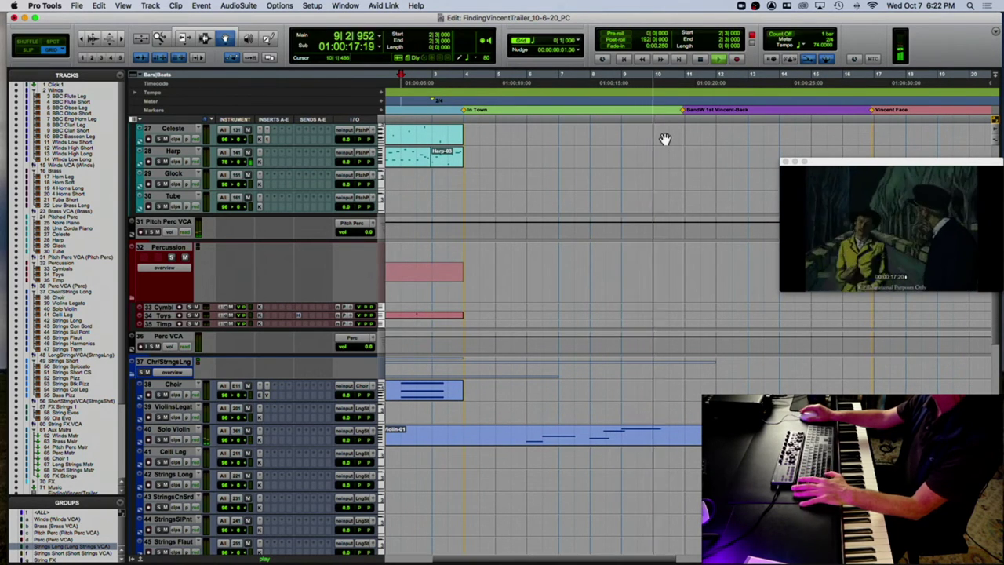
key(space)
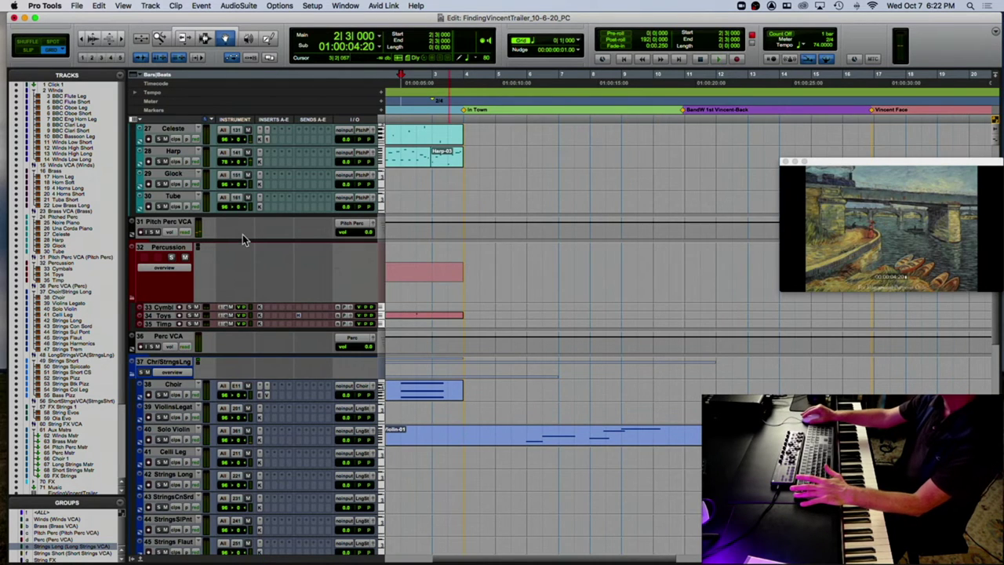
scroll(243, 235, down, 4)
scroll(247, 235, down, 5)
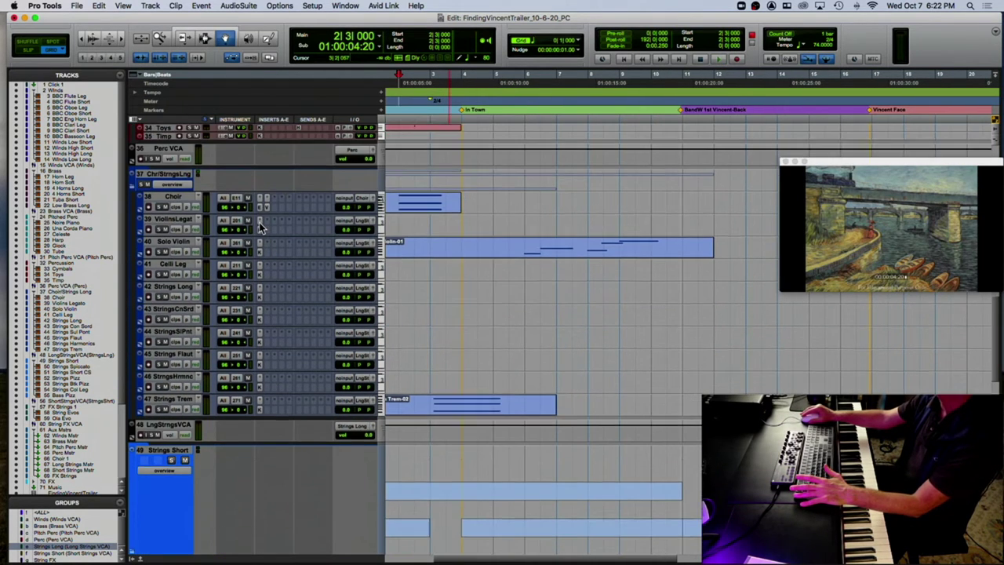
Increase the height of the Strings Spiccato track and record-enable it.
scroll(264, 228, down, 8)
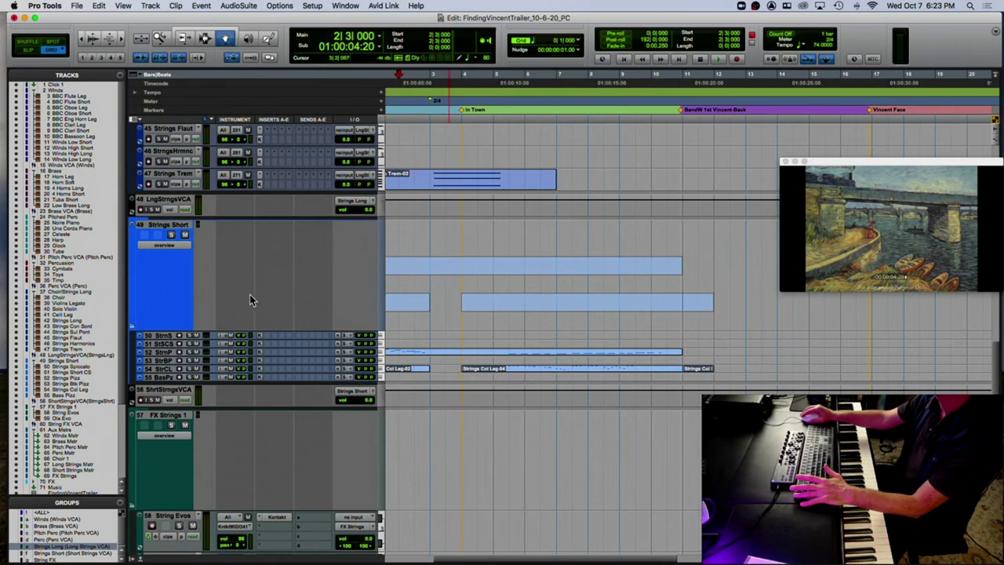
drag(161, 340, 167, 390)
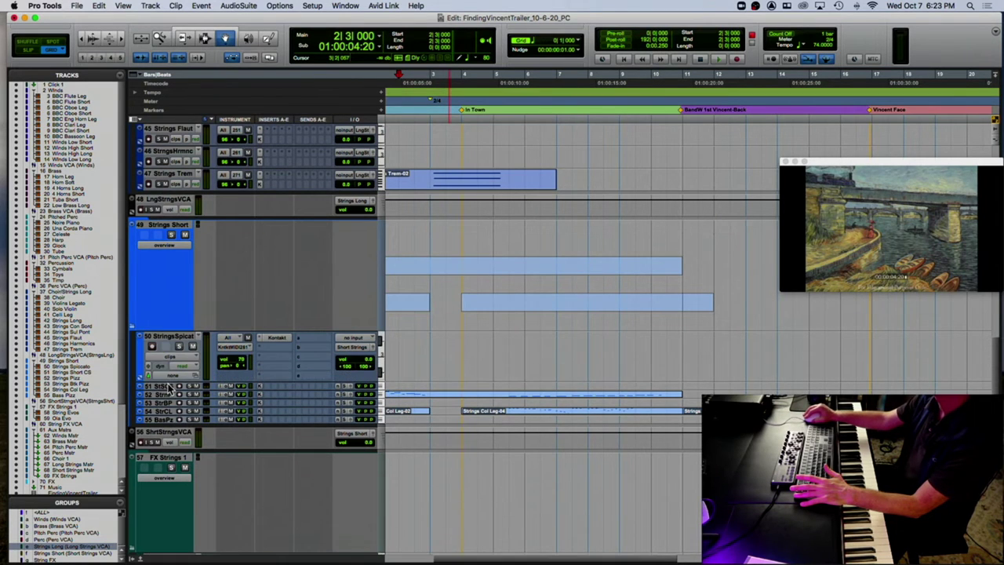
click(153, 346)
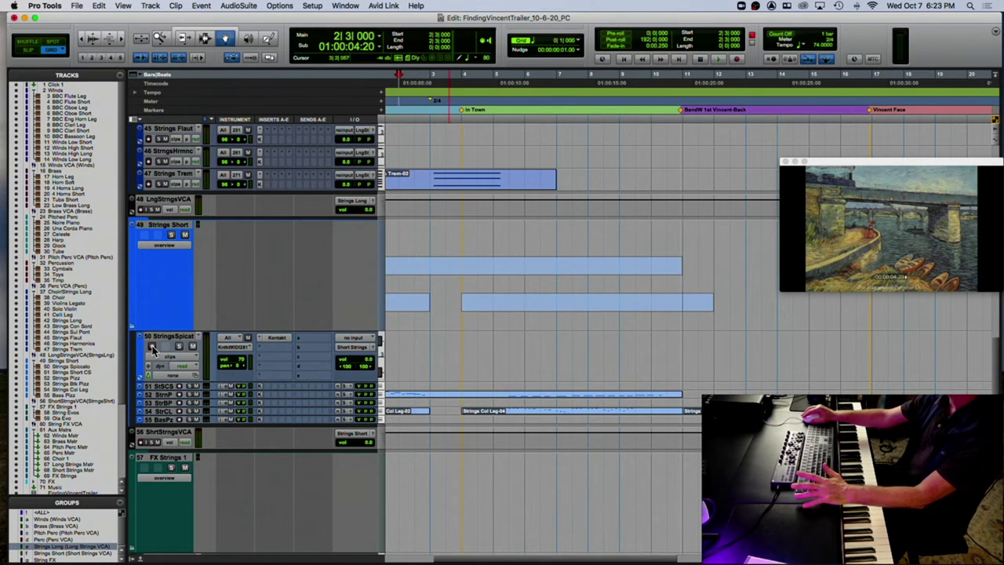
Play the cue from 3|2|000 twice to rehearse a spiccato part on the armed track against the picture.
click(442, 102)
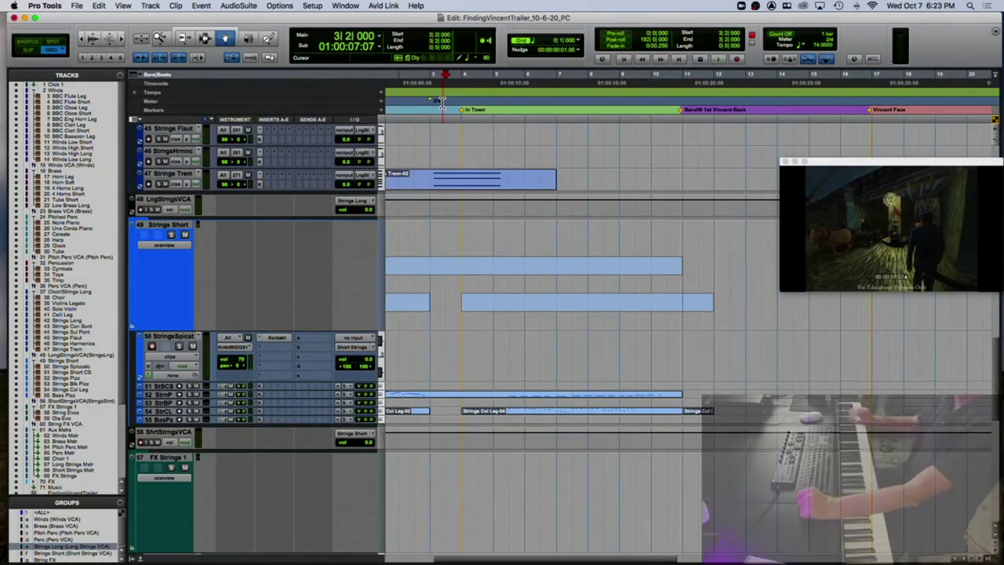
key(space)
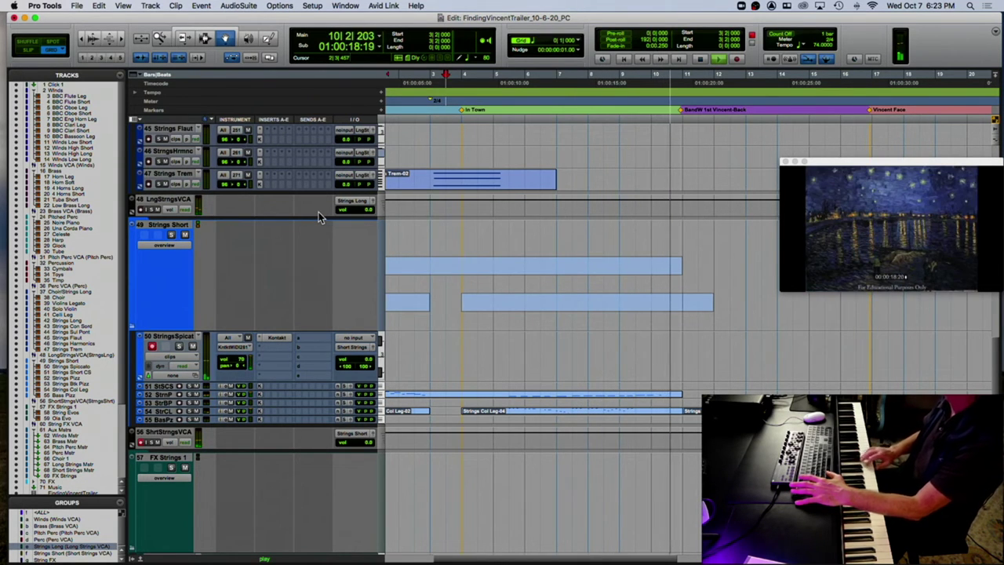
key(space)
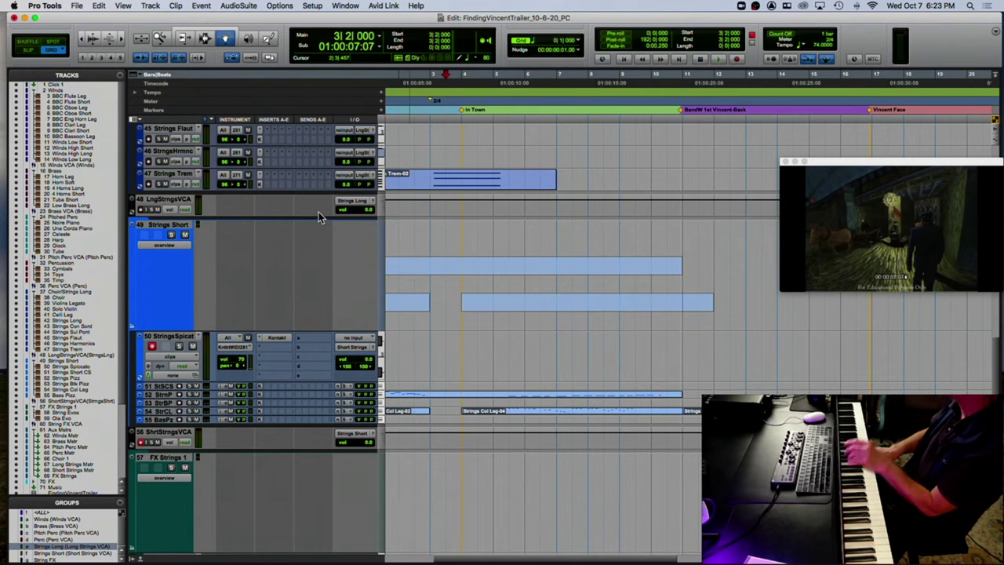
key(space)
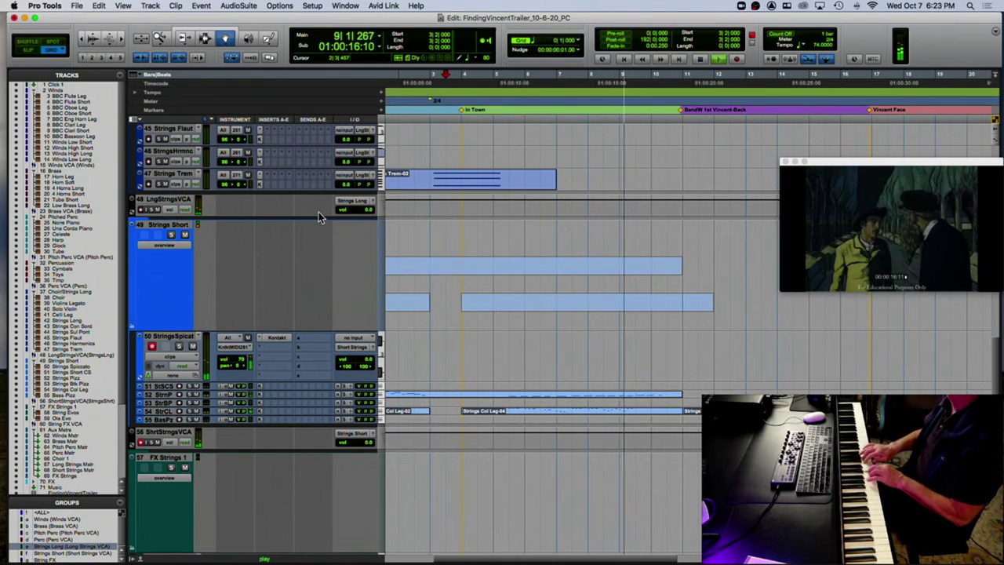
key(space)
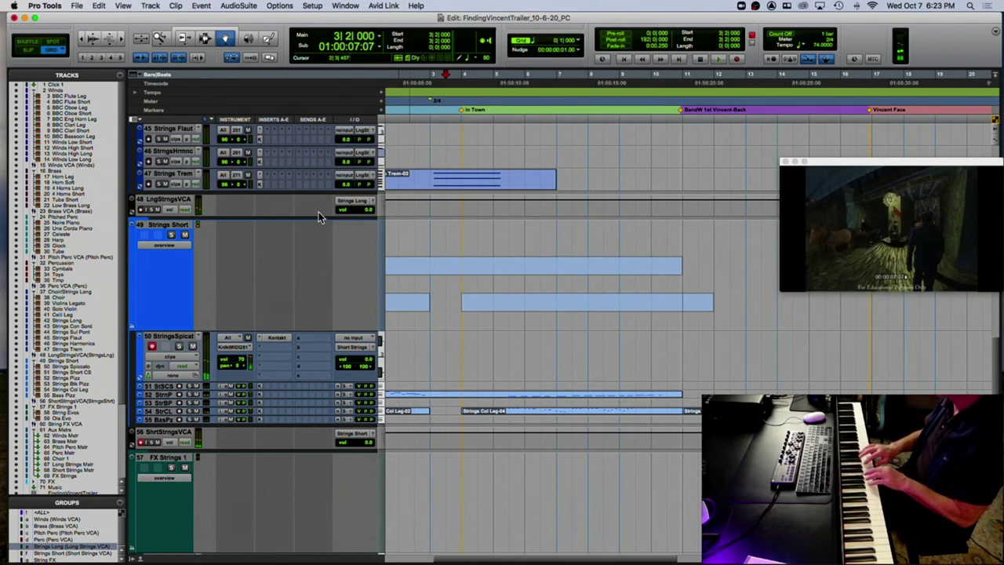
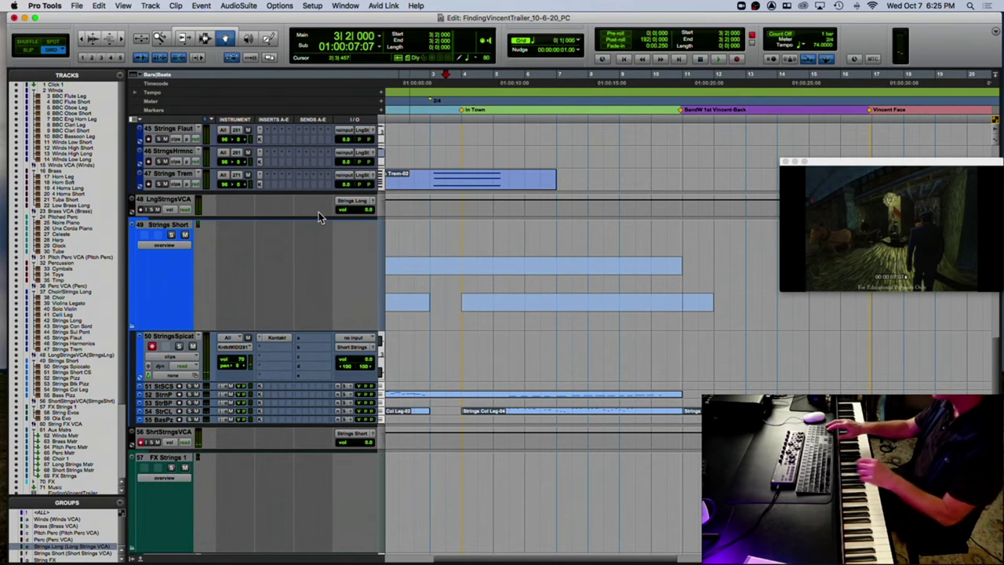
Record a spiccato strings take from 3|2|000 on the armed track and play it back.
key(super+space)
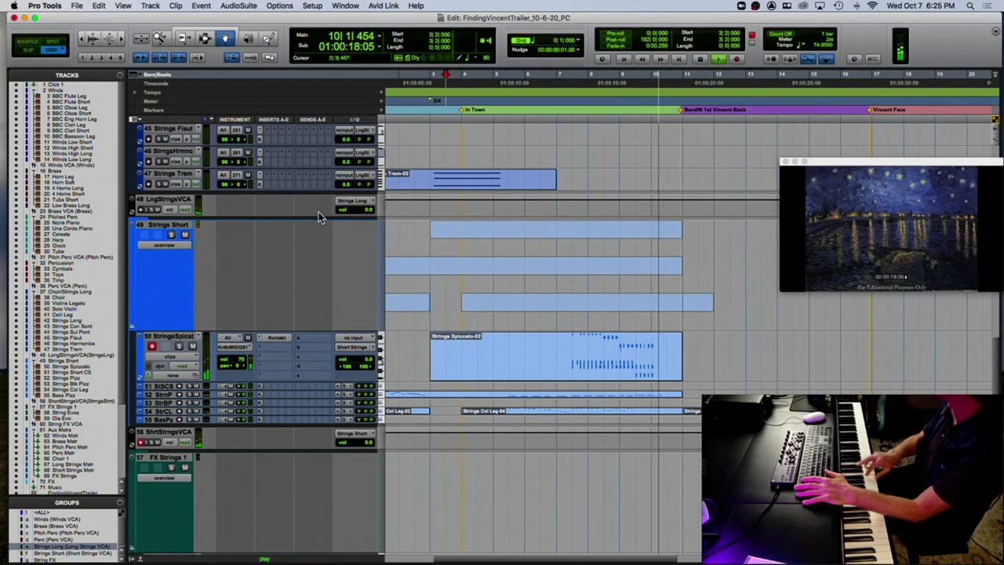
key(space)
key(space)
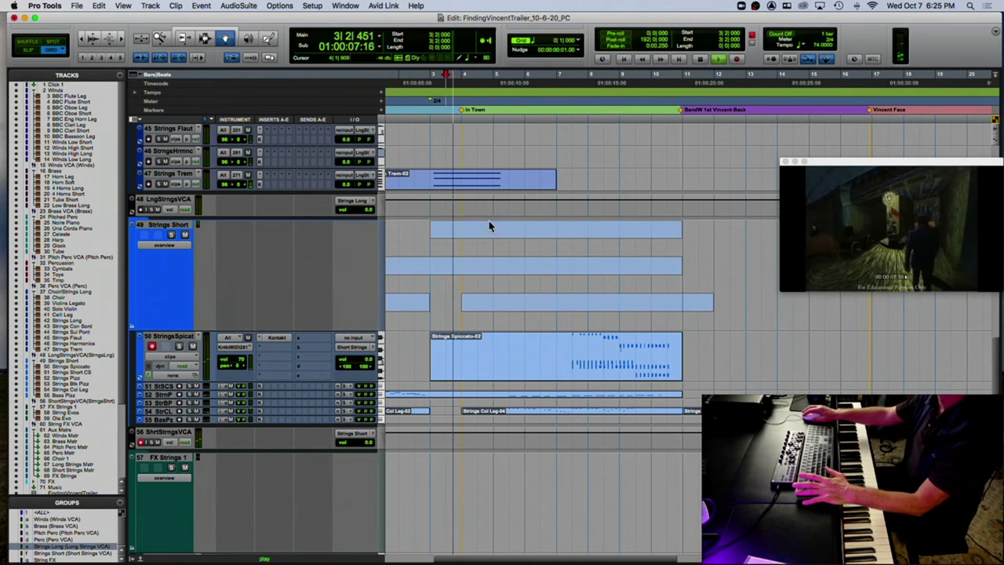
Open the newly recorded Strings Spiccato clip in the MIDI editor and locate playback to 7|1|480, just before its first notes.
key(t)
scroll(714, 331, right, 2)
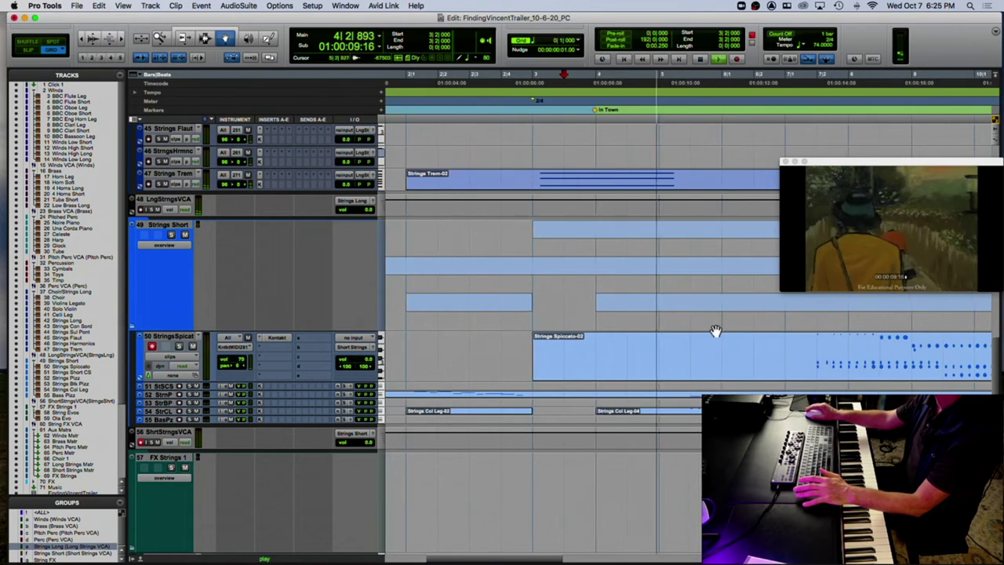
scroll(714, 332, right, 4)
click(596, 359)
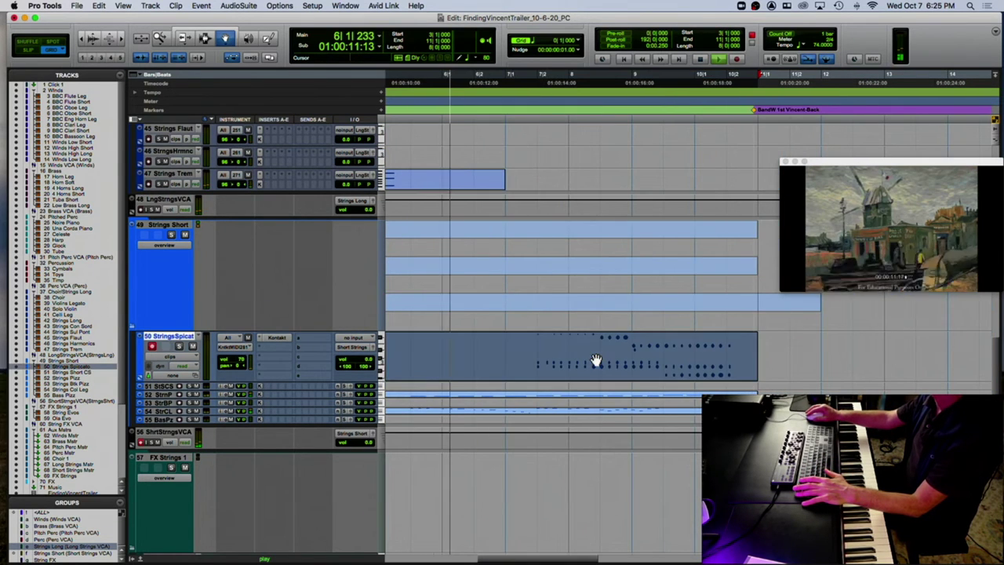
double_click(596, 359)
click(597, 225)
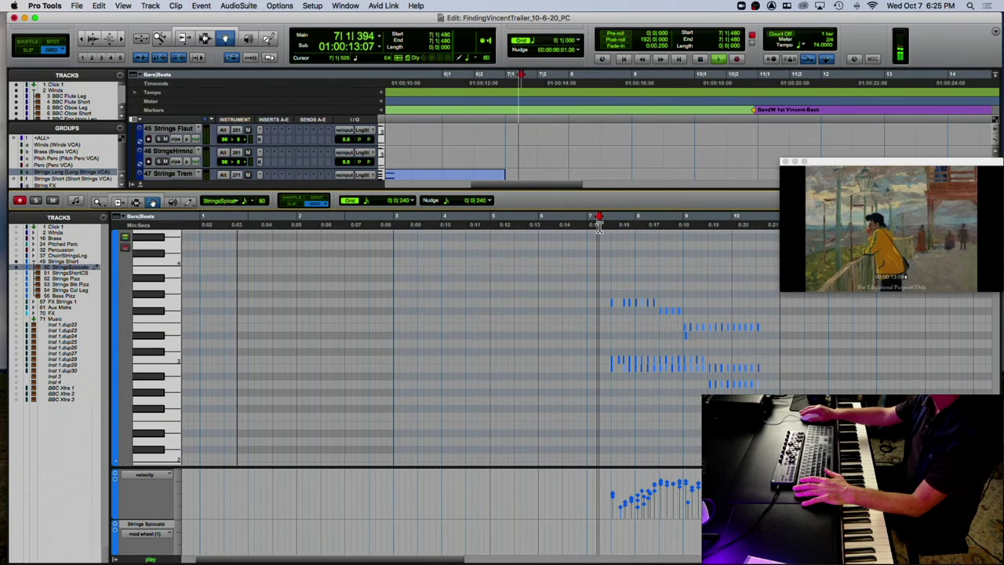
key(space)
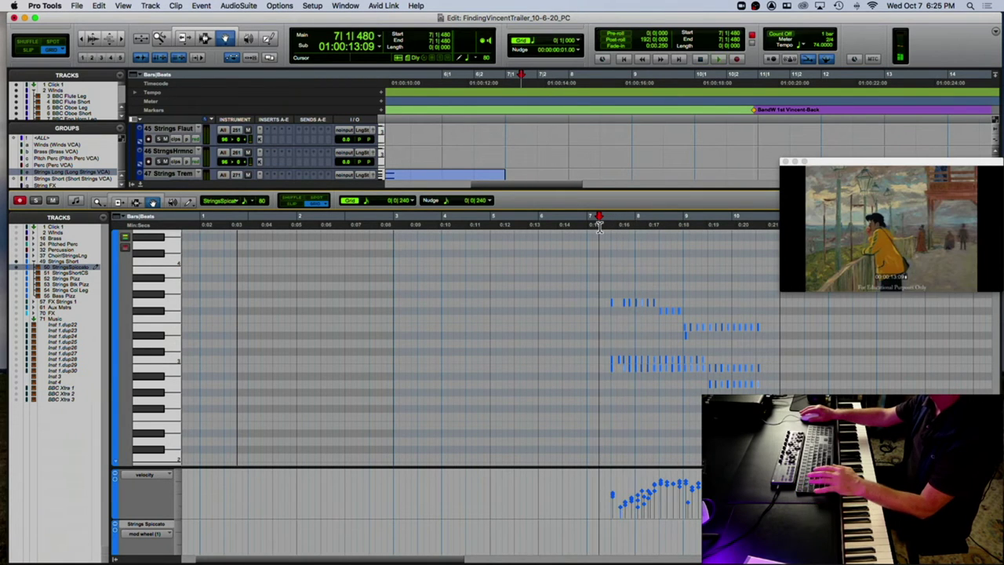
Audition the spiccato notes from 7|1|720 and delete all the opening notes before 8|1|000.
key(super+bracketright)
key(super+bracketright)
click(619, 226)
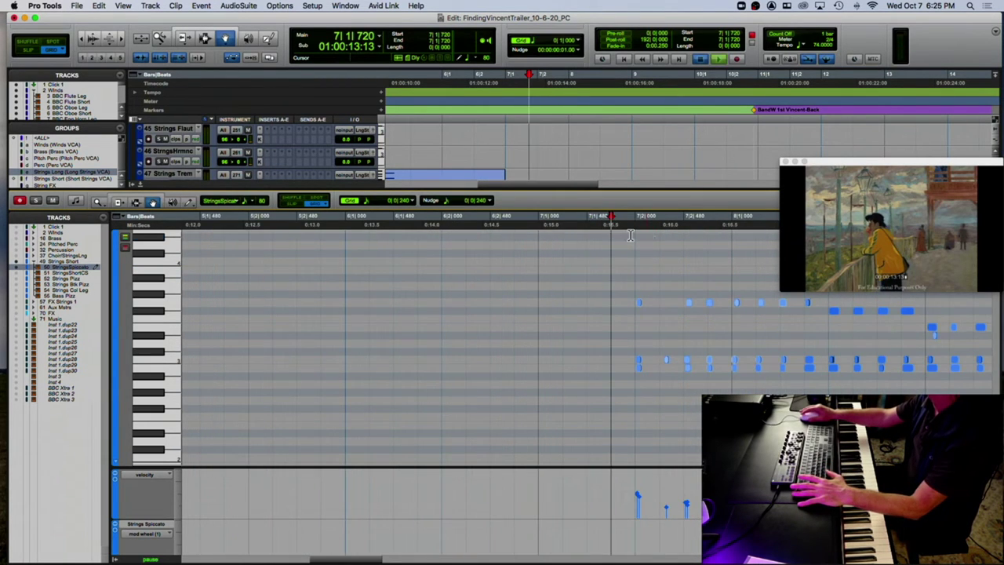
key(space)
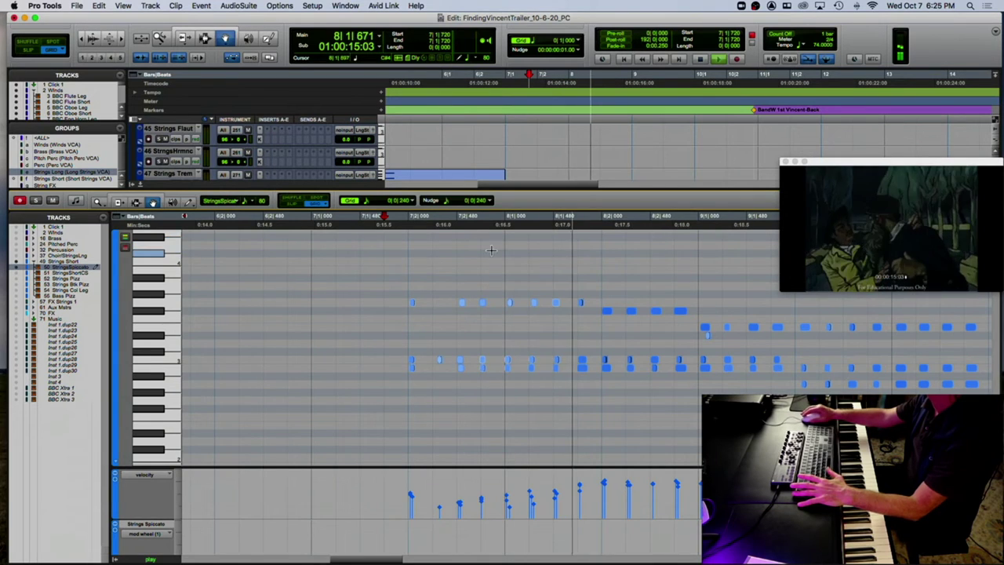
key(space)
drag(388, 280, 493, 509)
key(Delete)
scroll(526, 280, up, 5)
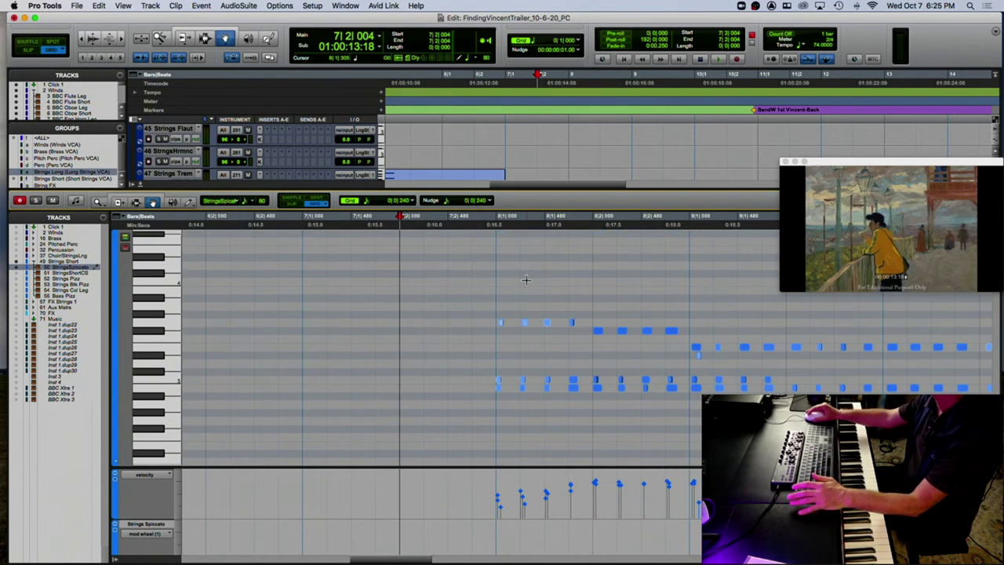
Audition the spiccato part from 7|2|720 and delete its final notes from 10|1|624 onward.
click(482, 224)
key(space)
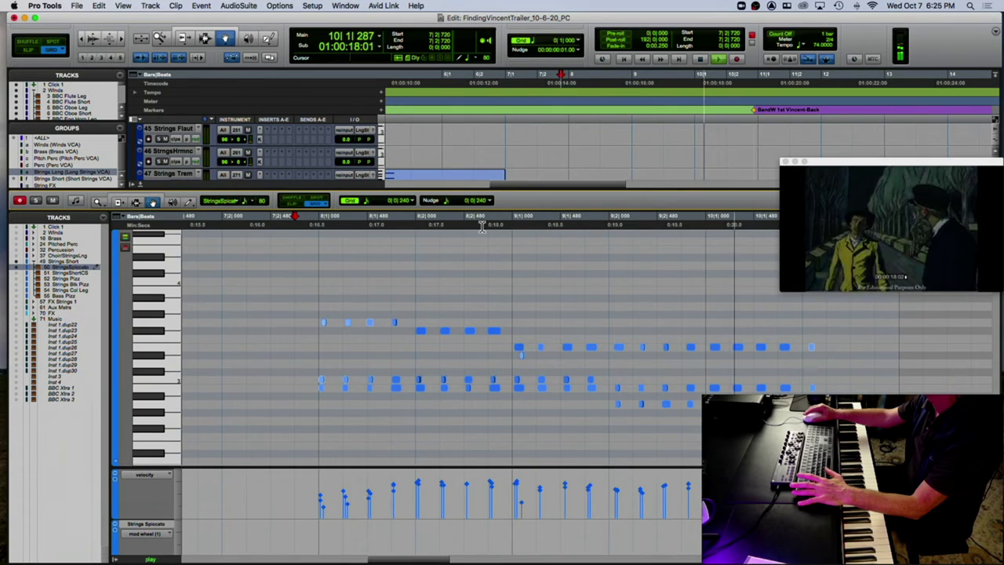
key(space)
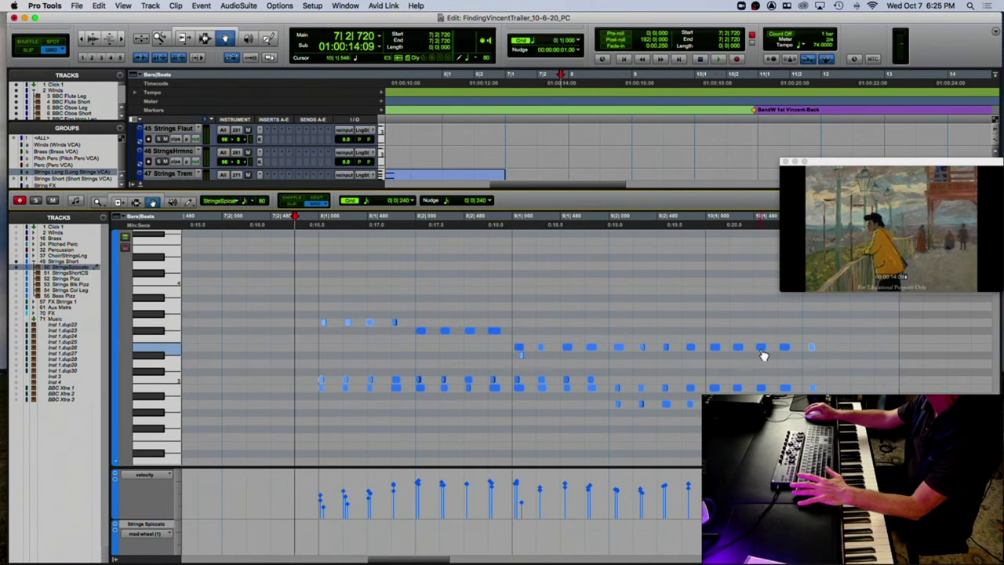
click(761, 347)
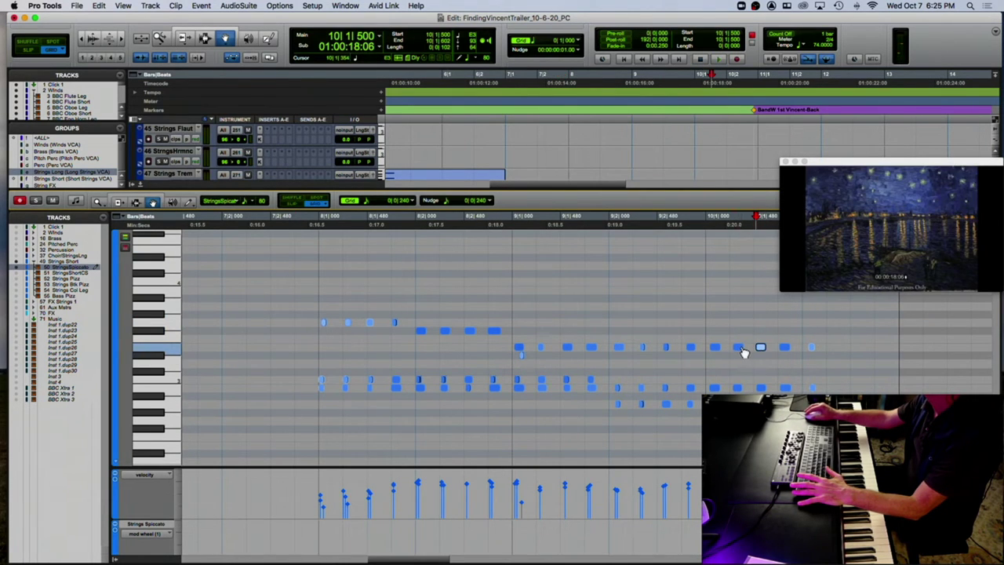
click(740, 349)
drag(769, 324, 811, 392)
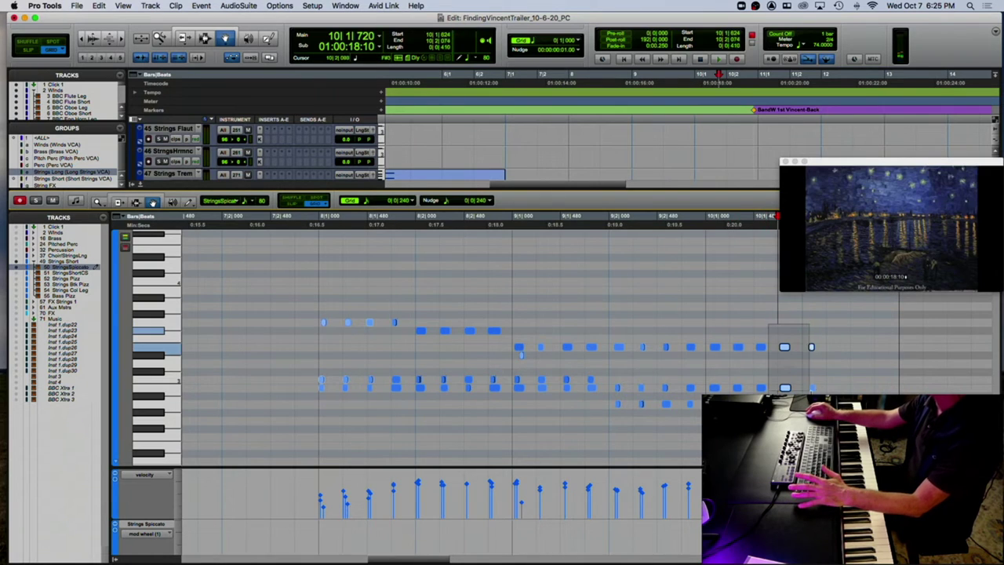
key(Delete)
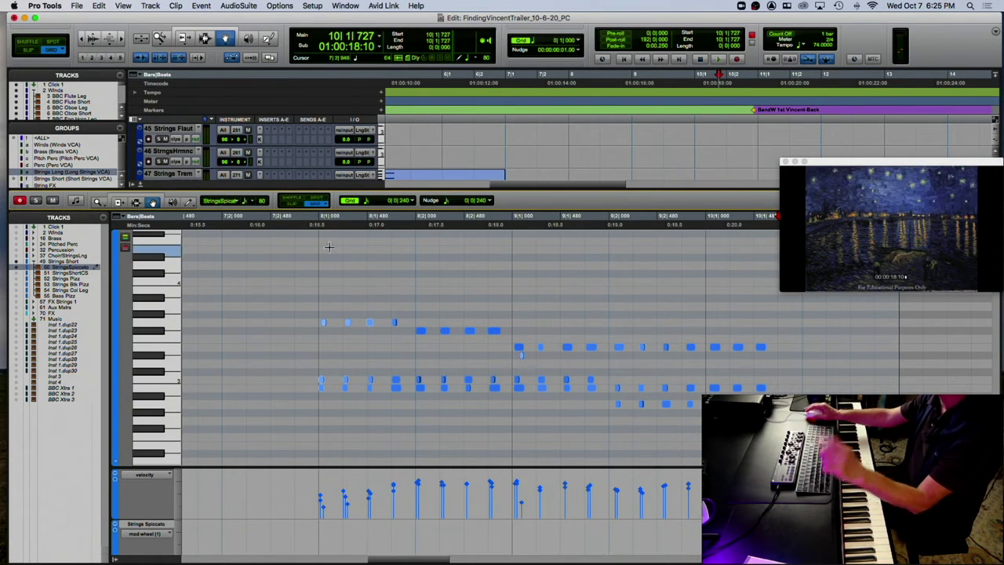
Draw a rising velocity ramp over the bar 8 spiccato notes with the Pencil's Line shape and audition from 8|1|000.
click(189, 203)
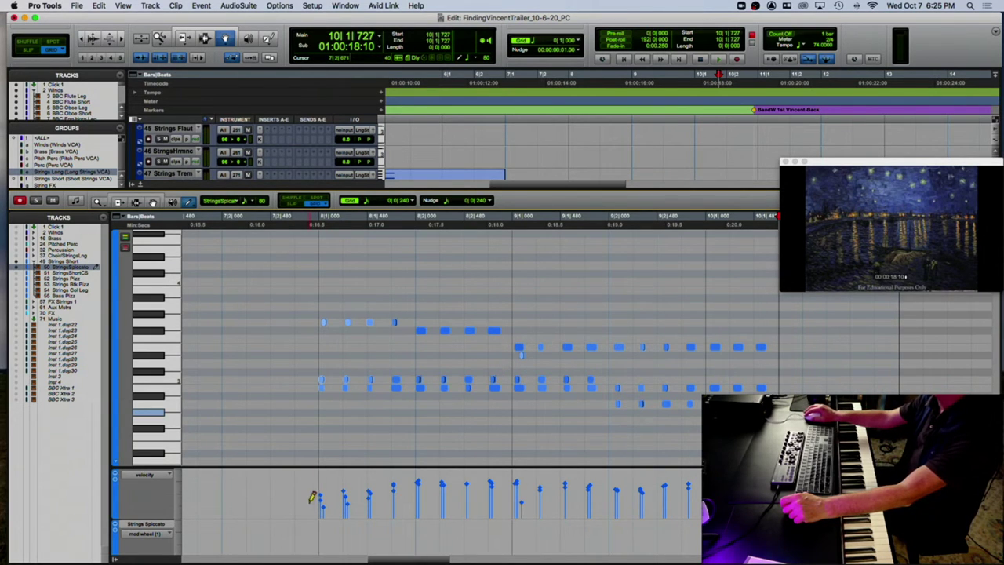
click(188, 204)
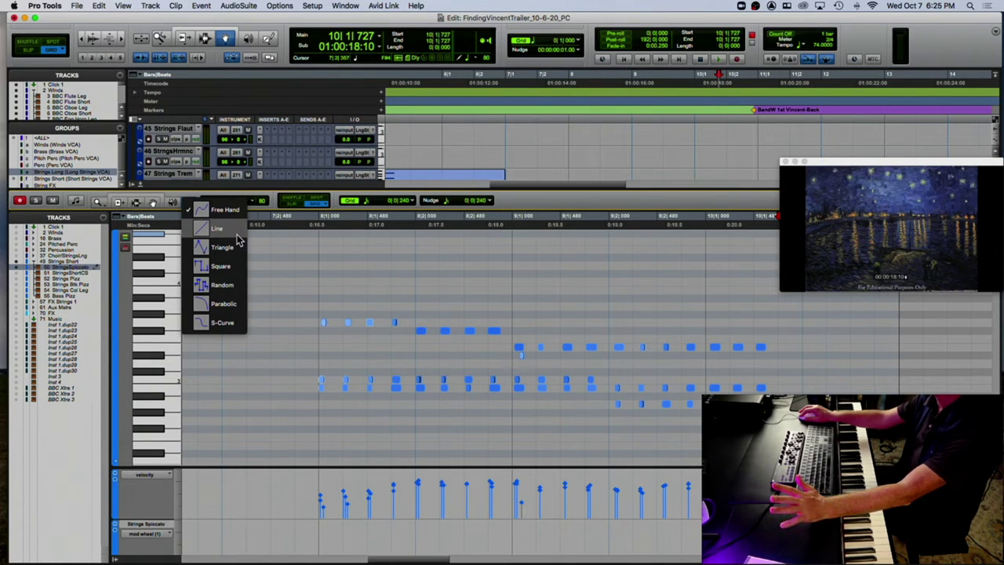
click(235, 235)
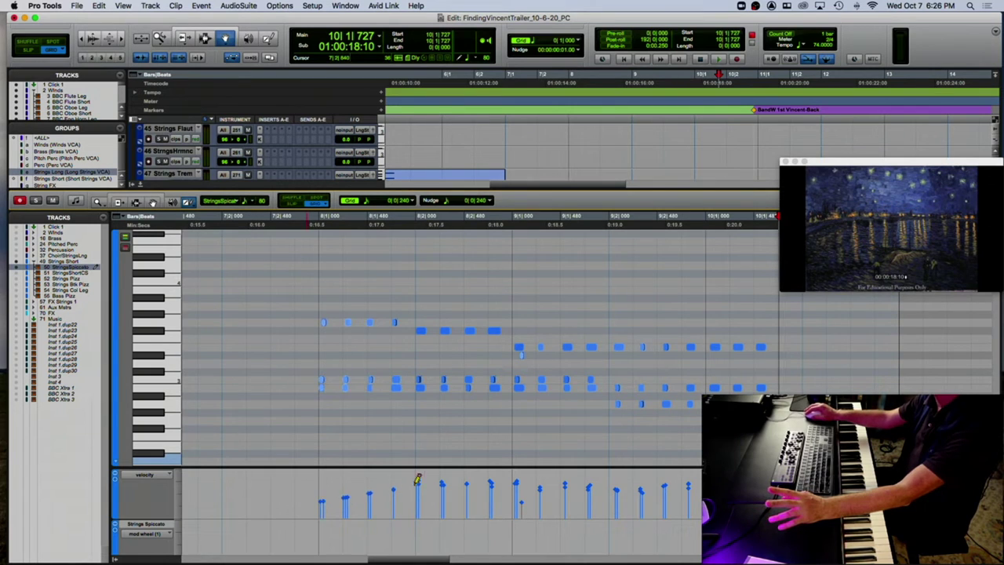
click(309, 226)
key(space)
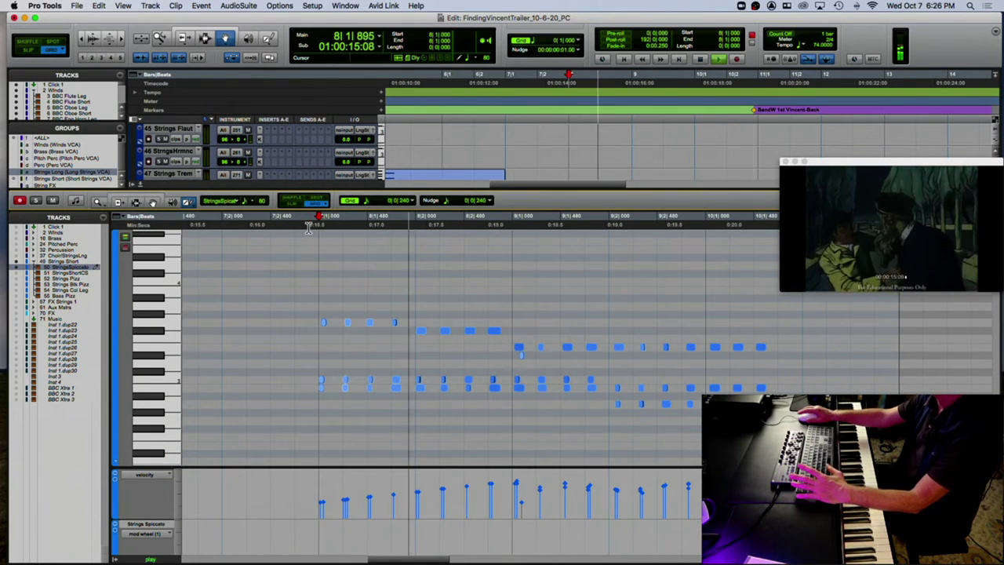
key(space)
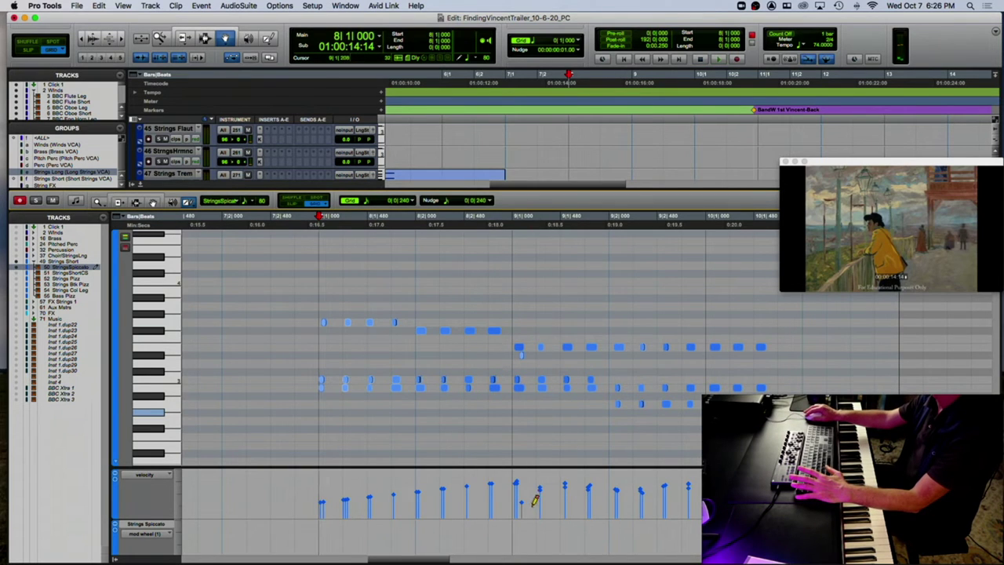
Draw a second rising velocity ramp over the bar 9 spiccato notes and audition from 7|2|720.
drag(553, 499, 691, 487)
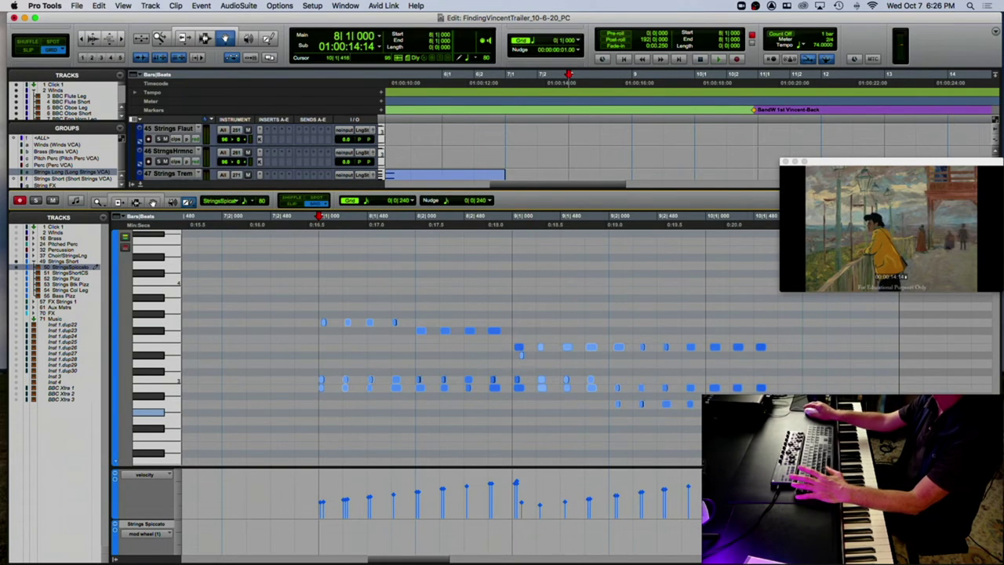
click(303, 226)
key(space)
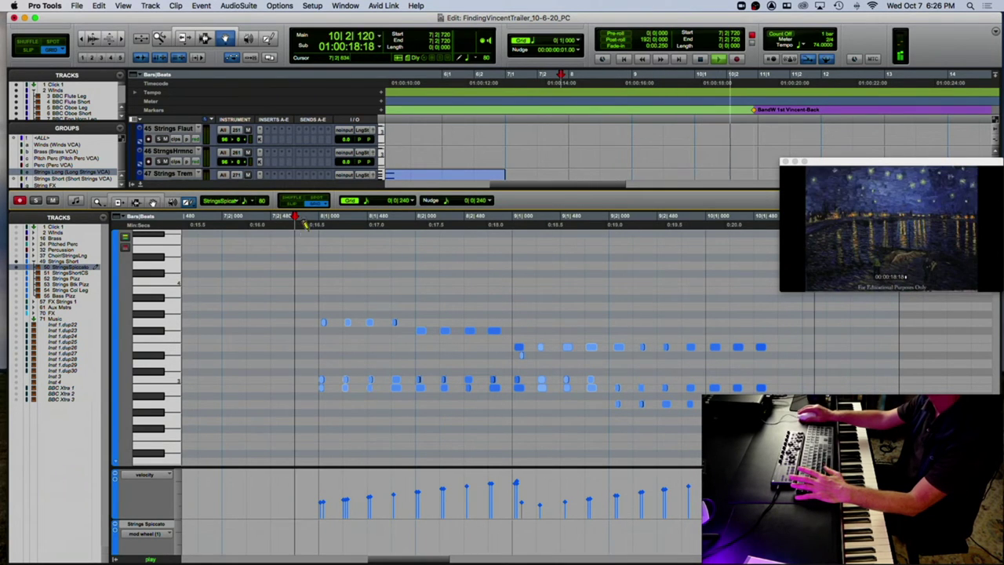
Quantize the Strings Spiccato notes from bar 9 onward to a 1/16 note grid at 94% strength, preserving note duration.
key(space)
drag(315, 237, 777, 314)
drag(508, 222, 788, 283)
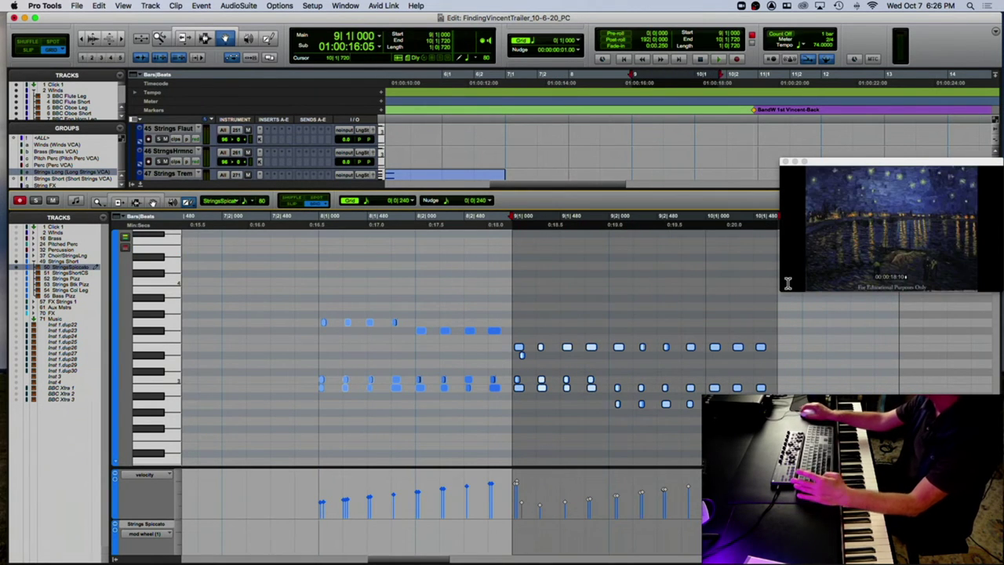
key(alt+0)
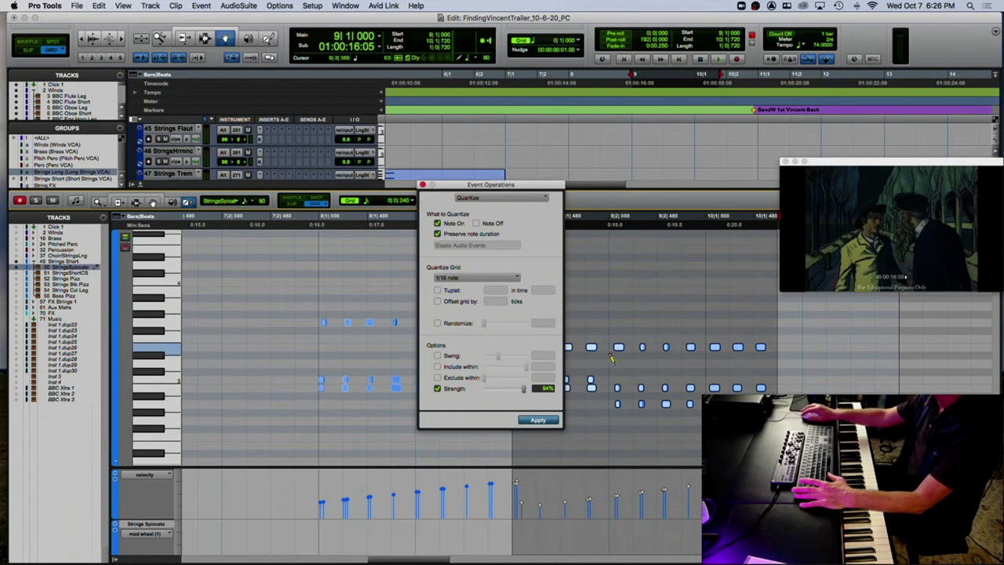
click(537, 421)
click(423, 184)
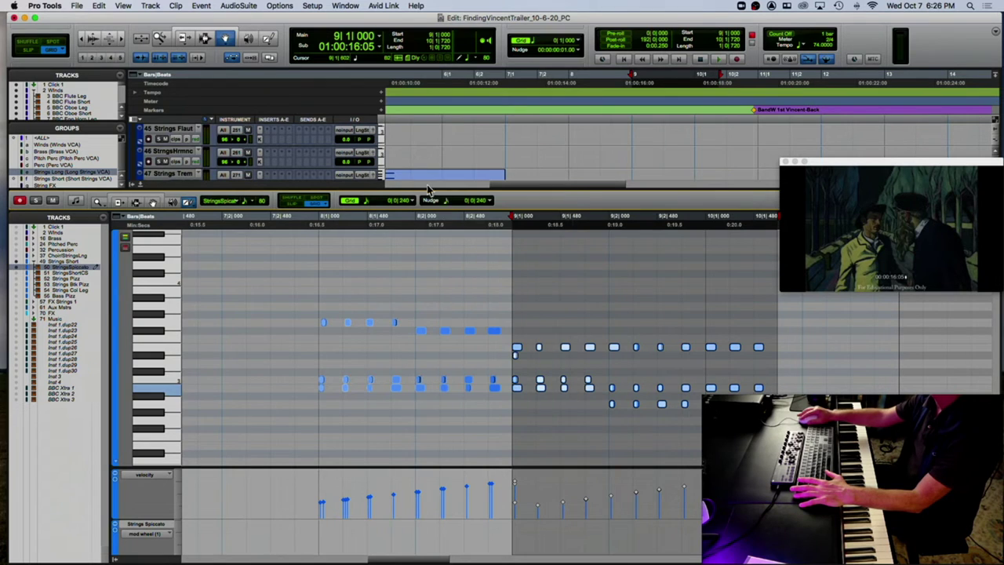
Play the quantized spiccato passage from bar 8 and close the docked MIDI editor.
click(313, 225)
key(space)
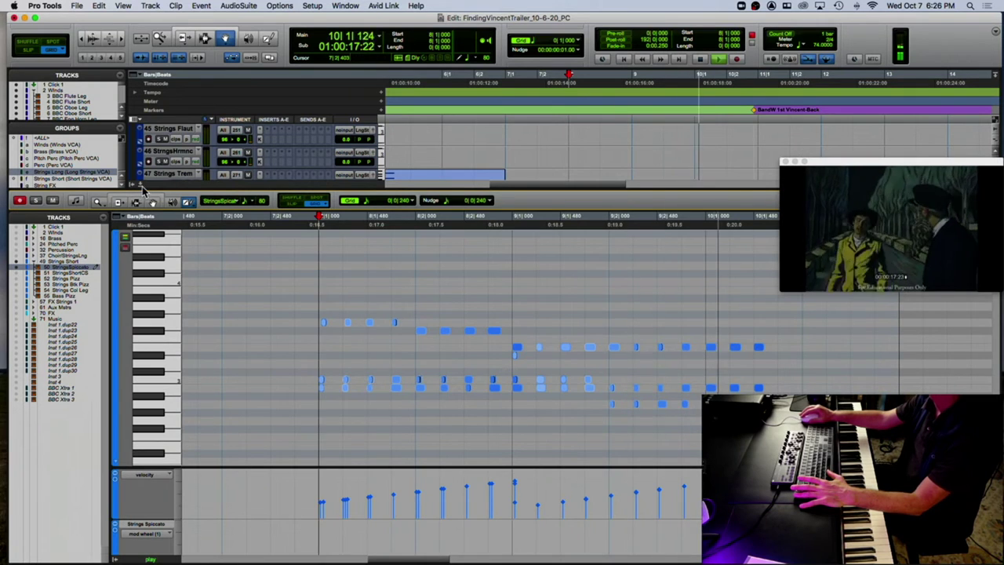
key(space)
click(140, 185)
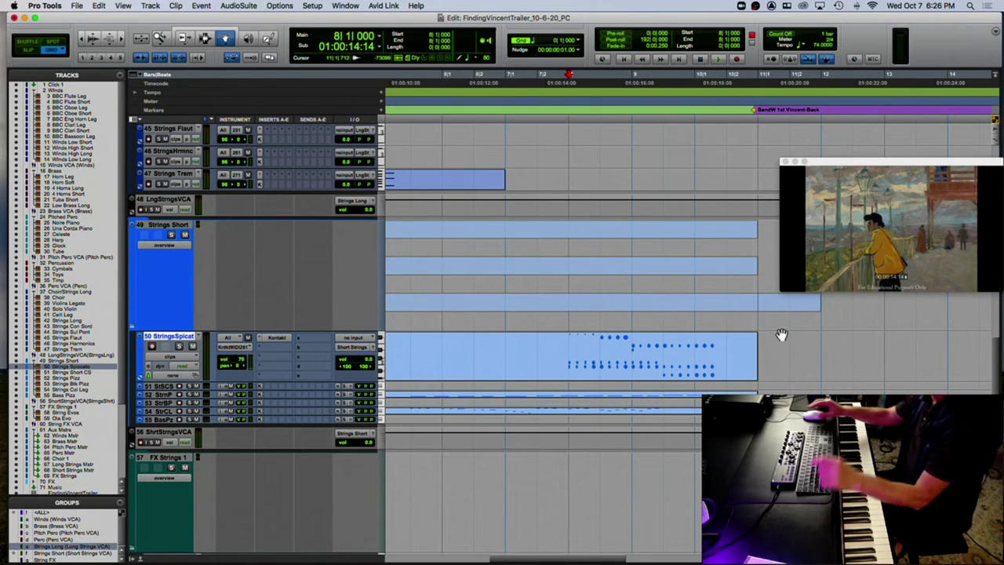
Play from bar 10 to hear the end of the spiccato phrase and place the cursor at bar 10, beat 2.
click(696, 107)
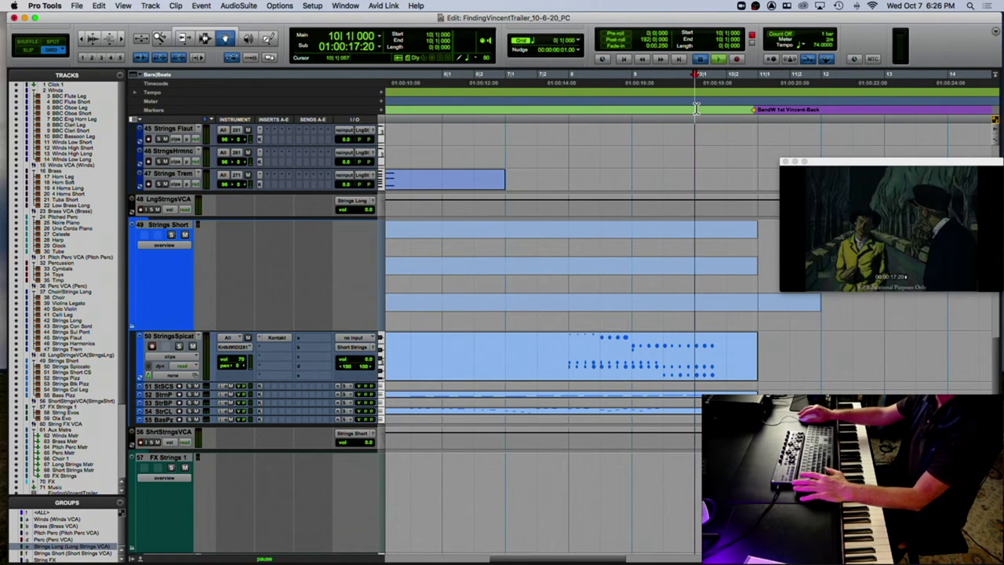
key(space)
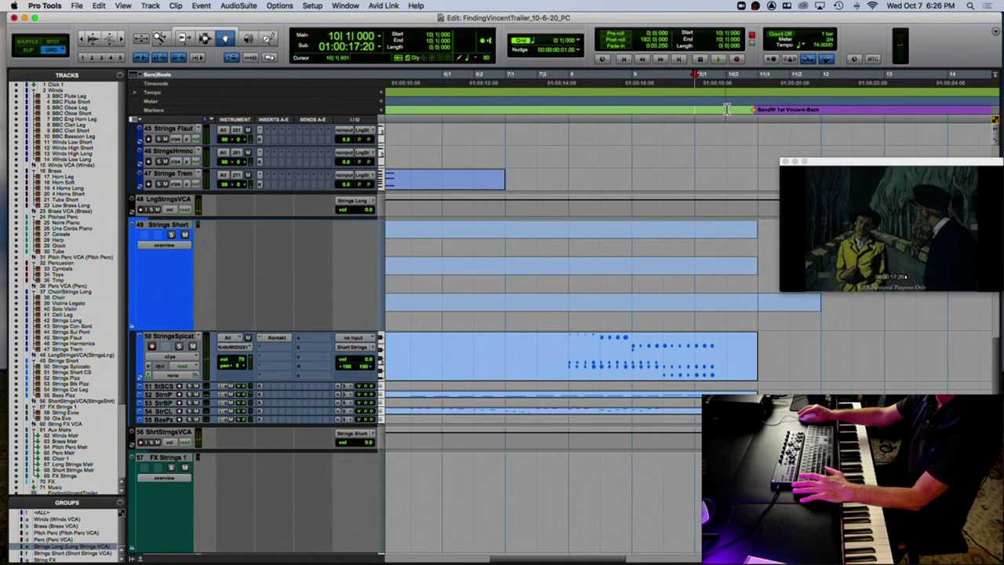
click(727, 109)
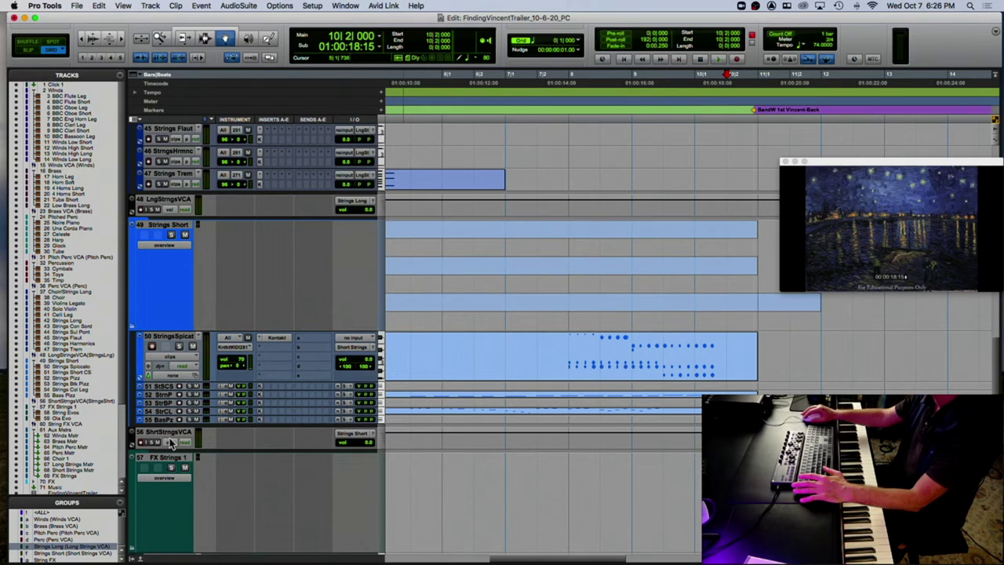
Increase the height of the ShrtStrngsVCA track and record-enable the Ola Evo track.
drag(157, 445, 163, 481)
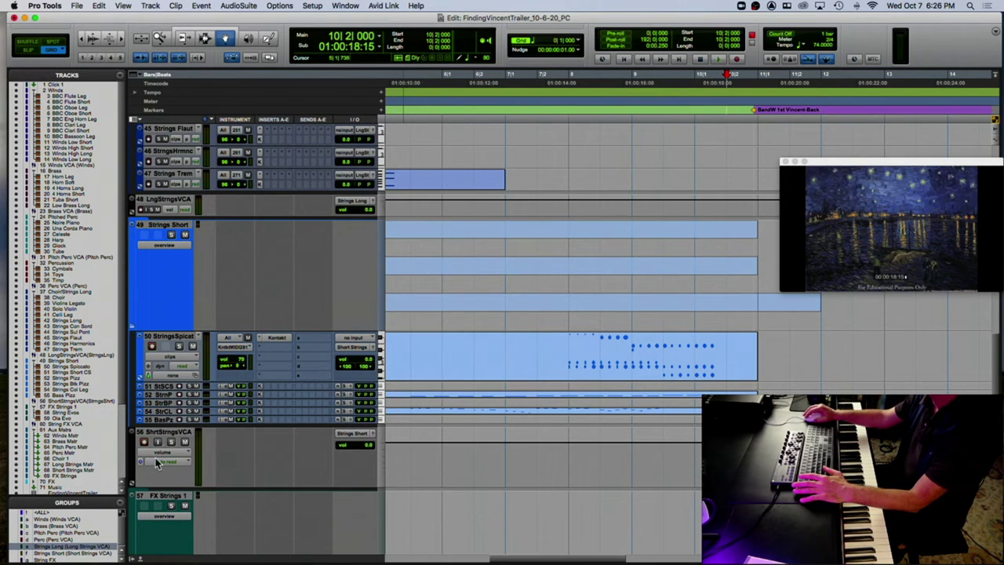
scroll(173, 463, down, 3)
scroll(176, 453, down, 8)
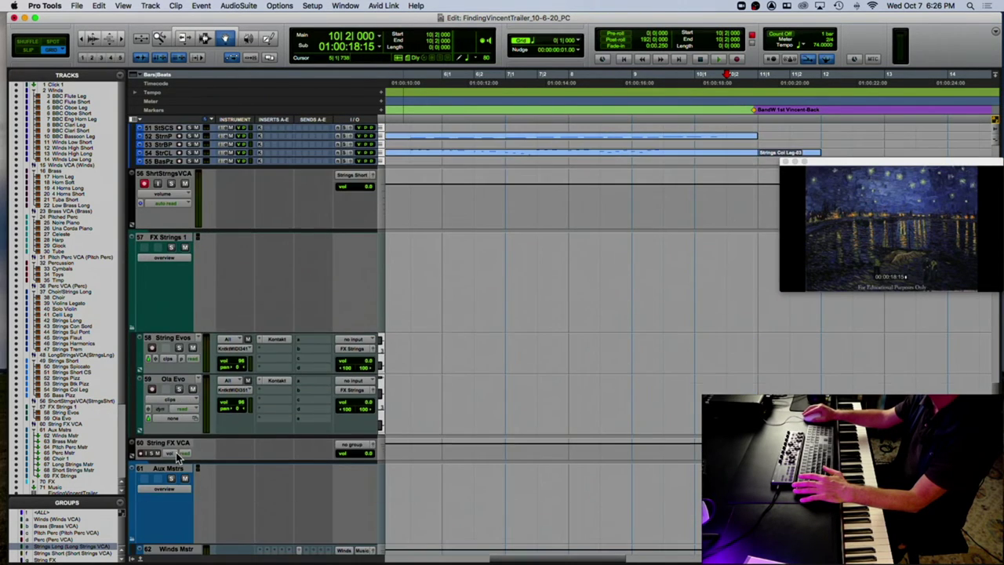
click(153, 390)
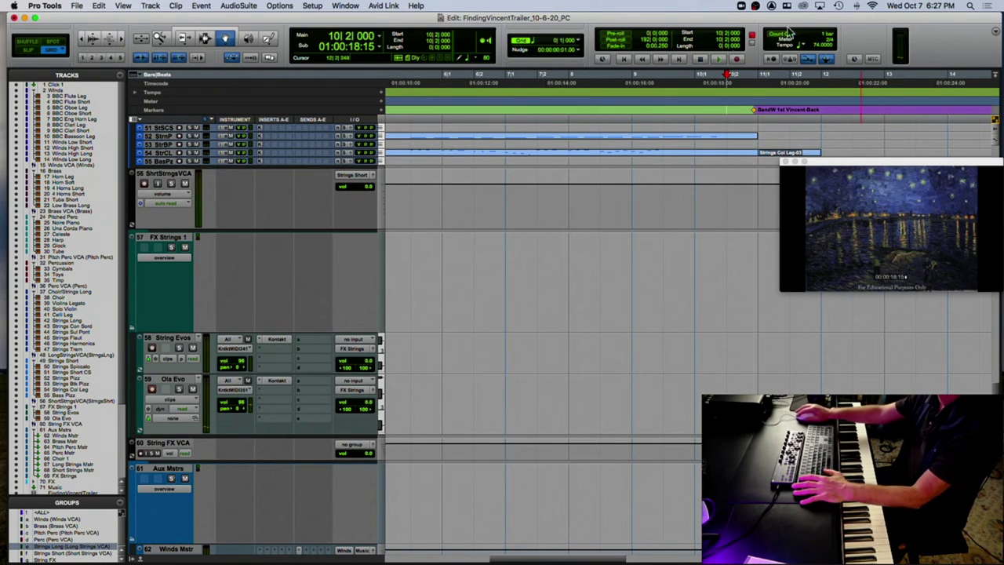
Try two recording takes on the Ola Evo track starting at bar 9, undoing each take.
click(631, 101)
key(super+space)
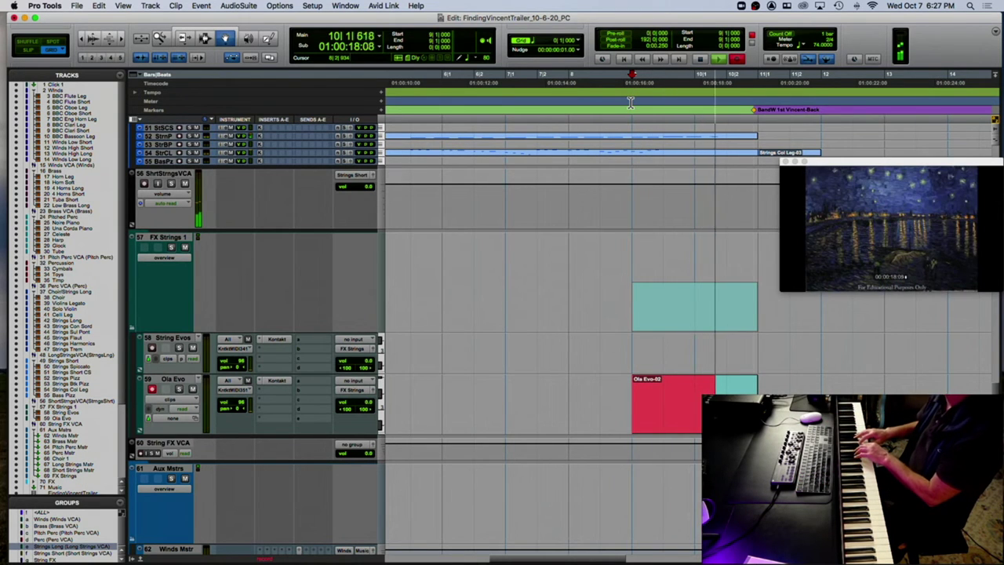
key(space)
key(super+z)
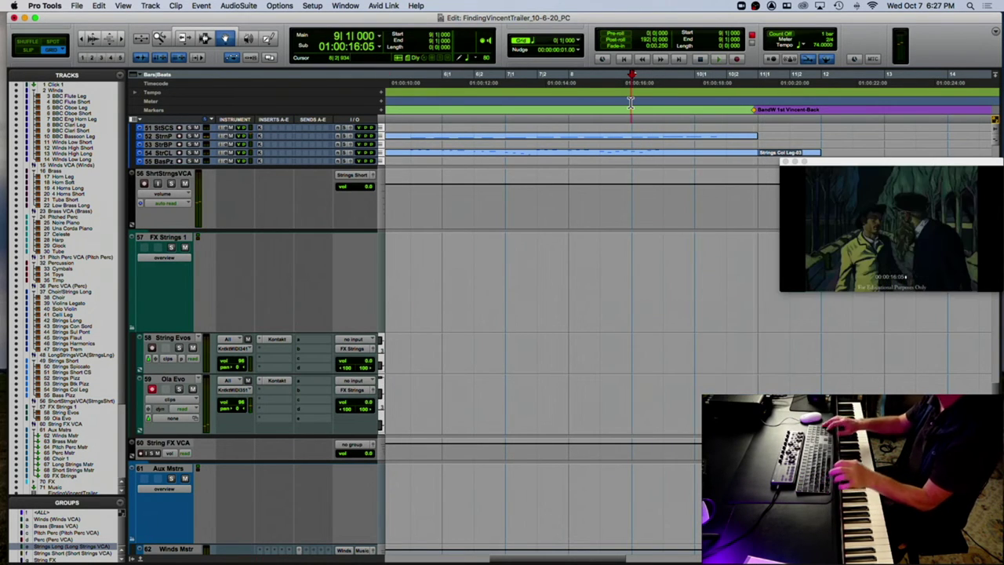
key(super+space)
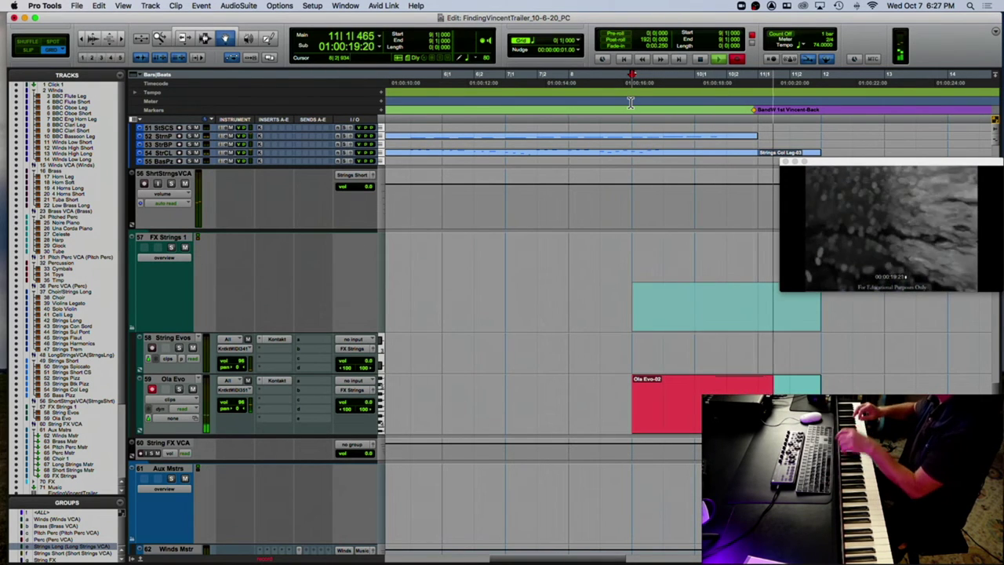
key(space)
key(super+z)
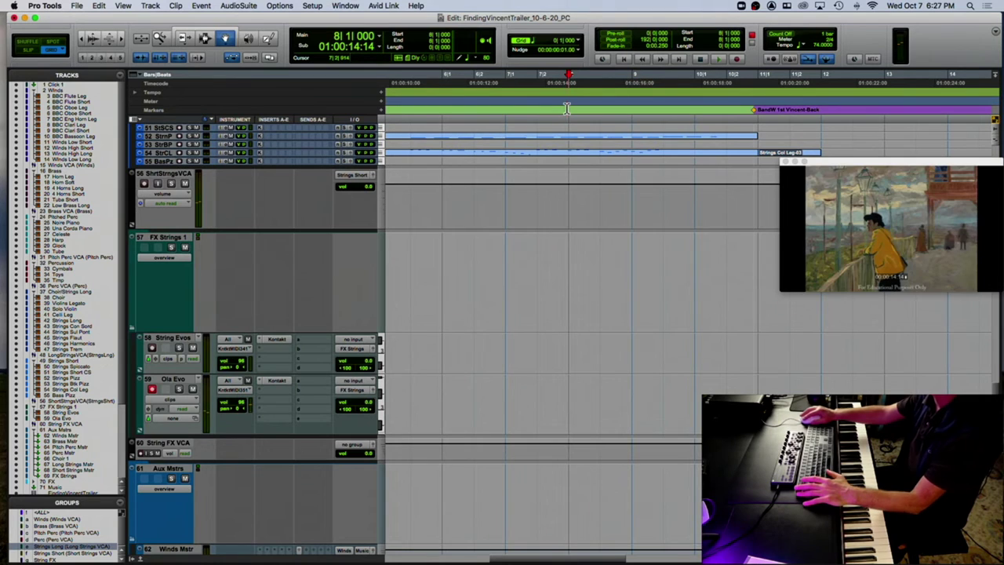
Try a recording take on the Ola Evo track starting at bar 8 and undo it.
key(super+space)
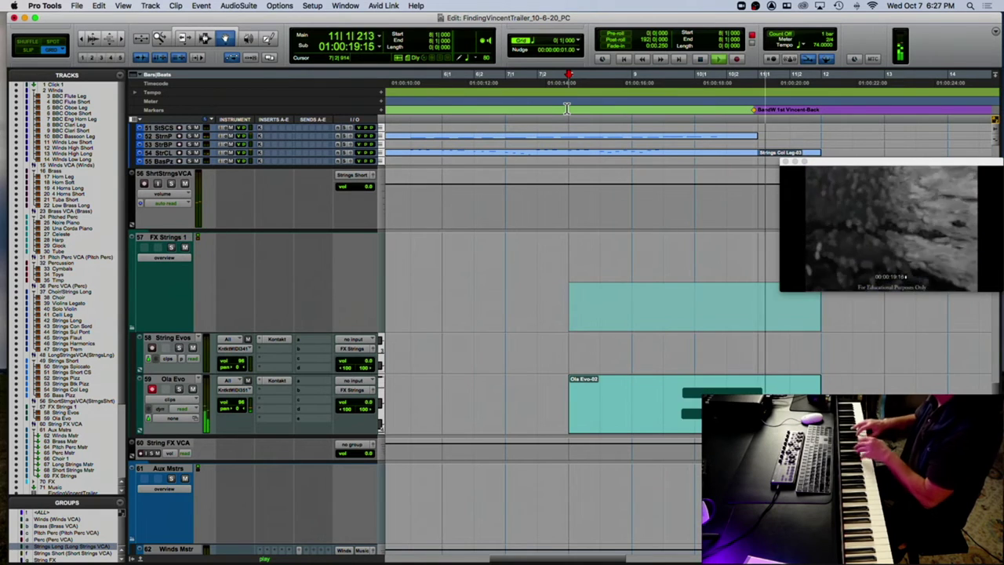
key(space)
key(super+z)
Record sustained Ola Evo string notes from bar 8 and run a second record pass from the same bar.
key(super+space)
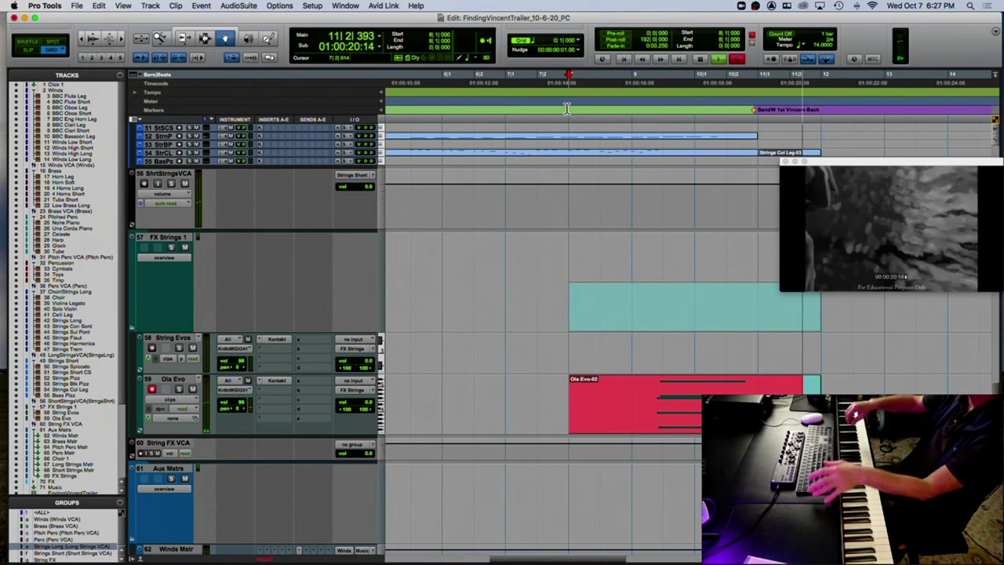
key(space)
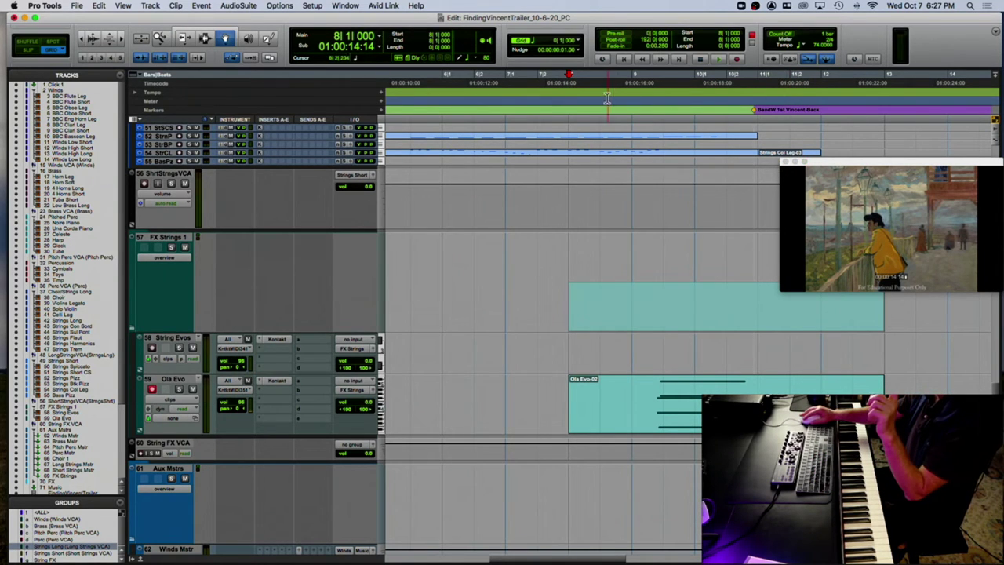
key(super+space)
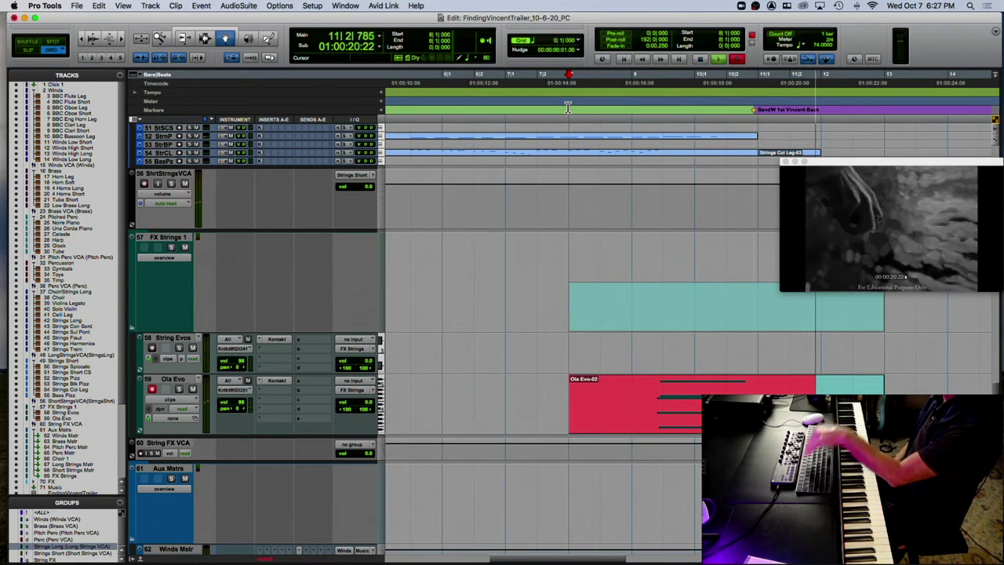
key(space)
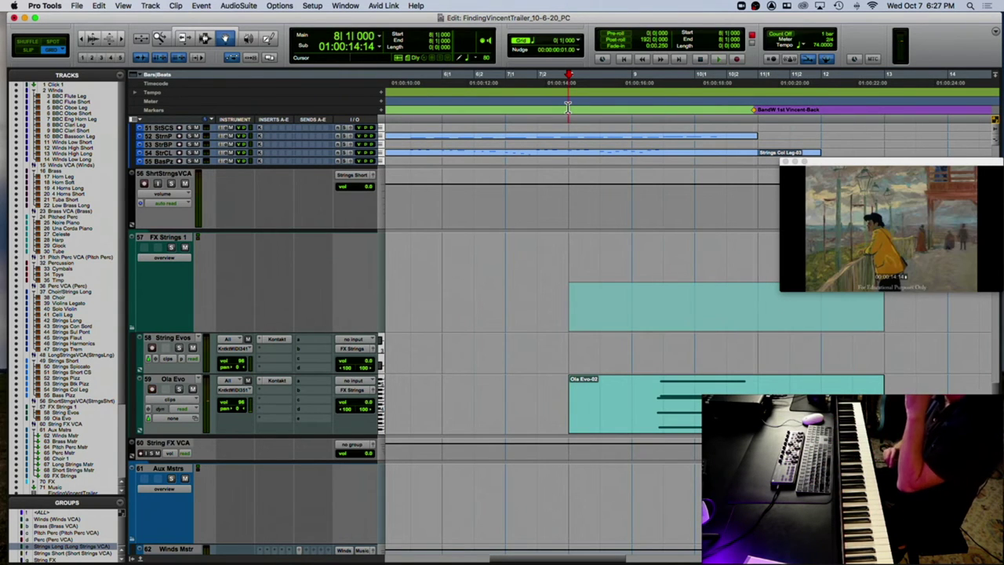
Audition the music and picture around the BandW 1st Vincent-Back marker, using Slip mode to start just before it.
click(753, 101)
key(space)
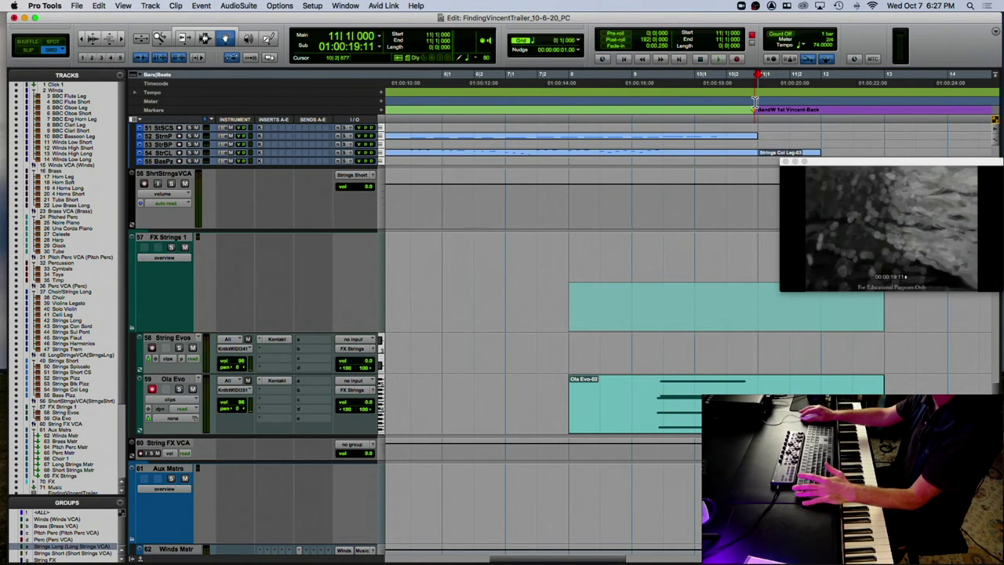
click(29, 50)
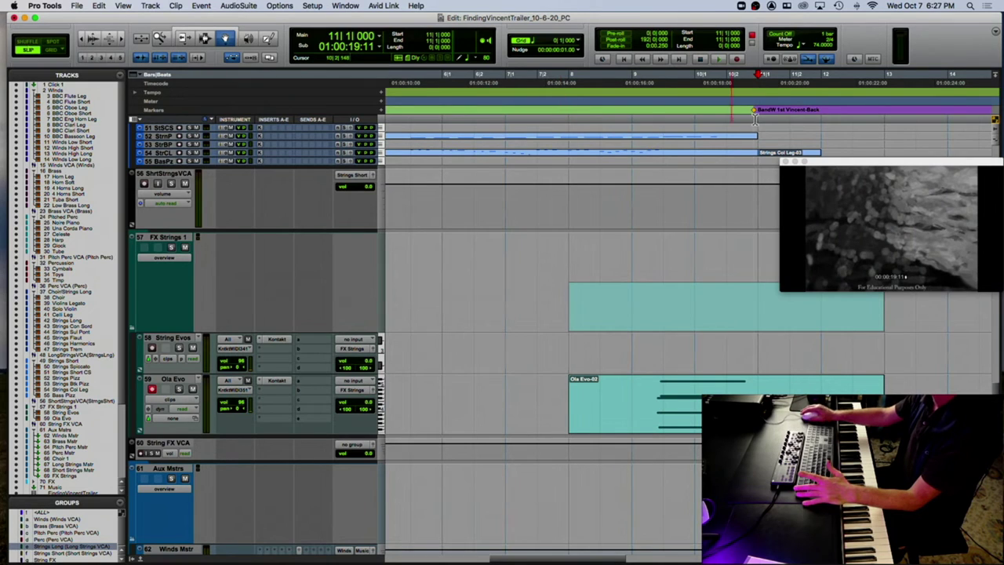
click(747, 106)
key(space)
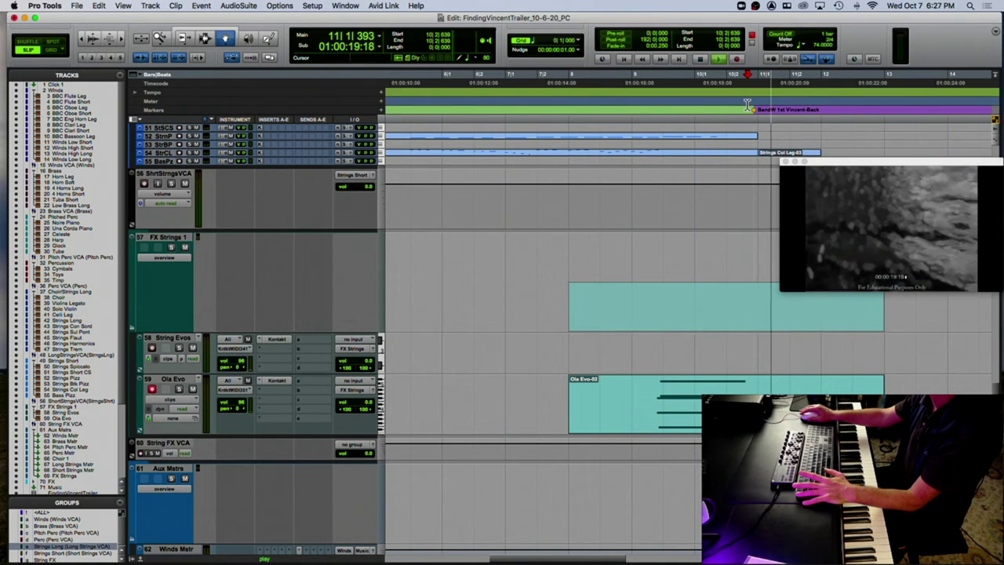
key(space)
Return to Grid mode and play the passage from bar 11, beat 2.
click(788, 106)
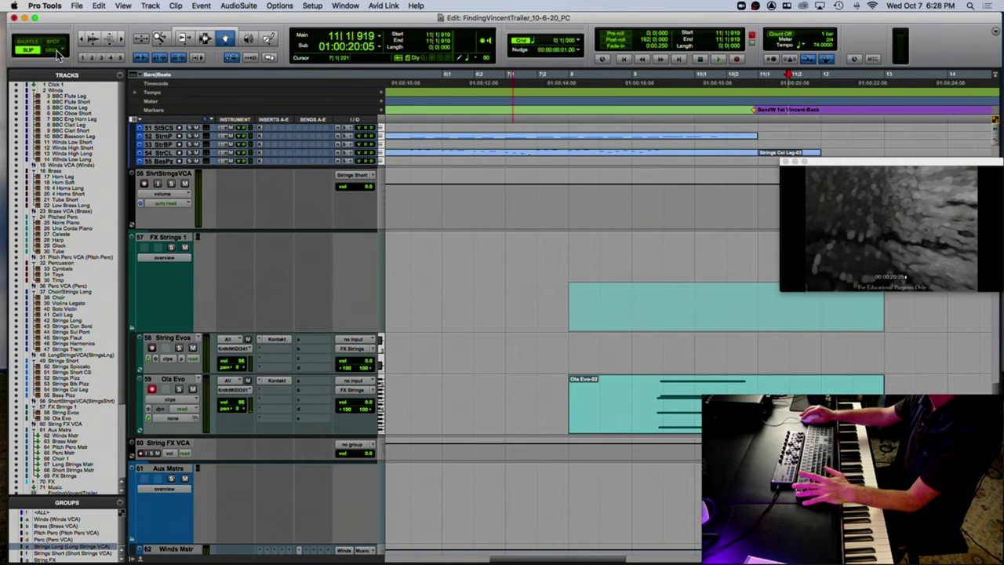
key(space)
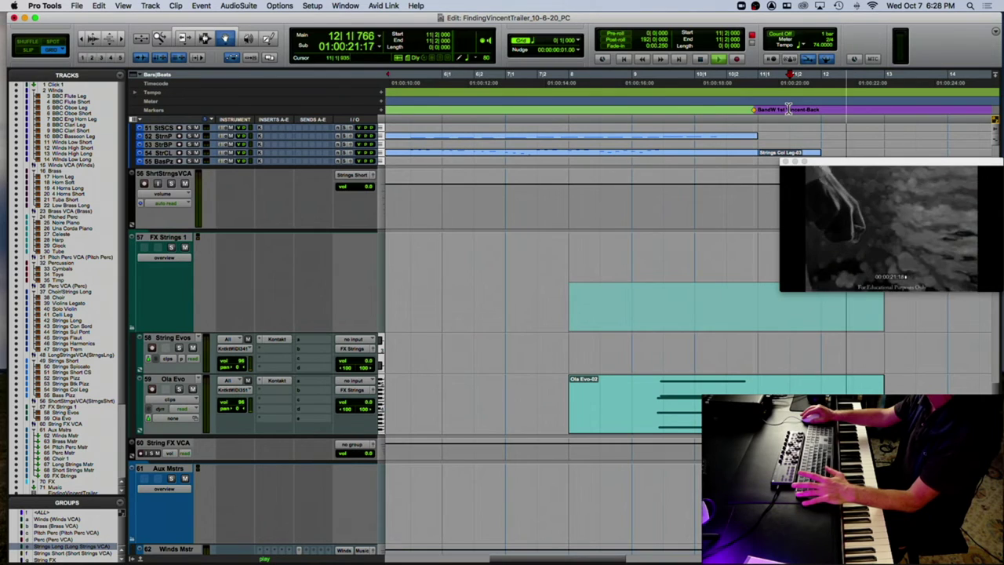
key(space)
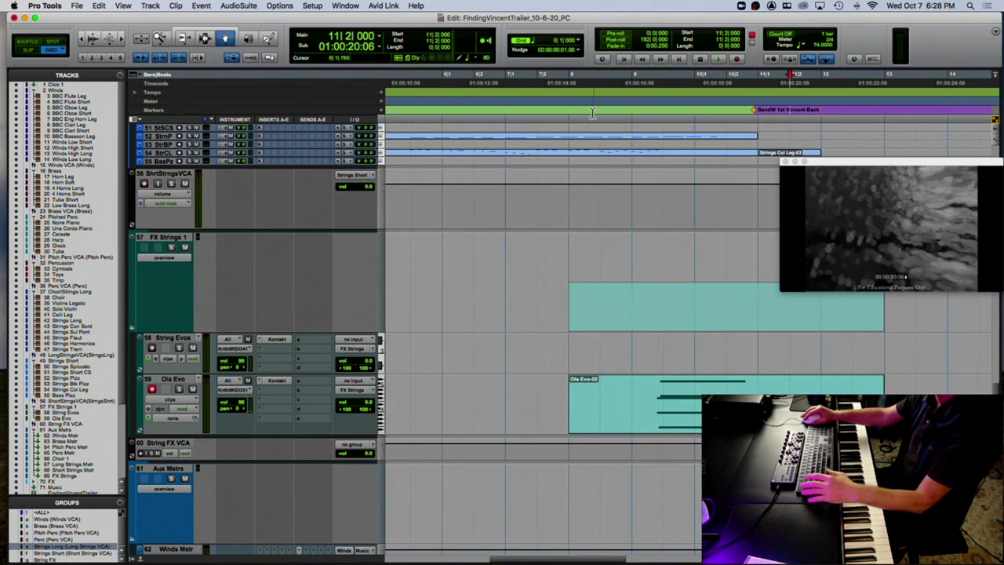
Insert a 4/4 meter change at bar 4, snapped to the bar.
click(697, 109)
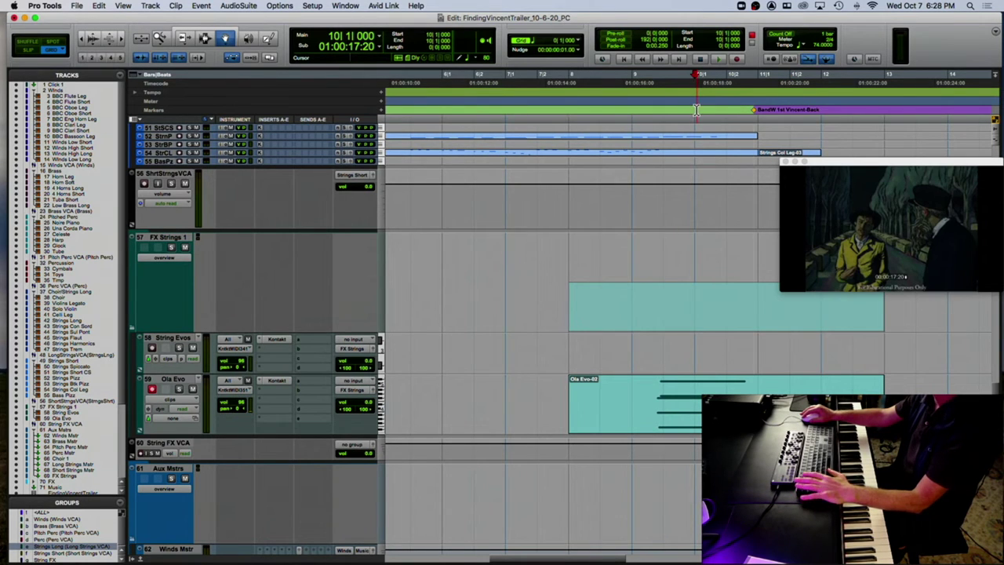
key(r)
key(r)
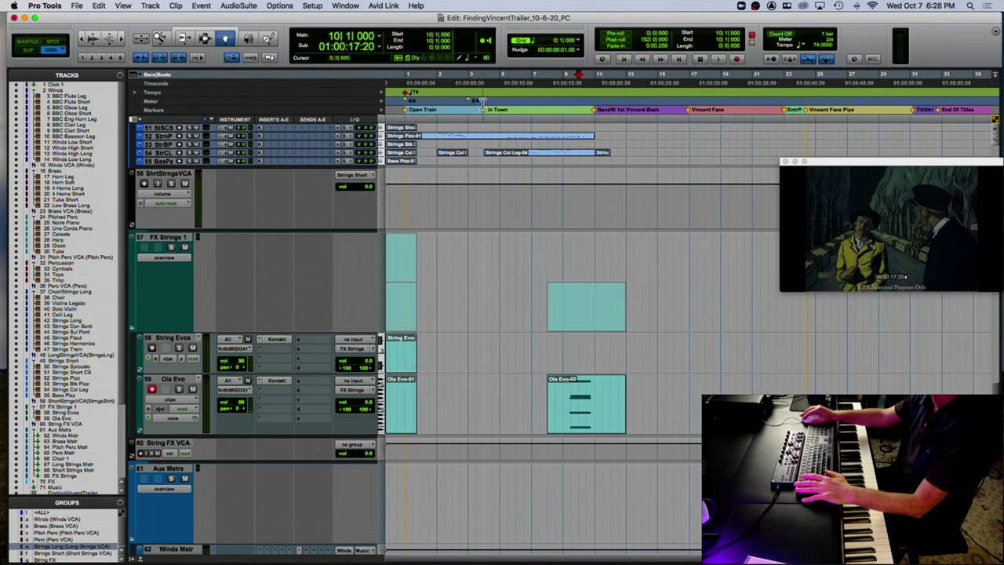
click(482, 102)
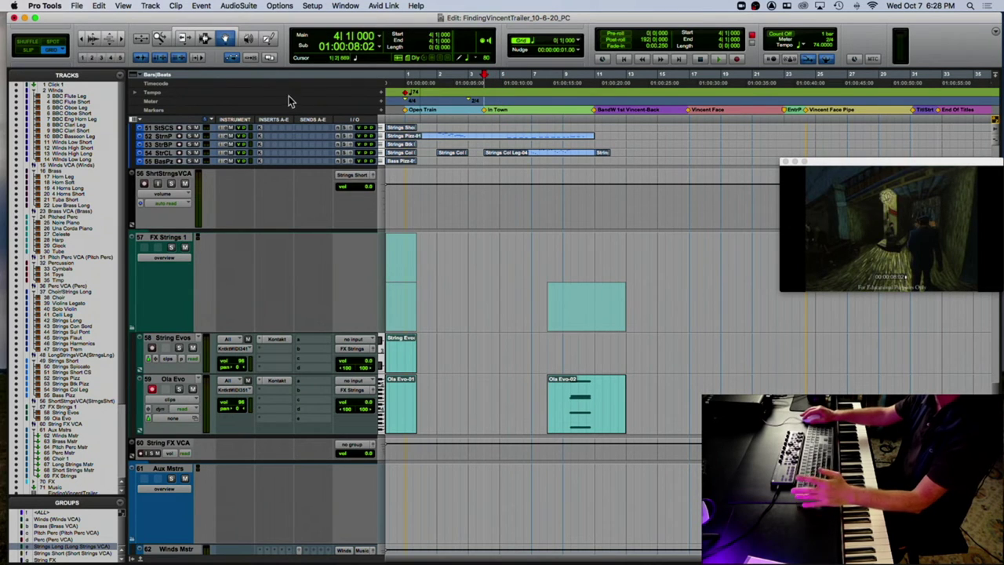
click(381, 101)
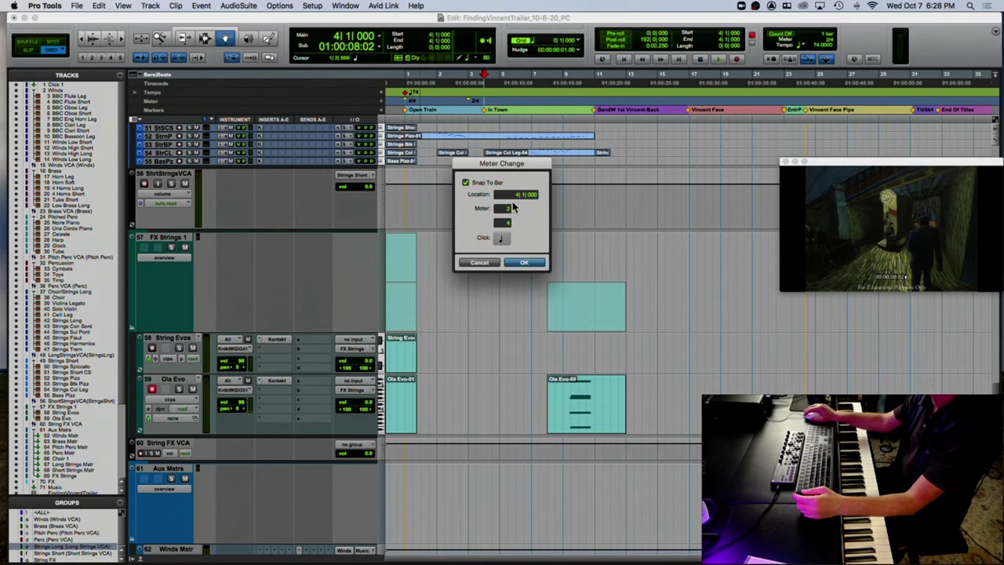
key(Return)
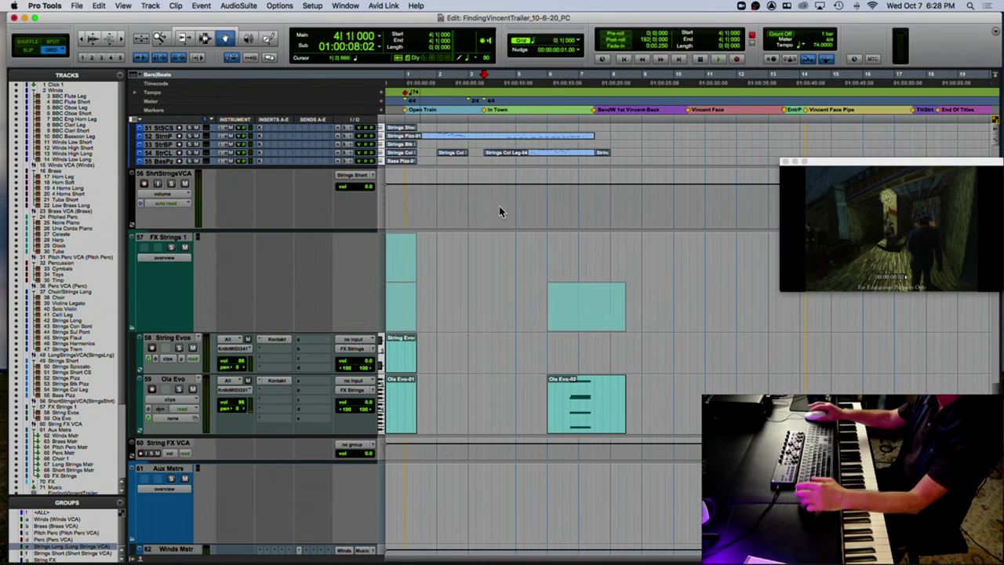
Play twice from bar 3 to check the music across the new 4/4 meter change.
click(465, 93)
key(space)
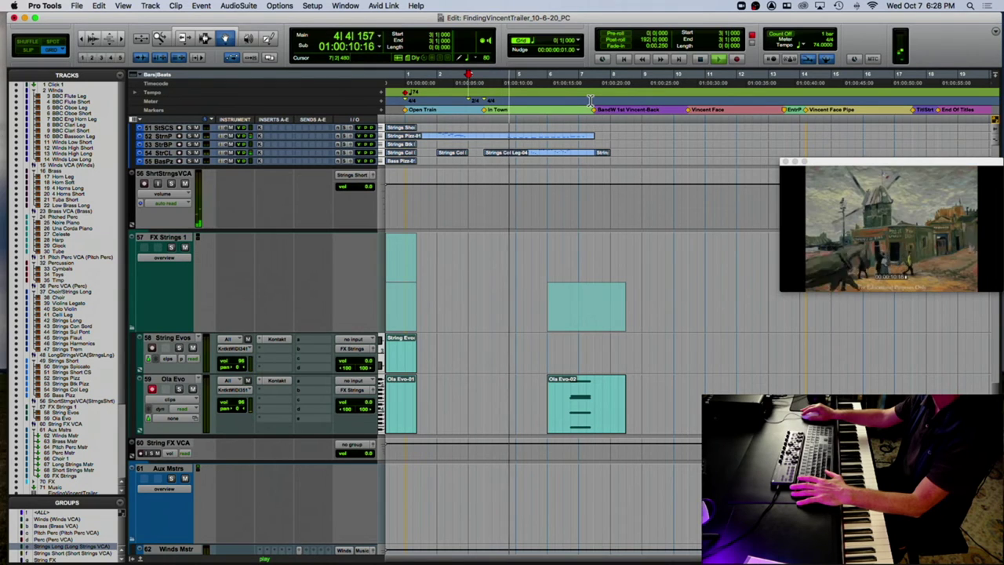
key(space)
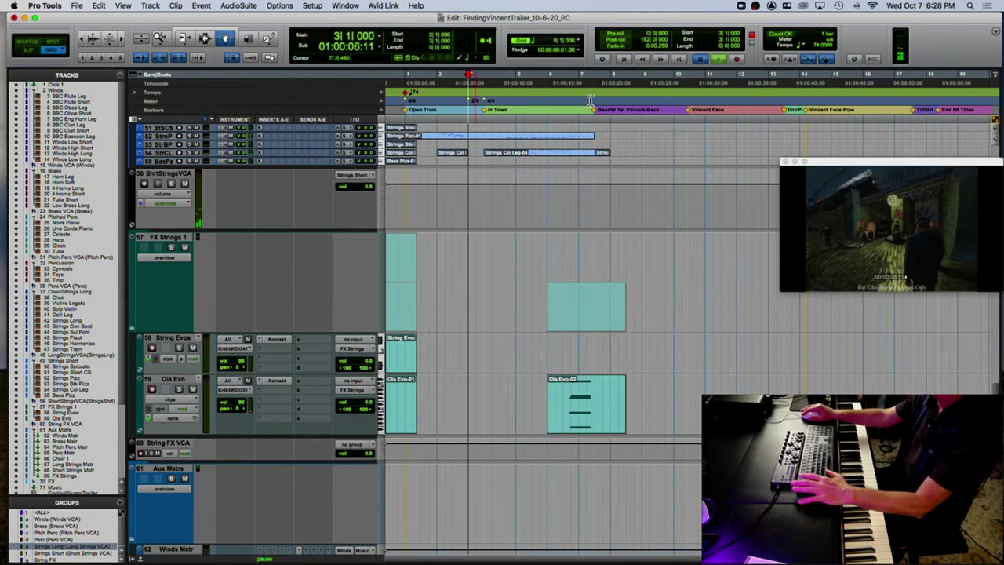
key(space)
key(t)
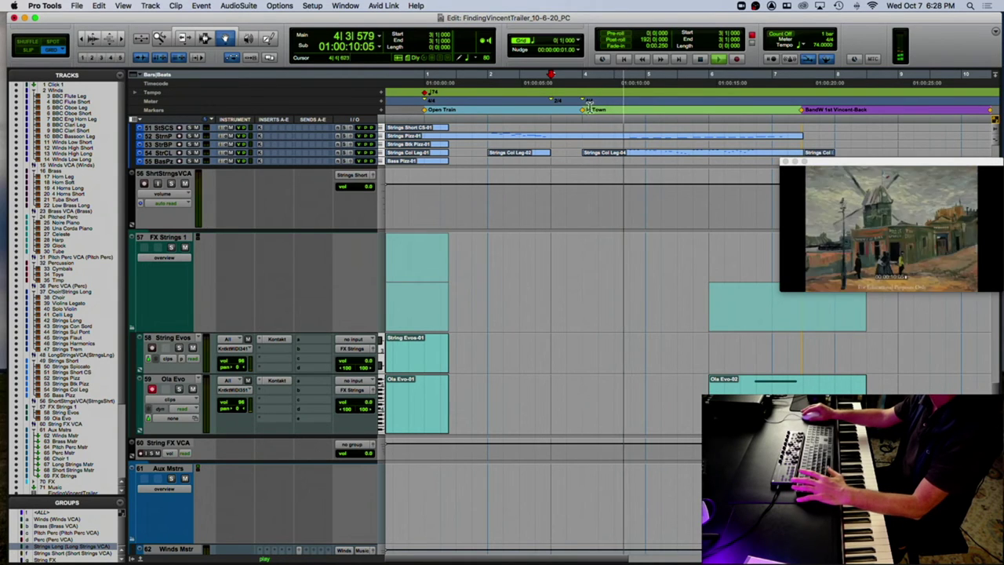
key(space)
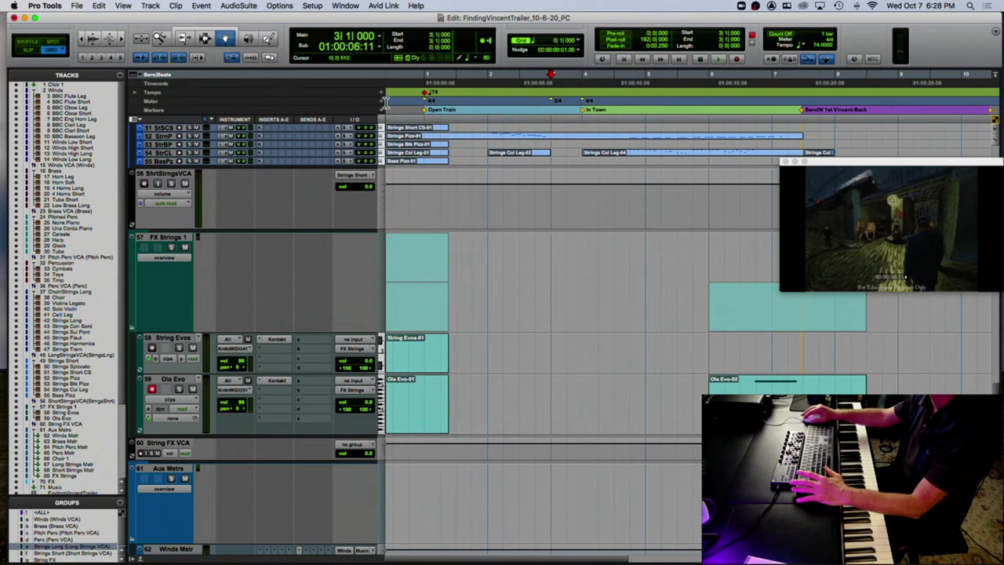
click(585, 88)
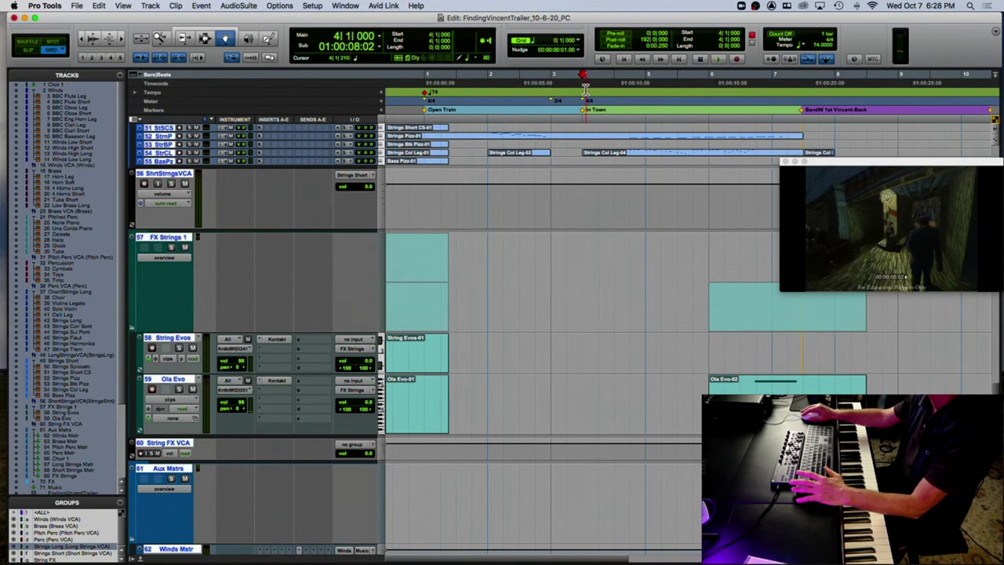
click(382, 101)
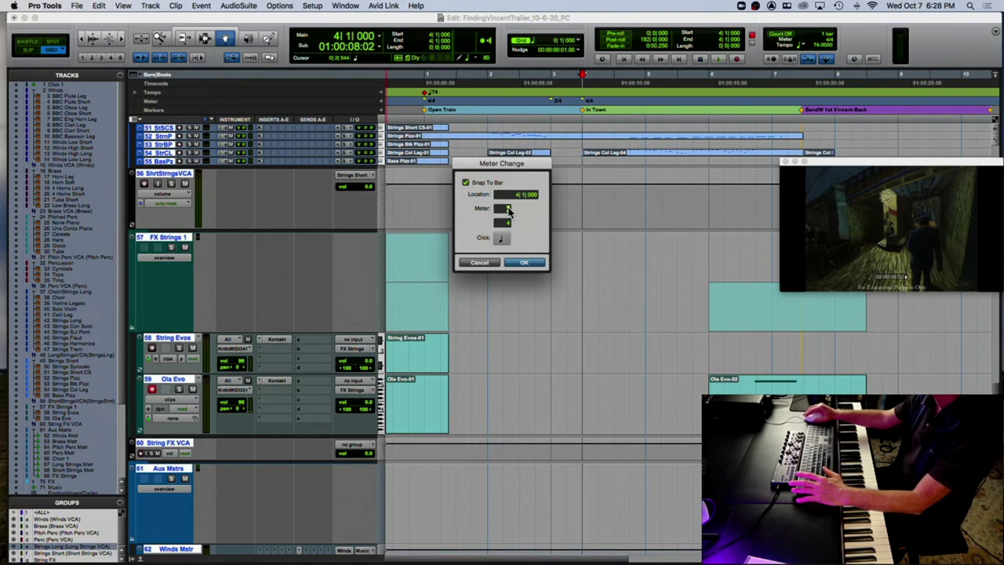
key(Return)
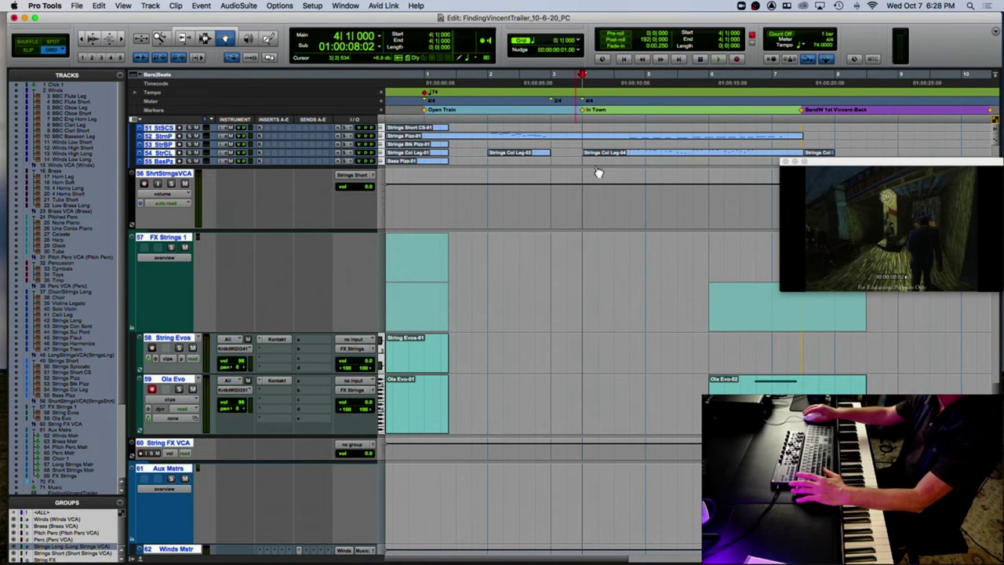
Play the In Town passage from bar 5 to check the music against the picture.
click(645, 105)
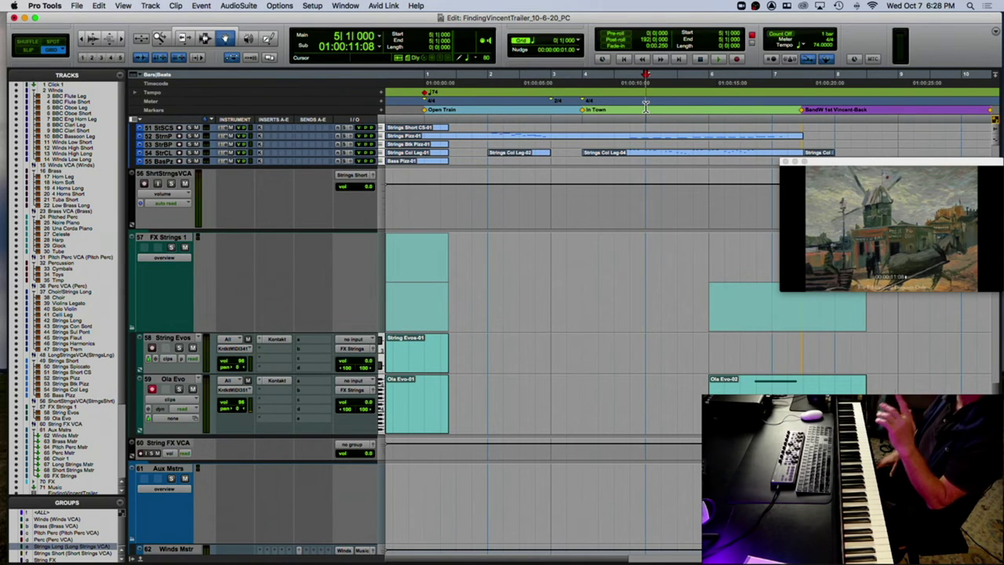
key(space)
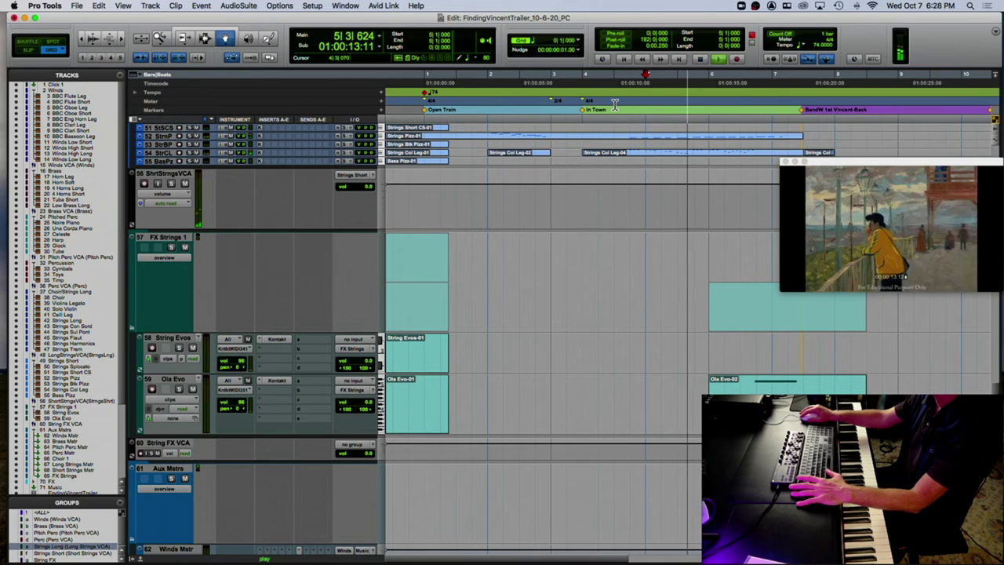
key(space)
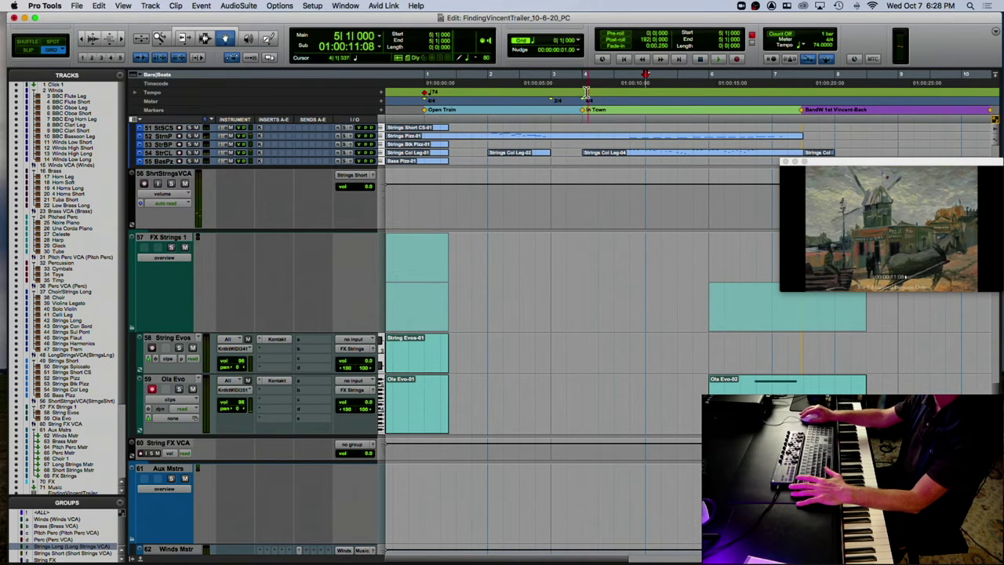
Set the meter at bar 4 to 3/4, snapped to the bar.
click(586, 94)
click(381, 101)
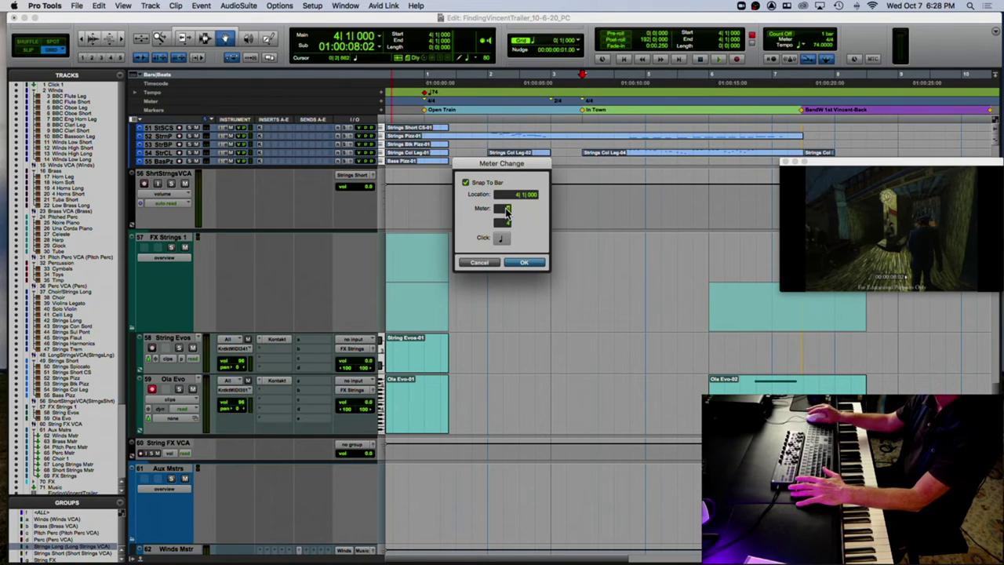
key(Return)
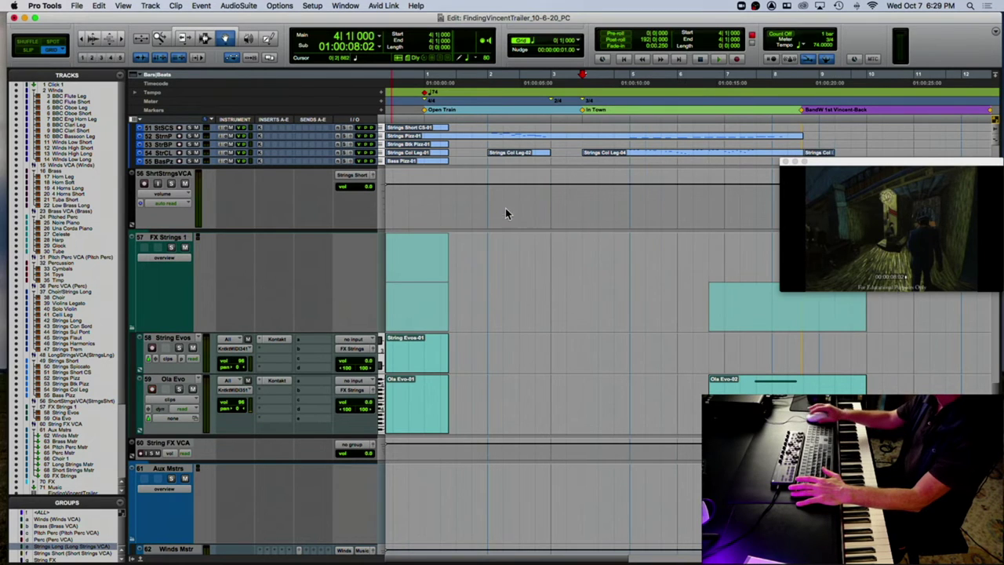
Insert a 4/4 meter change at bar 5, snapped to the bar.
click(630, 100)
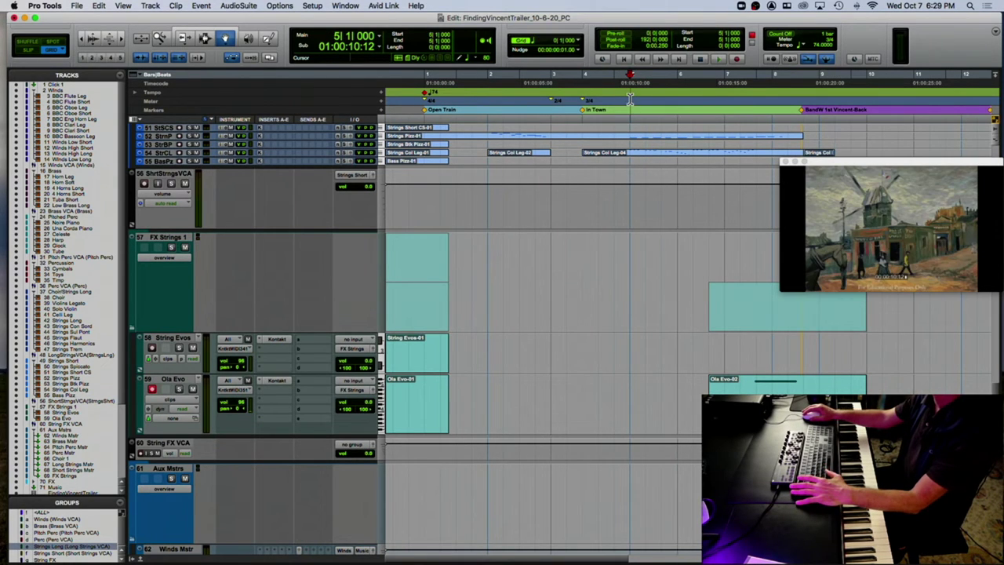
click(381, 100)
click(506, 209)
text(4)
key(Return)
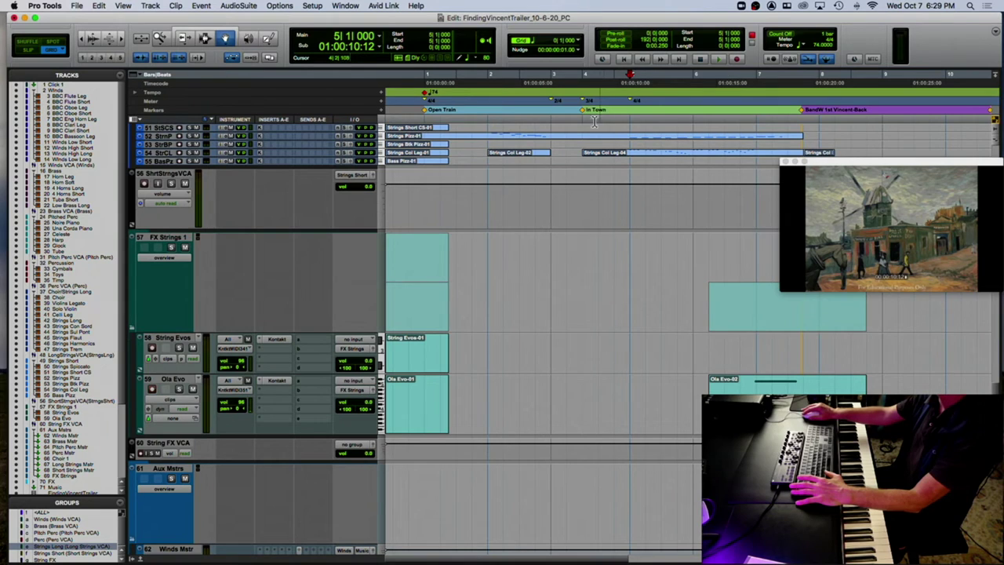
Play from bar 4 past the BandW 1st Vincent-Back marker, and play again from bar 8 to check the downbeat.
click(585, 89)
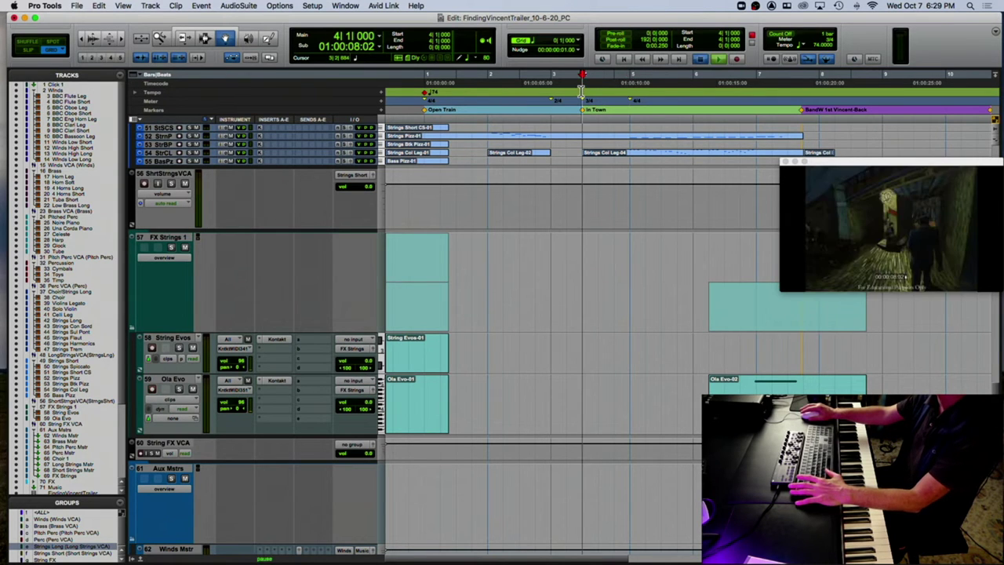
key(space)
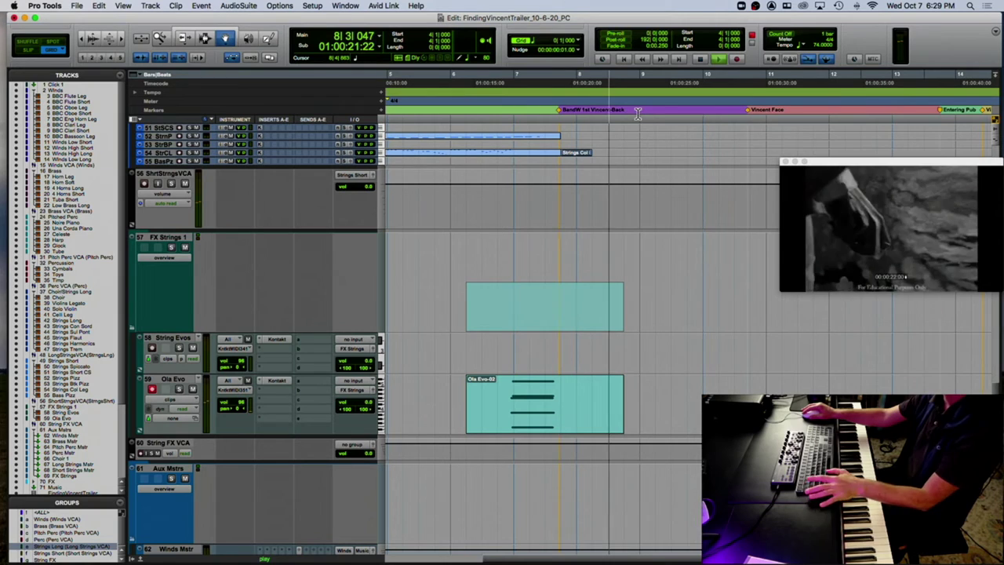
key(space)
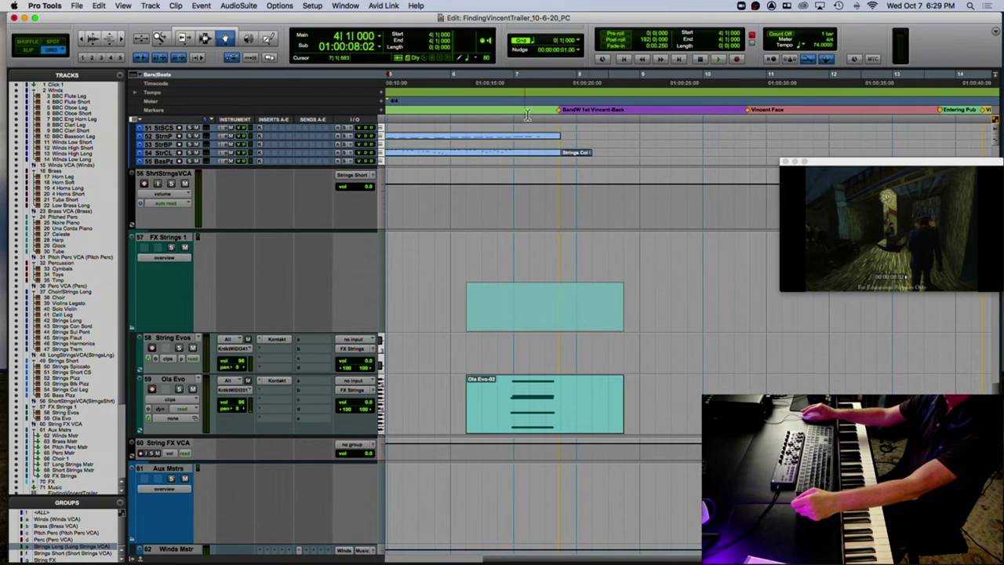
click(577, 108)
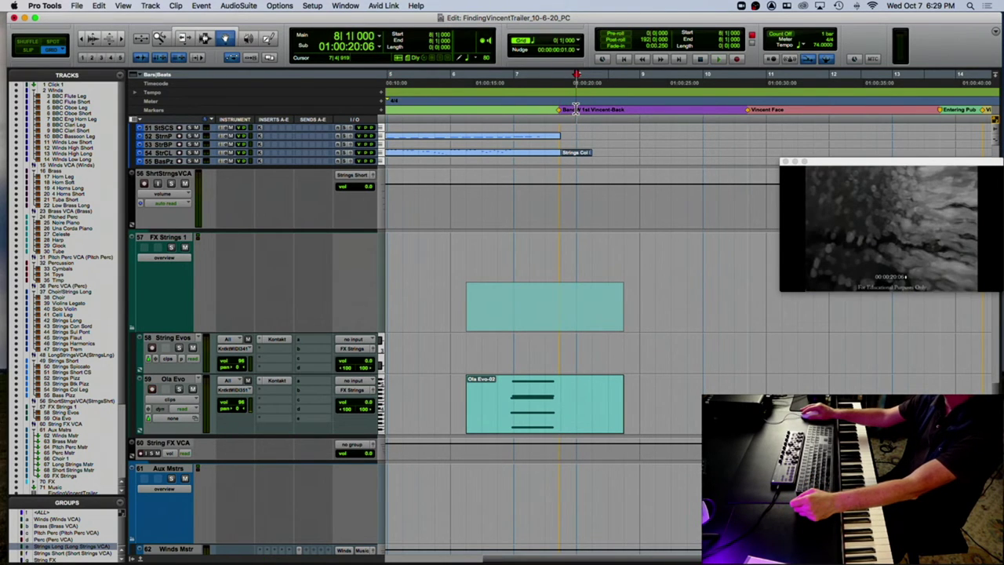
key(space)
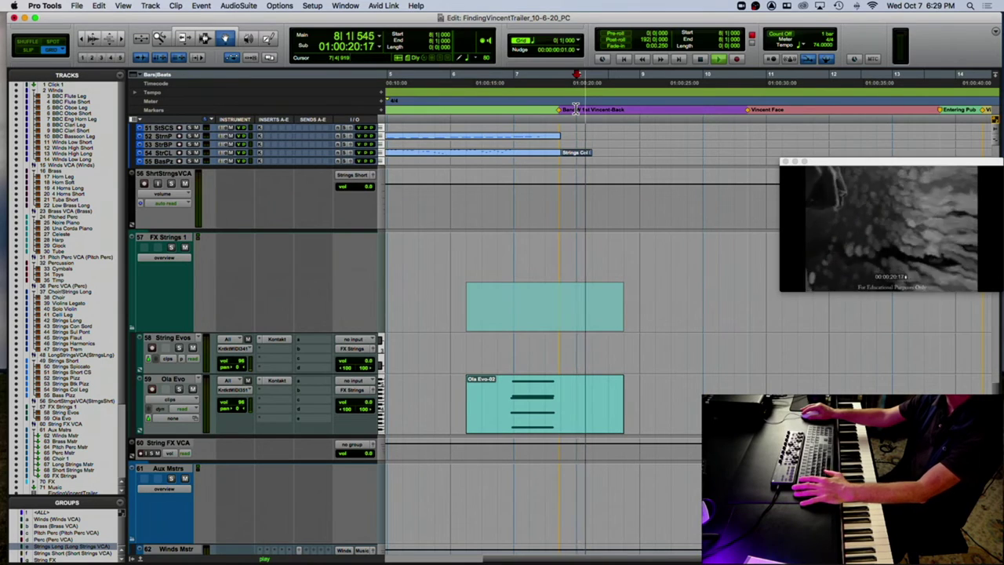
key(space)
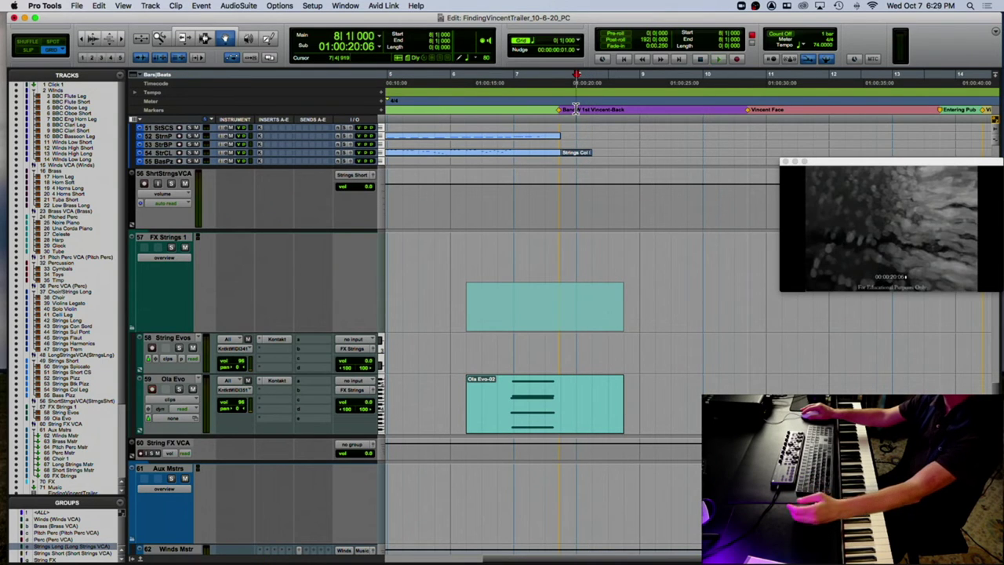
Check the picture at bars 6, 4 and 5, and select the three bars from bar 5 to bar 8.
click(451, 112)
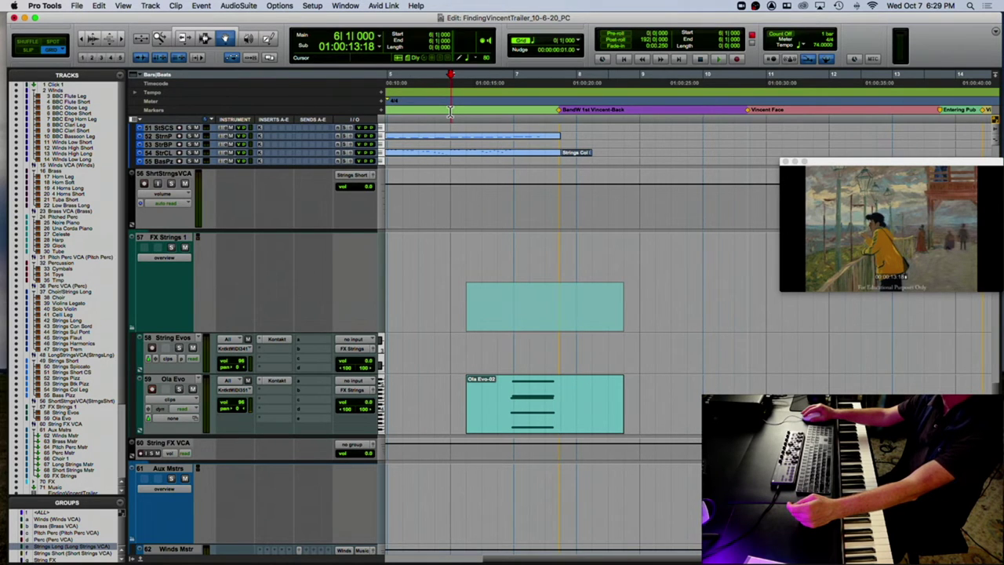
scroll(481, 116, left, 5)
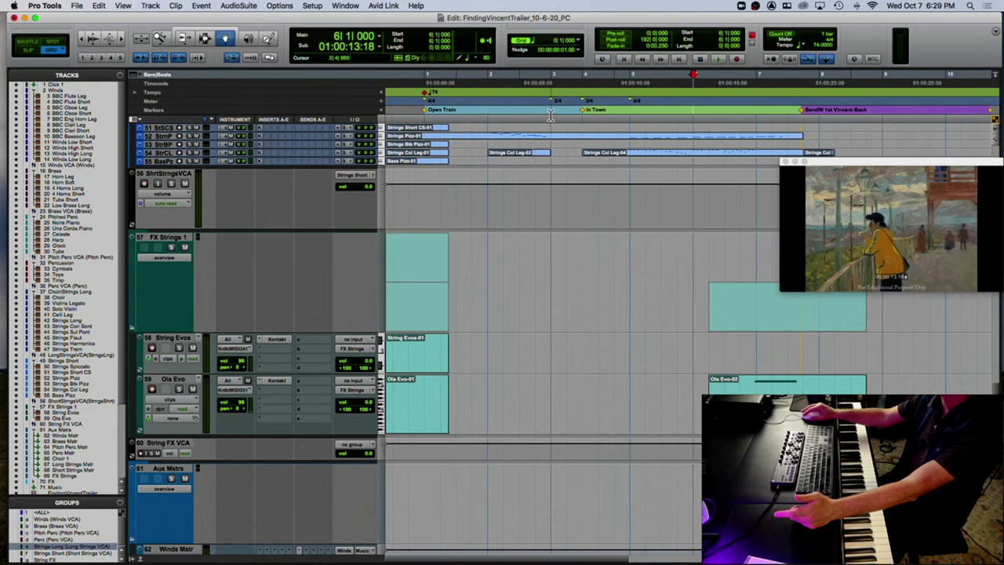
click(579, 120)
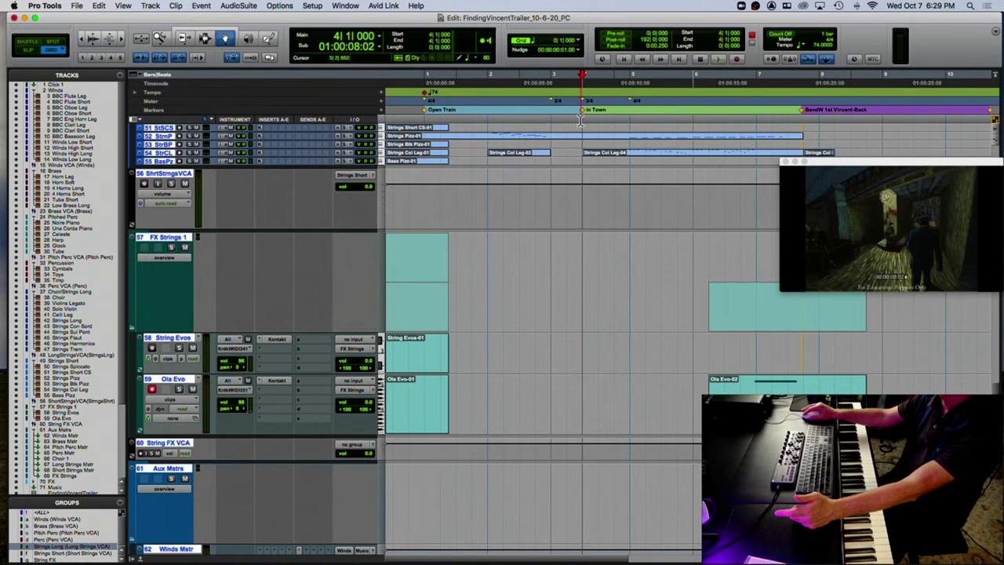
click(628, 122)
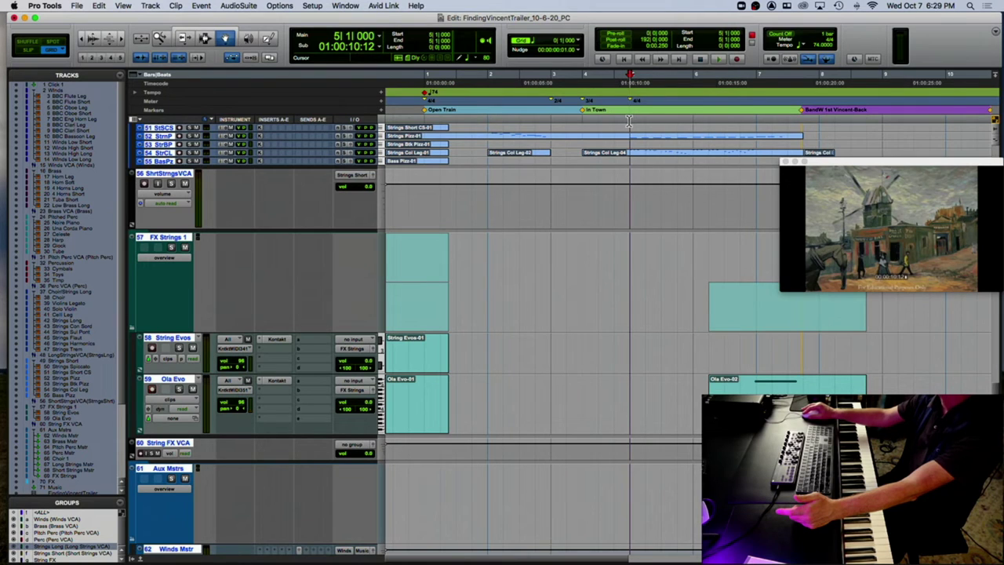
drag(626, 124, 820, 124)
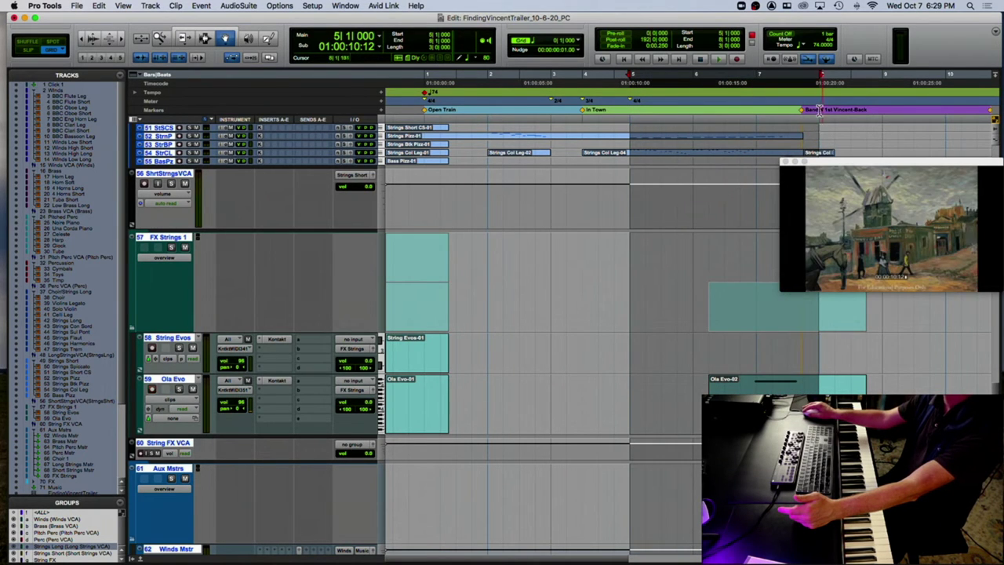
Play briefly from bar 8 to check the start of the black-and-white section.
click(818, 106)
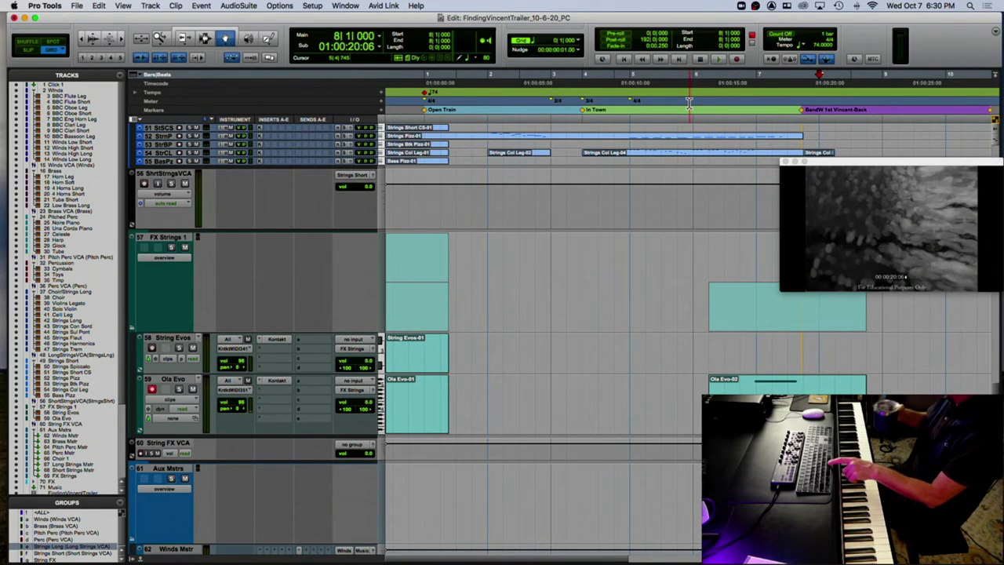
key(space)
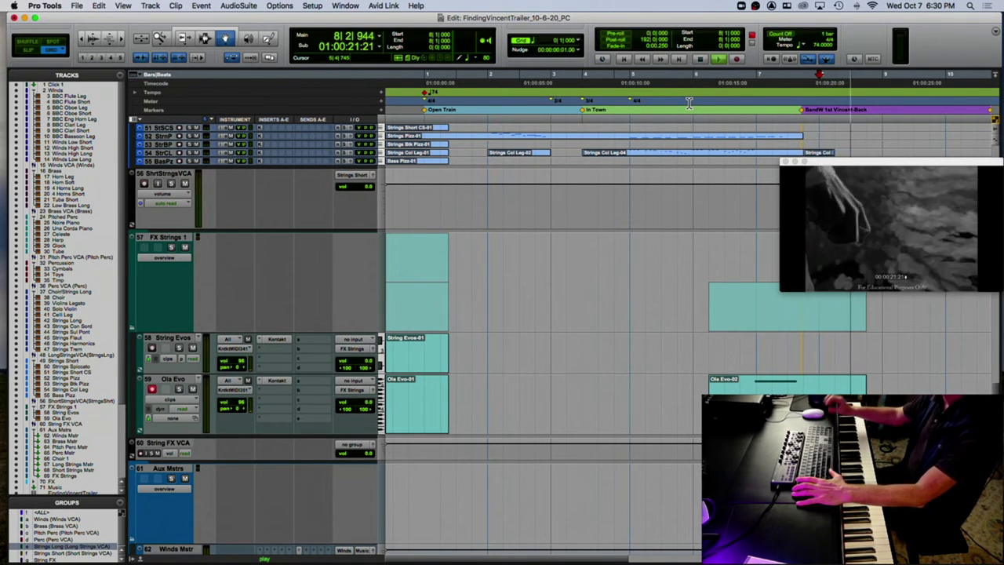
key(space)
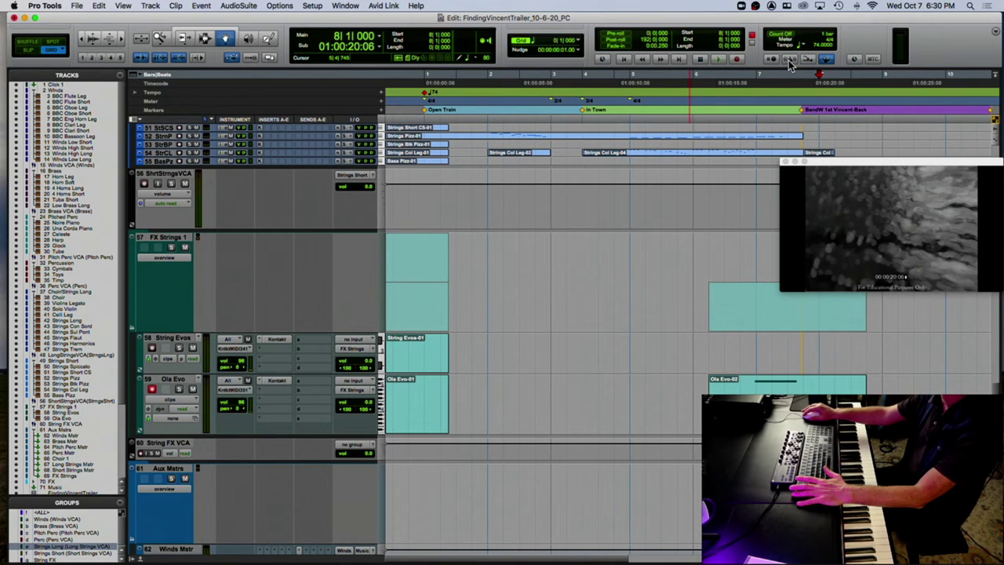
Play from bar 8 through the Vincent Face marker with the metronome turned on.
key(space)
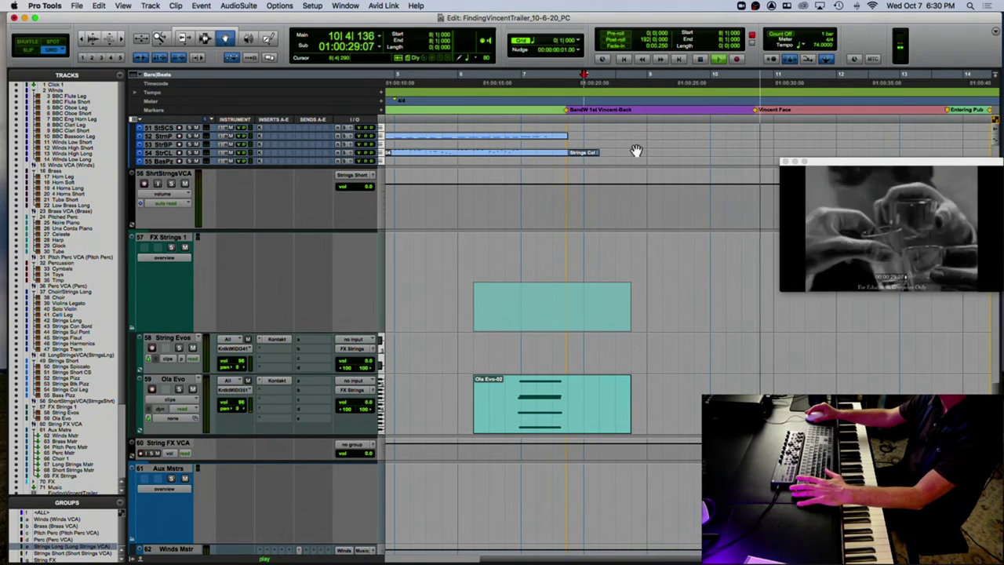
key(space)
key(space)
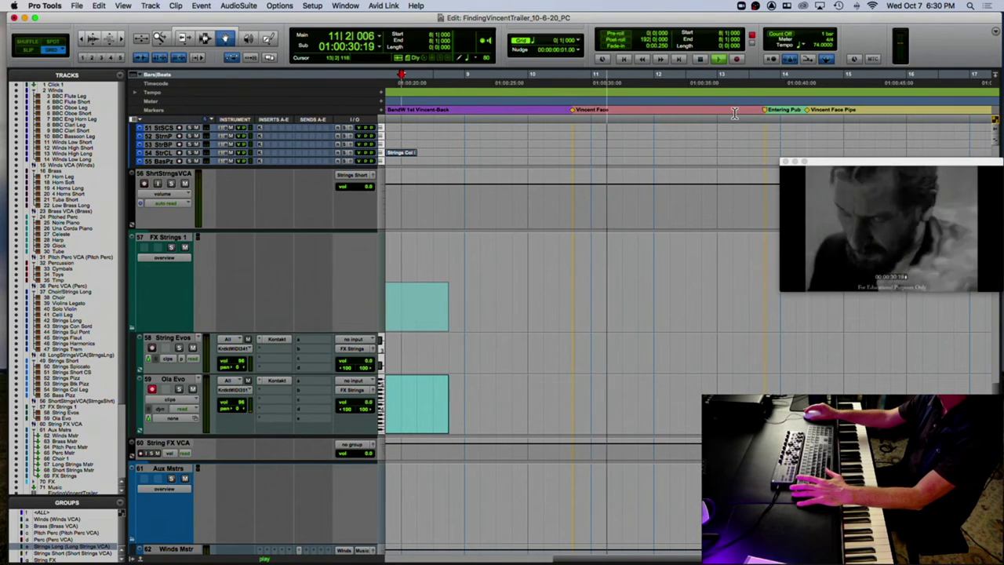
key(space)
Move the Vincent Face marker to bar 11 and play from bar 10 to check the cut.
click(593, 111)
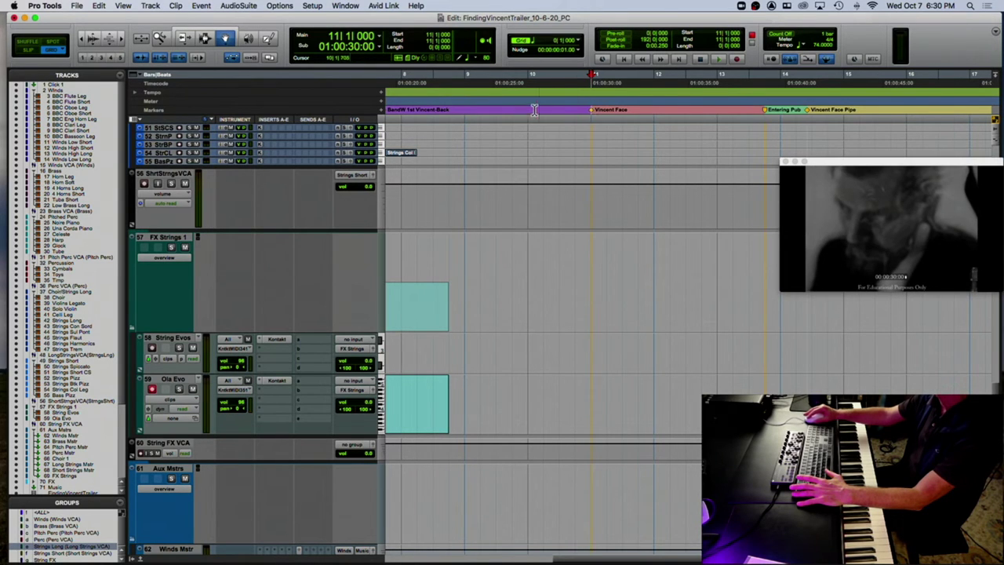
key(space)
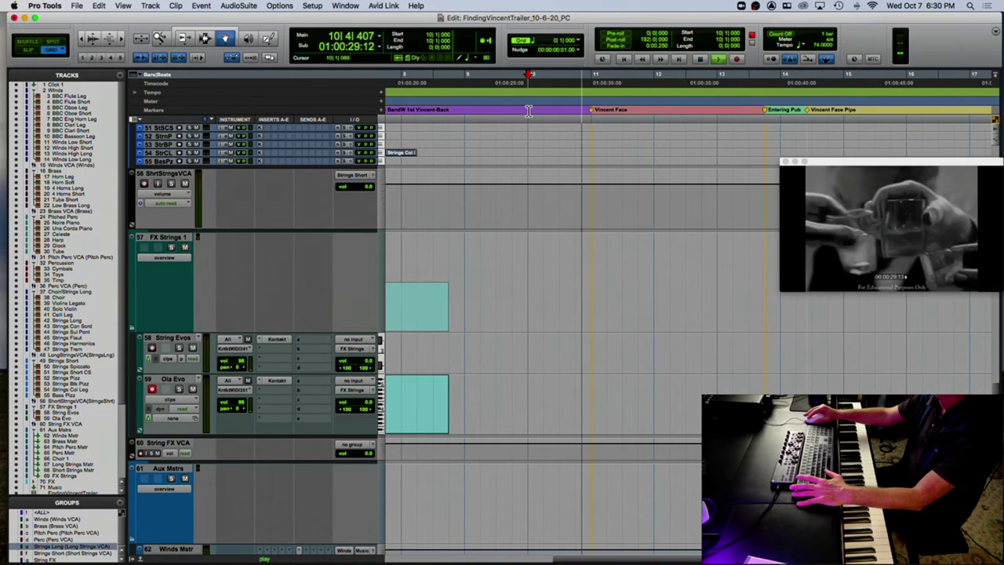
key(space)
Play from bar 8 past the Vincent Face marker to check the black-and-white section in a wider timeline view.
key(r)
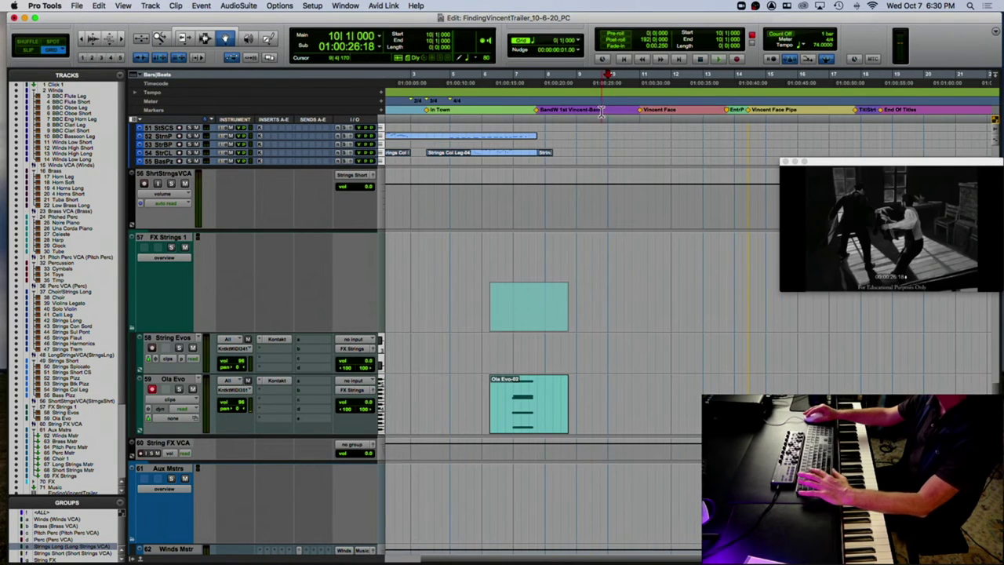
click(543, 106)
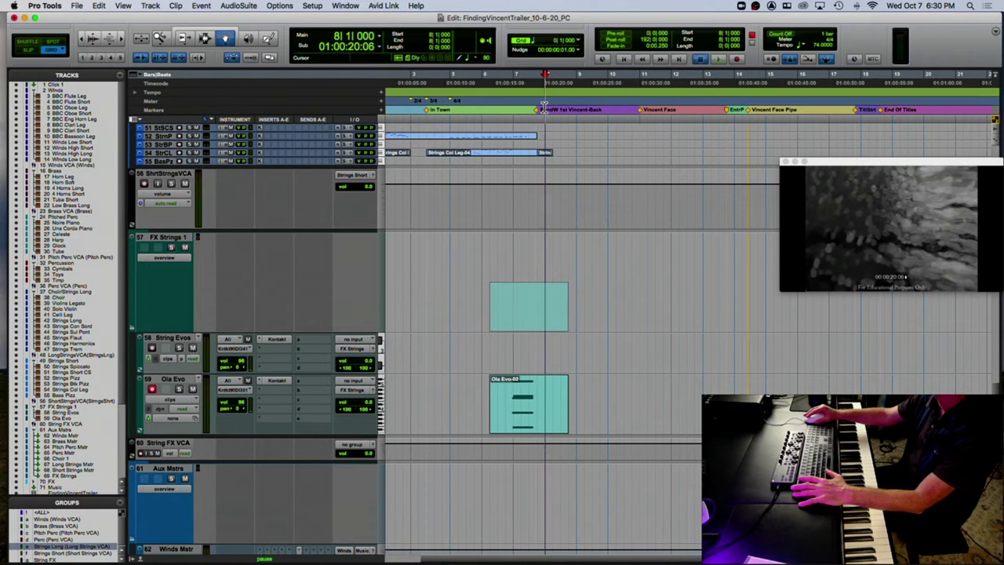
key(space)
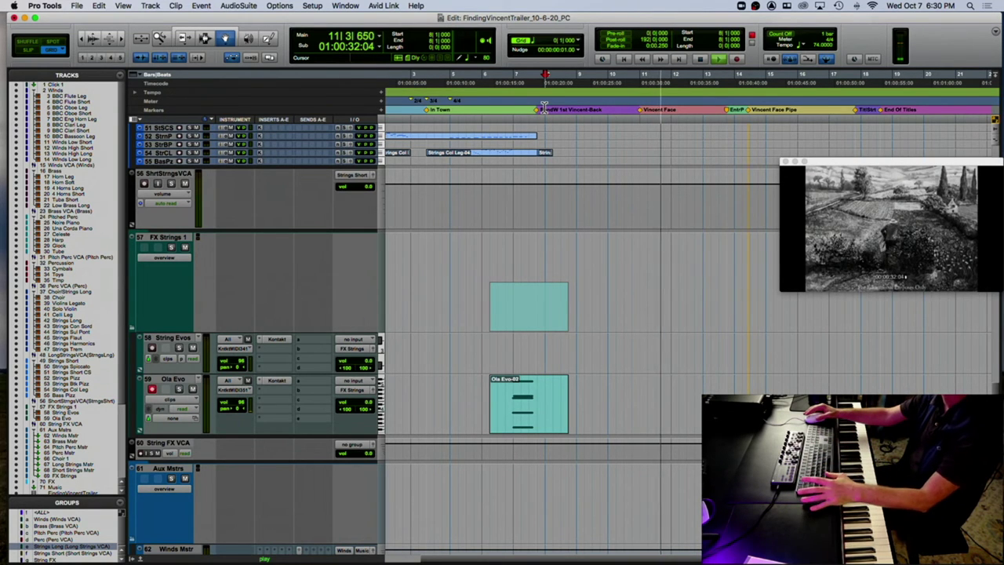
key(space)
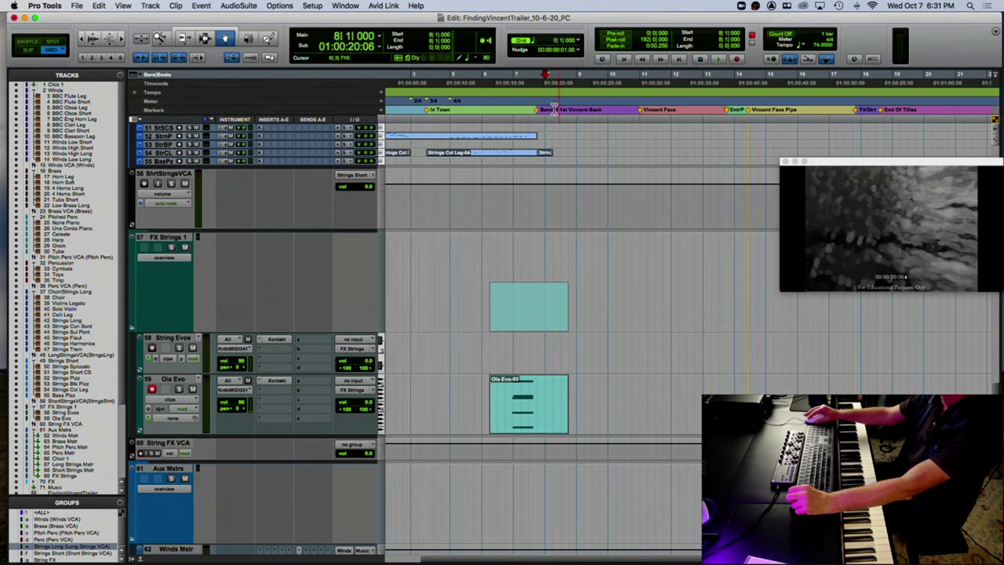
Play the cue from beat 4 before bar 1 up to the Vincent Face marker to check the markers against the picture.
click(528, 105)
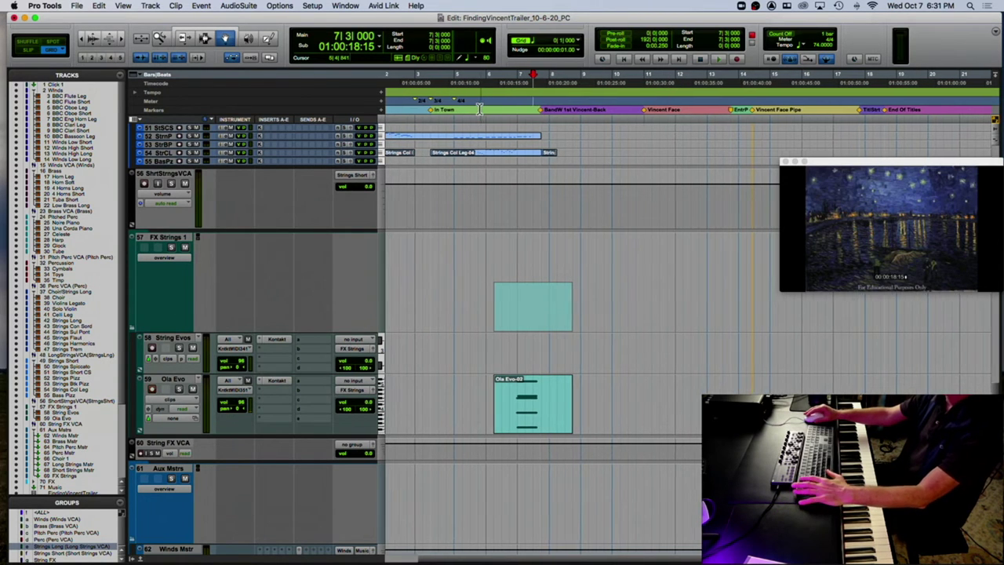
scroll(488, 111, left, 3)
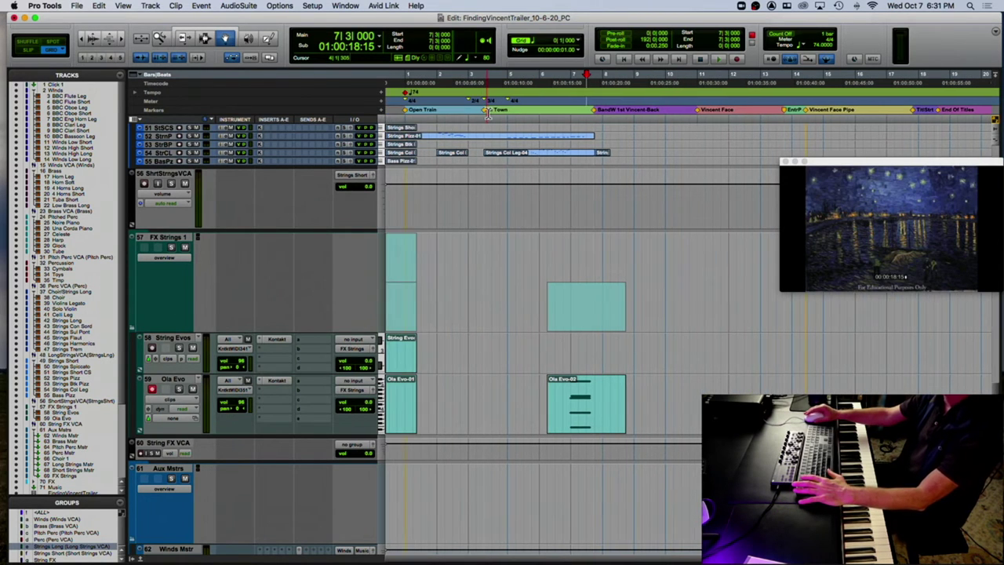
click(384, 105)
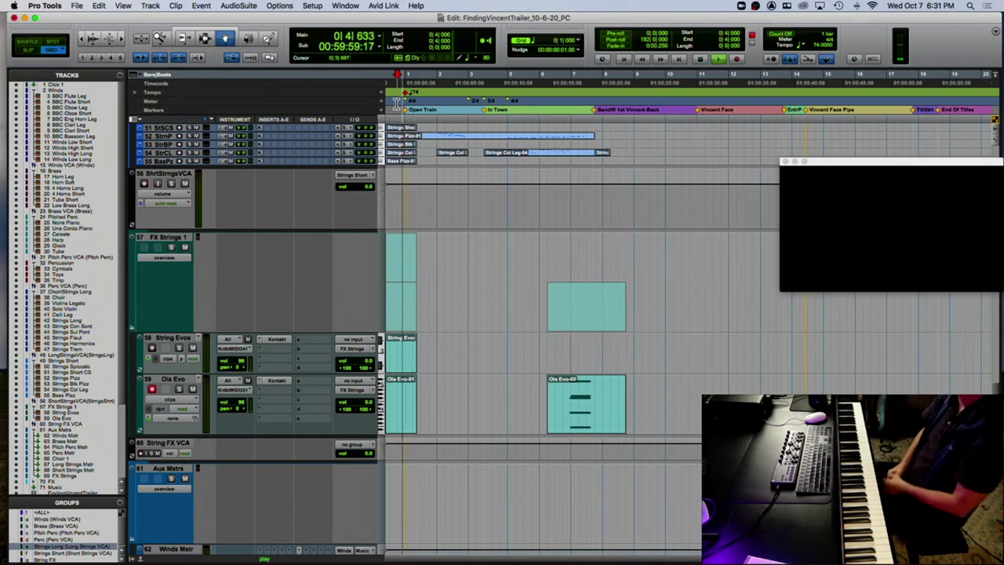
key(space)
key(space)
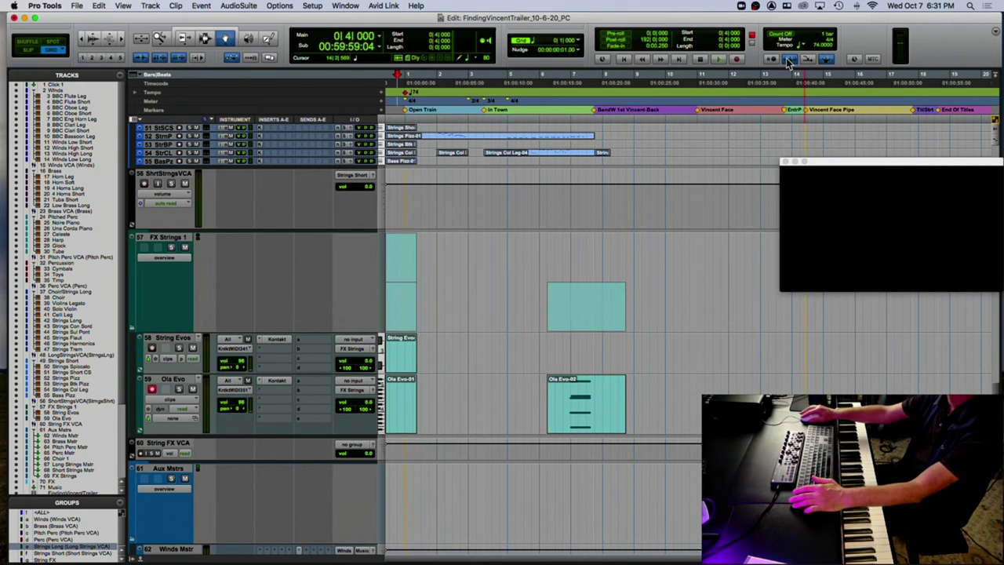
double_click(785, 60)
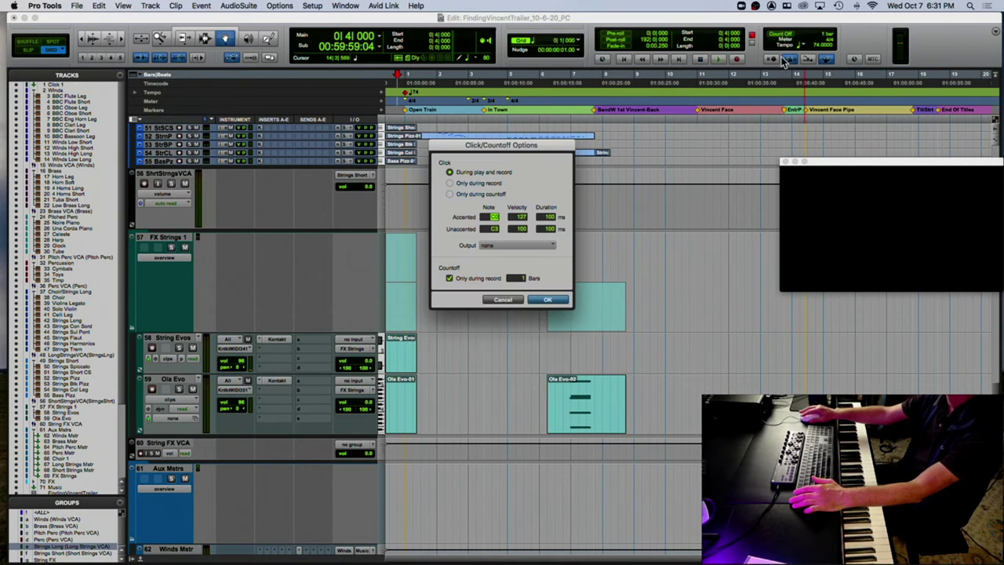
click(557, 298)
key(space)
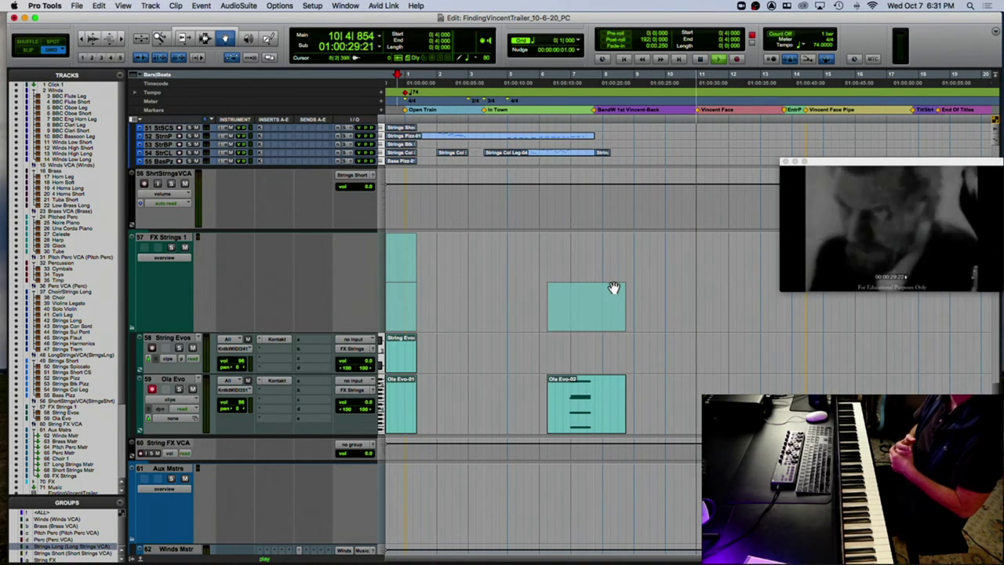
key(space)
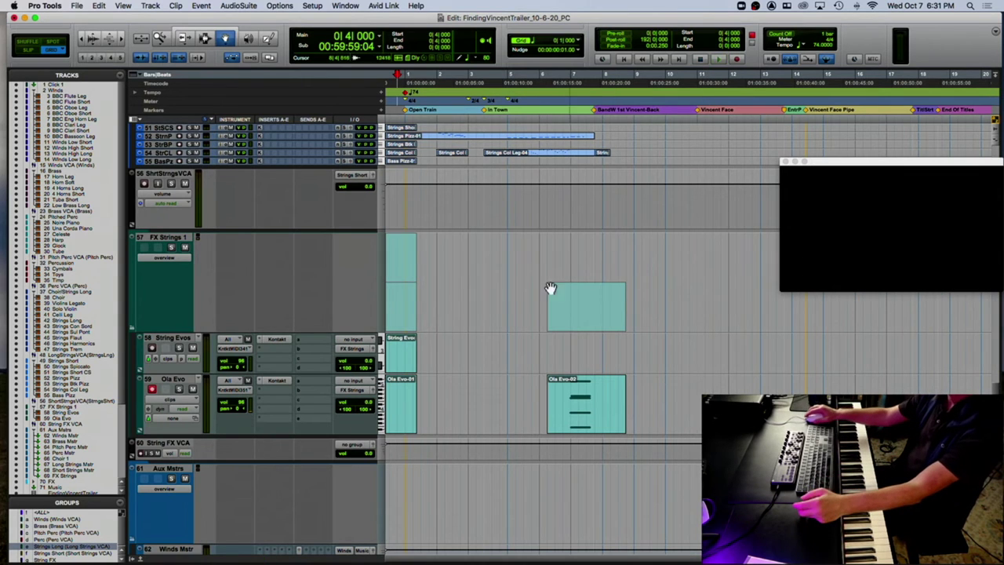
Record a Noire Piano part from bar 6 past the Vincent Face marker, undoing each rejected take before retrying.
scroll(295, 203, up, 10)
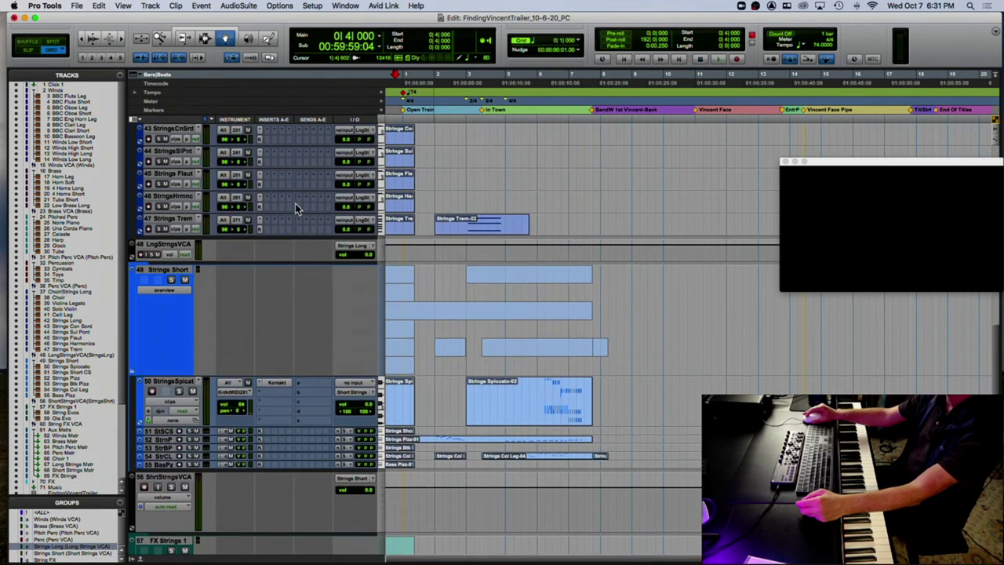
scroll(295, 204, up, 12)
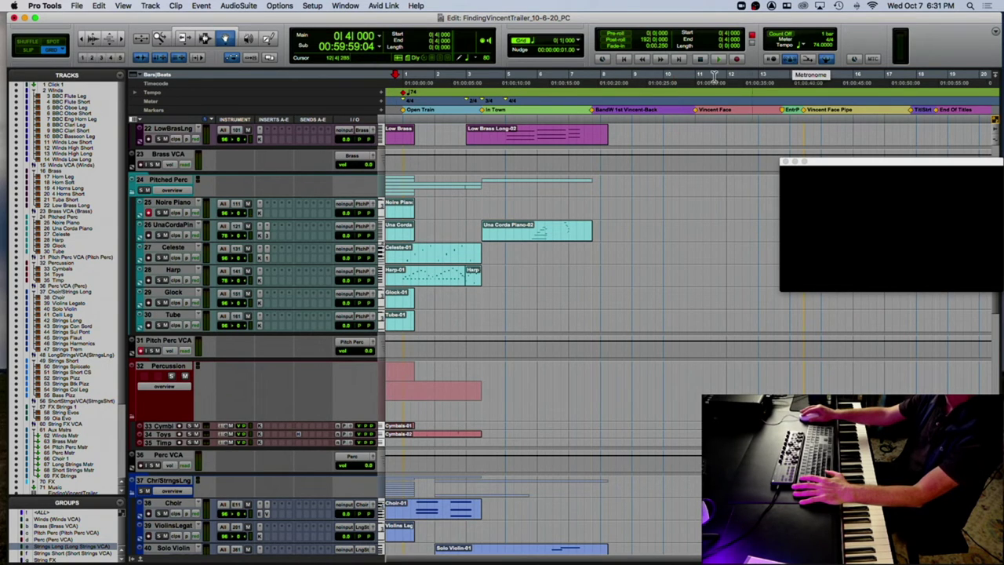
click(538, 105)
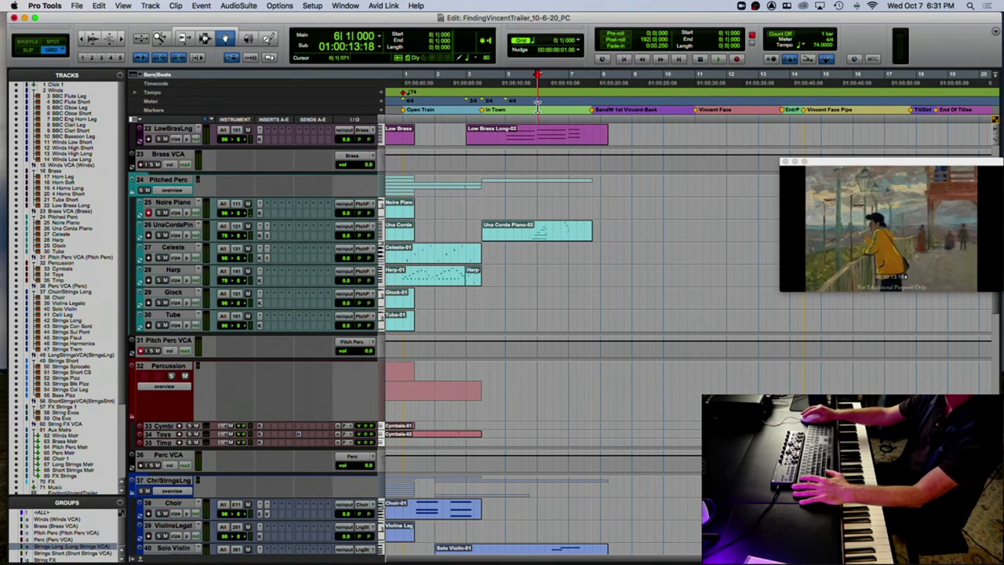
key(super+space)
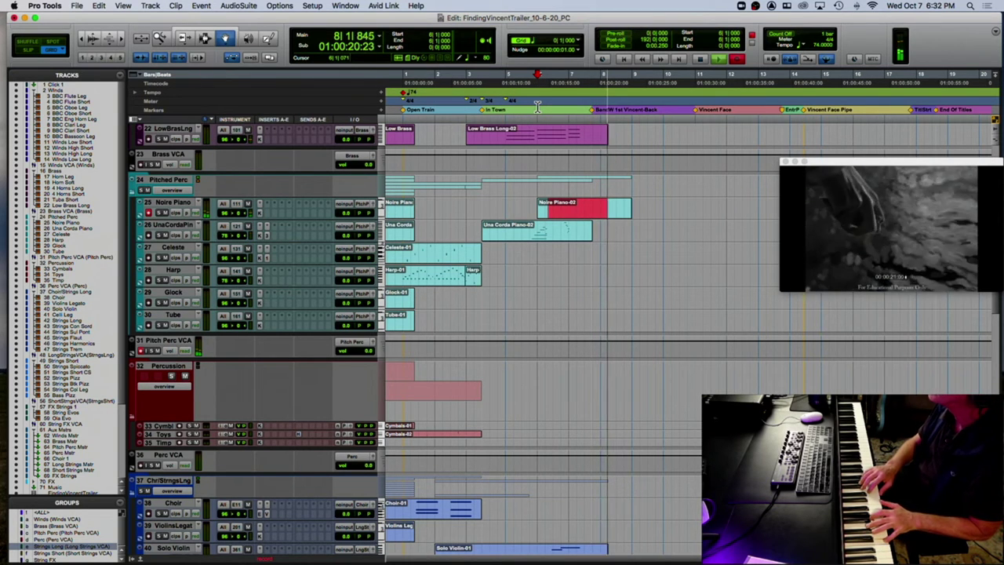
key(space)
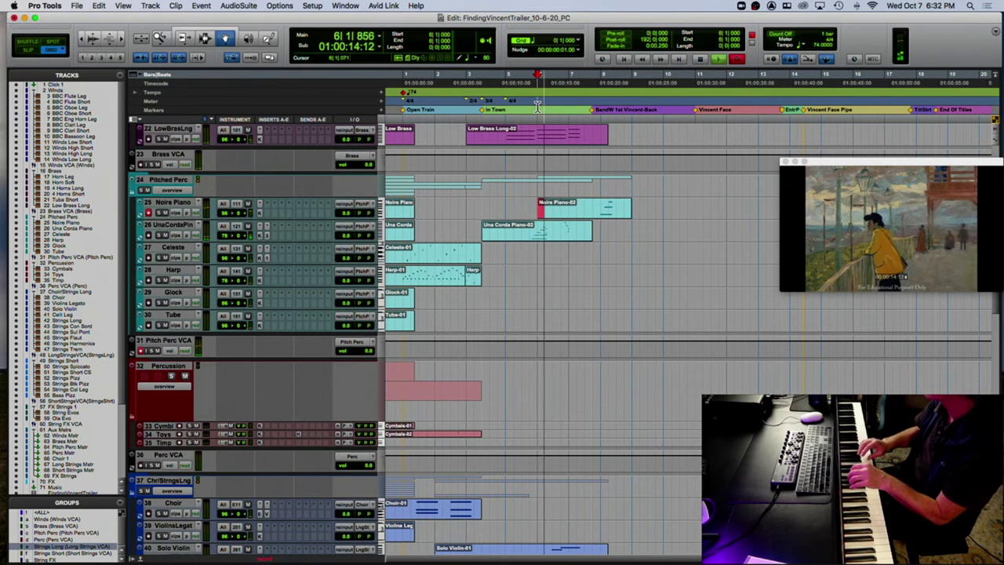
key(space)
key(super+z)
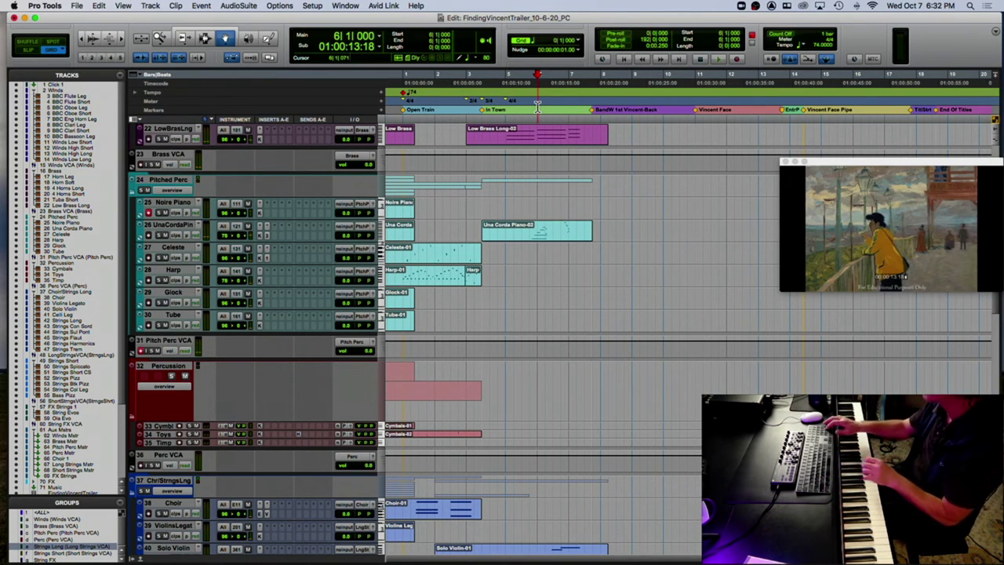
key(super+space)
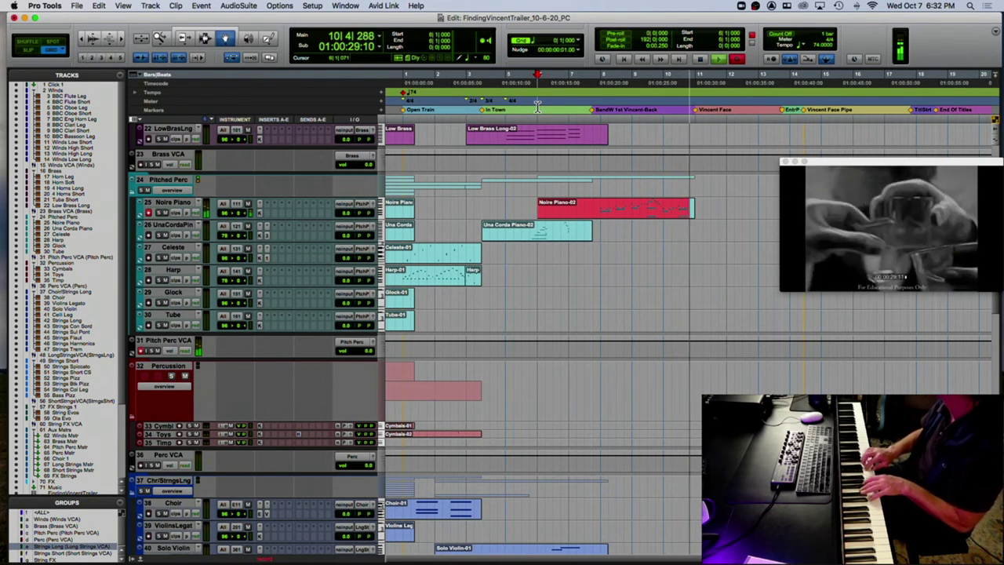
key(space)
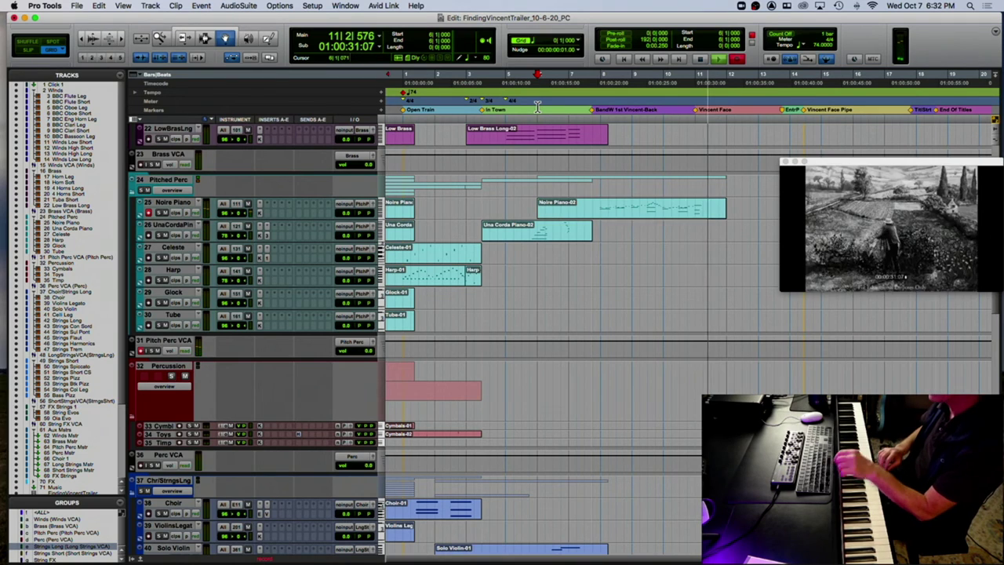
key(super+z)
key(super+space)
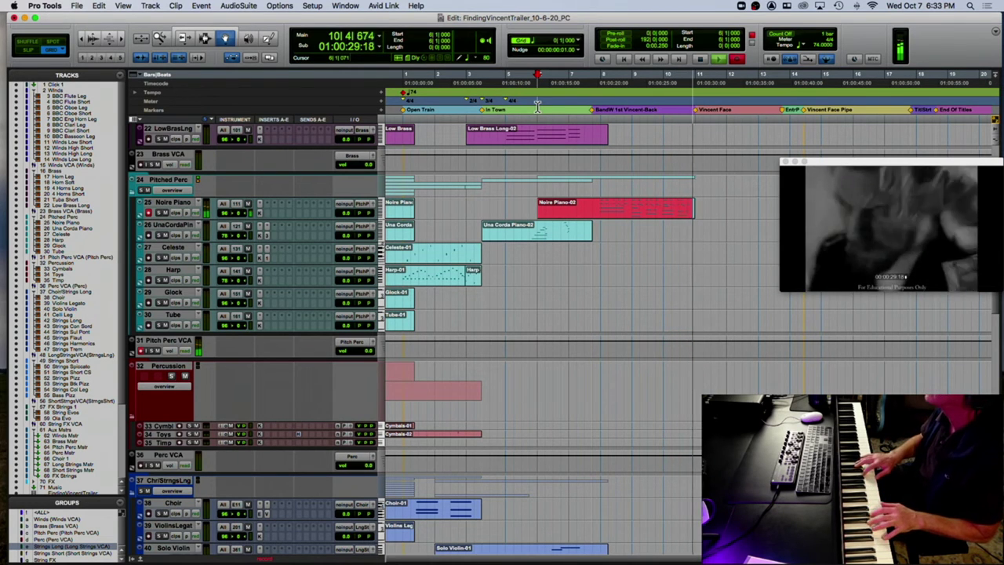
key(space)
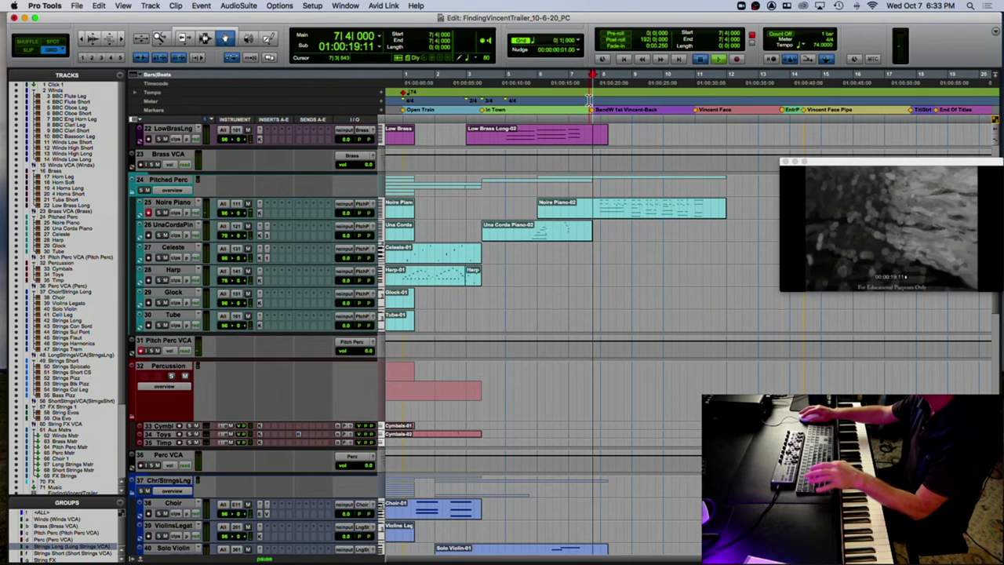
Play the new Noire Piano part from bar 7 beat 4 through the black-and-white section in a closer timeline view.
key(t)
key(t)
scroll(687, 138, right, 5)
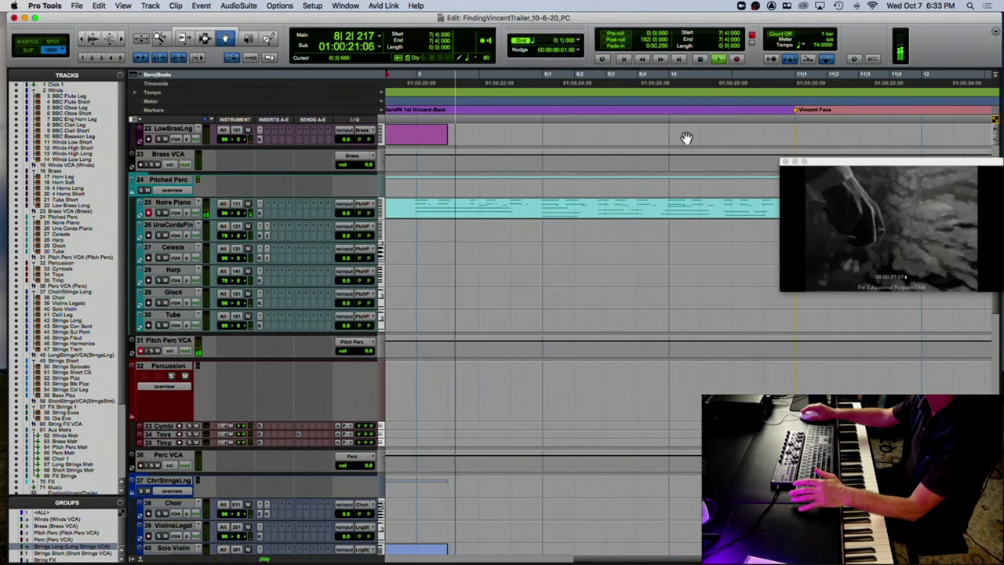
scroll(687, 138, right, 4)
scroll(688, 138, left, 2)
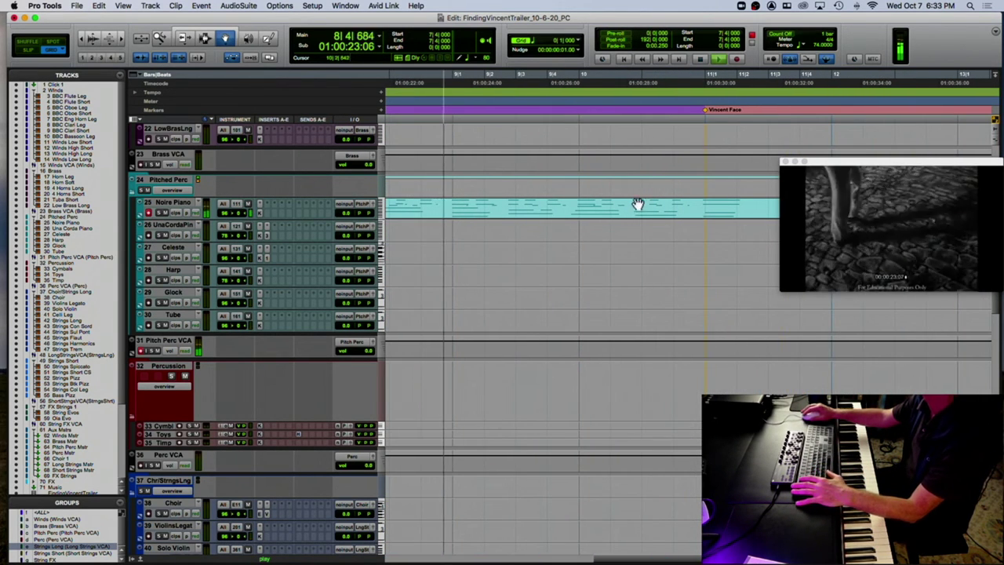
In Slip mode, cut the Noire Piano section from 10|4|623 to about 11|2 around the Vincent Face marker.
click(204, 37)
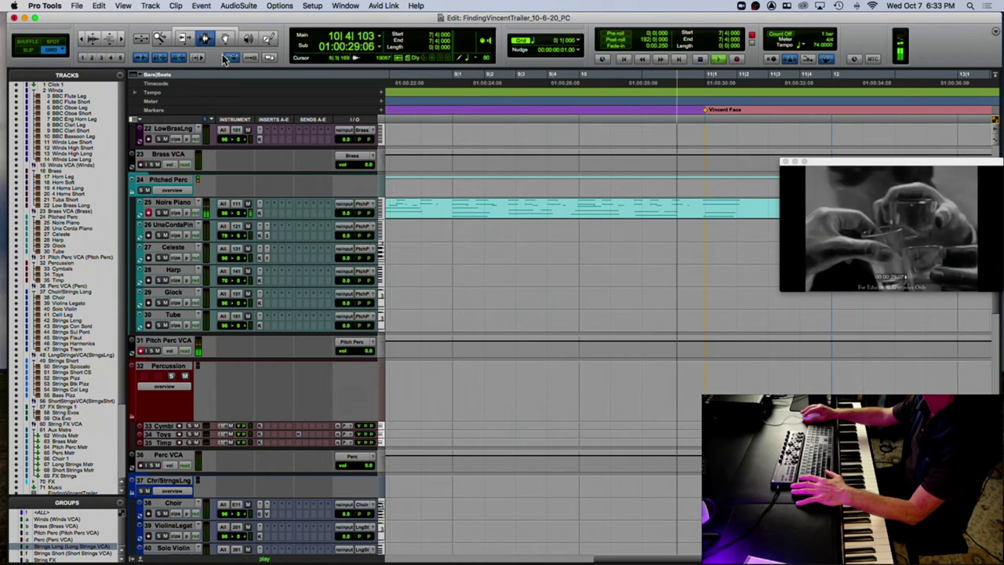
key(space)
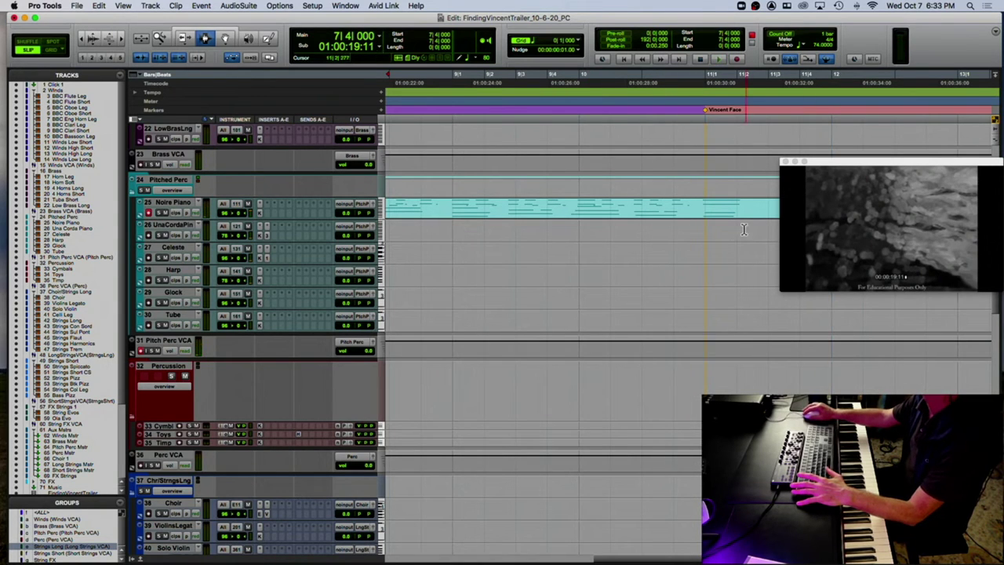
click(694, 208)
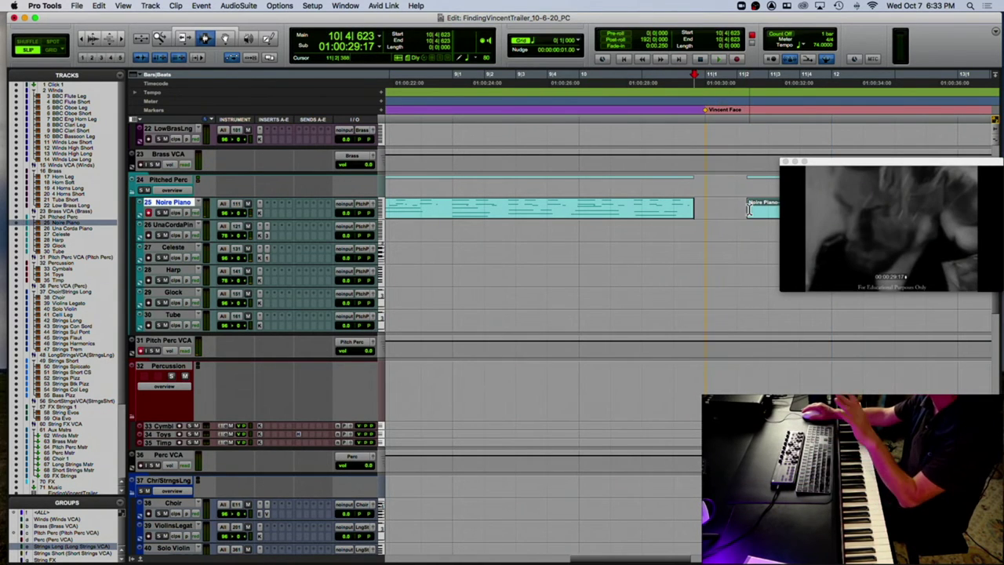
Open the Noire Piano clip that starts at bar 6 in the MIDI editor and shift its notes slightly later.
scroll(750, 209, left, 5)
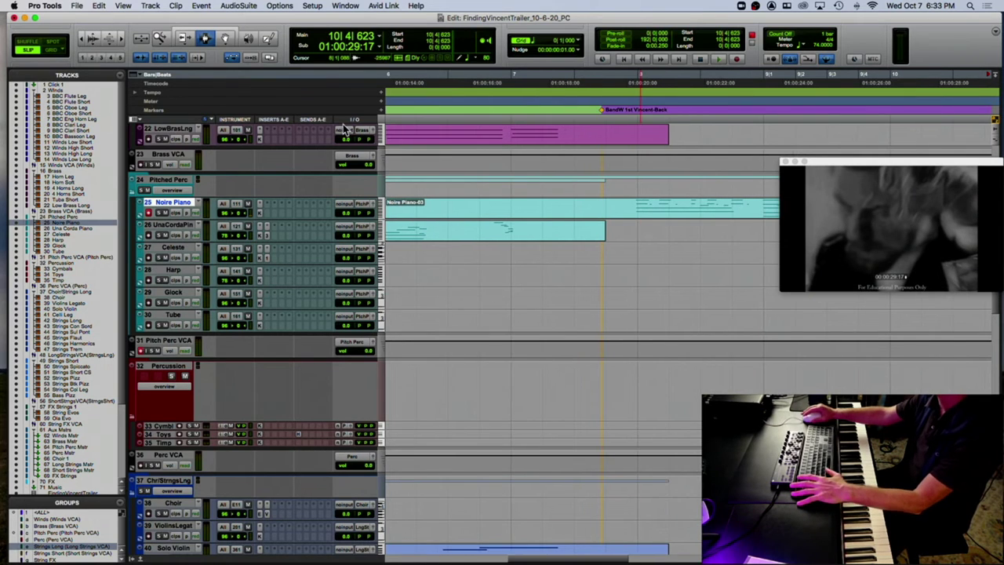
double_click(654, 213)
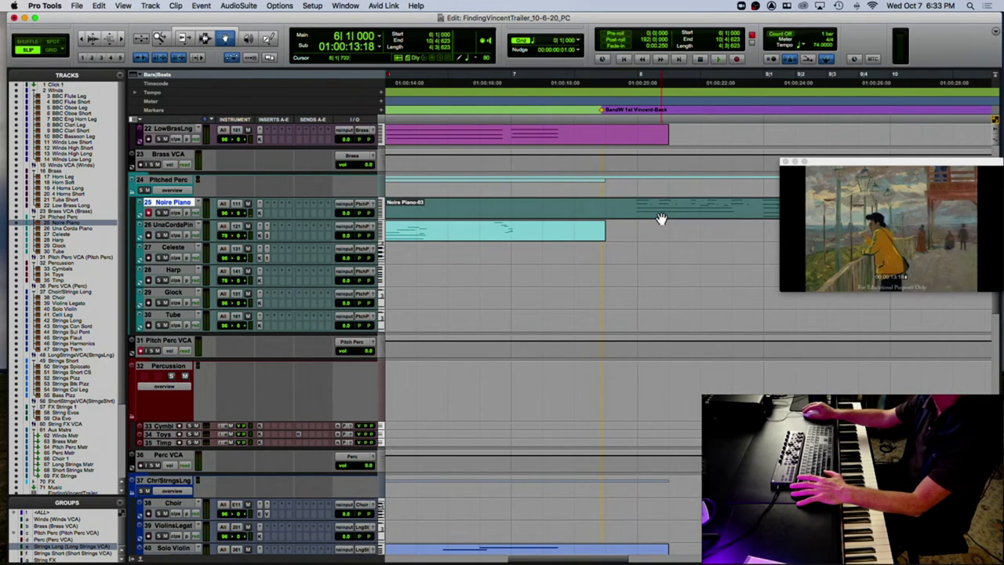
key(r)
scroll(417, 283, right, 7)
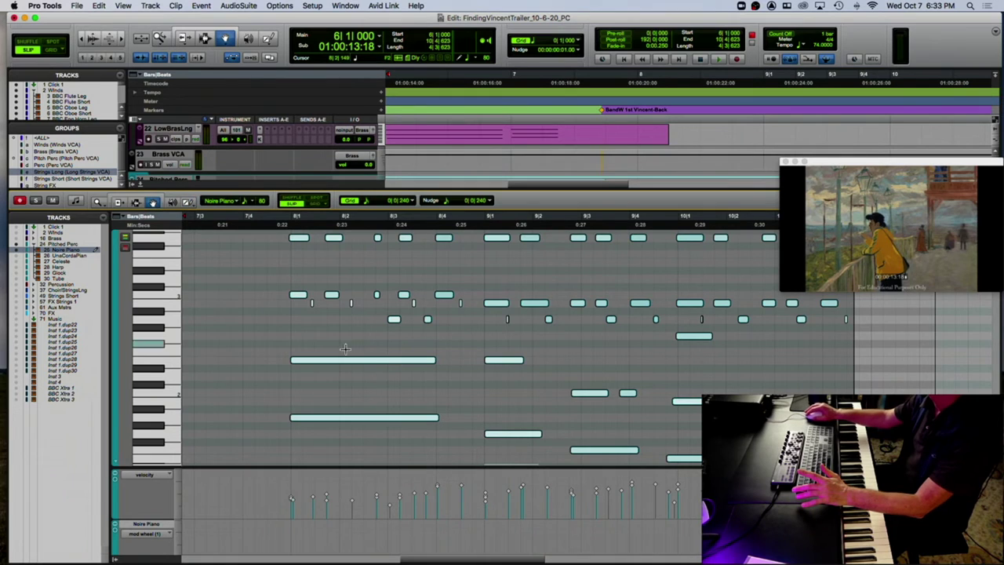
drag(310, 362, 309, 363)
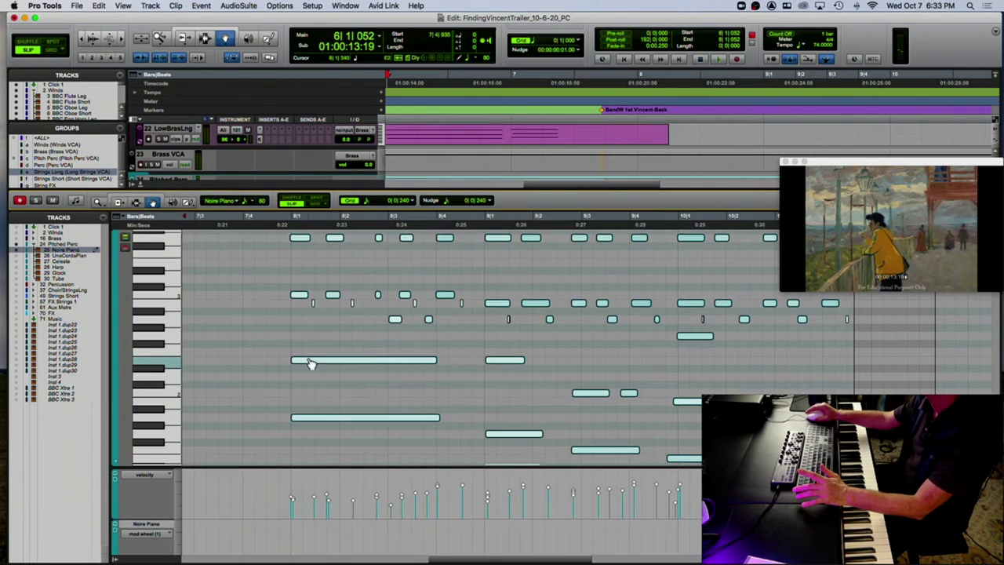
click(141, 185)
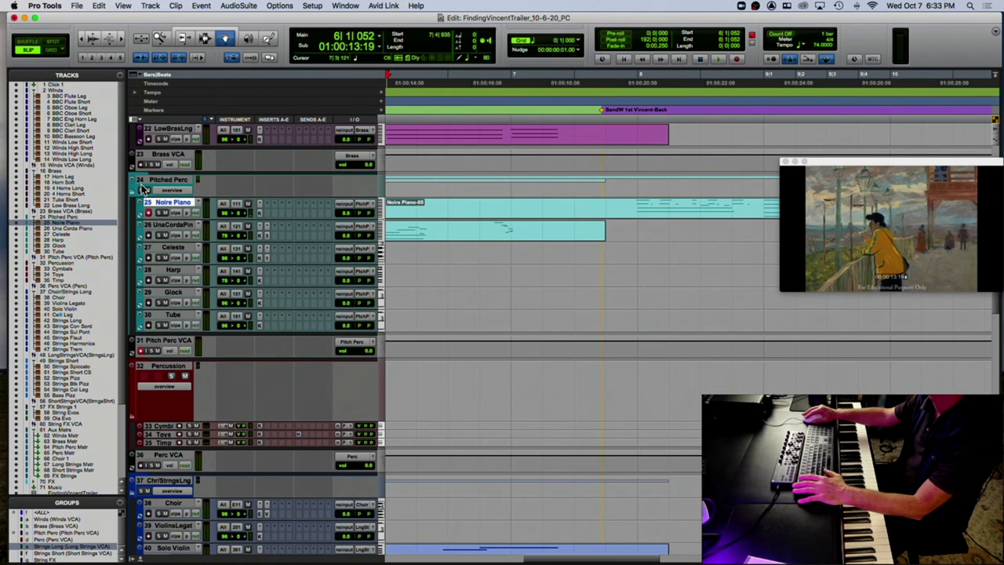
Set the Noire Pure instrument's Color to 64% on the Noire Piano track while playing from bar 7.
click(514, 107)
key(space)
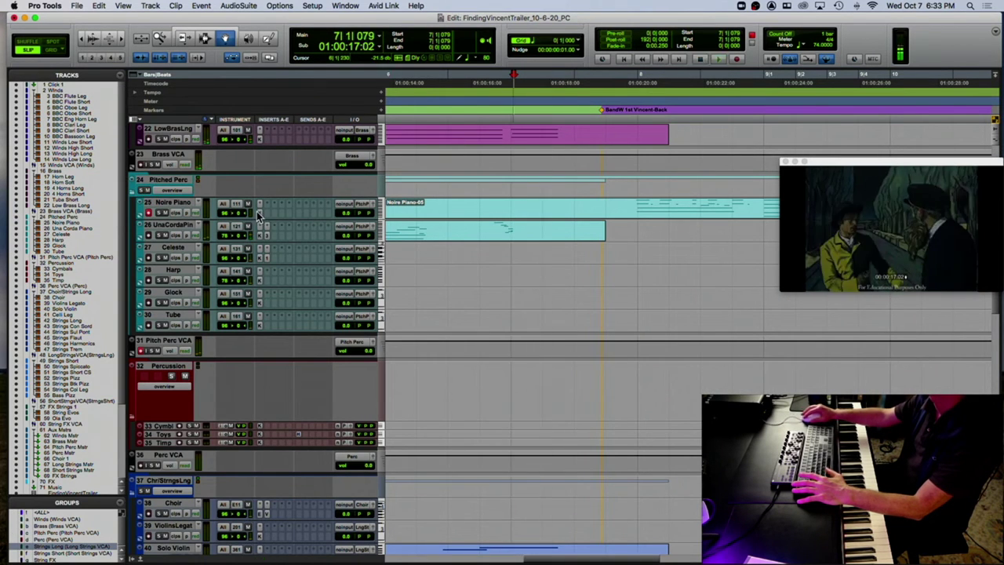
click(261, 217)
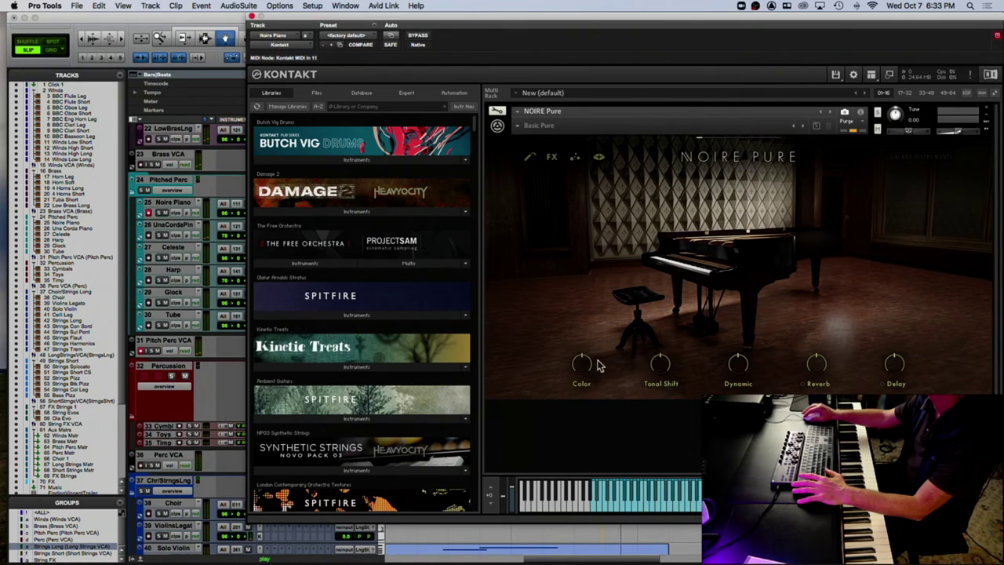
drag(599, 313, 589, 326)
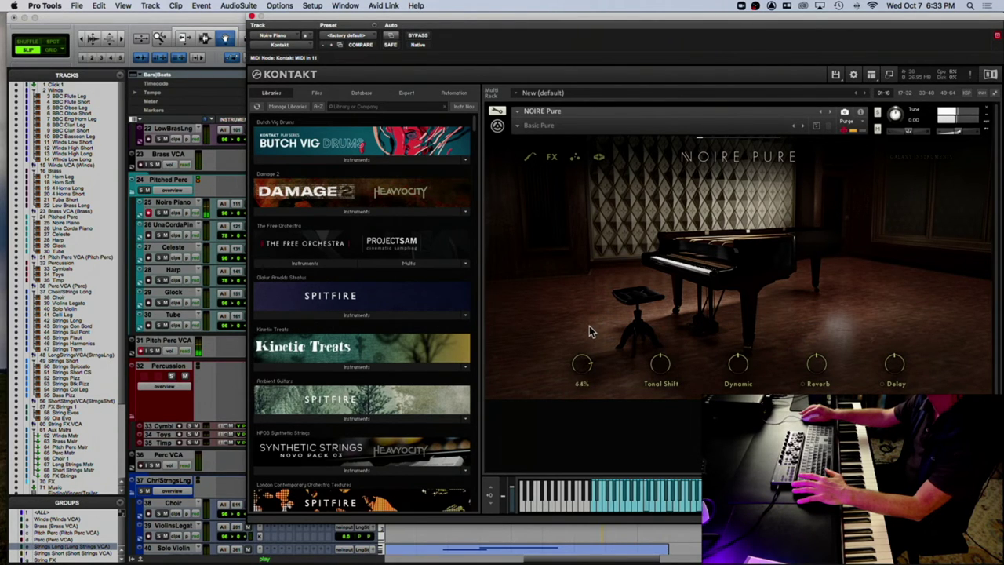
click(252, 16)
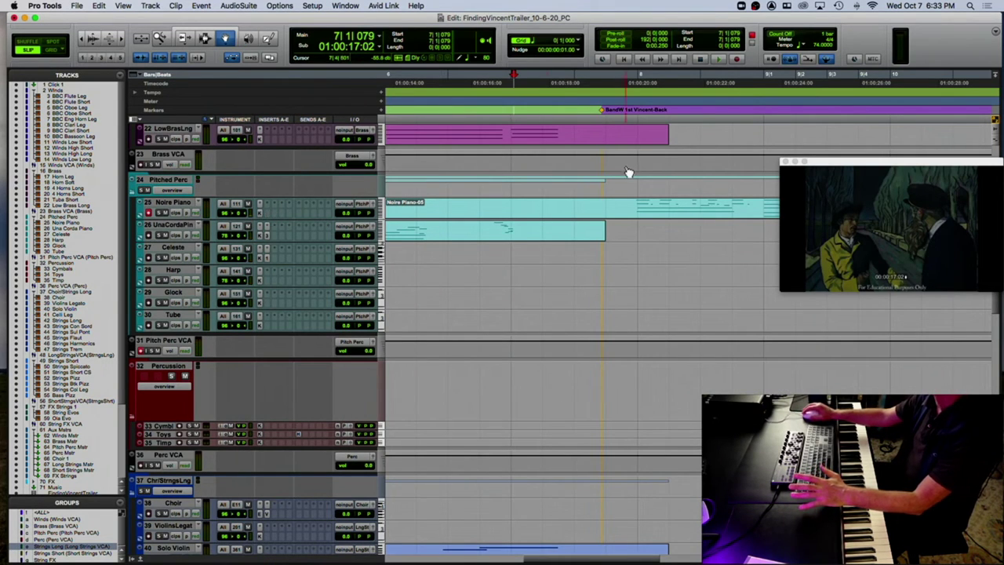
Play from 7|1|126 into the black-and-white section and ready the BBC Flute Leg track in the Winds group for live input.
click(514, 104)
key(space)
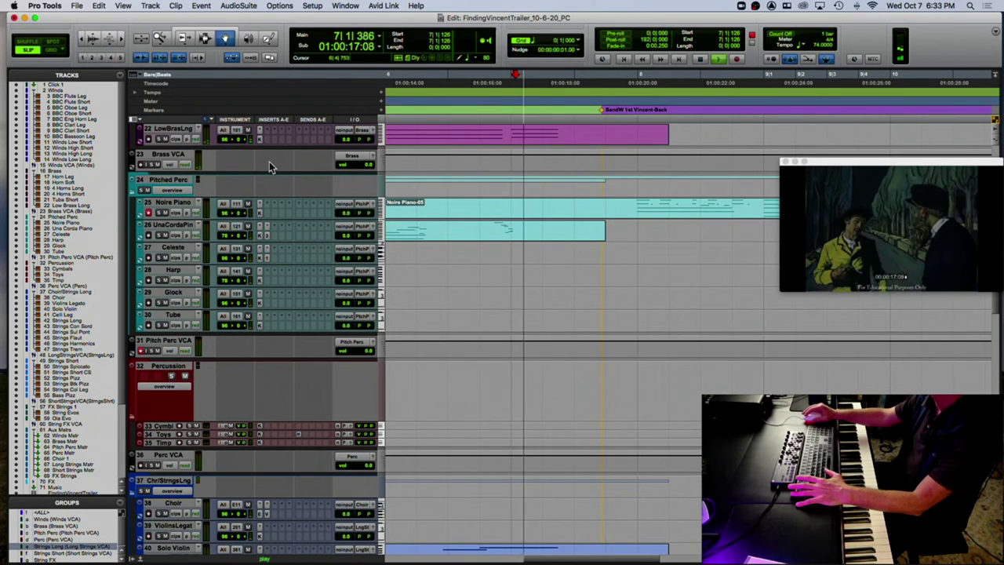
scroll(269, 161, up, 10)
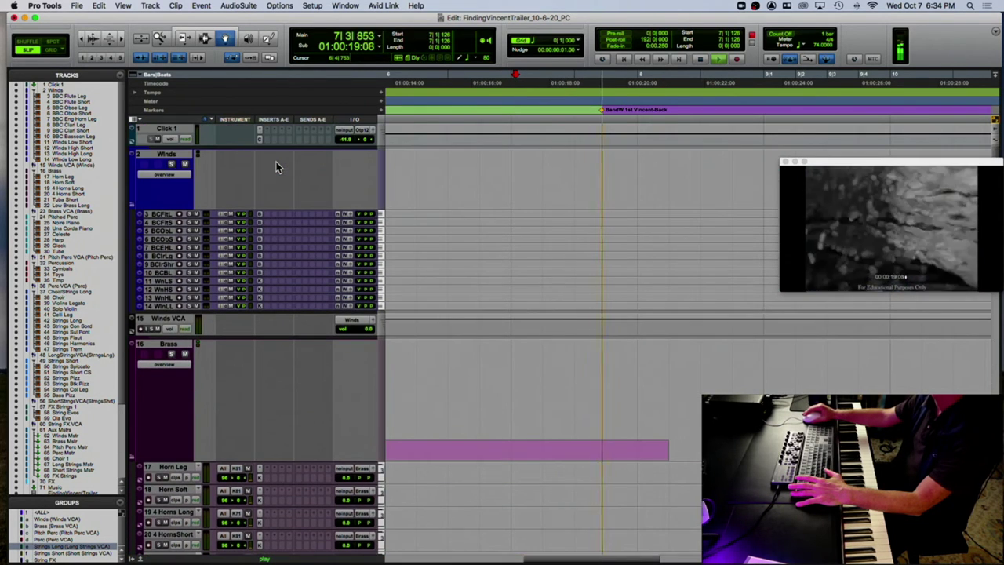
click(179, 215)
key(space)
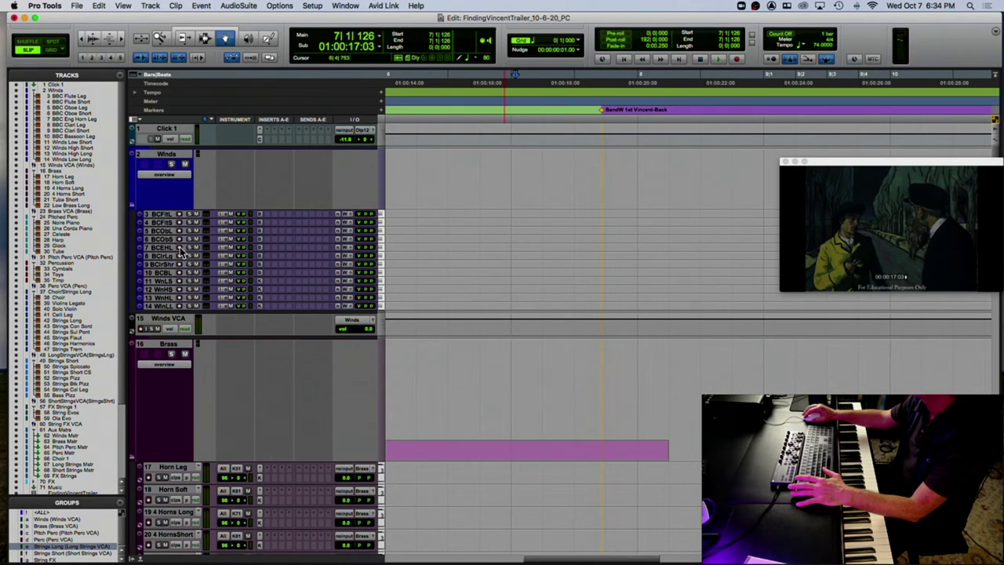
Audition the BBC Eng Horn Leg track live against playback from 7|1|126 through the black-and-white section.
key(space)
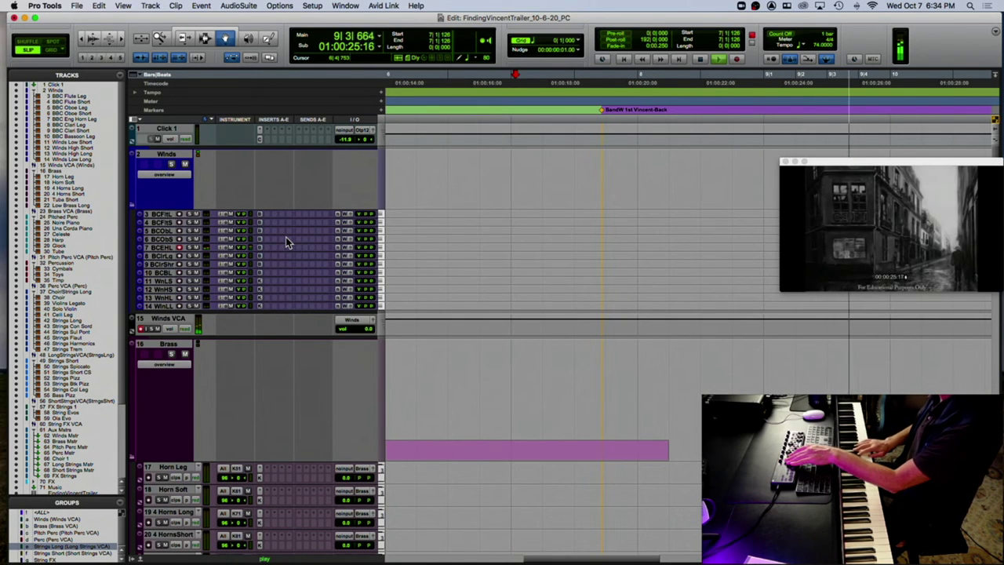
key(space)
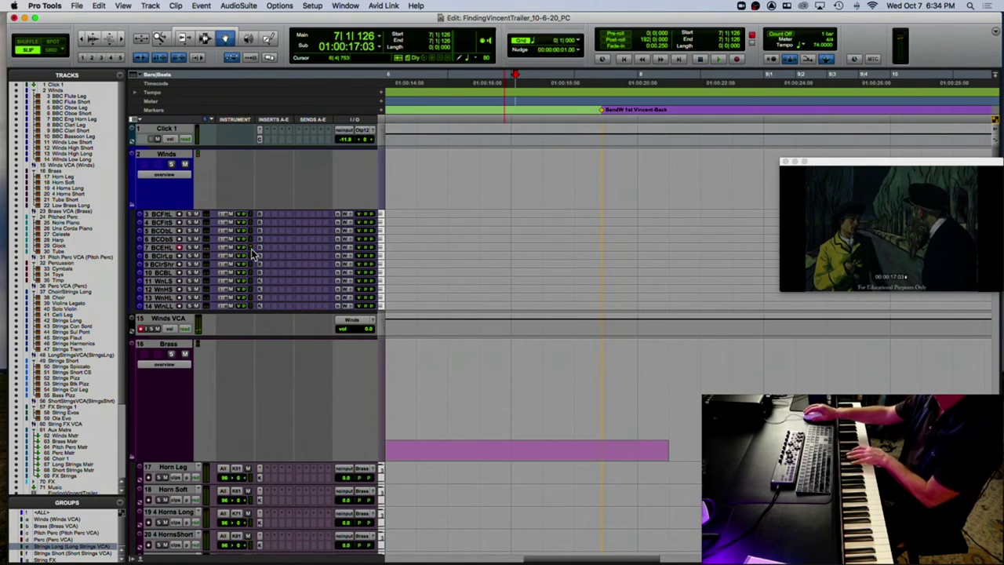
key(space)
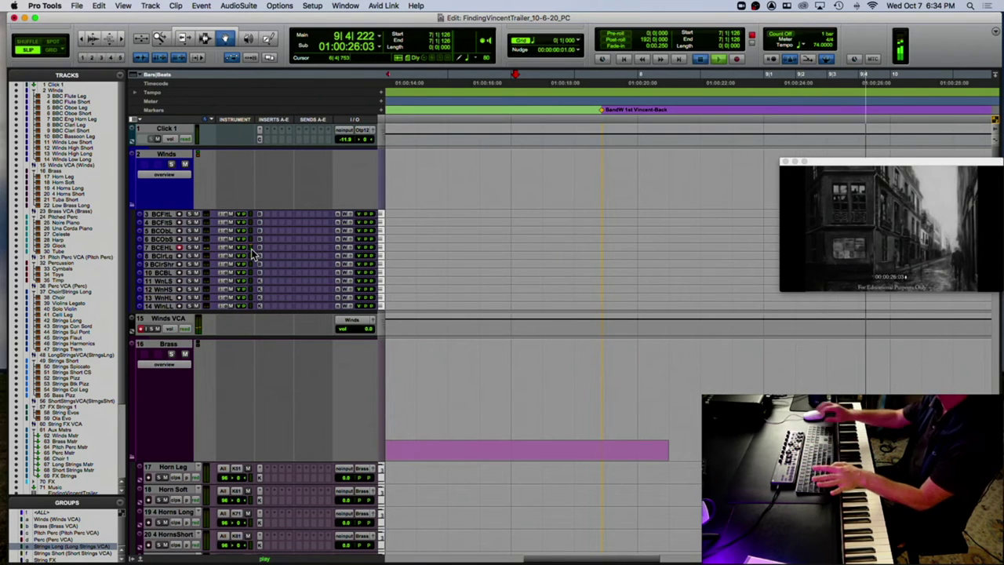
key(space)
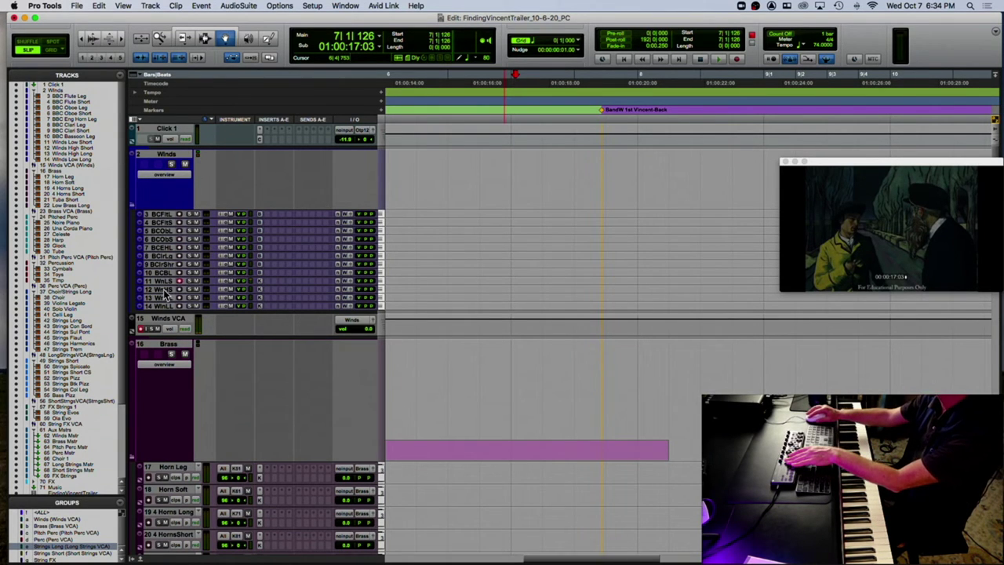
Move the Winds High Short track above Winds Low Short and rehearse a part on it from 7|1|126.
drag(163, 292, 167, 282)
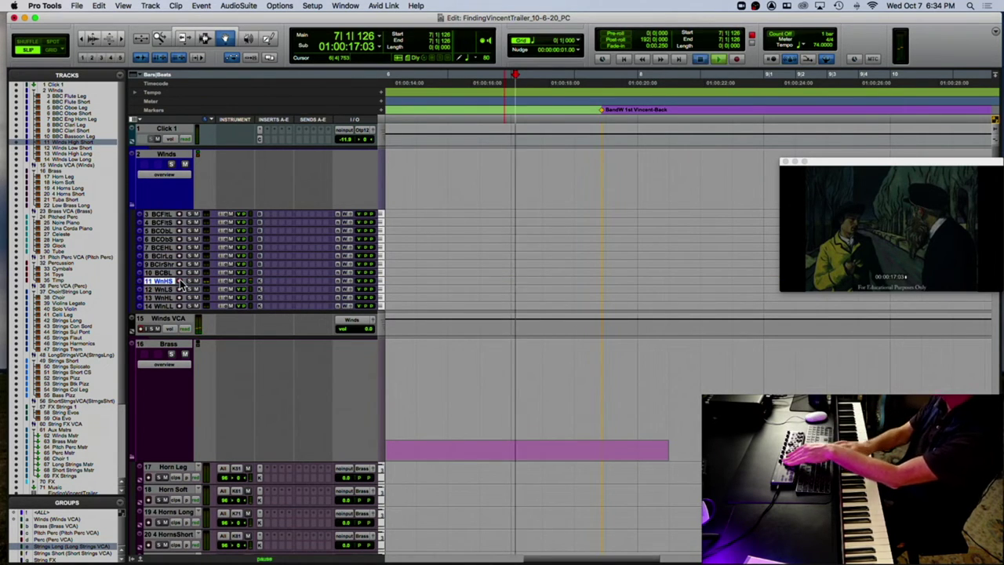
key(space)
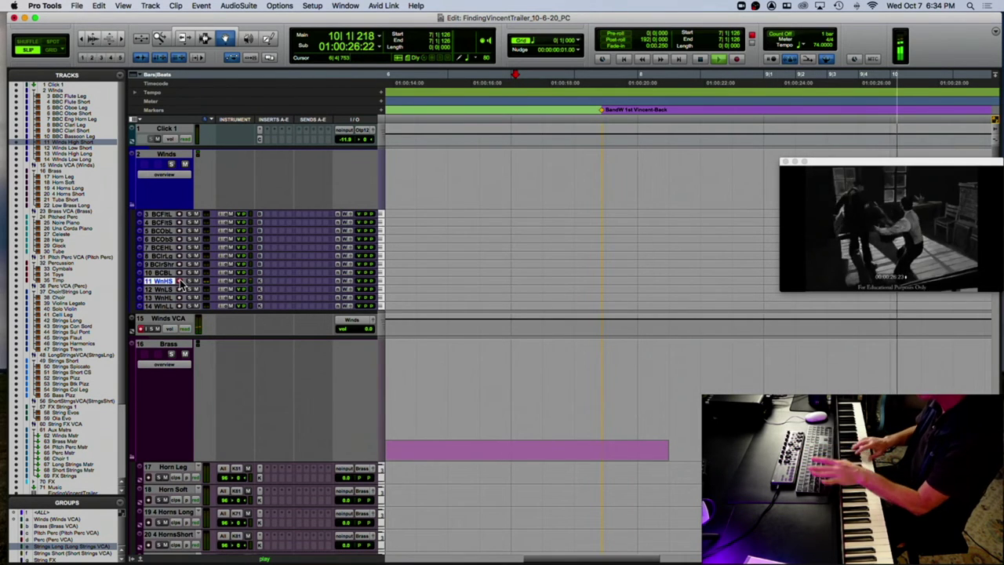
key(space)
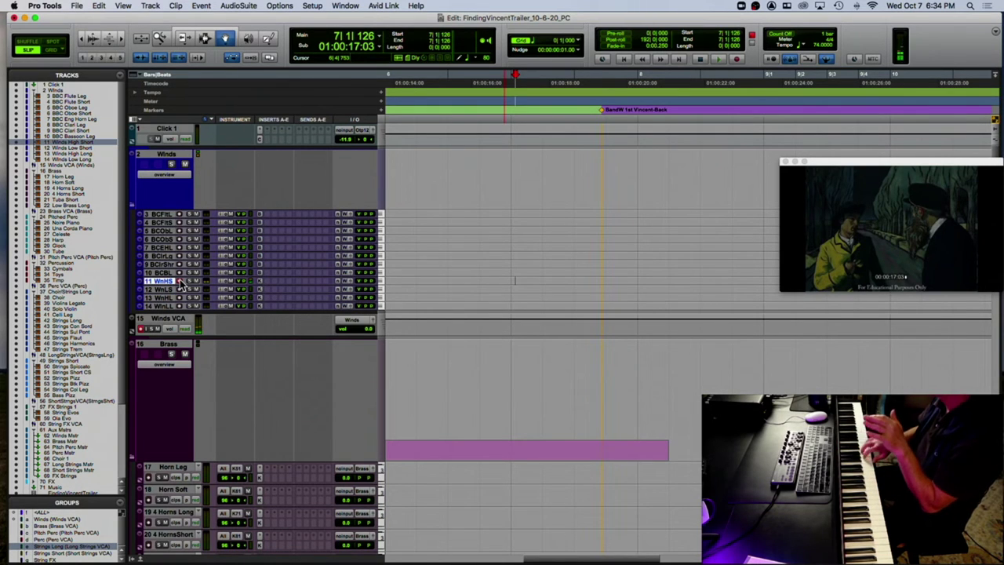
Try to record a Winds High Short part from 7|1|126 into the black-and-white section.
key(super+space)
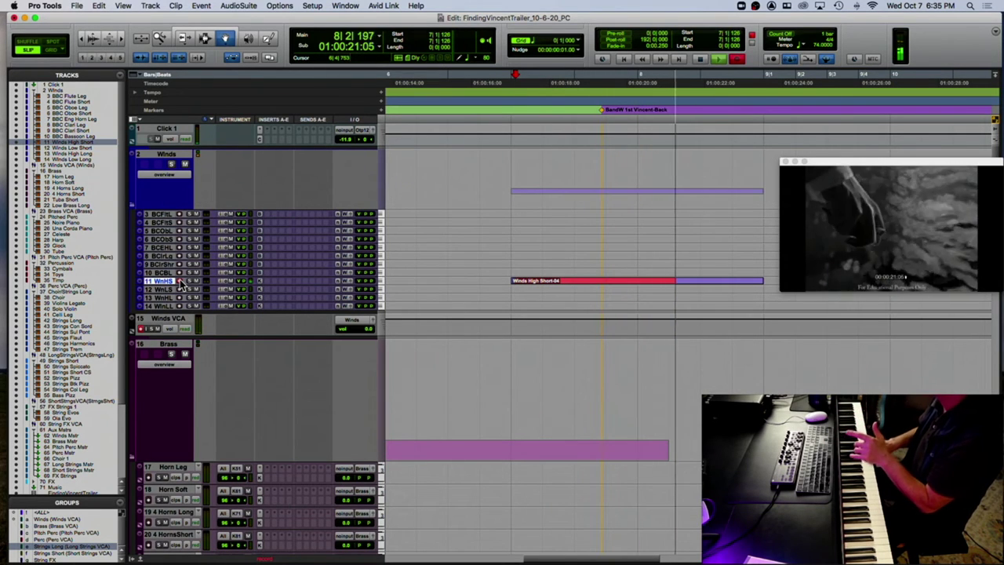
key(space)
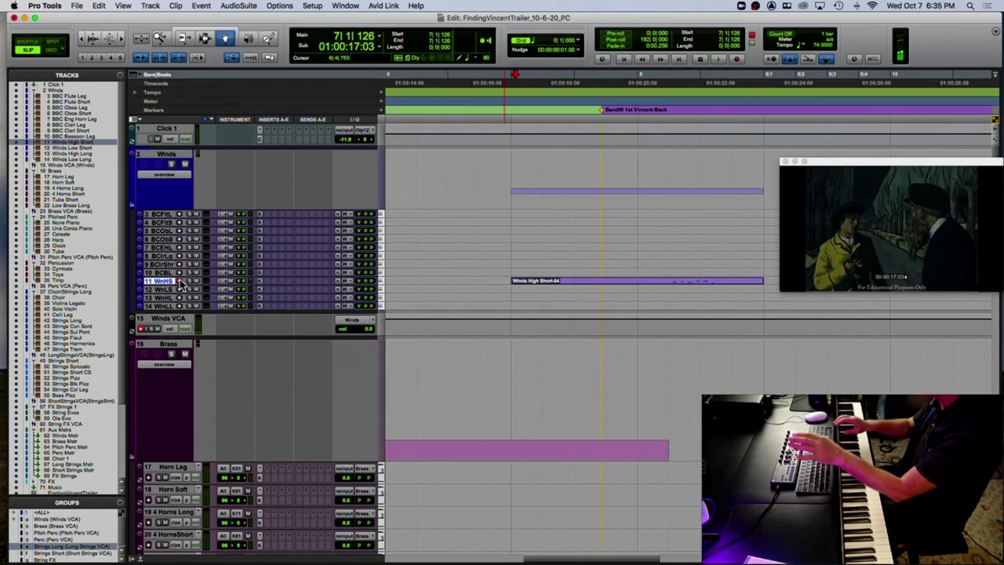
key(space)
key(space)
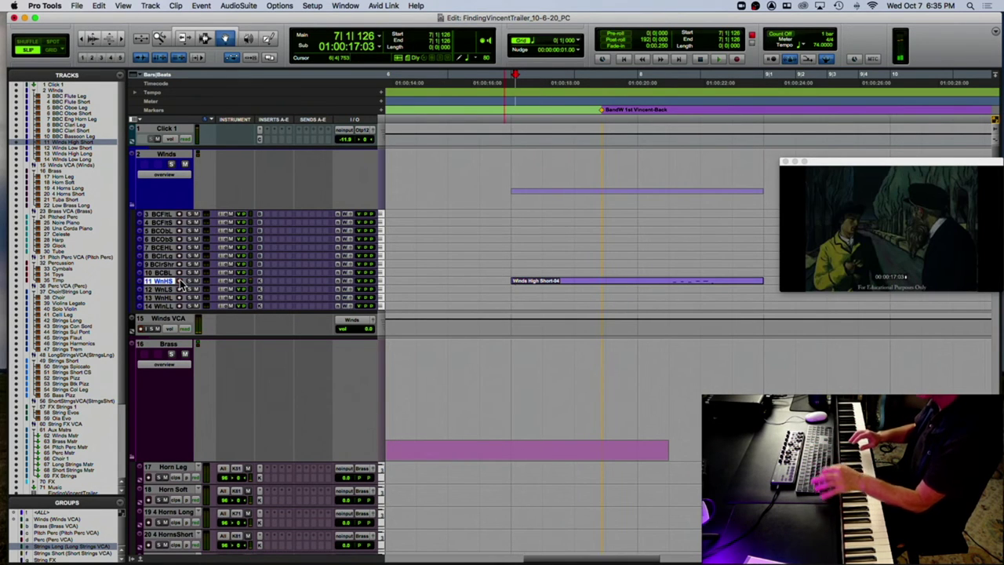
key(super+space)
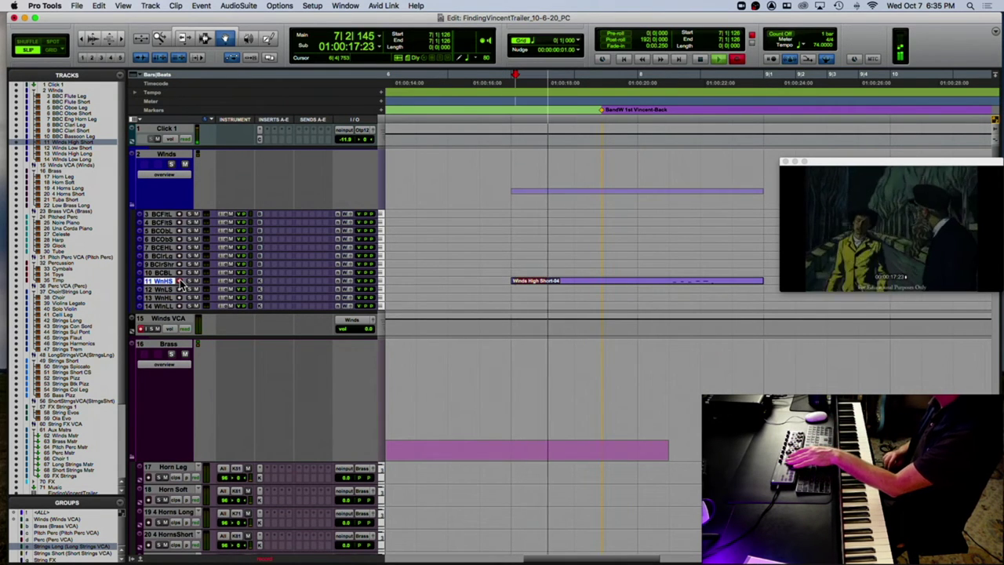
key(space)
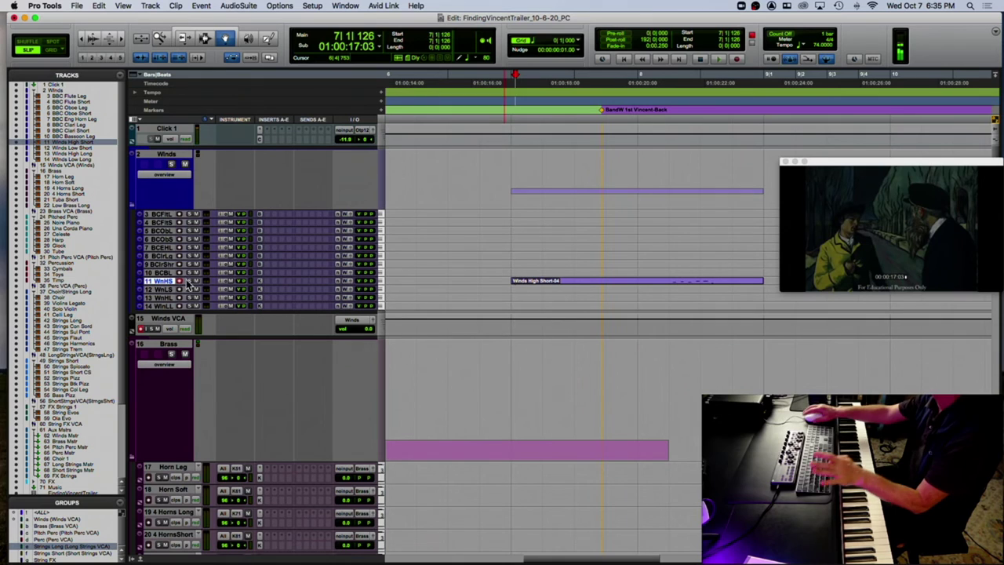
Re-record the Winds High Short part from bar 7 past the Vincent Face marker, undoing an incomplete take first.
click(587, 281)
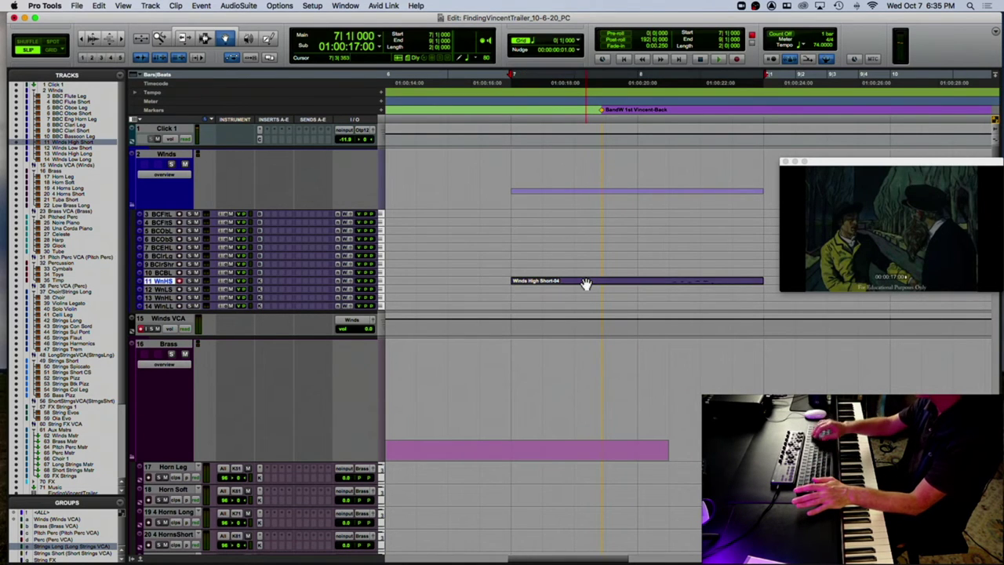
key(super+space)
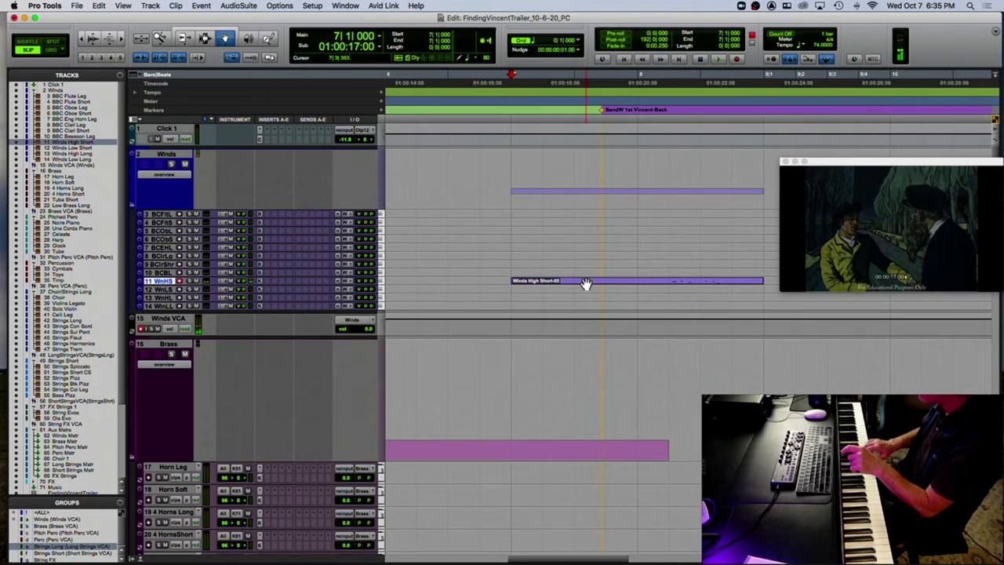
key(super+z)
key(F12)
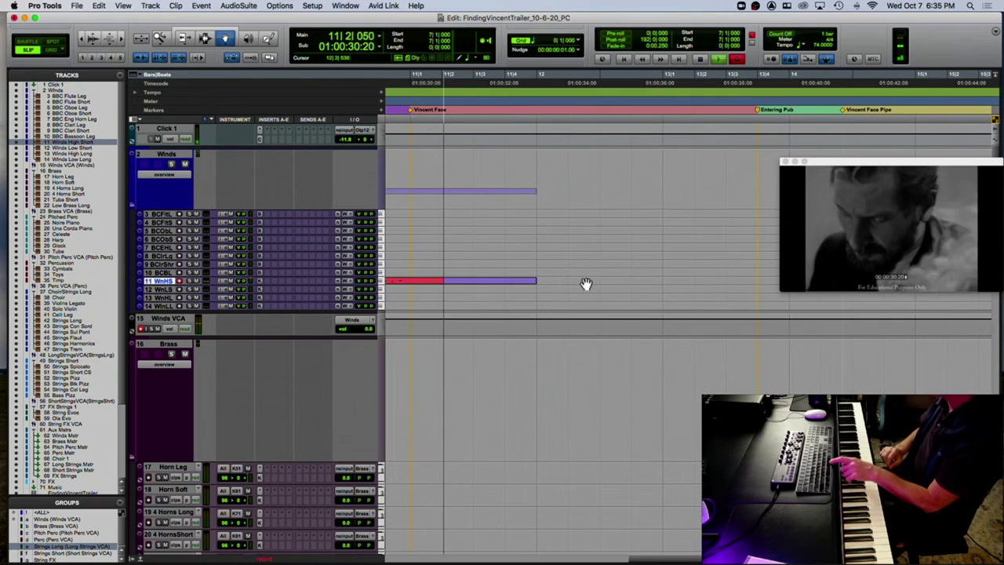
key(space)
click(589, 284)
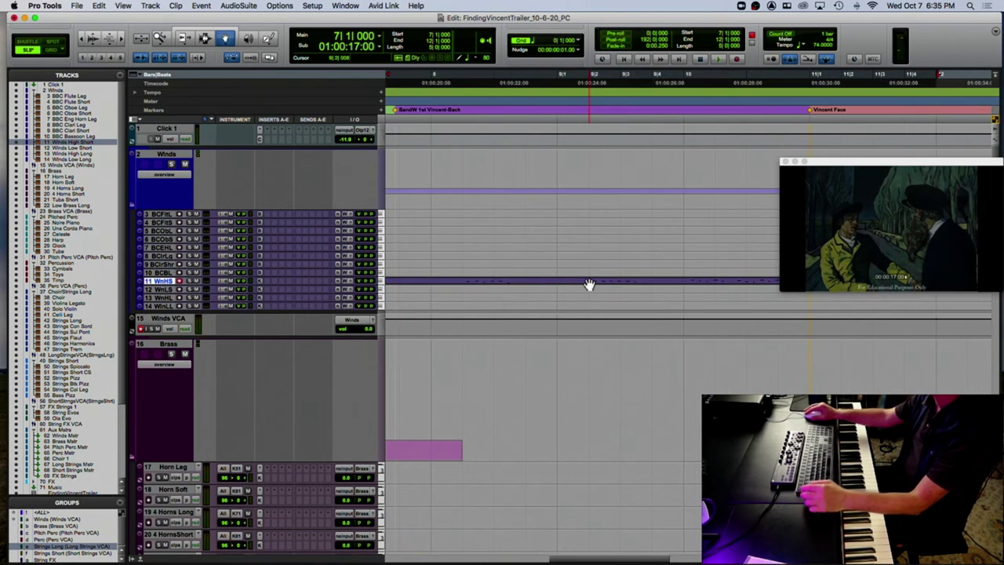
Open the Quantize settings for the new Winds High Short clip and close them.
key(KP_Enter)
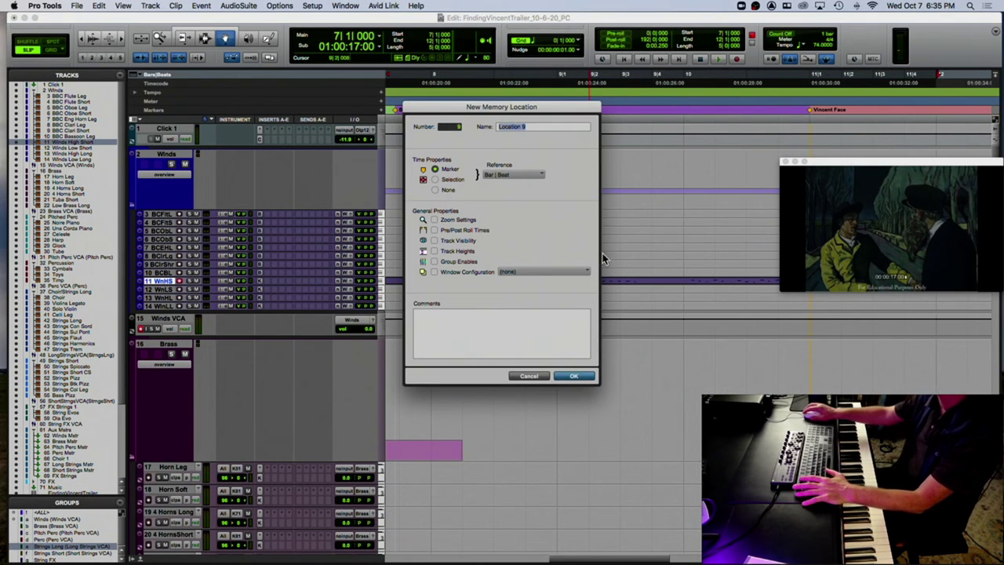
click(530, 376)
key(alt+0)
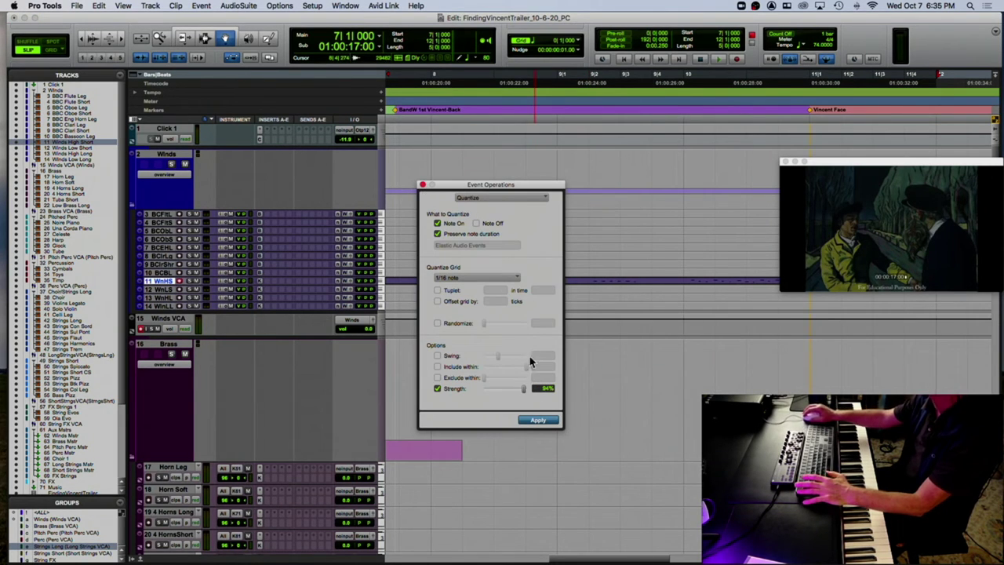
click(424, 185)
Play back the recorded Winds High Short part from bar 7 with the whole trailer timeline in view.
key(space)
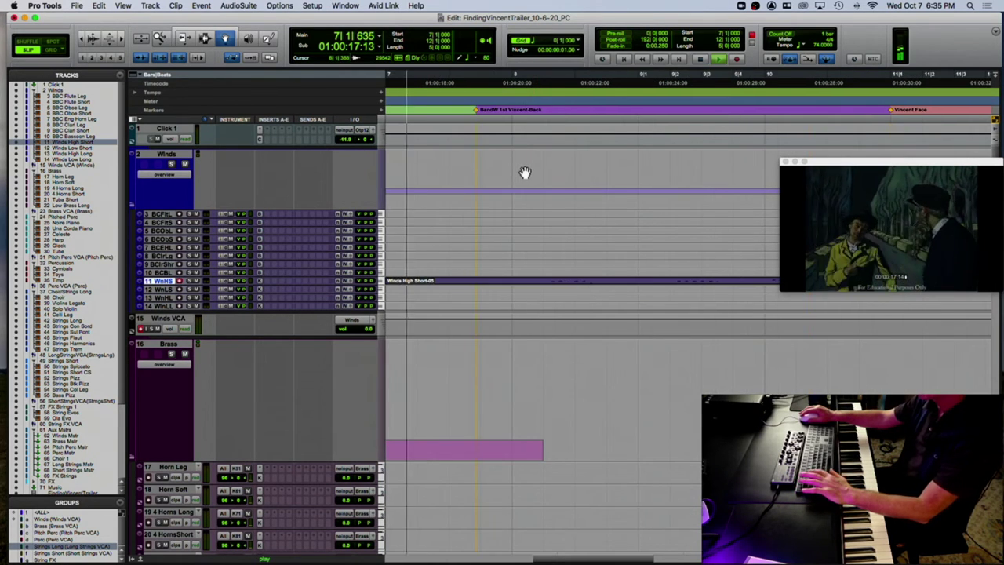
key(r)
key(r)
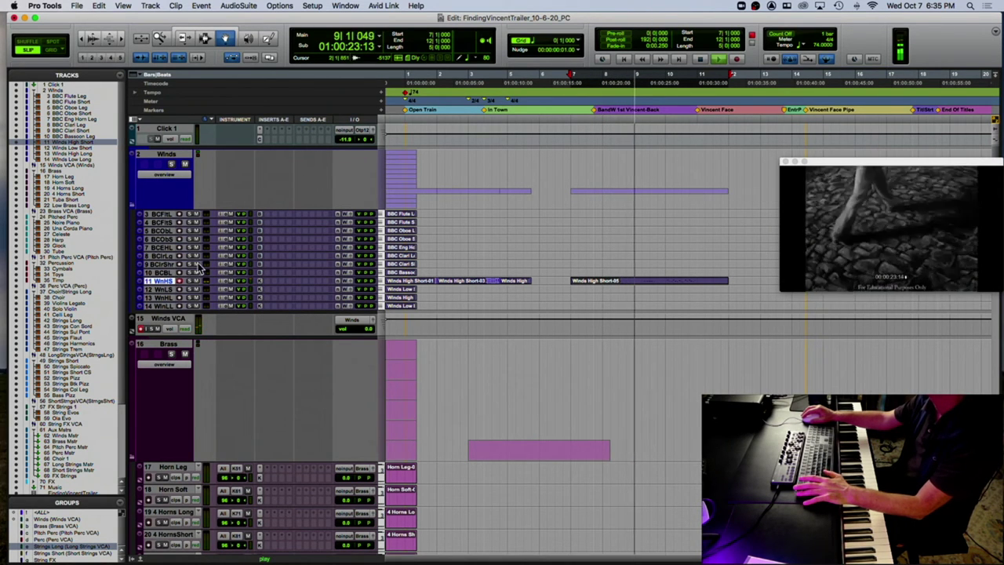
scroll(209, 241, down, 10)
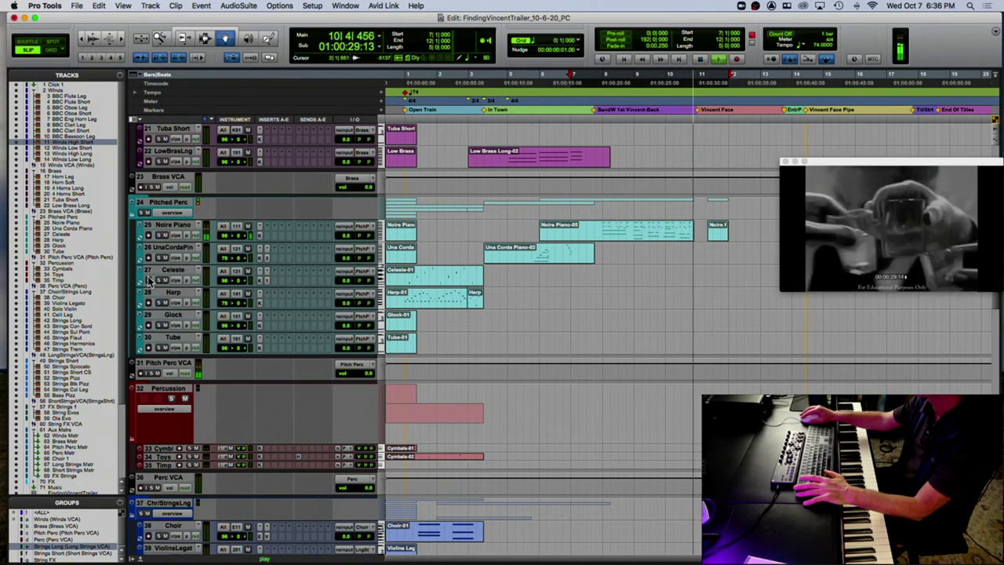
key(space)
Open the Noire Piano clip starting at bar 6 in the MIDI editor and audition its lowest note near bar 8.
scroll(161, 291, down, 8)
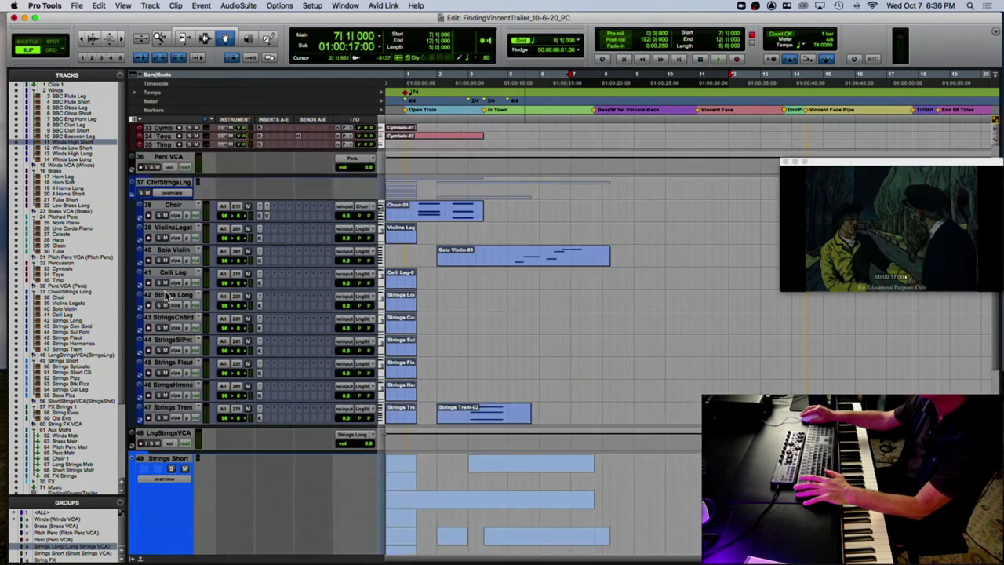
scroll(186, 345, down, 5)
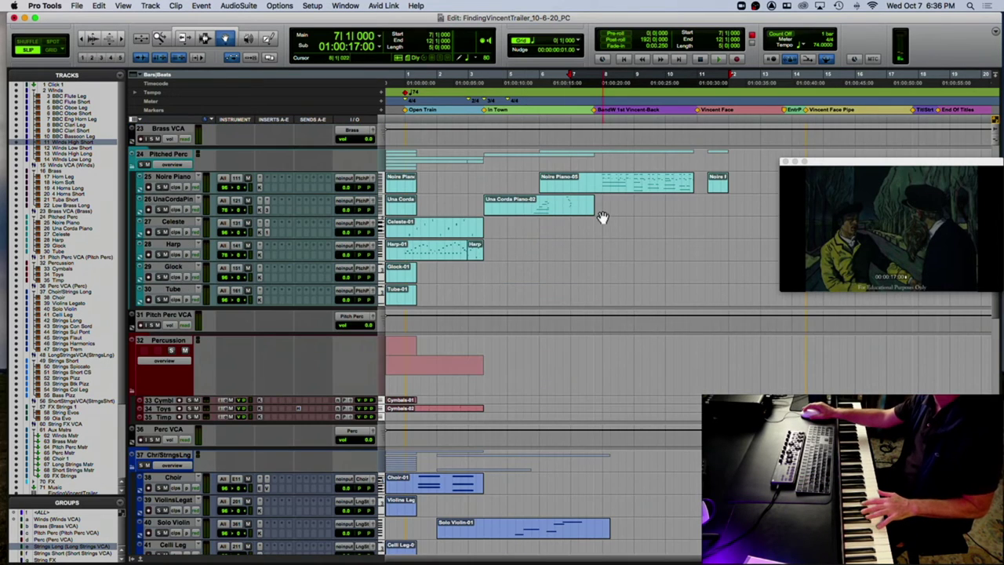
double_click(619, 188)
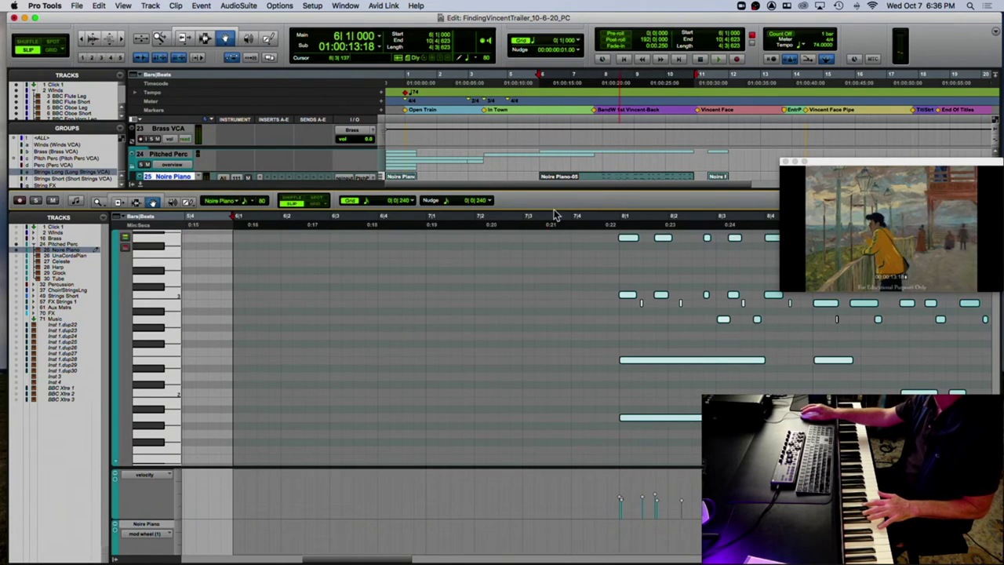
click(514, 294)
click(650, 418)
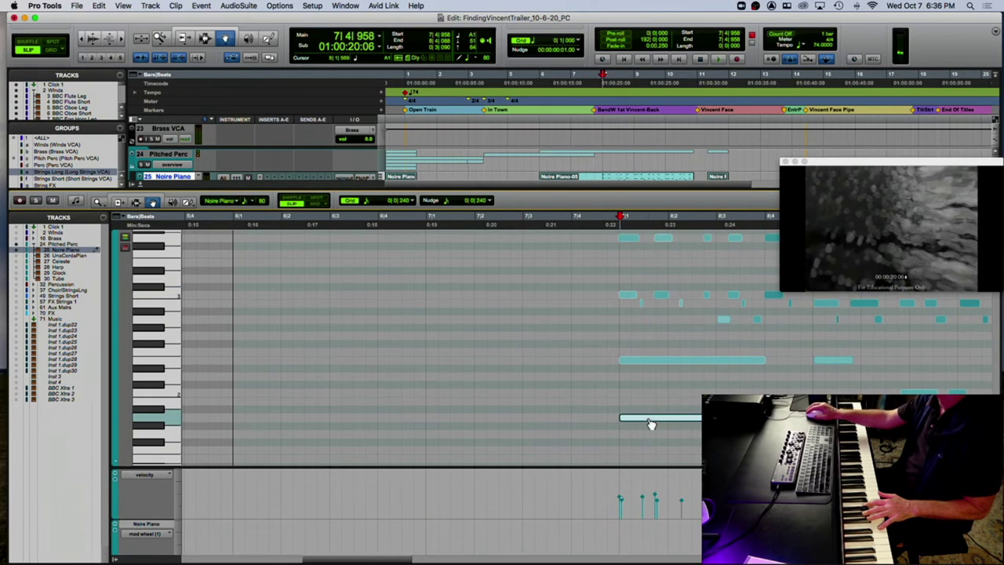
scroll(659, 422, down, 2)
scroll(675, 422, right, 3)
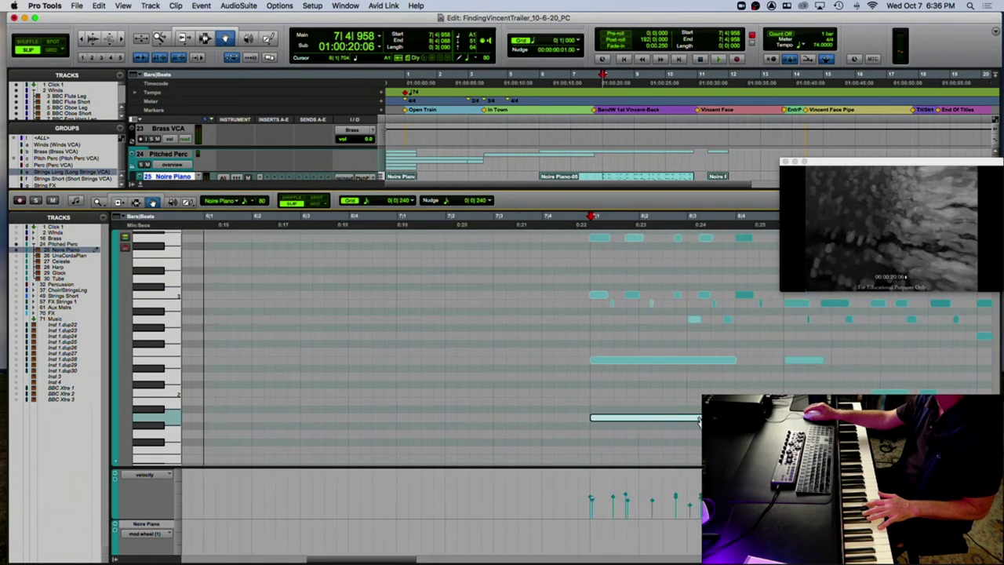
Audition the Noire Piano bass notes one by one from bar 9 to 10|2 and close the MIDI editor.
scroll(699, 422, down, 4)
click(763, 381)
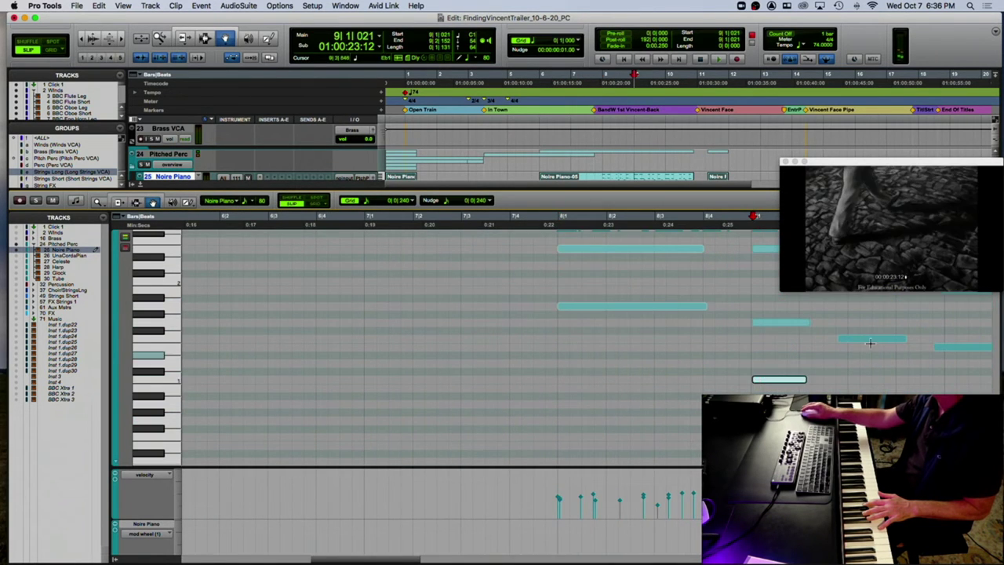
click(873, 340)
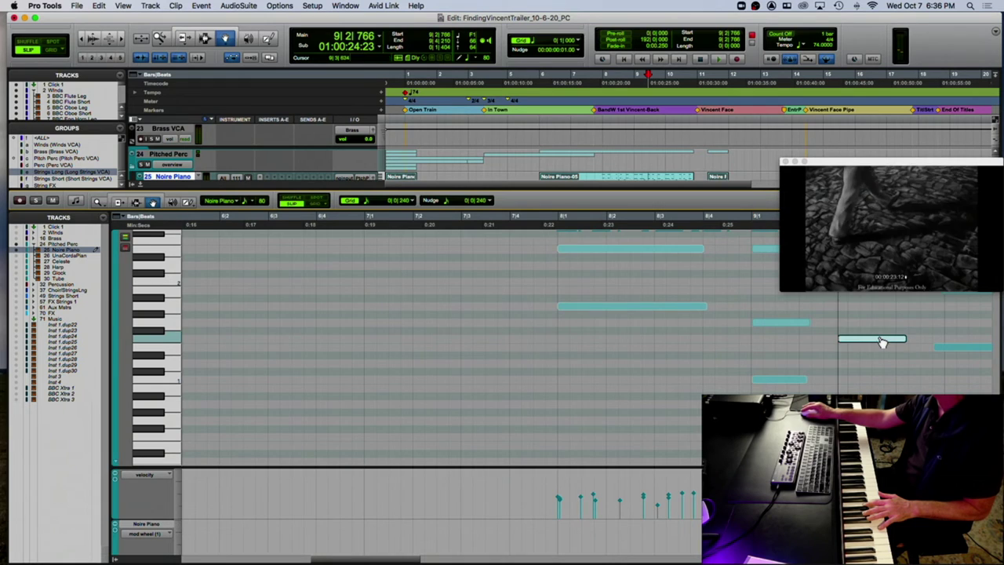
click(947, 349)
scroll(948, 350, right, 5)
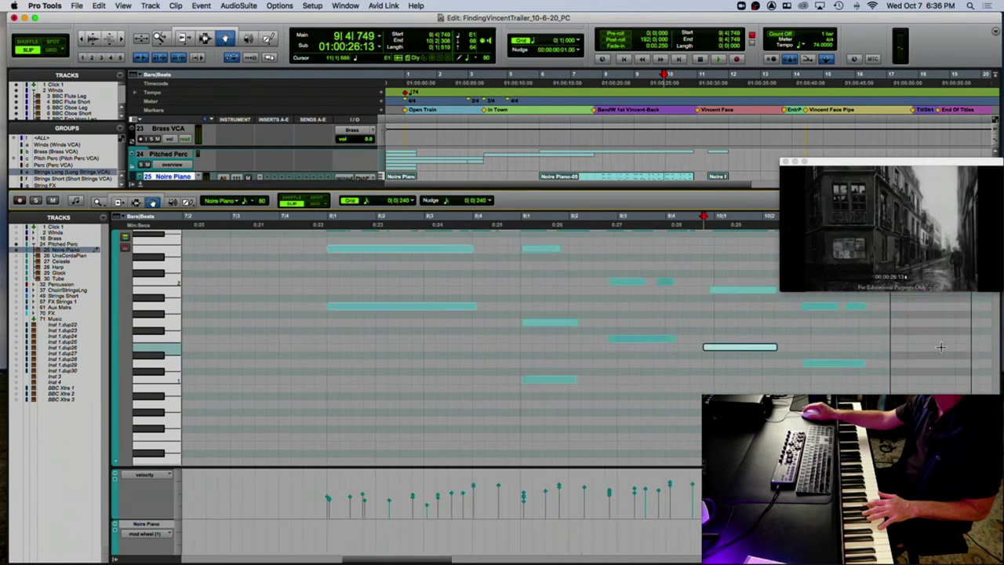
click(723, 366)
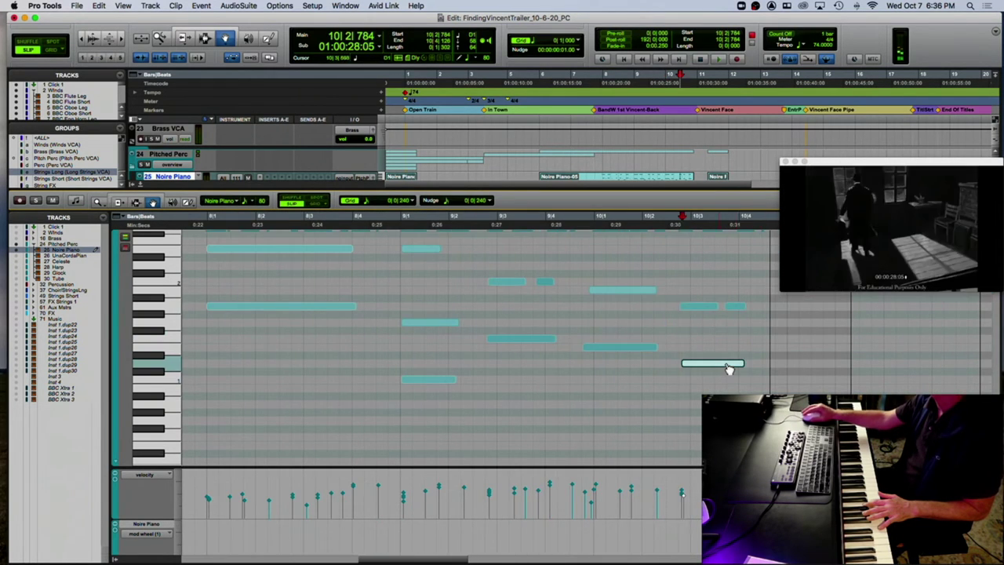
click(139, 184)
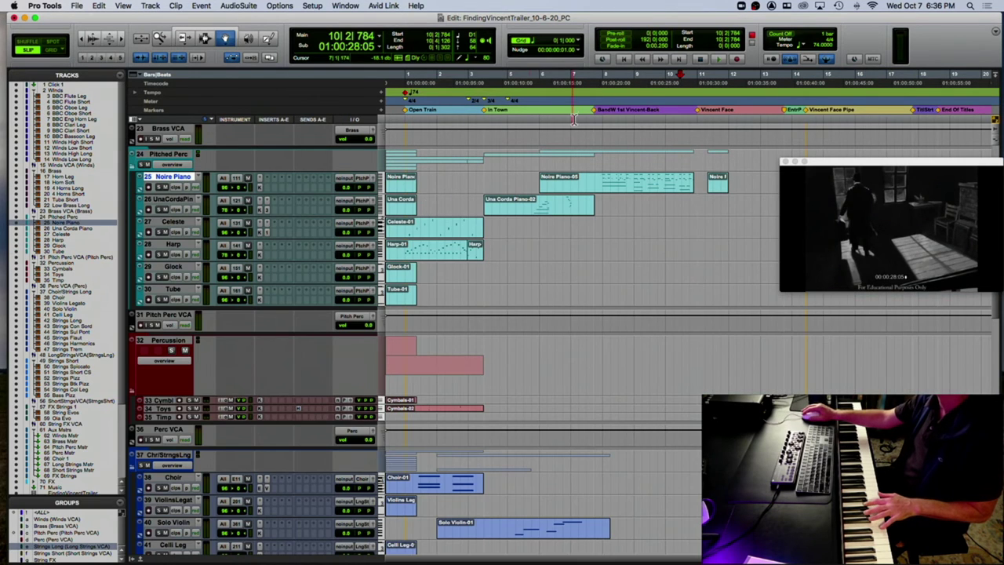
Play back the trailer from 6|2|129 into the black-and-white section past bar 8.
click(549, 106)
key(KP_3)
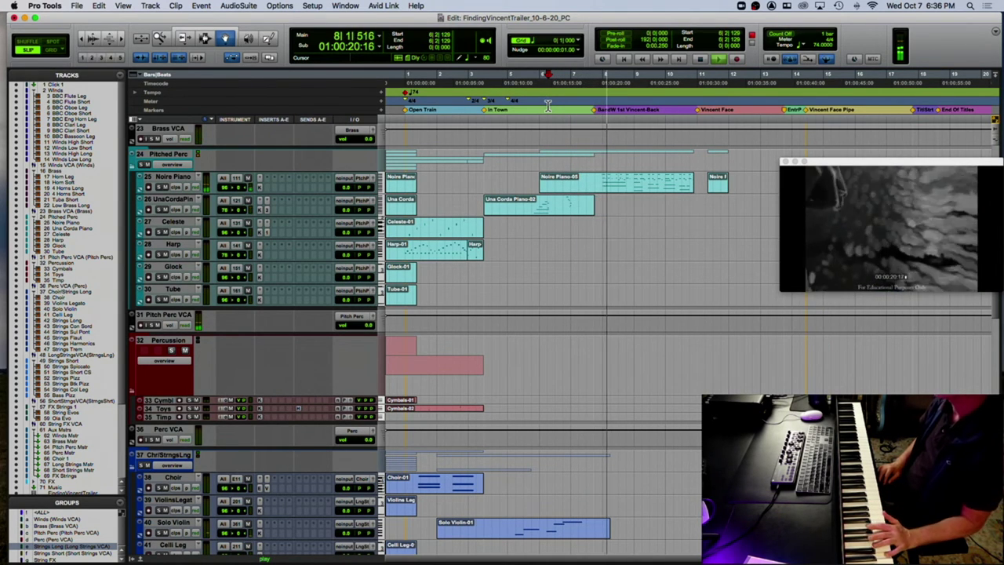
key(space)
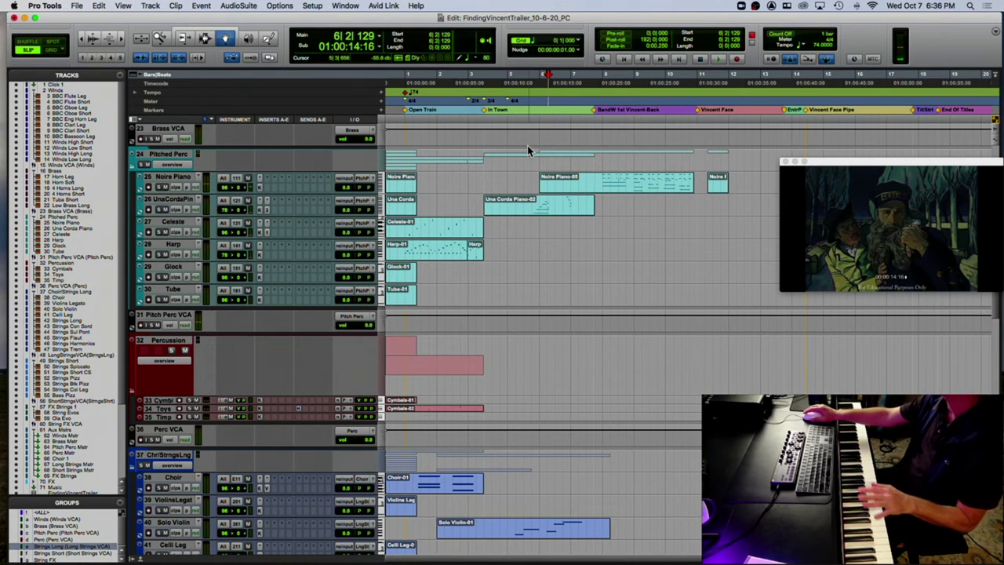
Delete the Bass Pizz-02 clip starting at bar 6 on the Bass Pizz track.
scroll(529, 150, down, 15)
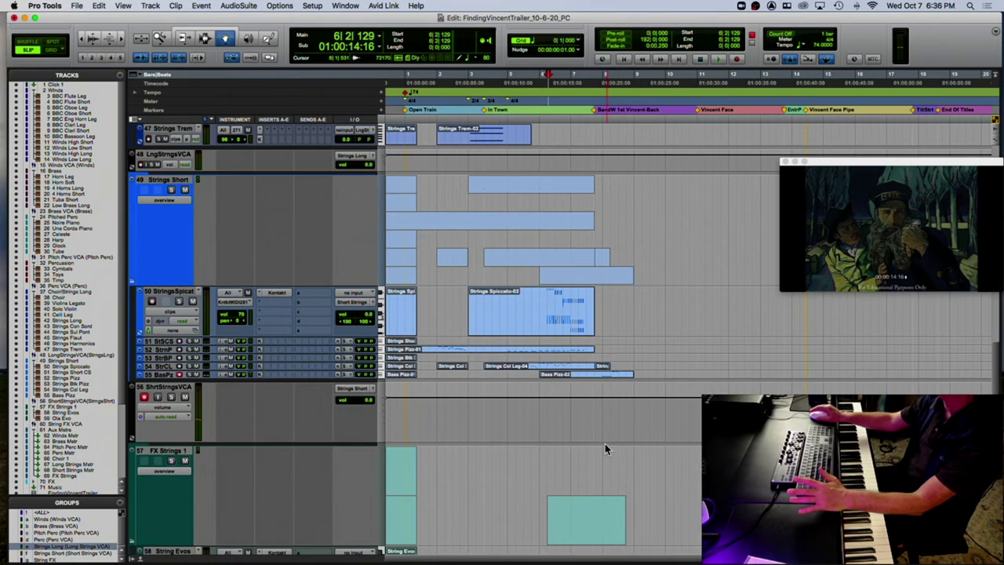
scroll(605, 443, down, 3)
scroll(600, 400, down, 2)
scroll(598, 394, up, 6)
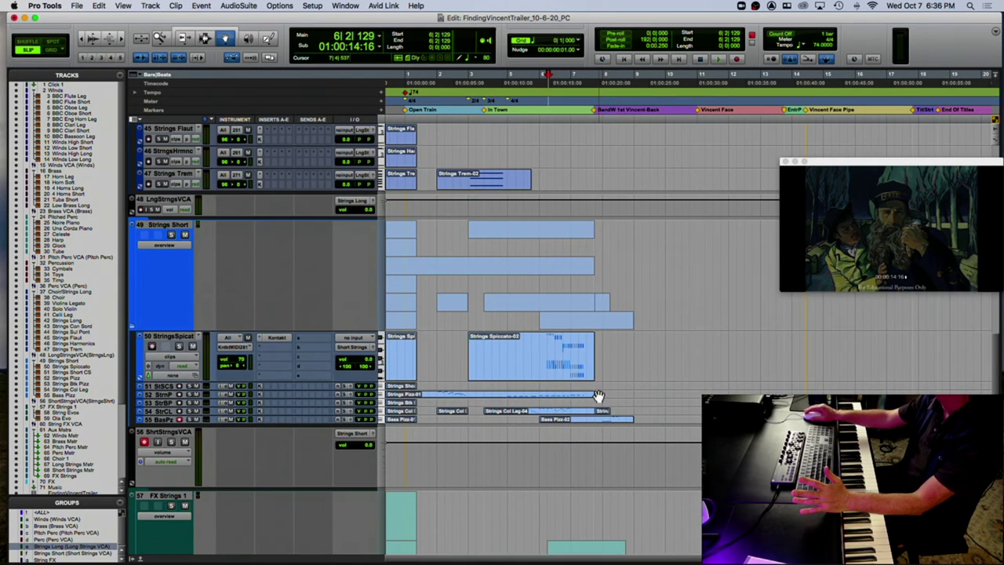
click(620, 420)
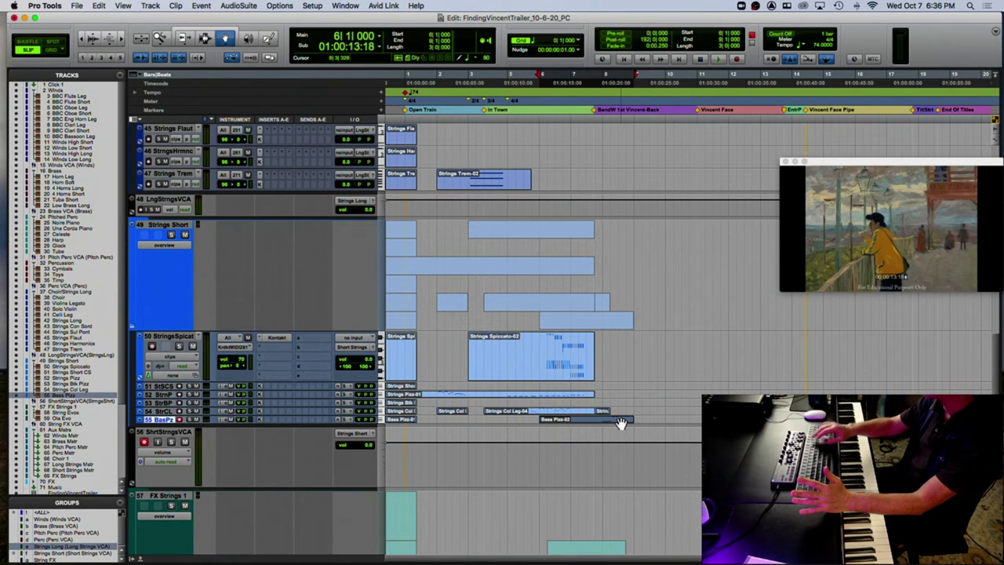
key(Delete)
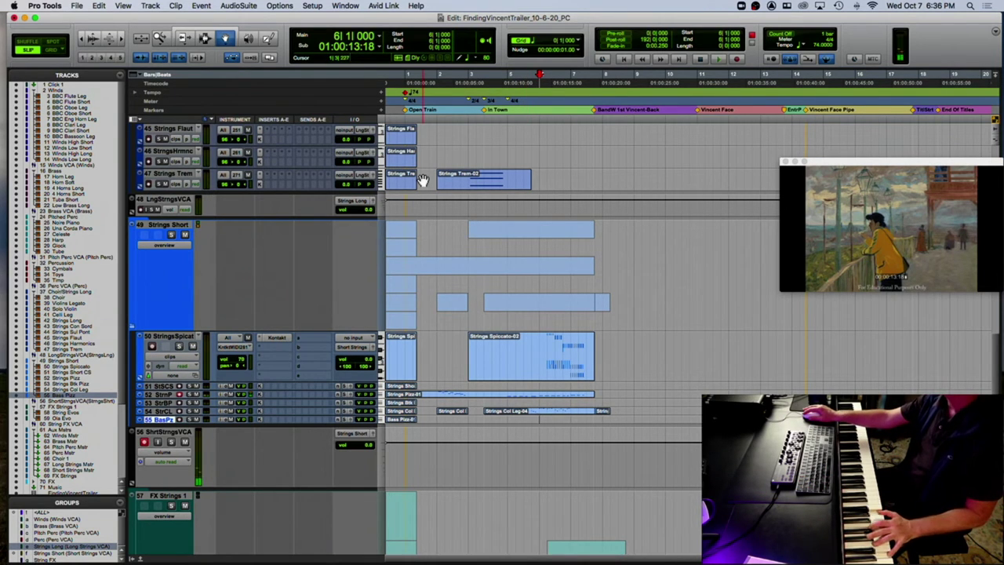
Record a plucked part on the Strings Pizz track from 6|1|517 through the black-and-white section to bar 11.
click(543, 102)
key(space)
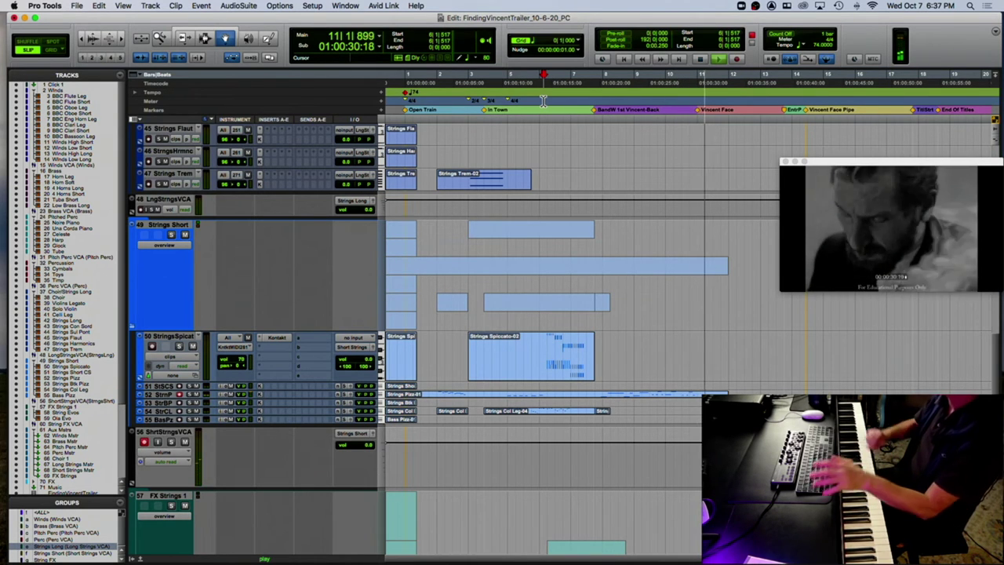
key(space)
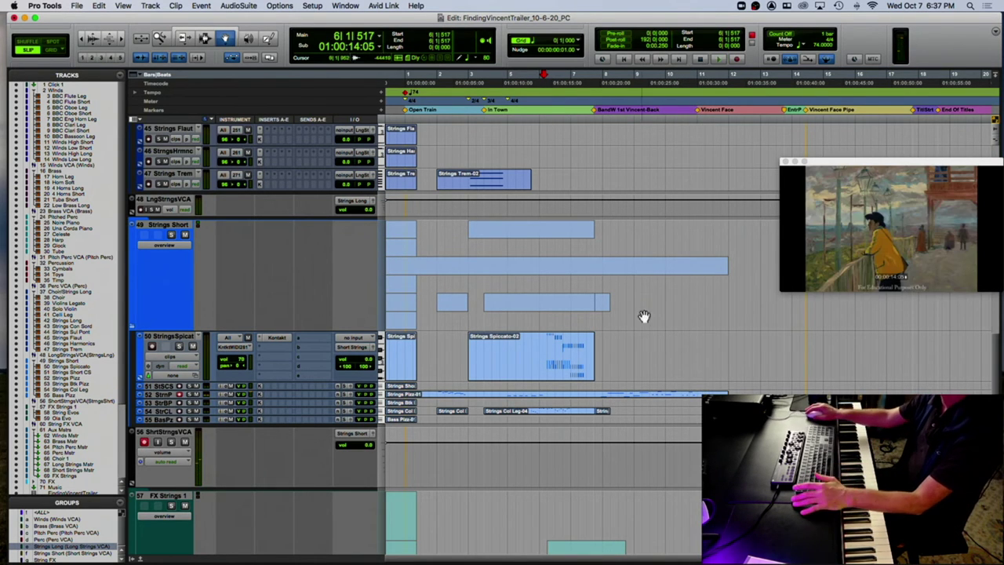
Open the Quantize settings for the extended Strings Pizz clip and close them.
click(629, 401)
key(alt+0)
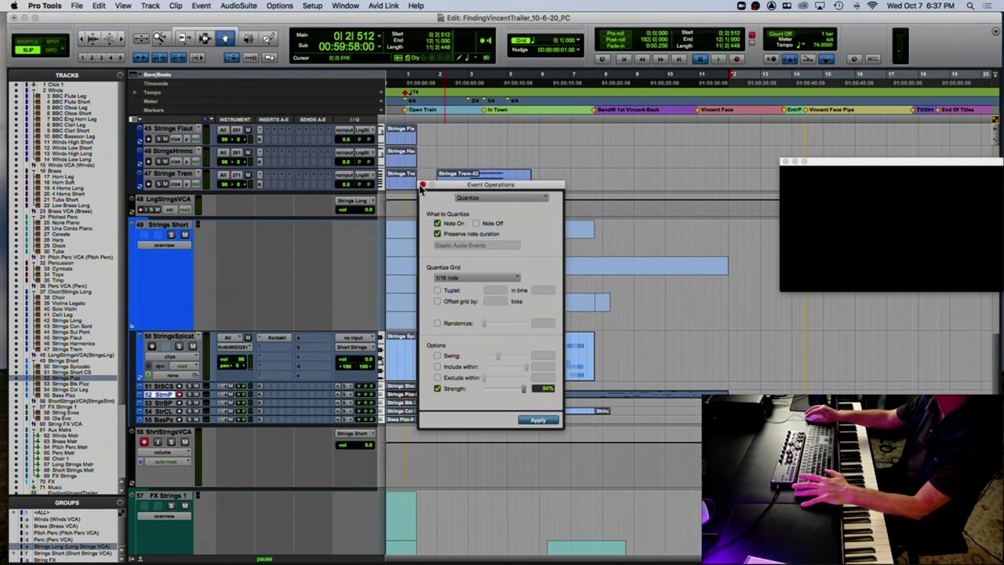
click(421, 185)
Solo the Strings Pizz track and play back its new part from 7|3|671.
click(594, 110)
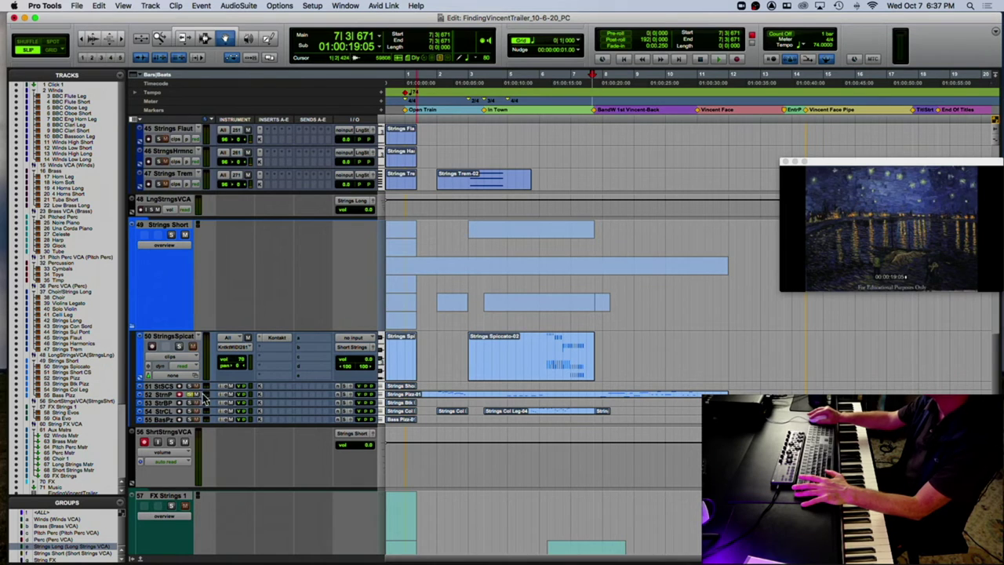
key(super+bracketright)
key(super+bracketright)
key(space)
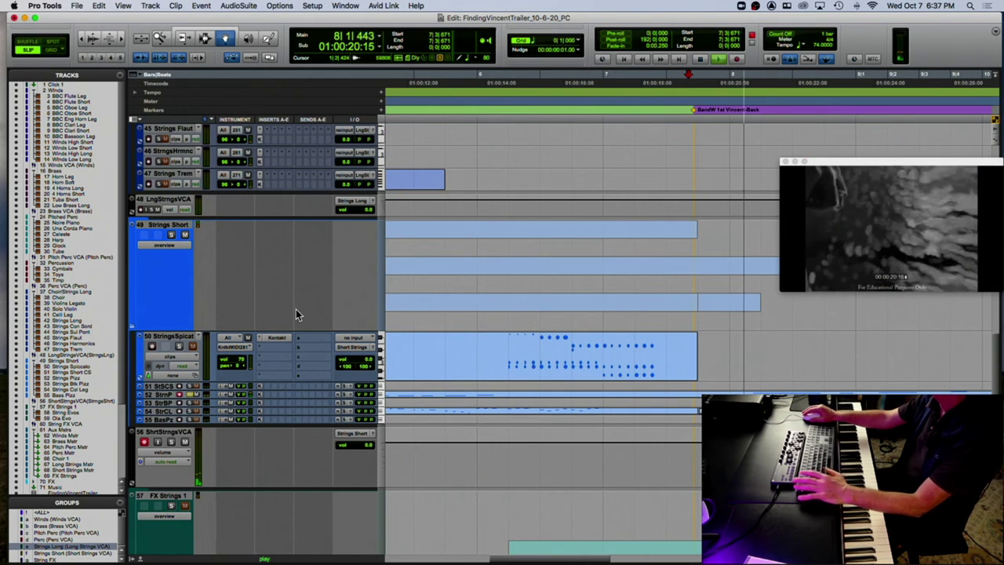
key(super+bracketleft)
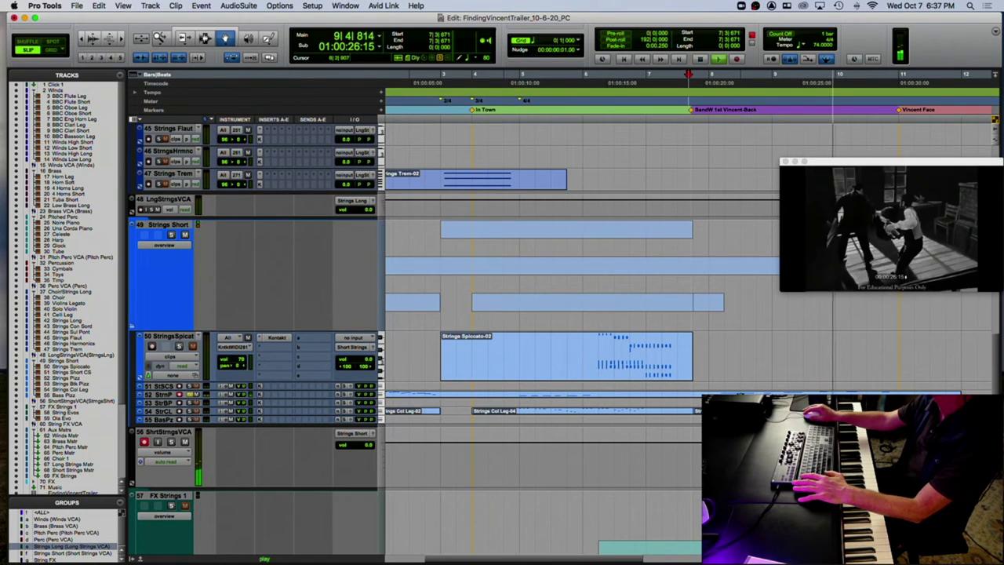
Open the Strings Pizz clip in the MIDI editor and play its notes around bar 8 from 7|4|490.
double_click(740, 394)
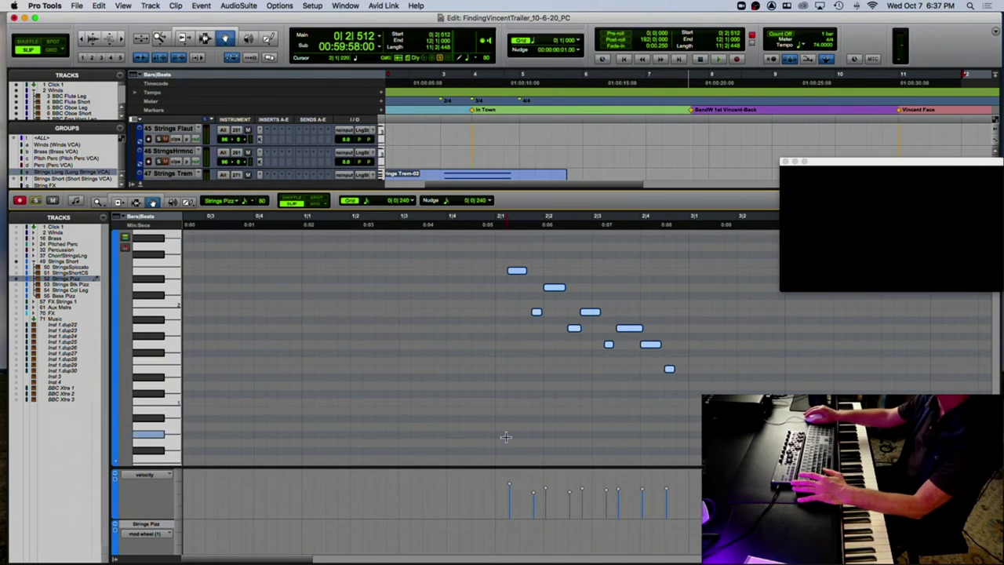
scroll(556, 290, right, 15)
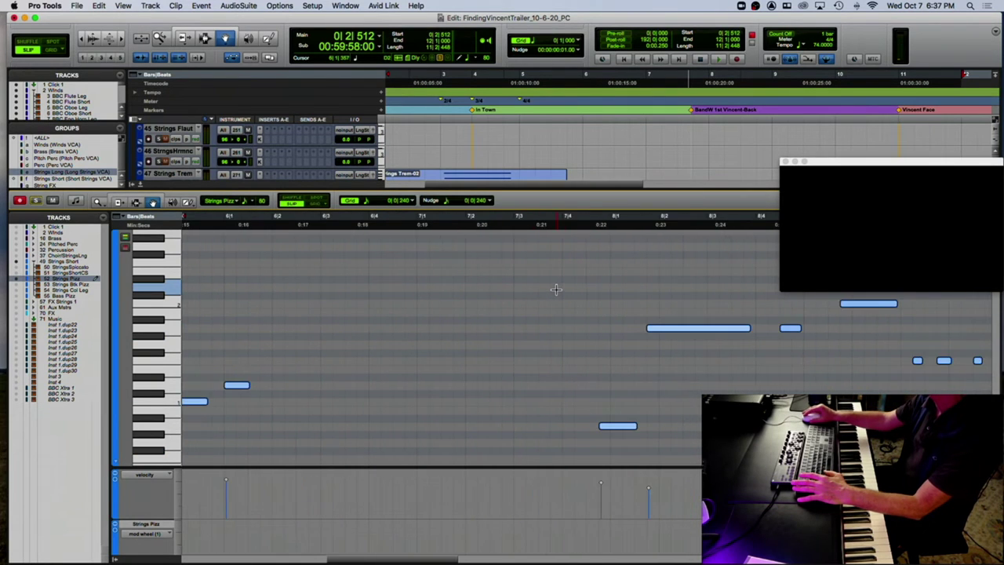
click(477, 498)
drag(441, 476, 500, 496)
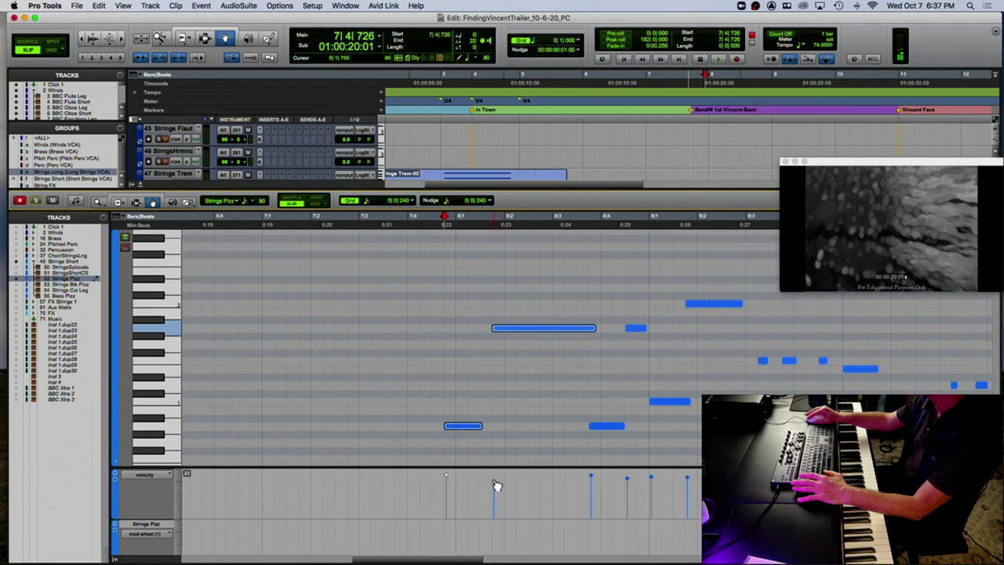
click(431, 226)
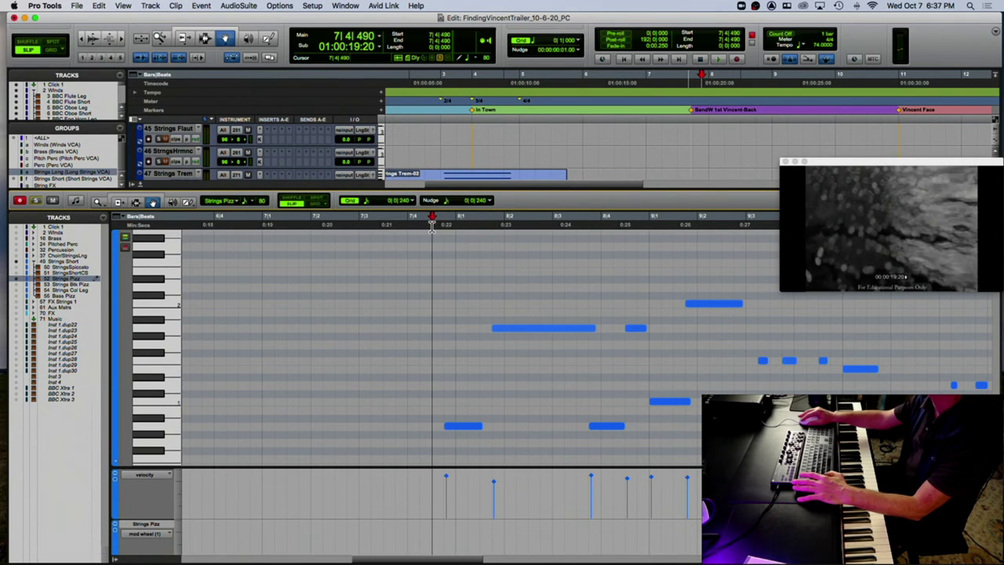
key(space)
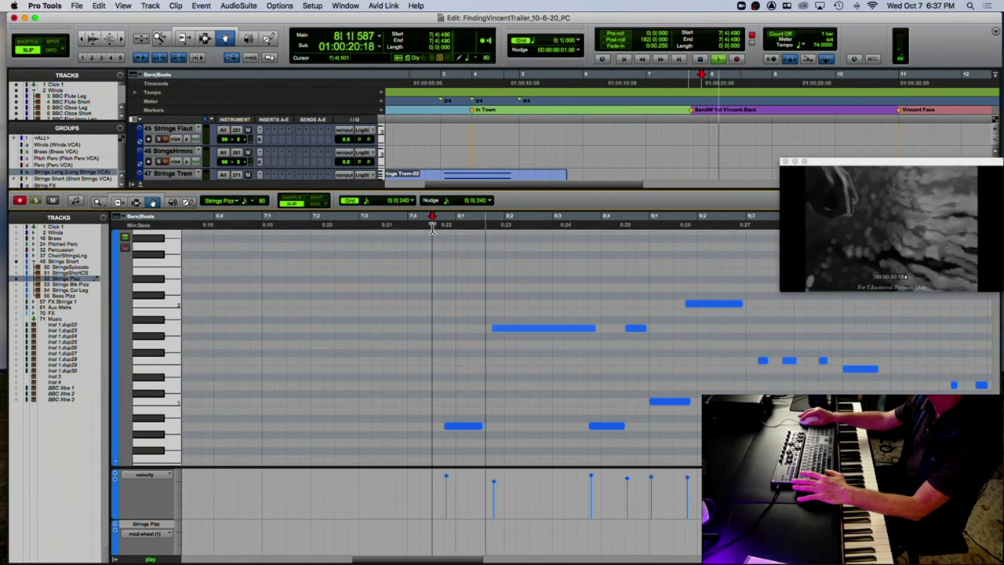
key(space)
Move the first low Strings Pizz note before bar 8 to start at 7|4|944, play it back and close the MIDI editor.
click(462, 432)
drag(466, 429, 475, 429)
key(space)
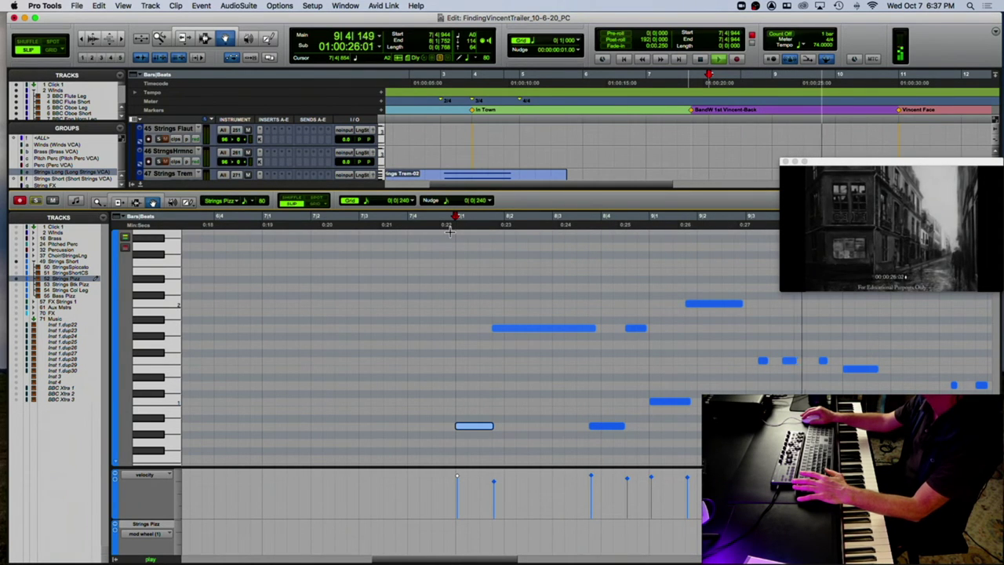
click(140, 186)
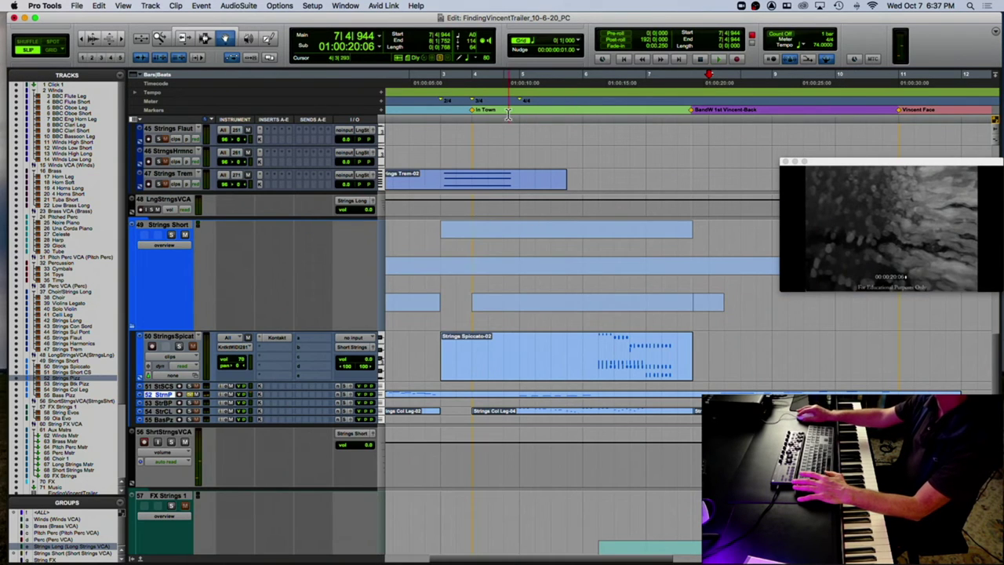
Play back the full arrangement from 4|3|643 through bar 11.
key(space)
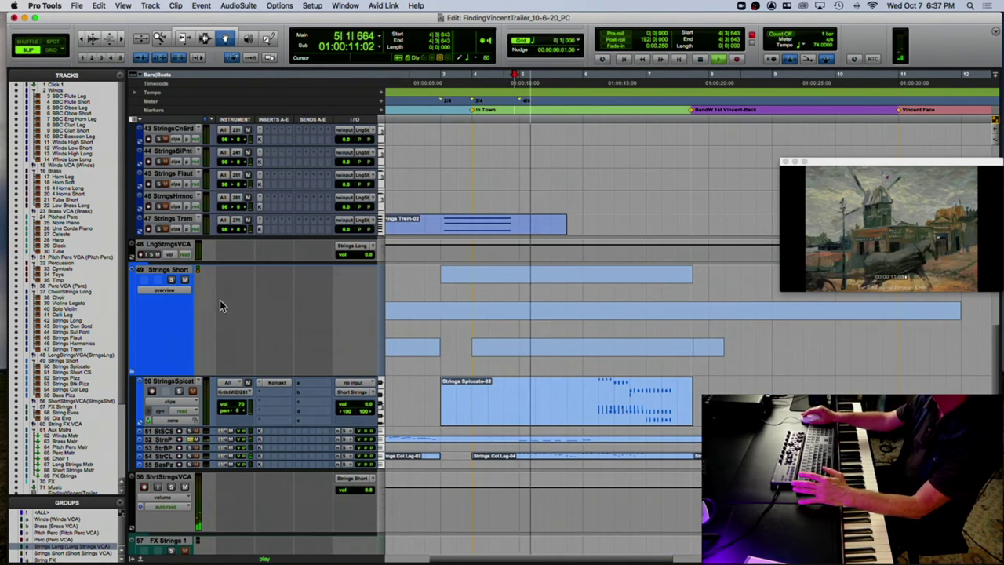
scroll(220, 300, up, 5)
scroll(221, 300, up, 2)
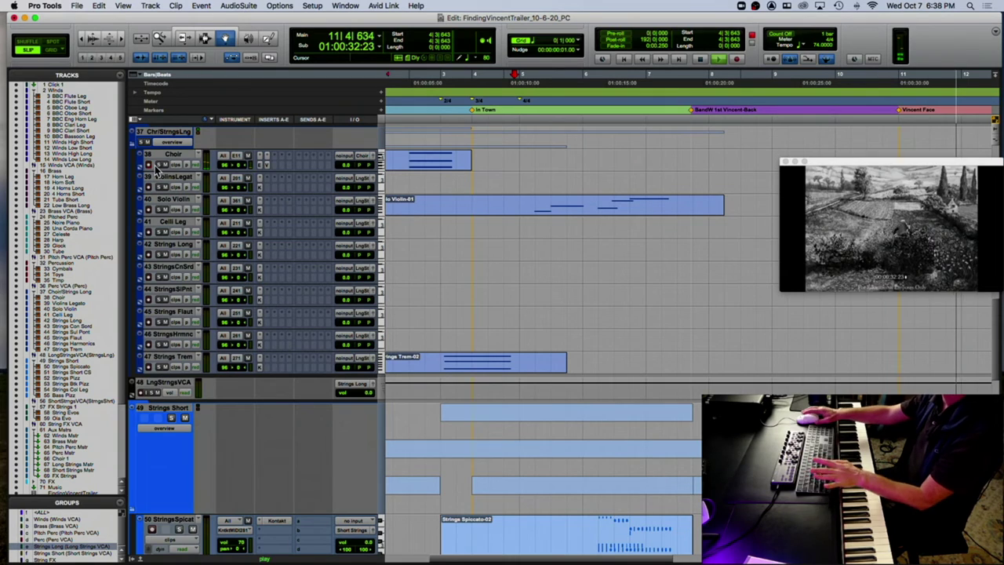
key(space)
Record-arm the Choir track and play back briefly from 6|4|848.
scroll(405, 248, down, 4)
scroll(406, 248, down, 2)
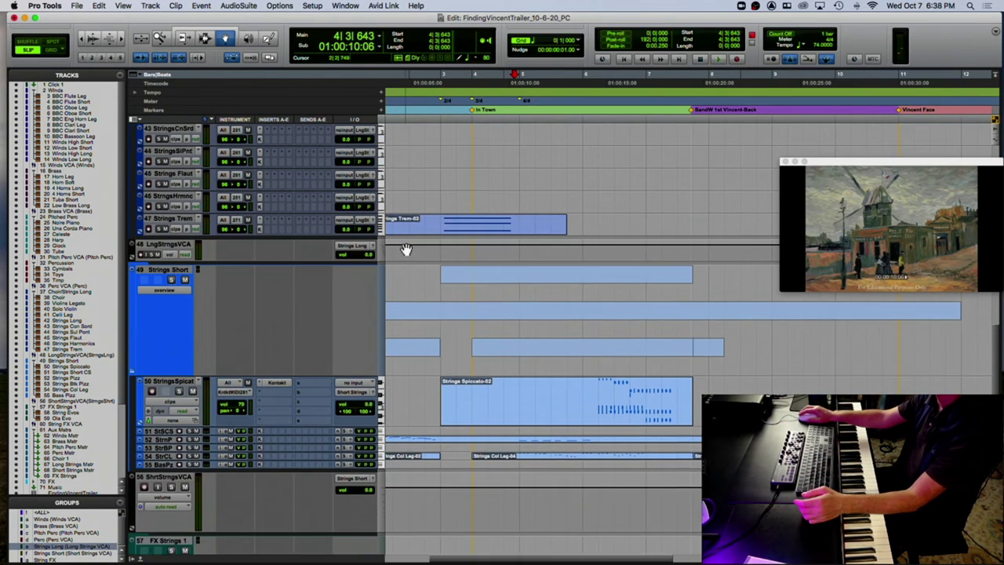
scroll(496, 245, up, 8)
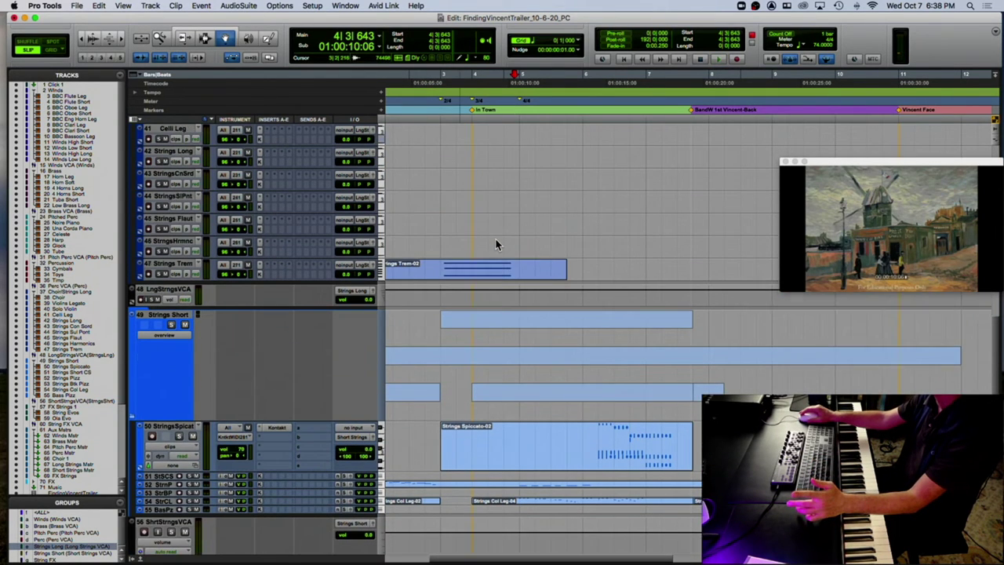
scroll(496, 245, up, 1)
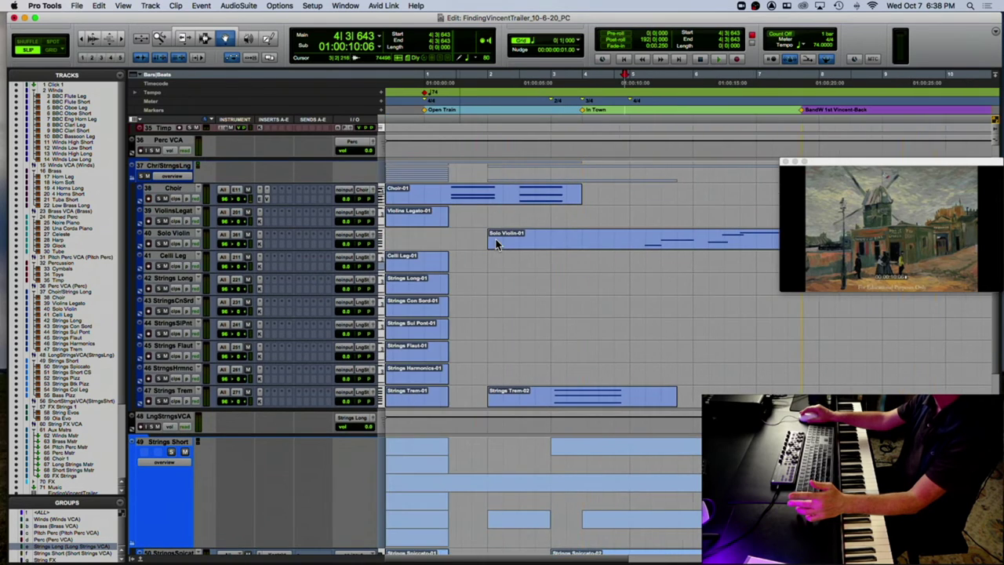
scroll(496, 245, right, 2)
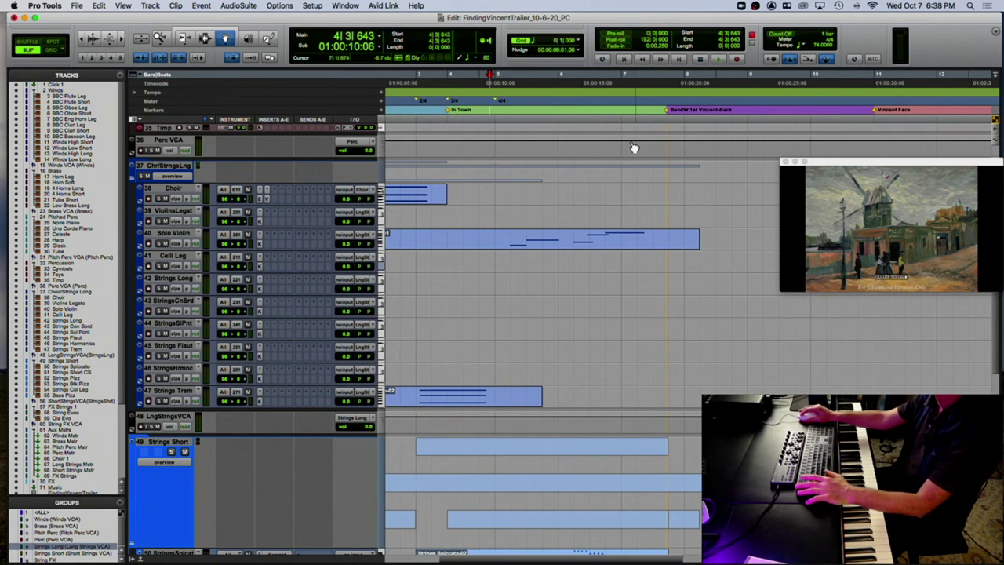
click(619, 102)
key(space)
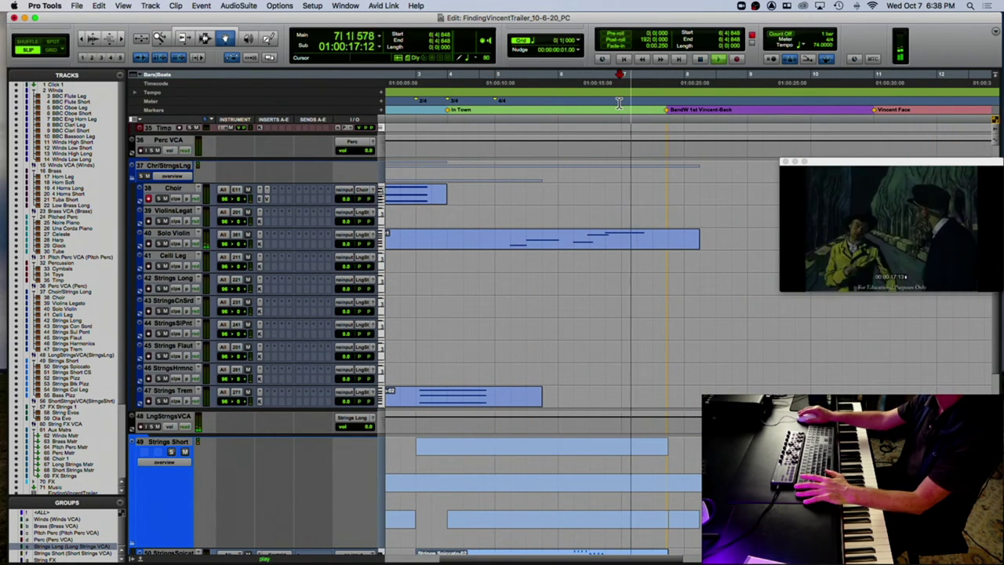
key(space)
Record a sustained choir chord on the Choir track, starting from 6|2|224 and running past bar 8.
click(577, 106)
key(super+space)
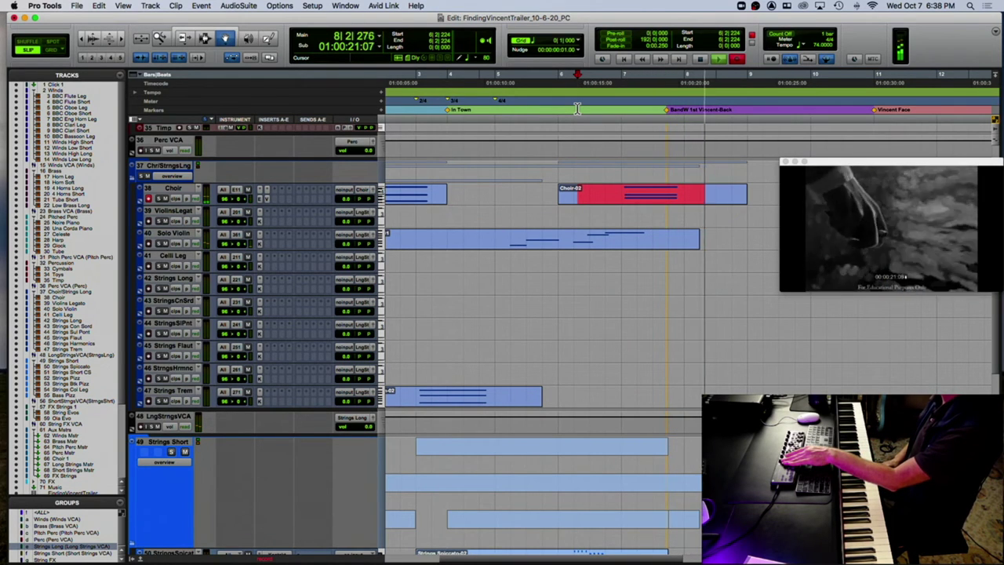
key(space)
Move the Choir-02 clip earlier to start at 5|4|070 and play it back across the black-and-white marker.
key(space)
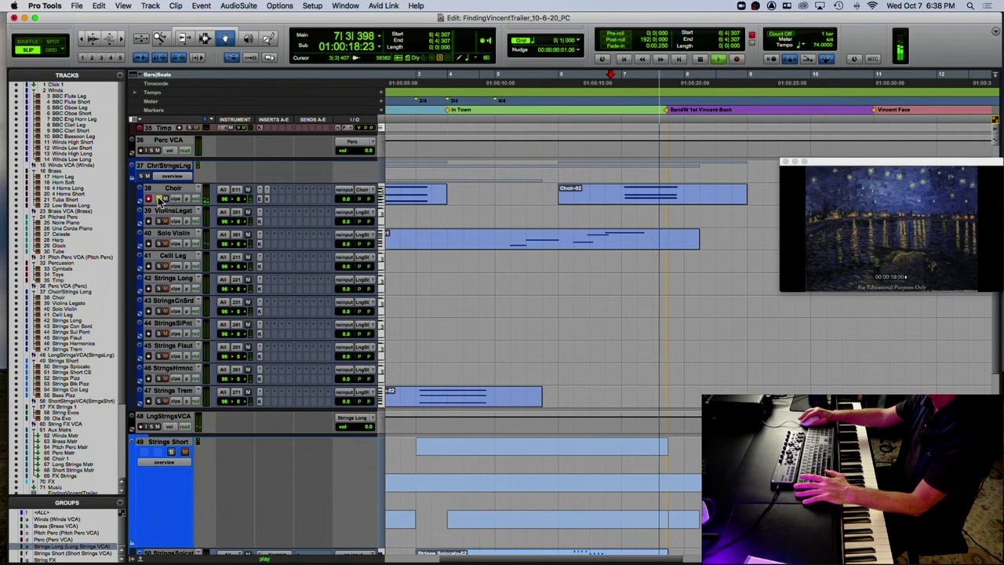
drag(648, 202, 631, 202)
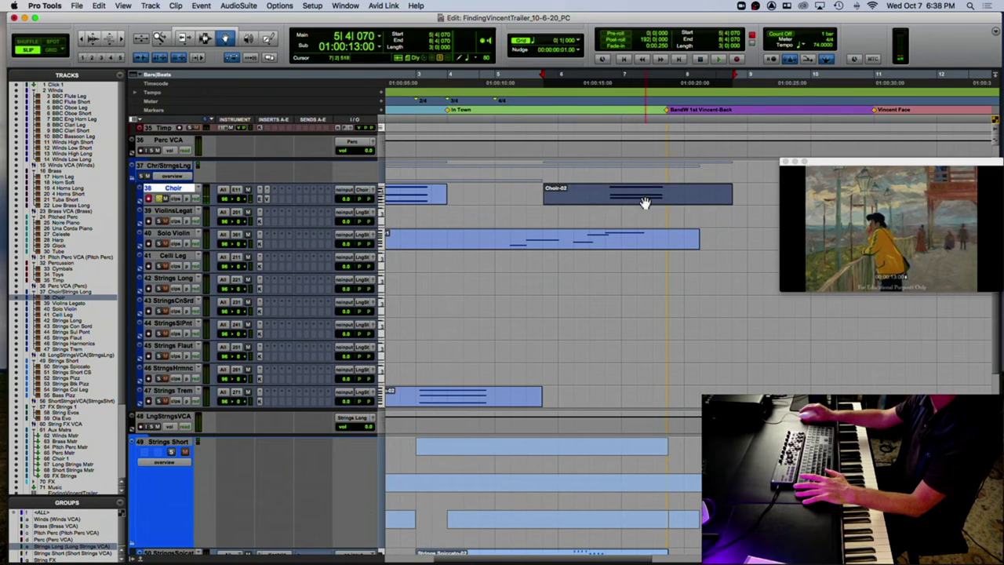
click(608, 106)
key(space)
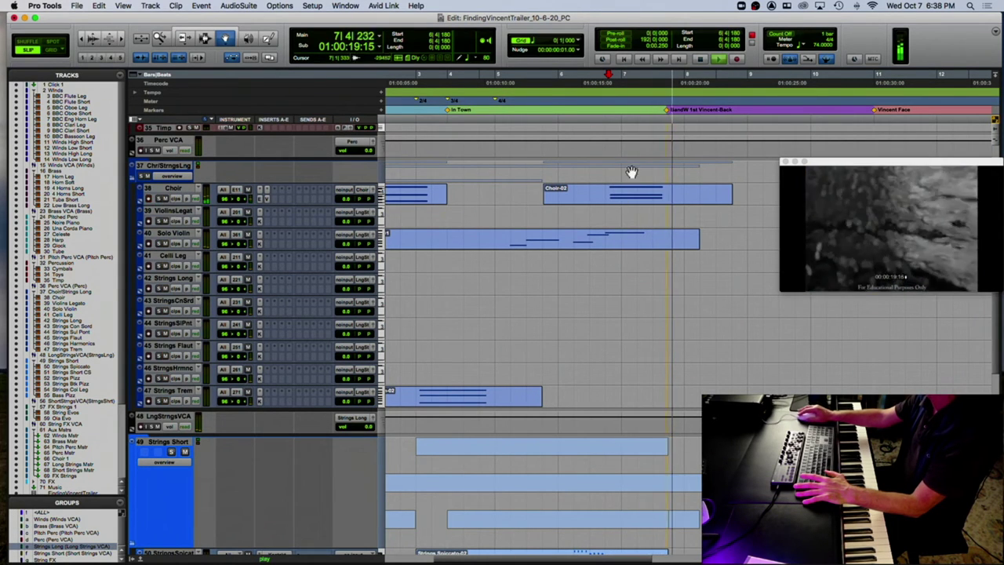
key(space)
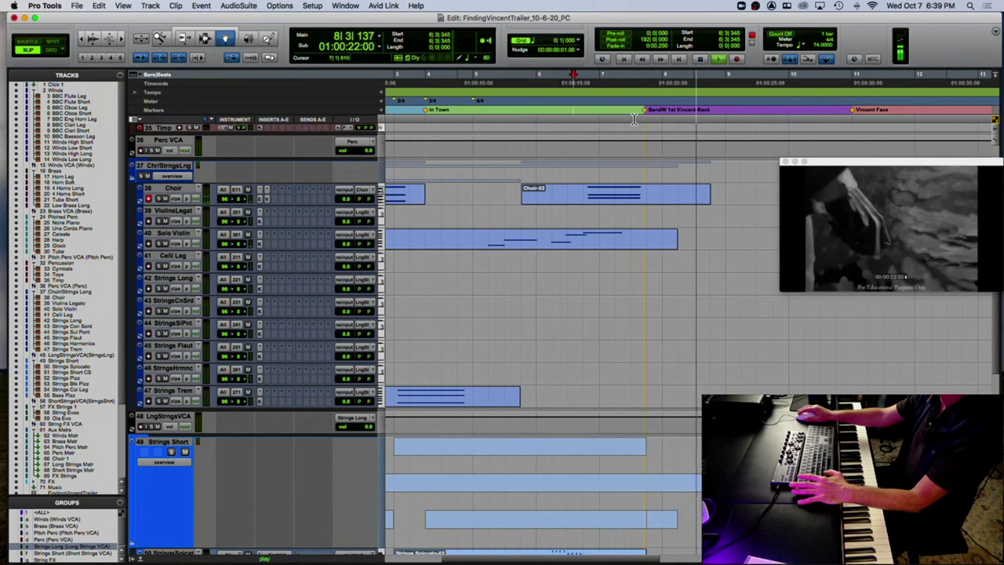
key(space)
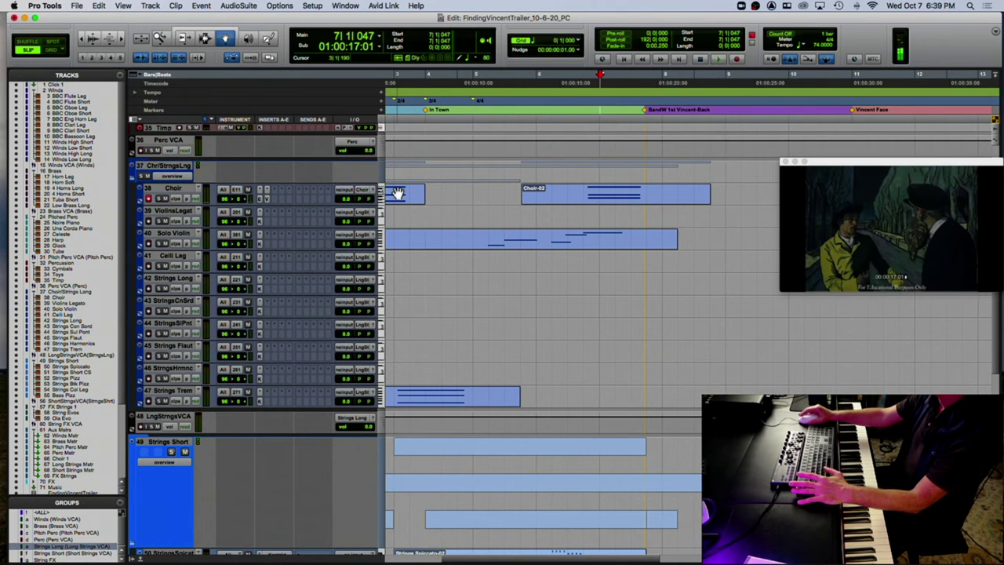
Record-arm the Cymbals track and record a sustained cymbal part from 6|1|199 across the black-and-white marker.
scroll(401, 193, down, 8)
scroll(404, 193, down, 10)
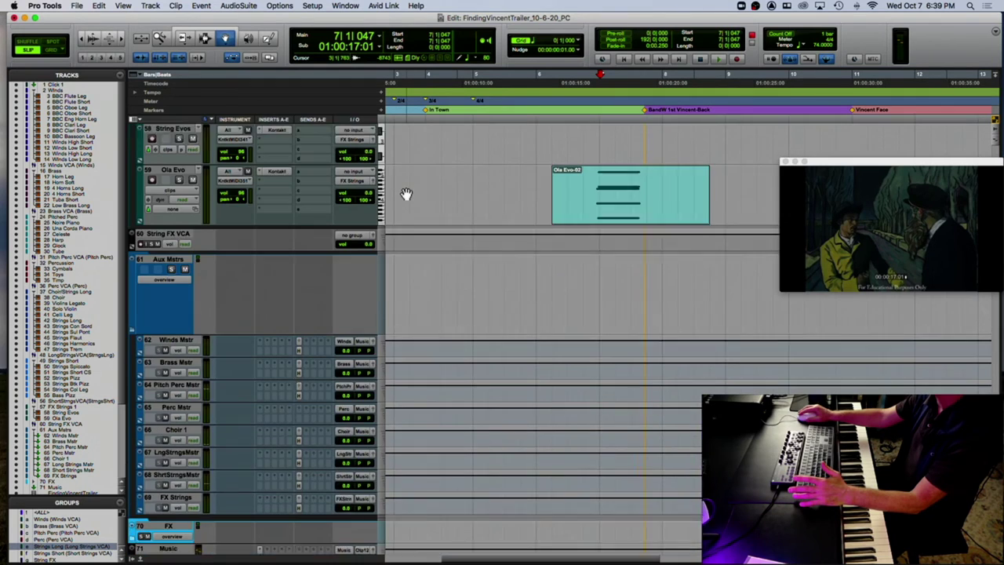
scroll(405, 195, up, 4)
scroll(405, 195, up, 10)
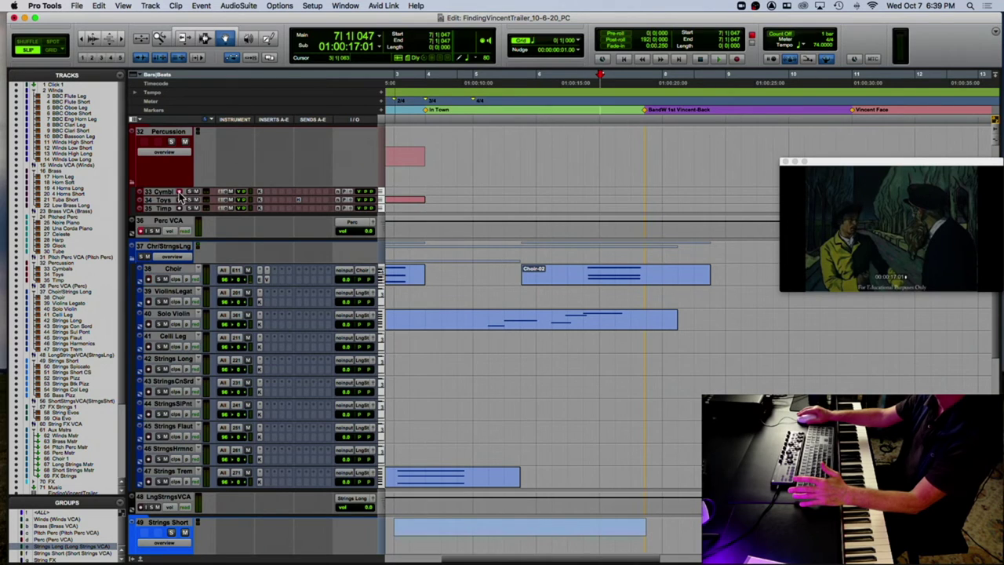
drag(584, 108, 515, 110)
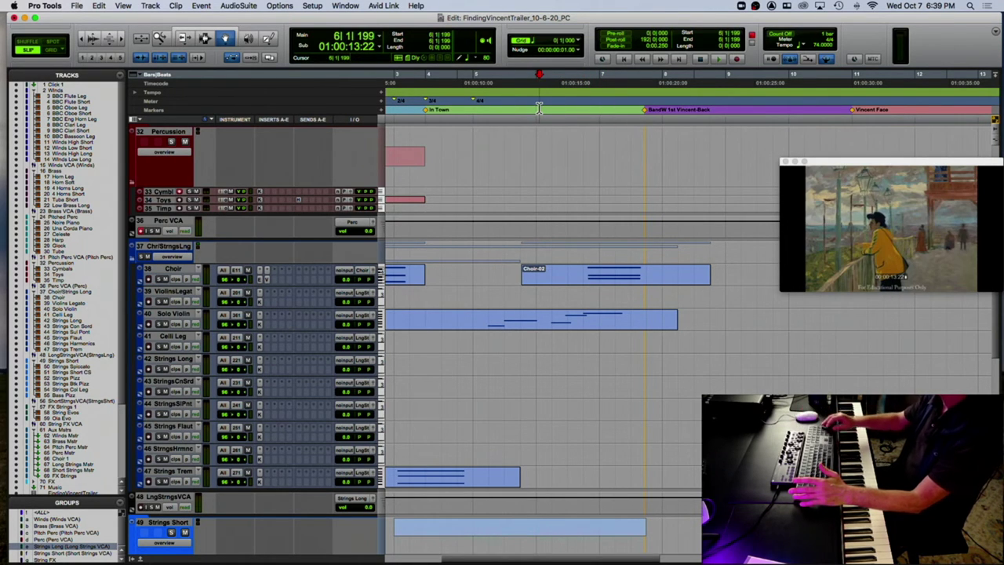
key(space)
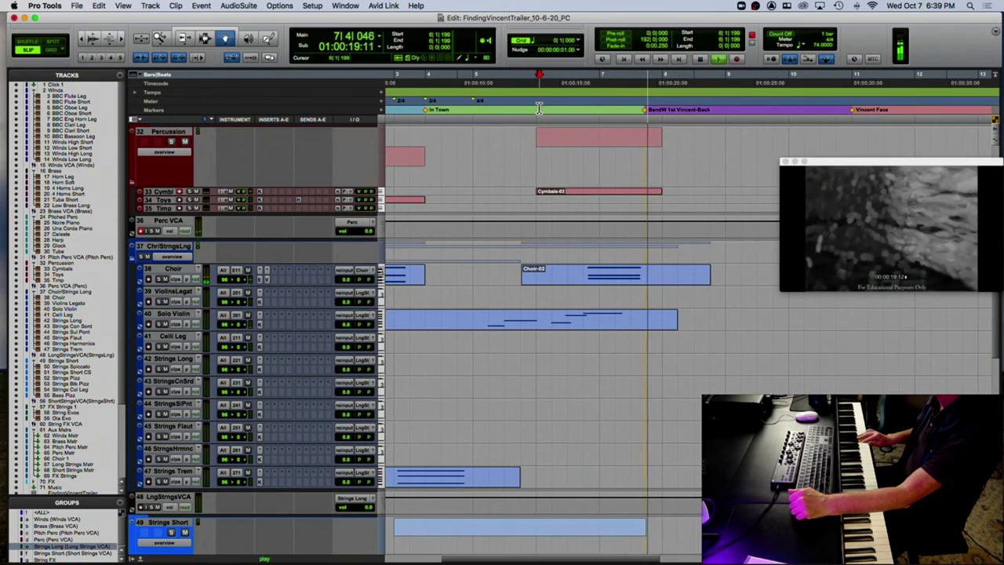
key(space)
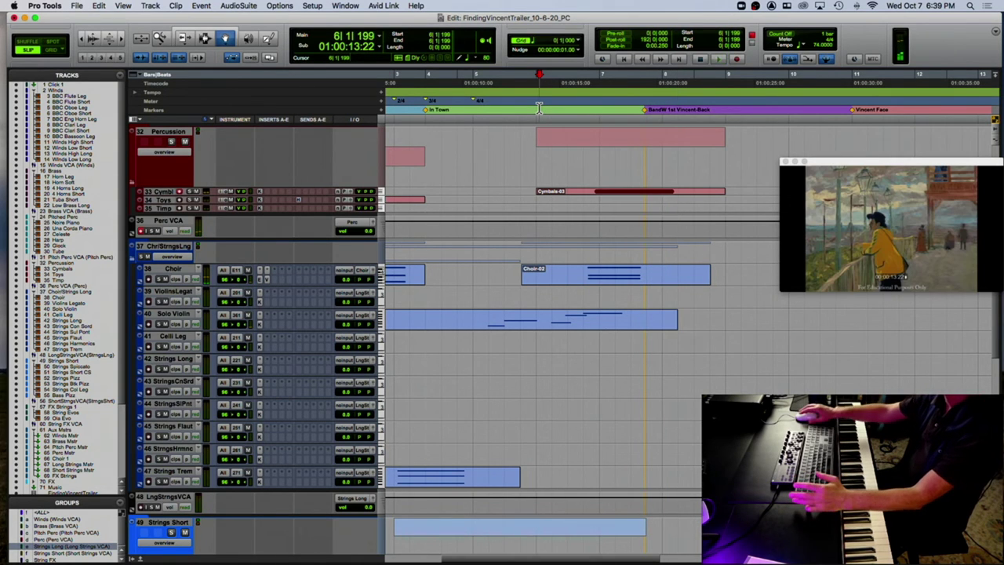
Move the Cymbals-03 clip later to start at 6|2|153, auditioning its placement against the picture.
click(632, 195)
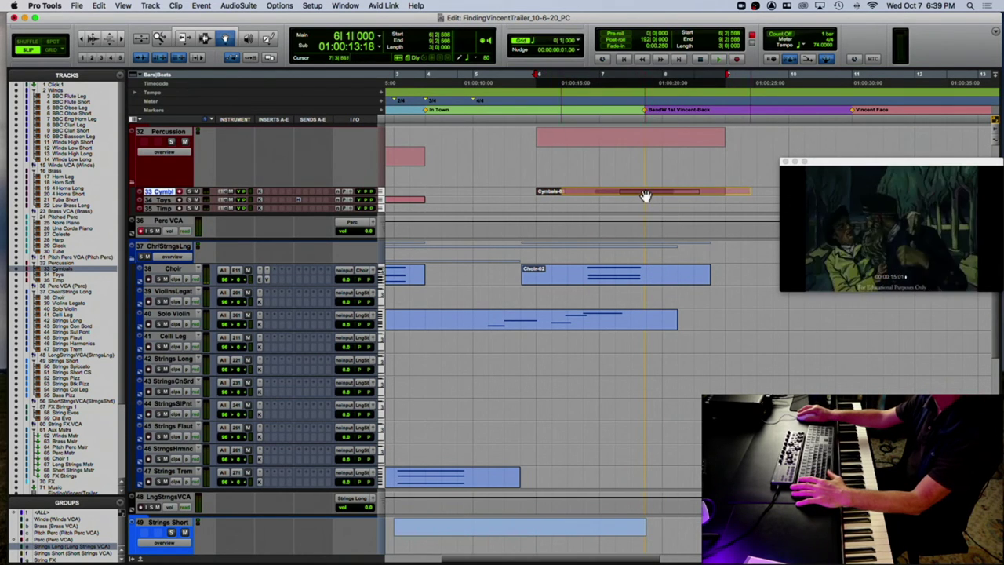
drag(645, 197, 645, 196)
click(620, 93)
key(space)
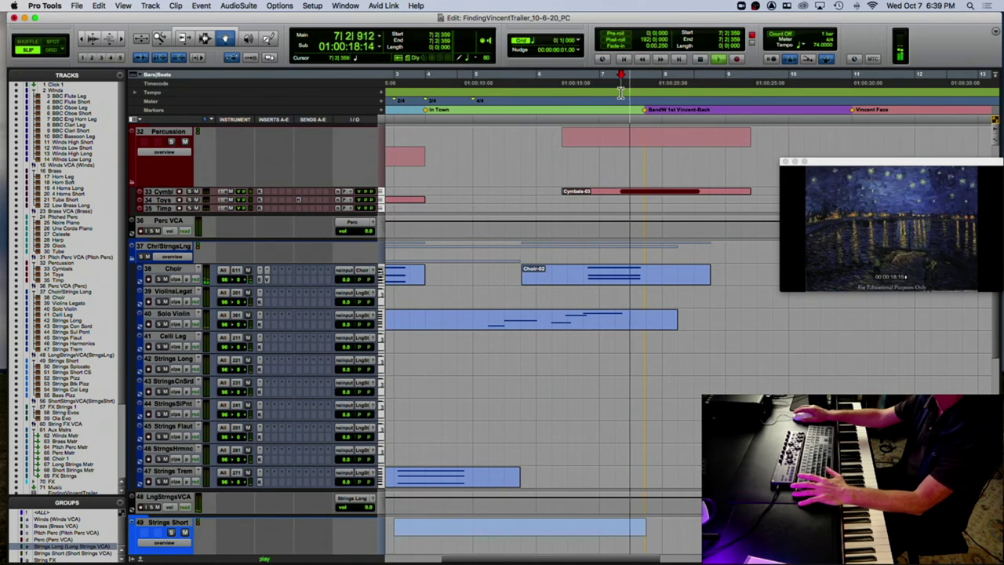
click(628, 194)
drag(627, 194, 621, 195)
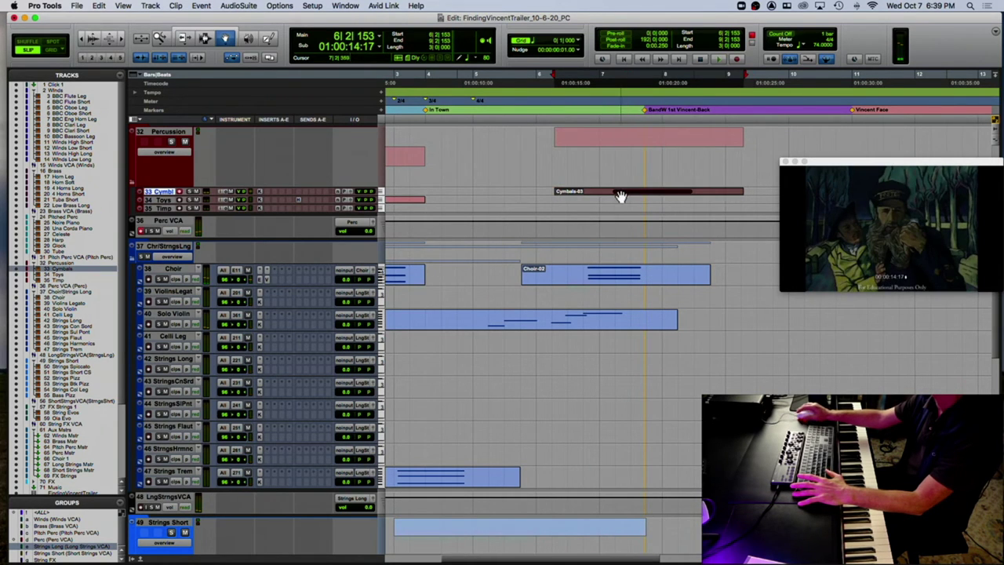
Play back the repositioned cymbals with the arrangement from several points between 6|1|040 and 7|4|887.
click(607, 104)
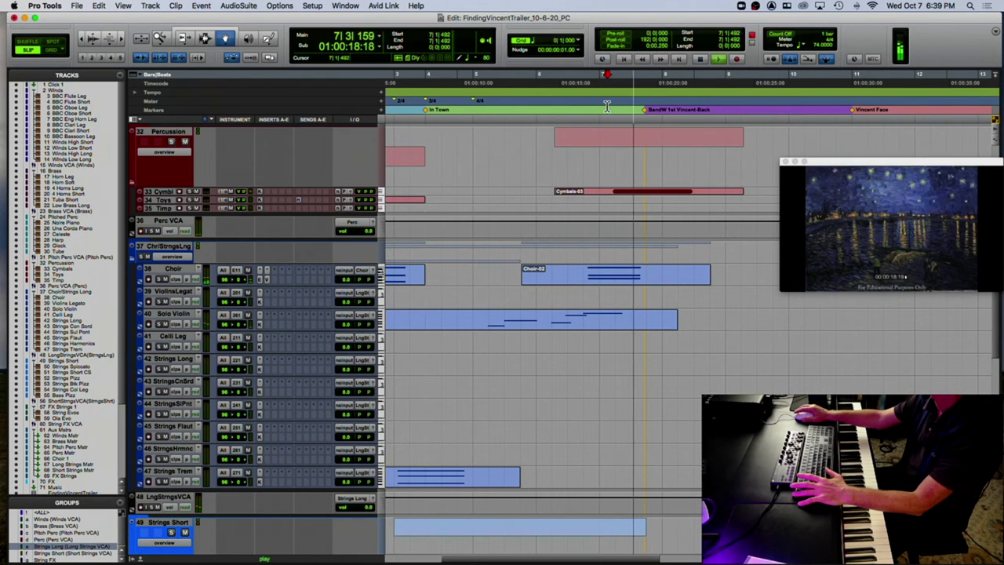
click(537, 112)
key(space)
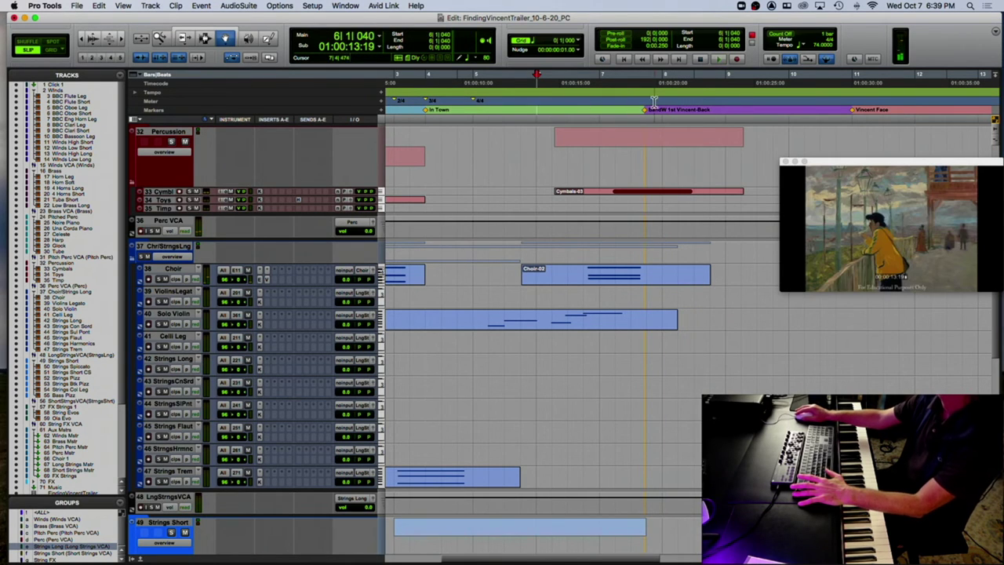
click(662, 106)
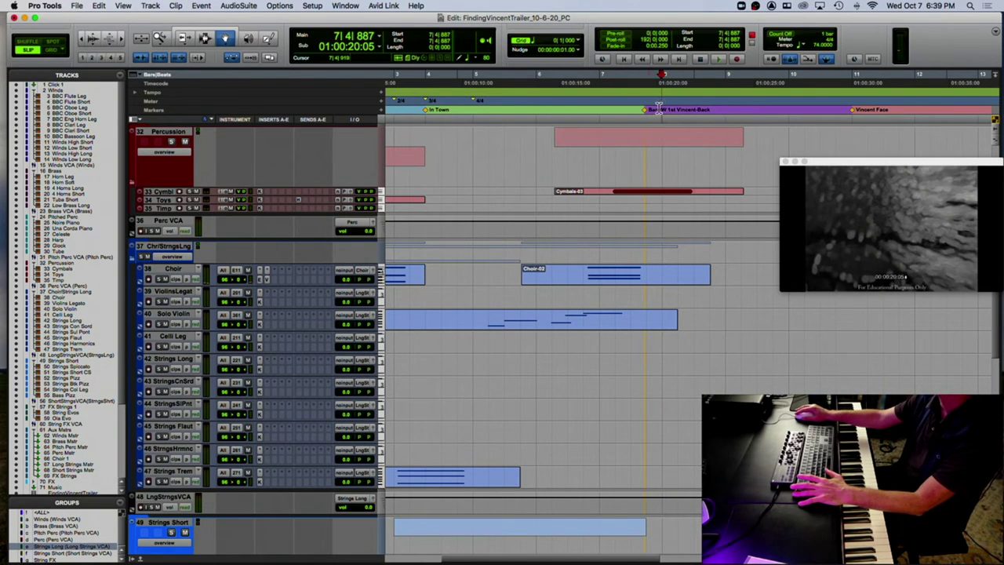
click(600, 114)
scroll(249, 213, down, 4)
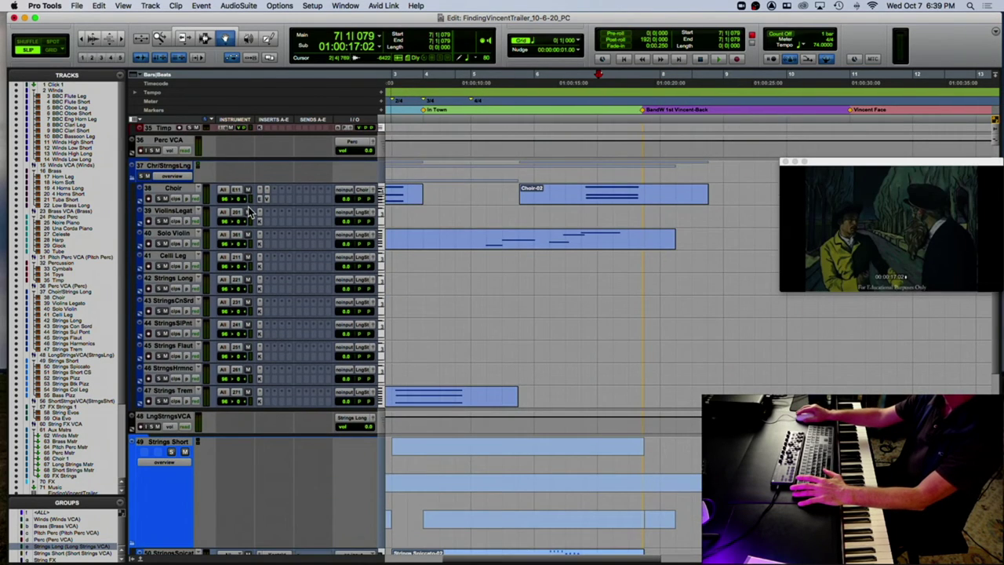
click(642, 100)
key(space)
key(space)
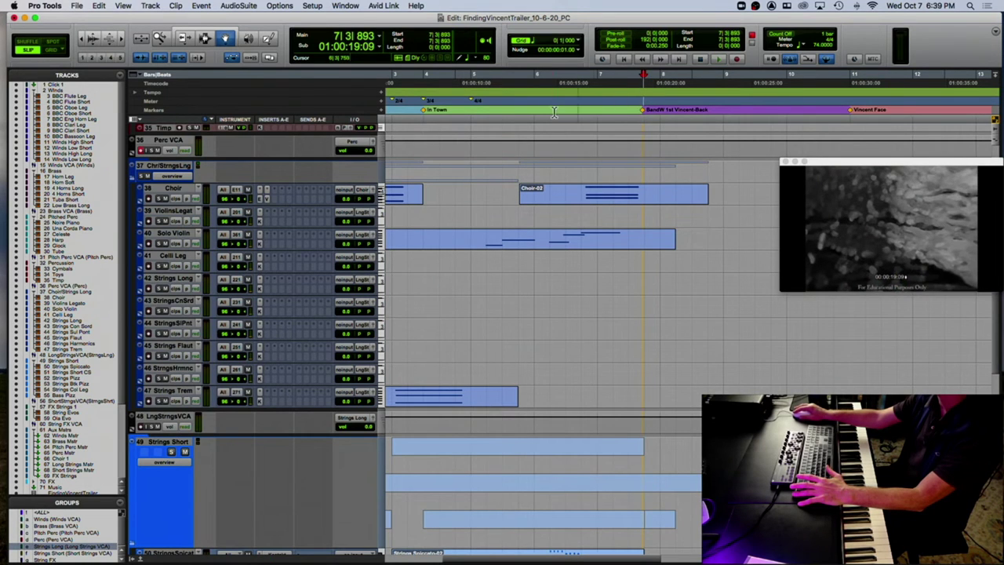
Record-arm the Tube track and add a stereo send to the Hall Long bus on it.
click(534, 113)
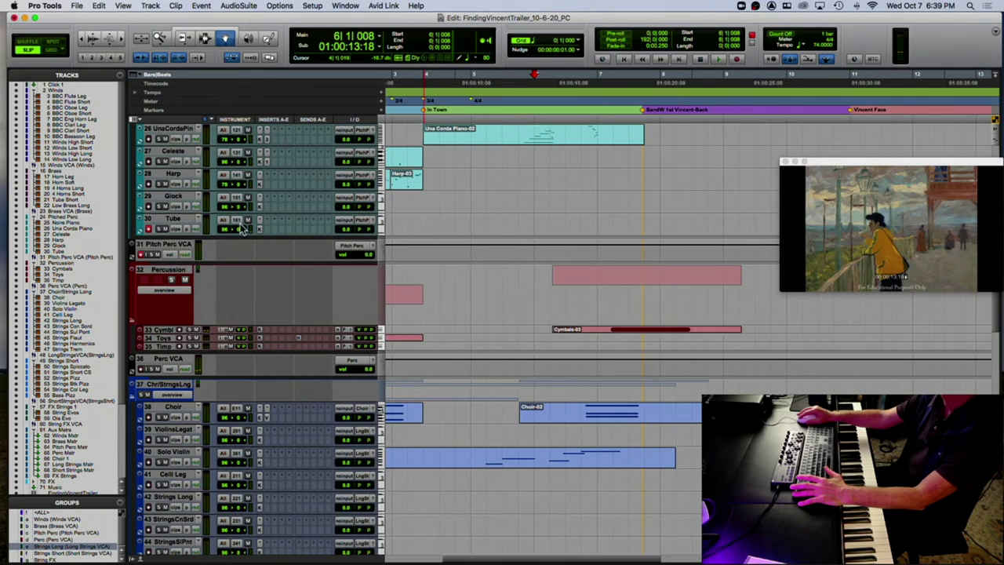
click(301, 228)
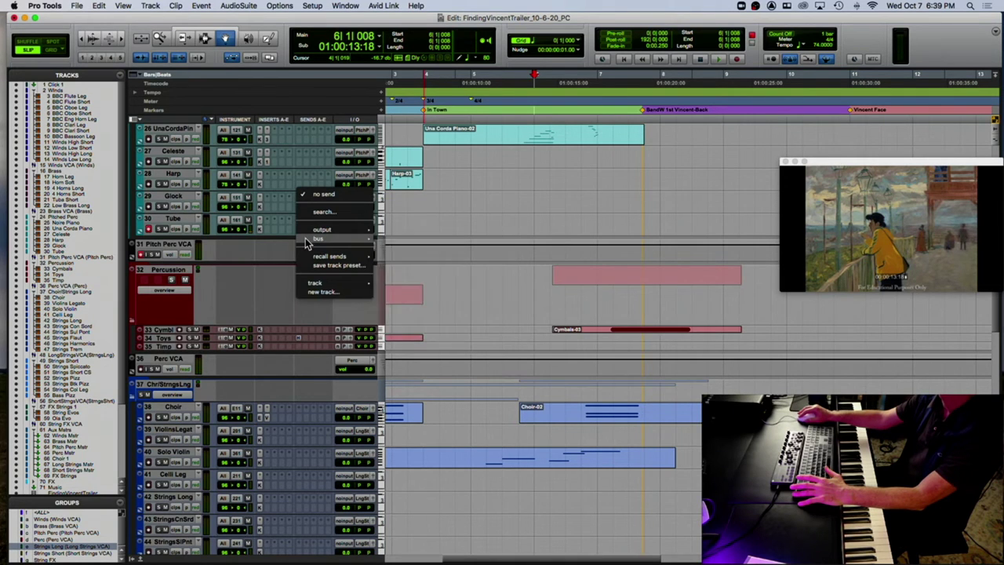
mouse_move(349, 243)
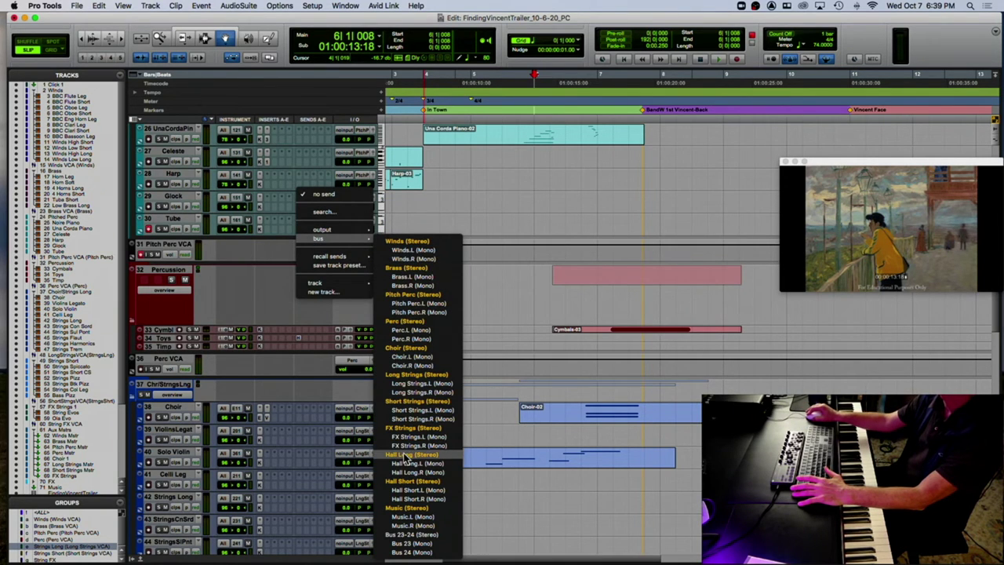
click(406, 455)
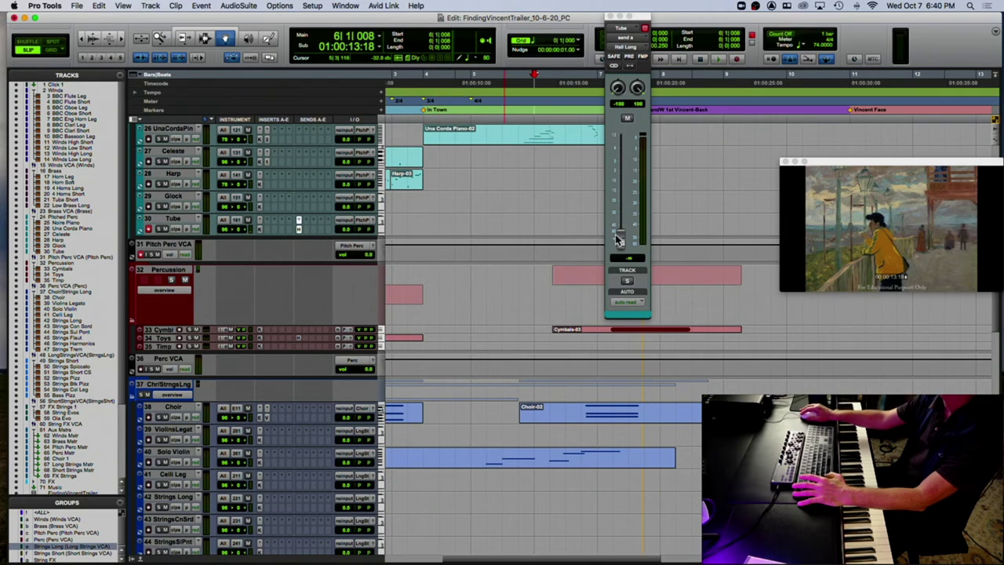
click(611, 17)
Record a single sustained low note on the Tube track from 6|1|008 into the black-and-white section.
key(super+space)
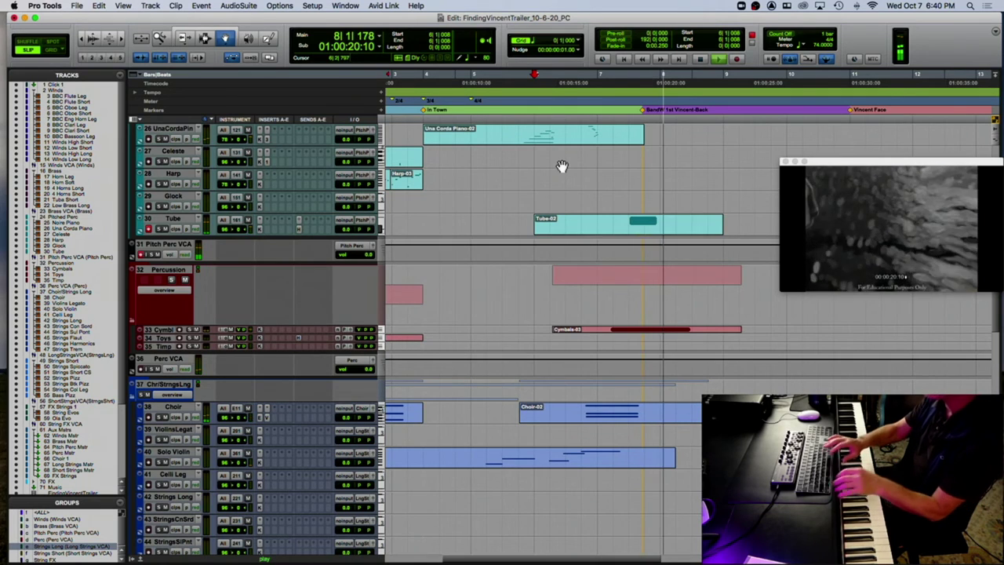
key(super+period)
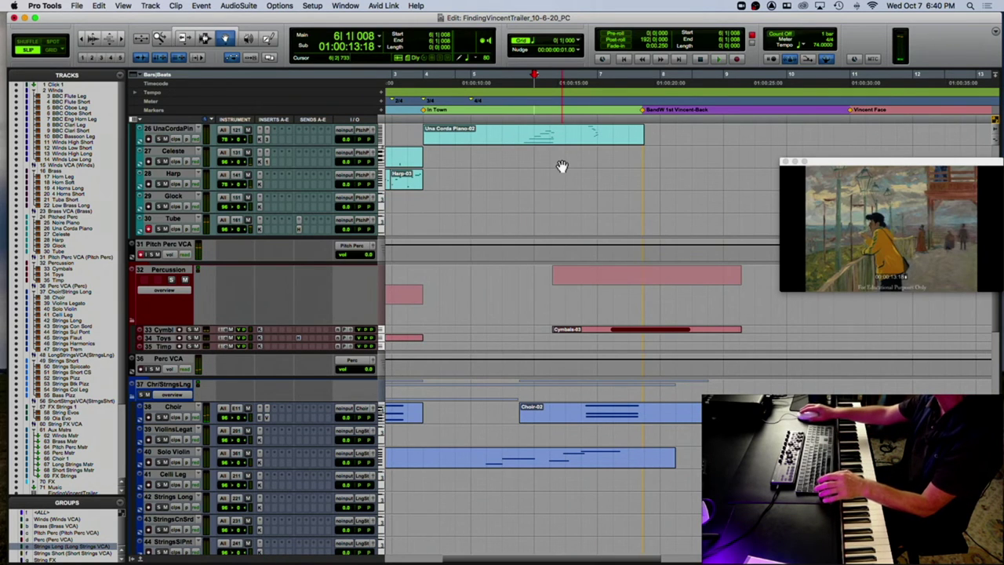
key(super+space)
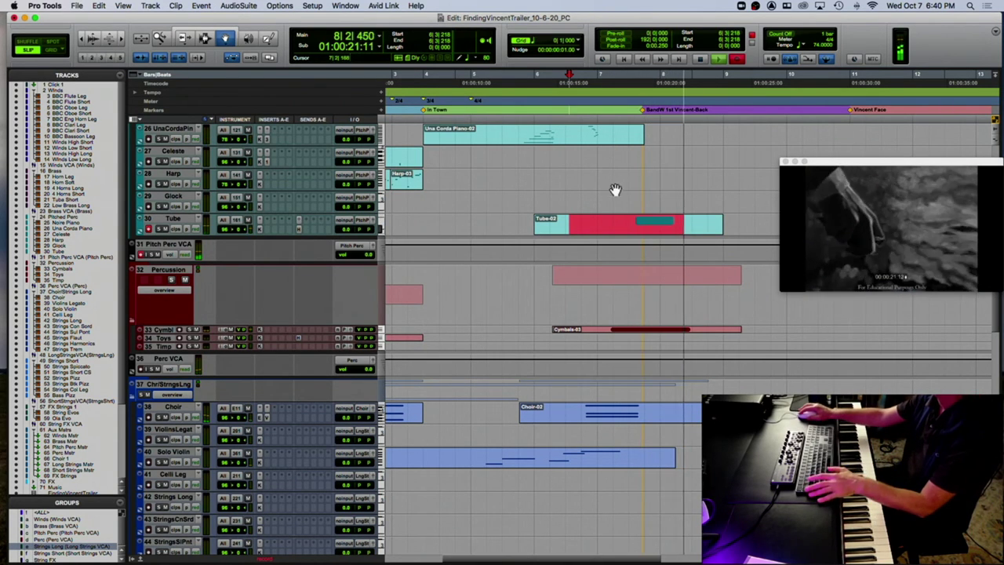
key(space)
Open the Tube-02 clip in the MIDI editor and shift its note to start at 7|3|813.
click(648, 232)
double_click(648, 232)
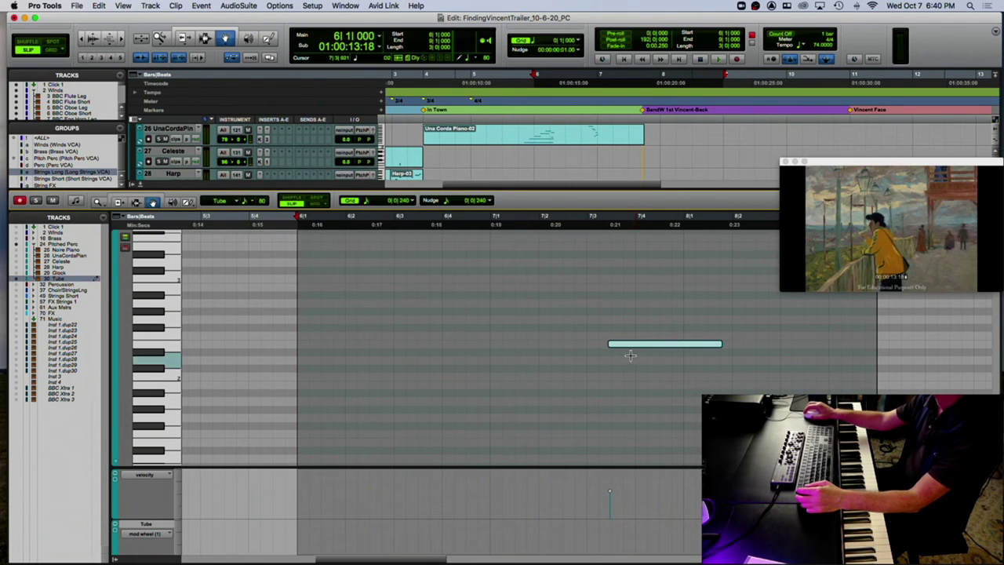
drag(619, 350, 625, 350)
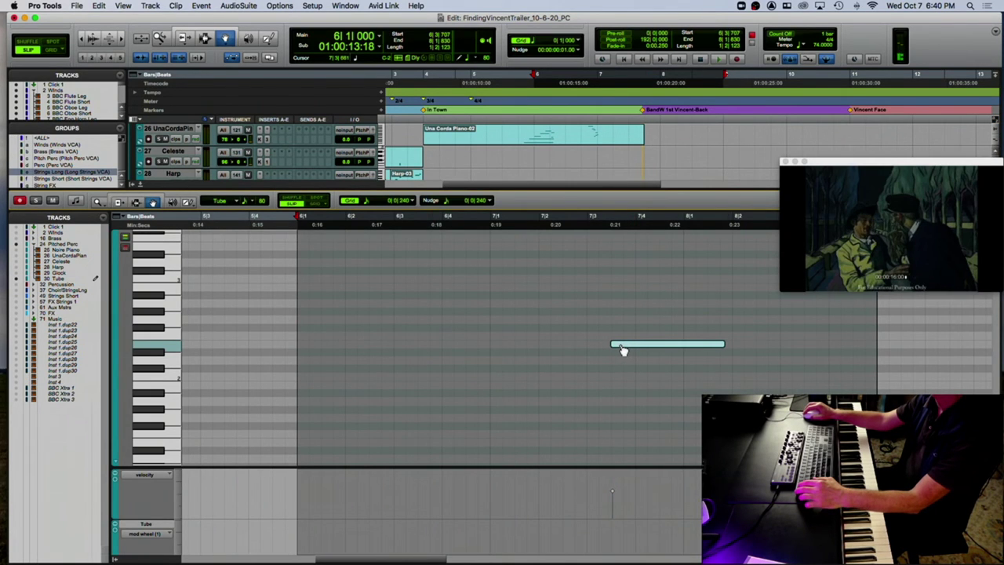
drag(639, 349, 668, 351)
click(575, 226)
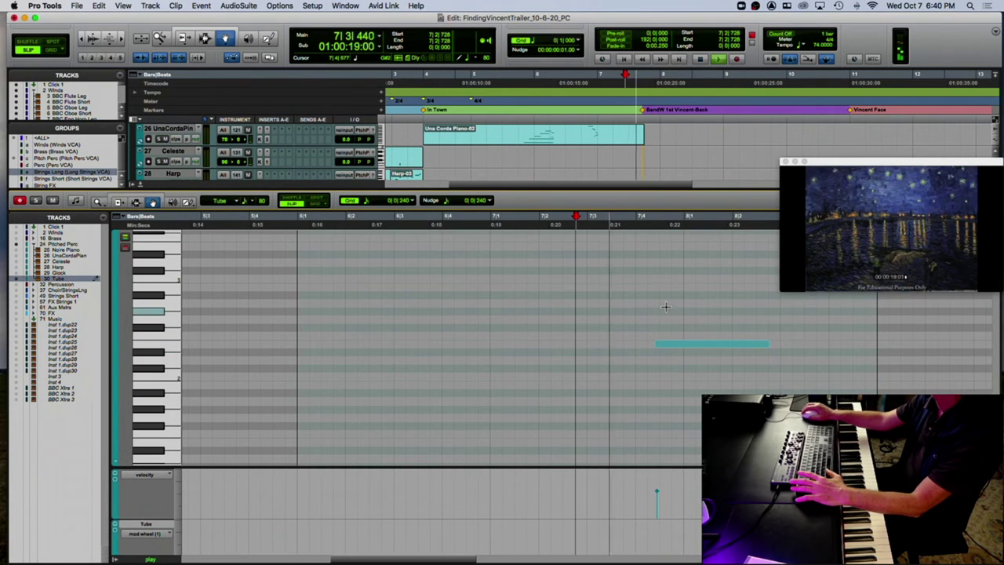
key(space)
drag(673, 349, 646, 350)
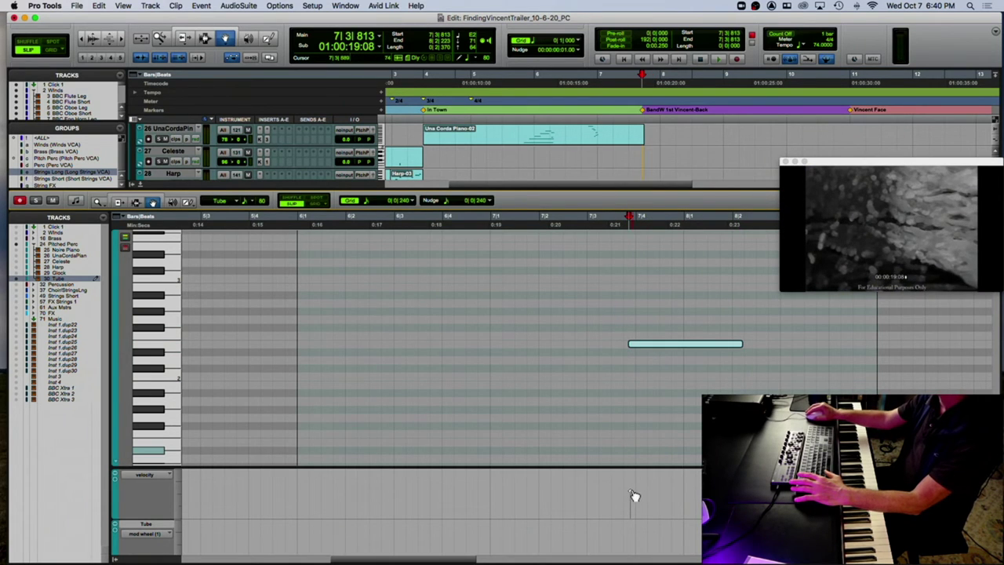
Lower the Tube note's velocity to 31 and try a reduced MIDI volume on the Tube track, playing back from 7|2|518.
drag(631, 507, 631, 506)
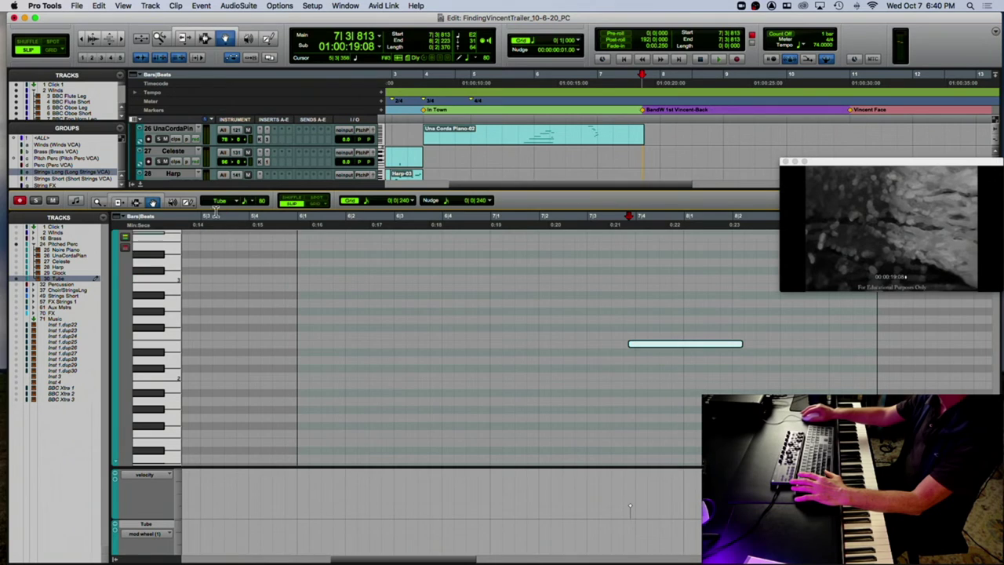
click(140, 186)
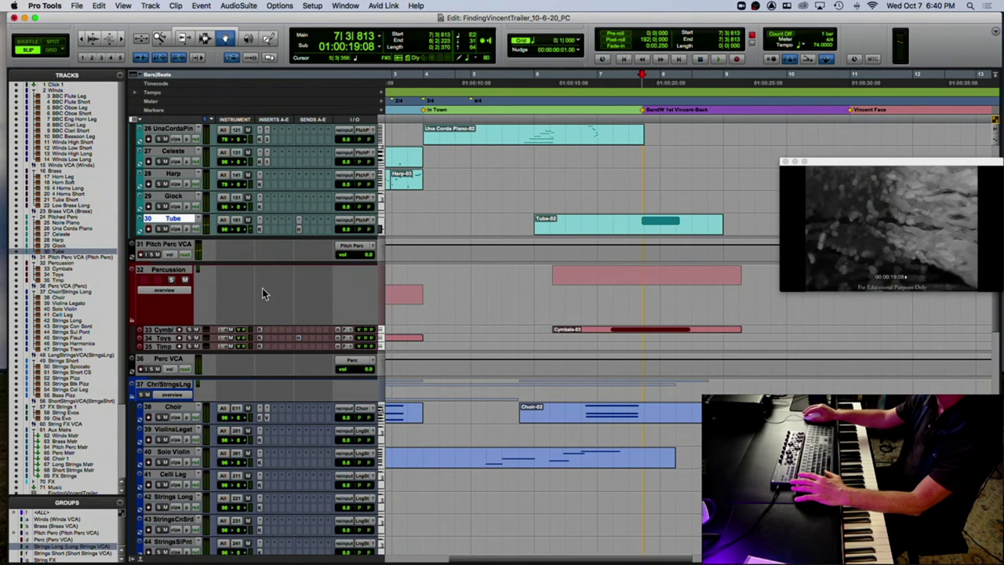
click(226, 227)
drag(225, 238, 225, 237)
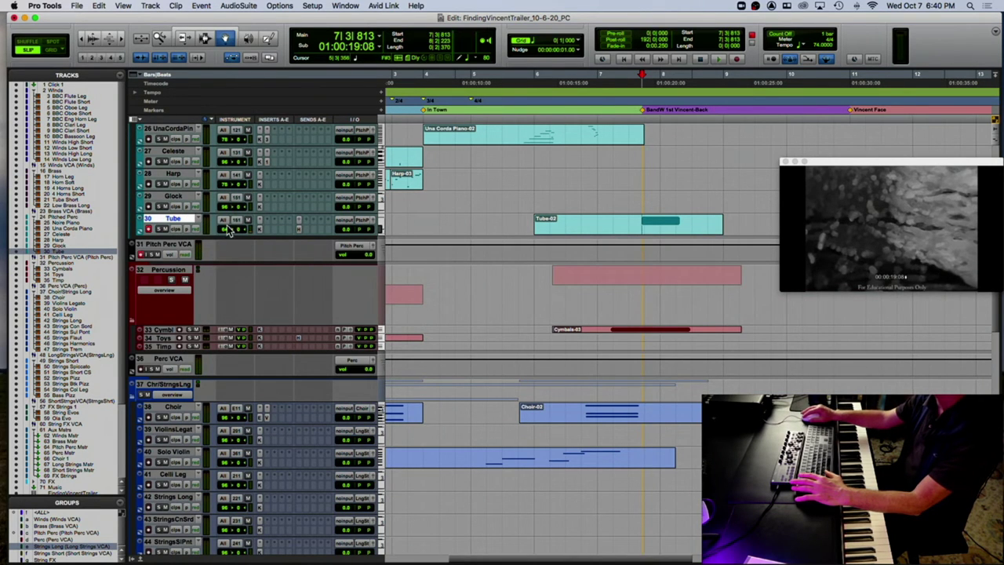
click(621, 108)
key(space)
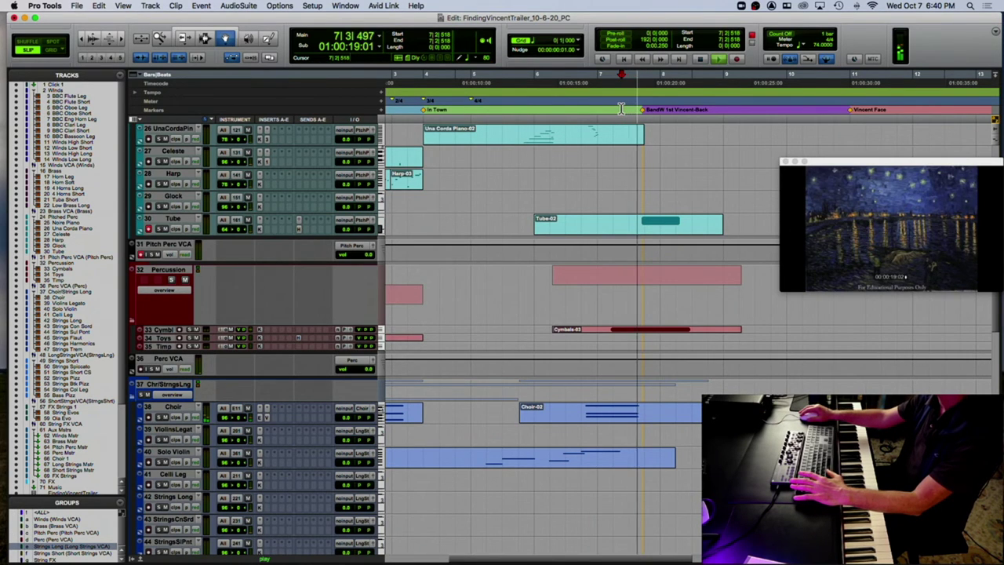
key(space)
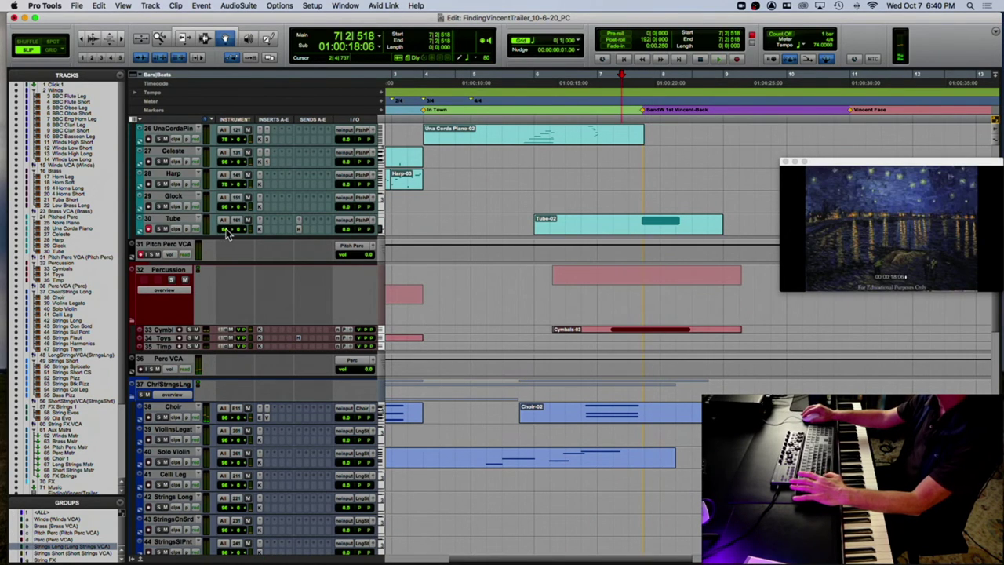
key(space)
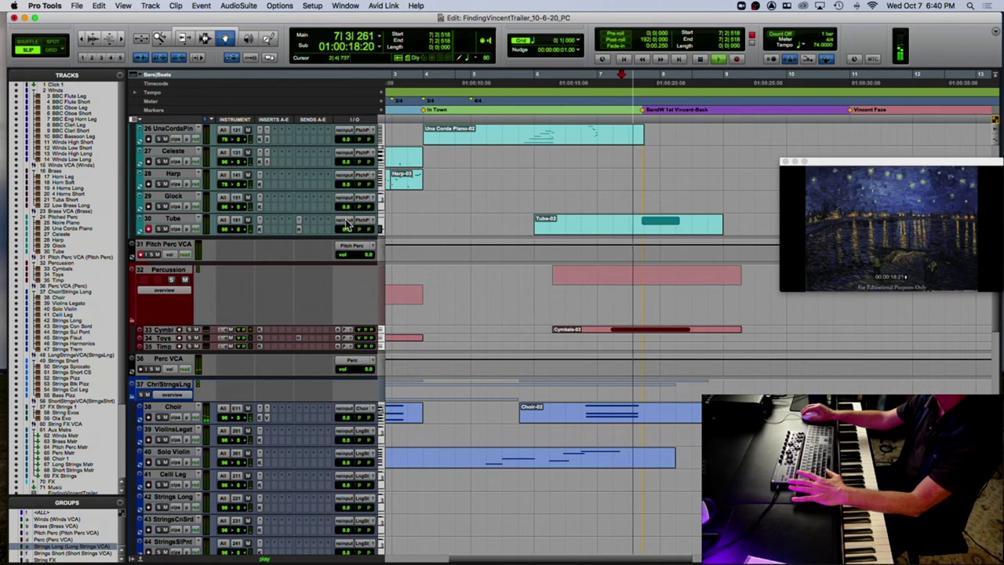
Raise the velocity of the Tube-02 clip's note in the MIDI editor, auditioning it across the black-and-white marker.
double_click(651, 222)
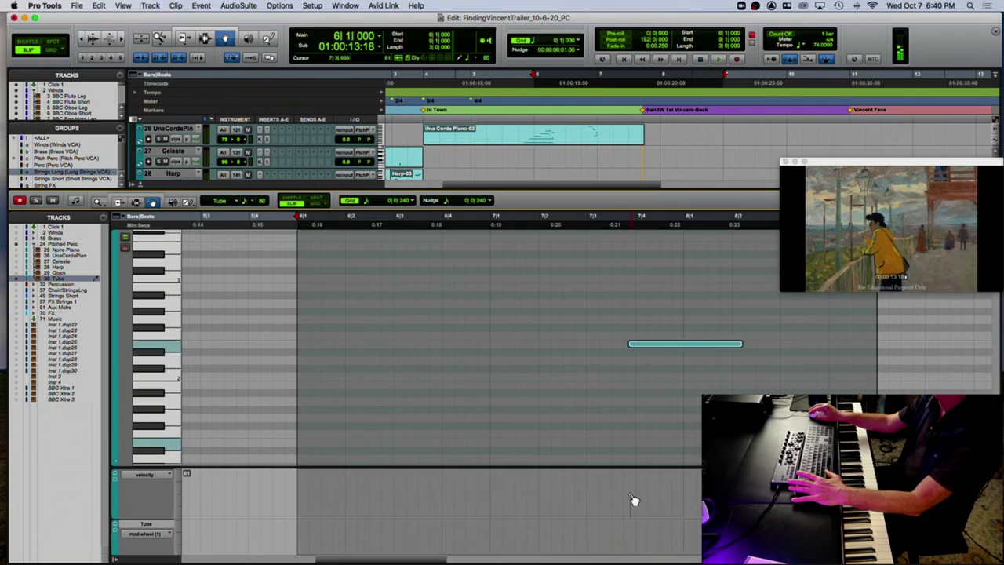
click(579, 222)
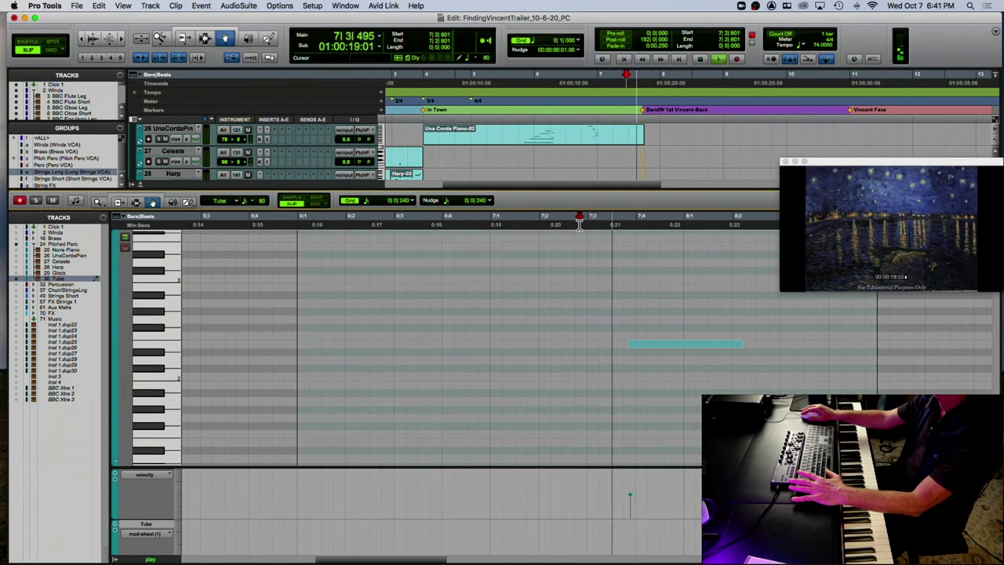
key(space)
click(632, 496)
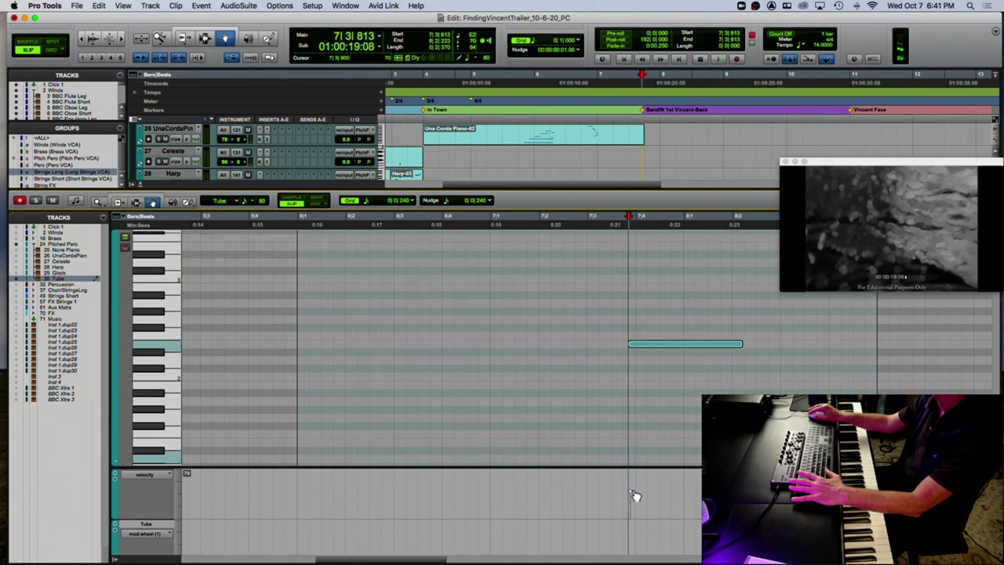
click(537, 223)
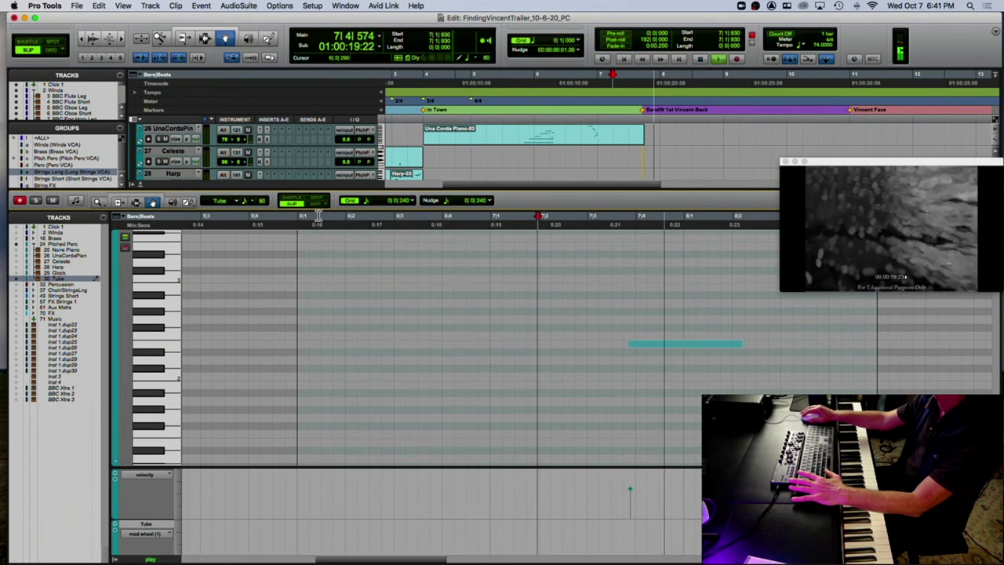
click(140, 185)
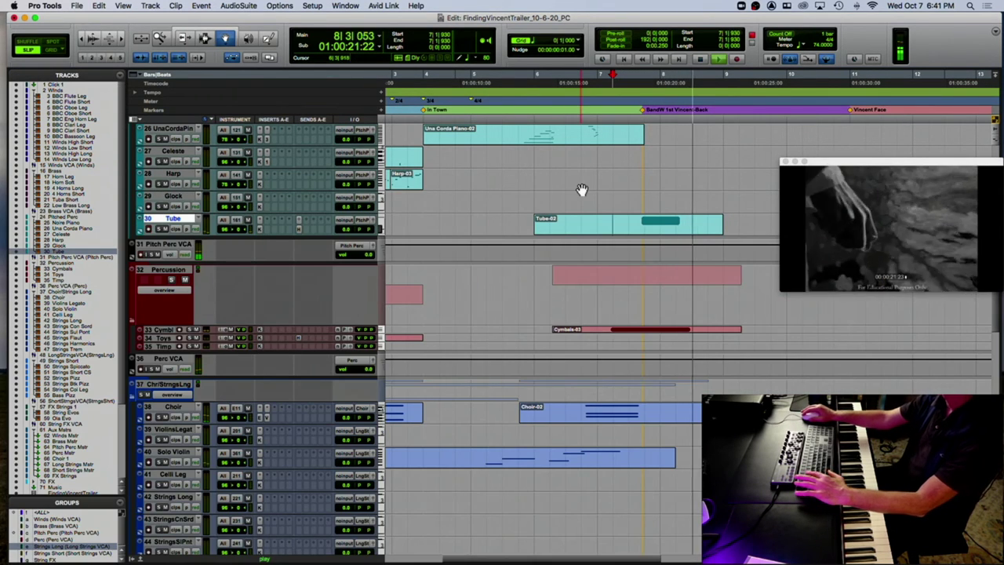
Play back the black-and-white section from 8|2|525 and 6|4|753 while reviewing the pitched percussion and long strings tracks.
key(r)
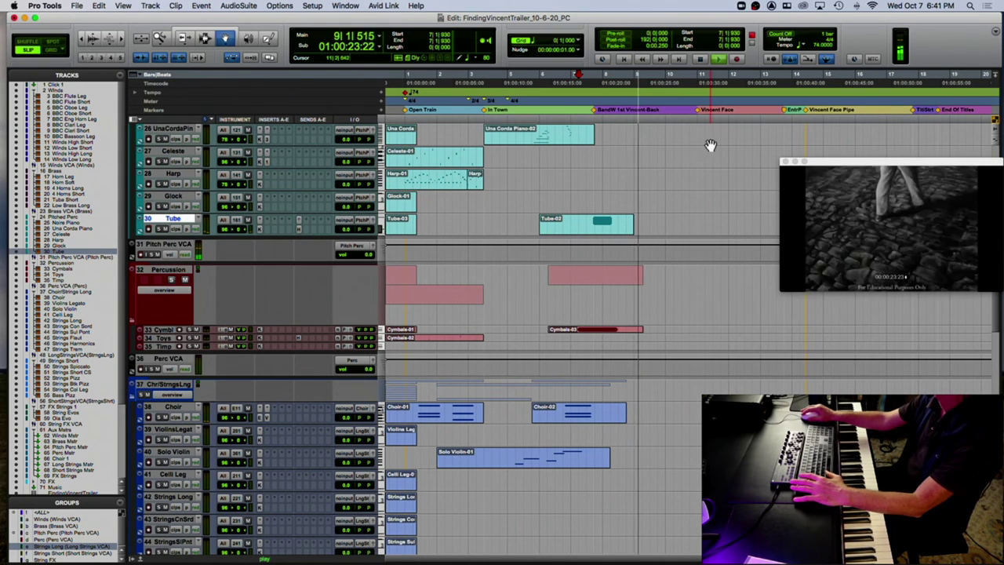
scroll(326, 187, down, 6)
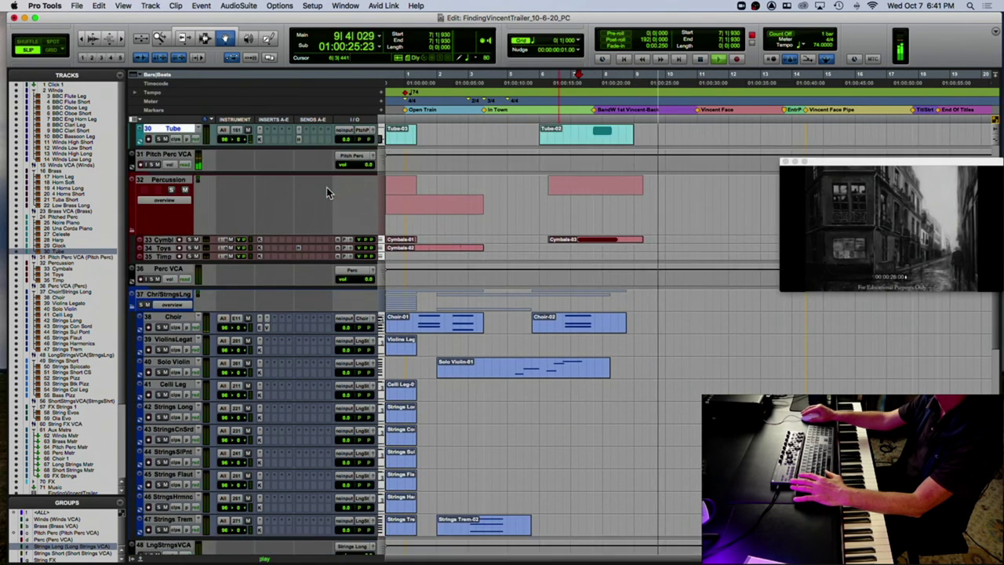
scroll(328, 189, up, 6)
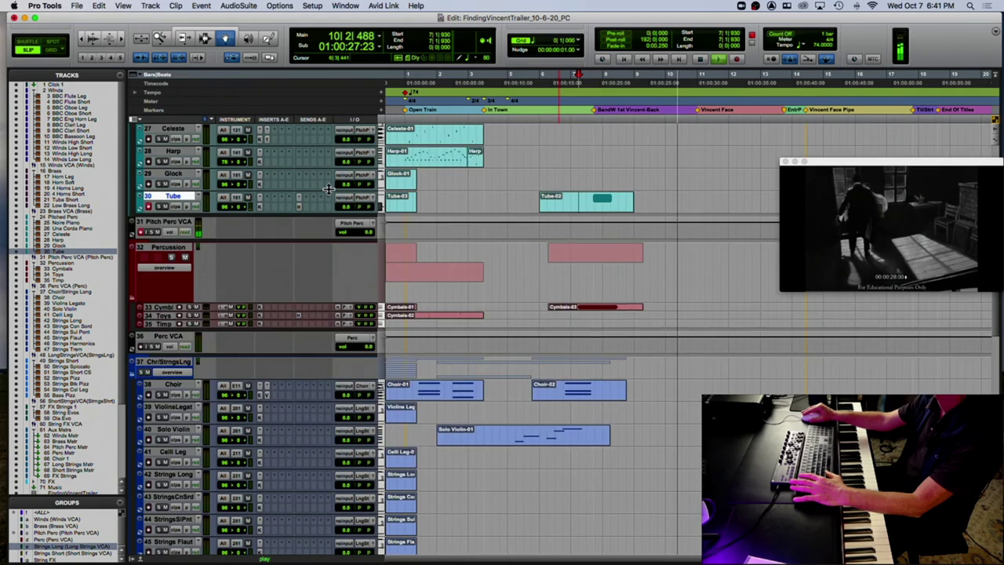
key(space)
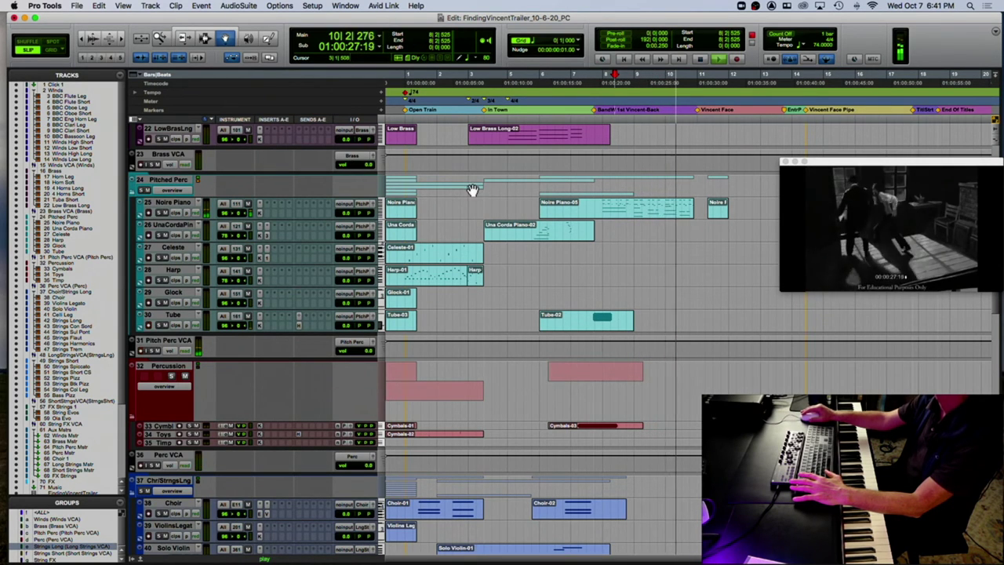
scroll(472, 189, down, 3)
scroll(472, 189, down, 8)
key(space)
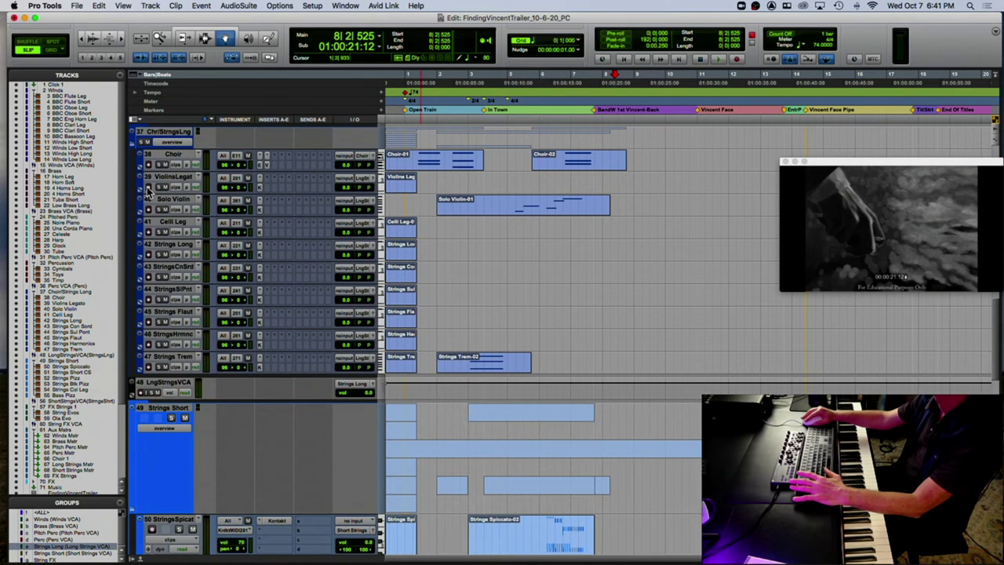
key(space)
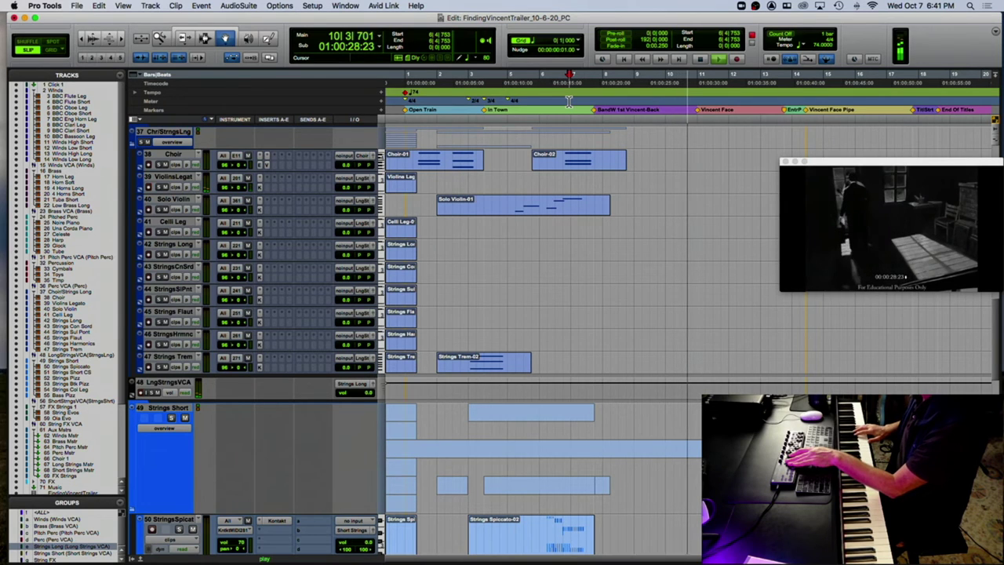
key(space)
key(space)
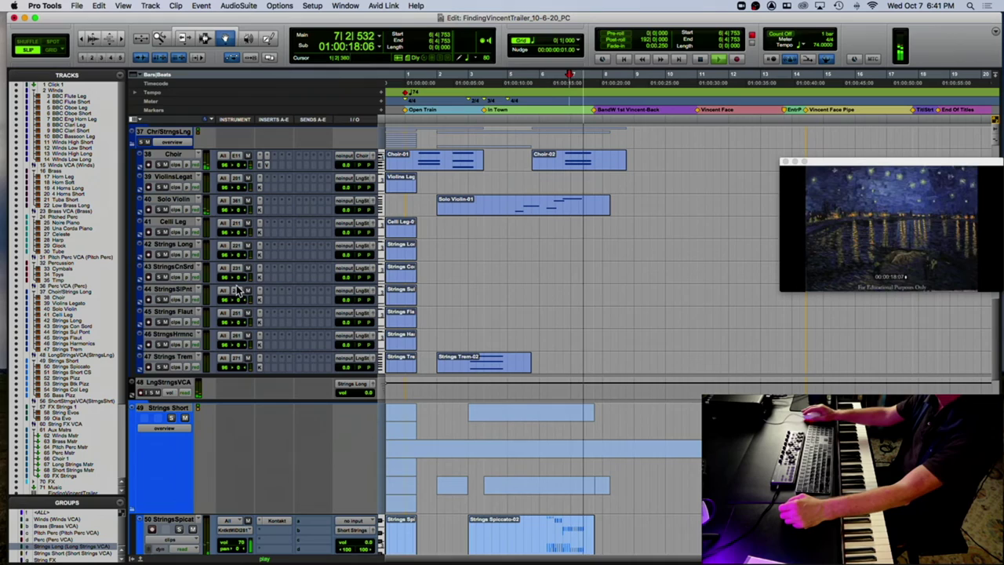
Try out a part on the record-enabled Winds Low Long track over playback from 6|4|753.
scroll(206, 283, up, 10)
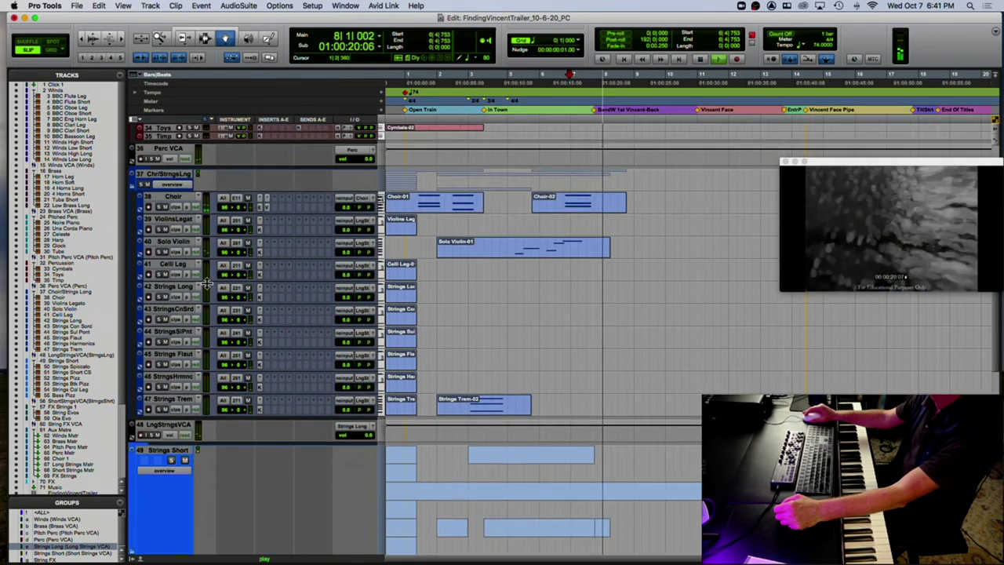
scroll(206, 284, up, 8)
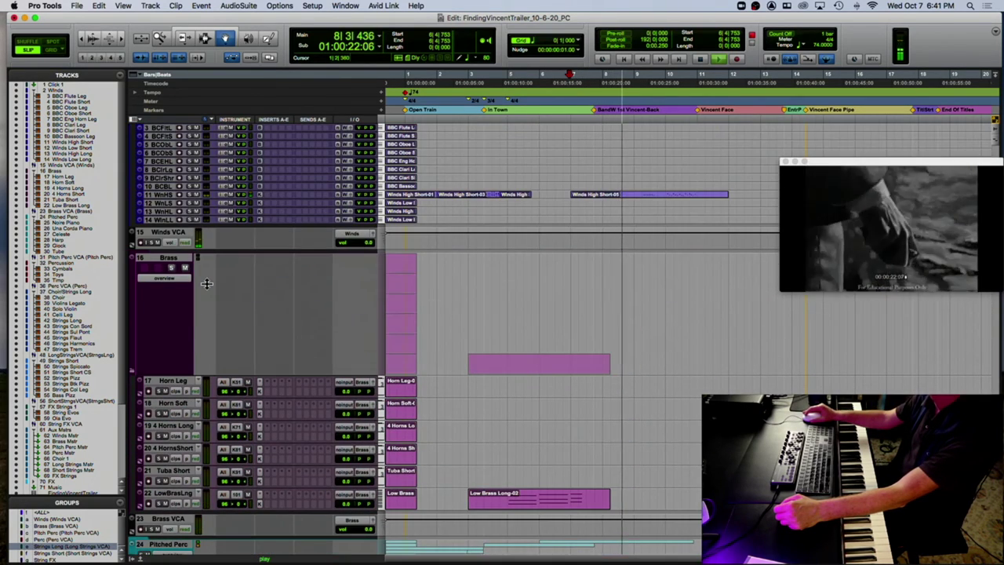
click(180, 219)
key(space)
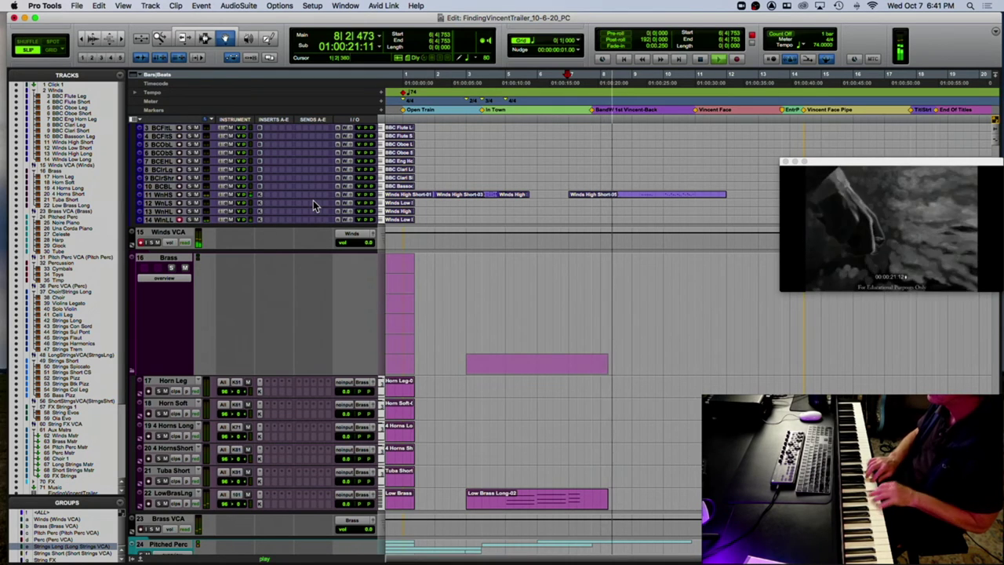
key(space)
key(super+z)
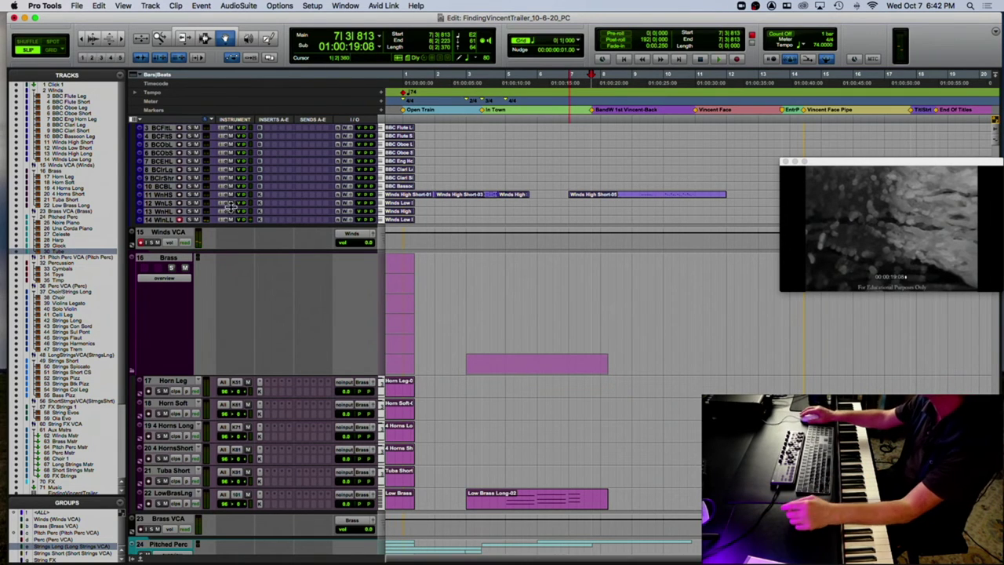
Record-enable the Strings Flaut track and rehearse its part over playback from 6|3|314 up to the Vincent Face marker.
scroll(212, 202, down, 15)
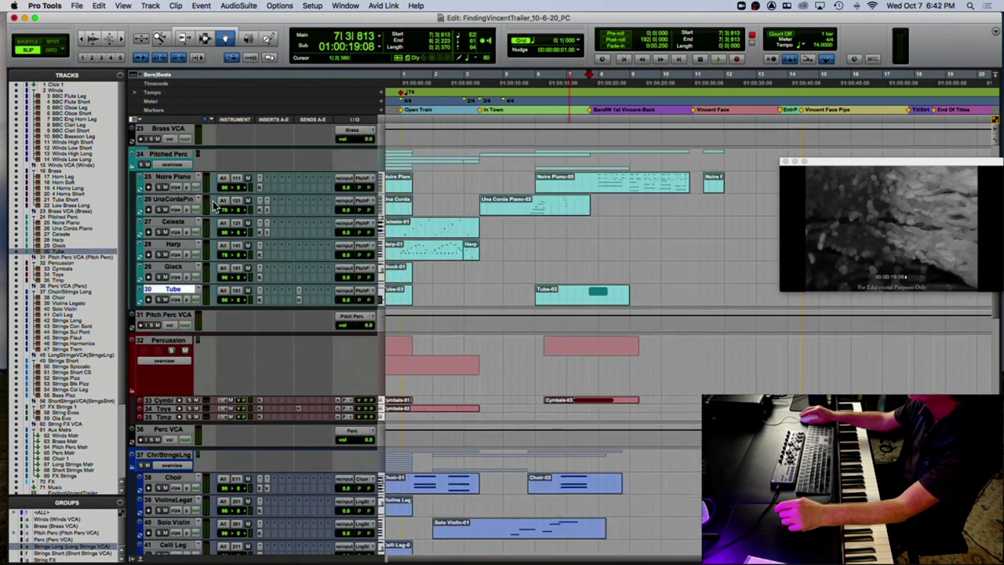
scroll(213, 203, down, 1)
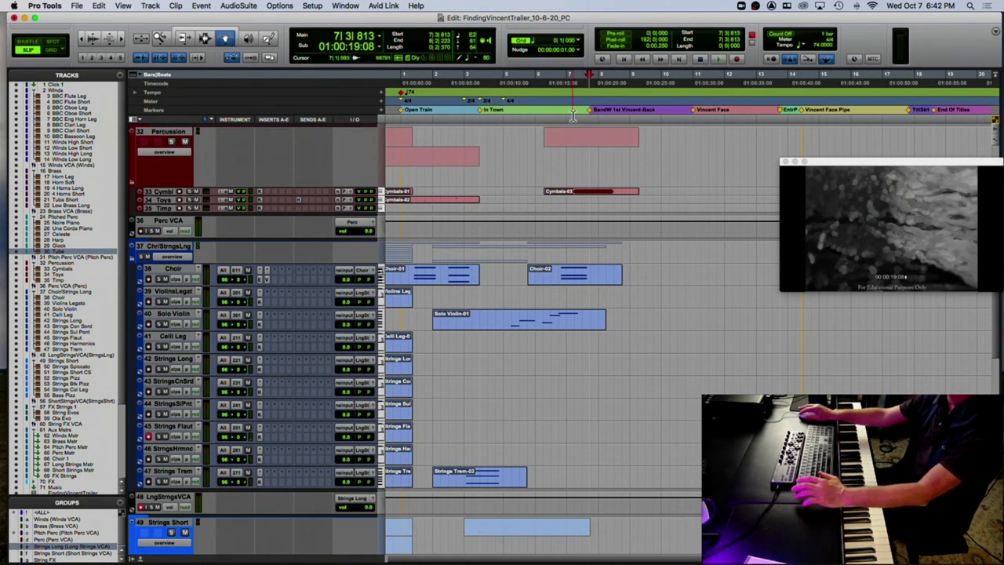
click(553, 102)
key(space)
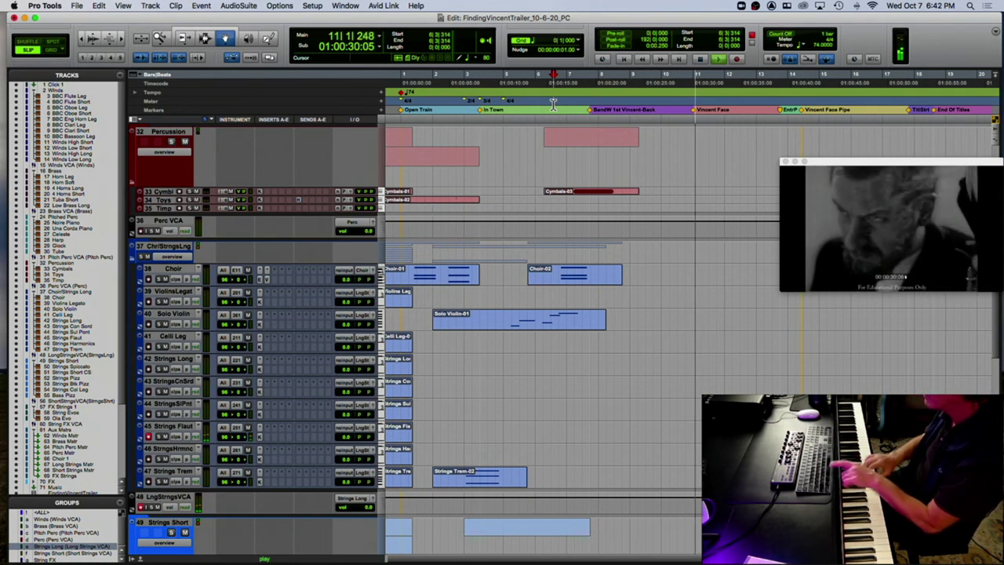
key(space)
key(super+space)
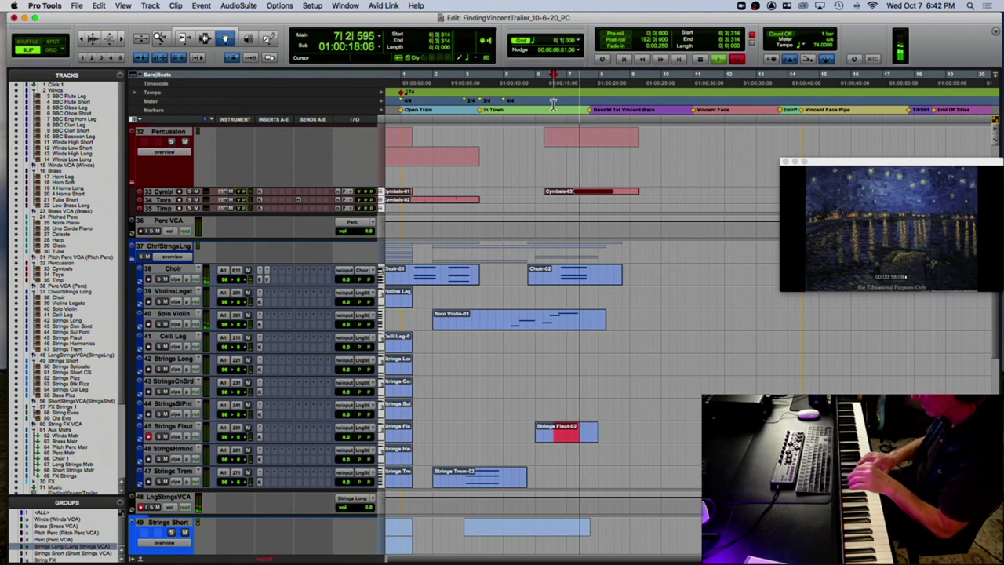
key(super+period)
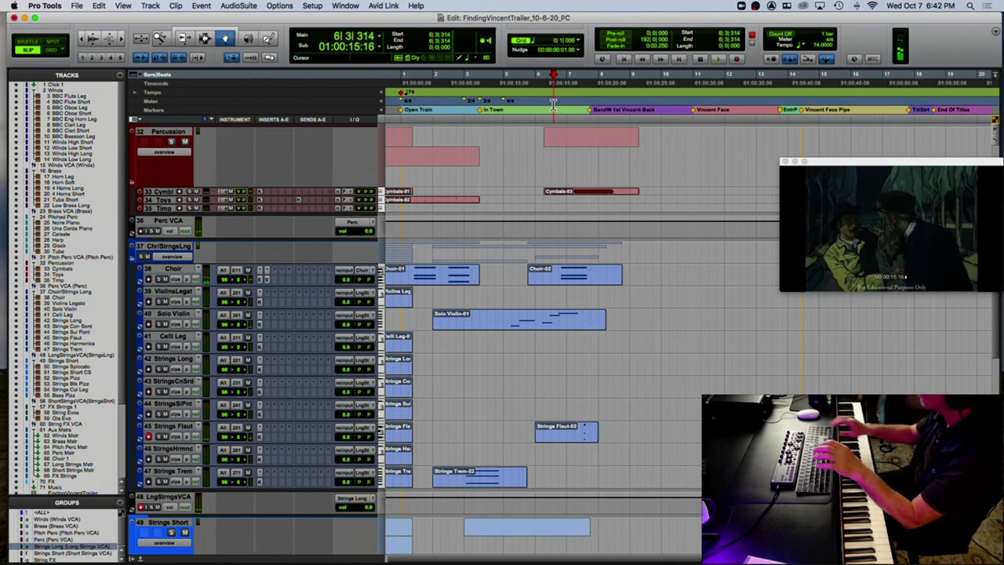
key(super+space)
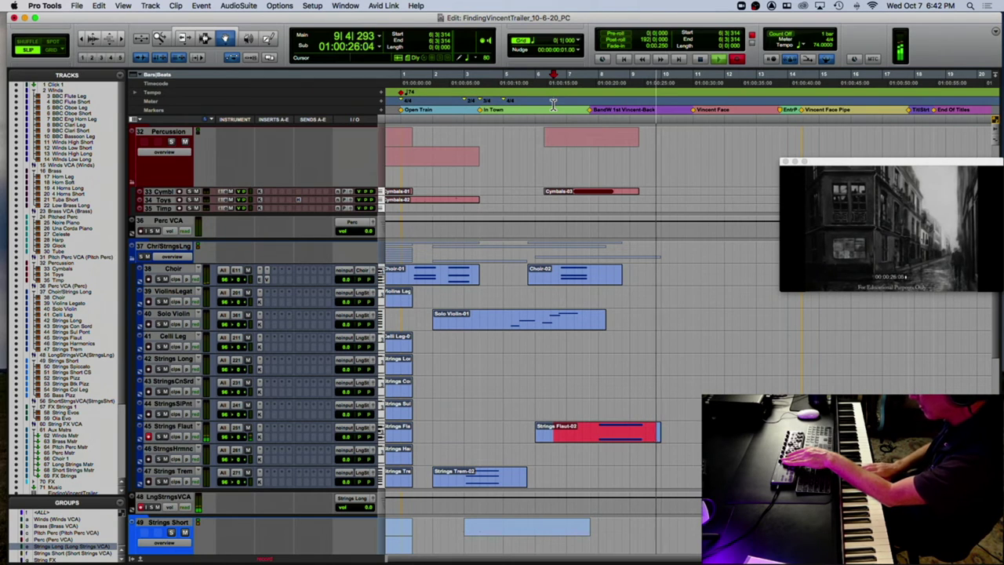
key(space)
key(super+z)
Record a sustained low chord part with mod wheel swells on Strings Flaut from 6|3|314 through the black-and-white section.
key(super+space)
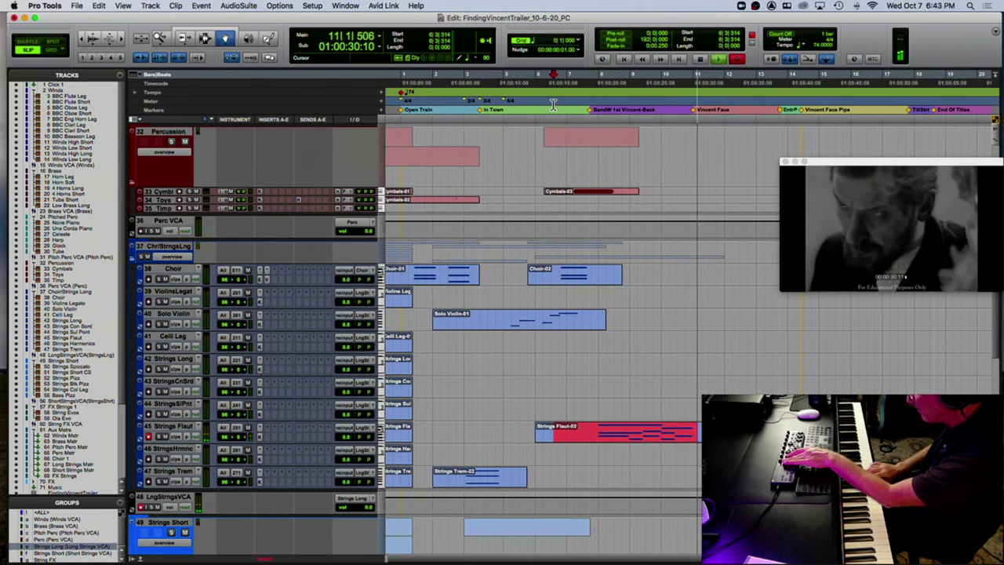
key(space)
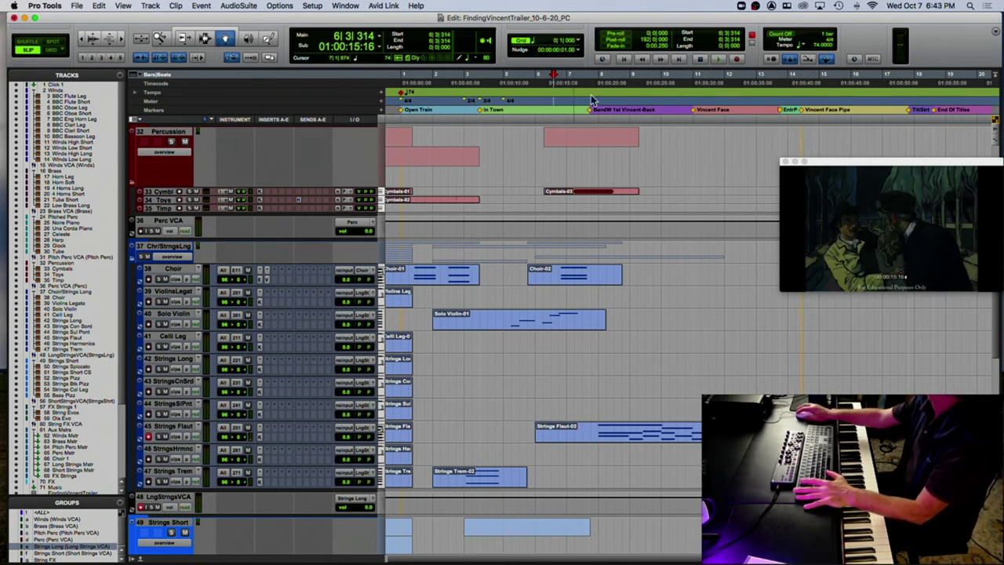
Open the Strings Flaut-02 clip in the MIDI editor, display only the Strings Flaut notes and solo the track.
key(space)
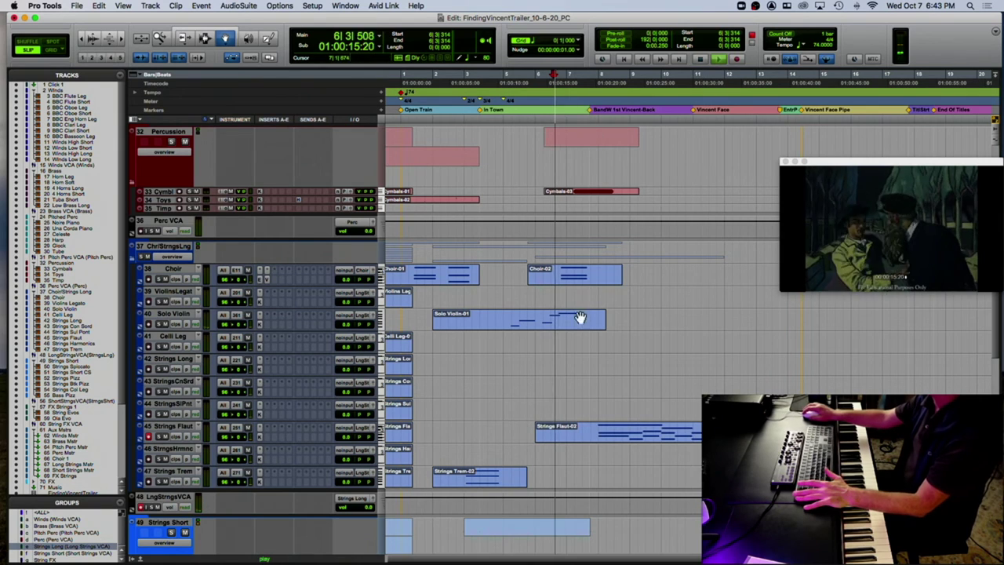
double_click(619, 431)
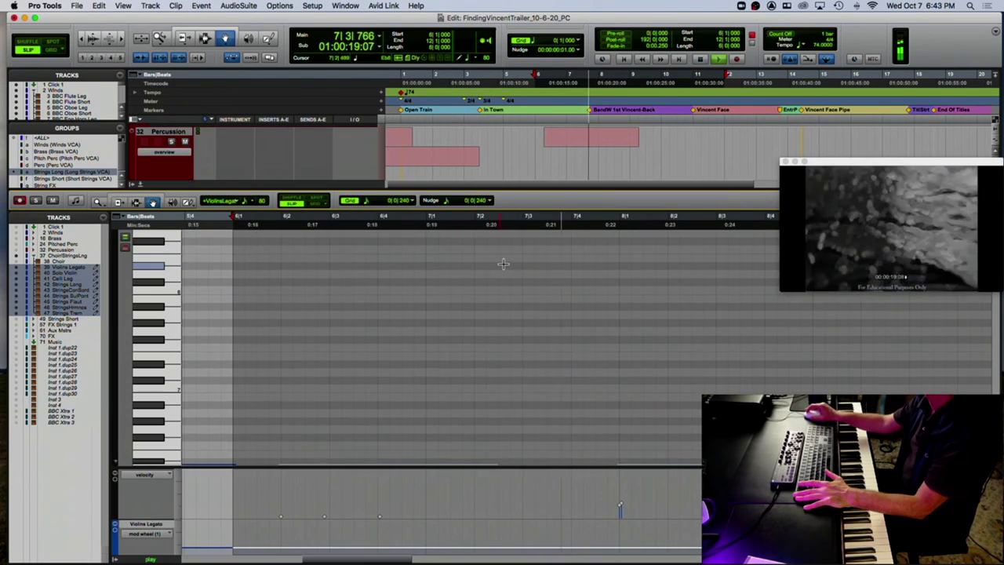
scroll(504, 263, down, 8)
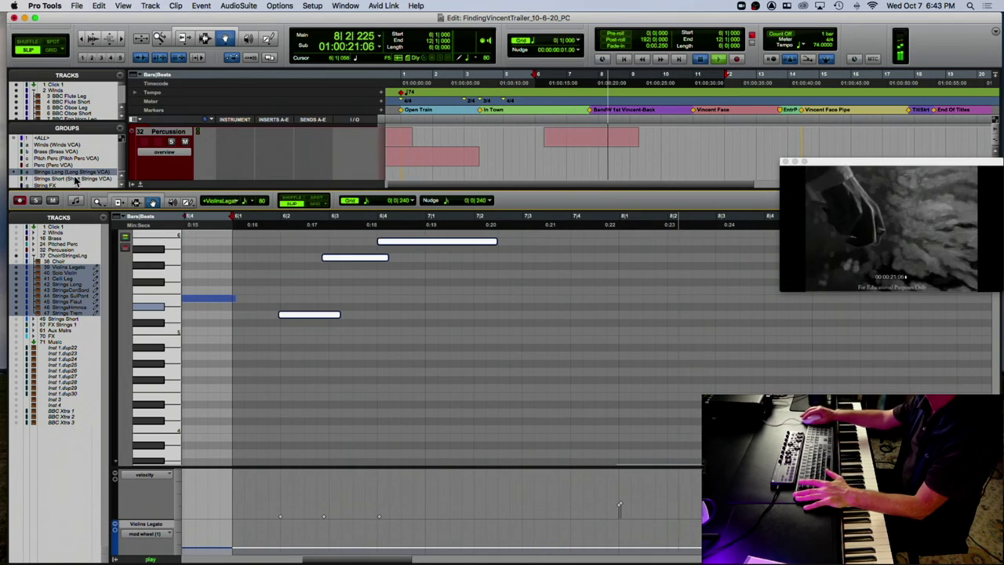
key(space)
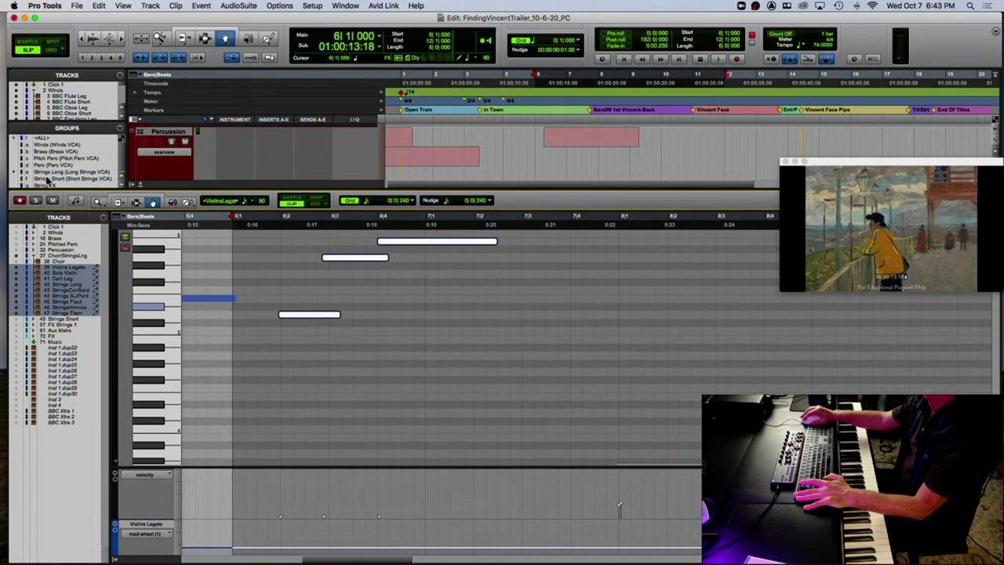
click(66, 274)
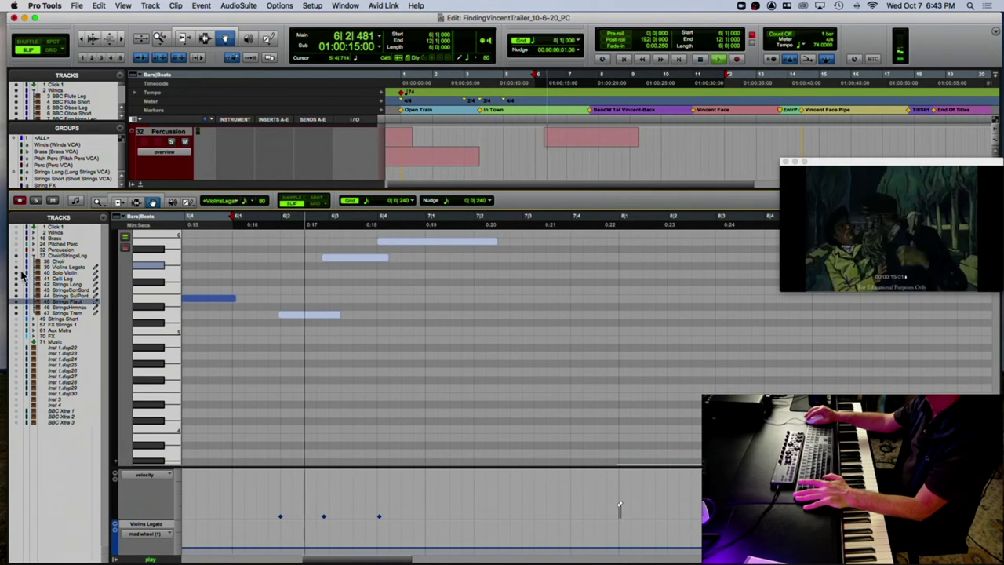
drag(18, 296, 17, 313)
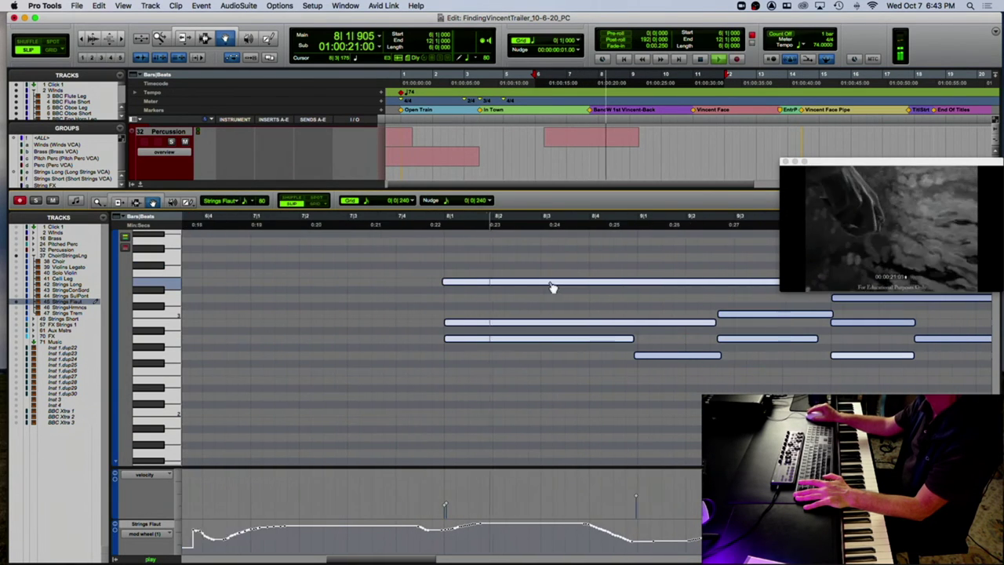
click(35, 201)
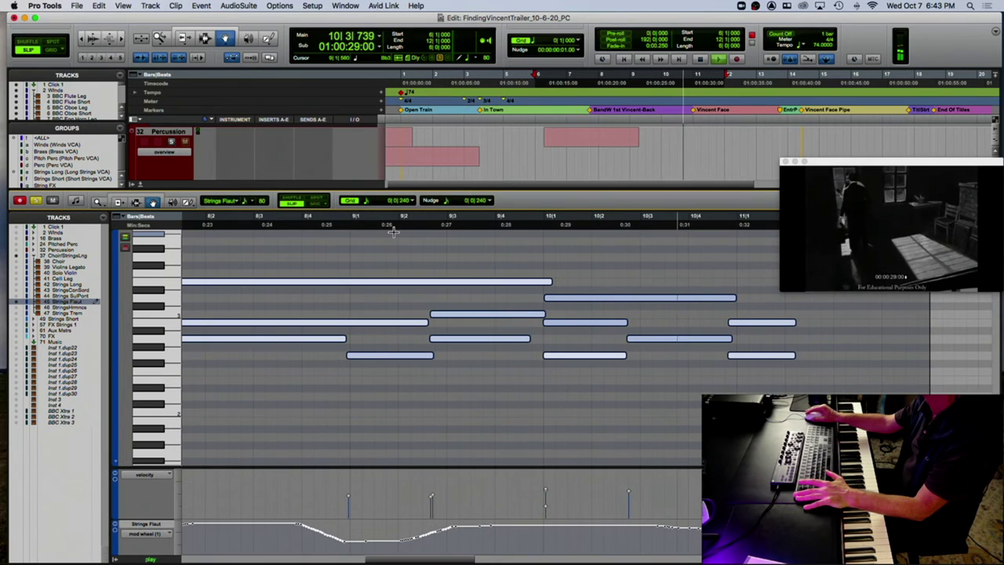
key(space)
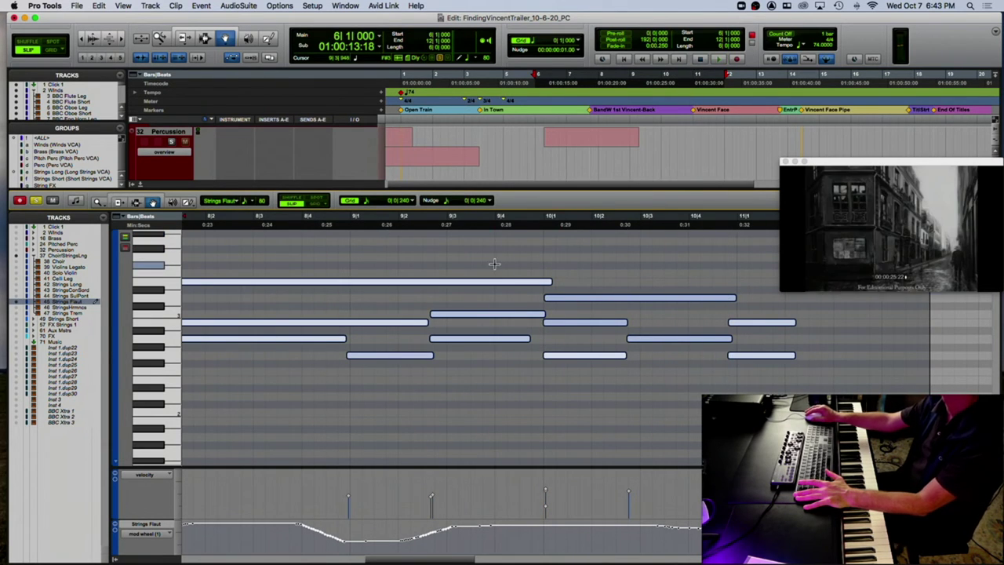
Copy the A2 note at 10|2|696 down to E2 at the same position in the Strings Flaut part.
click(625, 302)
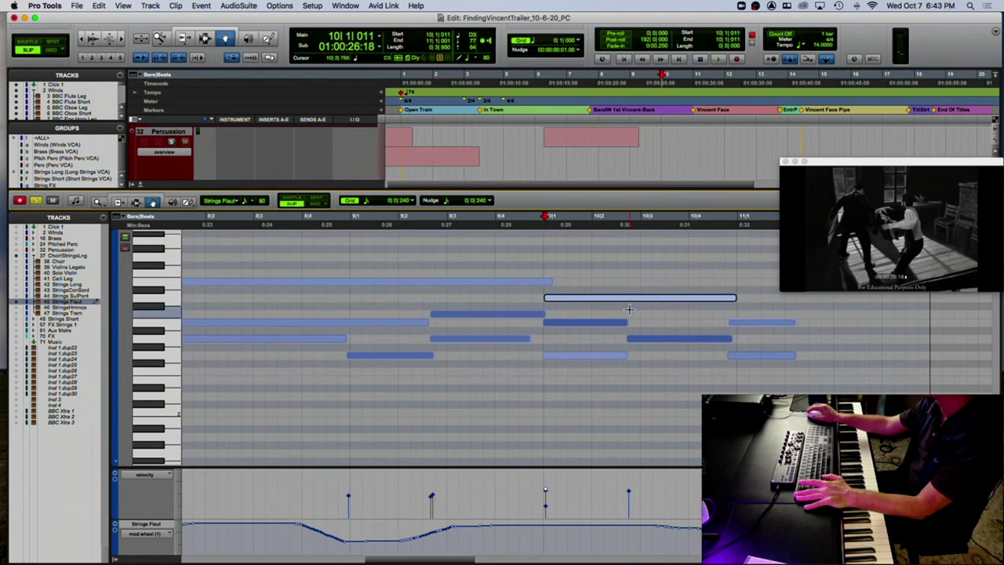
click(645, 341)
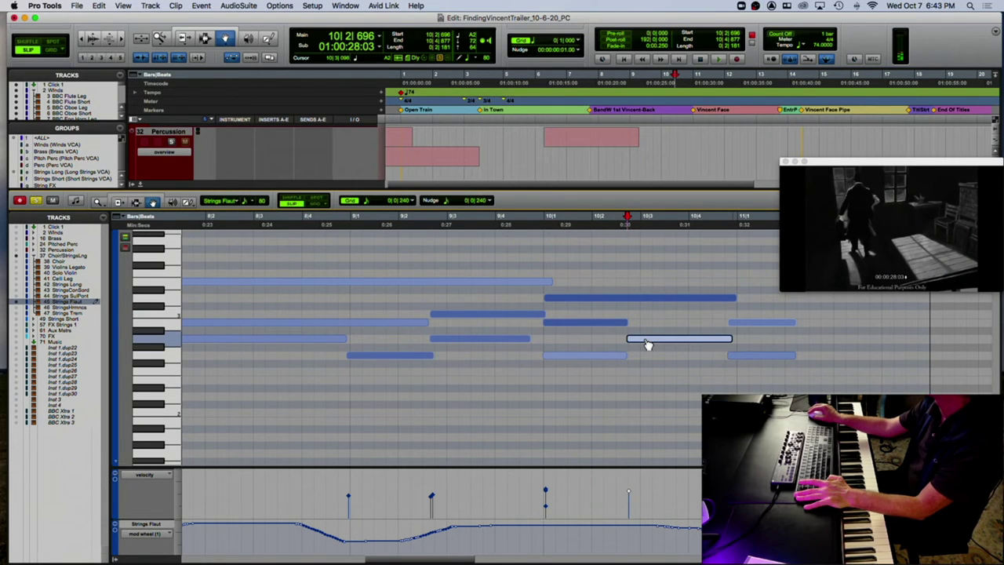
drag(648, 345, 650, 383)
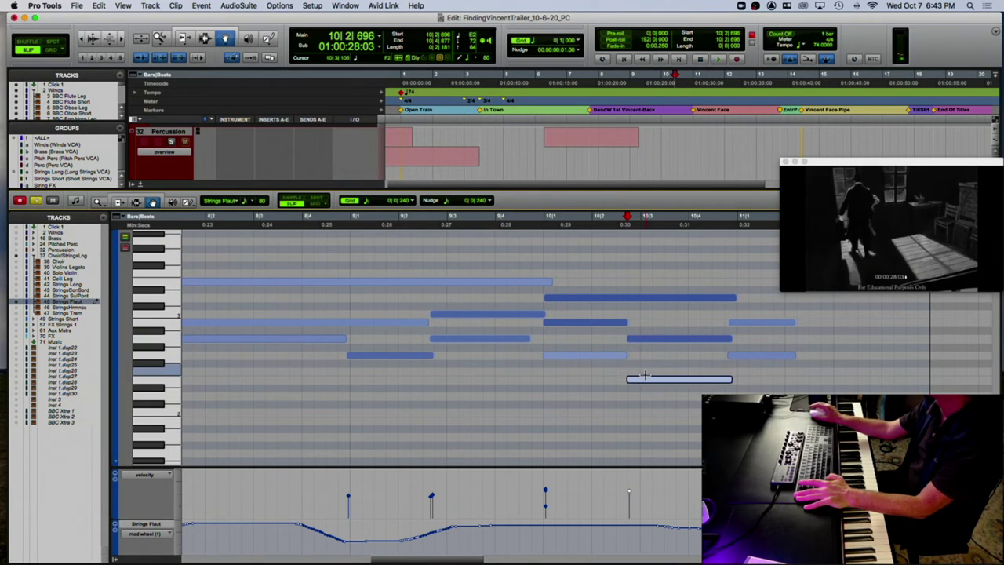
key(space)
Delete the final pair of notes starting at 10|4|777 from the Strings Flaut part.
click(758, 324)
drag(758, 325, 762, 371)
key(space)
key(Delete)
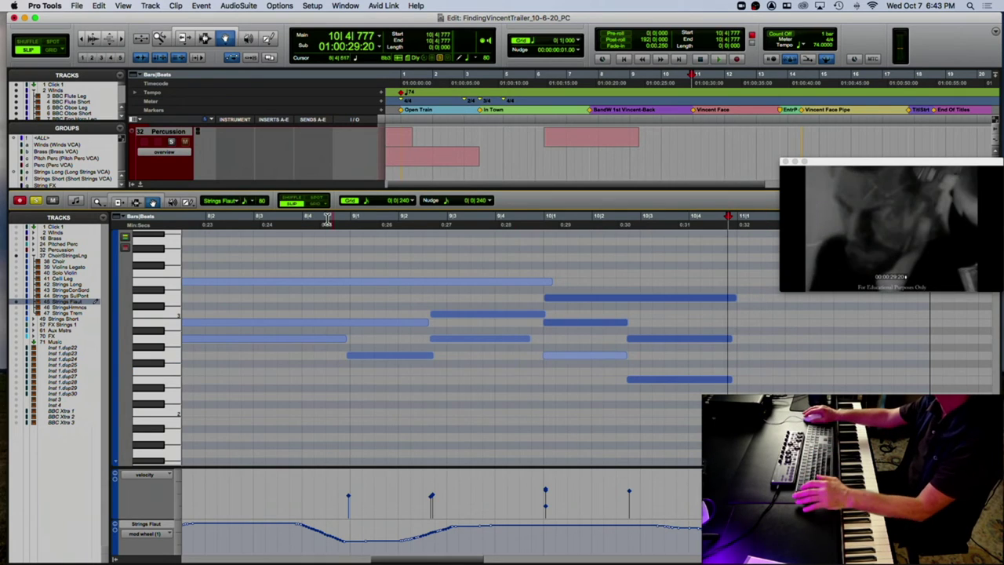
Play back the edited Strings Flaut part from 7|4|023, turning its solo off to hear it in the full mix.
scroll(333, 224, left, 3)
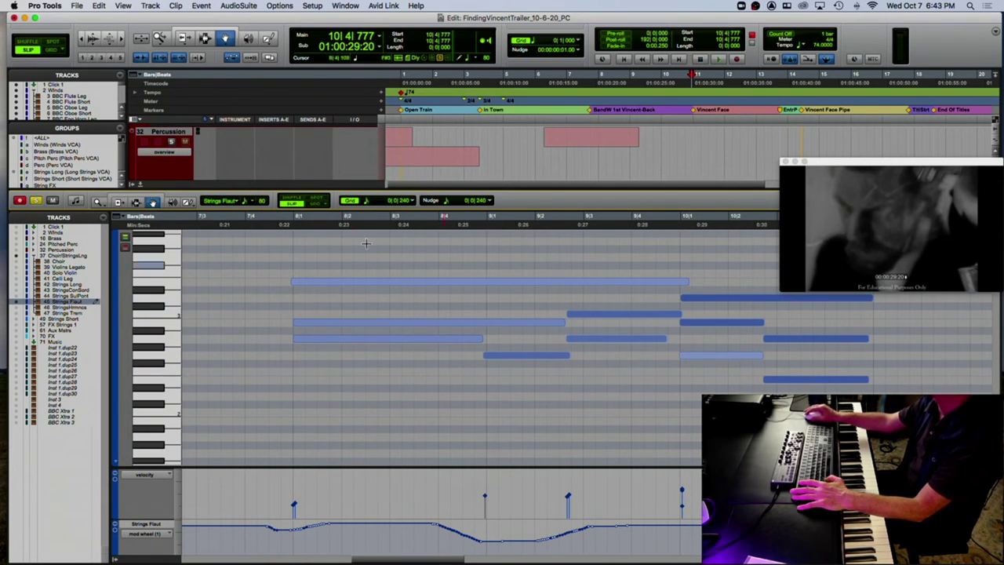
click(246, 224)
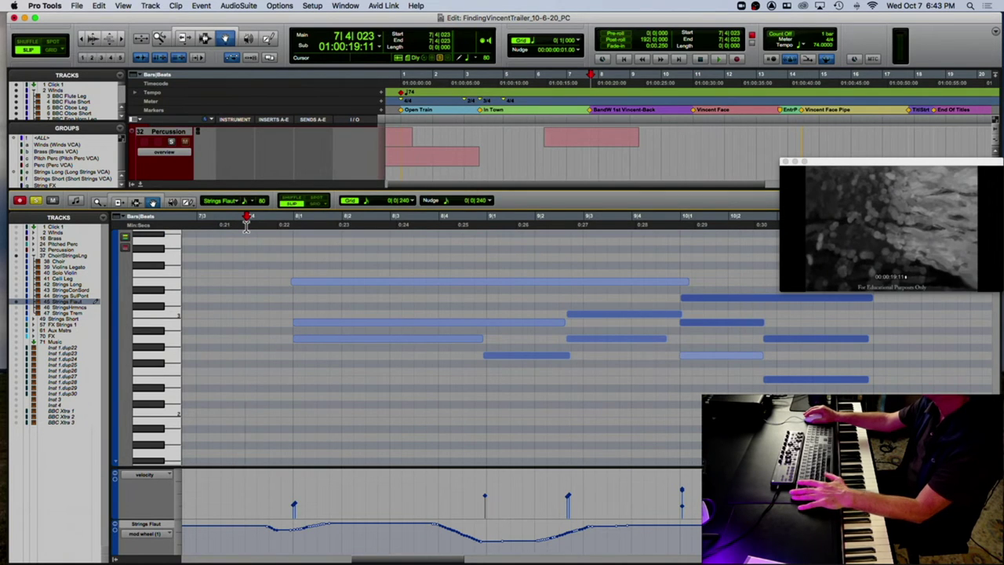
key(space)
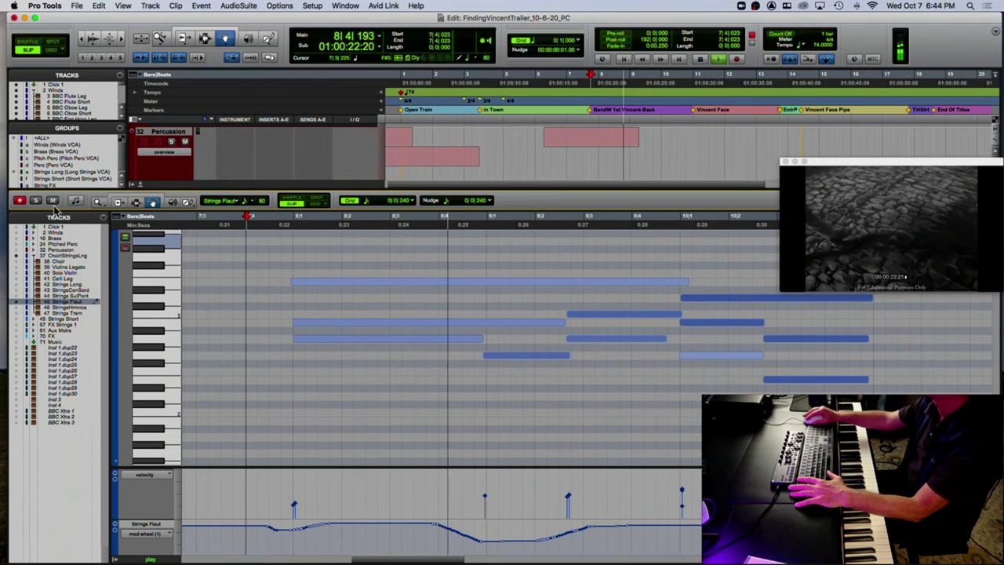
key(space)
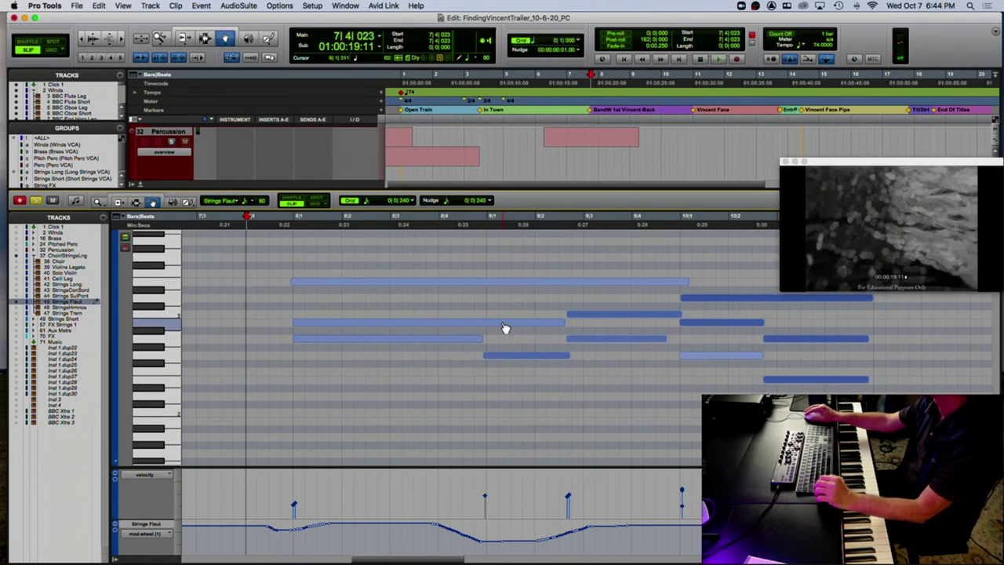
Try transposing the four middle-line Strings Flaut notes up an octave, playing the passage back from 8|1|002.
click(504, 324)
shift+click(671, 317)
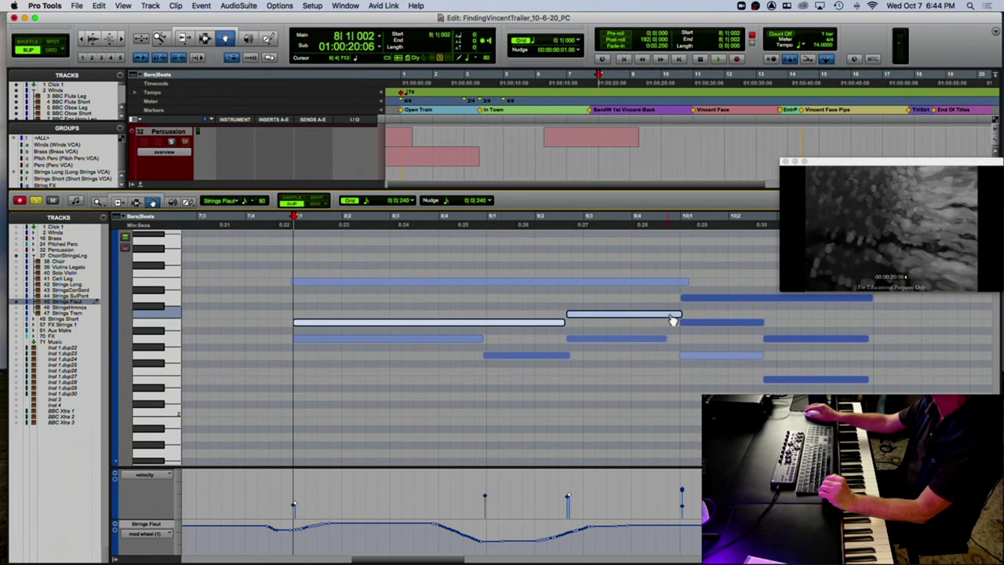
shift+click(799, 342)
key(shift+Up)
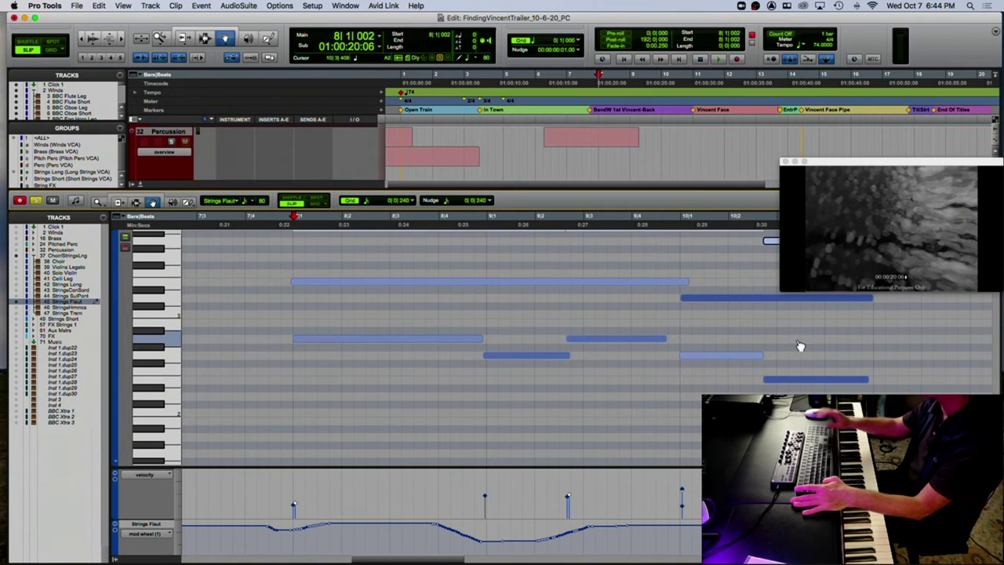
key(space)
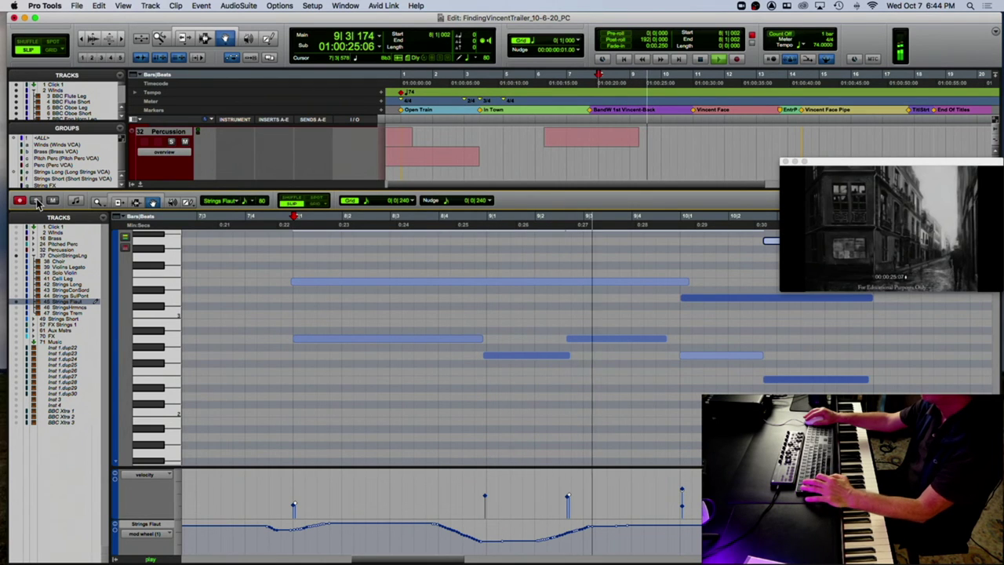
key(super+z)
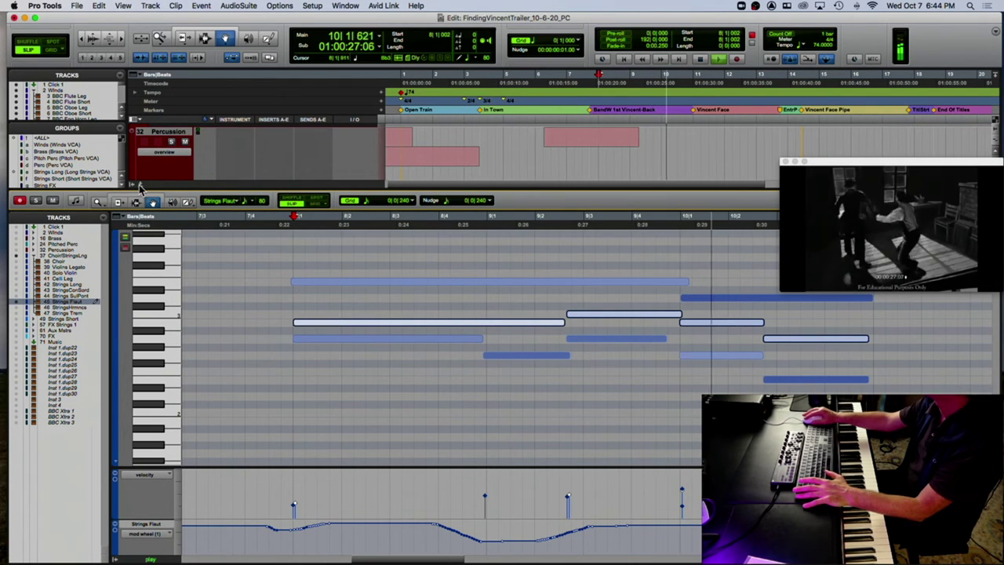
Return to the full track view, open the Noire Piano-05 clip in the MIDI editor and play it from 9|4|879.
click(139, 185)
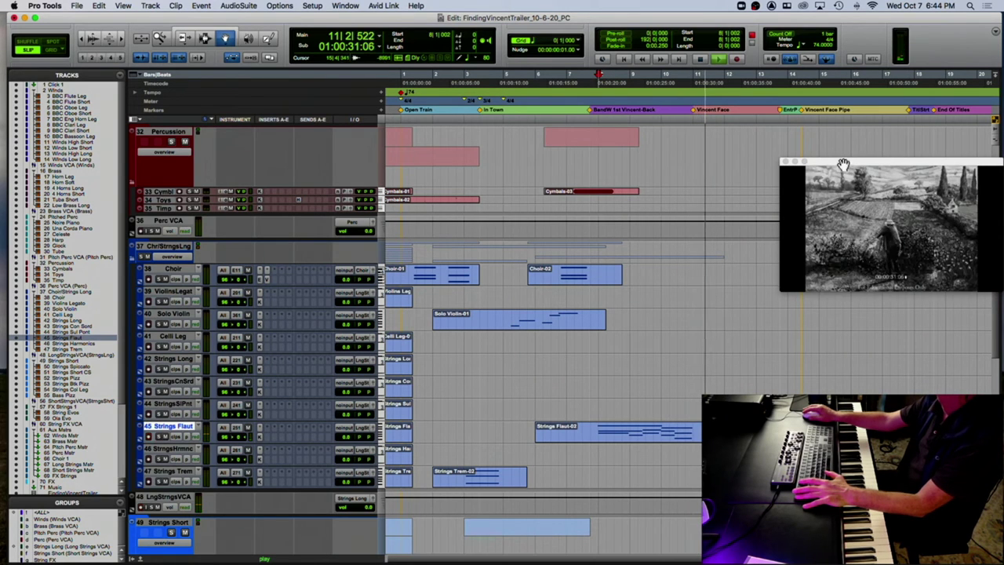
key(space)
scroll(683, 138, up, 10)
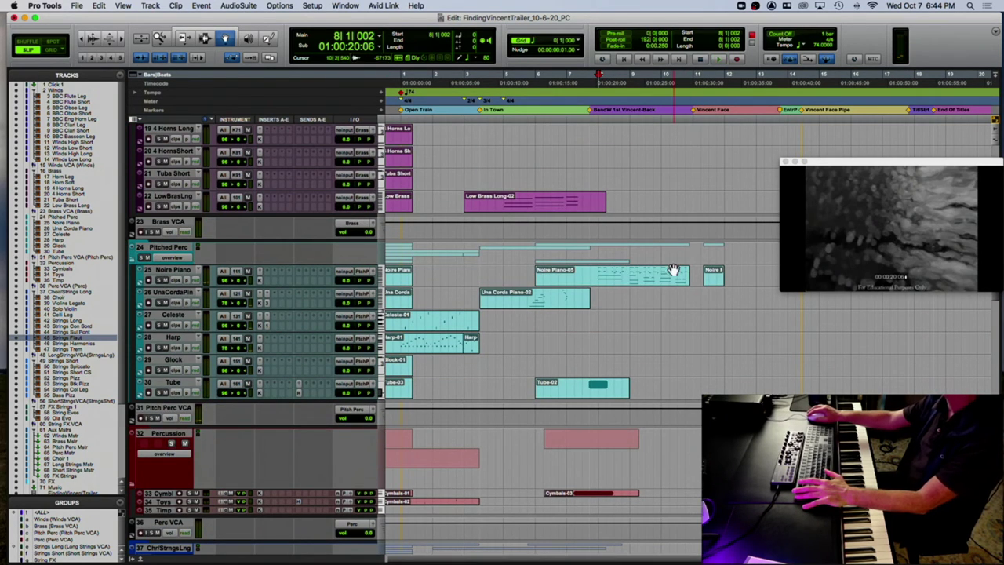
double_click(673, 270)
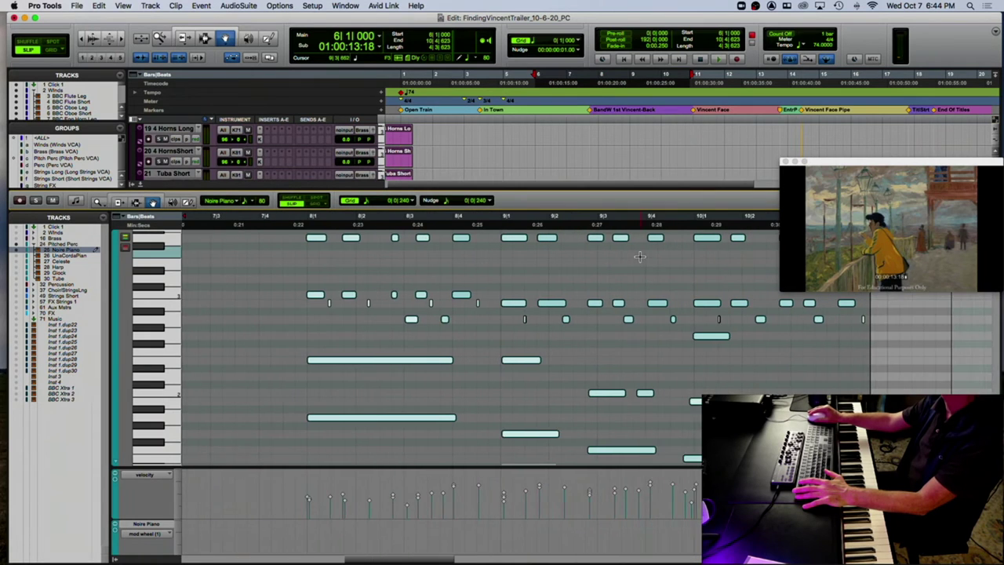
scroll(641, 256, right, 5)
click(521, 229)
key(space)
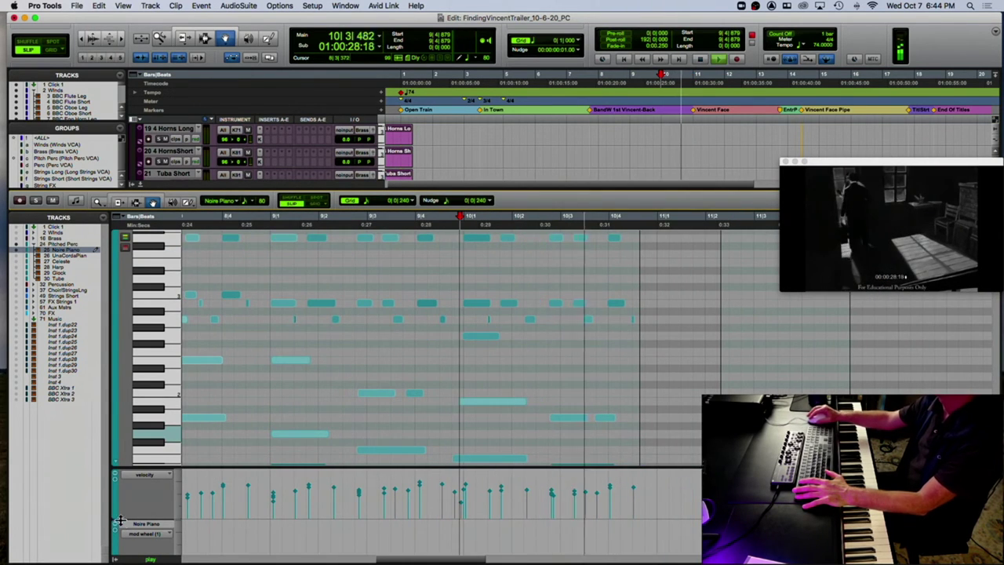
key(space)
Display the Noire Piano's sustain (64) data and drop the pedal to its minimum from about 10|4 onward.
click(116, 474)
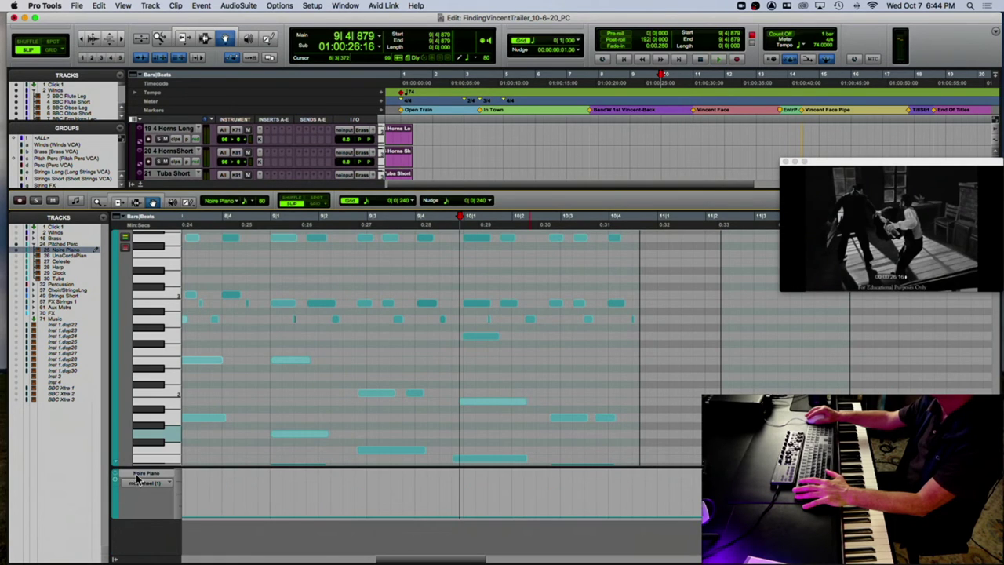
click(144, 483)
mouse_move(149, 484)
click(240, 521)
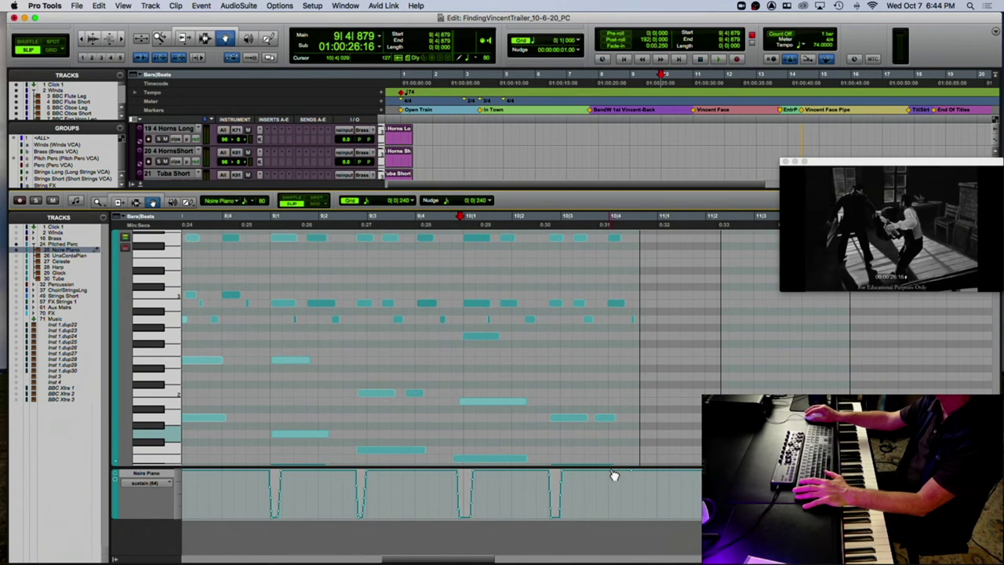
drag(618, 475, 618, 518)
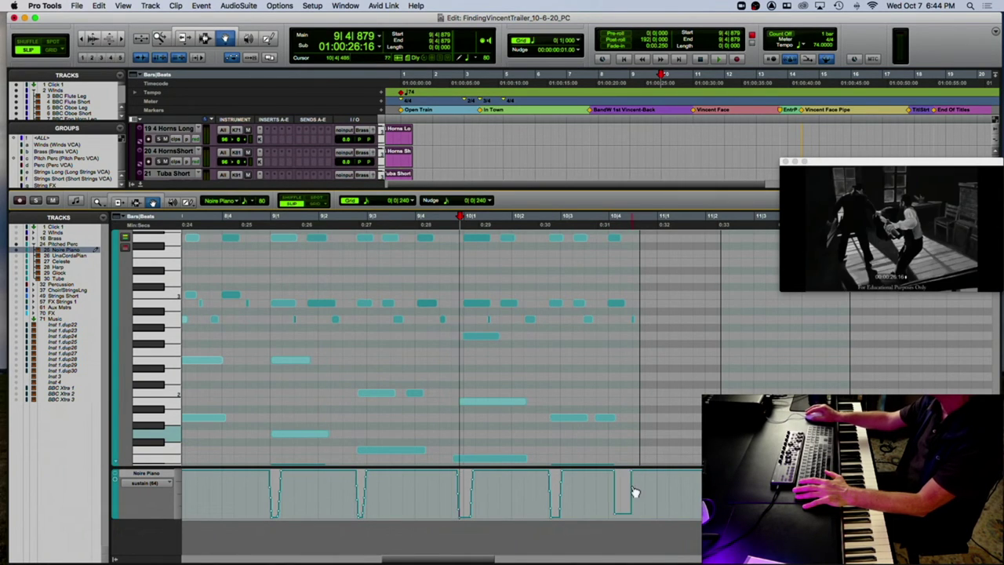
mouse_move(633, 473)
mouse_down()
mouse_move(626, 514)
mouse_move(571, 523)
mouse_up()
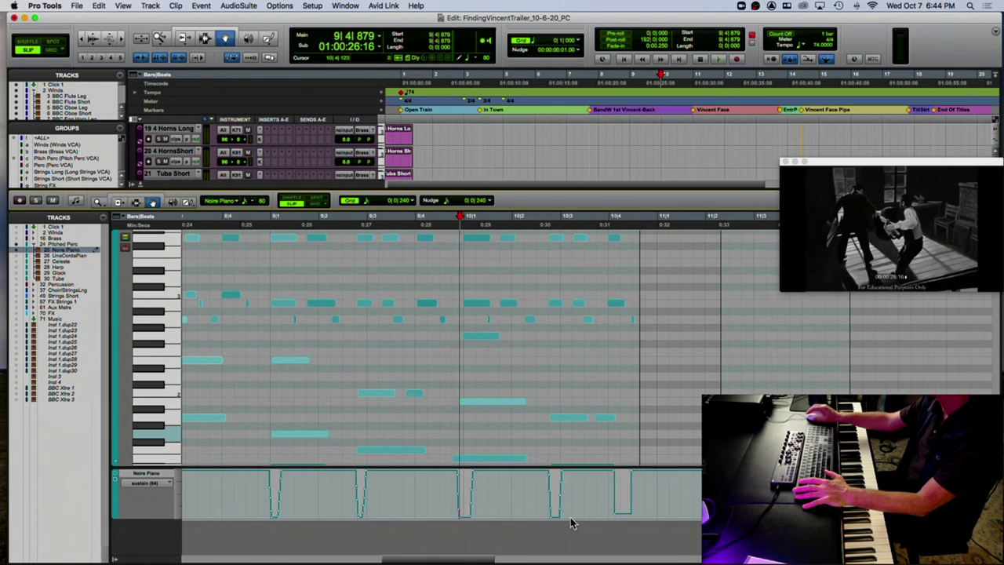
Play back the piano ending from 9|3|935, close the MIDI editor and listen again from 10|4|909.
click(414, 223)
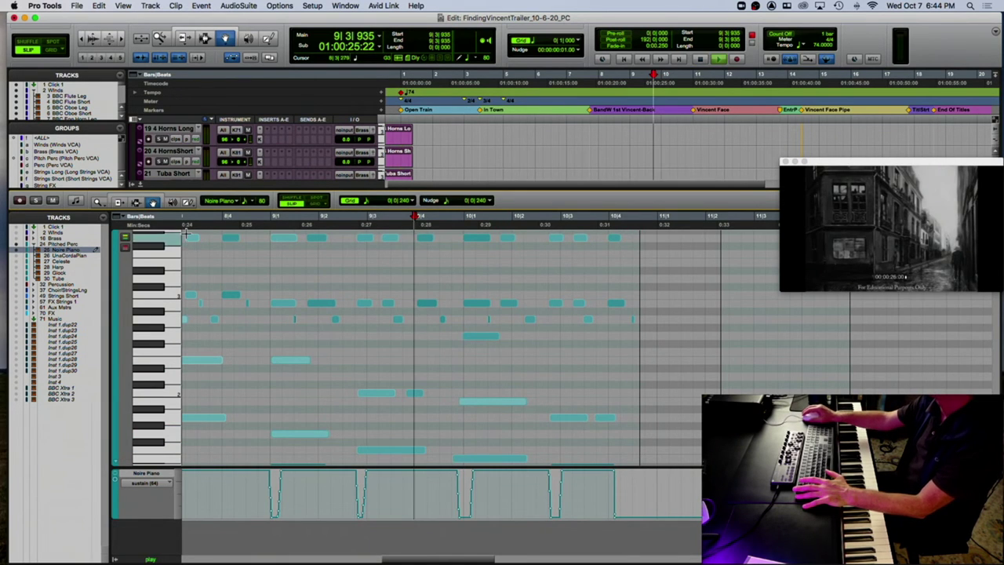
click(141, 184)
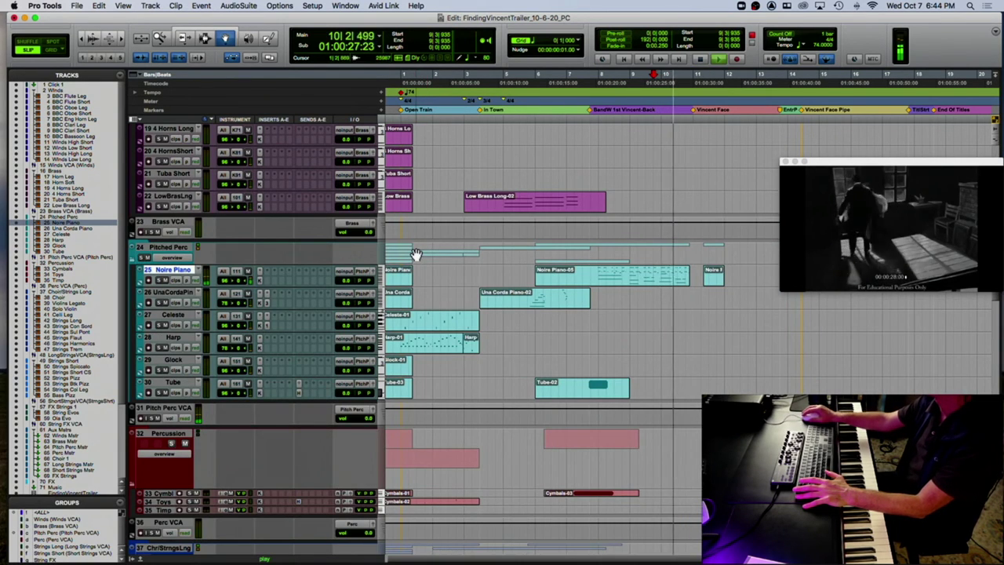
scroll(417, 254, right, 4)
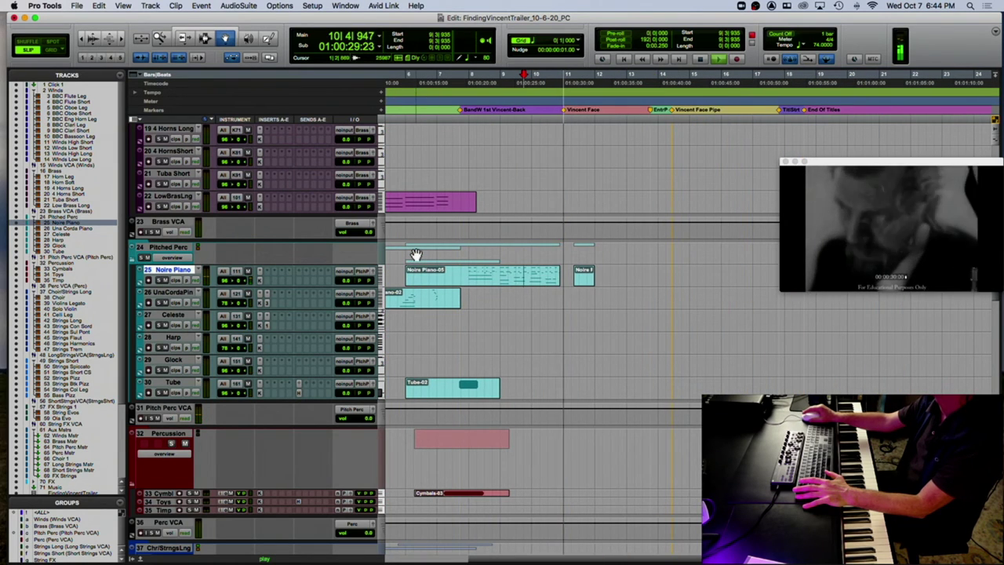
click(562, 100)
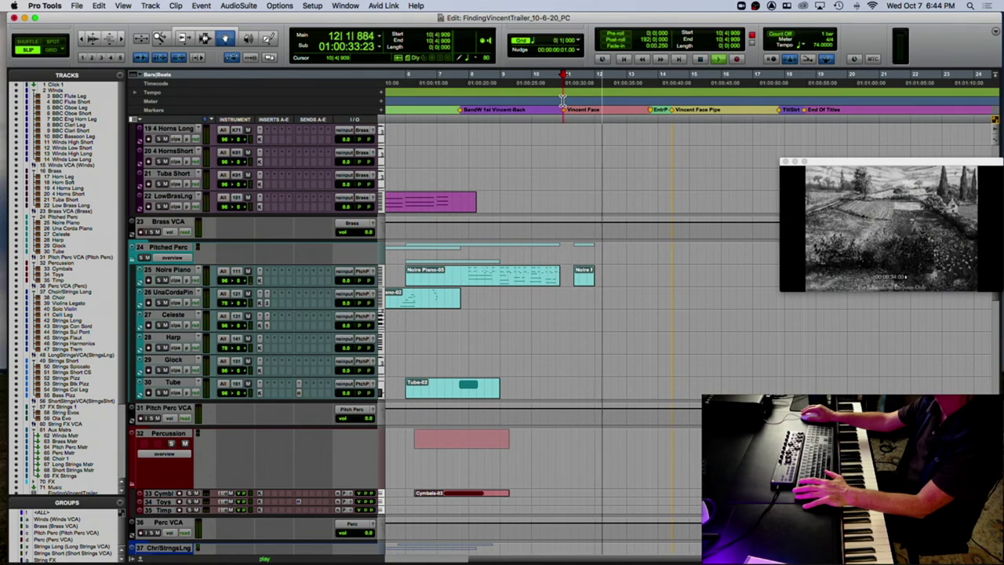
key(space)
Record-enable the Horn Leg track during playback from 7|3|671 and review the string tracks for the next layer.
scroll(220, 285, up, 2)
scroll(220, 285, down, 1)
scroll(219, 285, up, 2)
scroll(220, 284, down, 3)
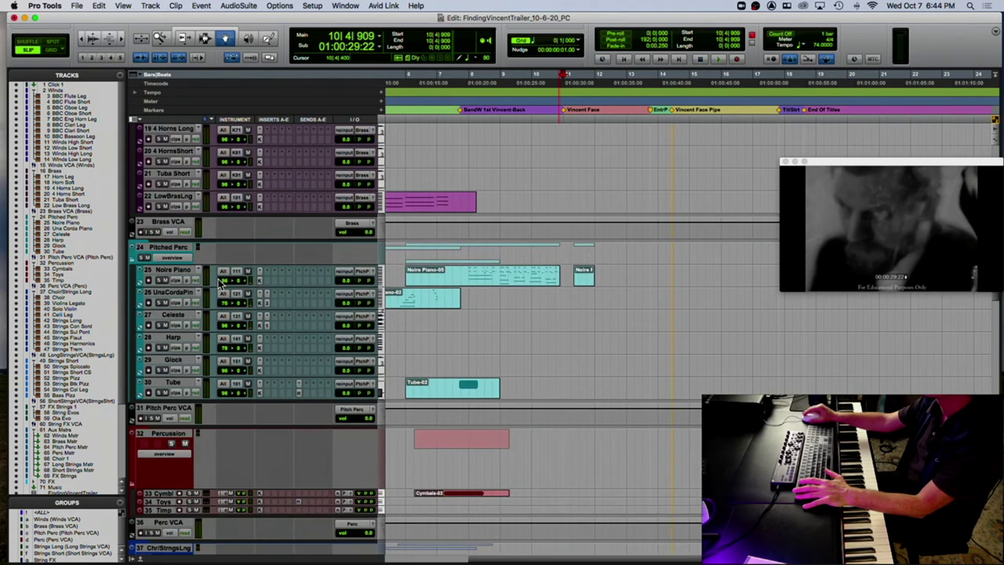
scroll(222, 285, up, 3)
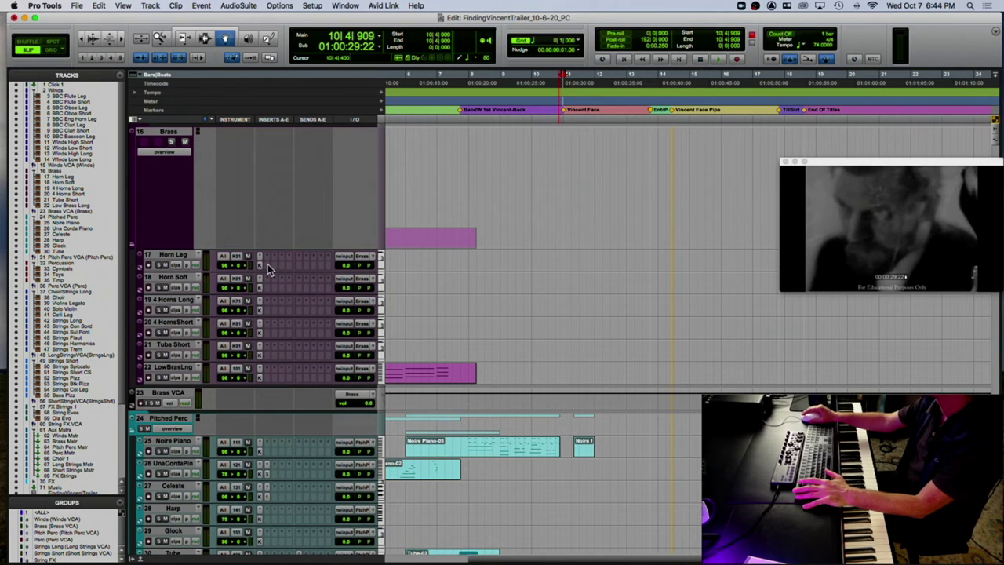
click(459, 102)
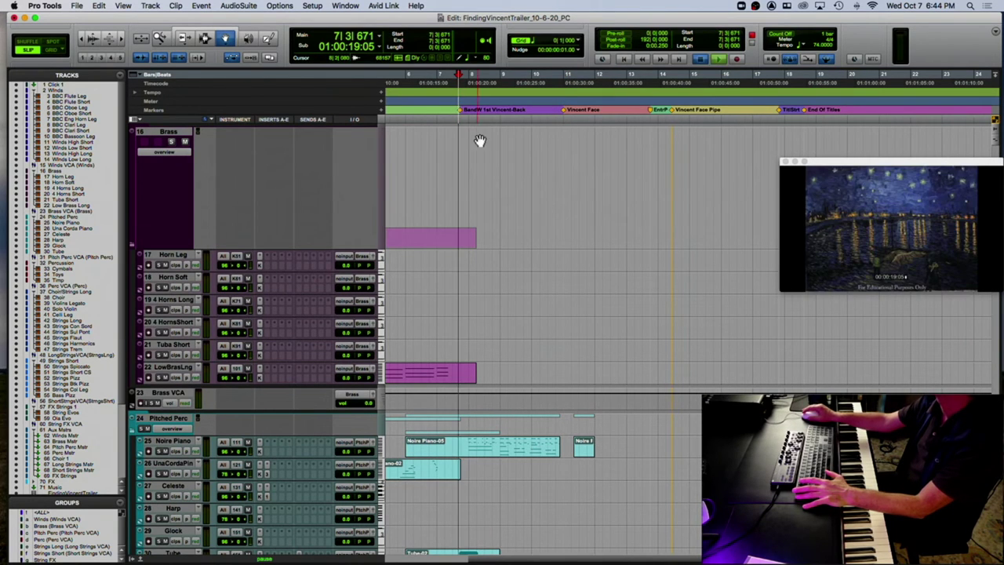
key(space)
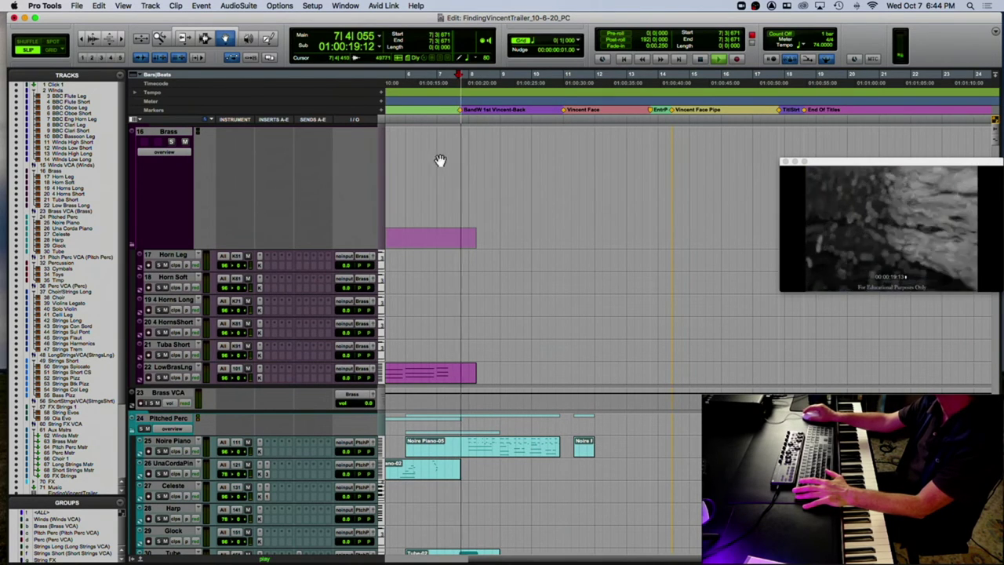
click(148, 265)
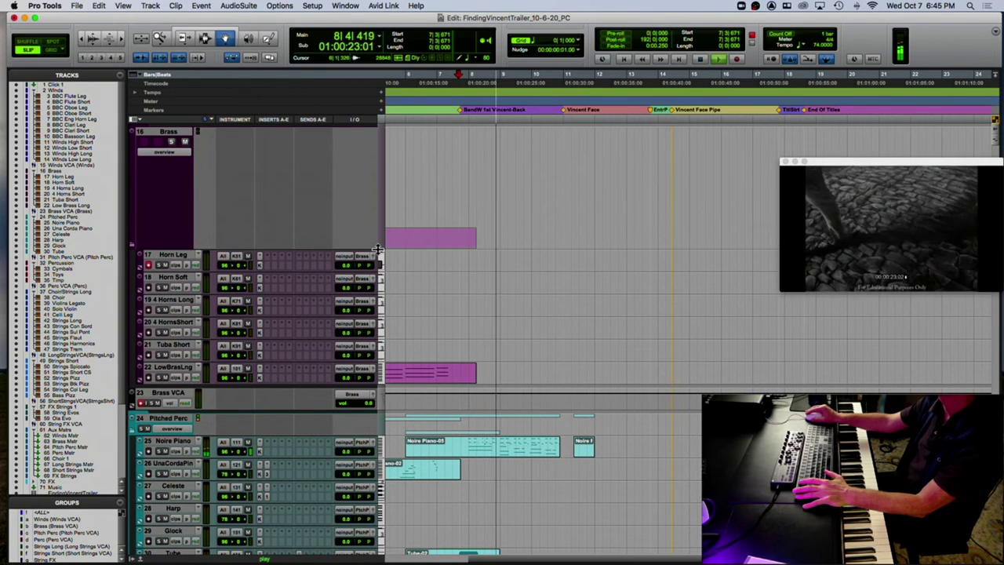
scroll(539, 279, down, 8)
scroll(538, 279, down, 5)
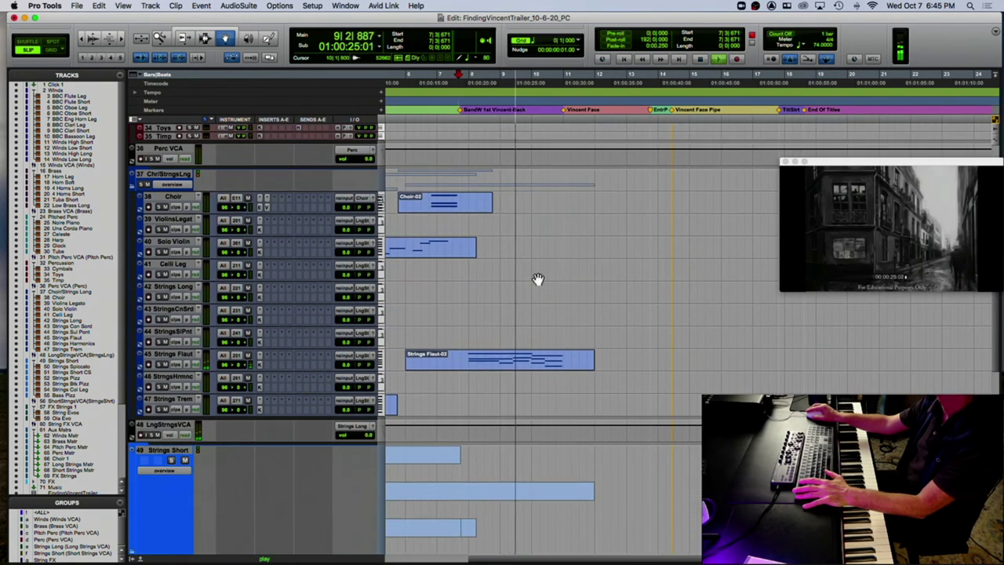
scroll(538, 280, down, 1)
key(space)
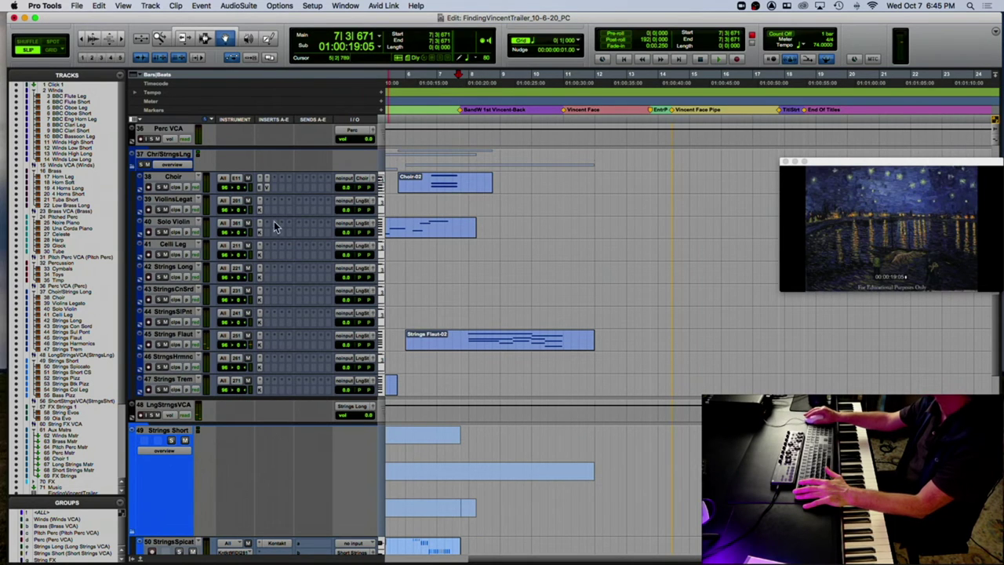
Record-enable the Violins Legato track, rehearse a line from 7|1|238 and record it from the same position.
scroll(418, 246, left, 5)
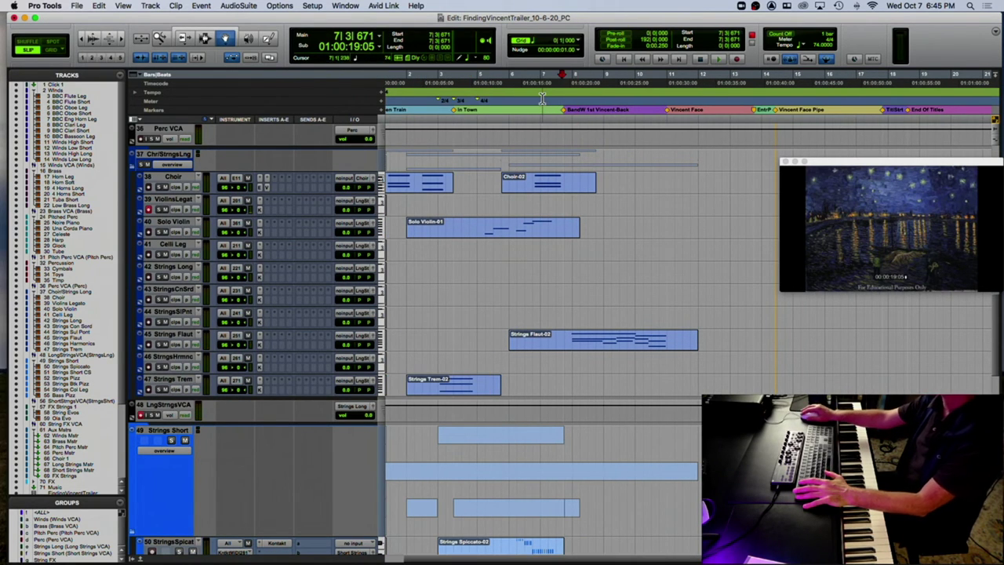
key(space)
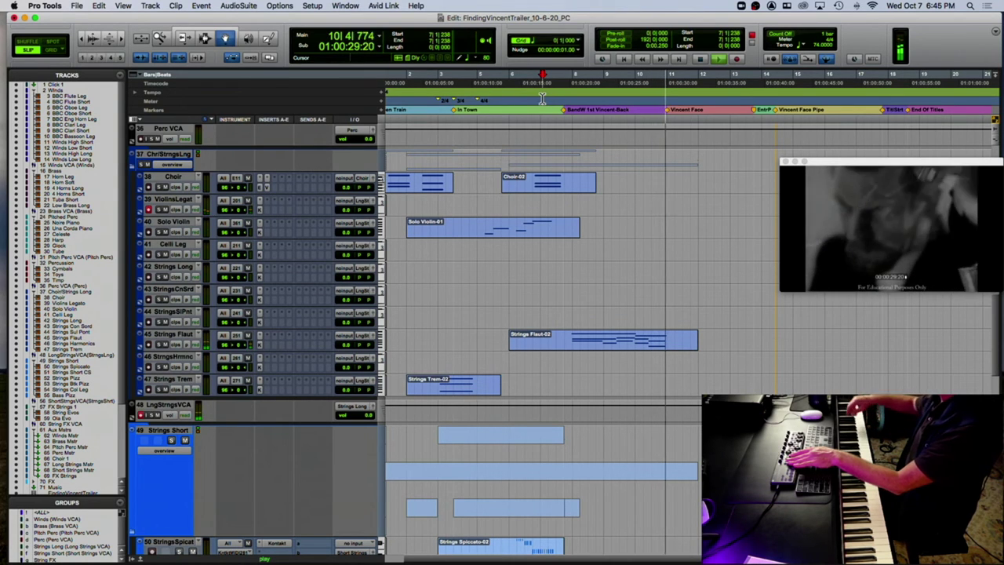
key(space)
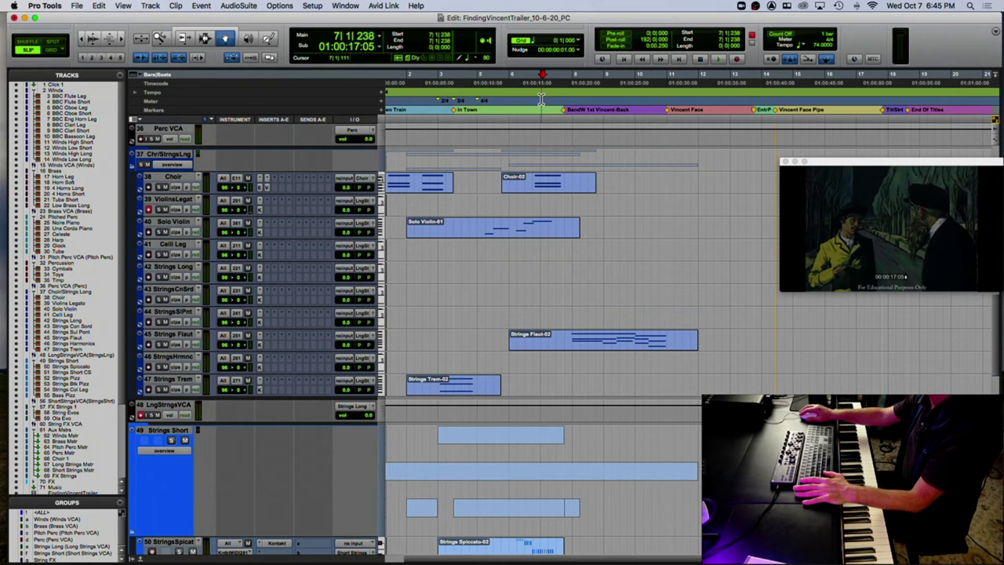
key(space)
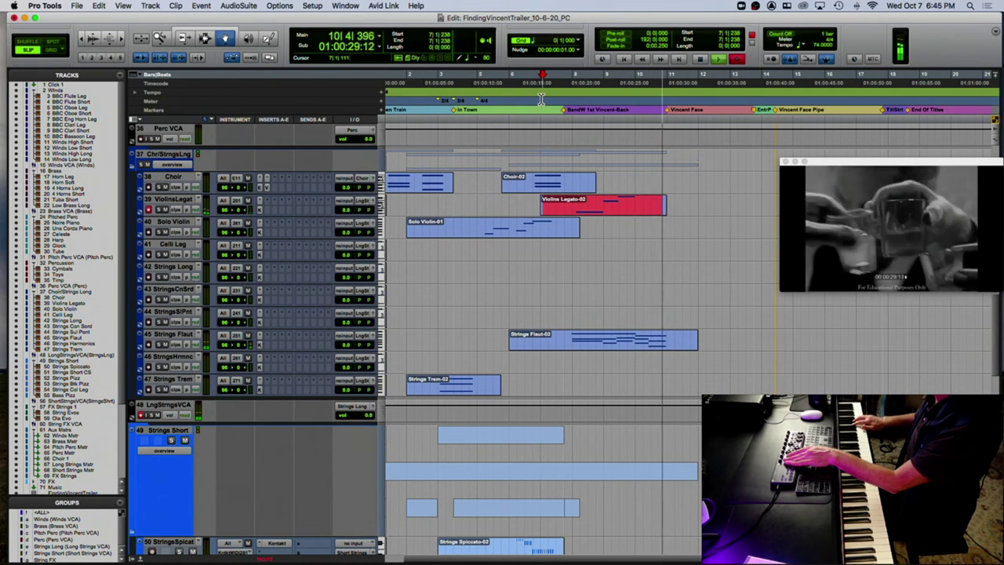
key(space)
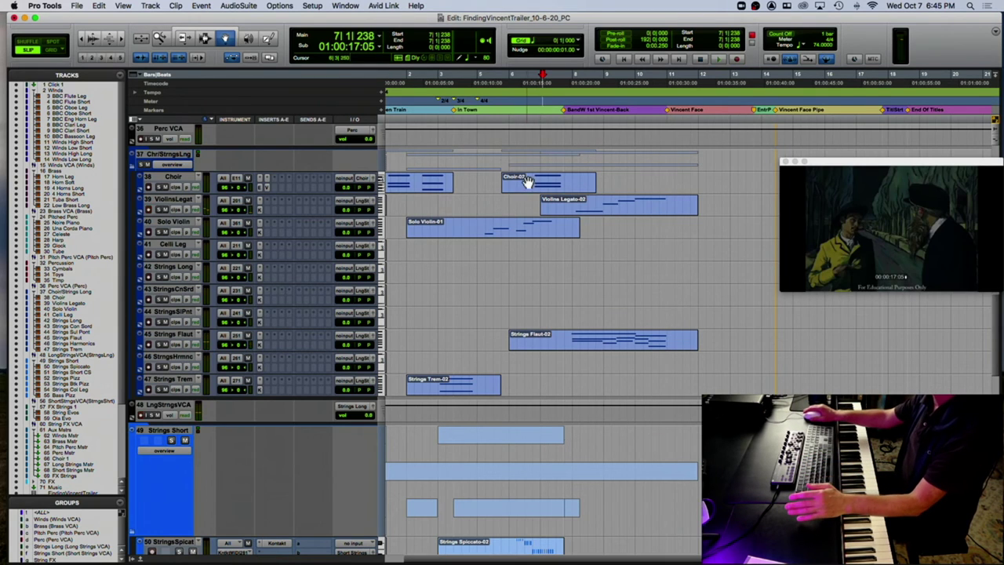
Record a sustained horn line on the Horn Leg track starting from 6|4|244.
scroll(527, 186, up, 10)
scroll(528, 181, up, 8)
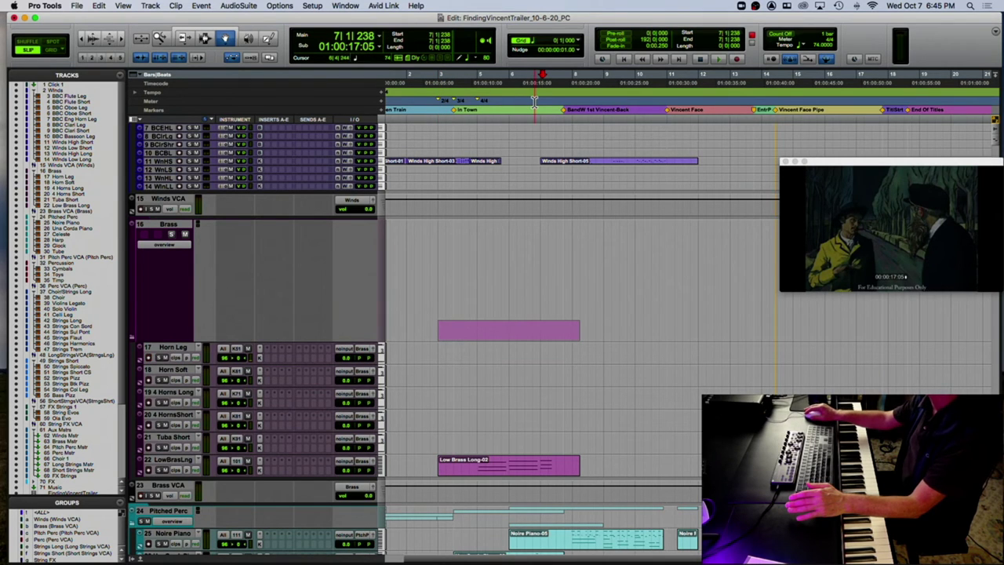
key(super+space)
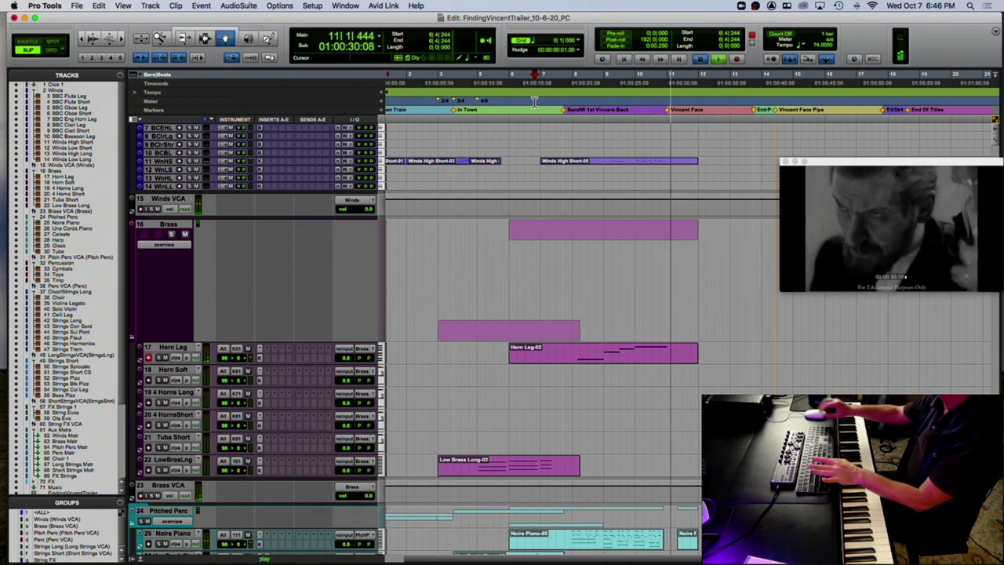
key(space)
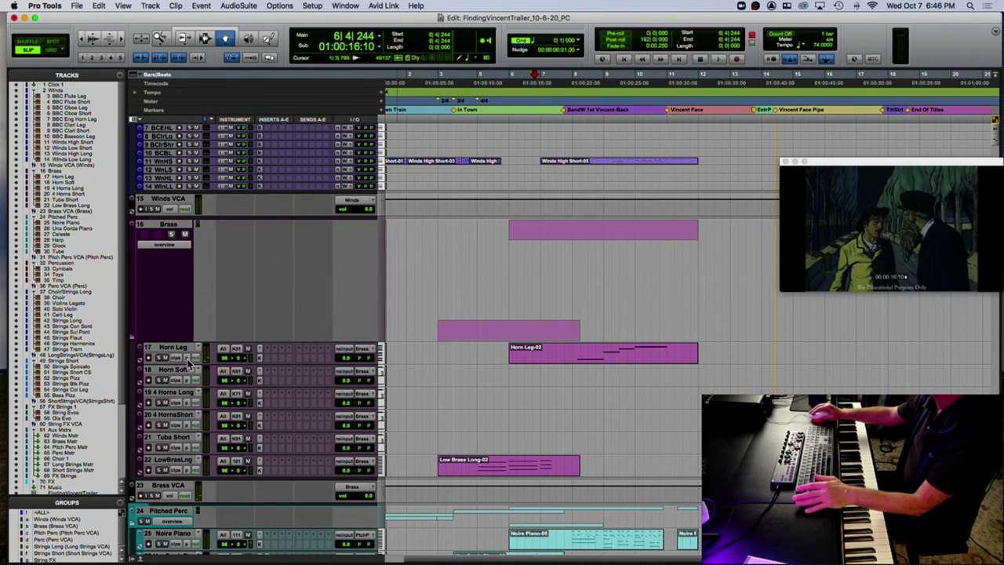
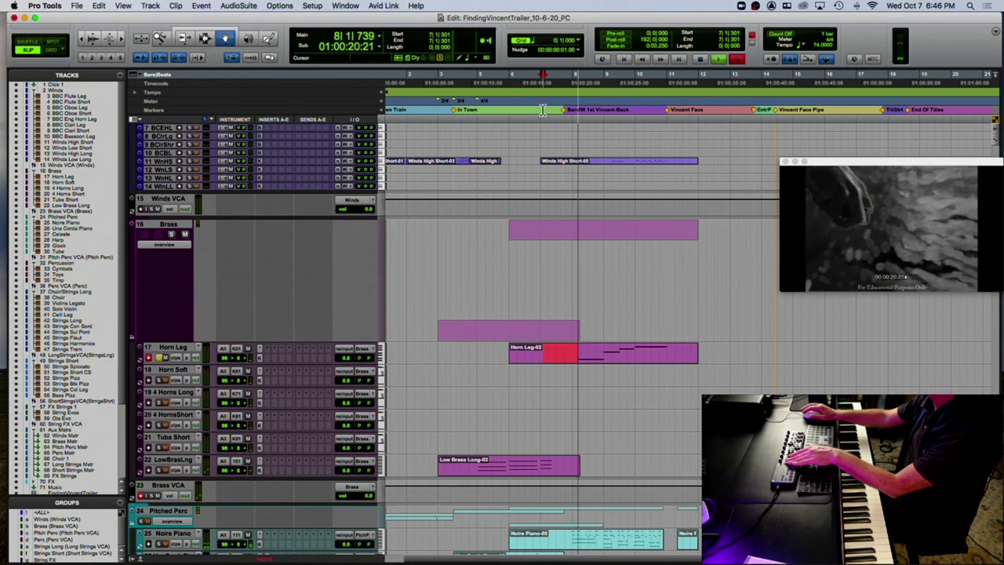
Try overdubbing onto the soloed Horn Leg part from 7|1|301 and discard the take.
key(space)
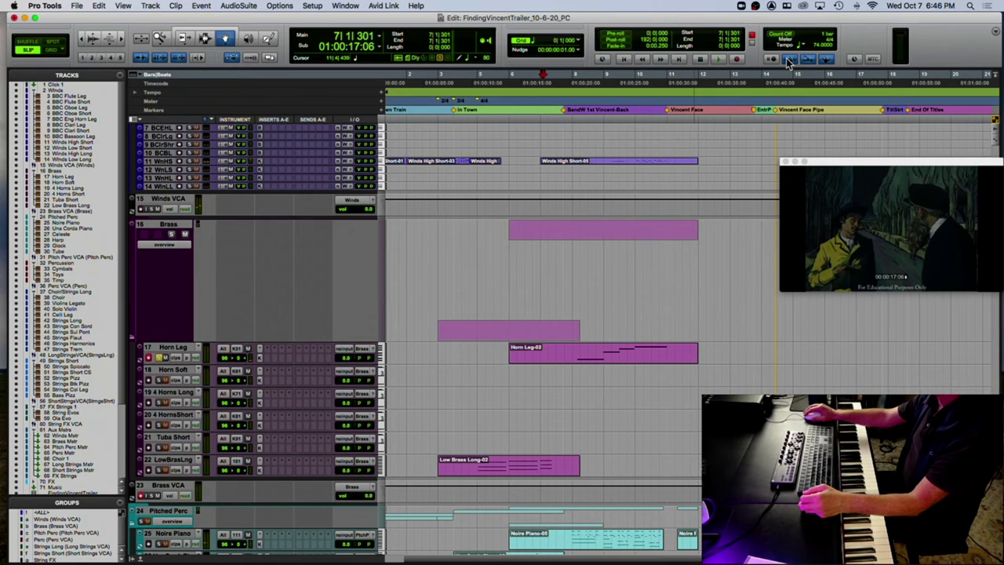
key(super+space)
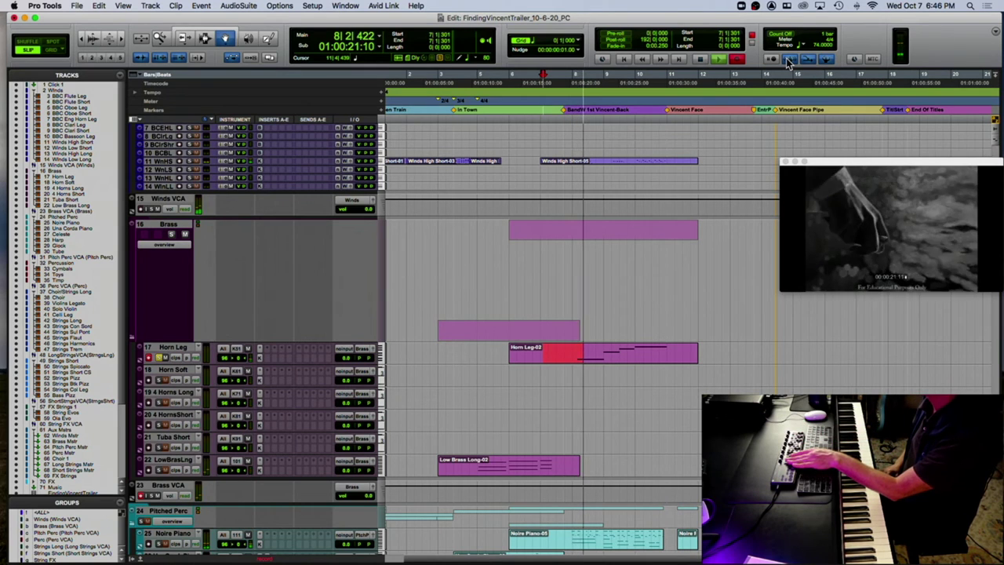
key(super+z)
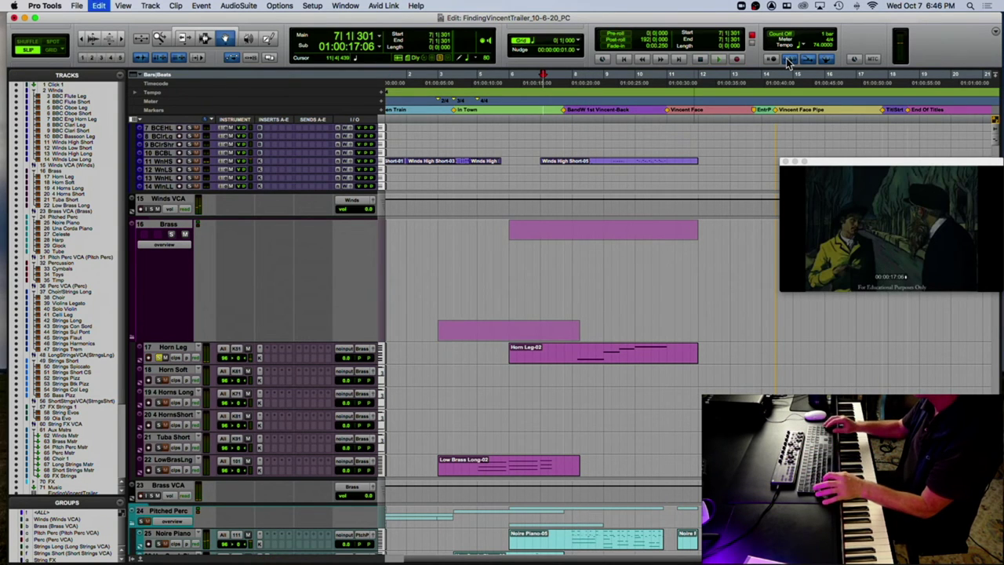
Overdub onto the soloed Horn Leg part from 7|1|301 and redraw its mod wheel curve as a rising ramp from 8|1.
key(super+space)
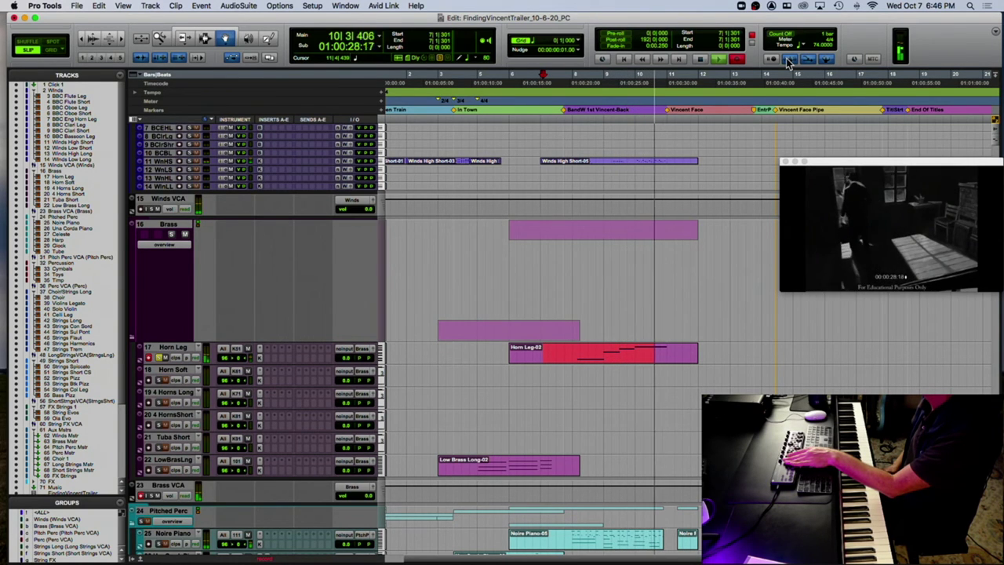
key(space)
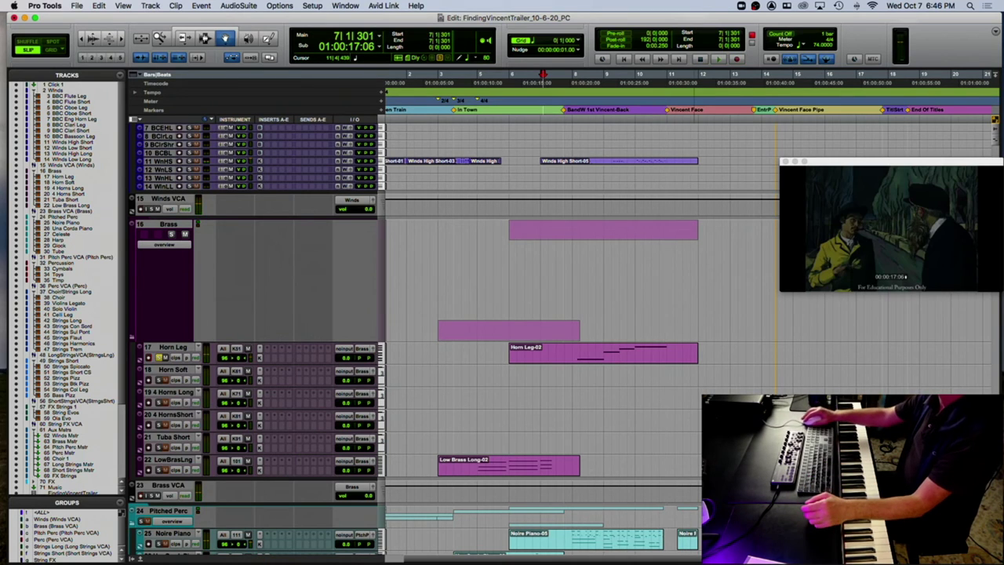
double_click(639, 361)
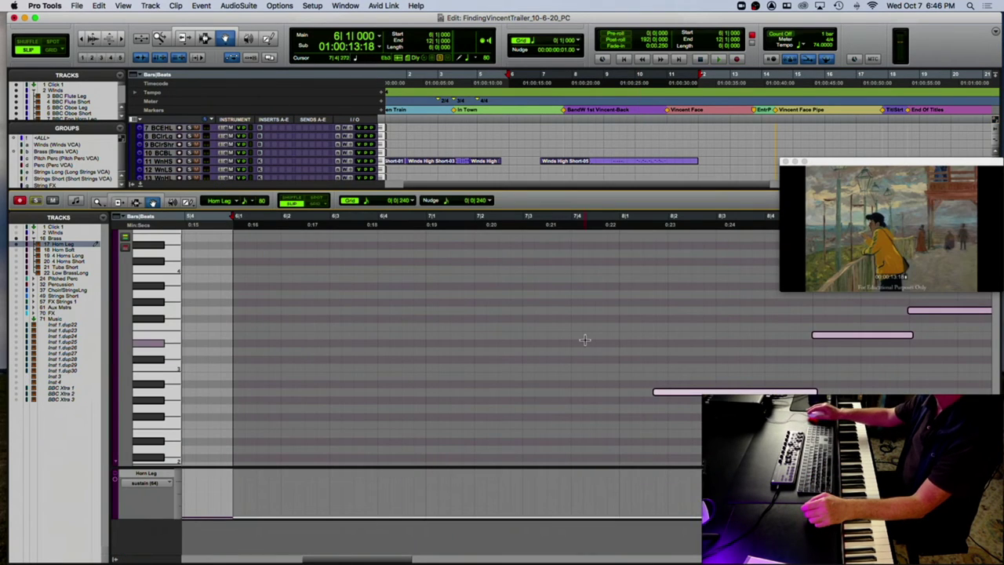
click(146, 480)
mouse_move(152, 480)
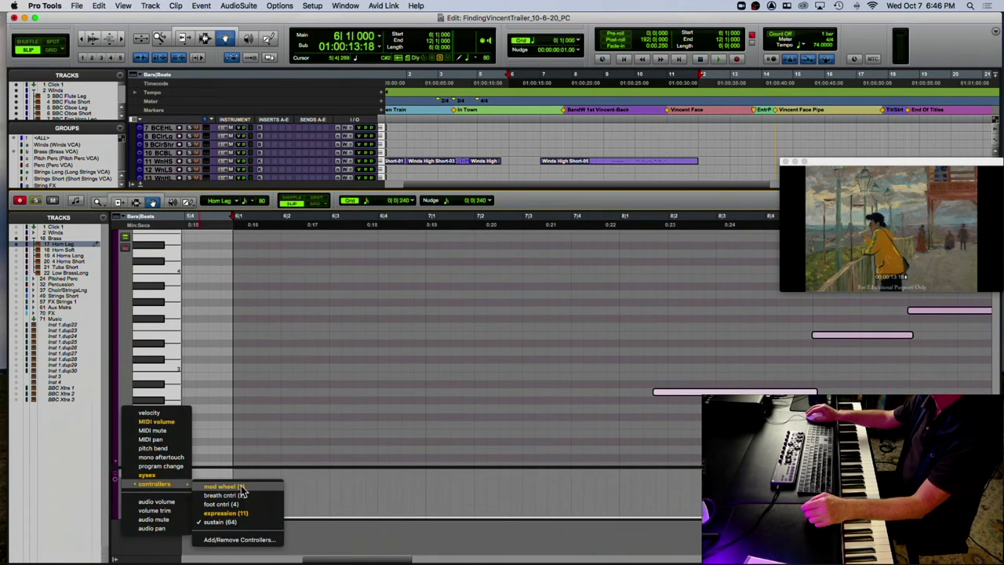
click(220, 485)
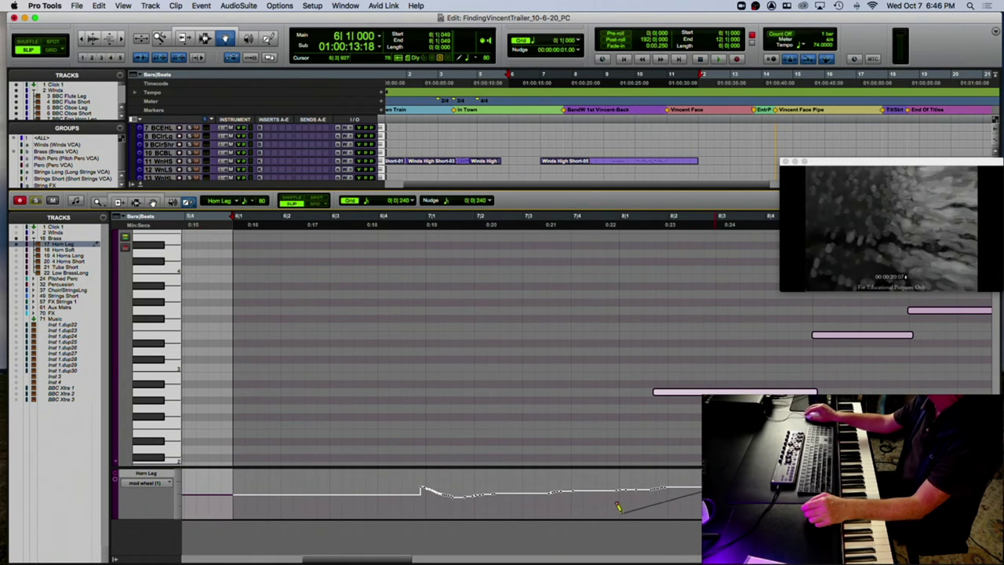
scroll(558, 421, right, 10)
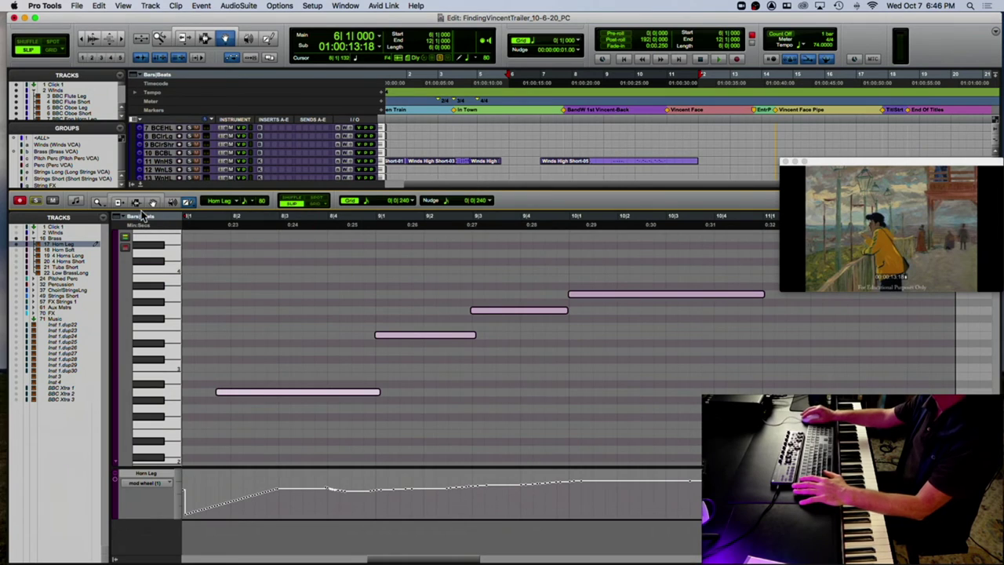
Shorten the Horn Leg A2 note to end before bar 9, lengthen the G3 note past 10|1, and audition from 8|1|527.
click(345, 225)
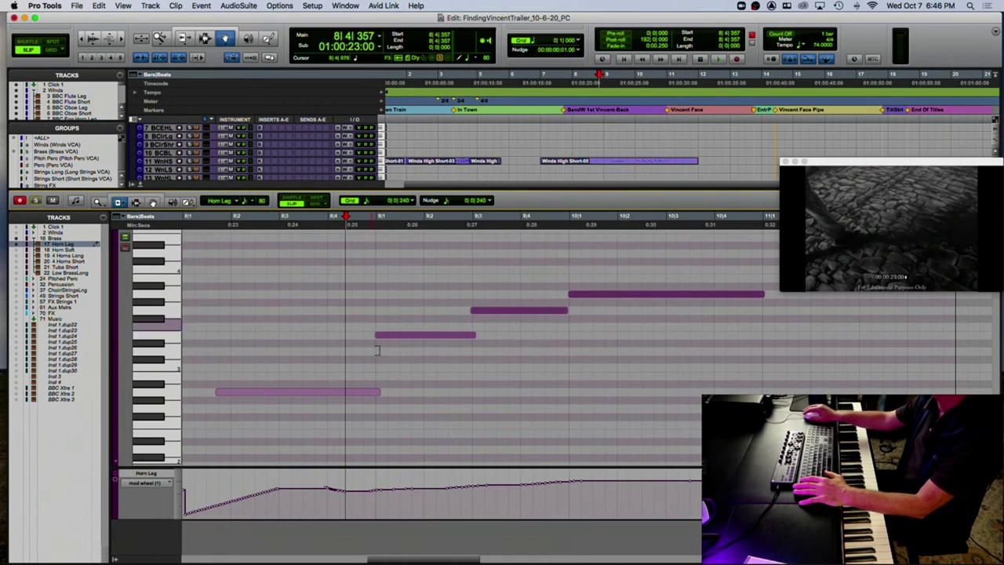
drag(368, 390, 366, 390)
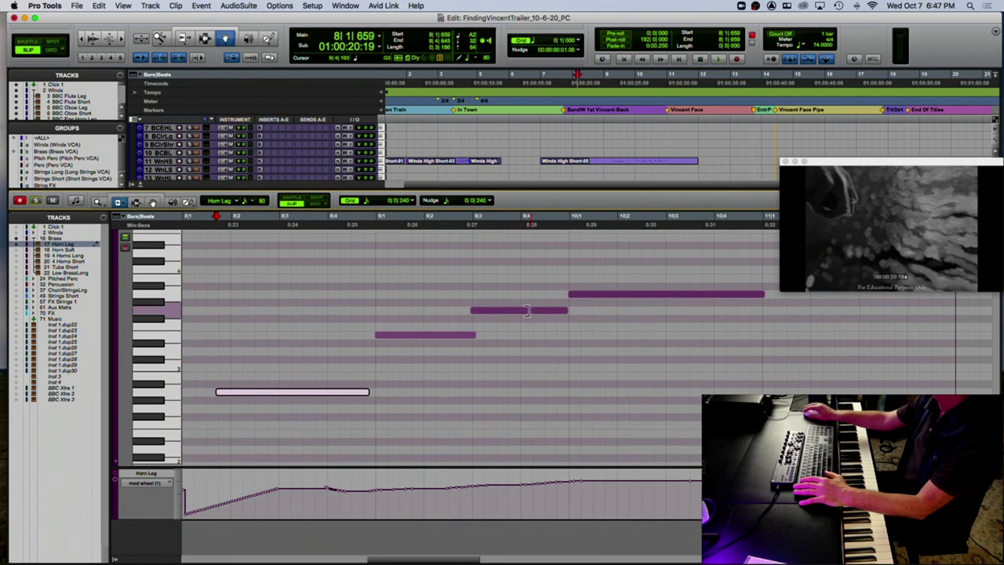
drag(561, 310, 583, 311)
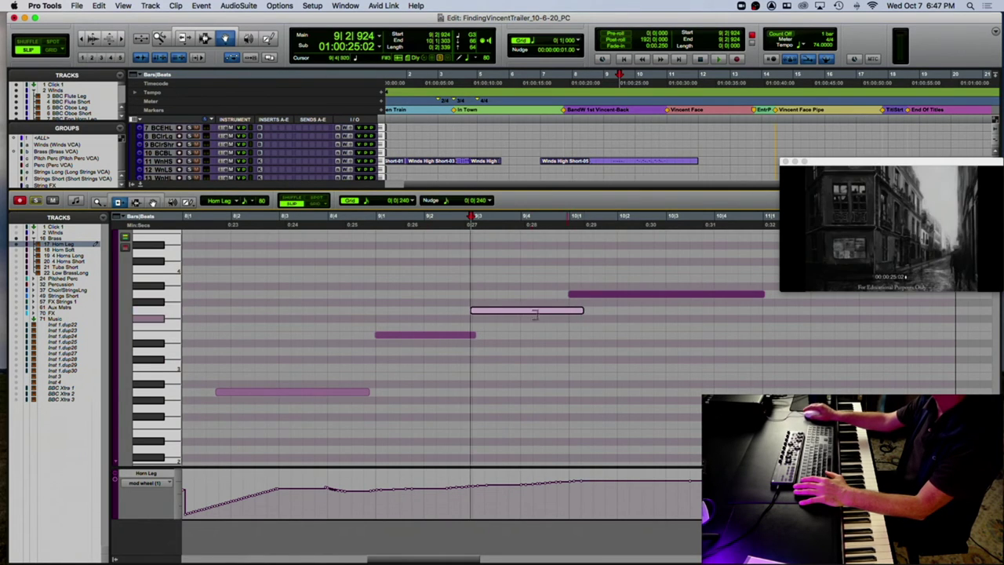
click(209, 226)
key(space)
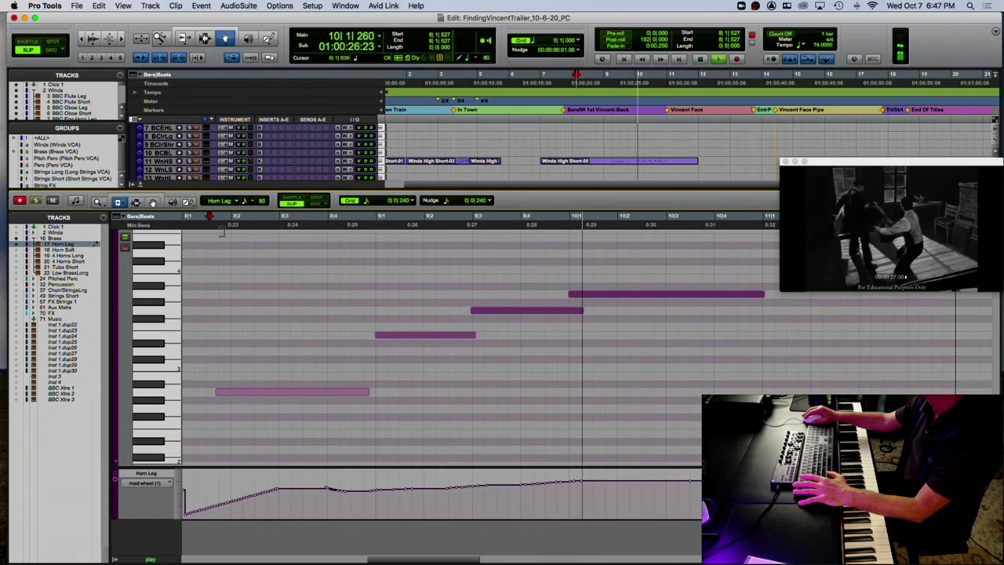
key(space)
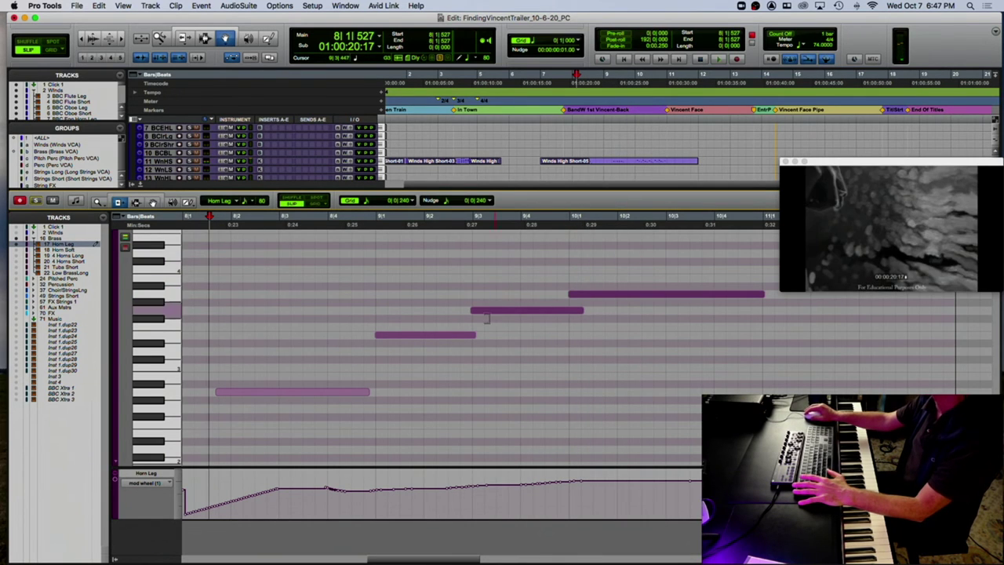
Extend the Horn Leg G3 note's start to 9|2|815 and the A3 note's start to 9|4|775, and audition from 8|1|517.
drag(474, 311, 468, 313)
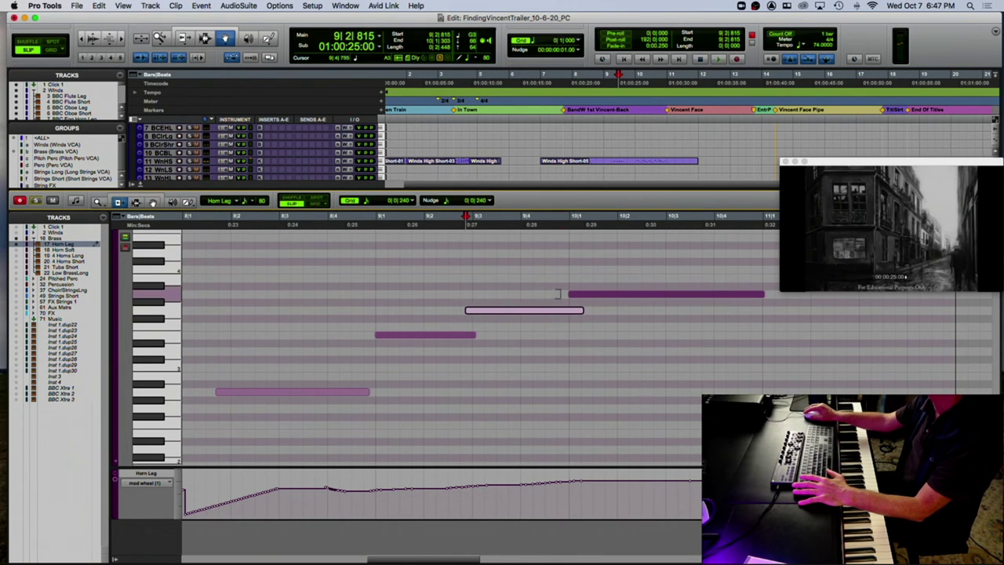
drag(570, 296, 561, 295)
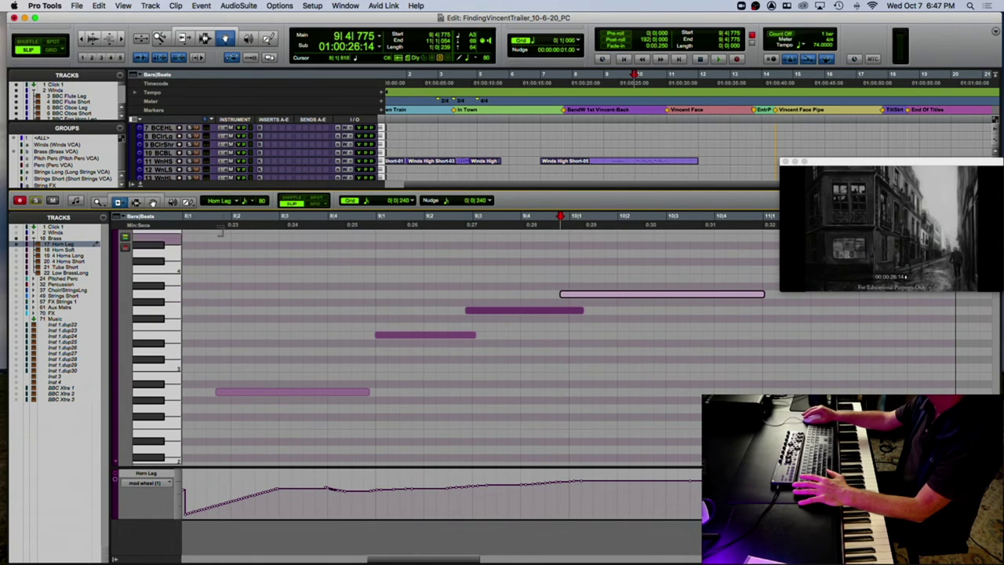
click(208, 222)
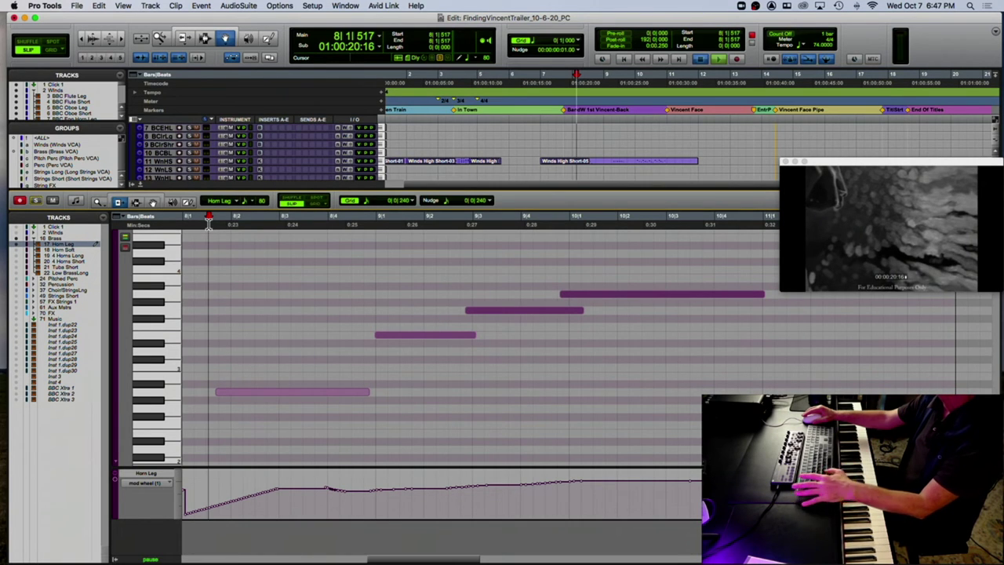
key(space)
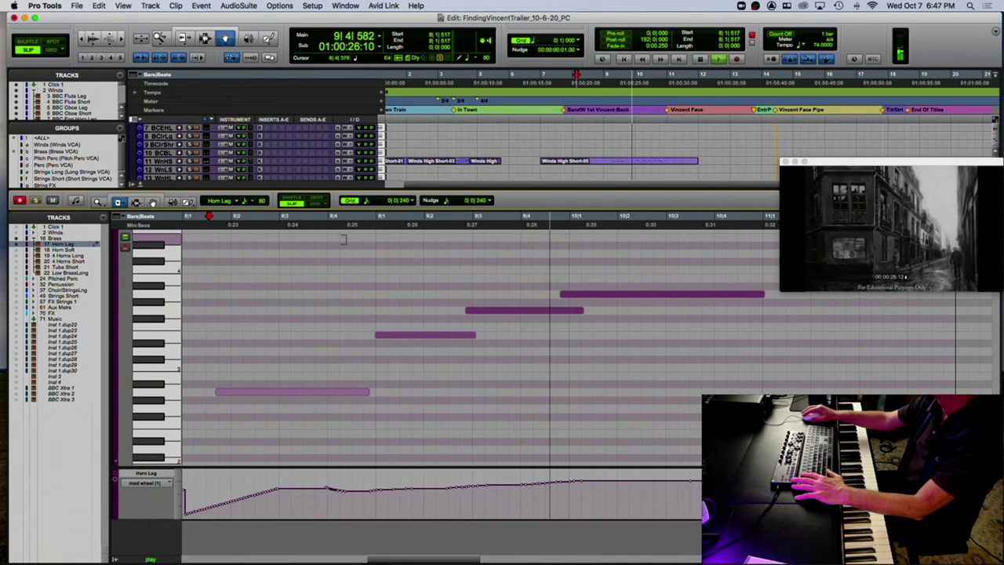
Pull the starts of the Horn Leg G3 and A3 notes slightly earlier and audition the change from 8|4|679.
click(468, 310)
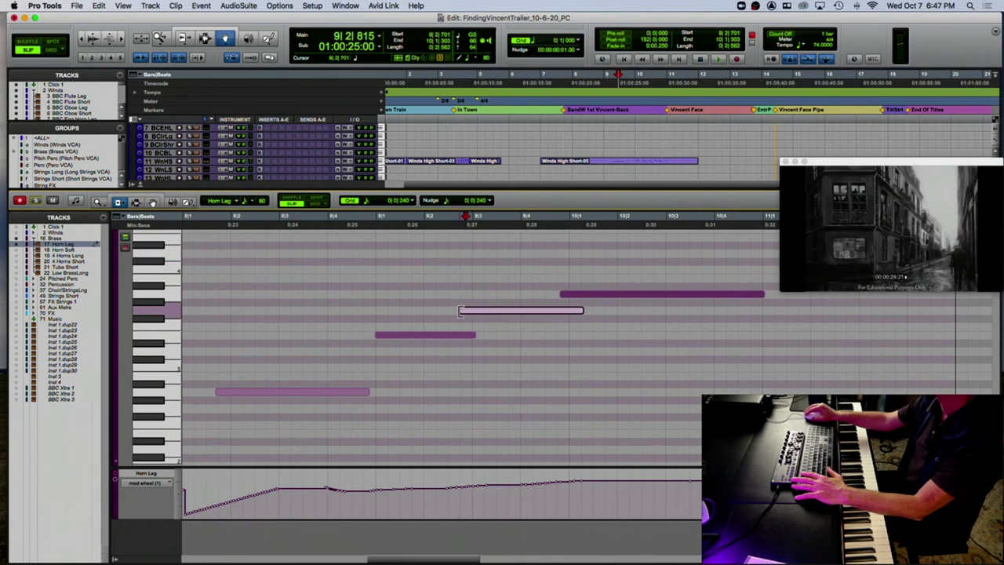
click(558, 296)
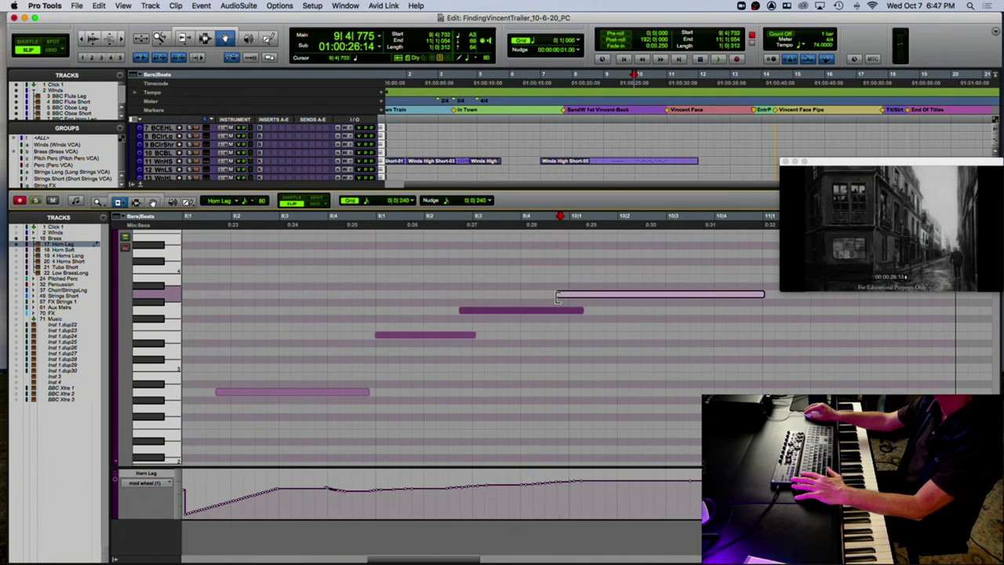
click(361, 223)
key(space)
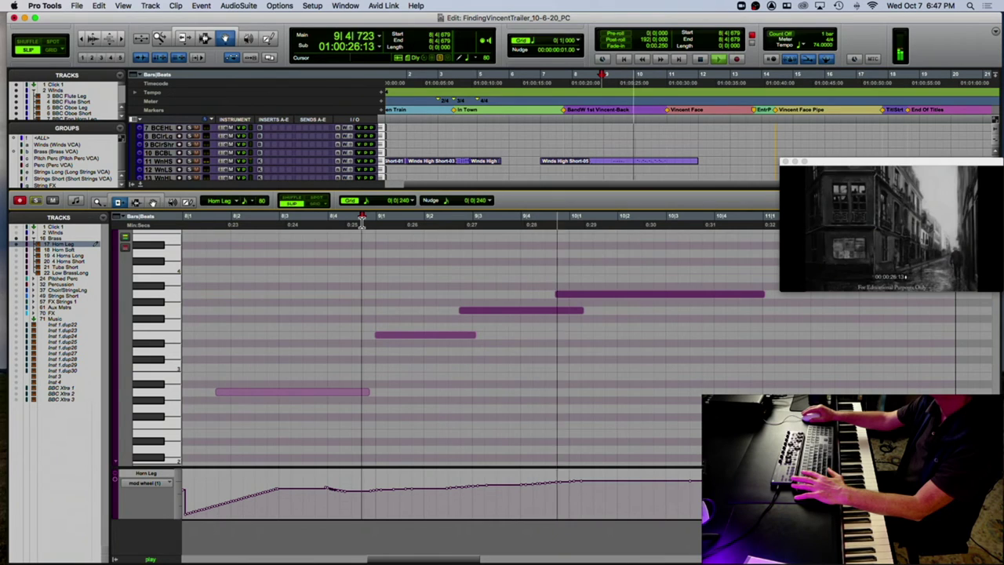
key(space)
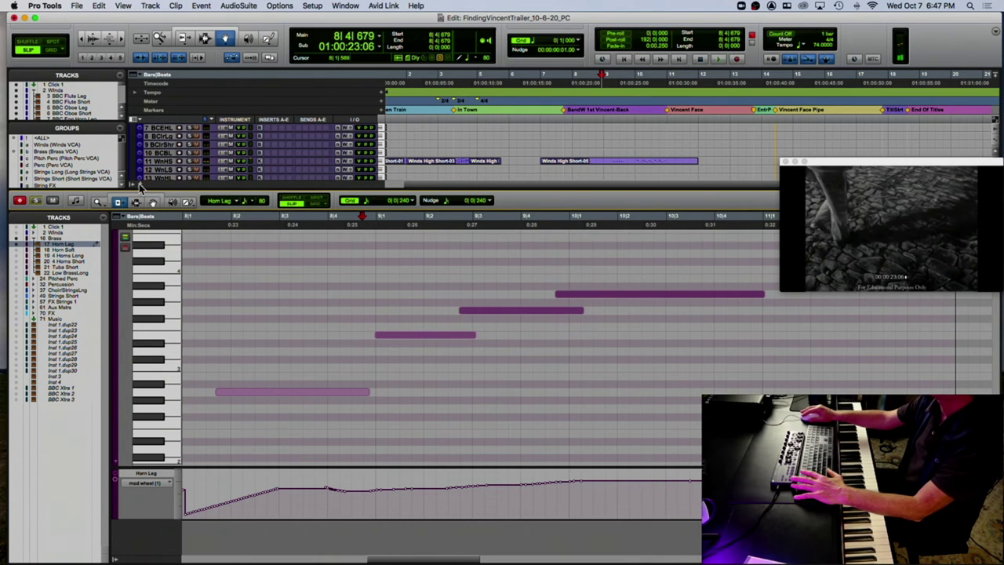
Close the MIDI editor and play the cue from 8|4|679 into the Vincent Face section to review the layered tracks.
click(140, 187)
scroll(164, 356, down, 10)
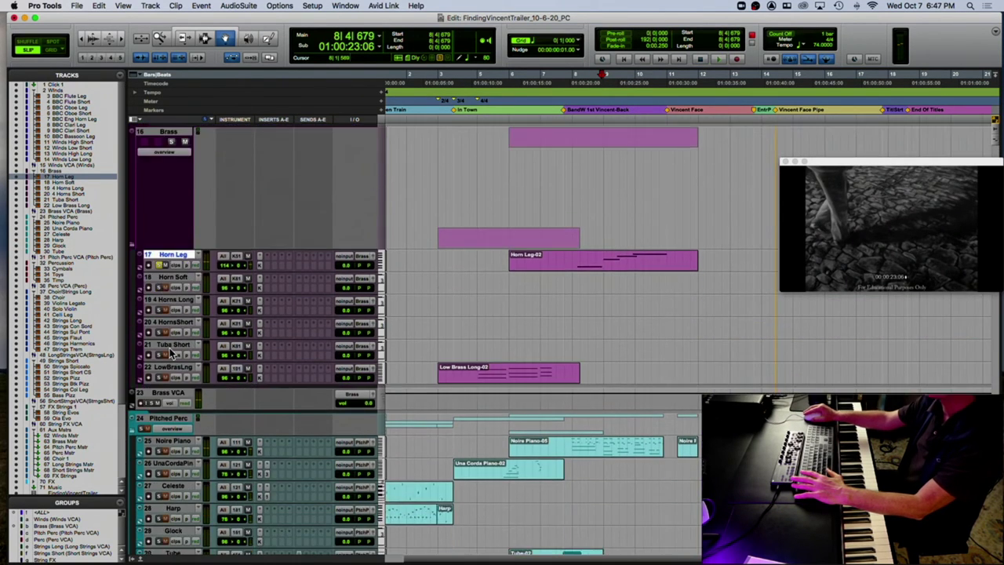
scroll(172, 345, down, 3)
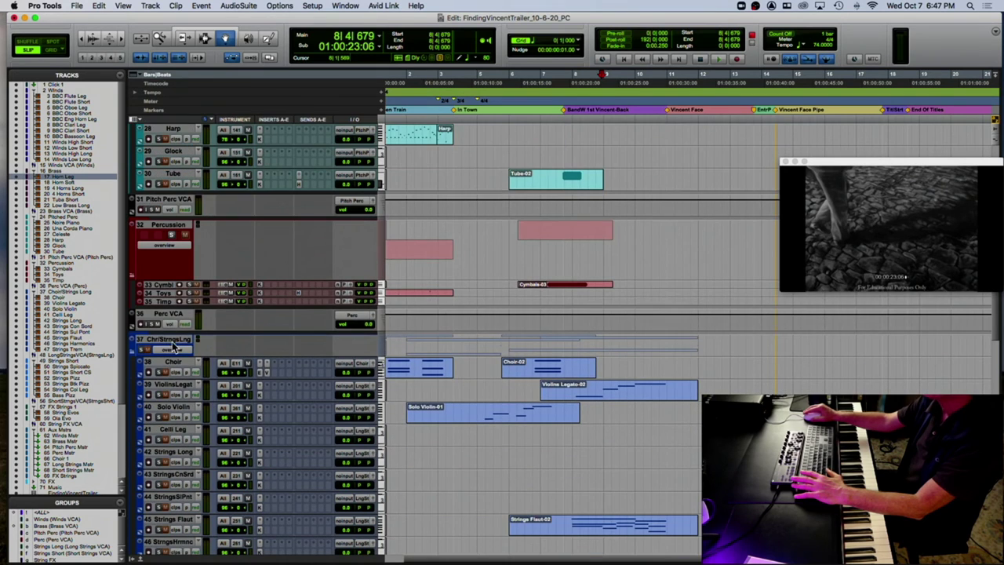
key(space)
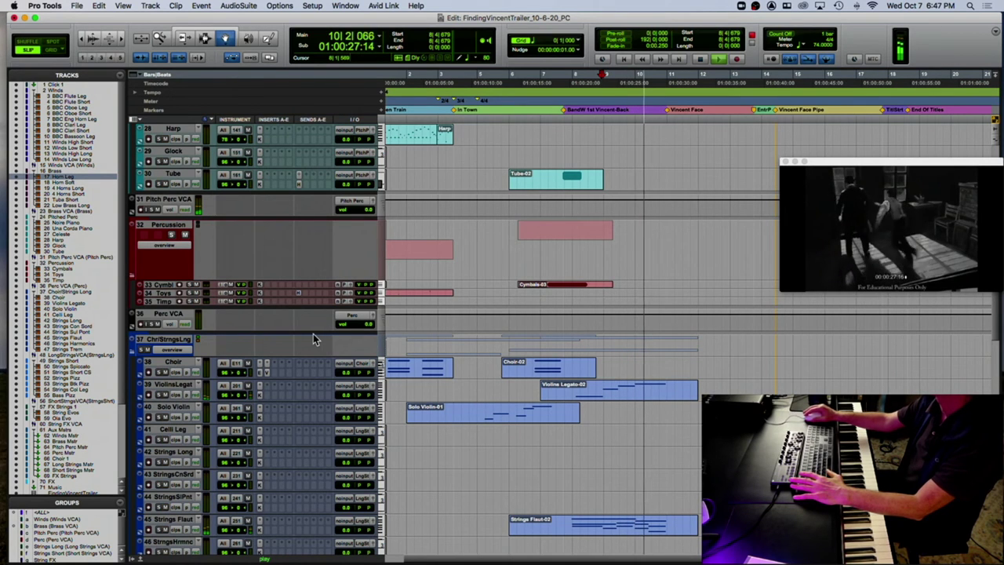
scroll(316, 336, right, 5)
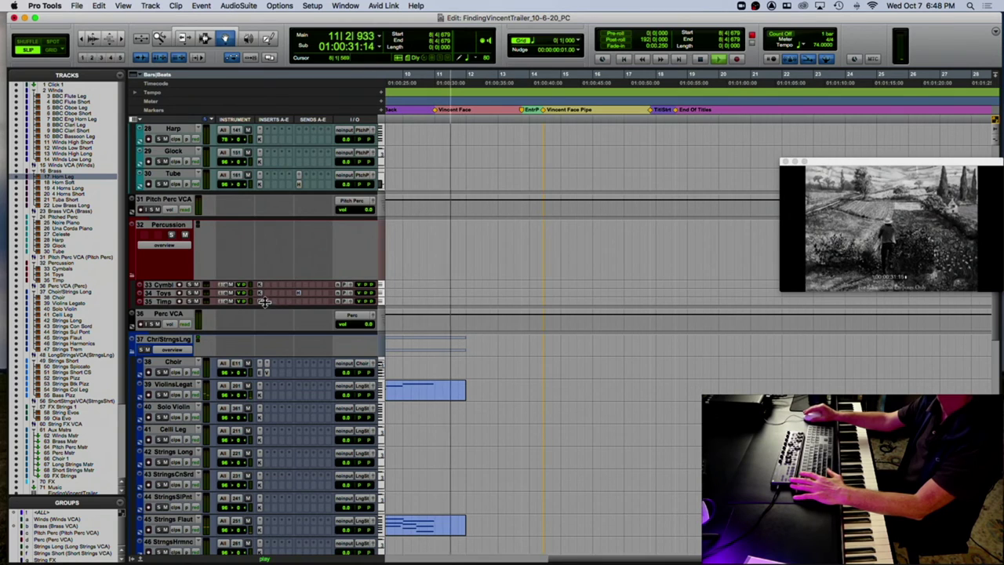
key(space)
Enlarge the Strings Btk Pizz track and review the short strings during playback from 10|4|464 and 9|4|234.
scroll(267, 302, down, 6)
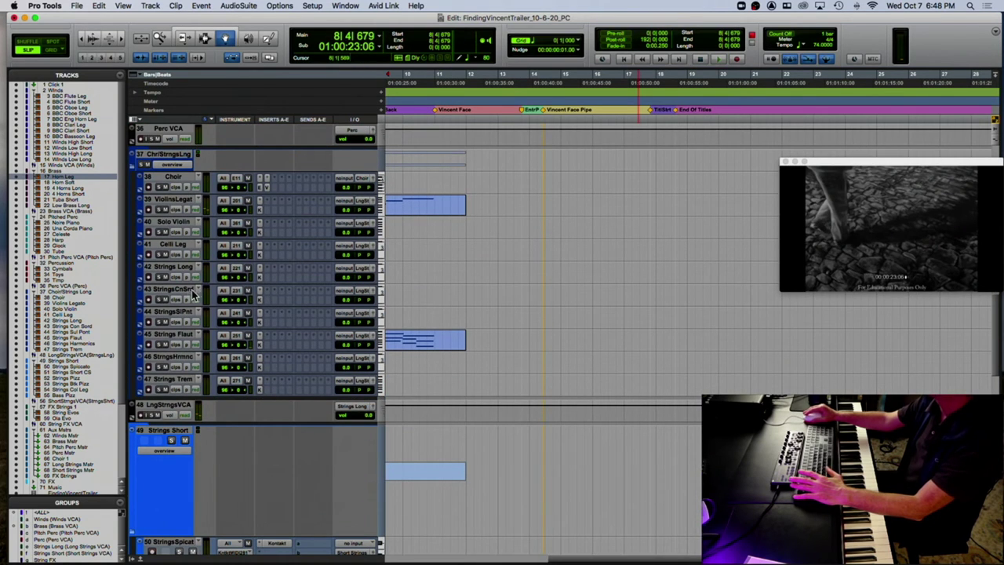
scroll(196, 297, down, 9)
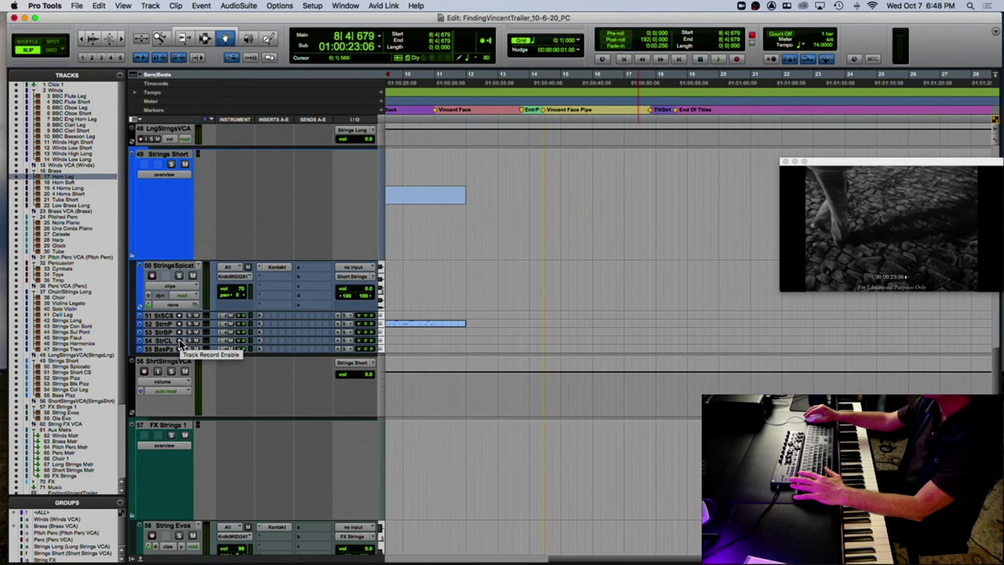
drag(166, 336, 168, 350)
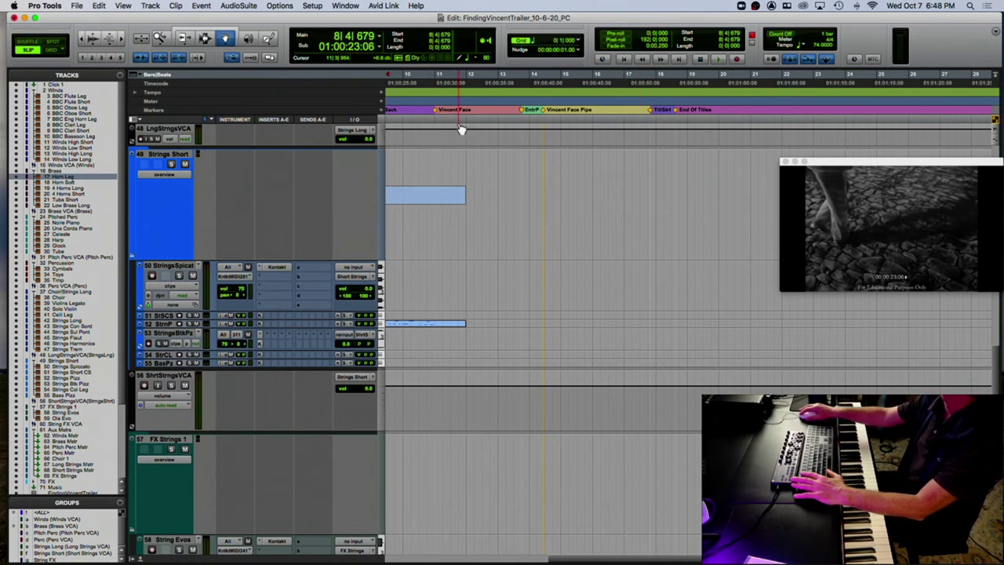
click(430, 100)
key(space)
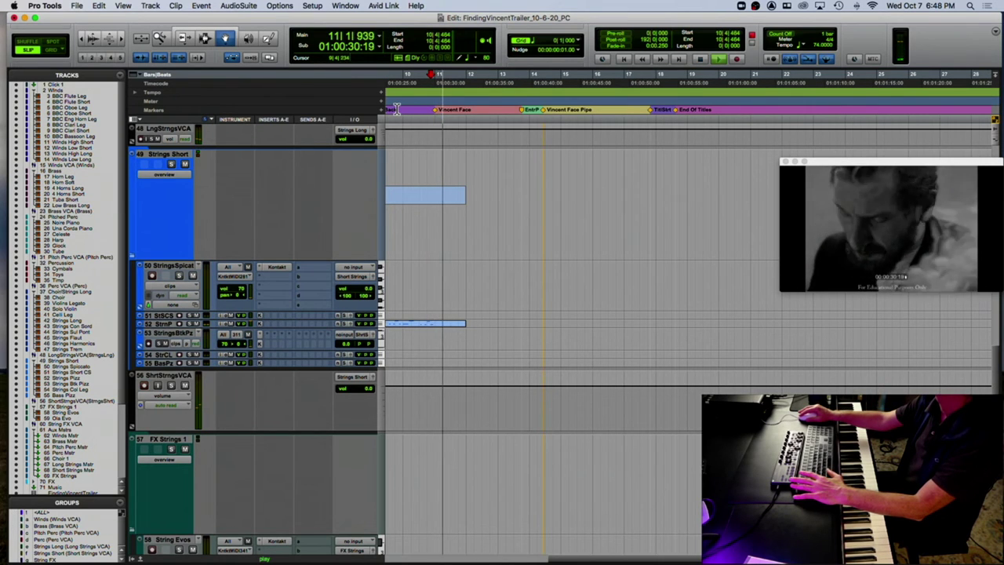
click(397, 109)
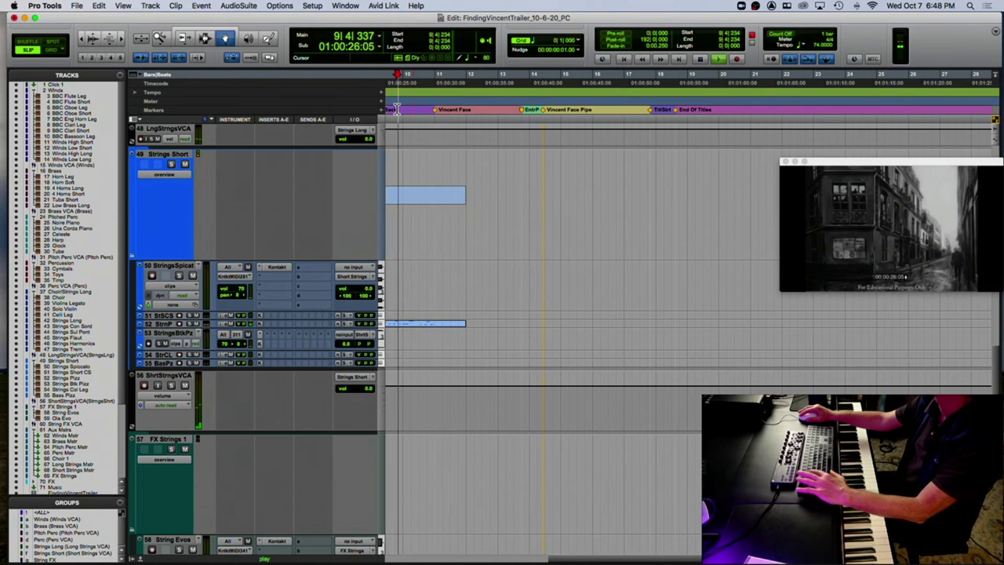
key(r)
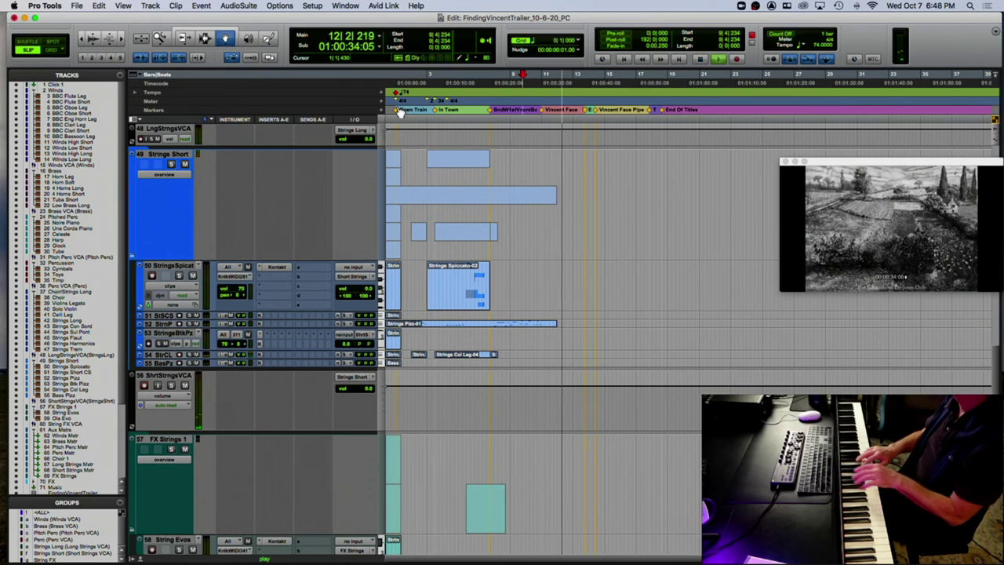
Record-enable the Strings Col Leg track and try recording a take from 9|2|628.
key(space)
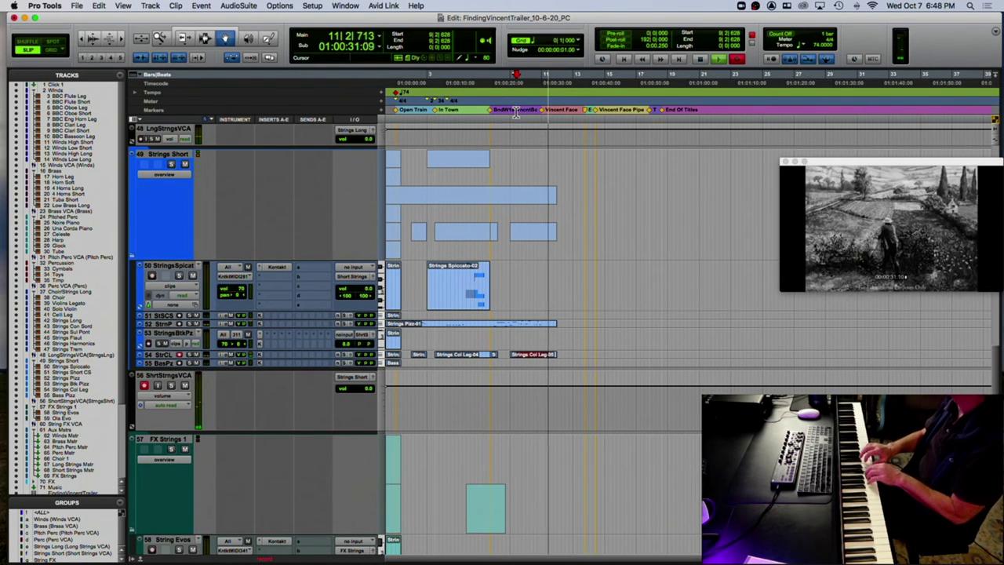
key(space)
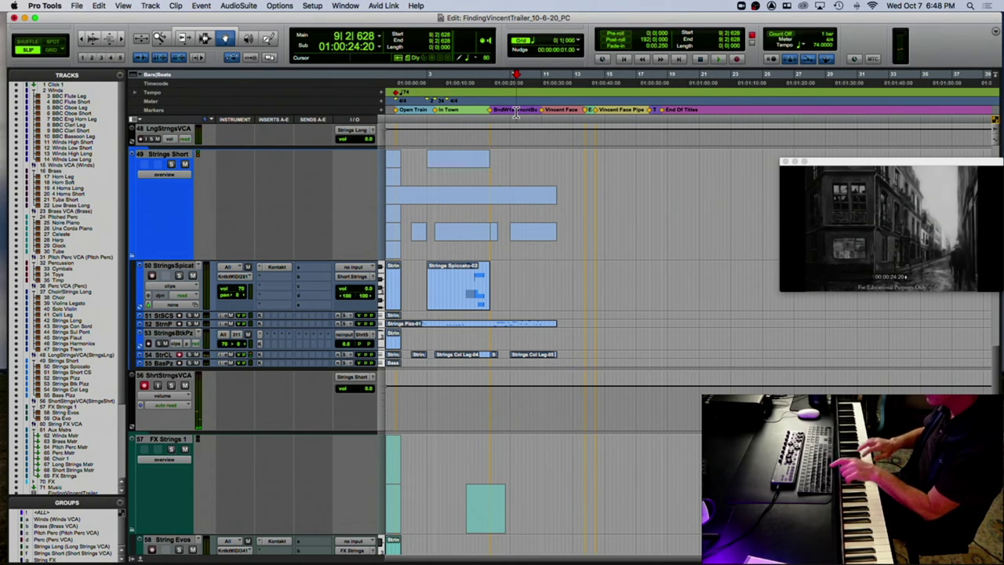
Rehearse a part on the record-enabled Strings Col Leg track during playback from 9|2|628.
key(space)
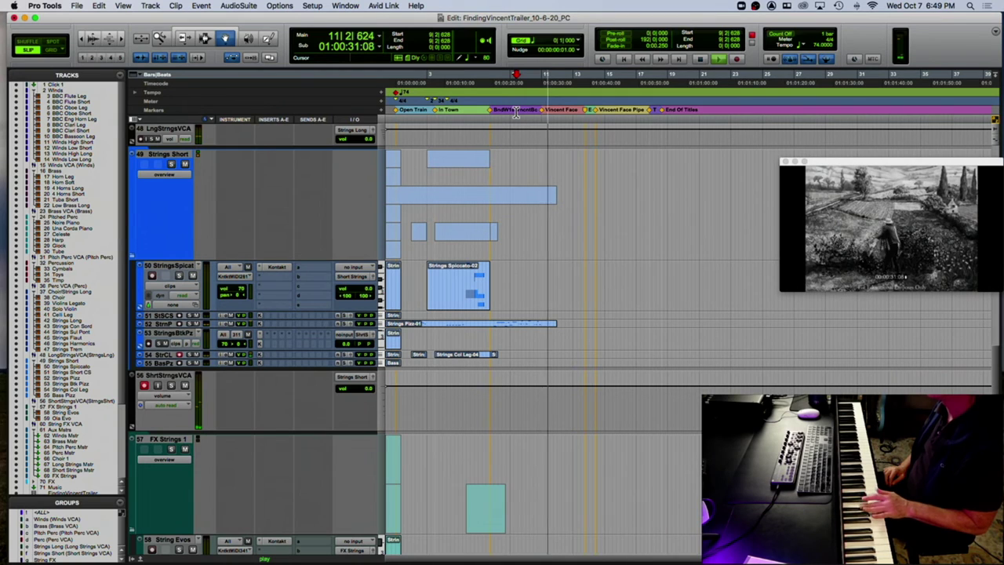
key(space)
key(space)
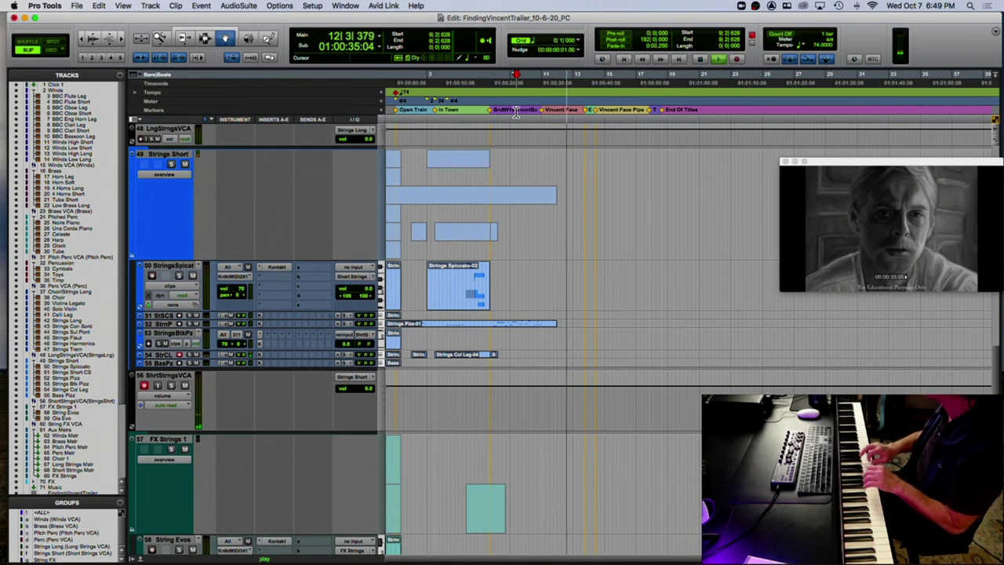
key(space)
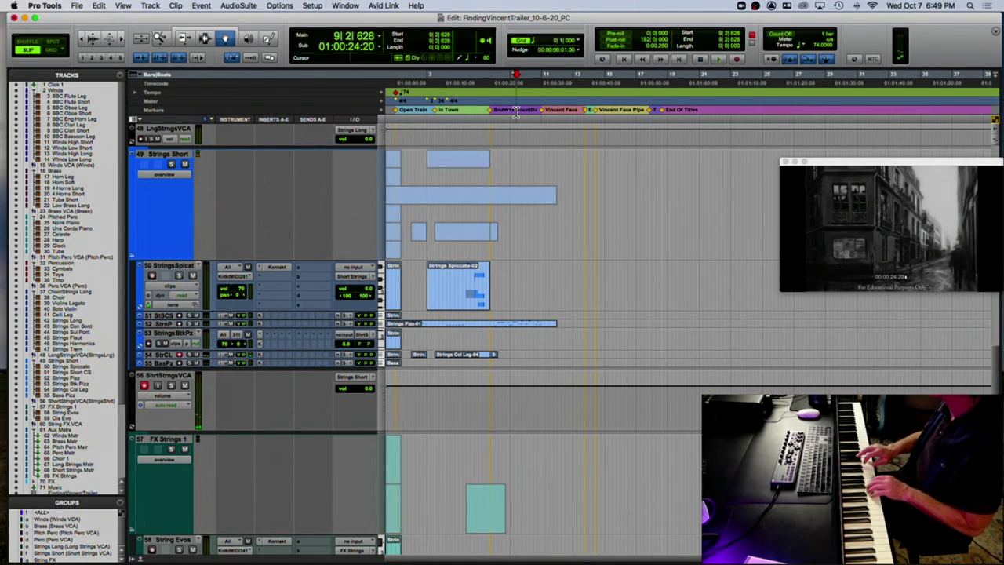
Record a Strings Col Leg take from 9|2|628 to about bar 13 and play it back against the picture.
key(super+space)
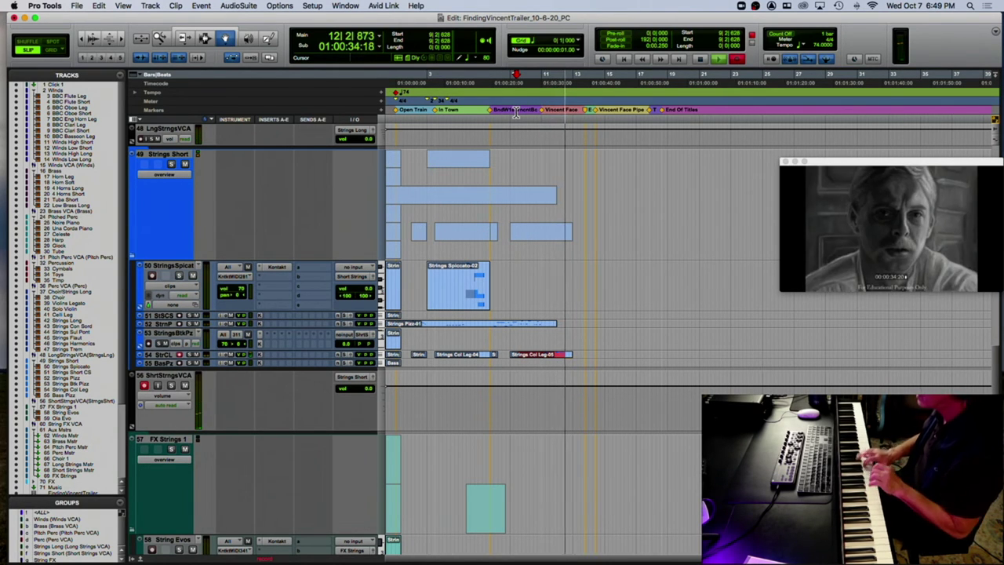
key(space)
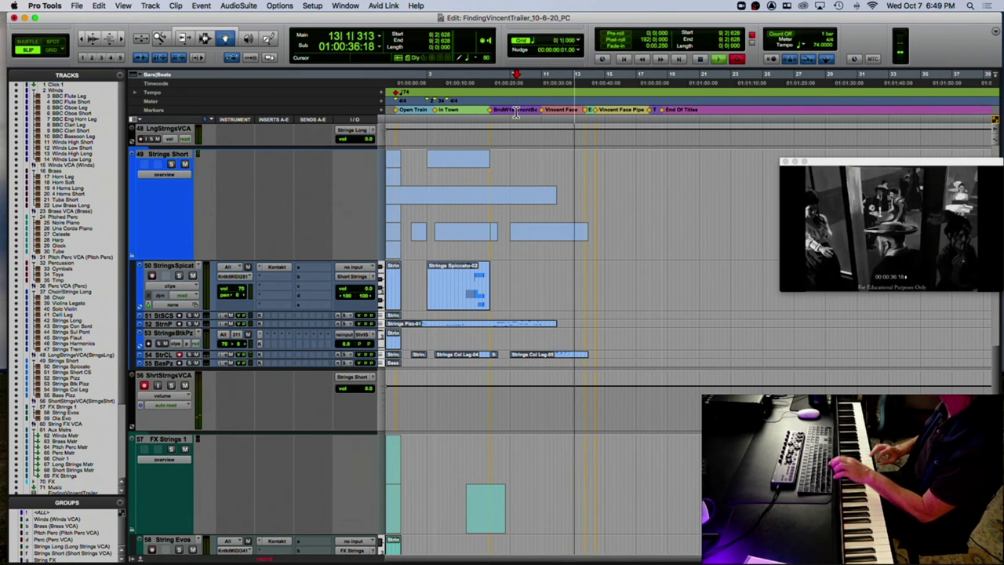
key(space)
key(t)
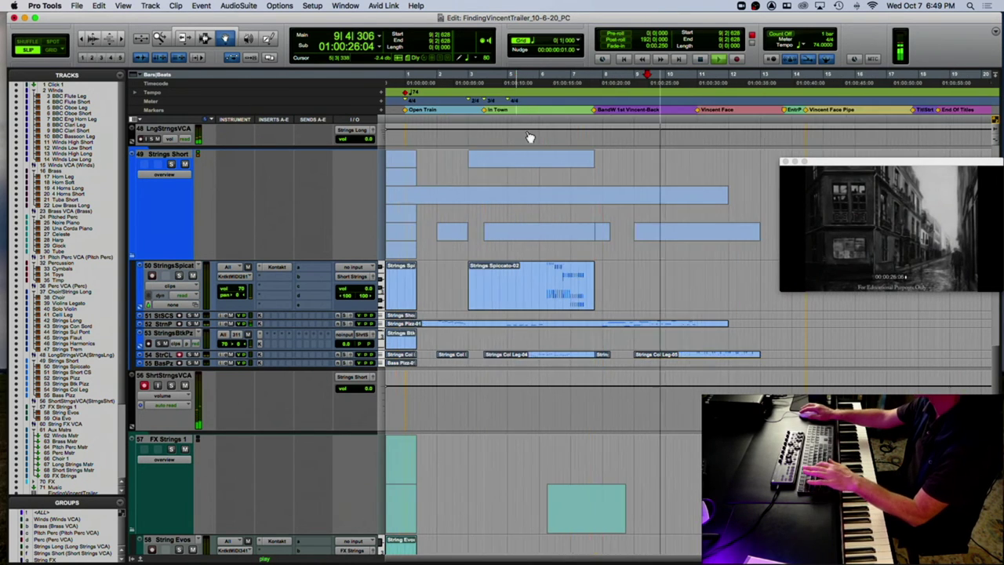
key(t)
scroll(513, 167, right, 5)
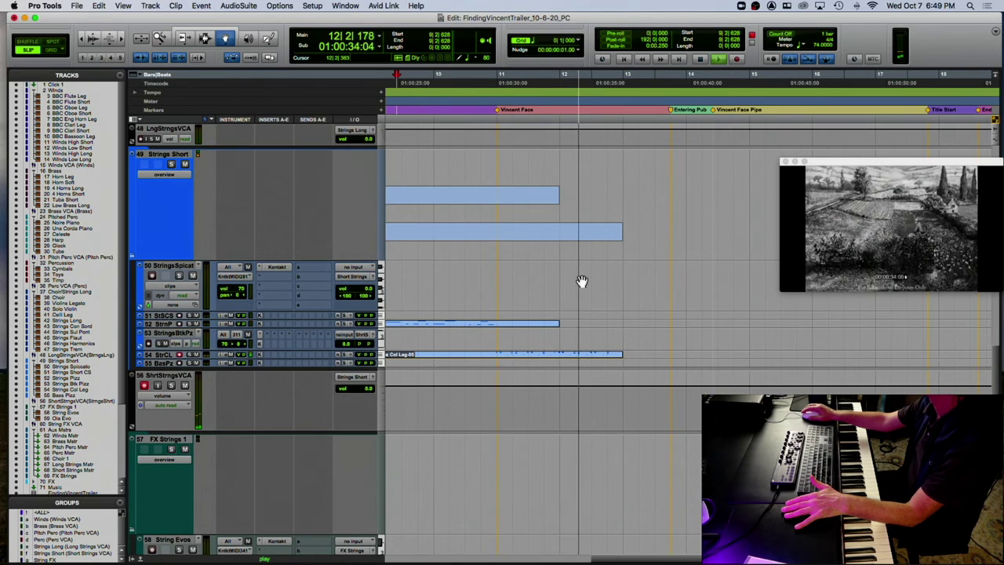
key(space)
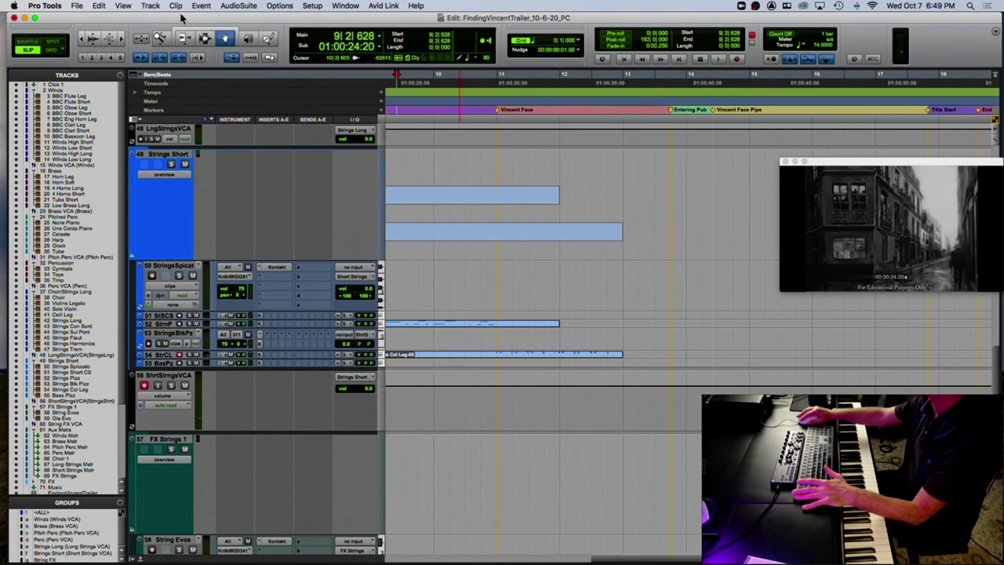
Audition the Strings Col Leg take from 10|4|368 and delete its end from 12|2|650 onward.
click(487, 354)
key(space)
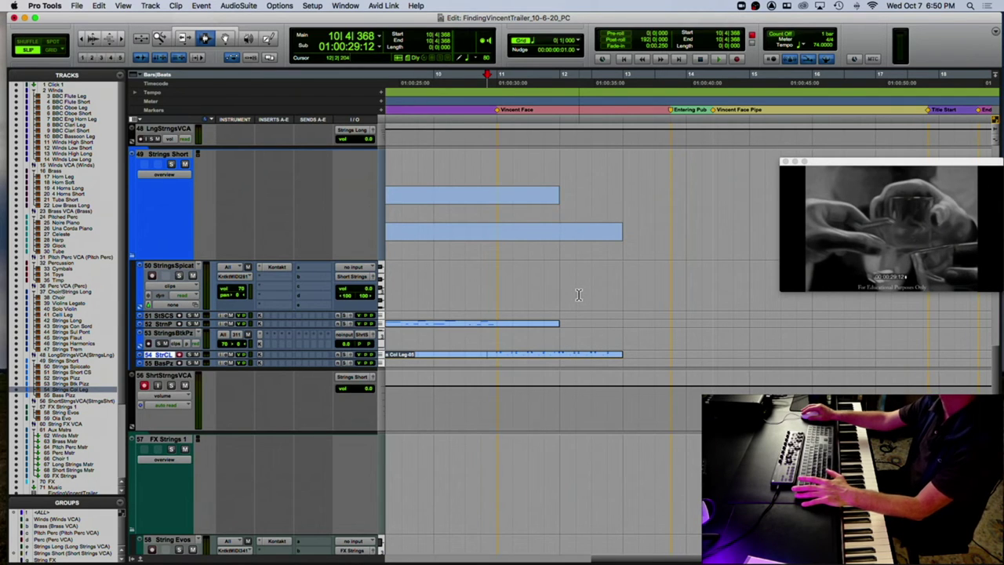
key(space)
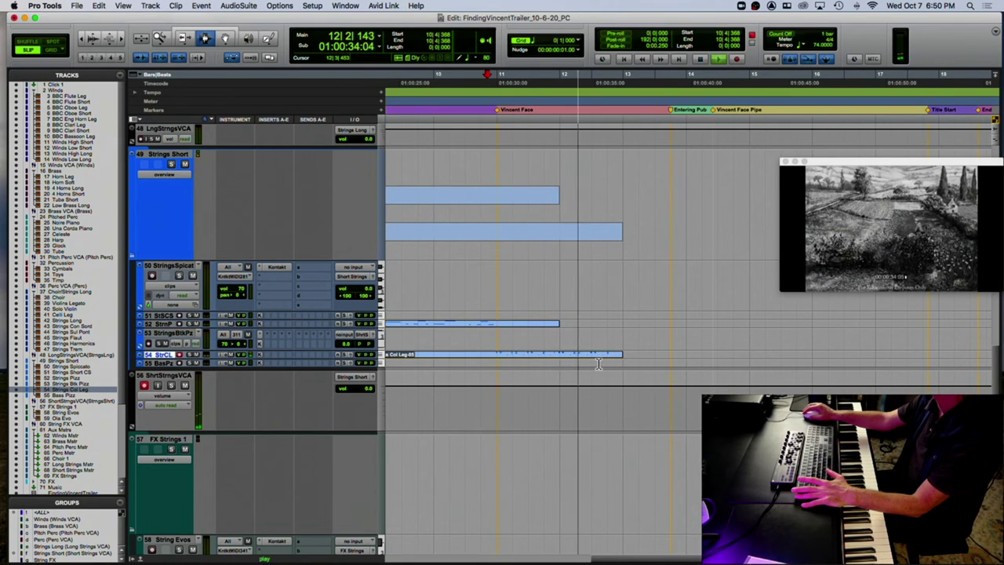
key(space)
drag(587, 354, 634, 355)
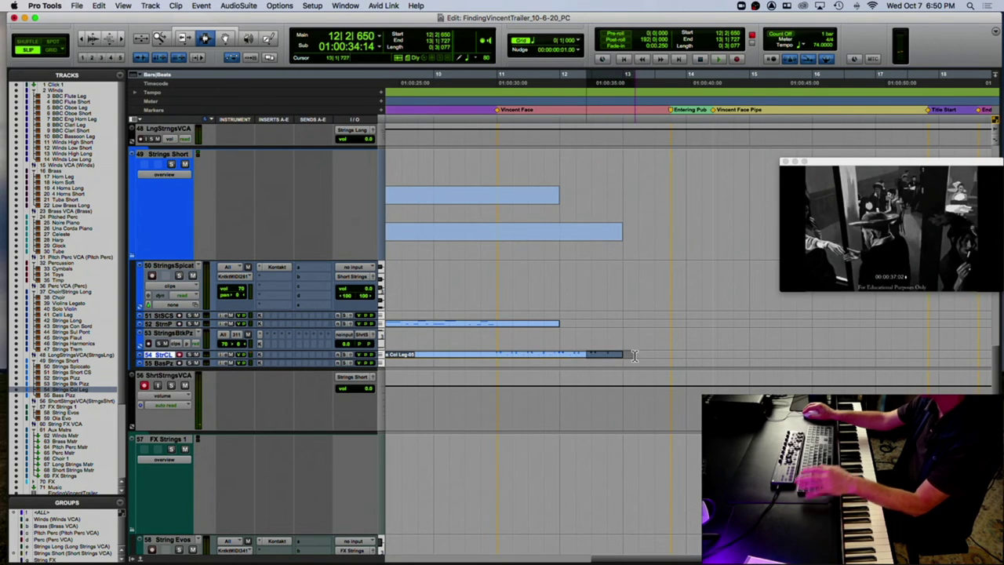
key(Delete)
Rehearse and record a Strings Btk Pizz take from 9|4|806 to just past bar 12.
click(430, 353)
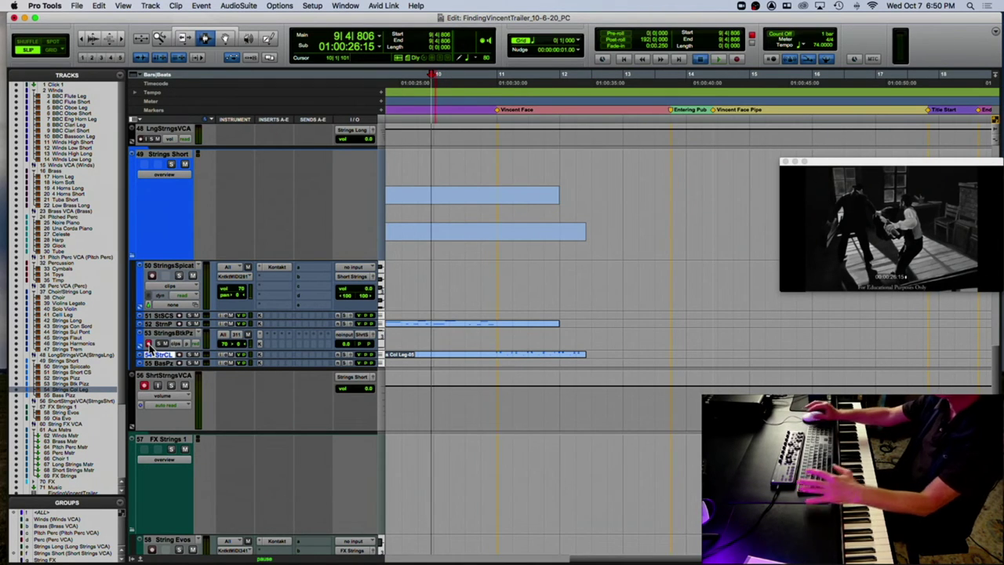
key(space)
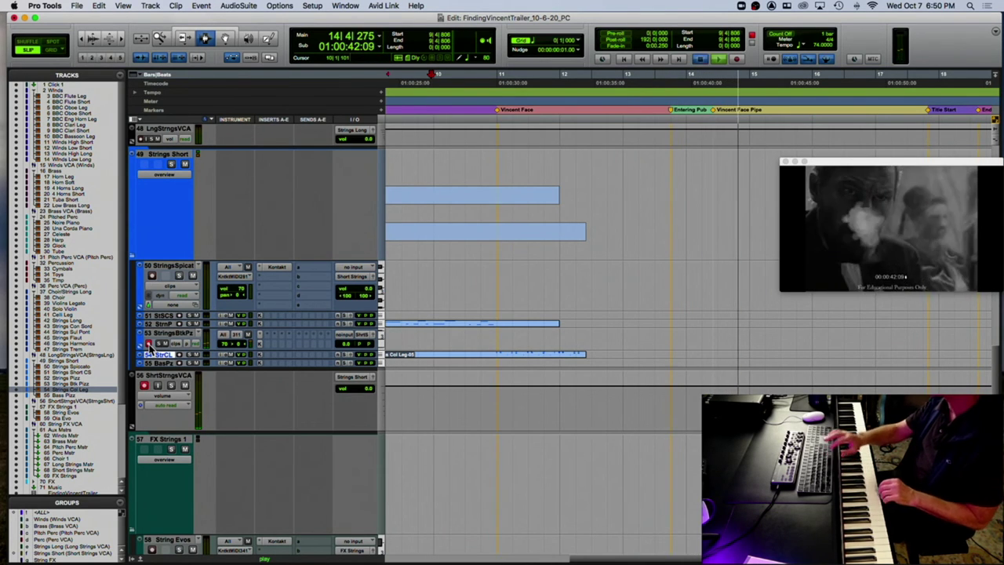
key(space)
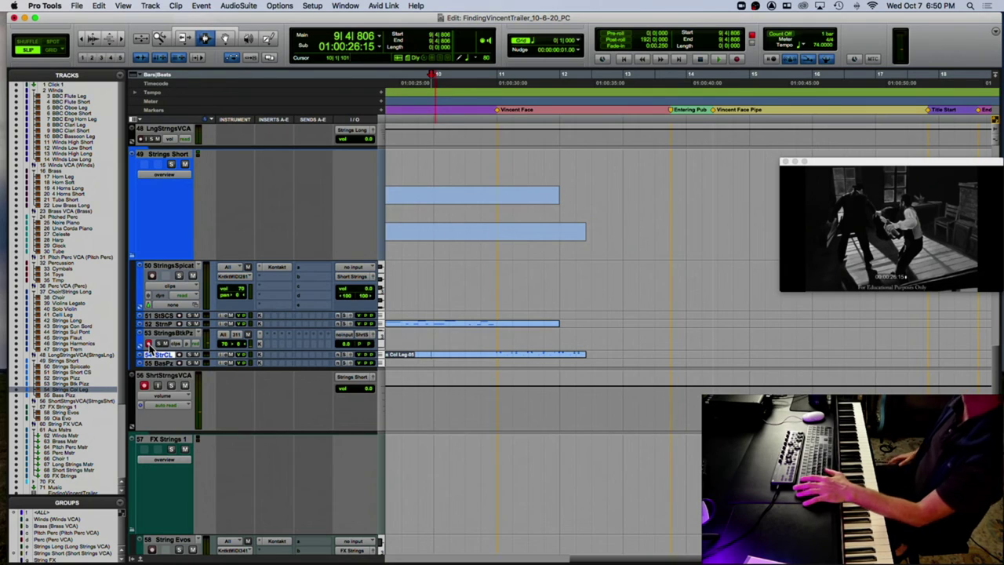
key(space)
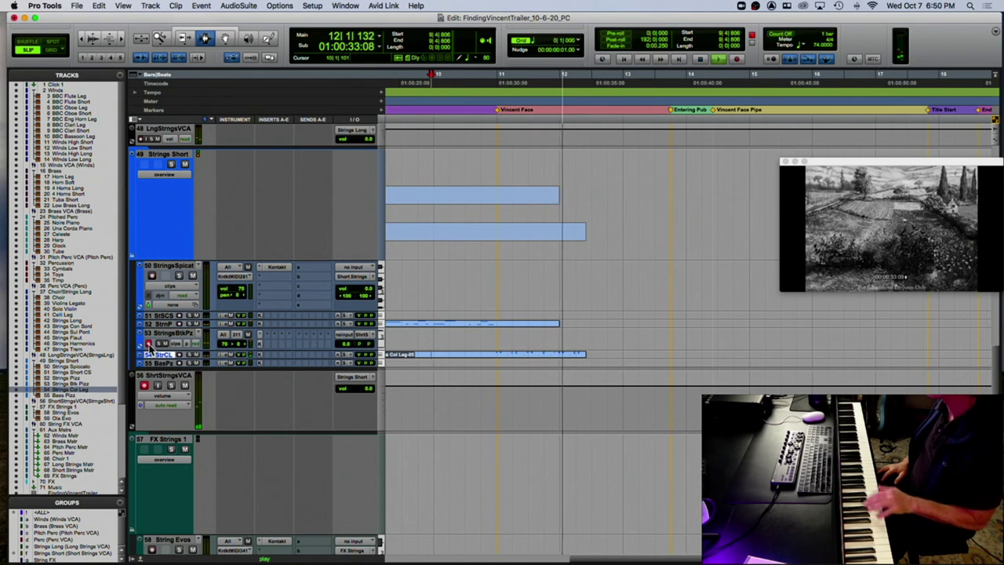
key(space)
key(super+space)
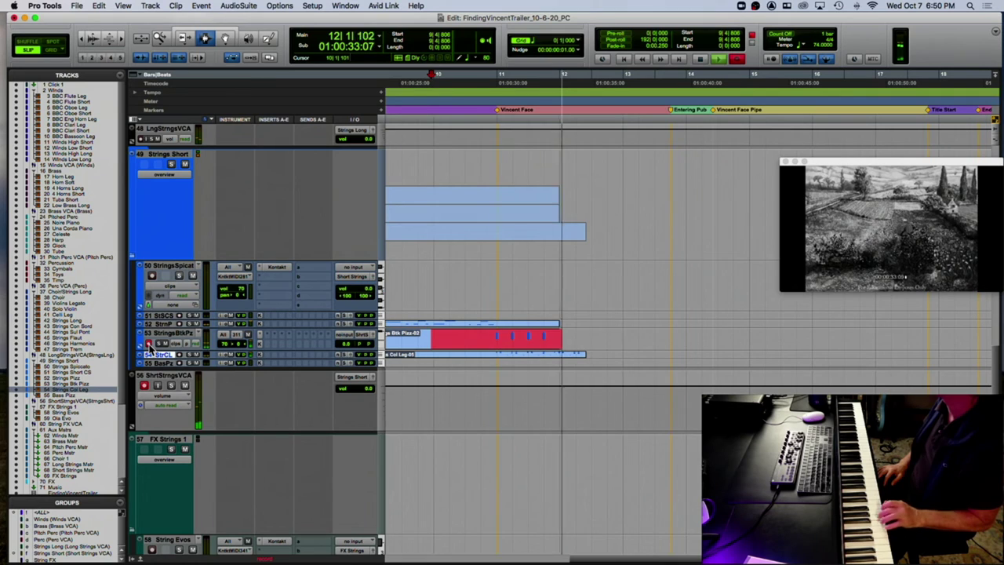
key(space)
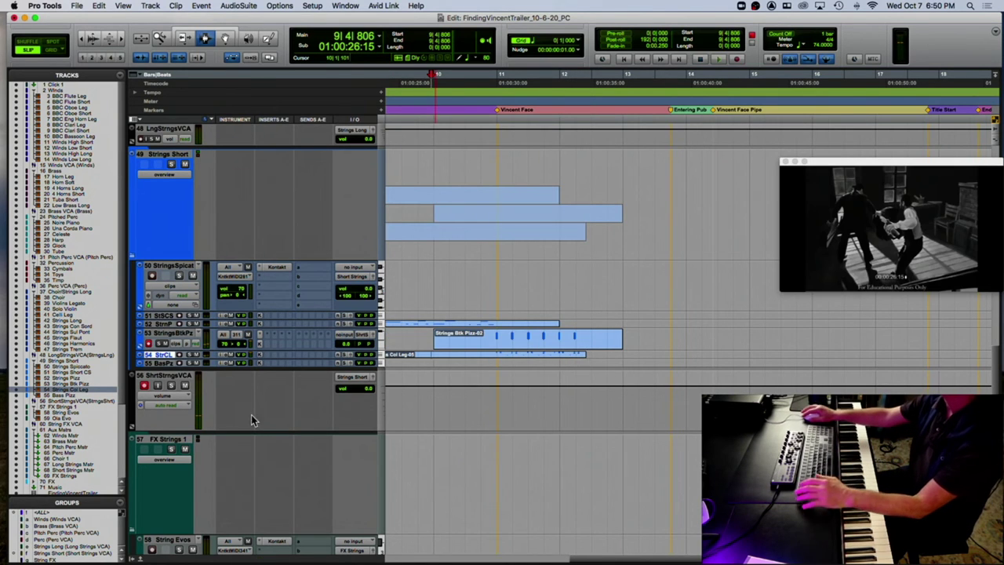
Quantize the new Strings Btk Pizz clip and the Strings Col Leg notes beneath it to 1/16 notes at 94% strength, and play them back.
click(509, 338)
double_click(509, 337)
shift+click(506, 353)
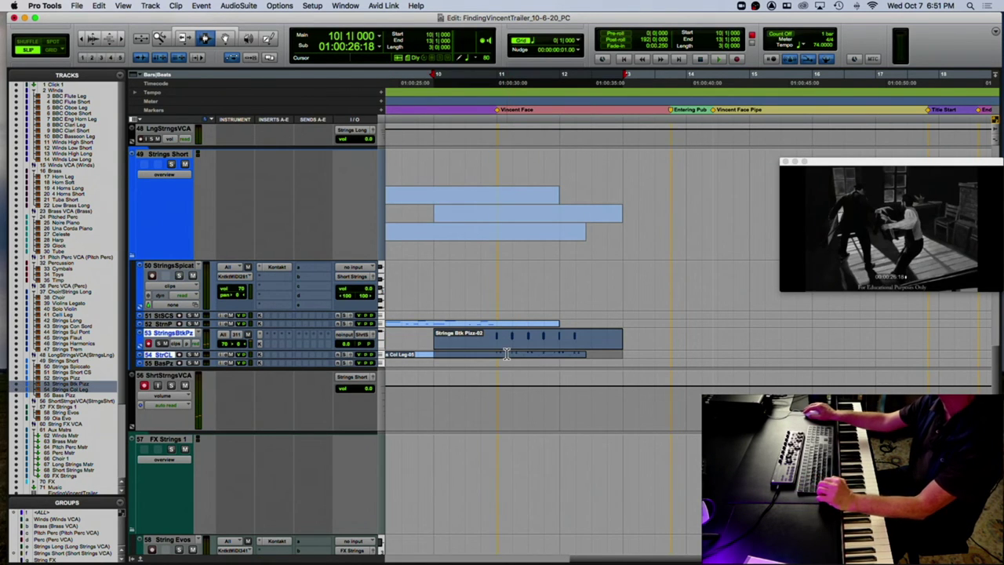
key(alt+0)
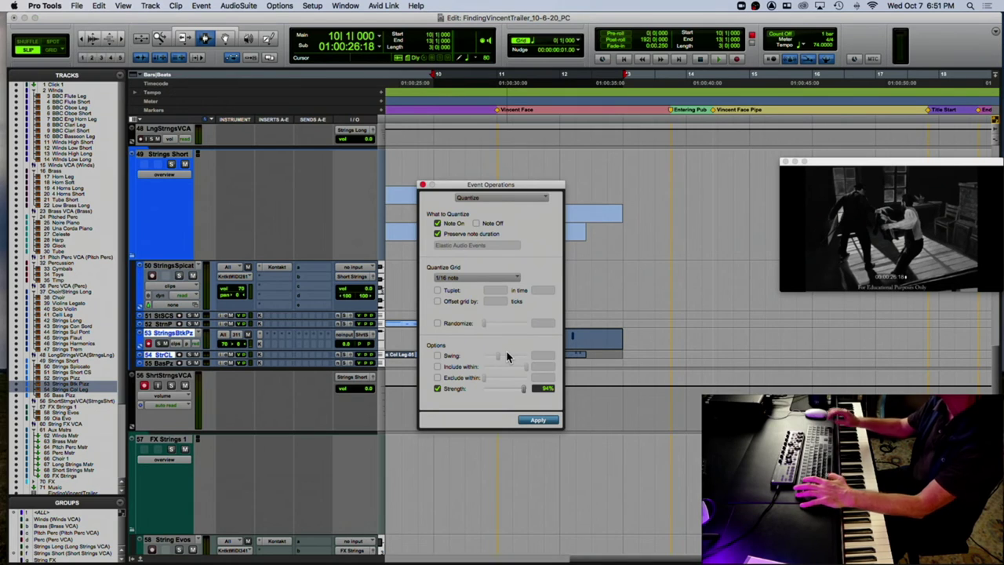
key(space)
click(422, 185)
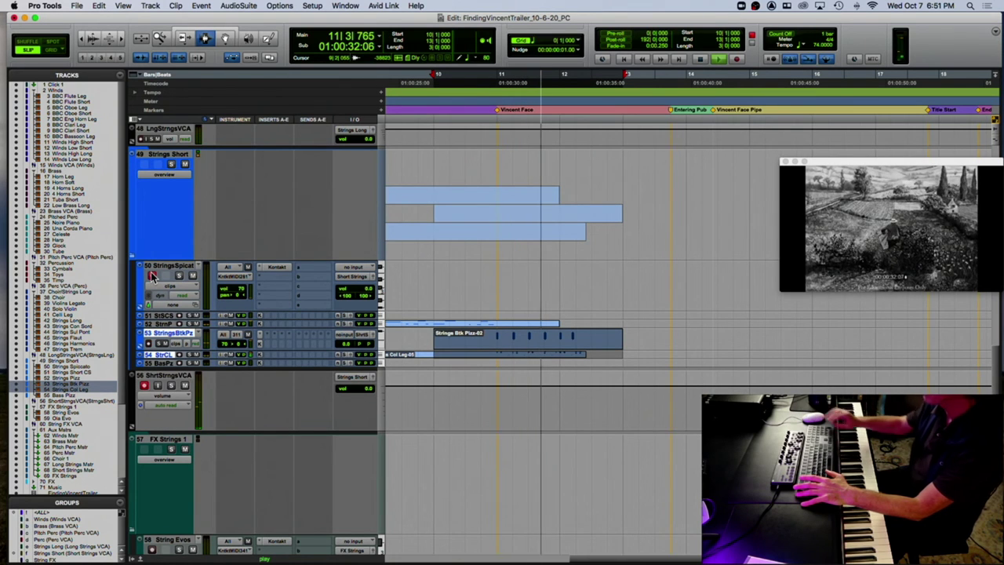
key(space)
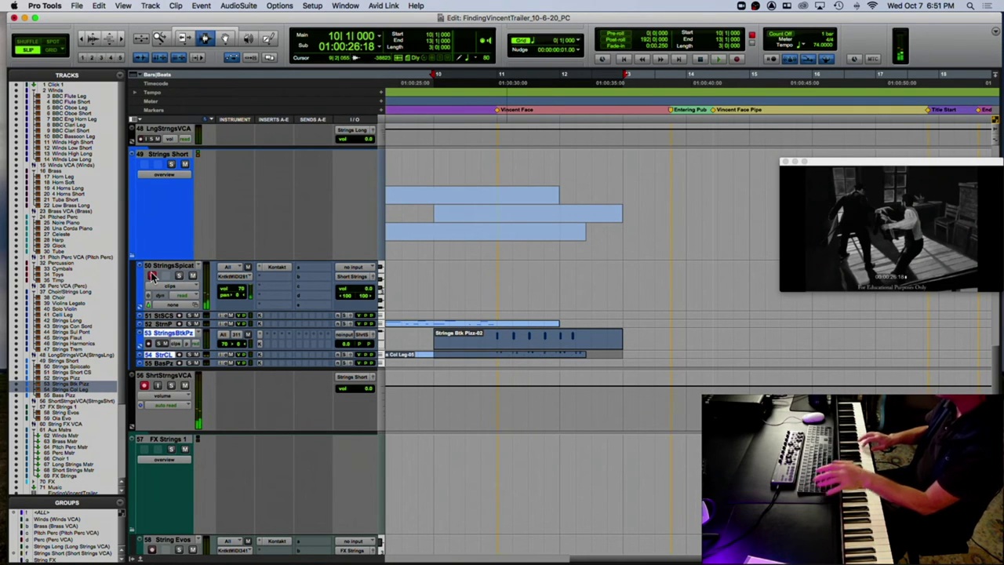
Rehearse the Strings Spiccato part from 10|1|000 and look through the neighbouring string, FX and percussion tracks.
key(space)
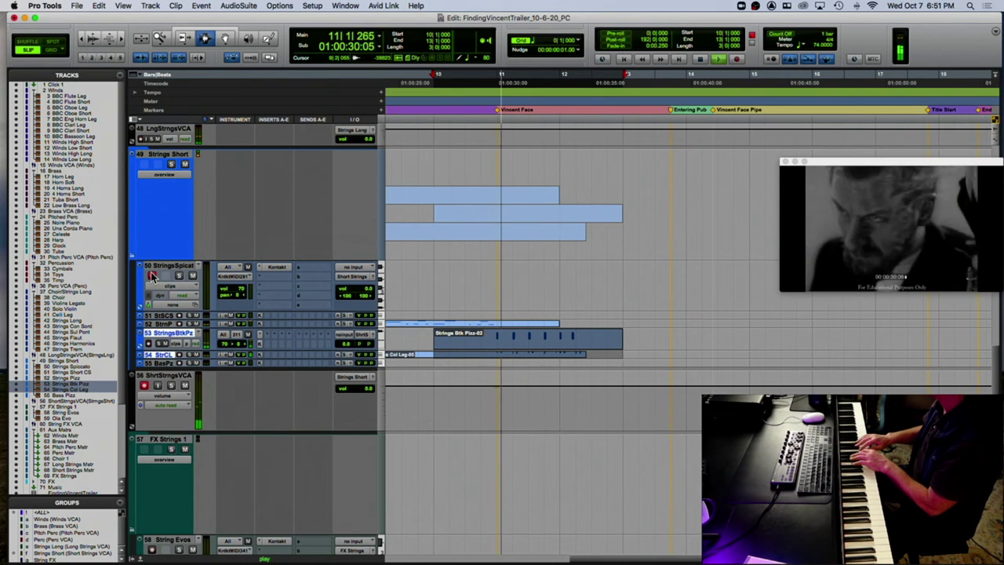
key(space)
scroll(304, 277, down, 6)
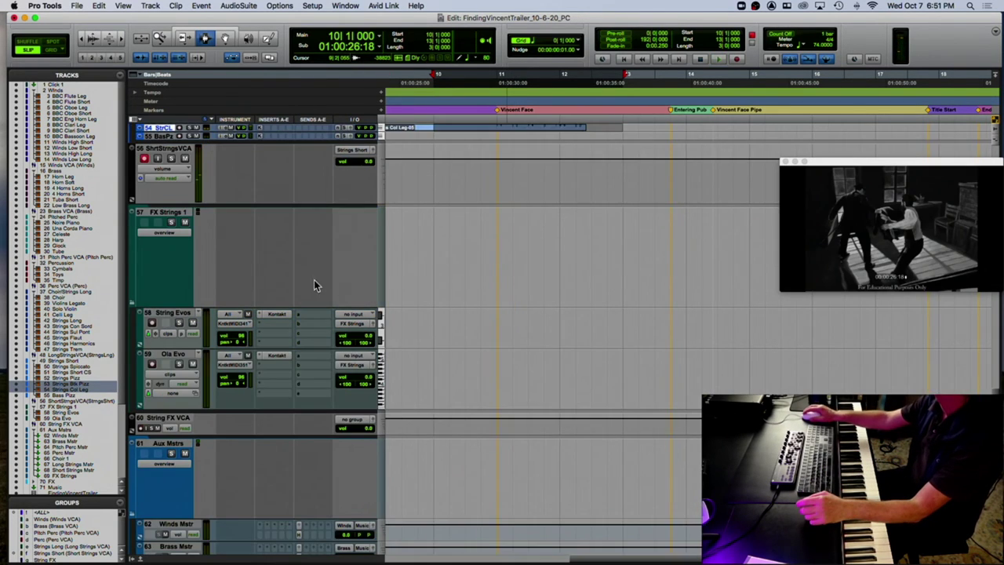
scroll(372, 295, up, 4)
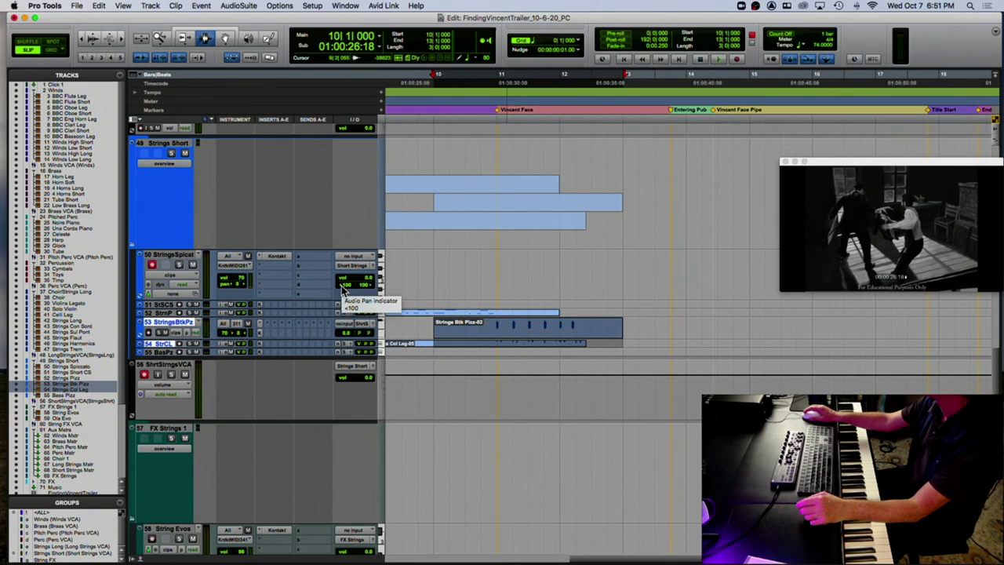
scroll(342, 288, up, 8)
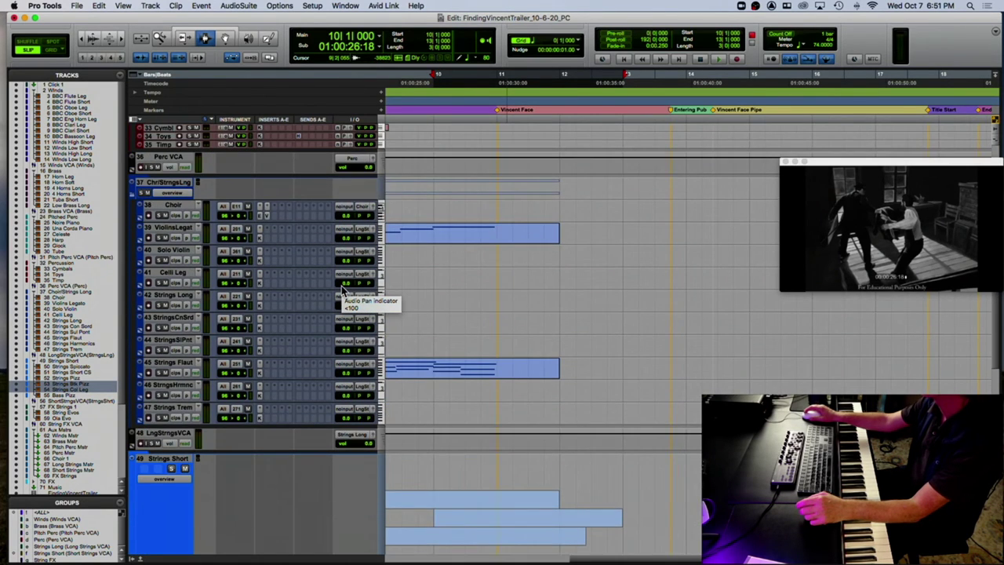
scroll(343, 288, up, 3)
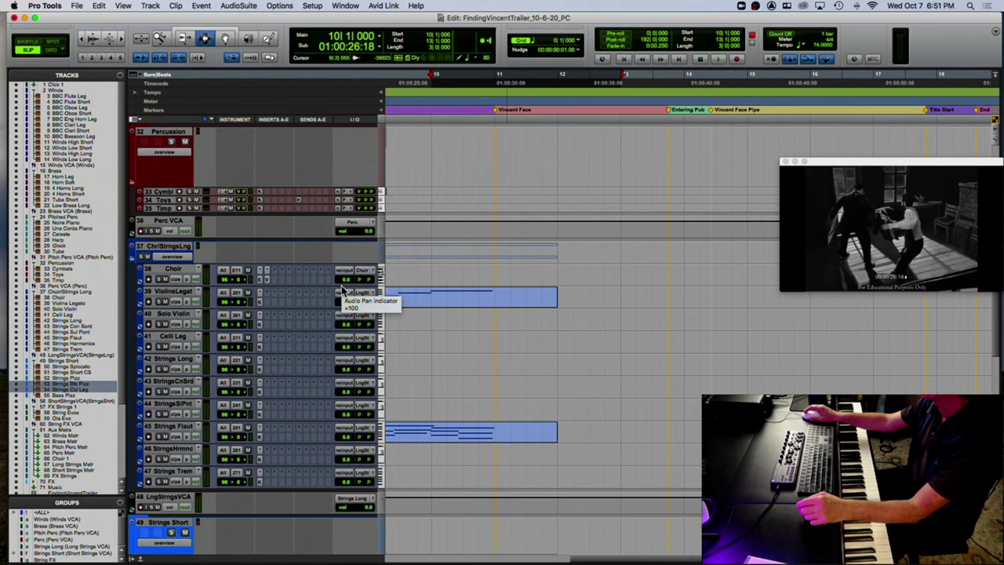
scroll(342, 290, down, 10)
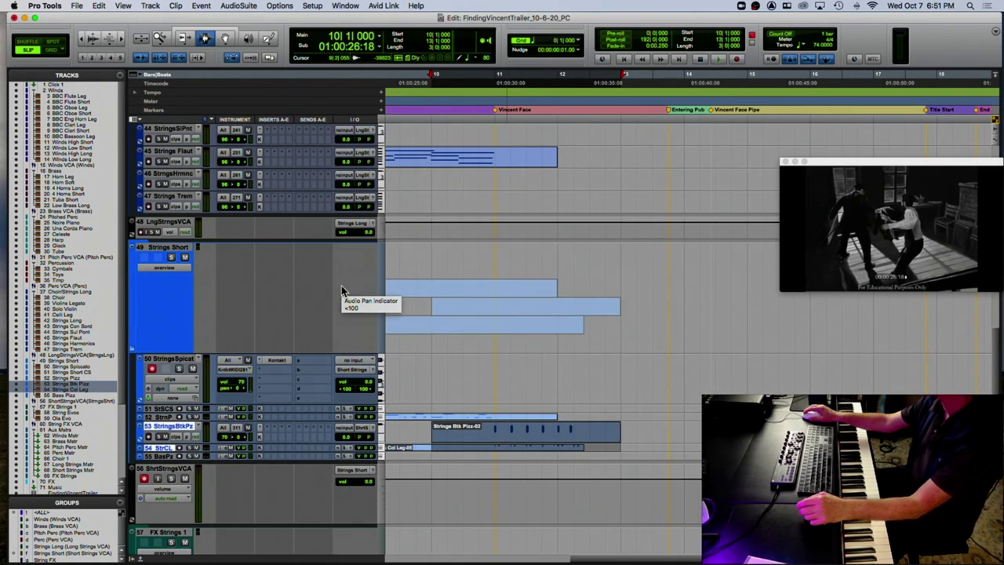
Rehearse and record a Strings Spiccato take from 10|2|730 to just past bar 12.
click(459, 110)
key(space)
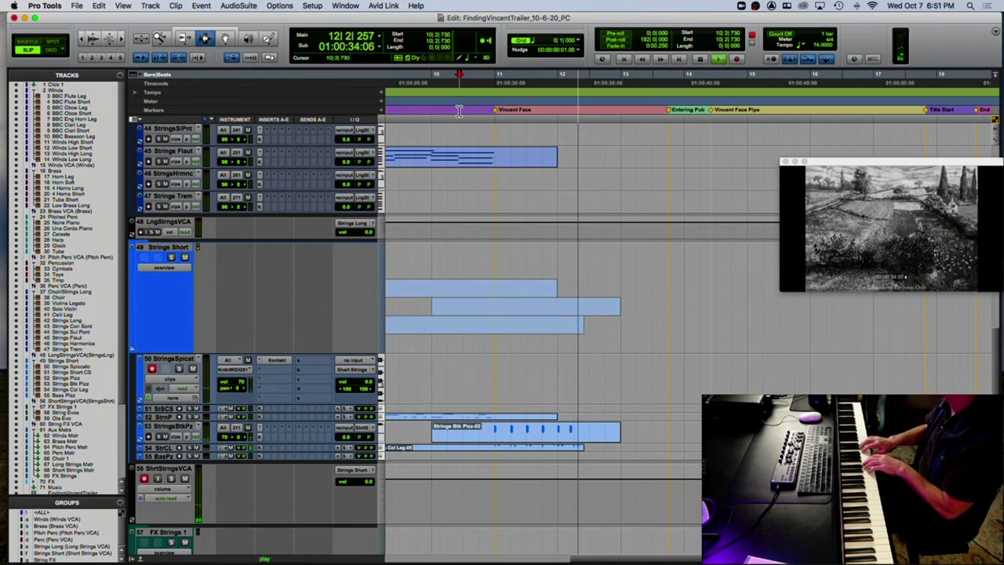
key(space)
key(space)
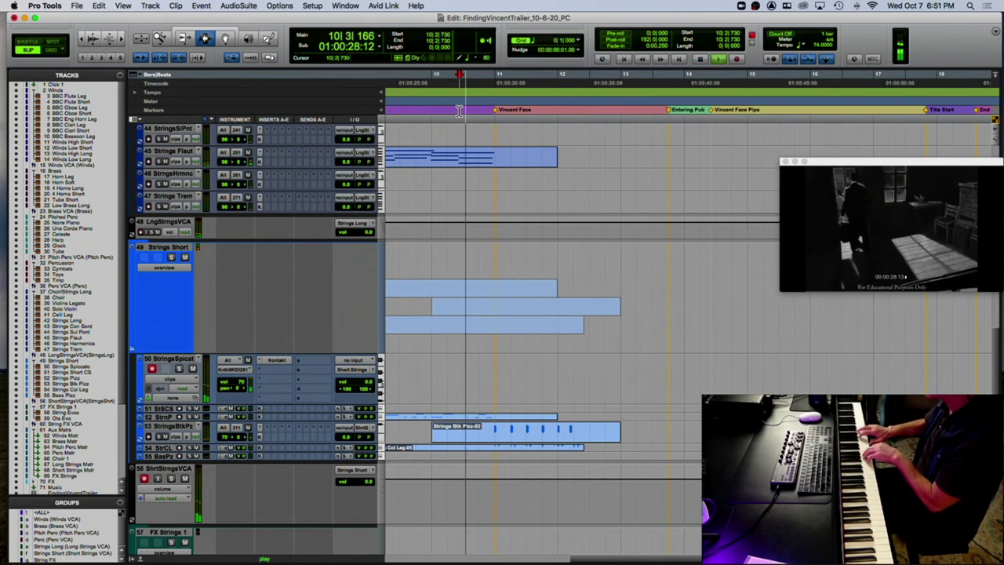
key(space)
key(space)
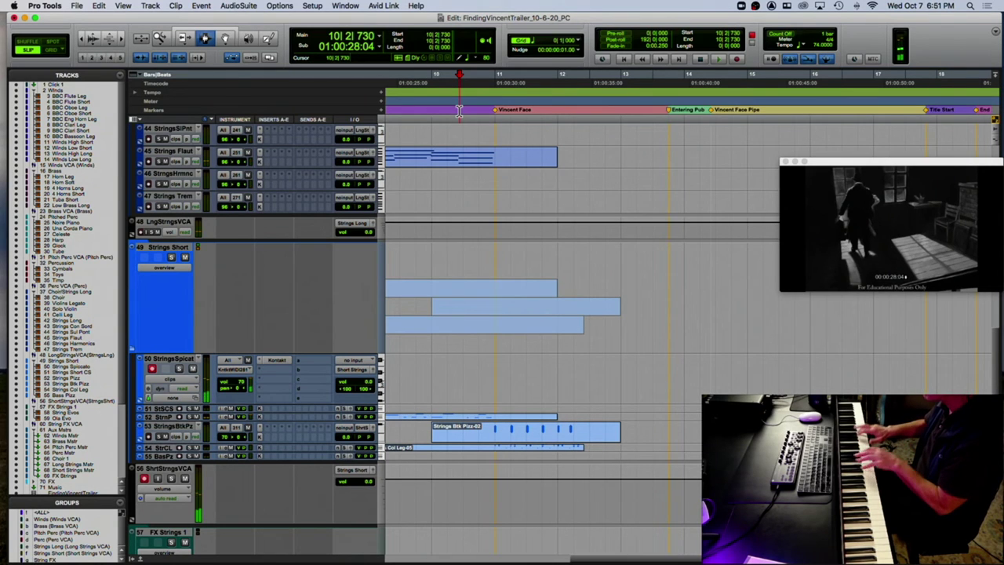
key(super+space)
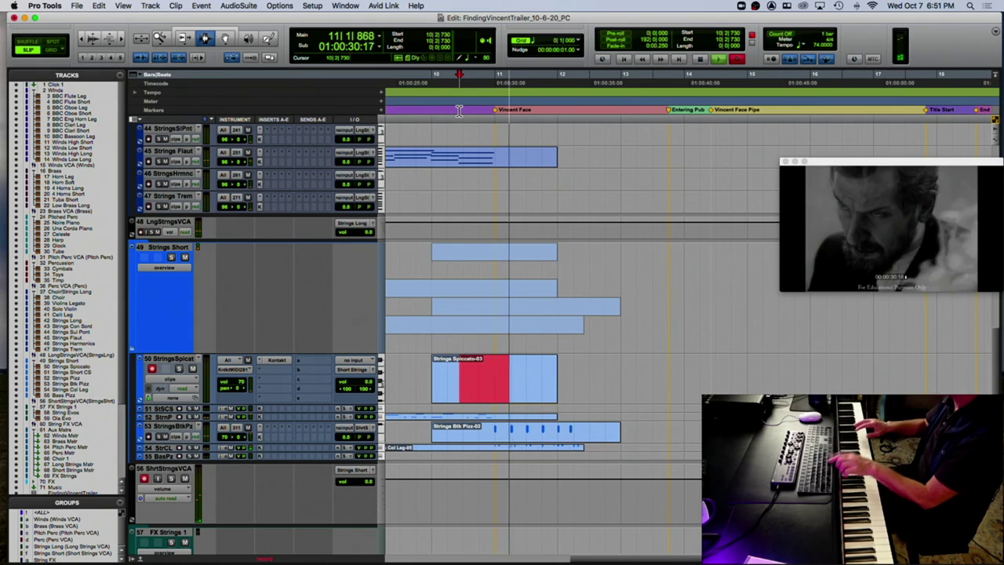
key(super+period)
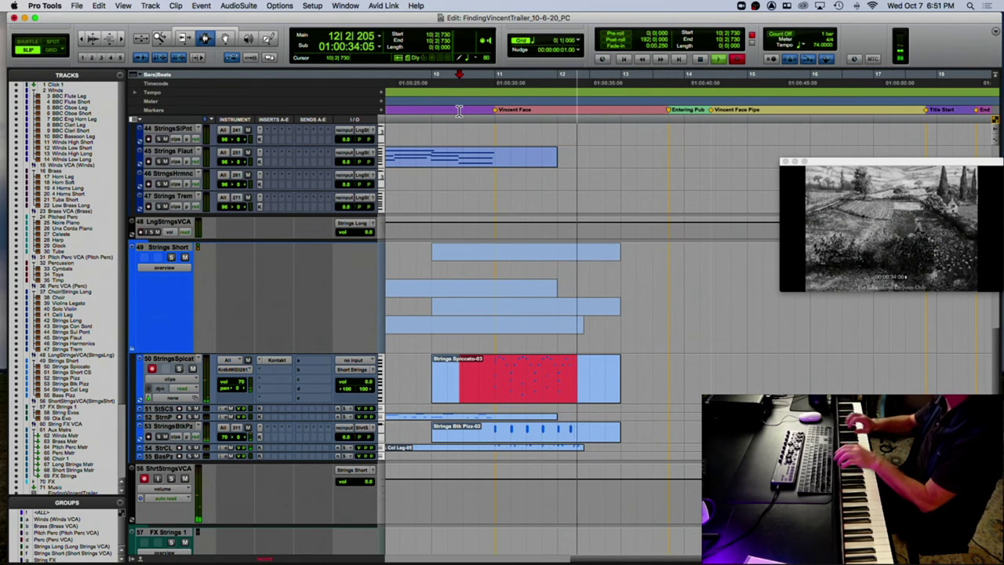
key(space)
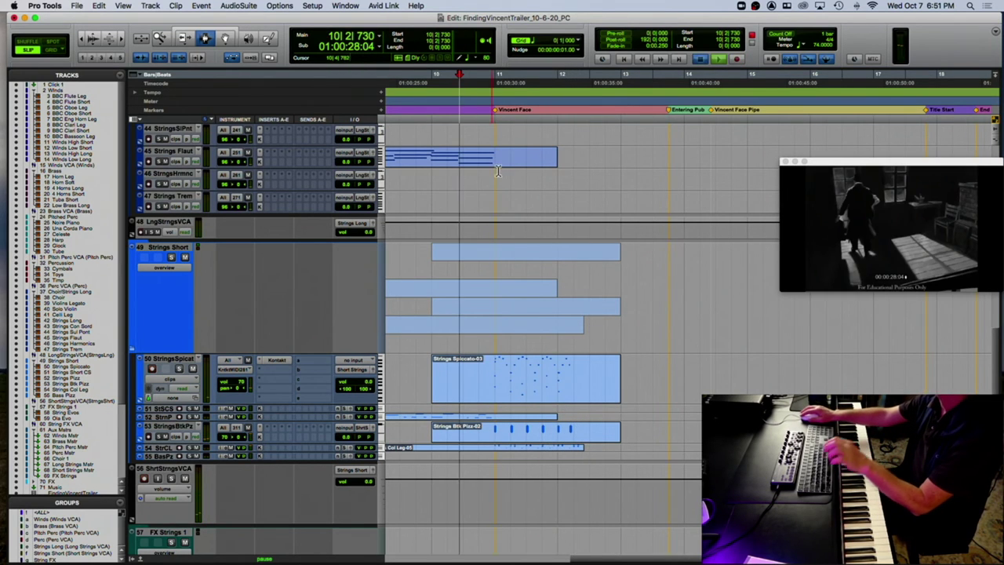
Quantize the new Strings Spiccato clip to 1/16 notes at 94% strength and listen to the result.
key(space)
click(509, 396)
key(alt+0)
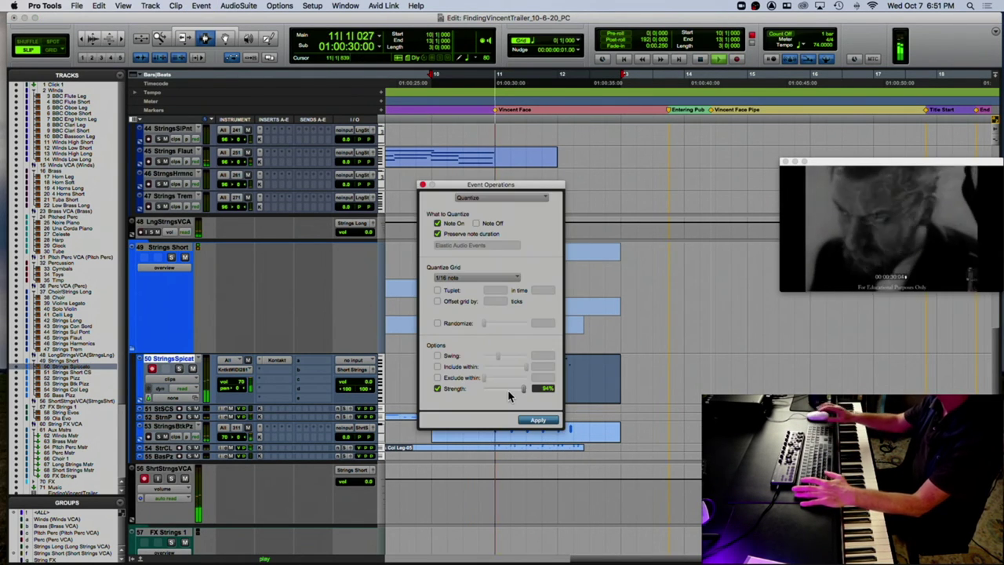
click(422, 184)
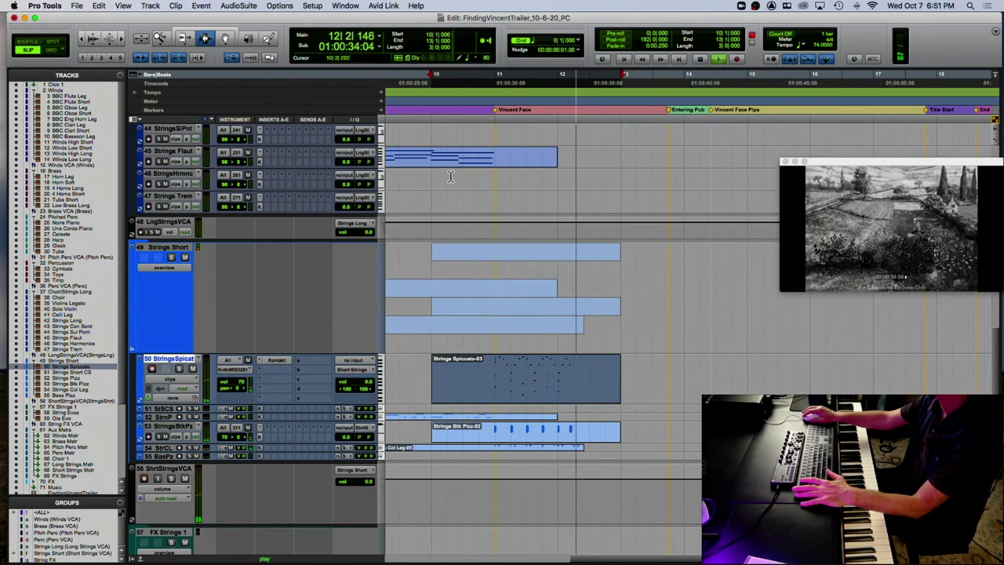
key(space)
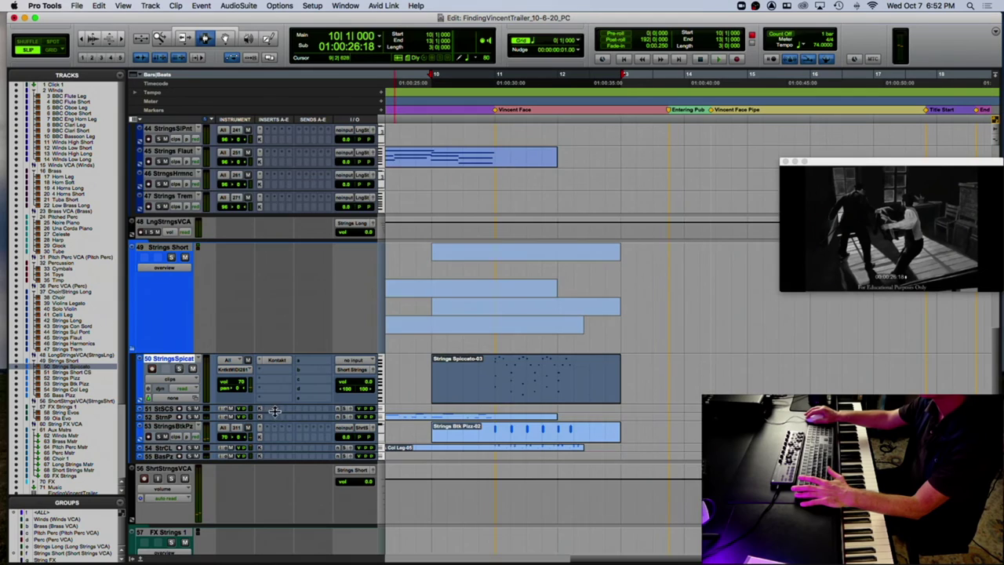
Record a Strings Pizz take from 9|4|393 to just past bar 12.
scroll(274, 411, down, 3)
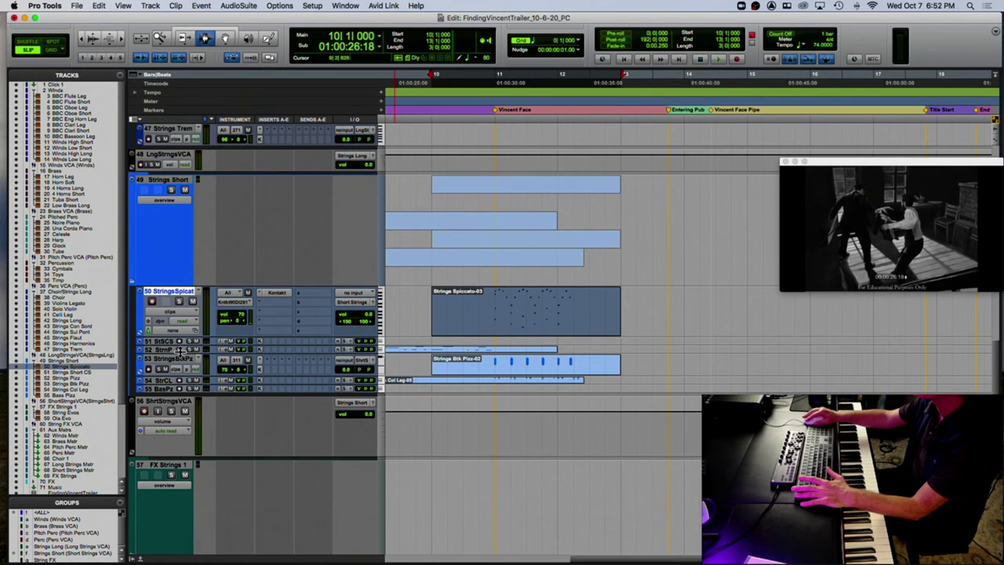
key(super+space)
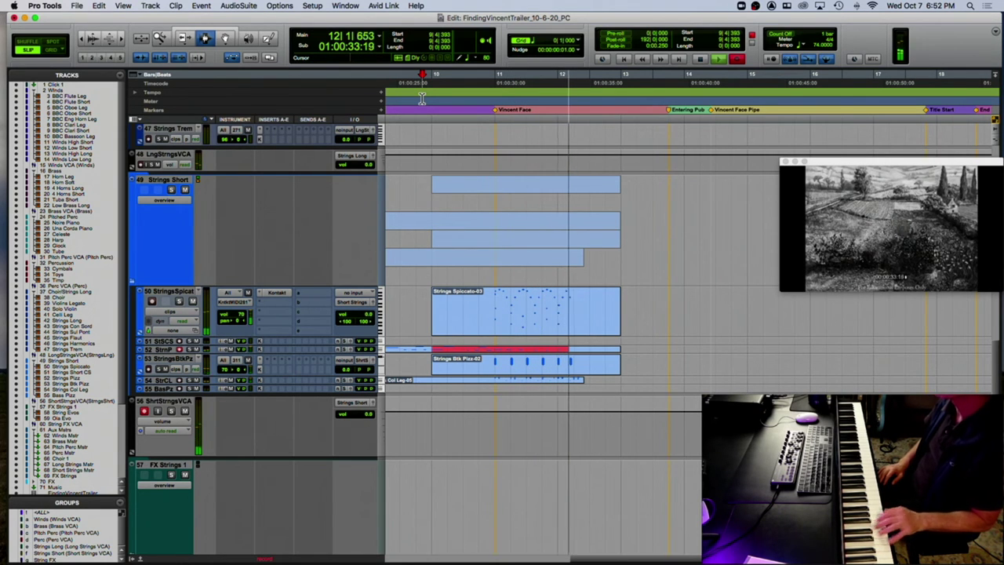
key(space)
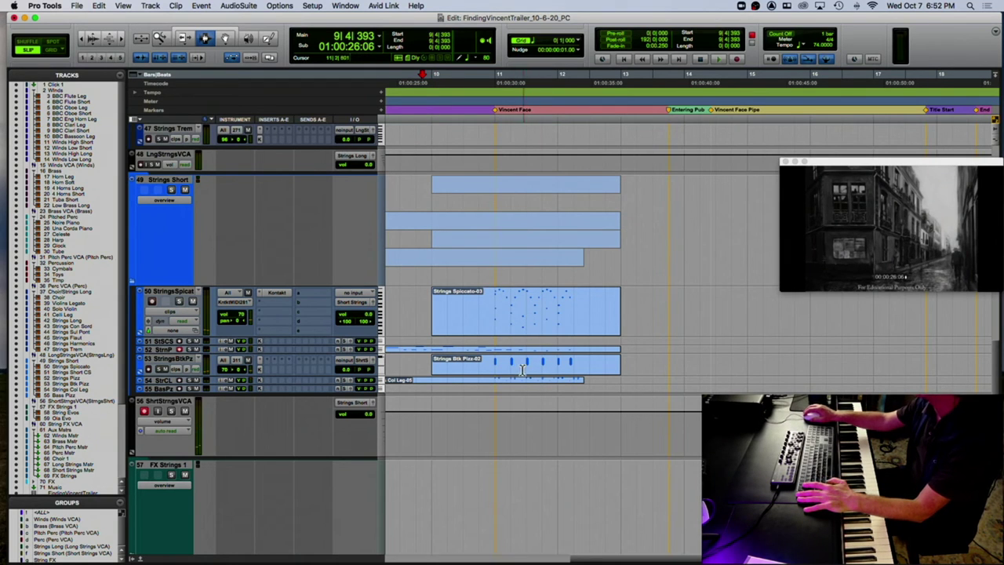
Quantize the Strings Pizz clip and briefly play it back.
key(Return)
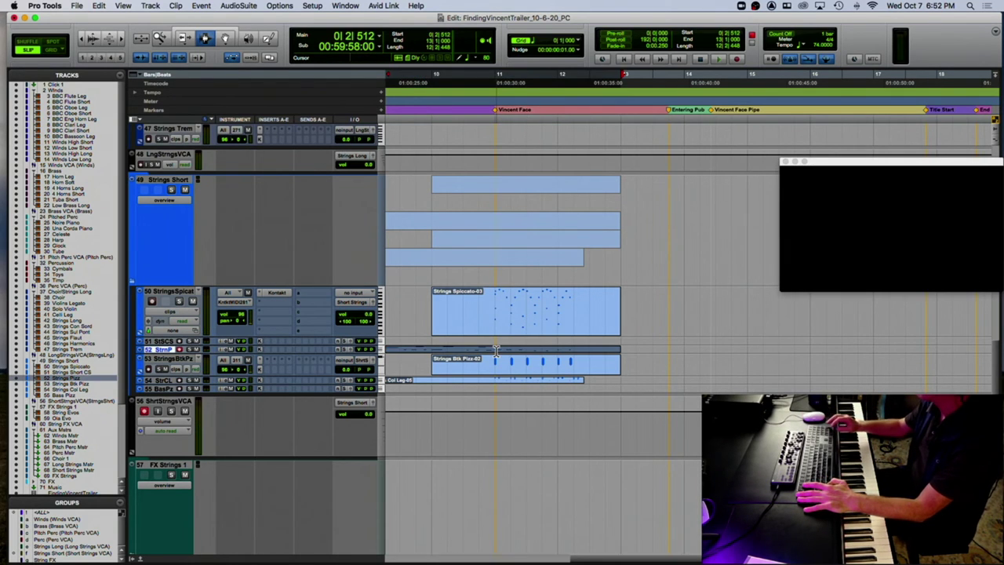
key(alt+0)
key(space)
click(422, 184)
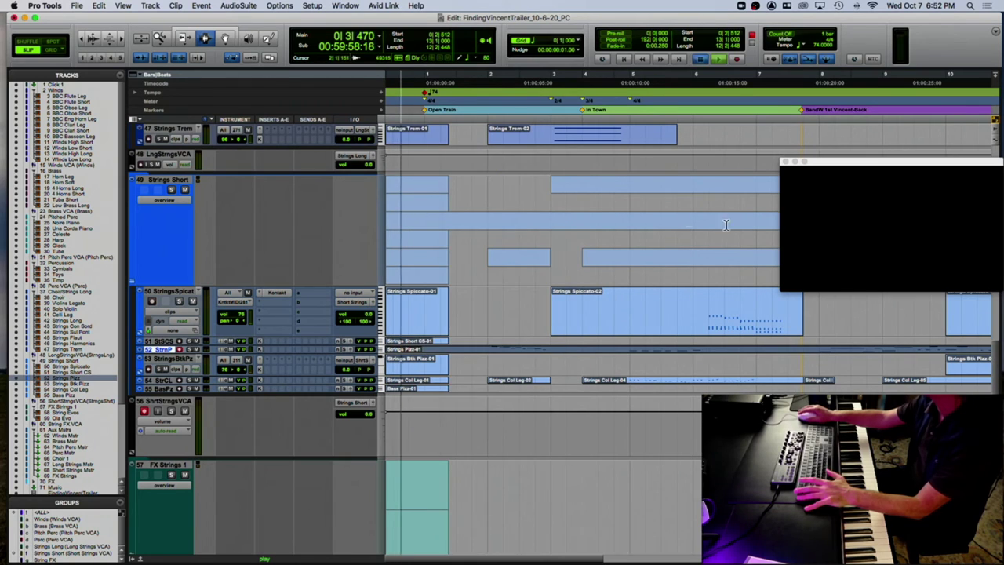
key(space)
Record-enable the Celli Leg track and rehearse its part against the short strings from 10|4|082.
key(r)
key(r)
click(539, 343)
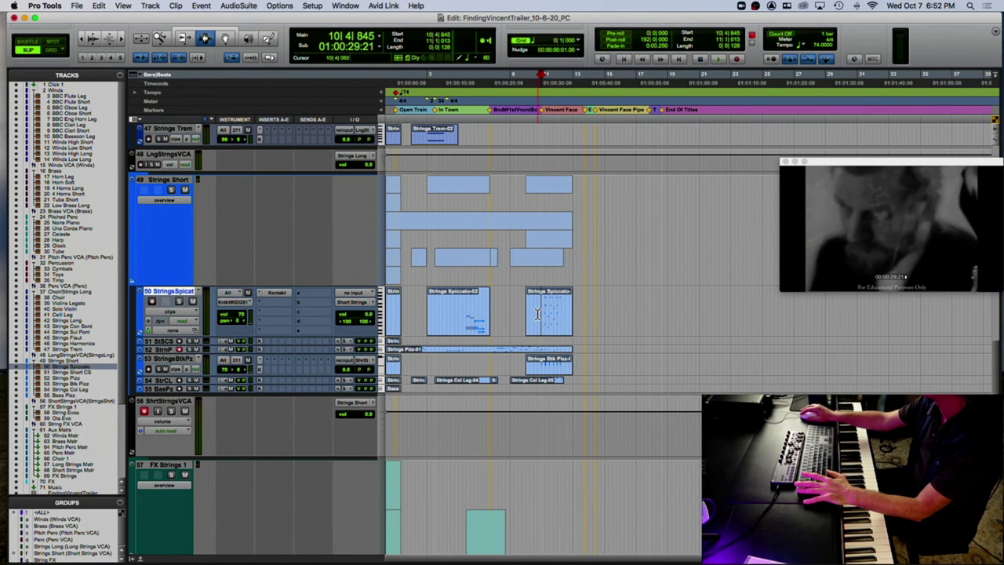
key(space)
scroll(186, 333, up, 5)
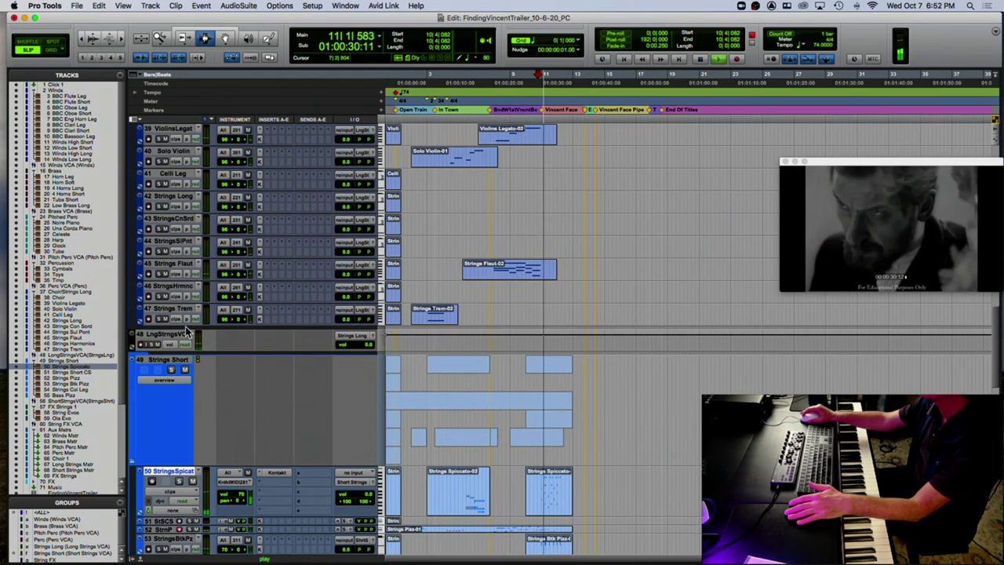
scroll(186, 333, up, 3)
scroll(170, 280, up, 2)
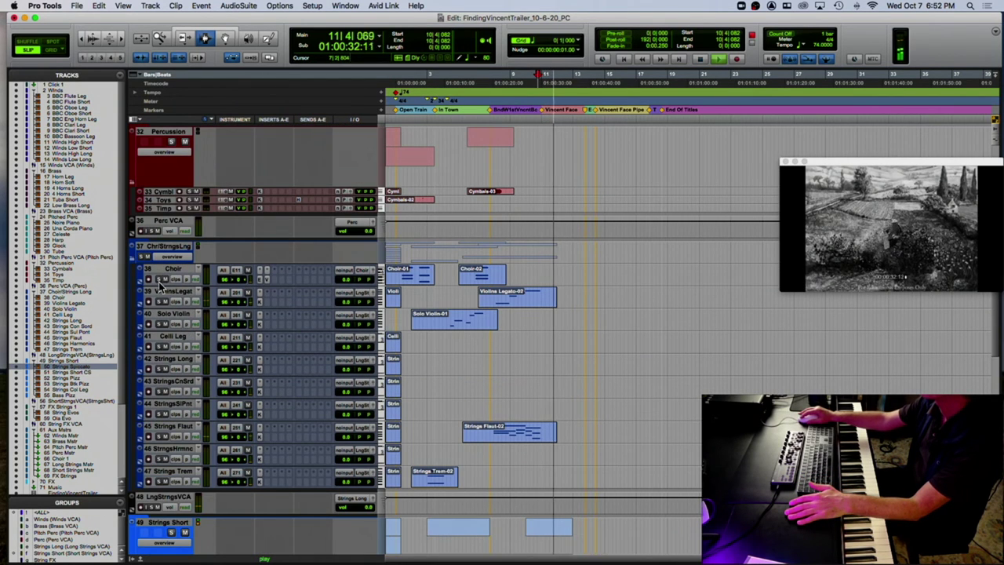
click(148, 346)
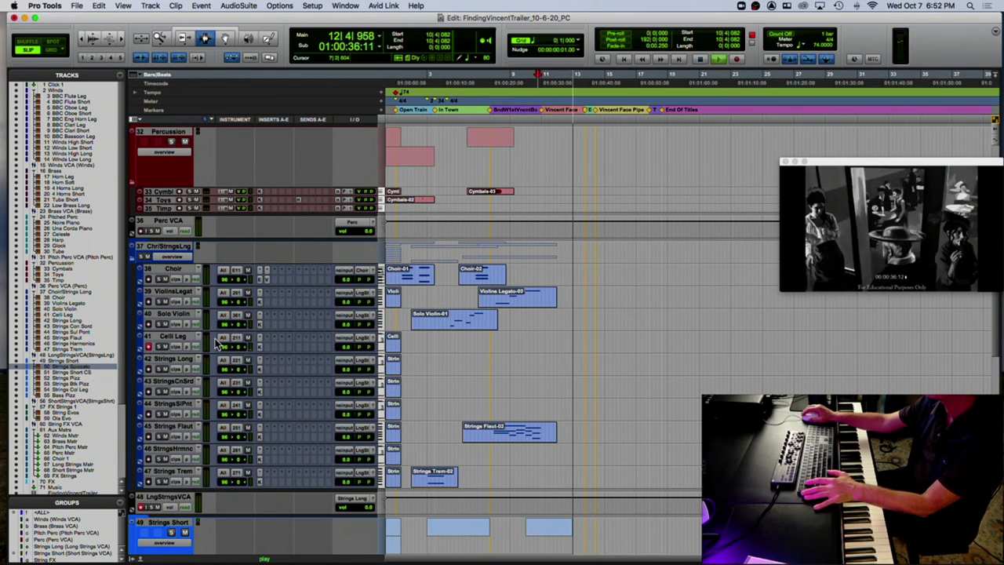
key(space)
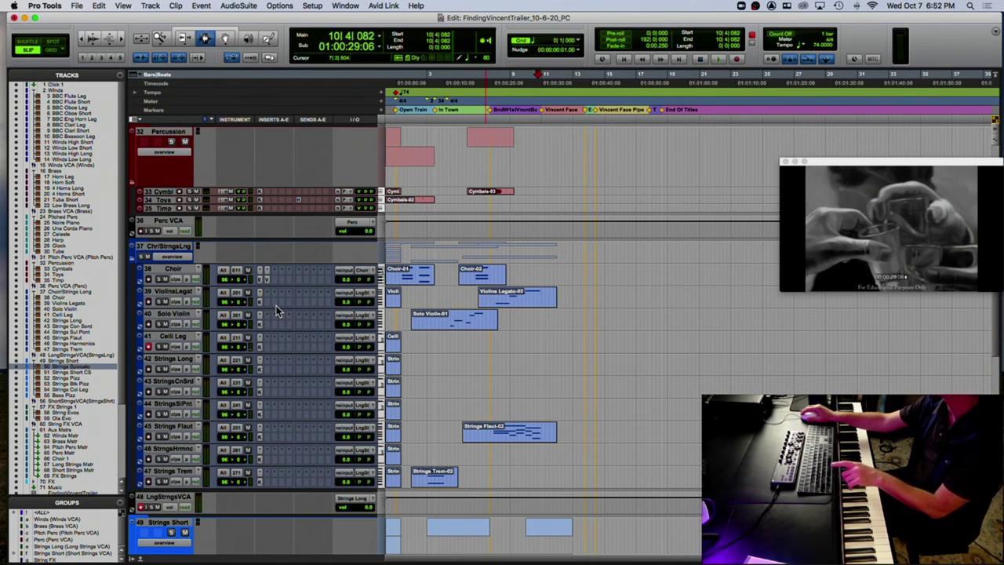
key(space)
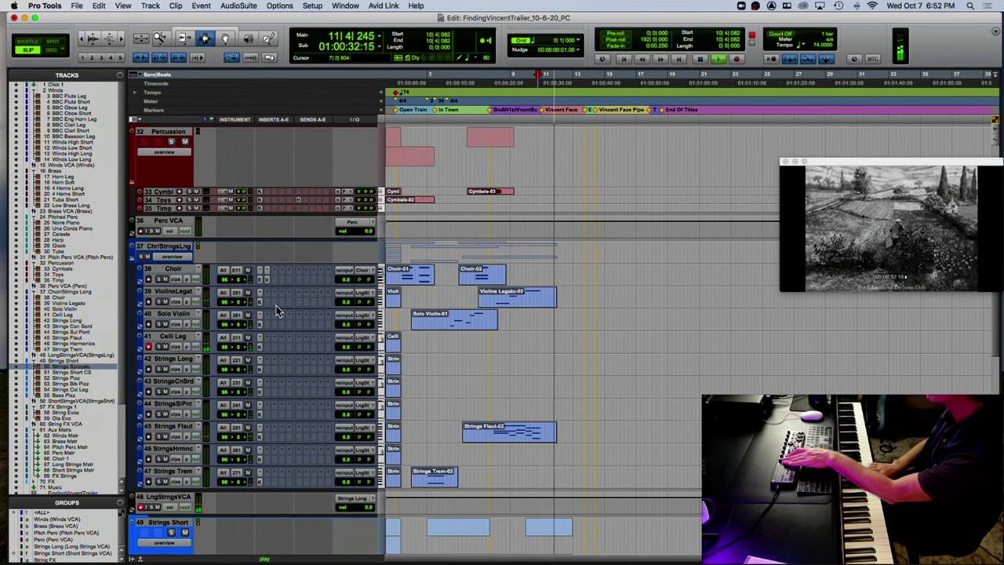
key(space)
Try a first Celli Leg recording from 10|4|082.
key(super+space)
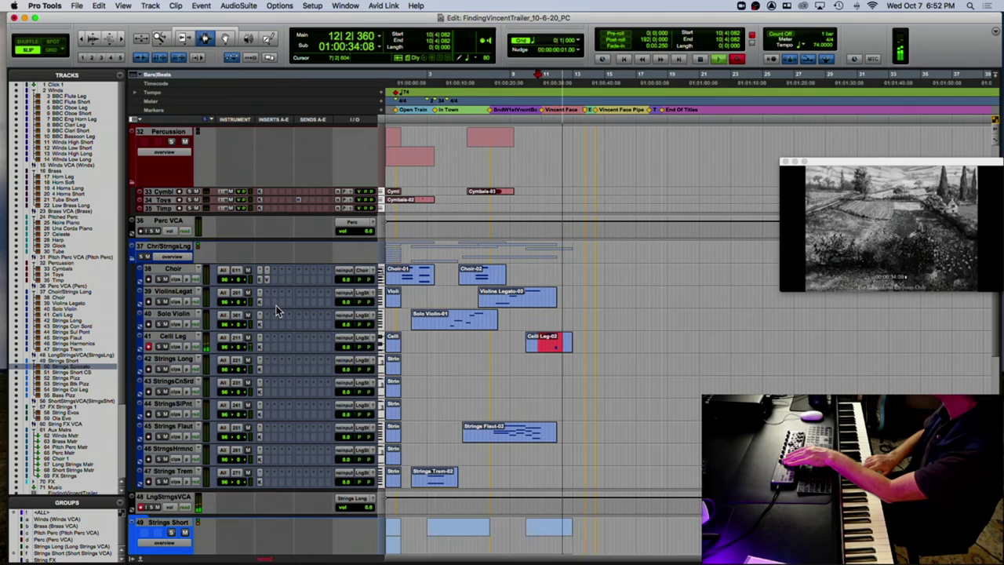
key(space)
key(super+z)
Record a Celli Leg take from 10|4|082 to past 12|2 and play back the new clip.
key(super+space)
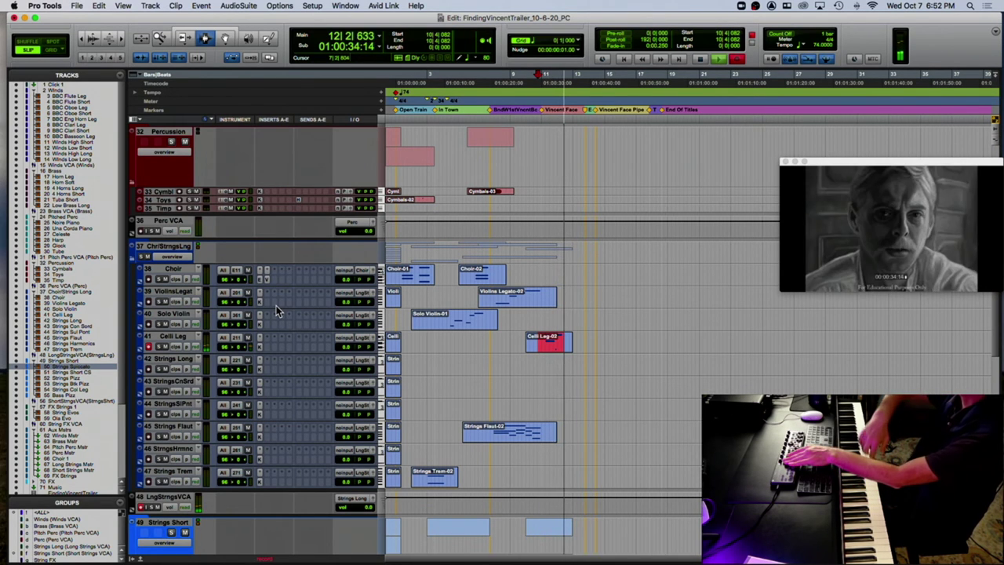
key(space)
key(space)
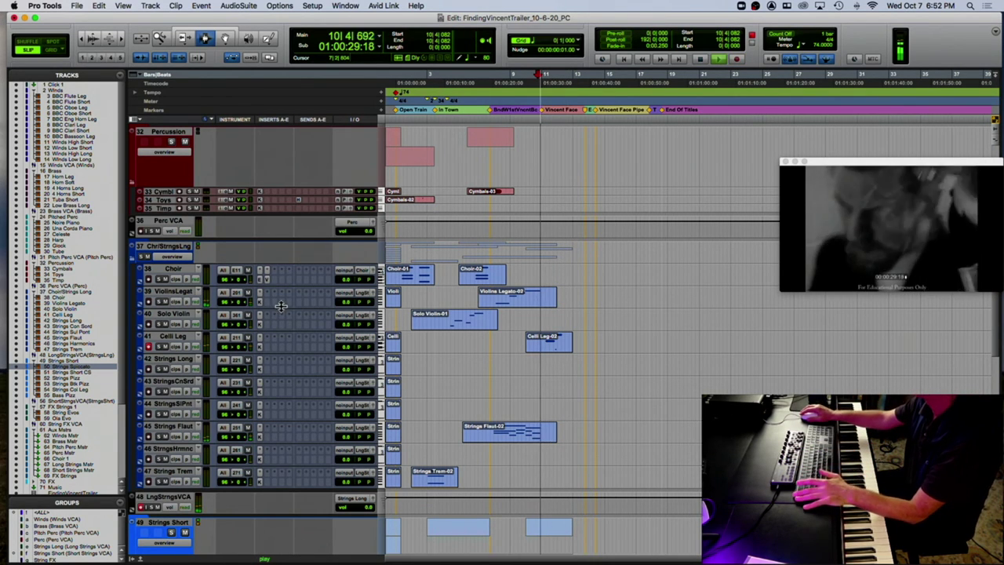
key(t)
key(t)
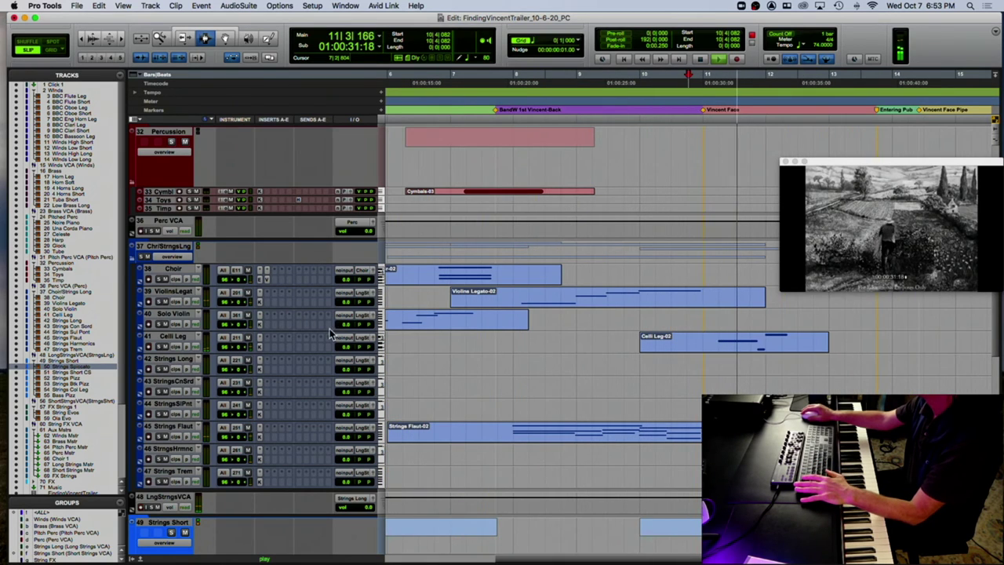
key(space)
Rehearse an added Celli Leg line from just before the Vincent Face marker and try recording it from 10|2|371.
click(667, 114)
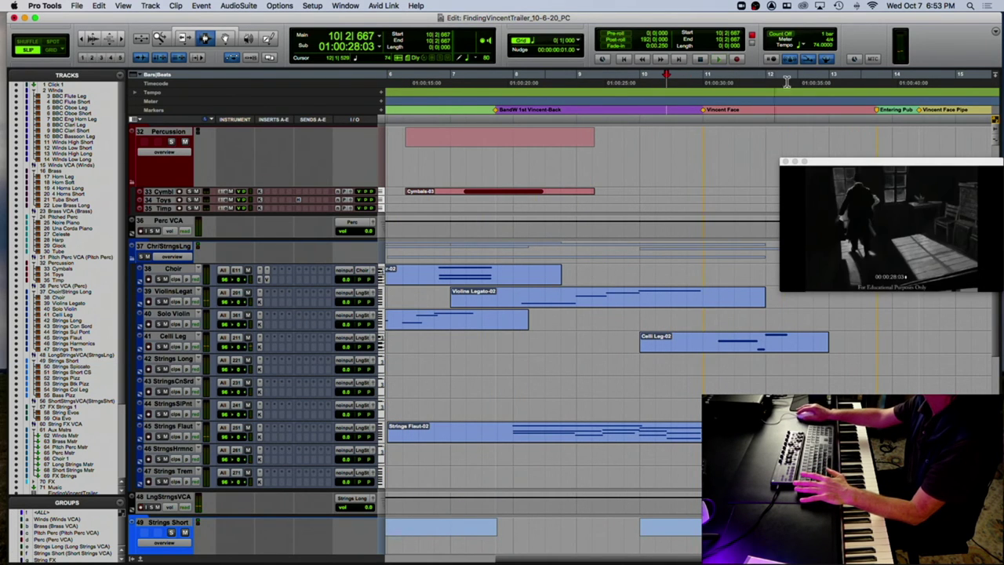
key(space)
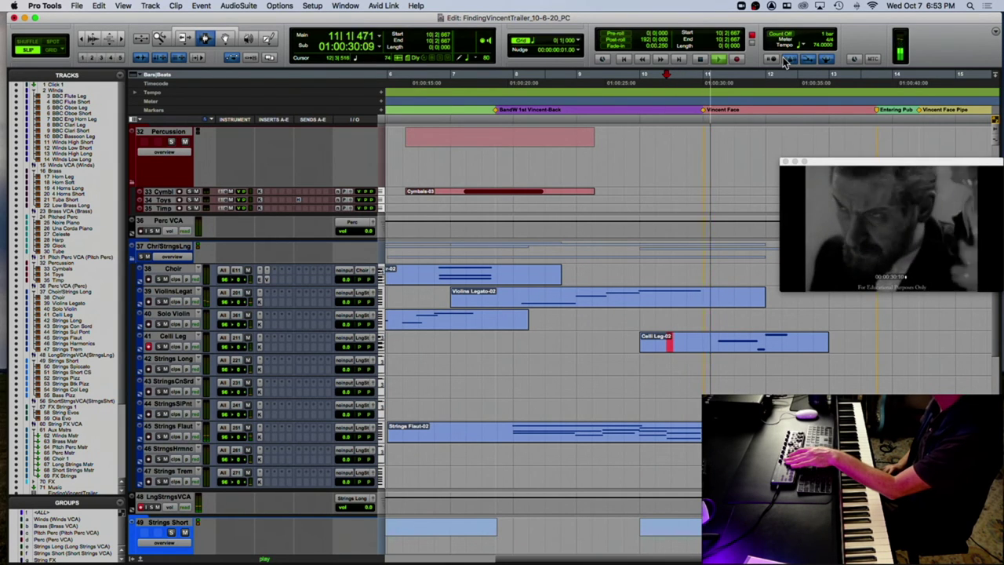
key(space)
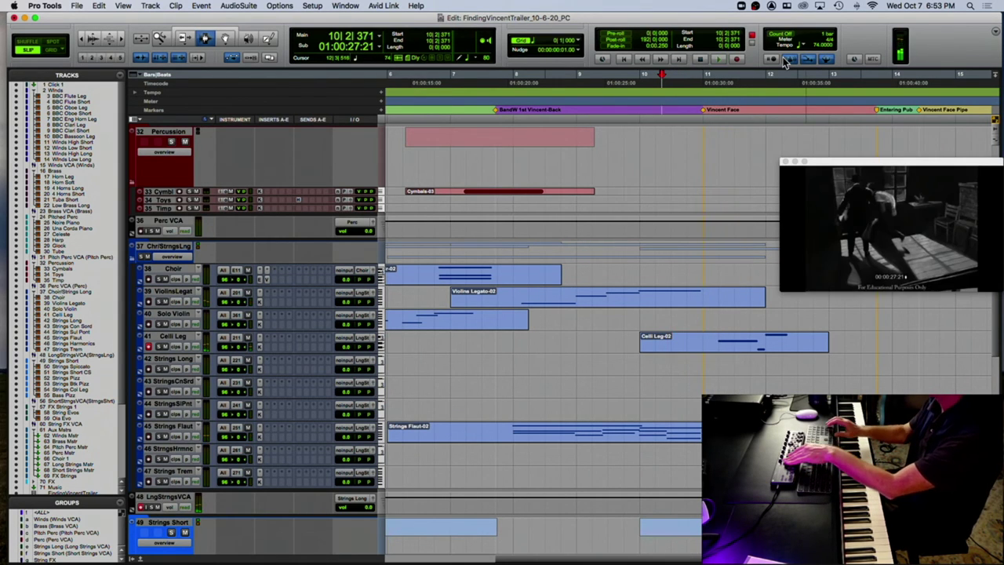
key(space)
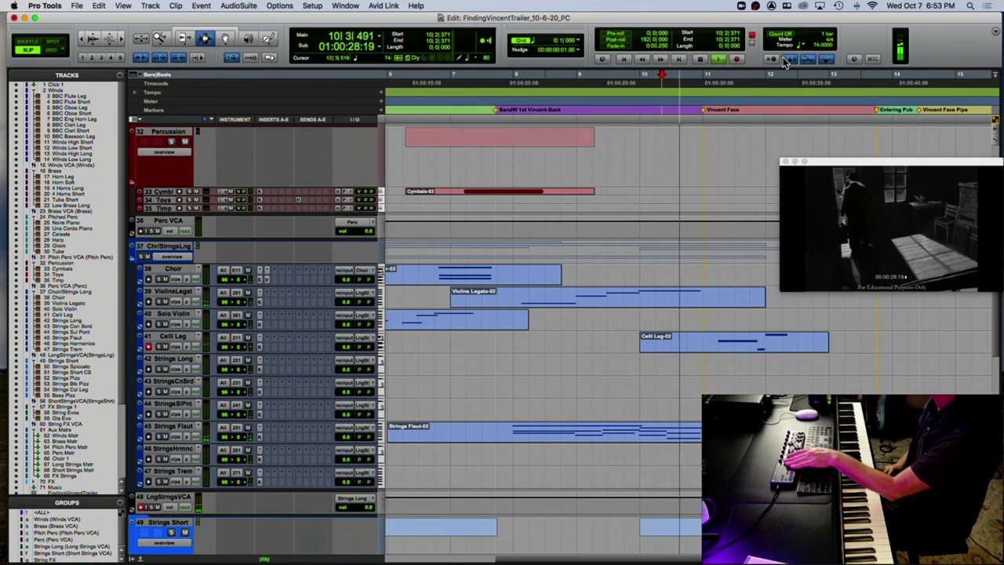
key(space)
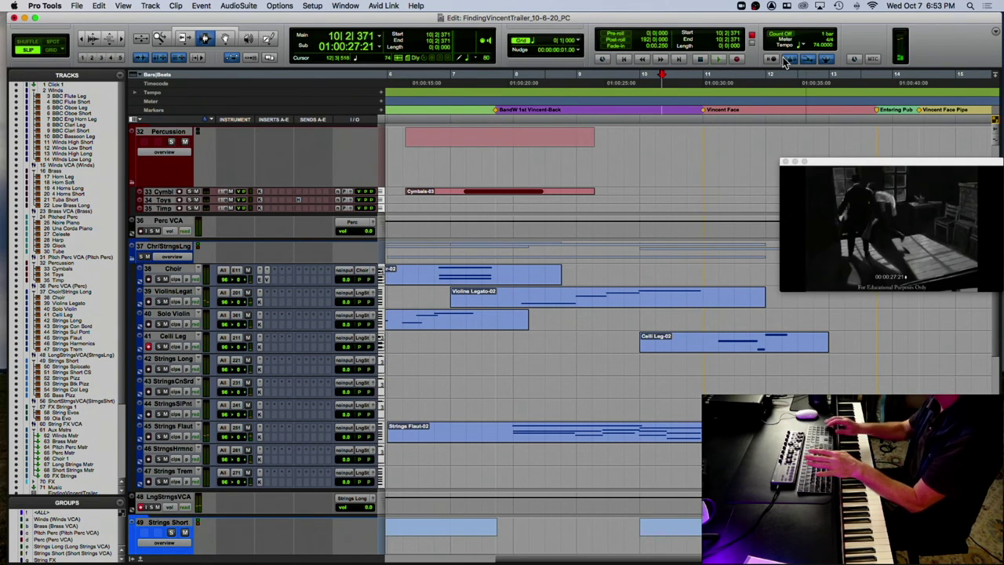
key(super+space)
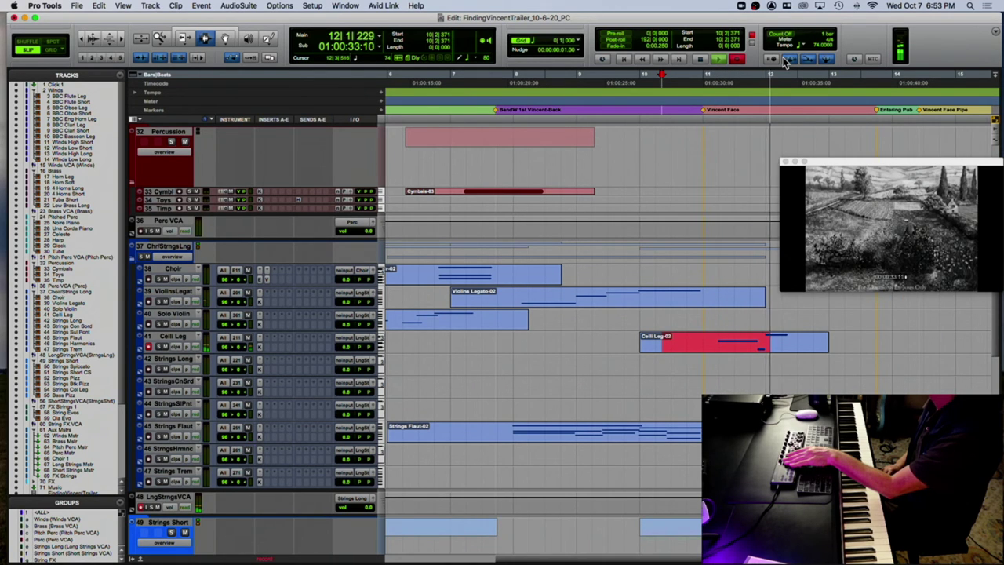
key(super+period)
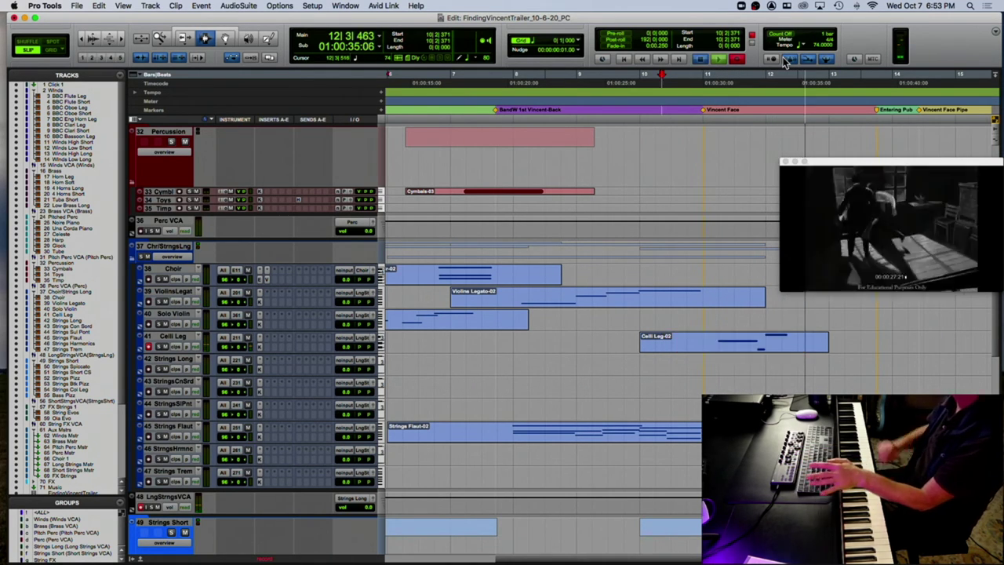
click(787, 161)
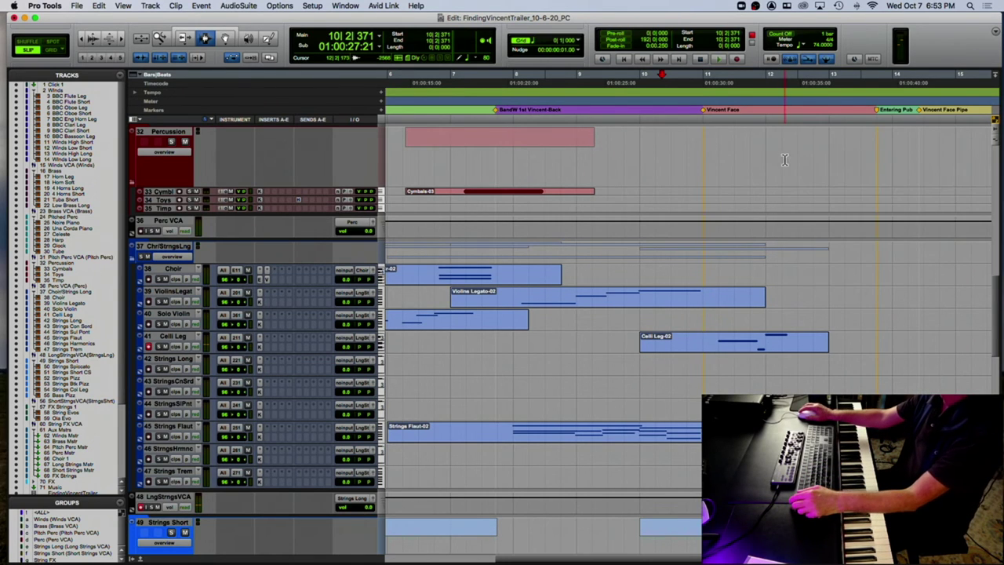
click(578, 159)
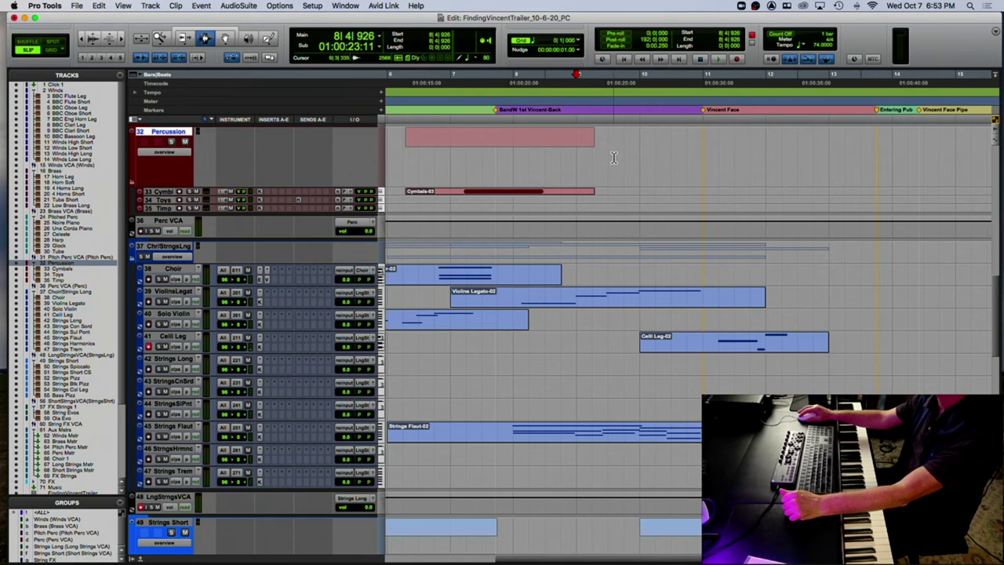
click(100, 6)
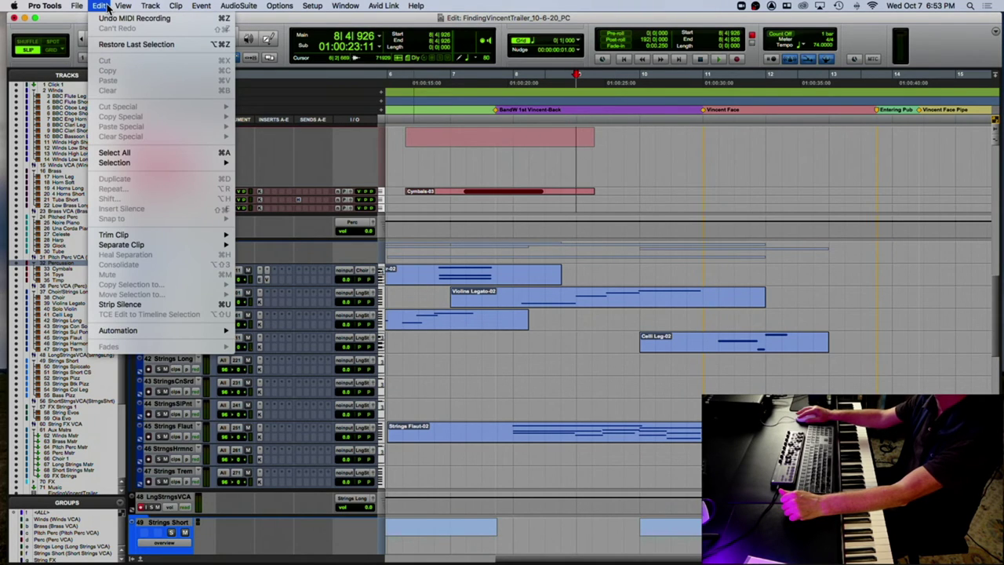
mouse_move(80, 8)
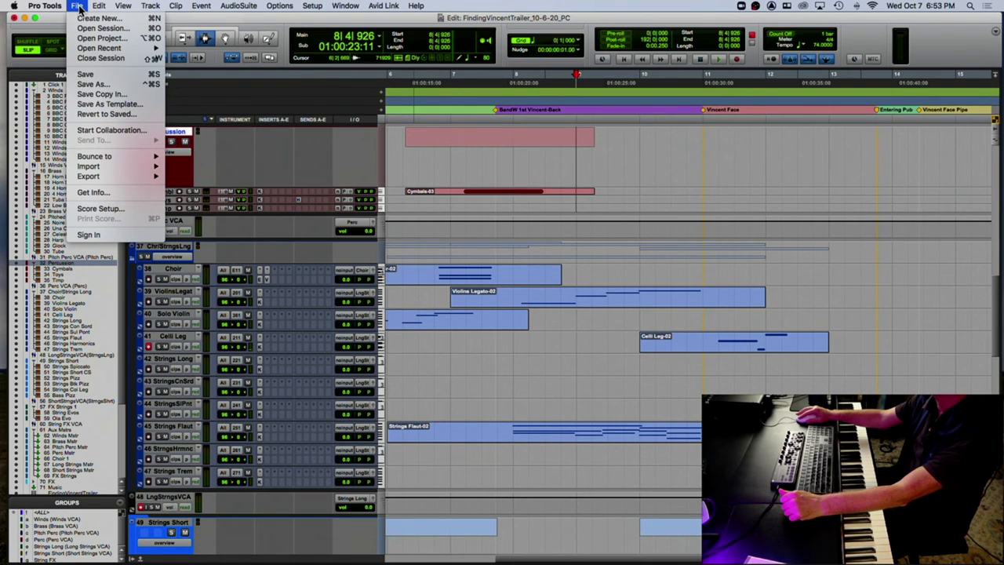
mouse_move(116, 6)
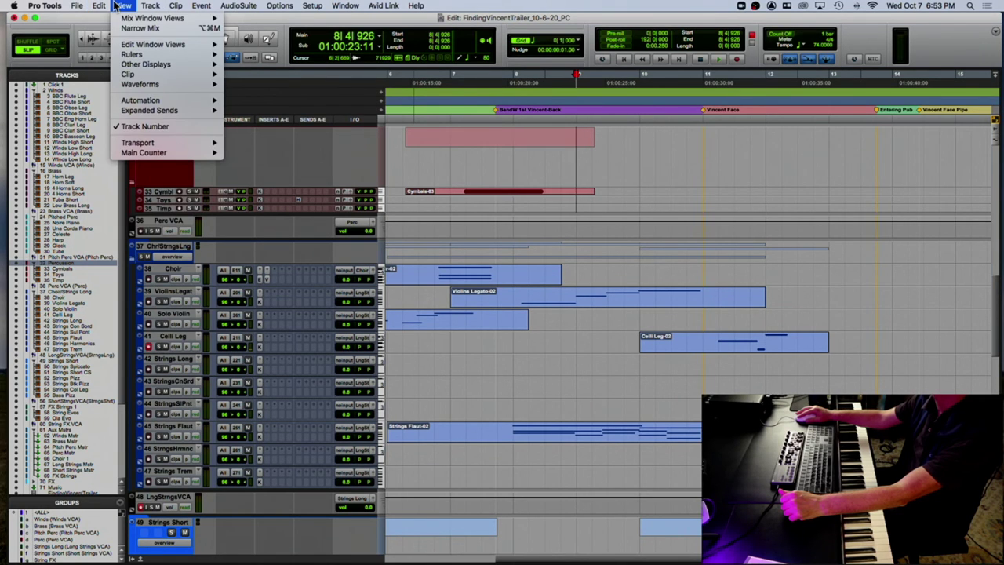
click(676, 220)
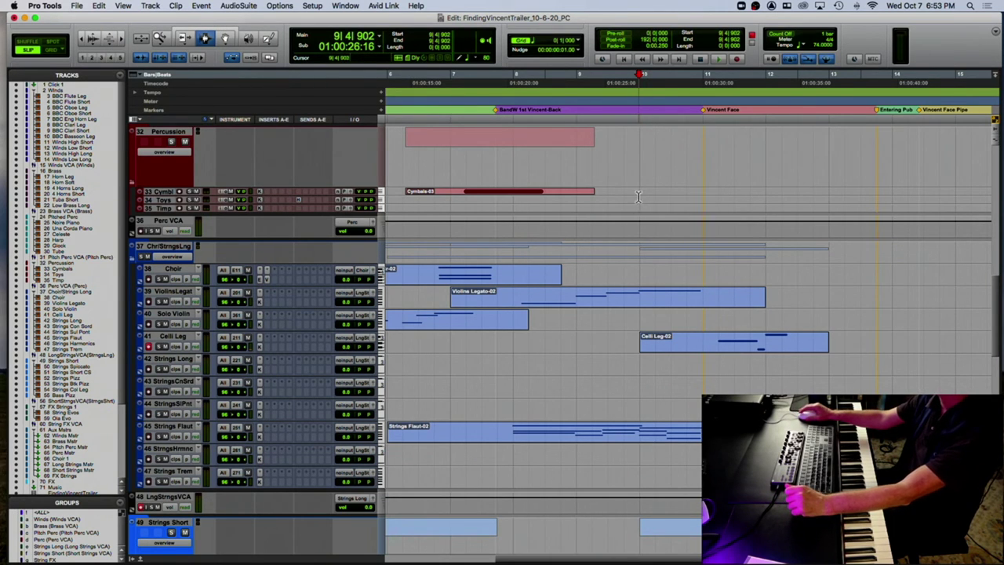
Play back the layered strings leading into the Vincent Face section from 8|3|901 and from 10|4|368.
scroll(639, 196, down, 5)
click(493, 250)
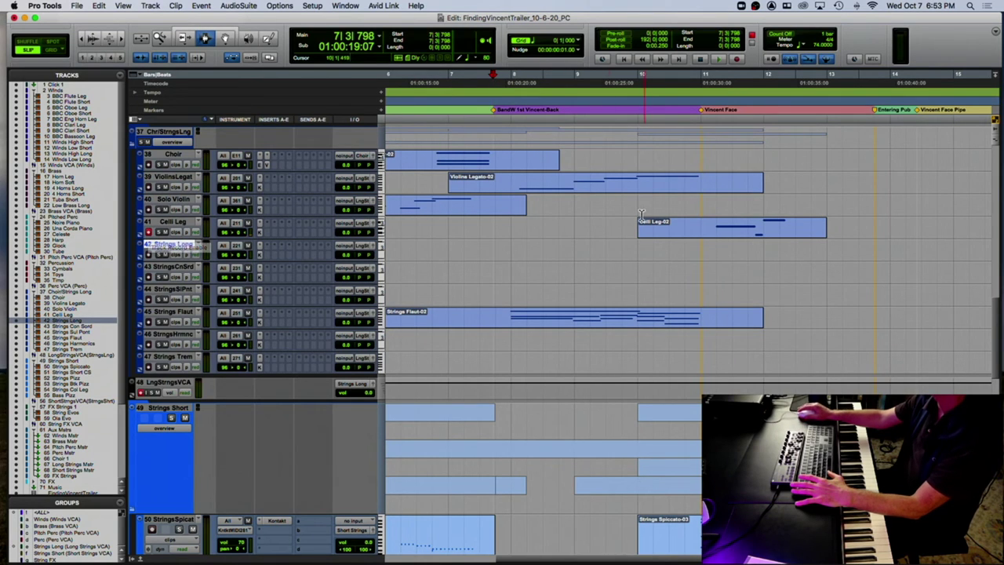
click(637, 113)
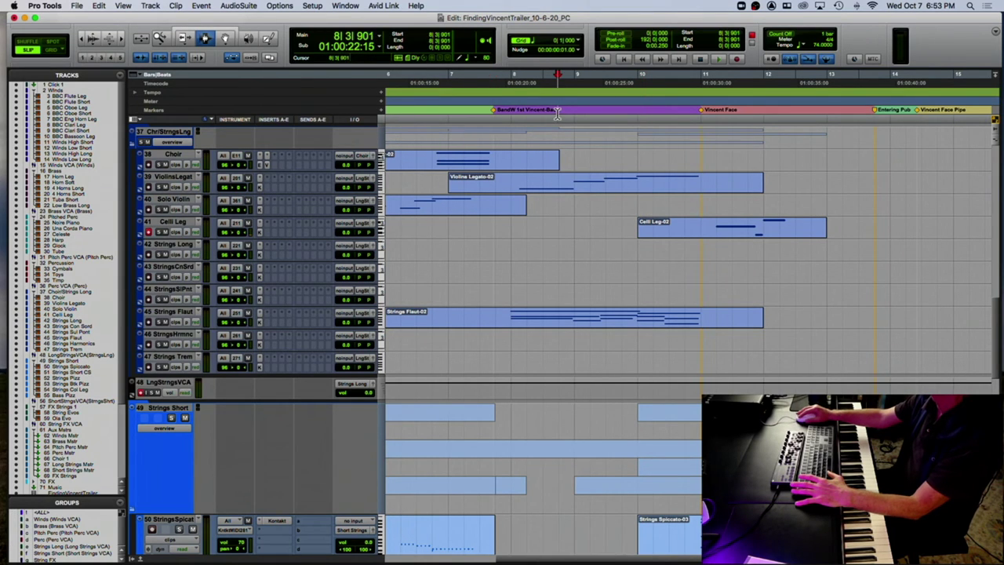
key(space)
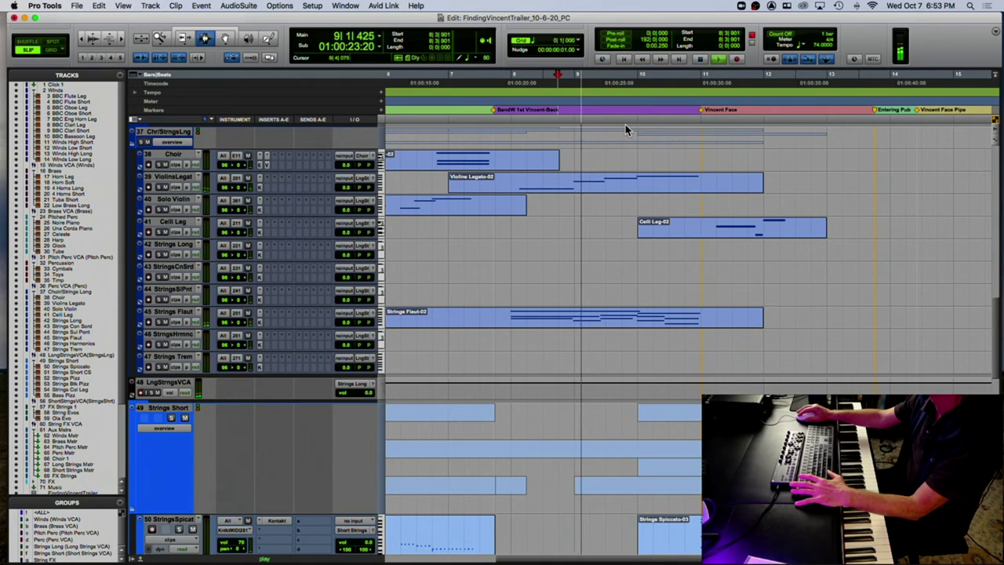
key(space)
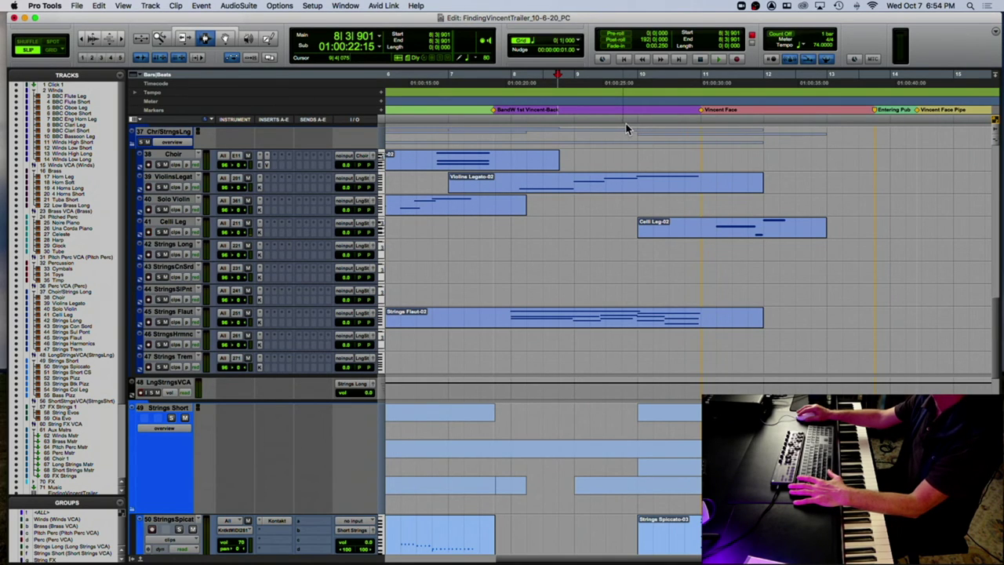
key(space)
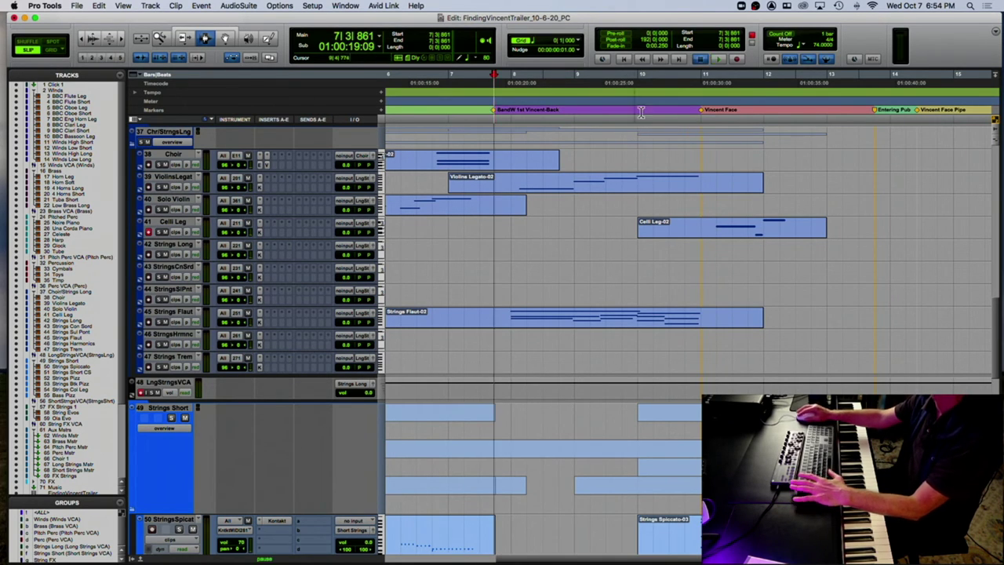
click(692, 104)
key(r)
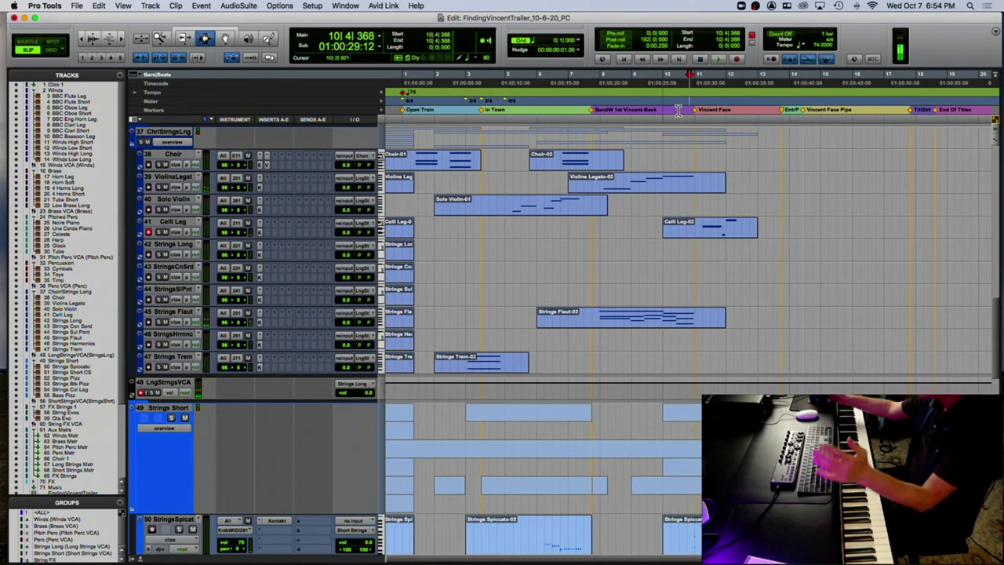
key(space)
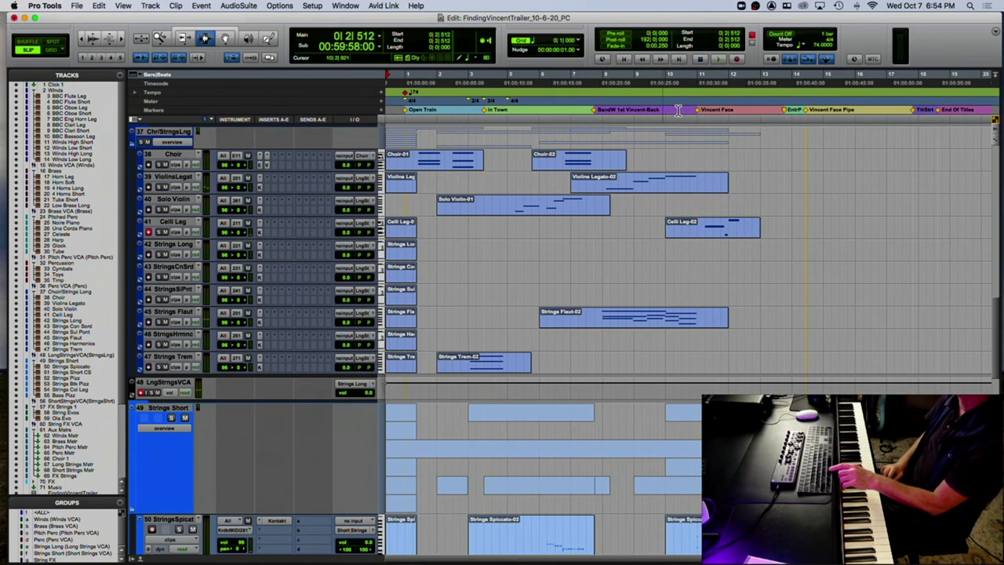
Play the cue from the start, then show the video window above the timeline and replay the cue to picture.
key(space)
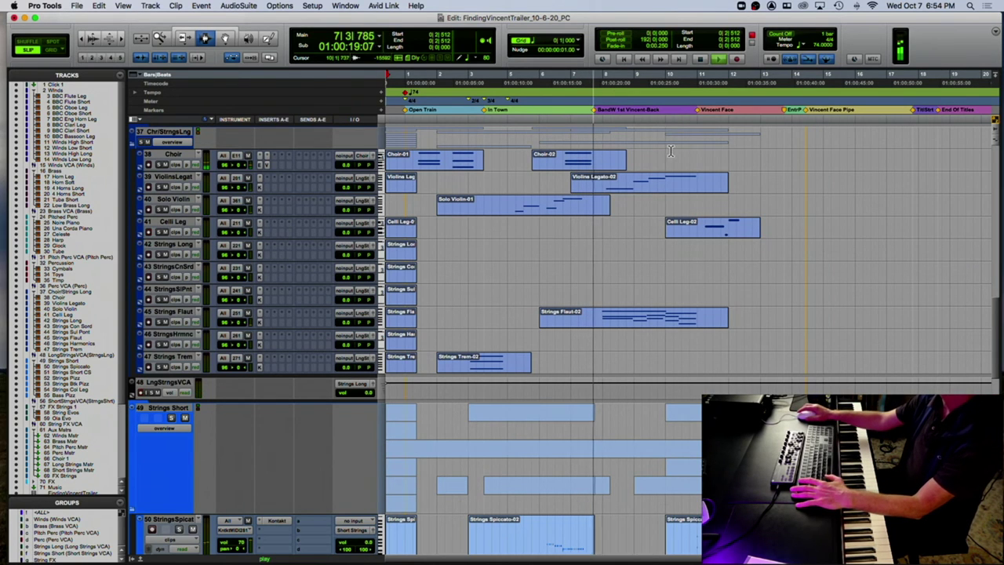
key(space)
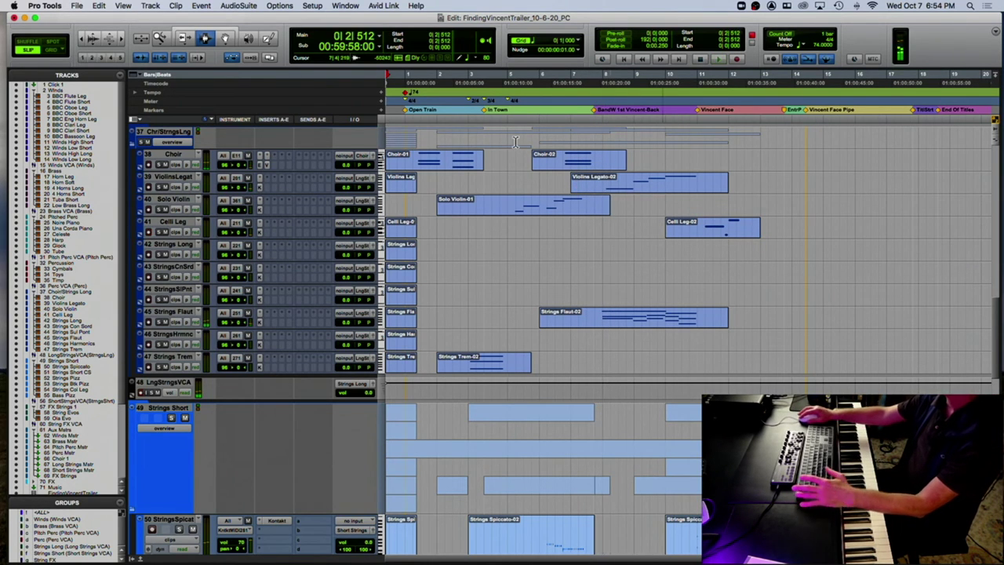
key(super+9)
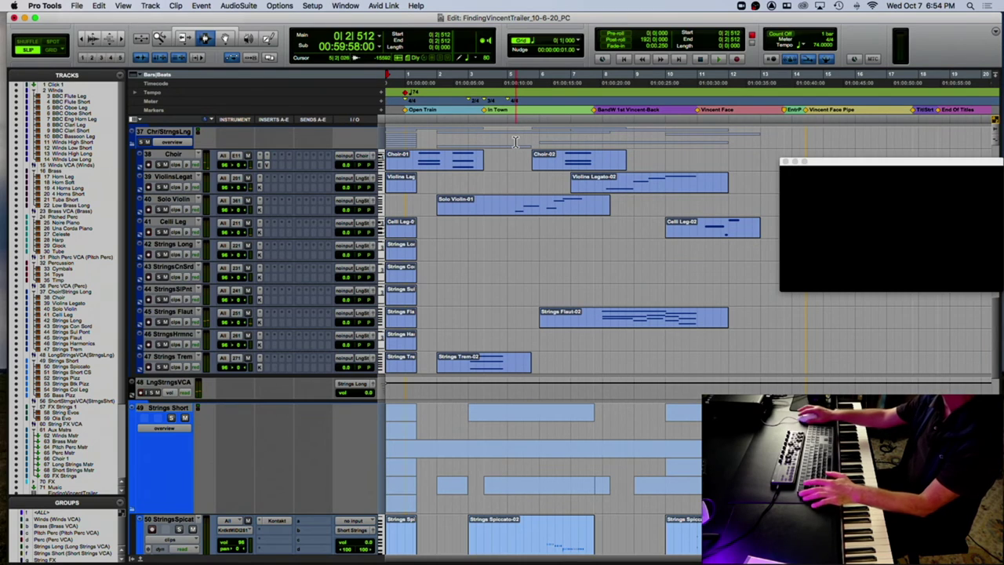
drag(879, 164, 853, 35)
key(space)
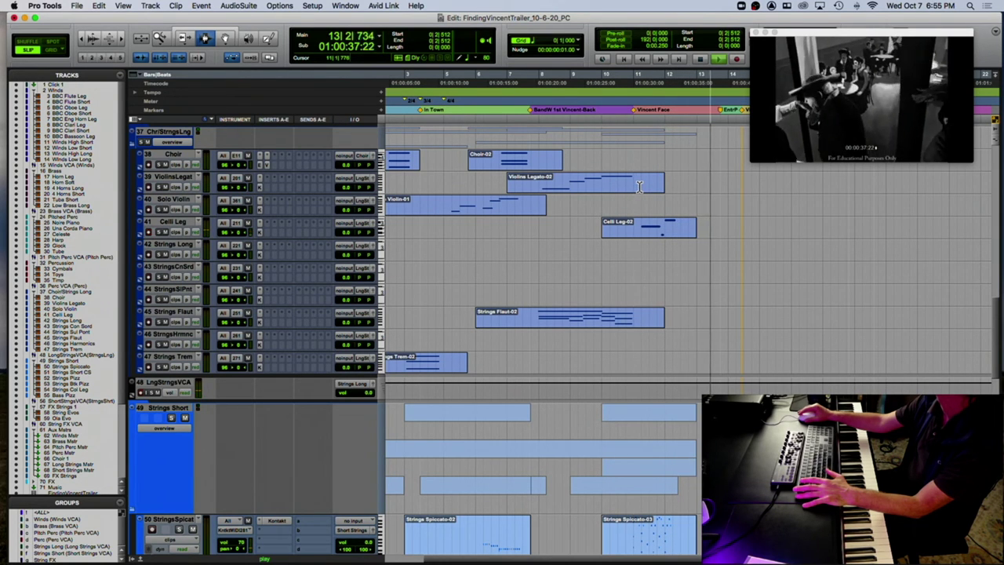
key(space)
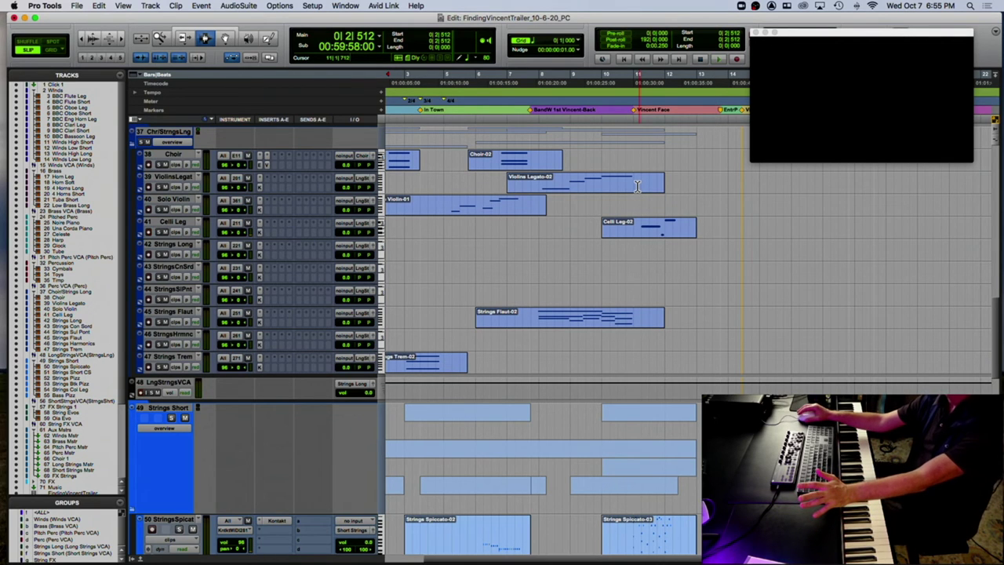
Play back the strings leading towards the Vincent Face marker from 9|3|940.
scroll(640, 192, up, 1)
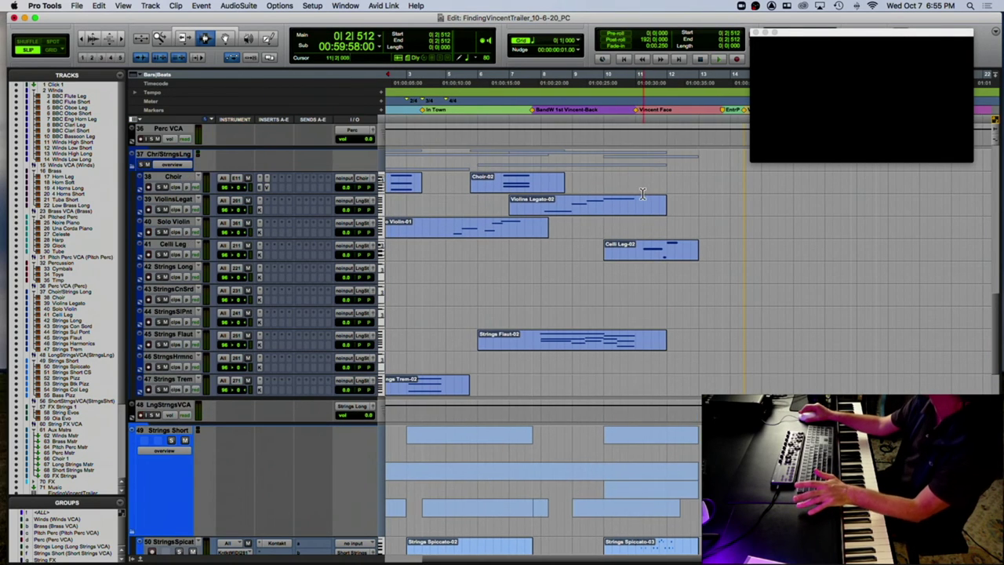
scroll(549, 172, left, 3)
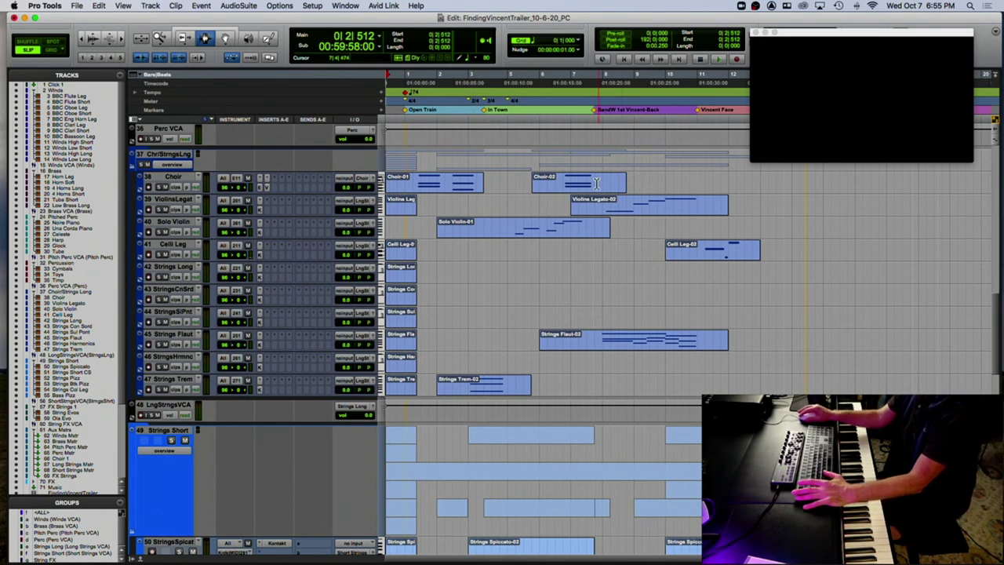
click(659, 168)
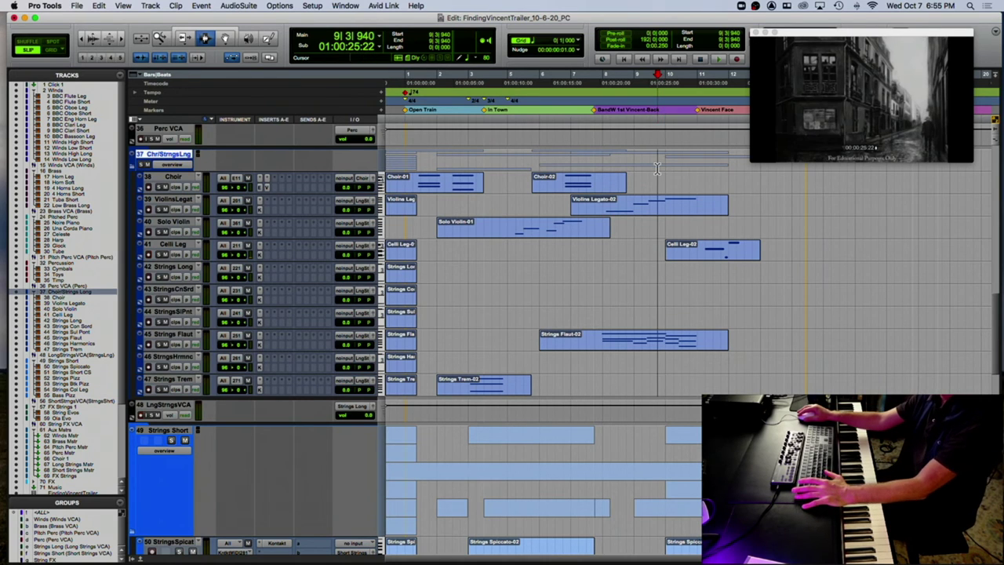
key(space)
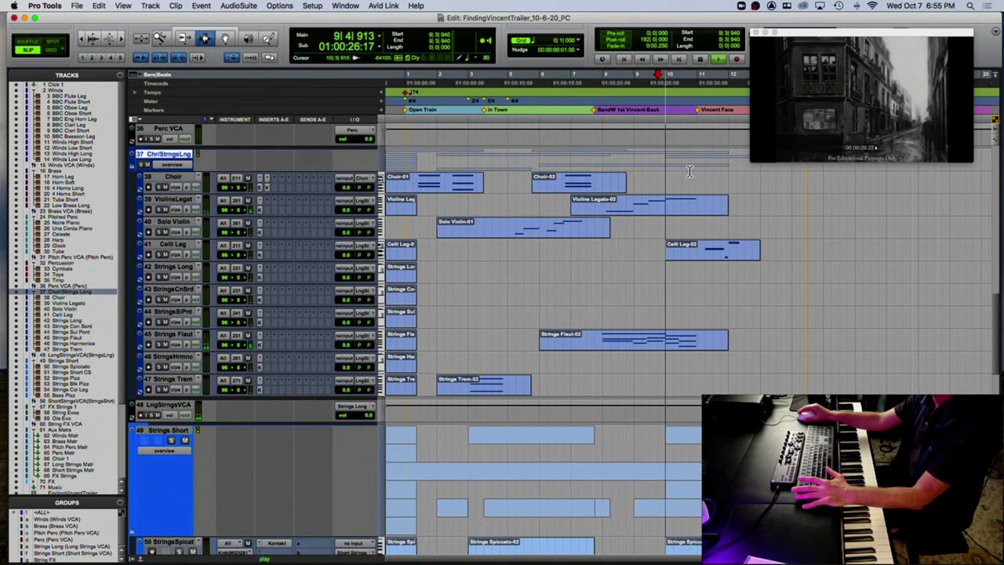
key(space)
Play back the Vincent Face section from 10|4|273 to past 12|2 against the picture.
scroll(690, 171, right, 3)
click(557, 186)
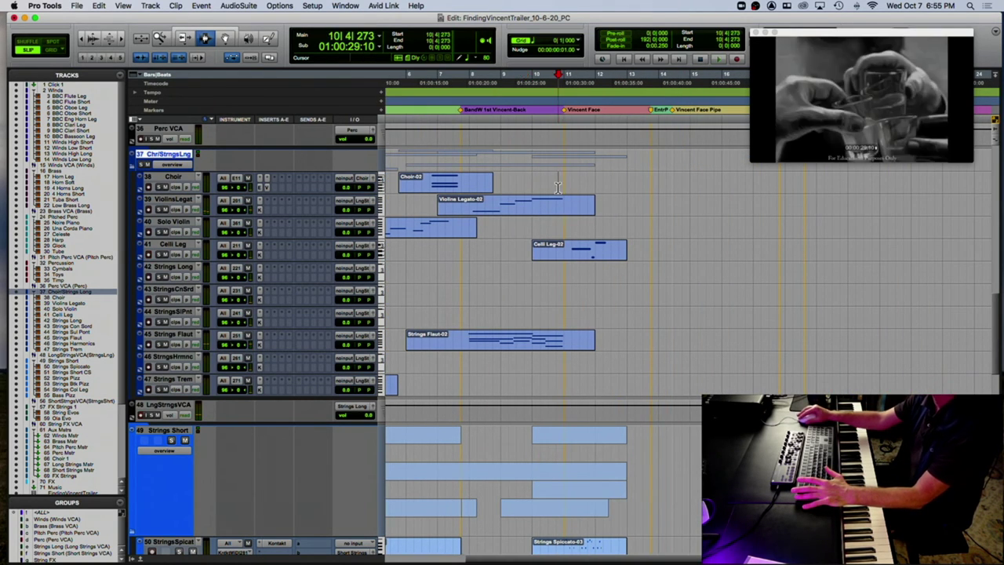
key(space)
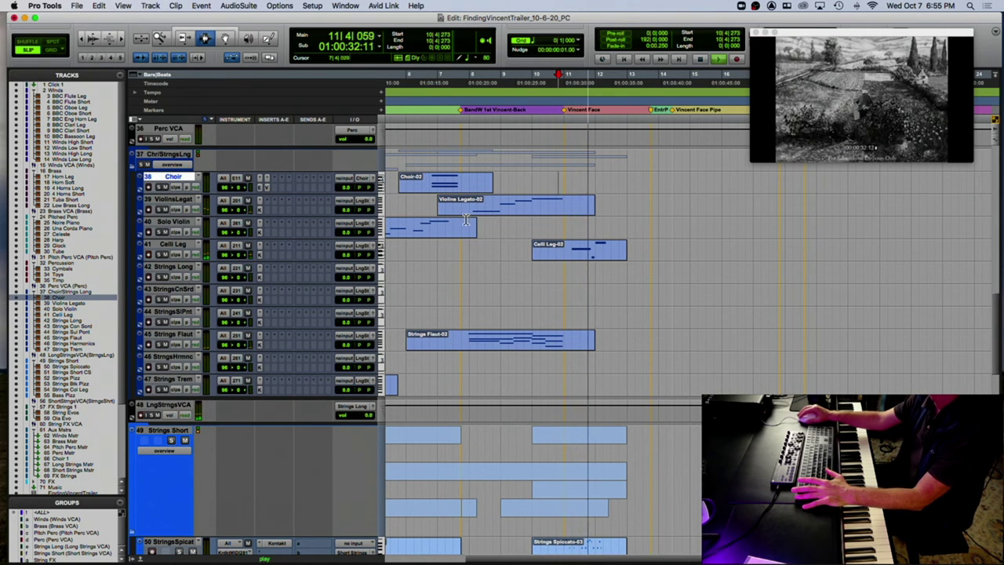
scroll(479, 206, down, 5)
scroll(479, 206, down, 1)
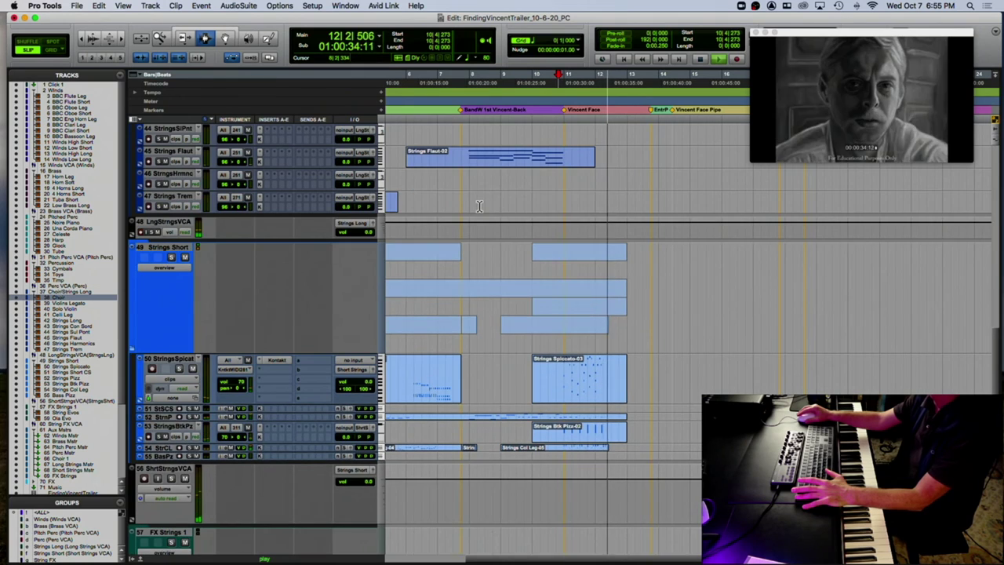
key(space)
Arm the Strings Spiccato track and rehearse a part over playback from 10|4|273.
key(t)
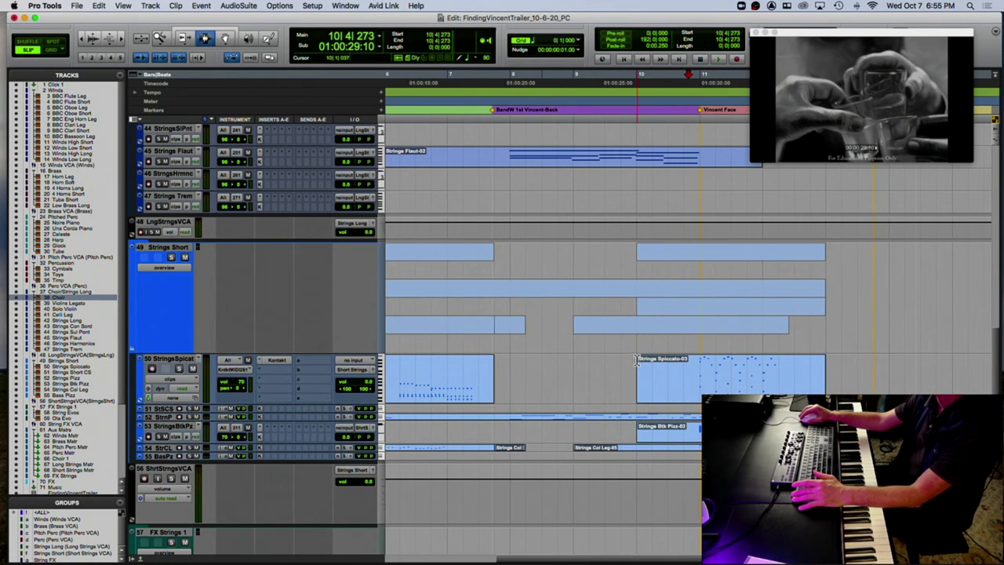
scroll(570, 308, up, 3)
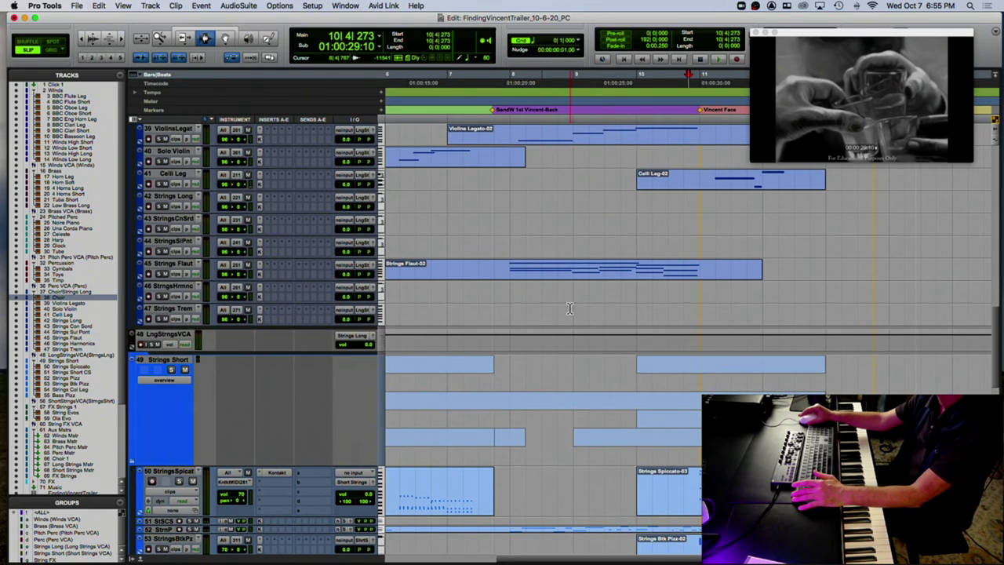
click(148, 252)
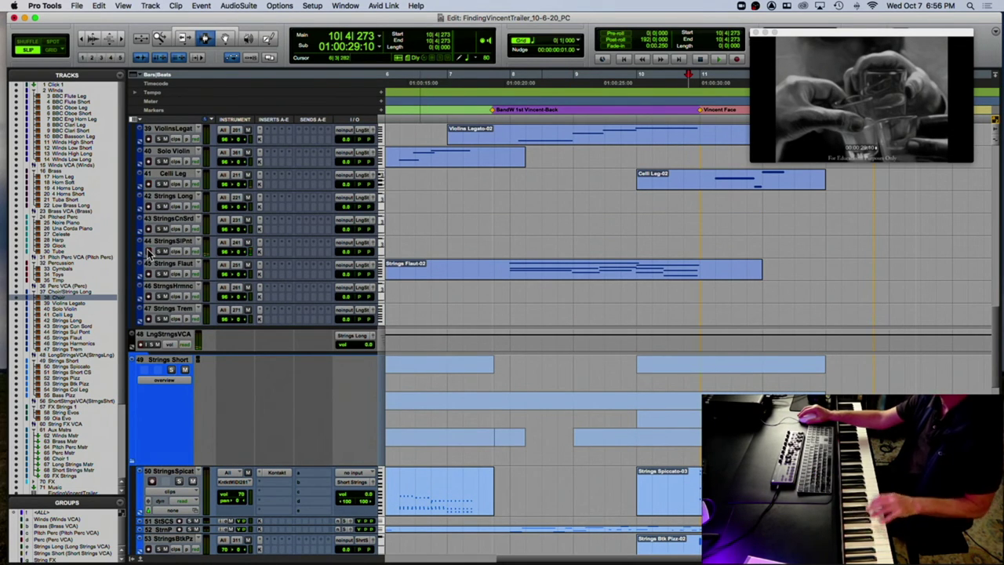
scroll(165, 283, down, 4)
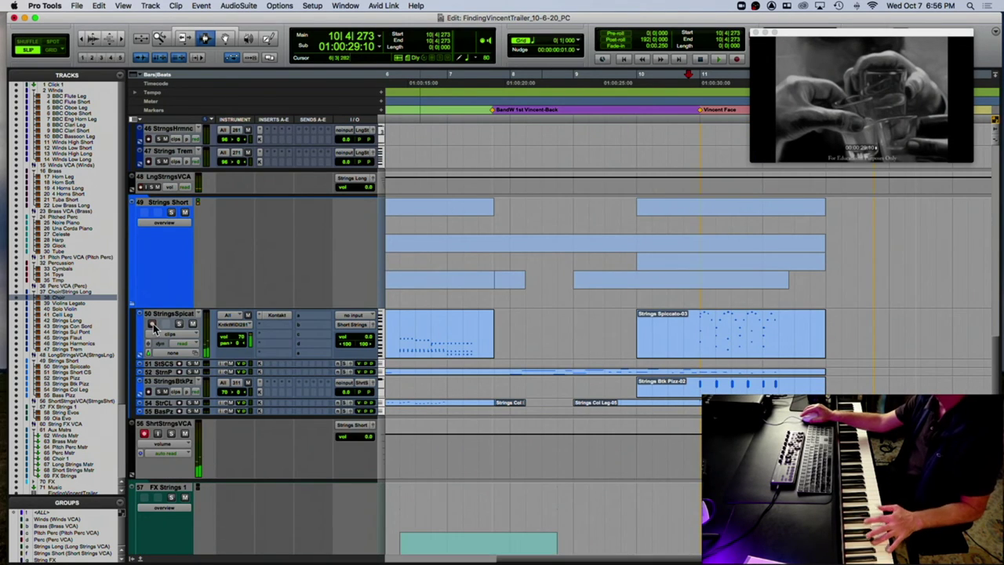
key(space)
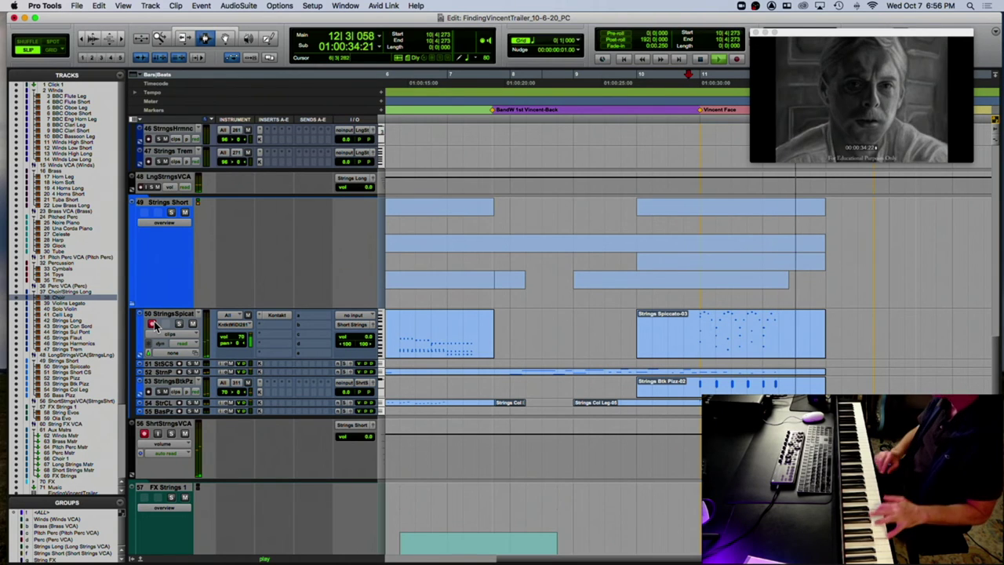
key(space)
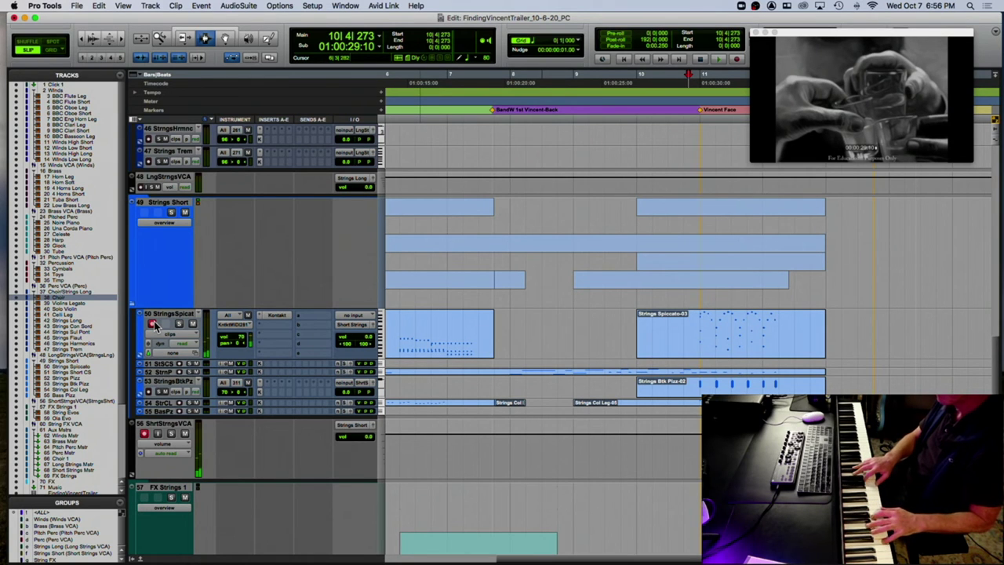
Play the Vincent Face section twice more from 10|4|273 to check how the string phrase ends.
key(space)
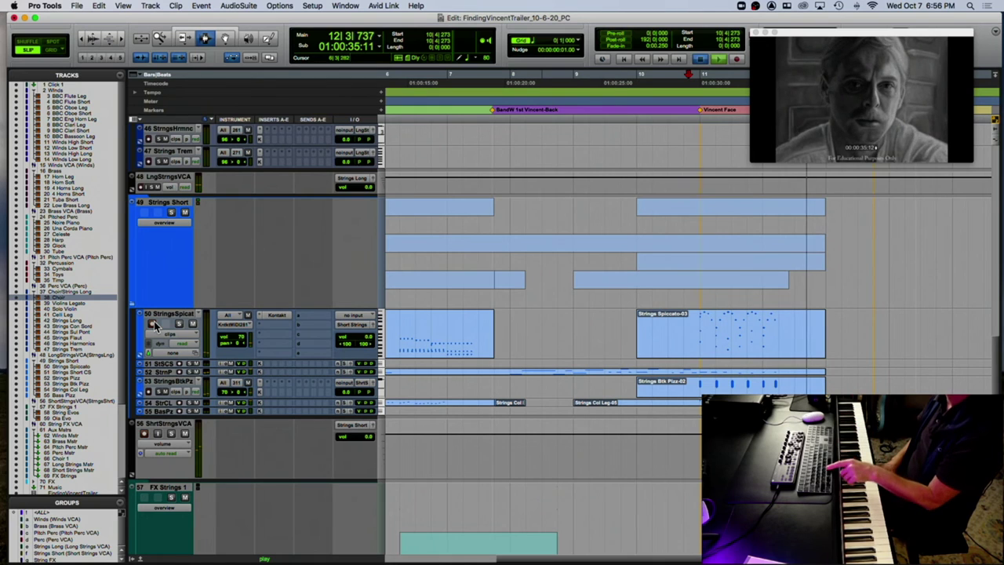
key(space)
key(space)
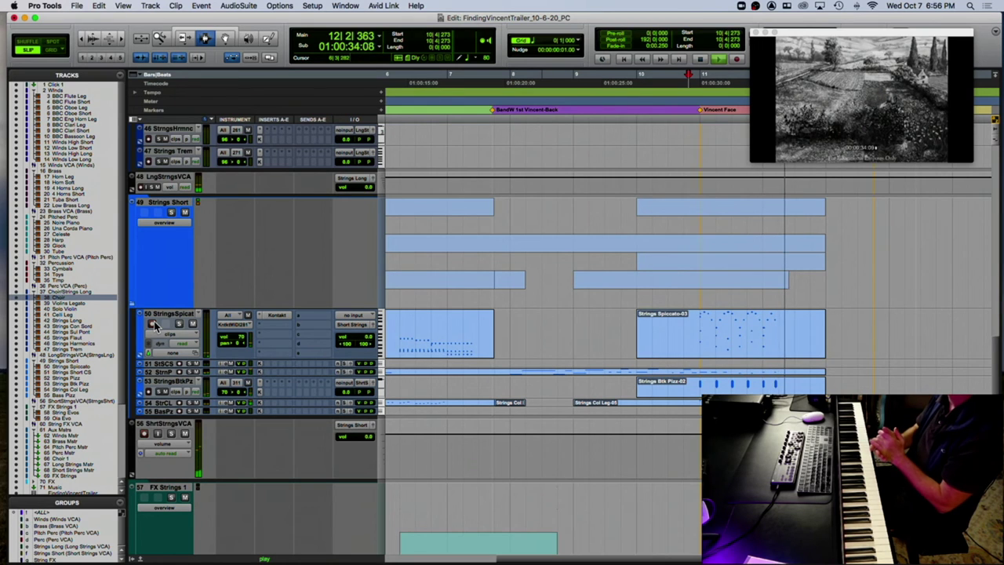
key(space)
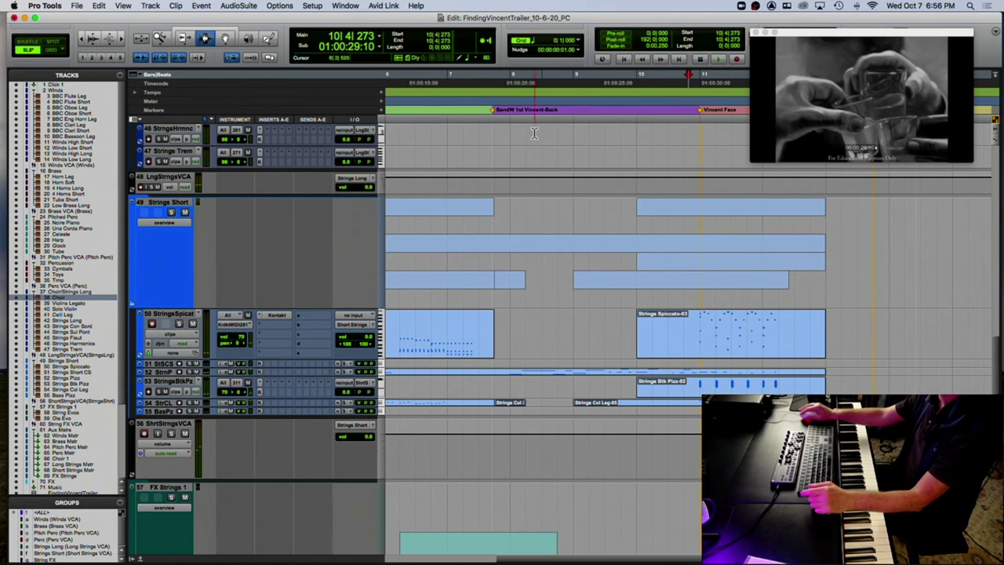
Move the video window clear of the upcoming bars and play from the Vincent Face marker with the timeline zoomed in.
drag(837, 33, 418, 115)
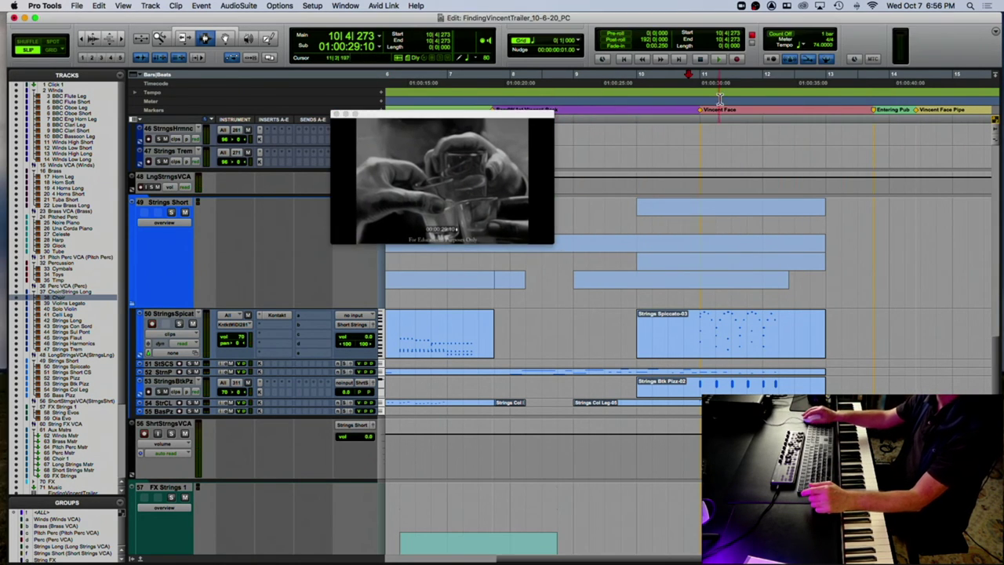
click(700, 109)
key(space)
key(t)
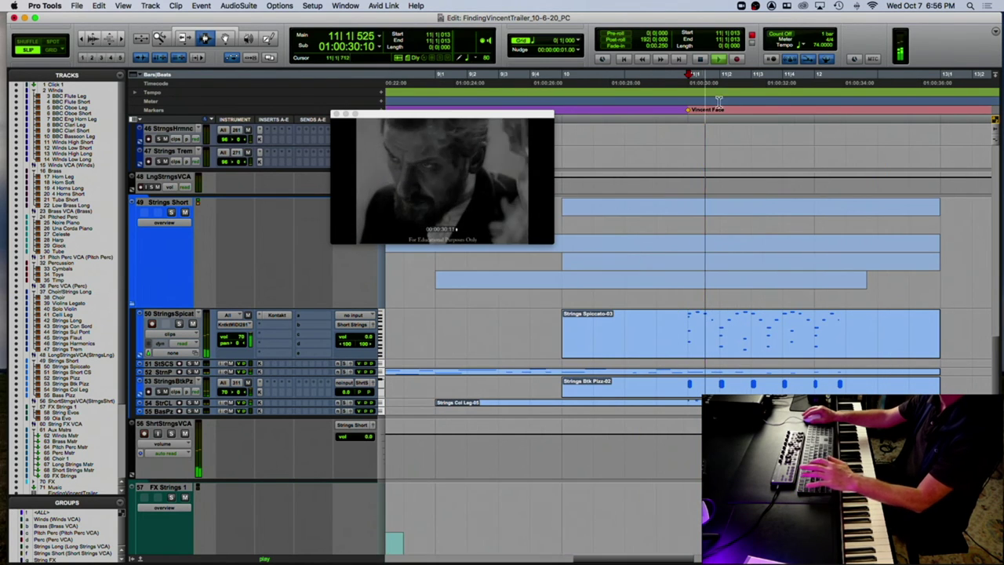
scroll(763, 96, right, 5)
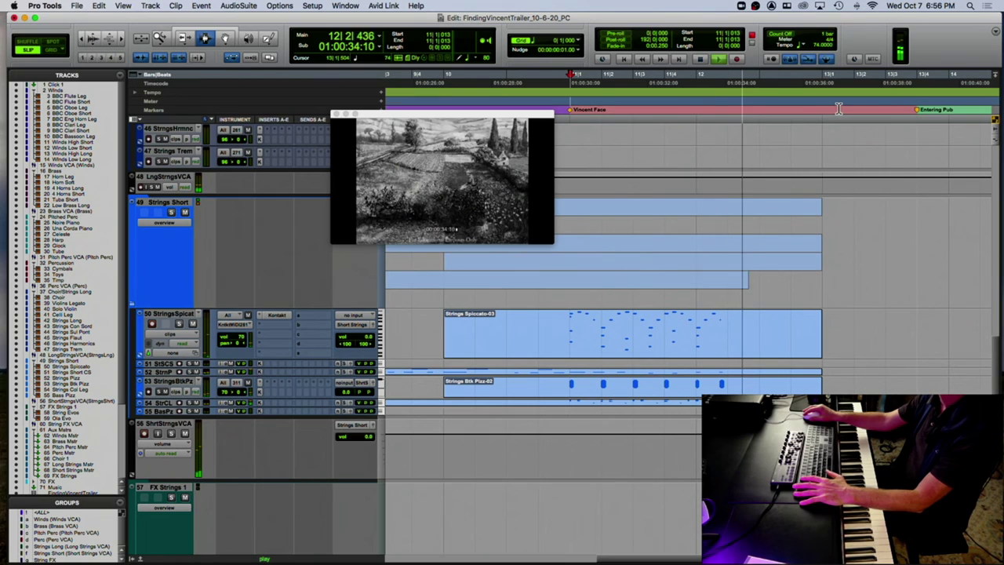
Insert a 3/8 meter change at 12|1|000, snapped to the bar.
click(695, 110)
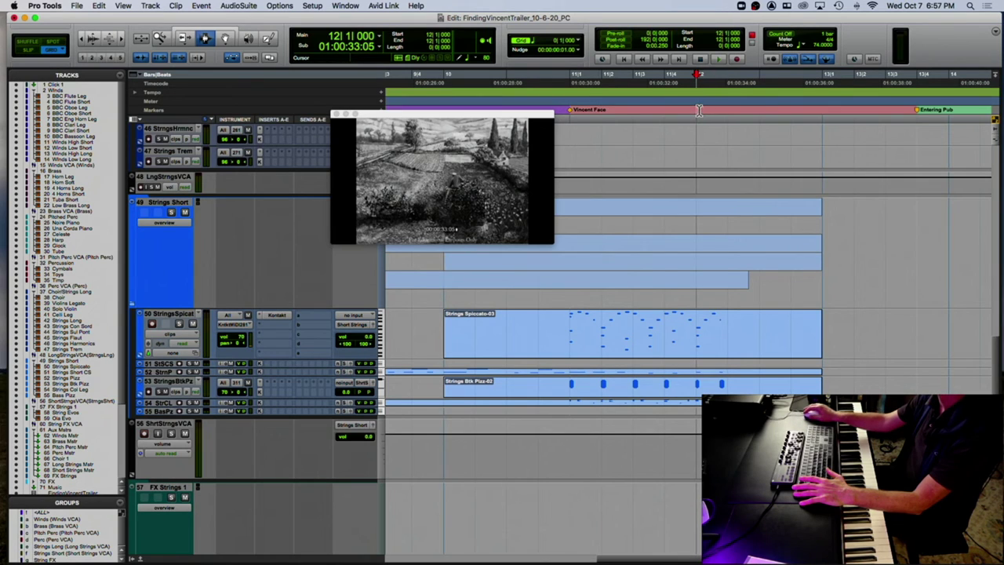
click(383, 102)
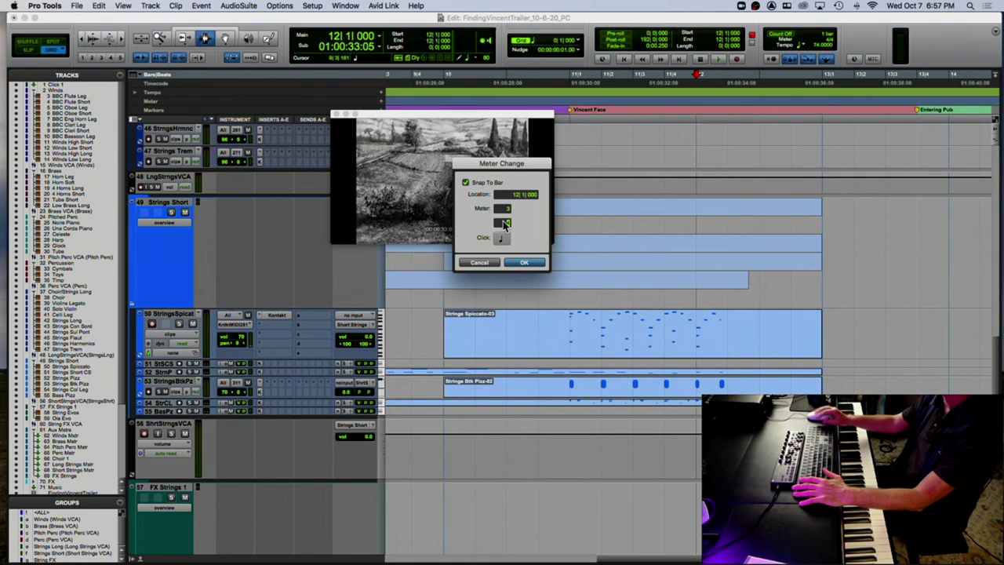
click(527, 263)
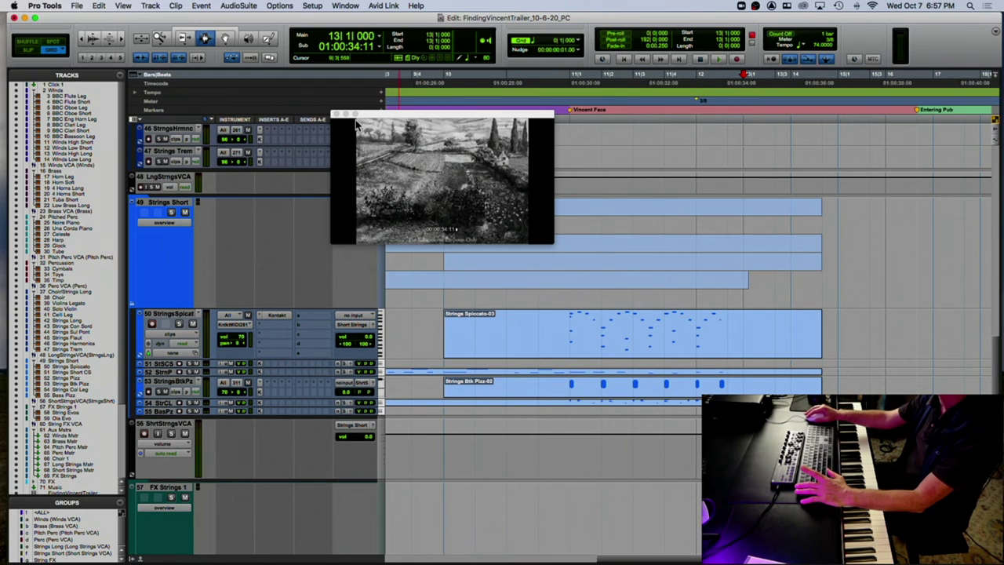
Try adding a second 3/8 meter change at 13|1|000, snapped to the bar.
click(382, 101)
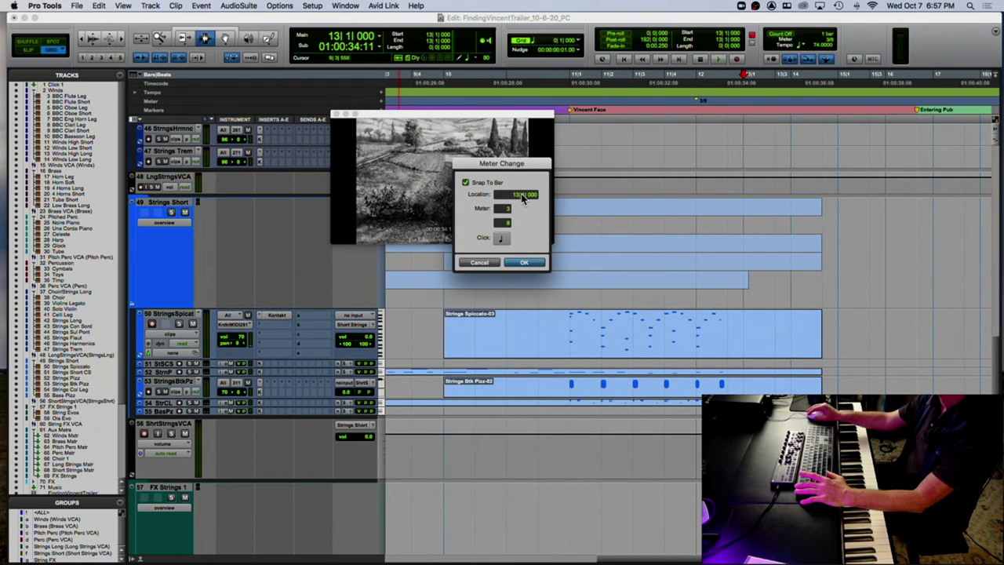
click(524, 263)
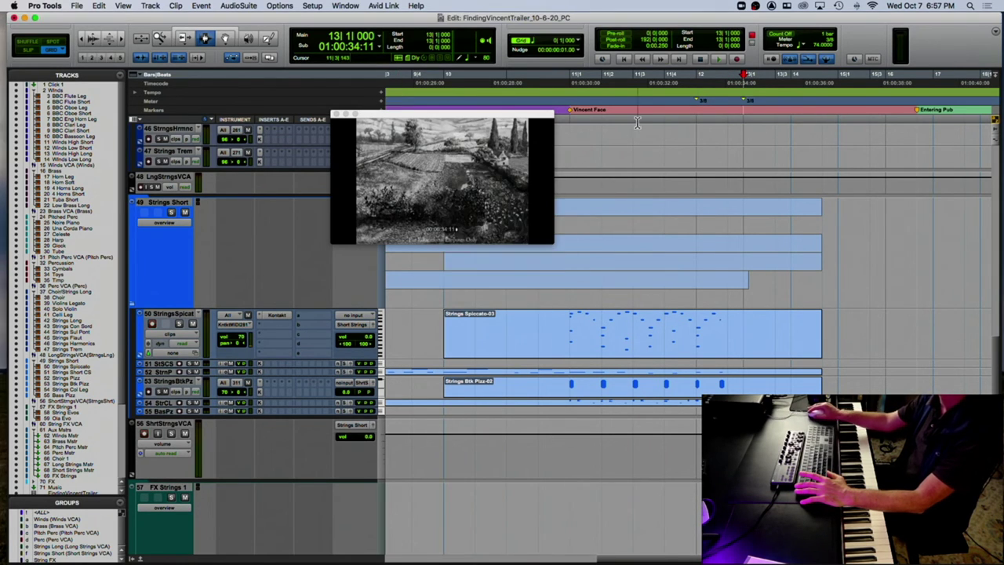
Play back the strings across the 3/8 meter change at bar 12 to check where the next phrase falls.
click(613, 104)
key(space)
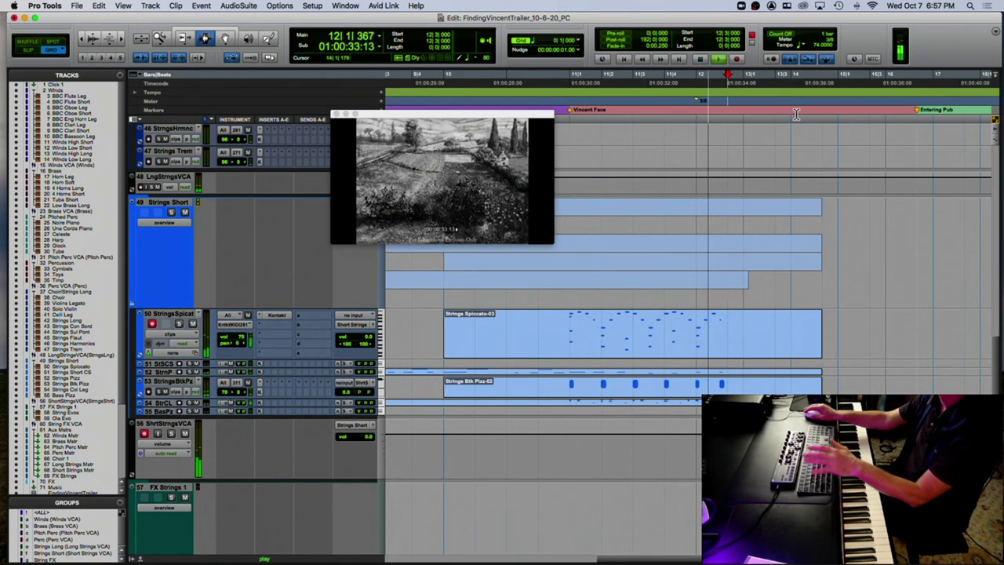
key(space)
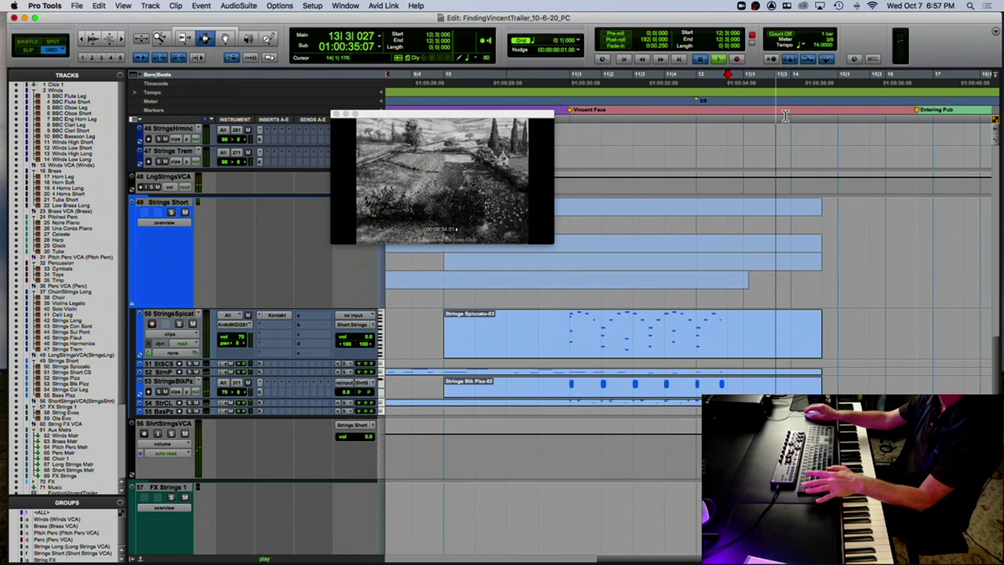
key(space)
key(space)
Play back the strings from 11|4|000 and place the insertion point at 12|3|000.
click(658, 131)
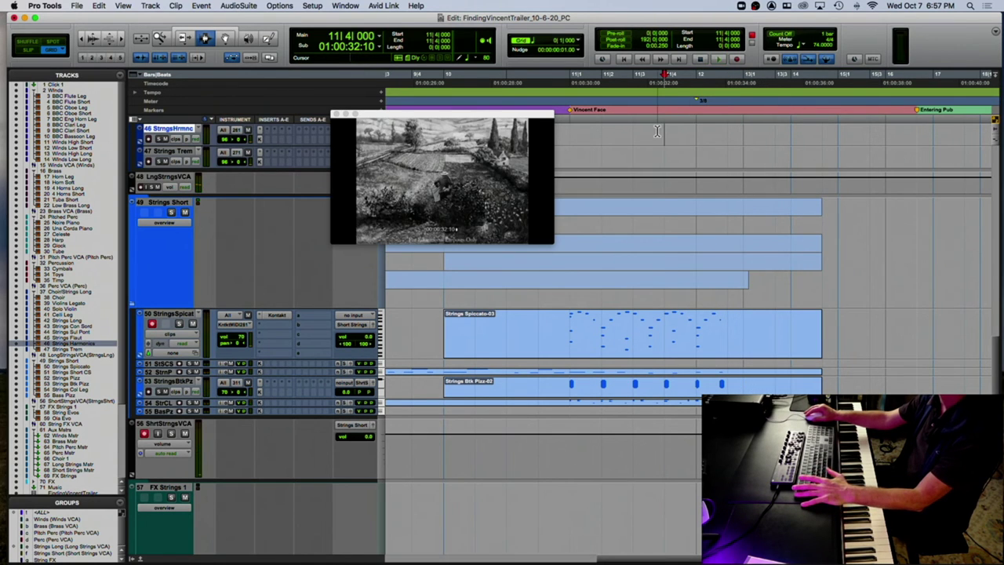
key(space)
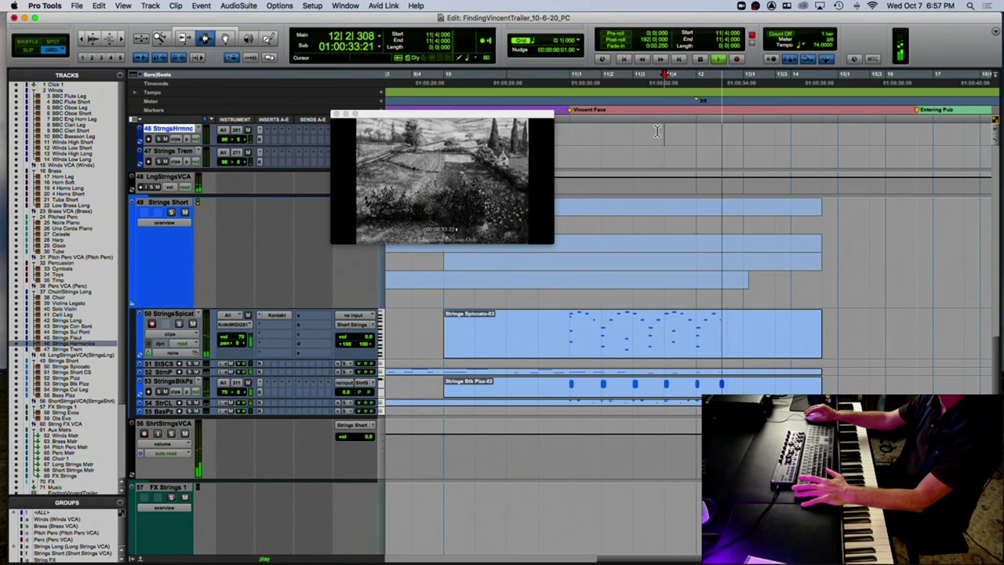
key(space)
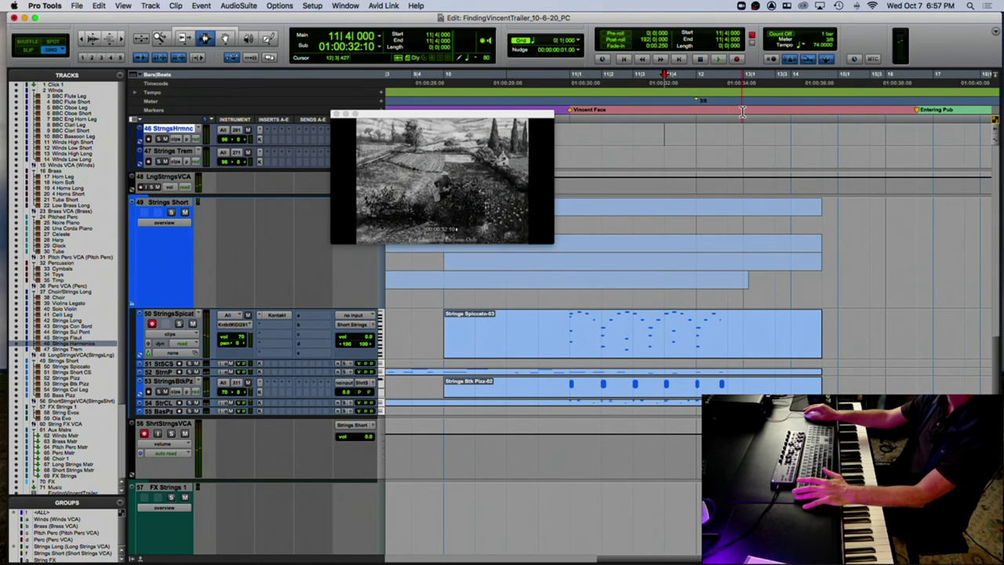
click(743, 112)
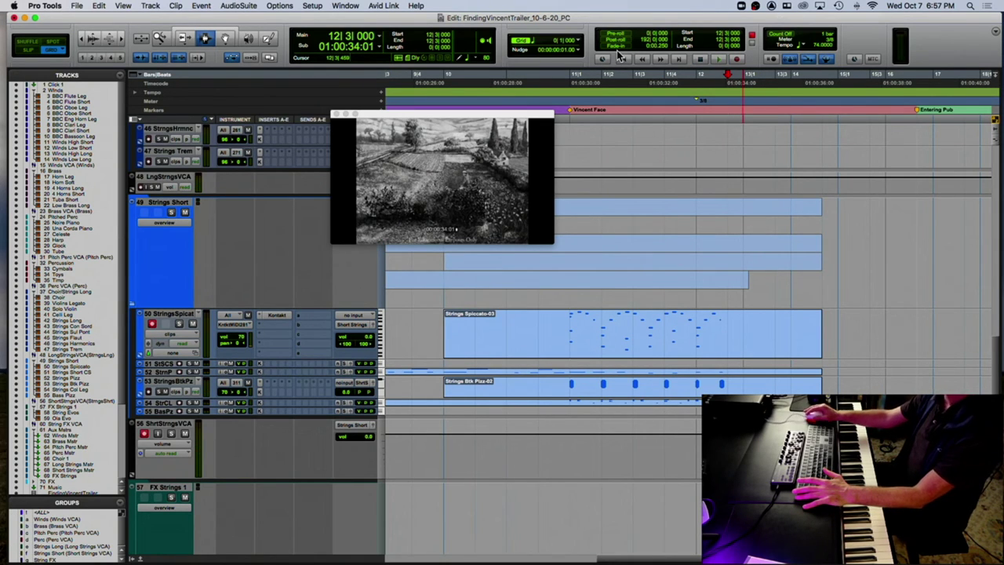
Set the grid to eighth notes and check the picture at 13|1|000, 16|2|000 and 16|1|000.
click(580, 41)
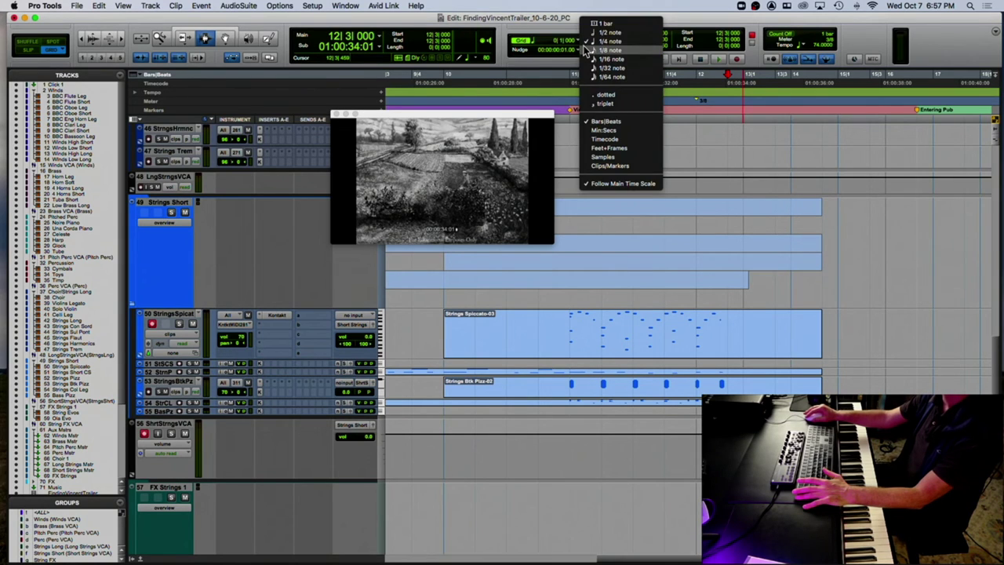
click(606, 50)
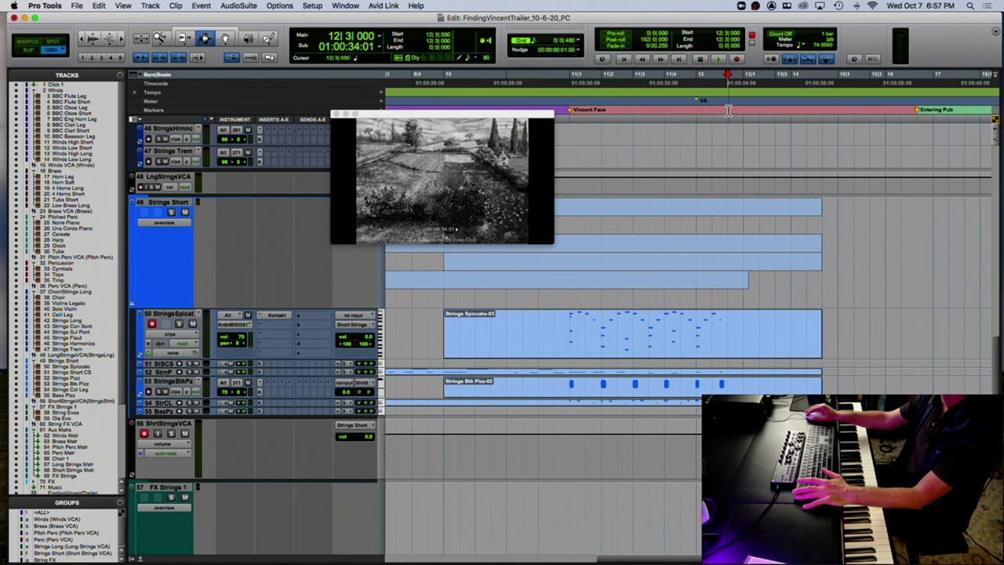
drag(738, 110, 916, 112)
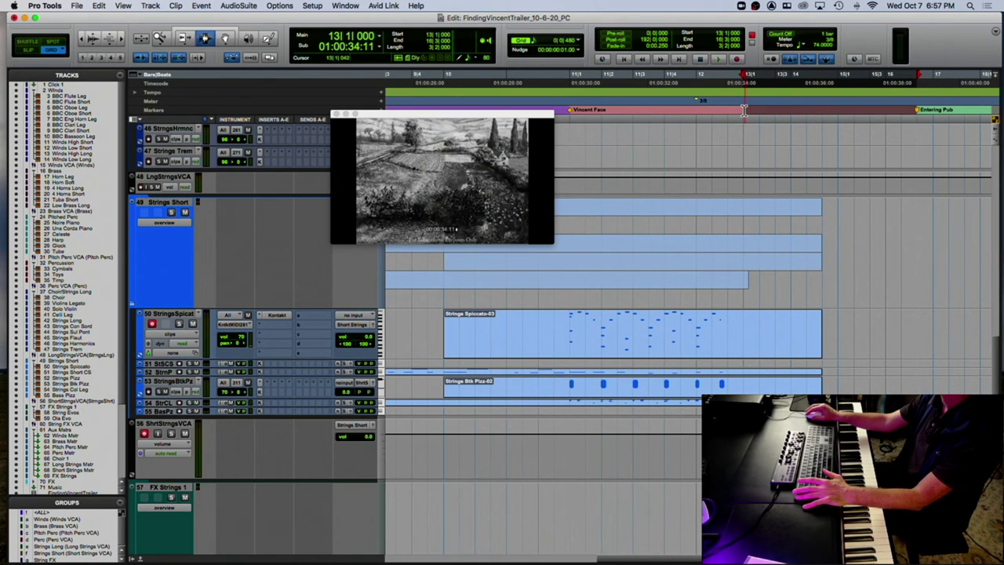
click(916, 101)
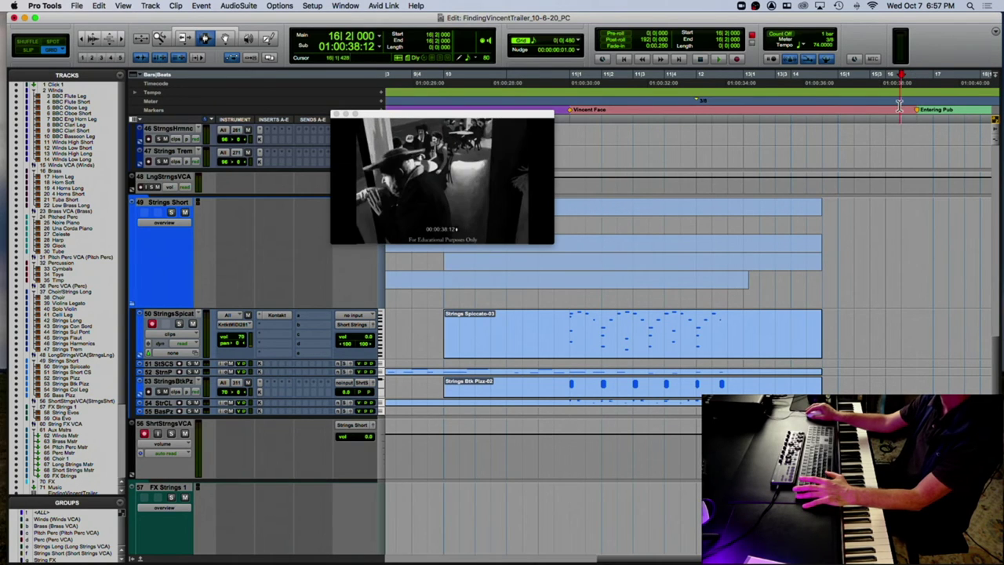
click(883, 109)
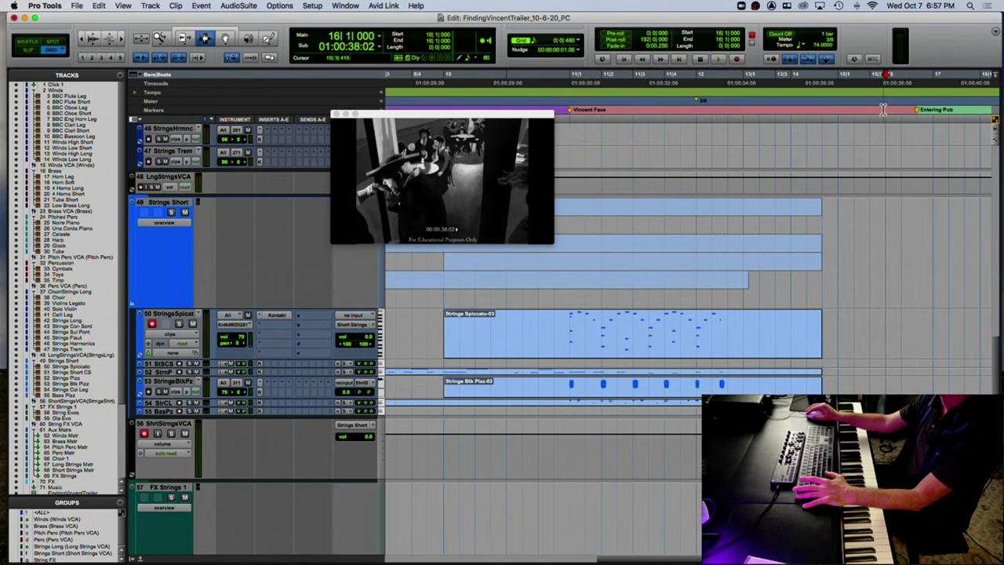
Play back from 13|1|000 to review the picture leading into the pub scene.
click(743, 109)
key(space)
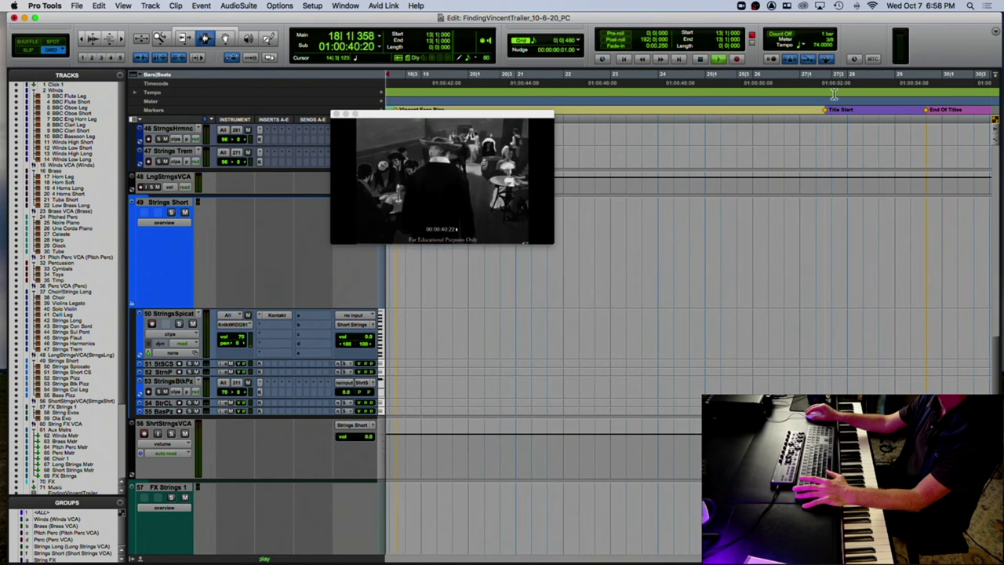
key(space)
key(space)
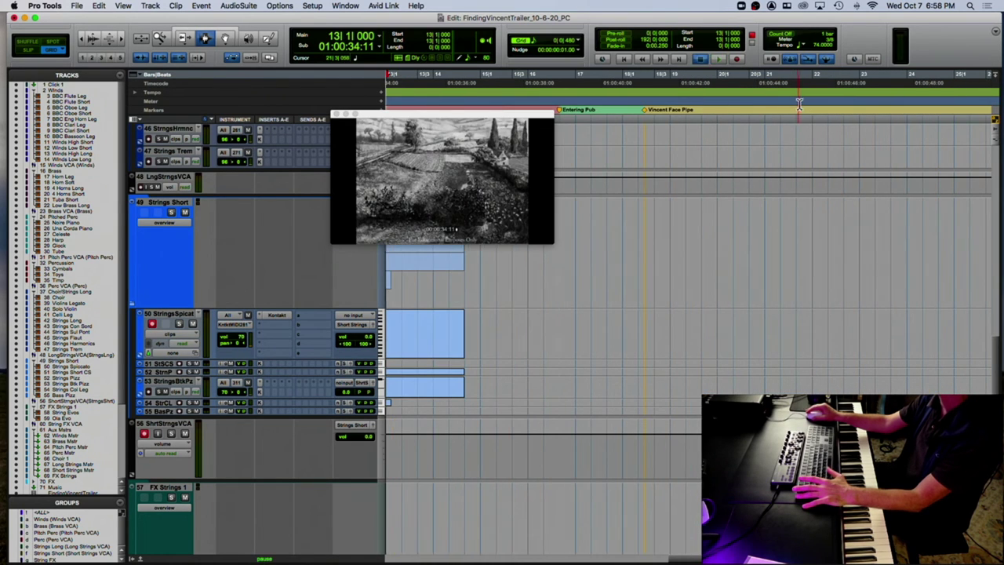
key(space)
Move the video window clear of the bar 12 region and play back the strings from 11|4|000.
drag(475, 115, 768, 114)
scroll(440, 122, left, 5)
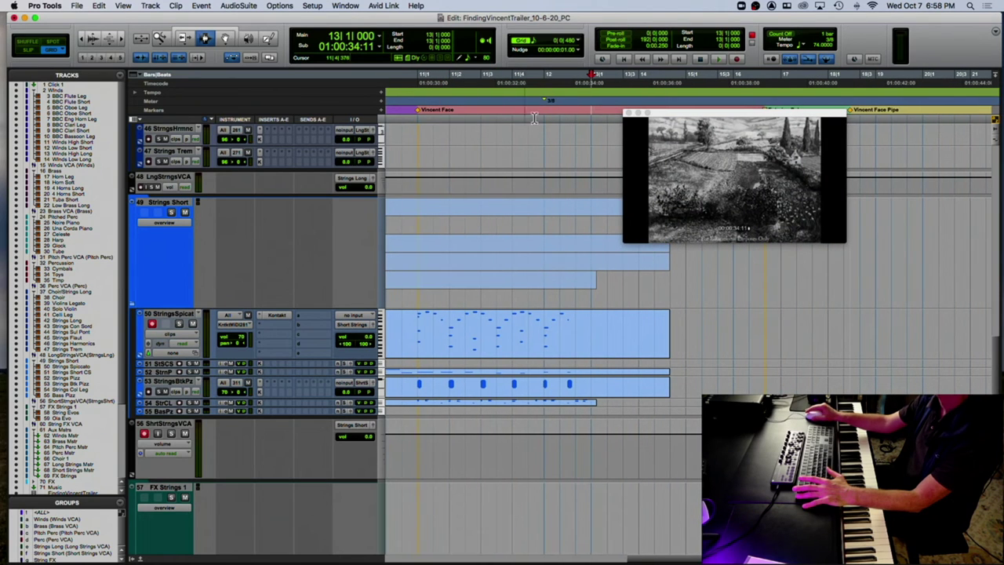
click(514, 110)
key(space)
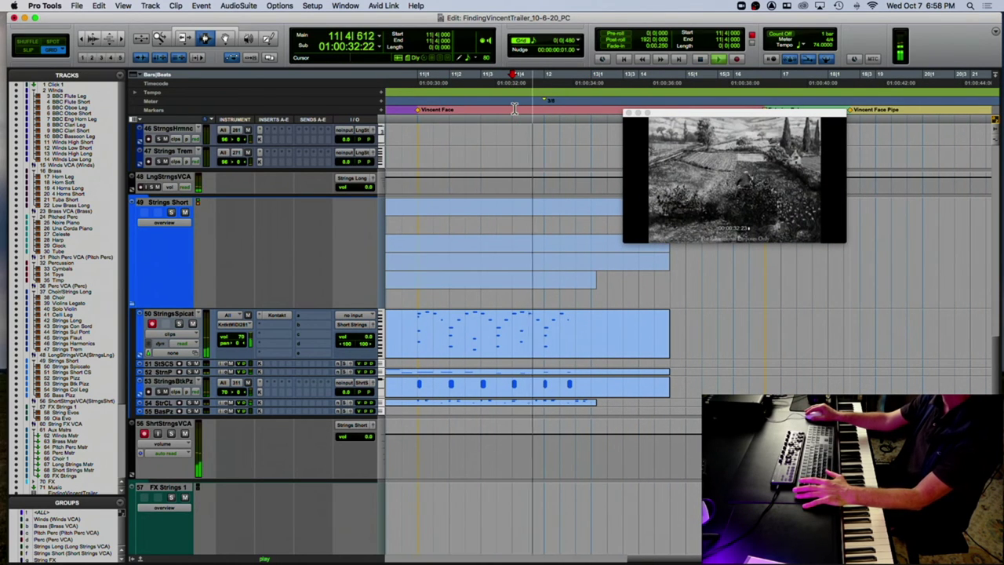
key(space)
Enlarge the video window and play back the Vincent Face section from 11|1|000.
click(695, 117)
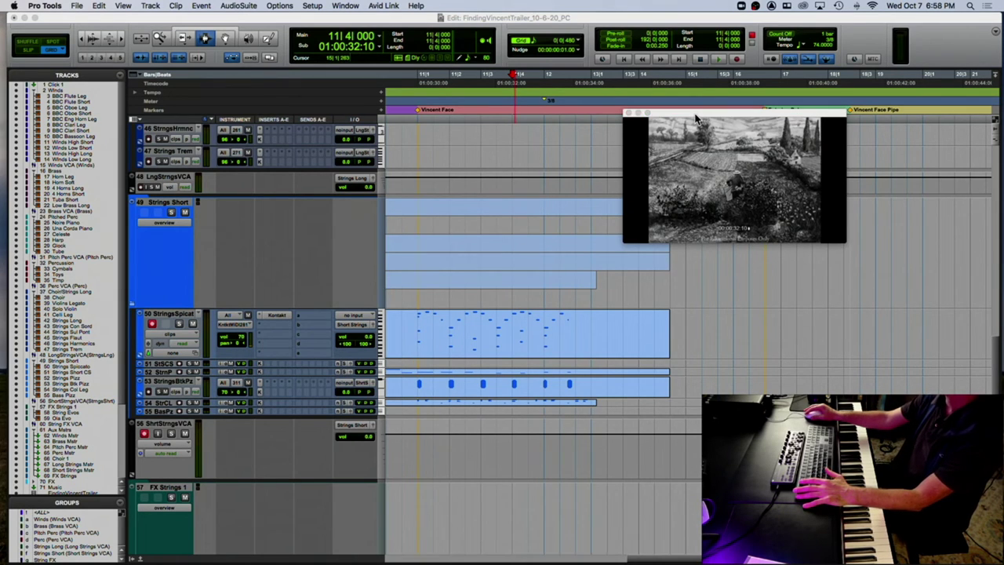
click(459, 115)
click(417, 100)
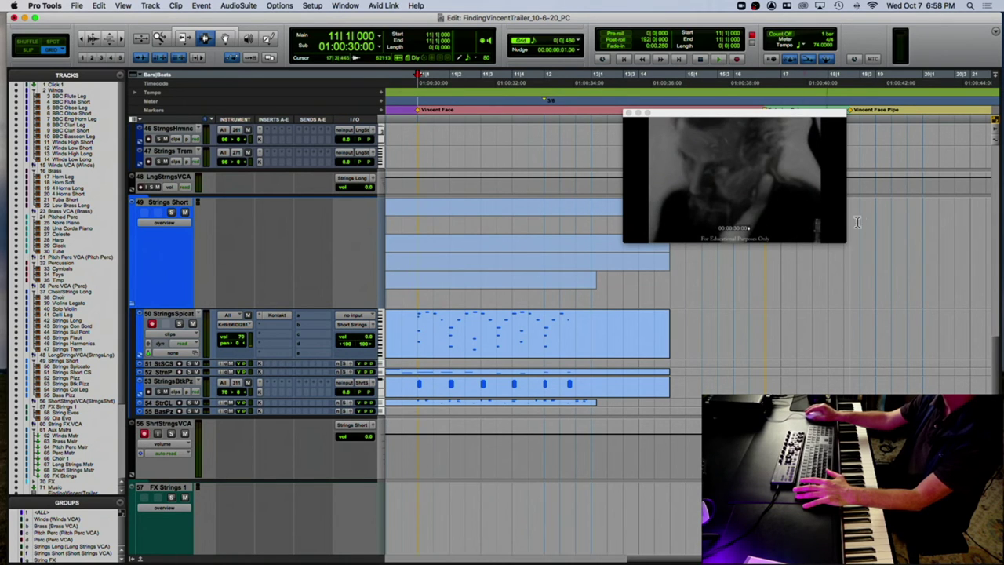
drag(841, 240, 953, 303)
key(space)
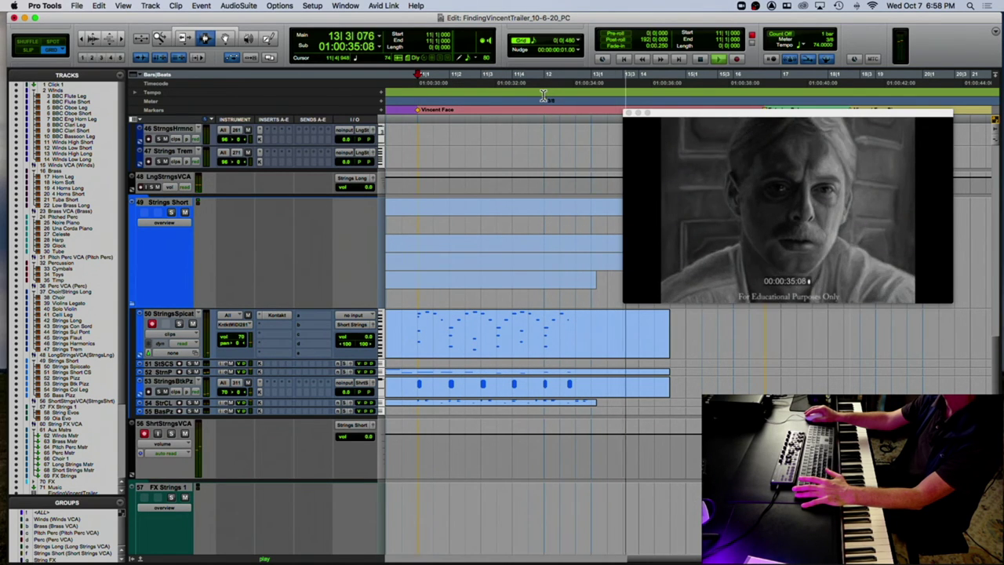
key(space)
Remove the 3/8 meter change at bar 12 and play back from 12|1|000 with the video window clear of the markers.
drag(637, 113, 771, 234)
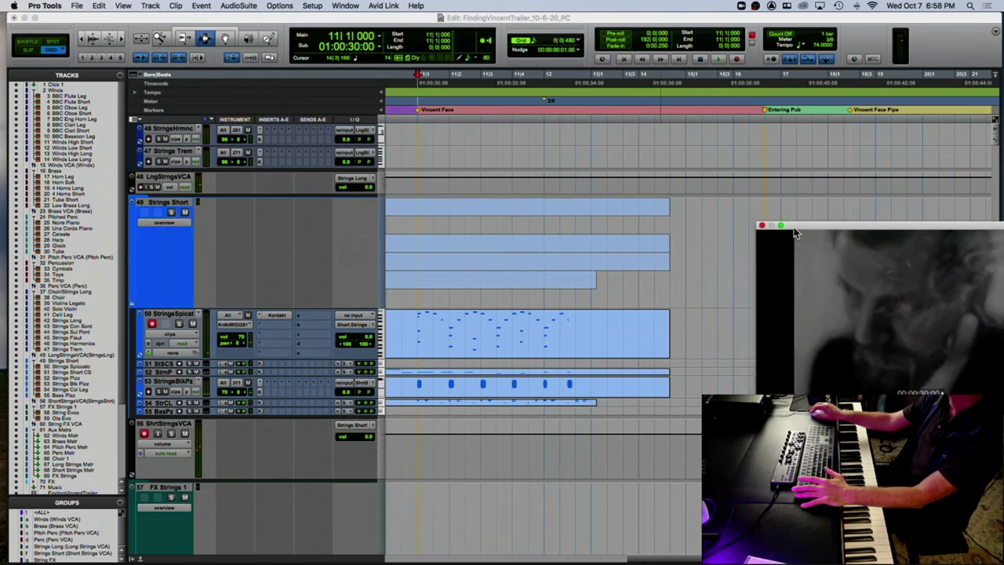
click(532, 98)
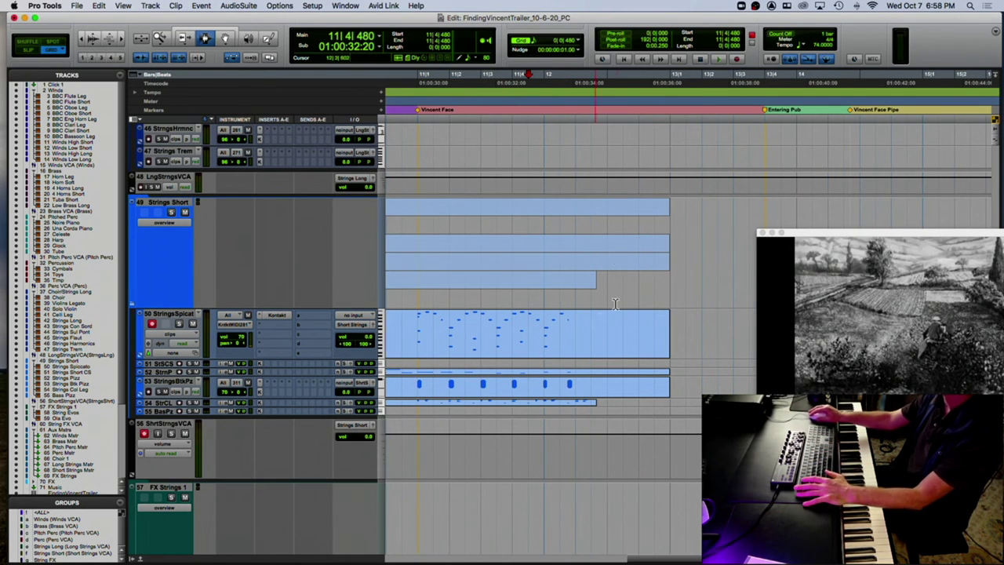
key(space)
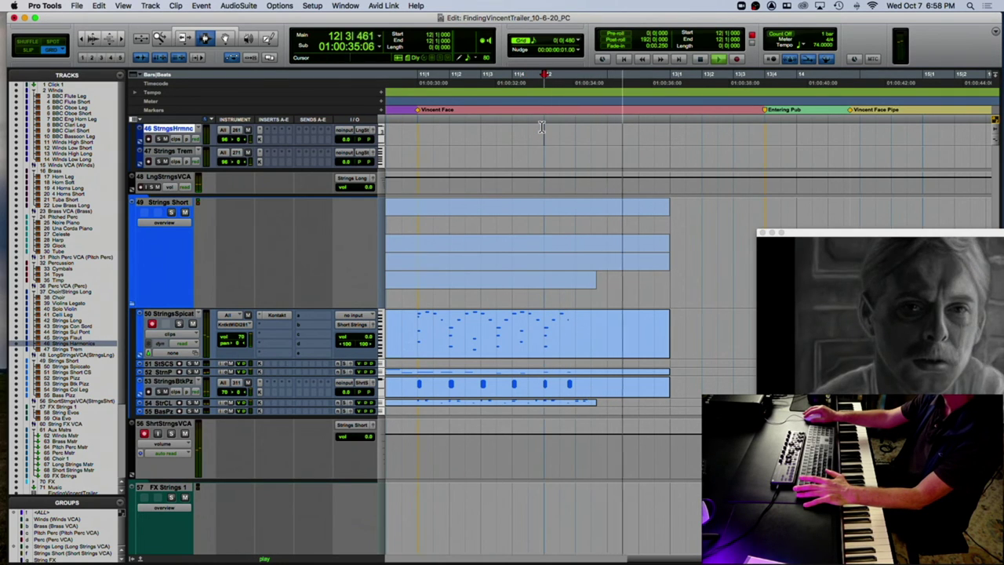
key(space)
Insert a 3/4 meter change at 12|1|000, snapped to the bar.
click(635, 135)
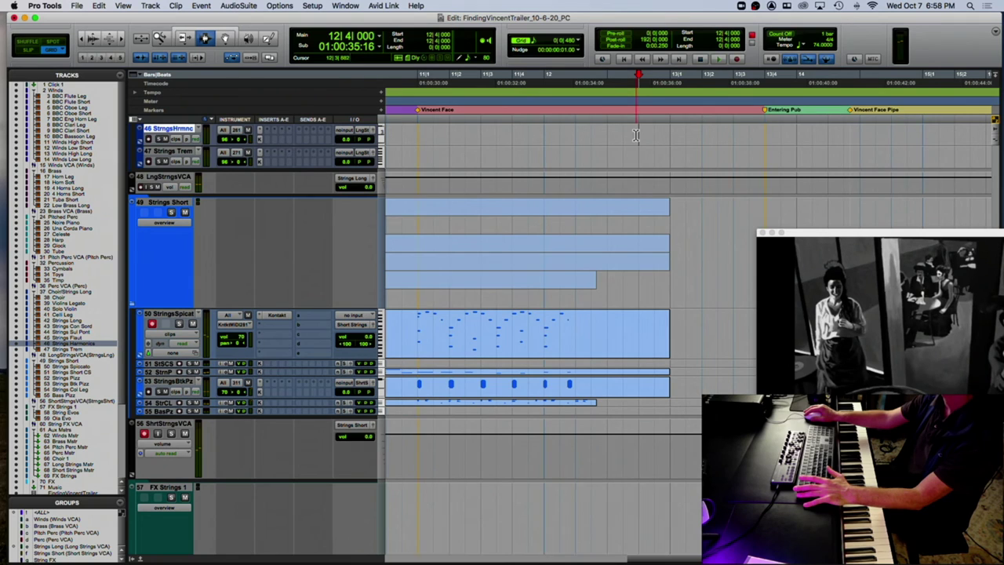
click(542, 138)
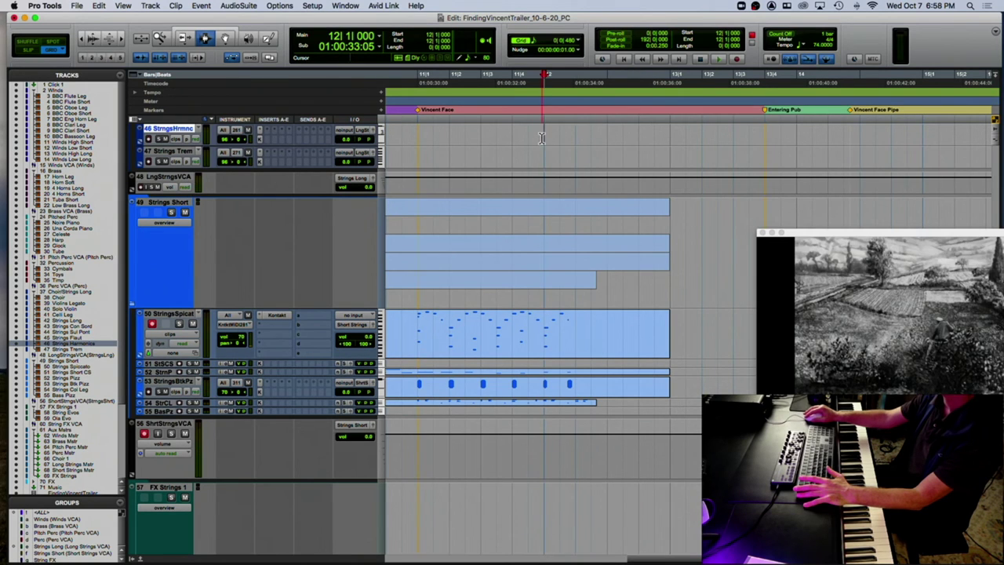
click(382, 101)
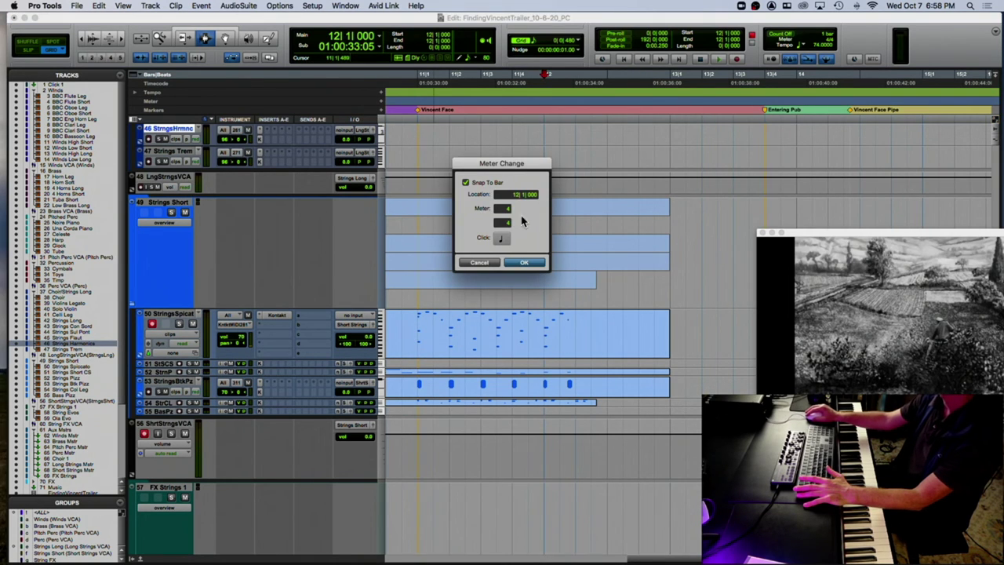
key(Return)
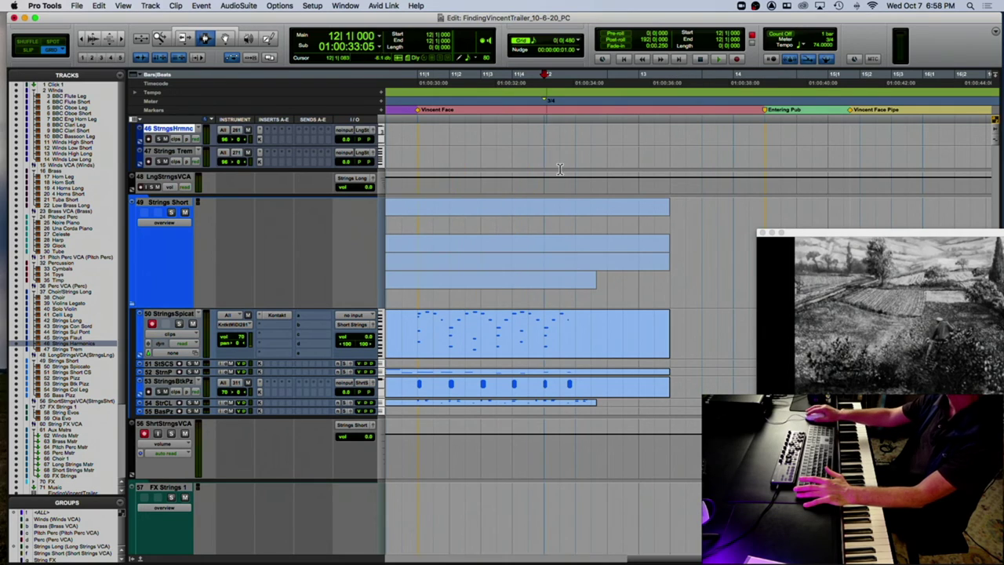
Bring the full video picture back into view and play back the strings from 11|1|000.
click(606, 124)
drag(830, 237, 715, 135)
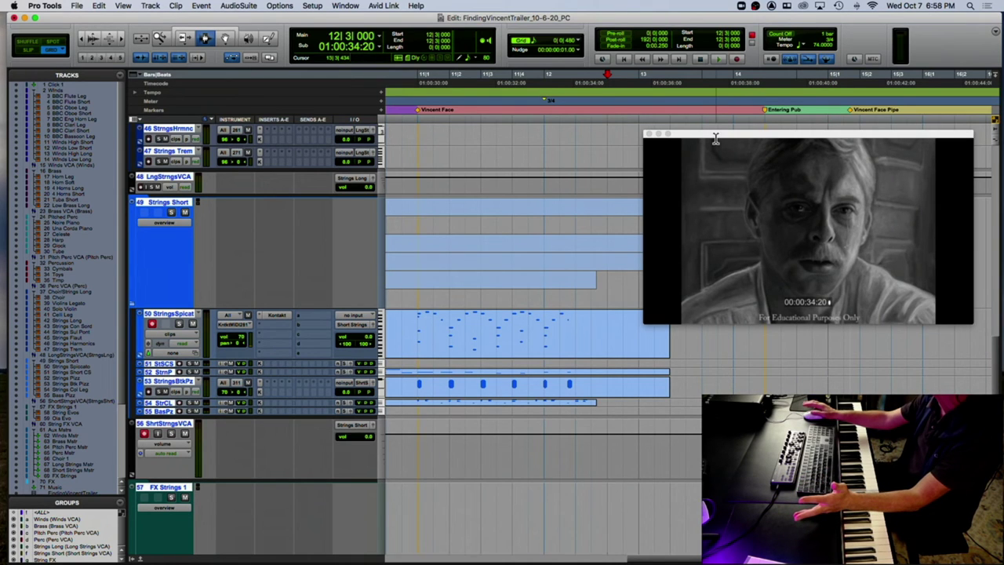
click(416, 105)
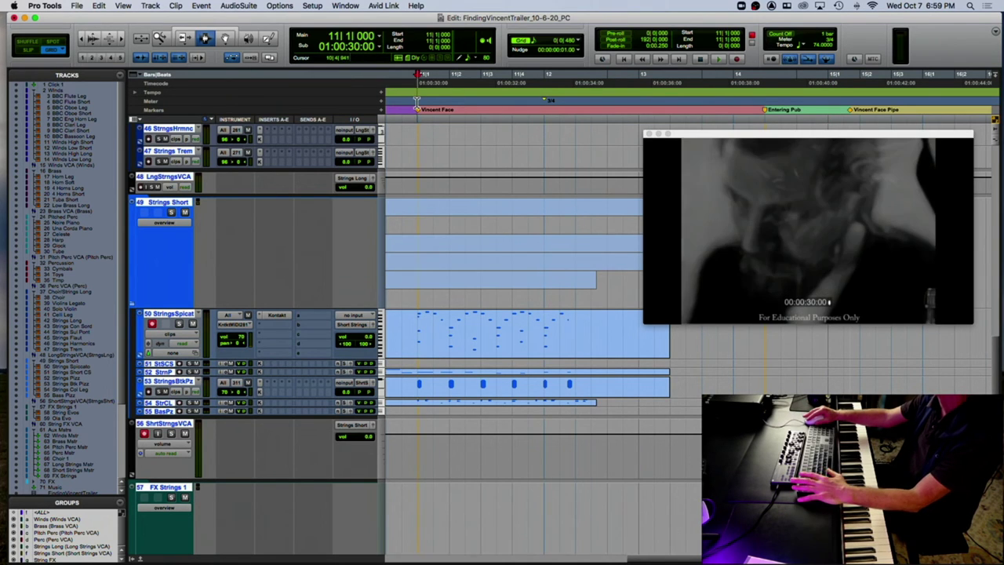
key(space)
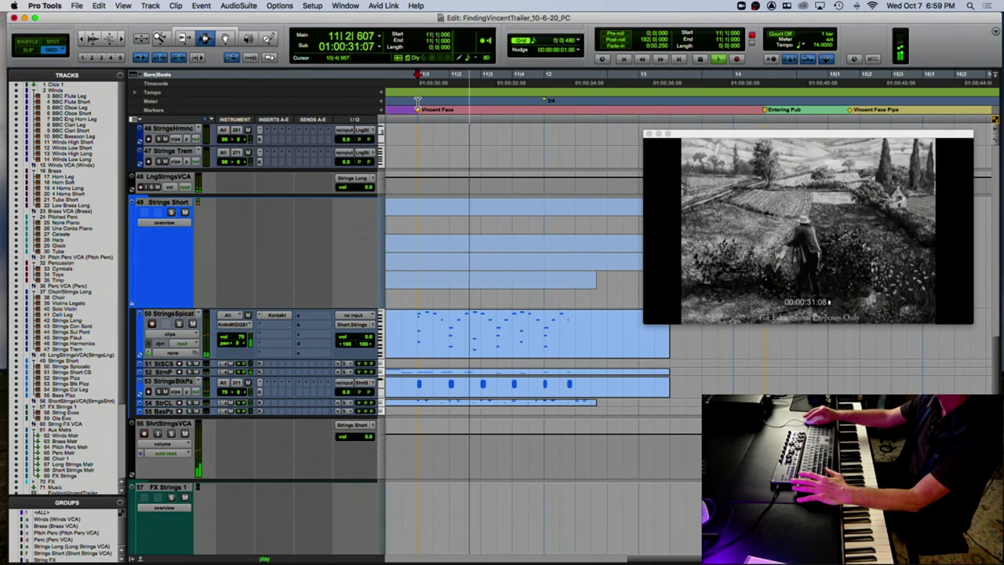
key(space)
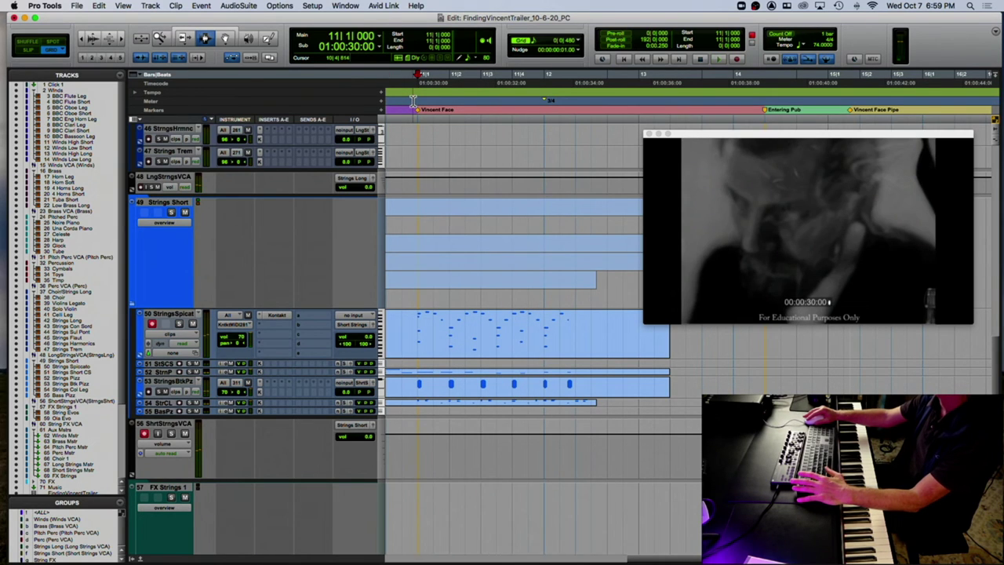
Play back from 12|1|000 to check the 3/4 meter against the cut to the pub.
click(511, 106)
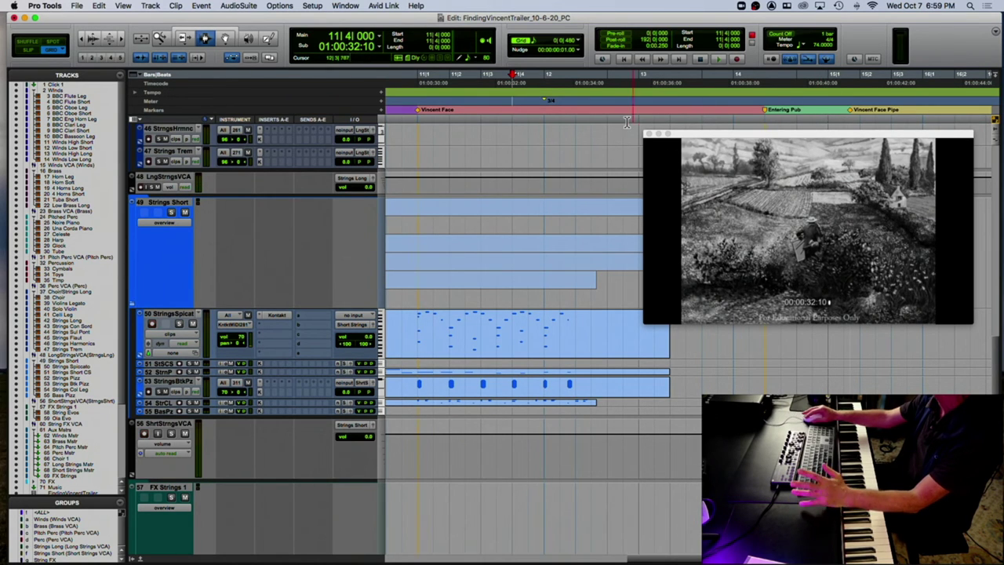
click(543, 116)
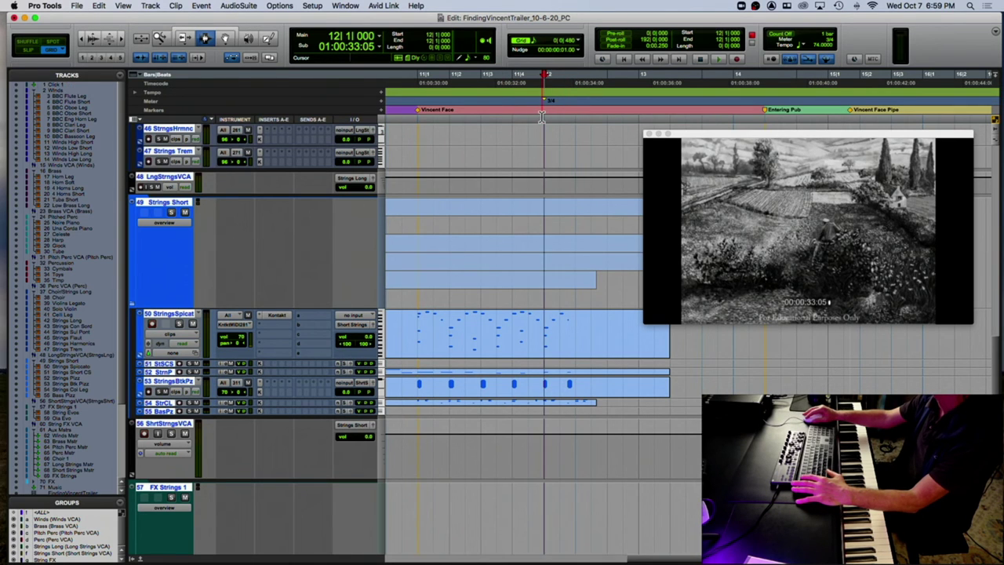
key(space)
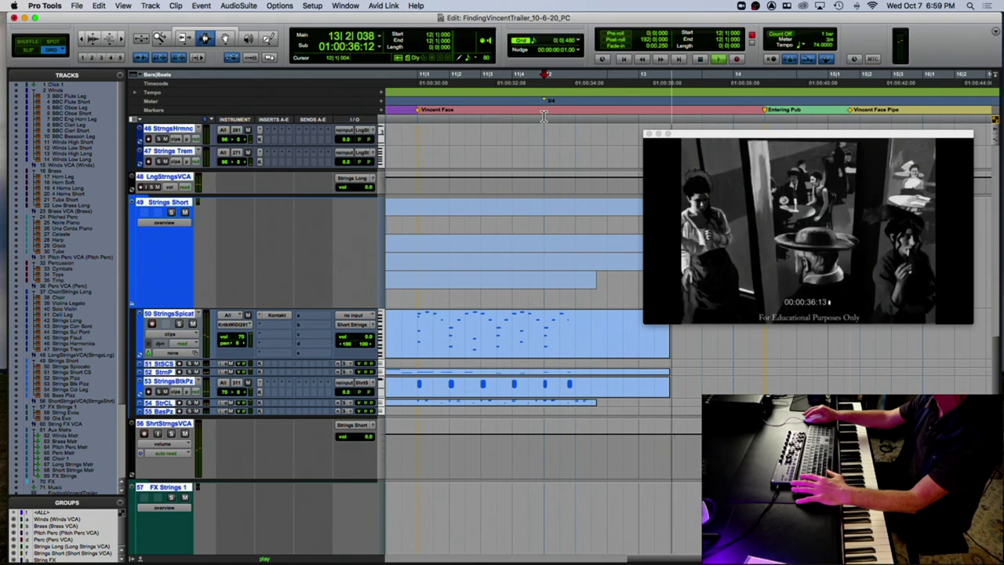
key(space)
Move the video window off the Entering Pub marker and play back from 13|1|000.
drag(694, 140, 789, 138)
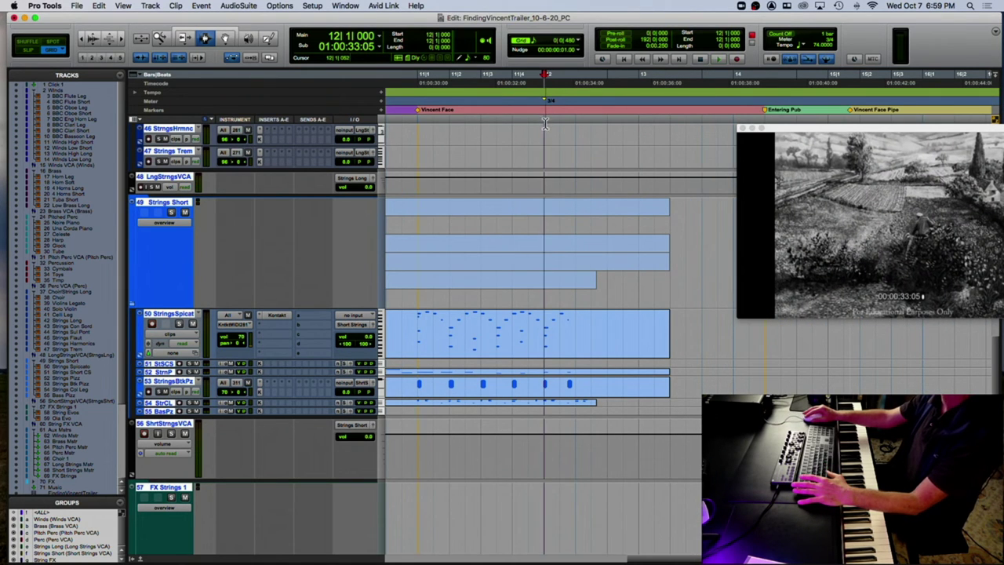
click(638, 320)
key(space)
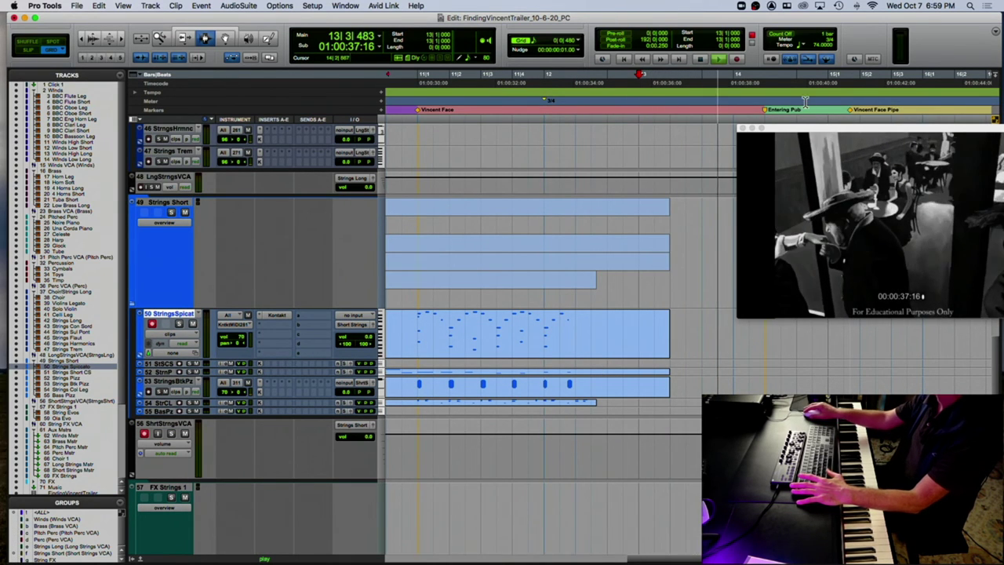
key(space)
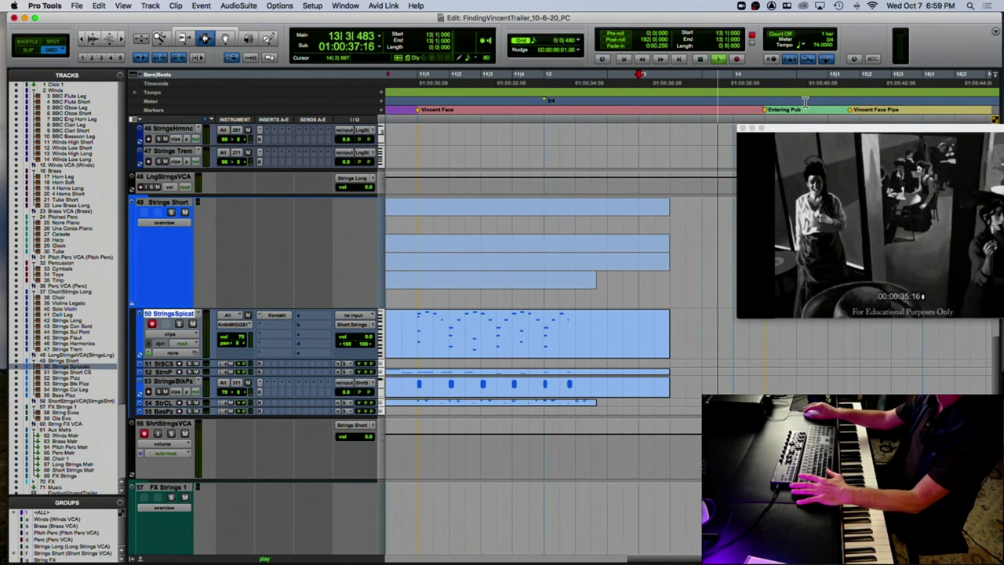
Move the Entering Pub marker to bar 13 and play back from 12|1|000 to check it against picture.
drag(769, 114, 640, 114)
click(546, 116)
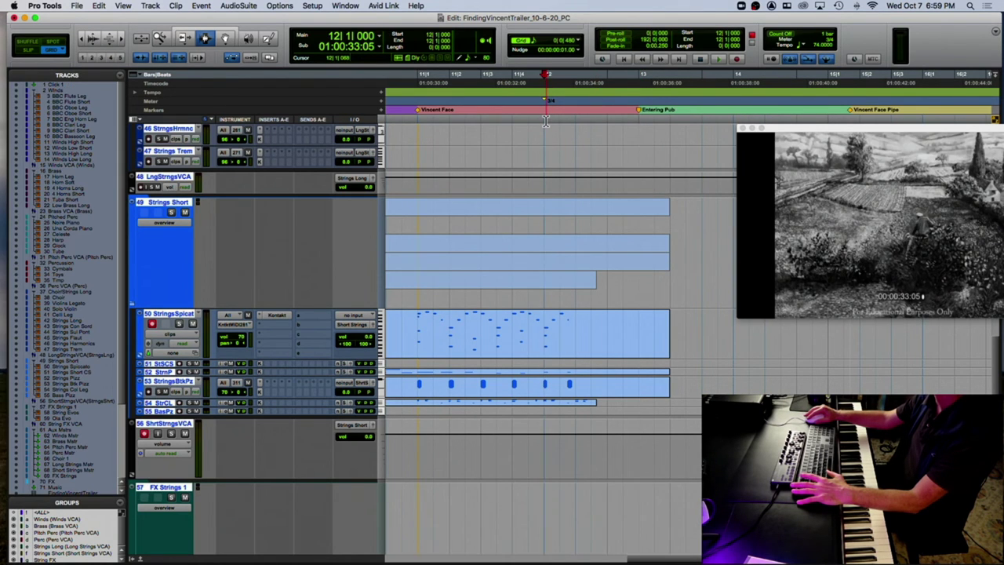
key(space)
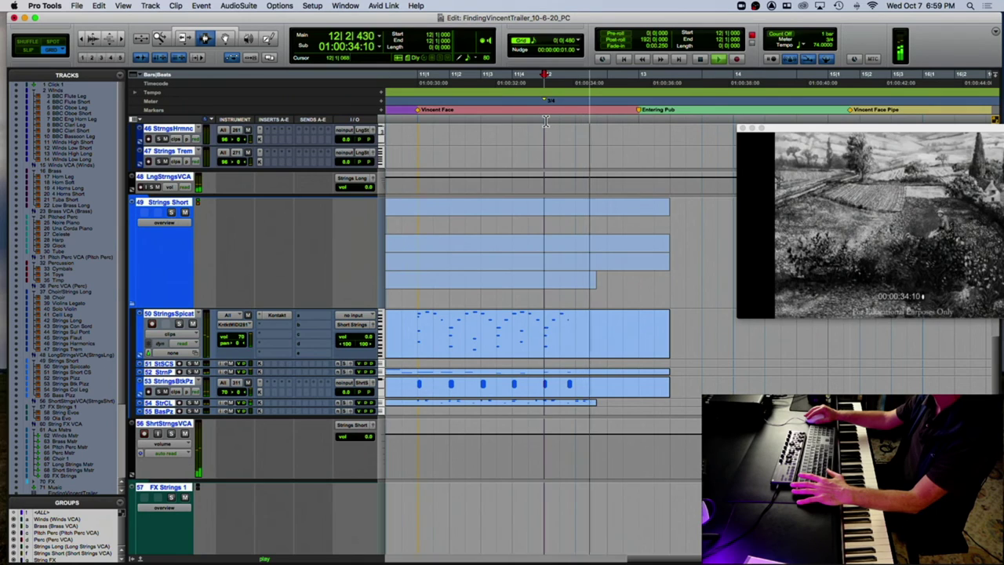
key(space)
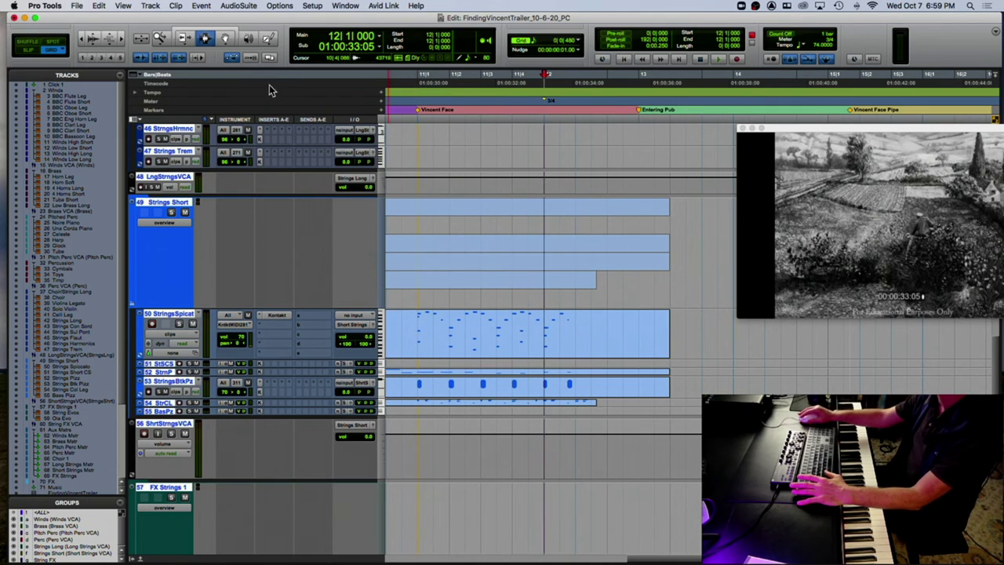
Open the Strings Spiccato clip in the MIDI editor, delete the short note below the top note at 11|1|000, and close the editor.
click(225, 40)
double_click(413, 333)
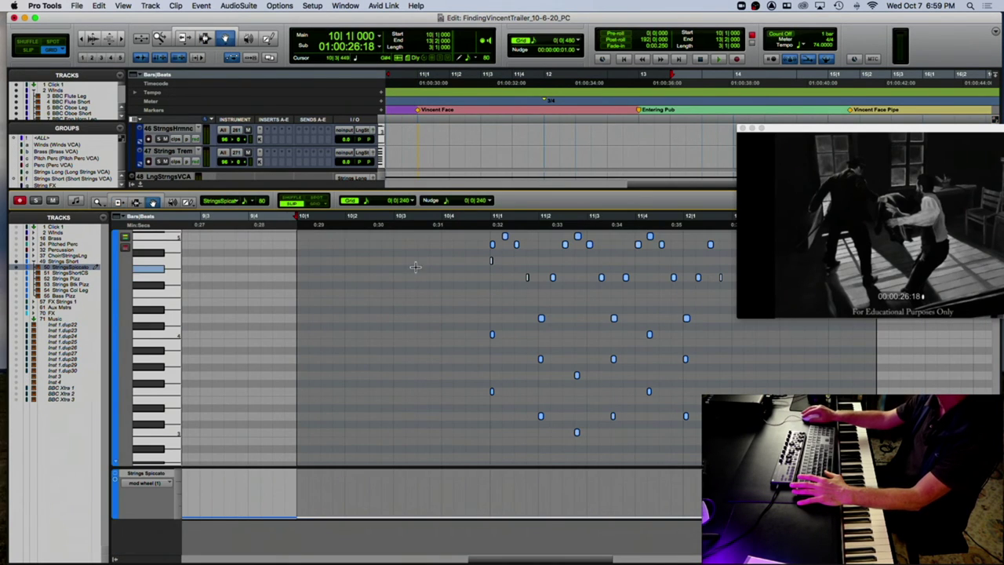
click(486, 259)
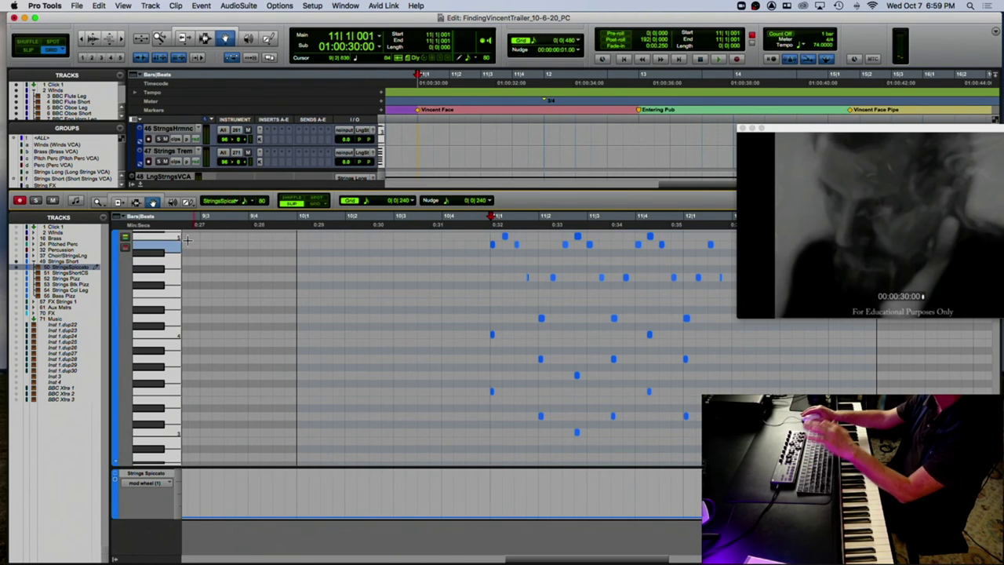
click(142, 185)
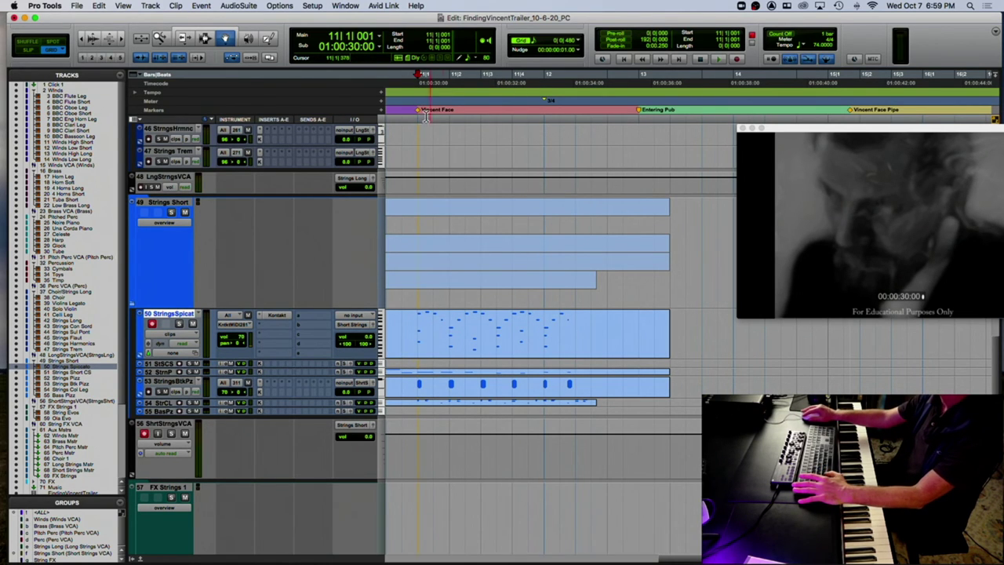
Copy the Strings Spiccato figure from 11|2|000 to 11|3|480 and paste it at 12|2|000 on the same track.
key(space)
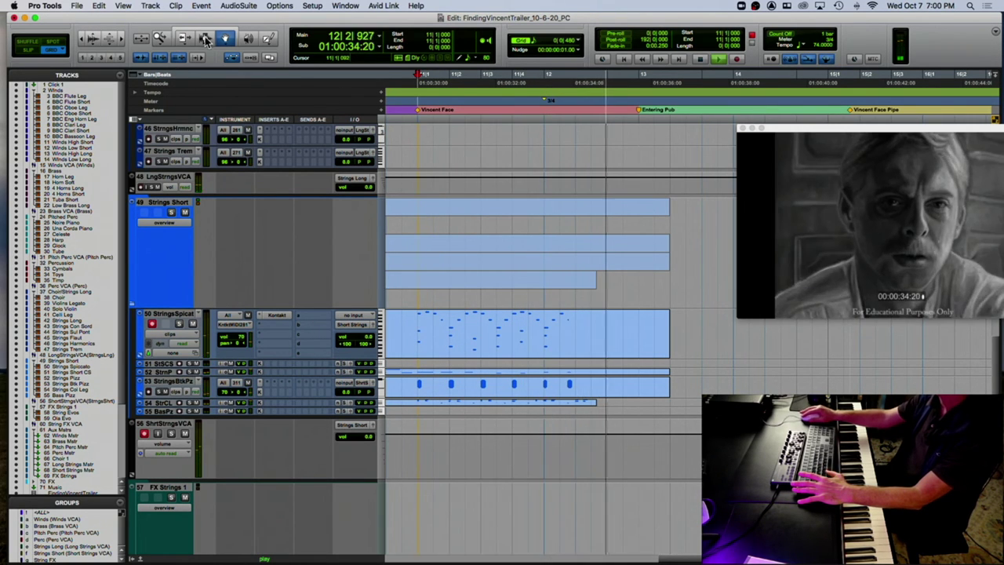
key(space)
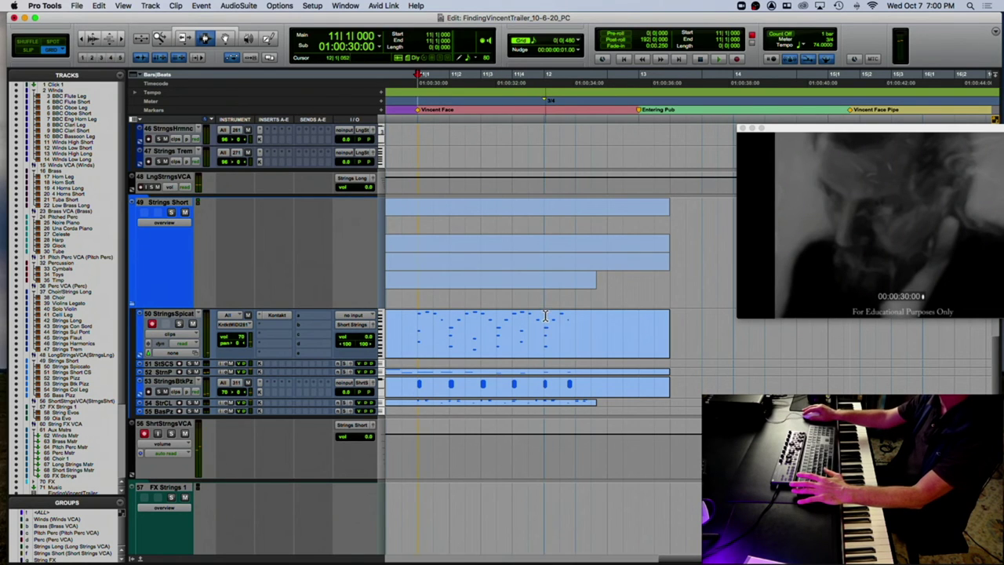
drag(449, 332, 496, 332)
click(573, 334)
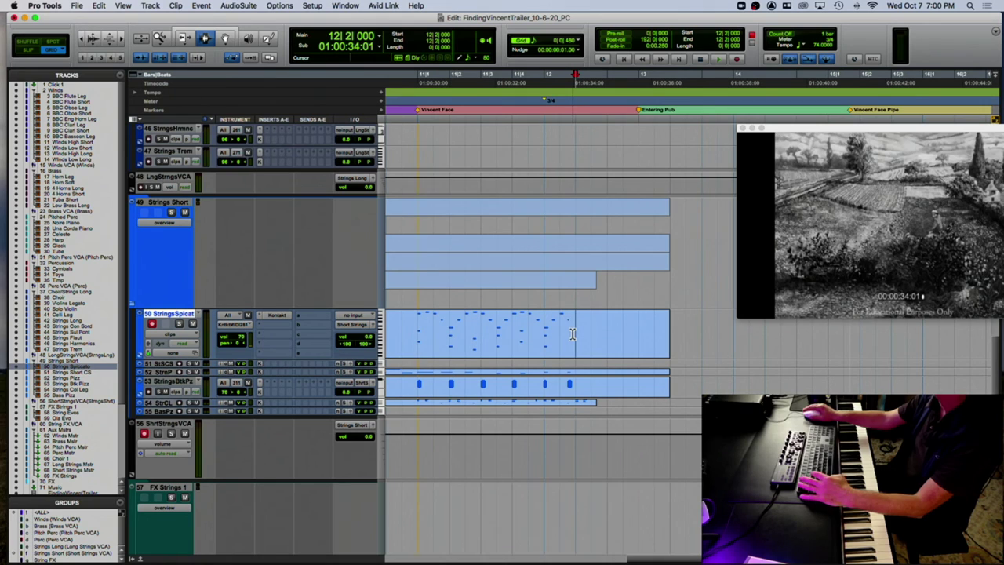
key(super+v)
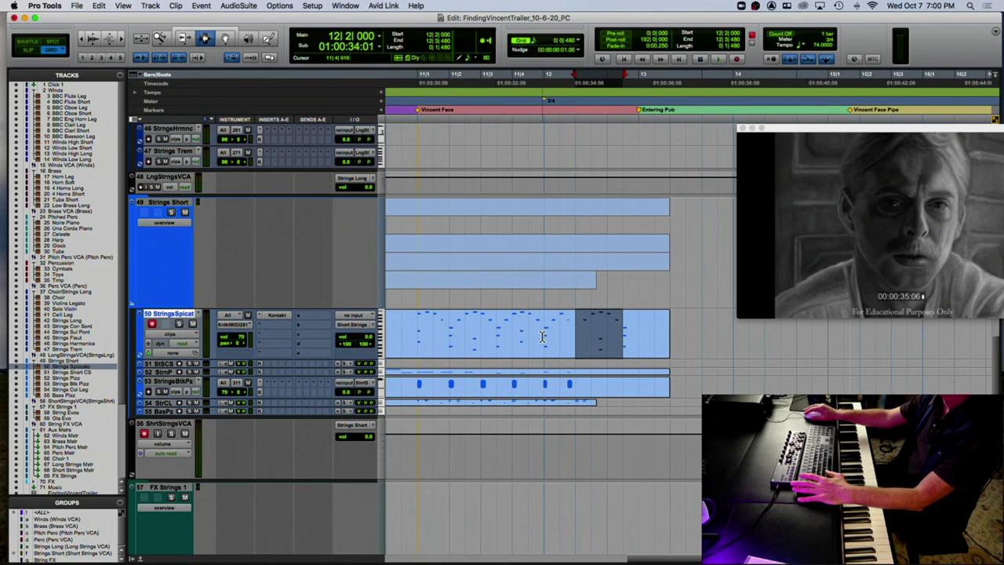
Copy the Bartok pizzicato passage starting at 11|3|000, length 0|1|480, and paste it at 12|2|480 on the same track.
click(449, 386)
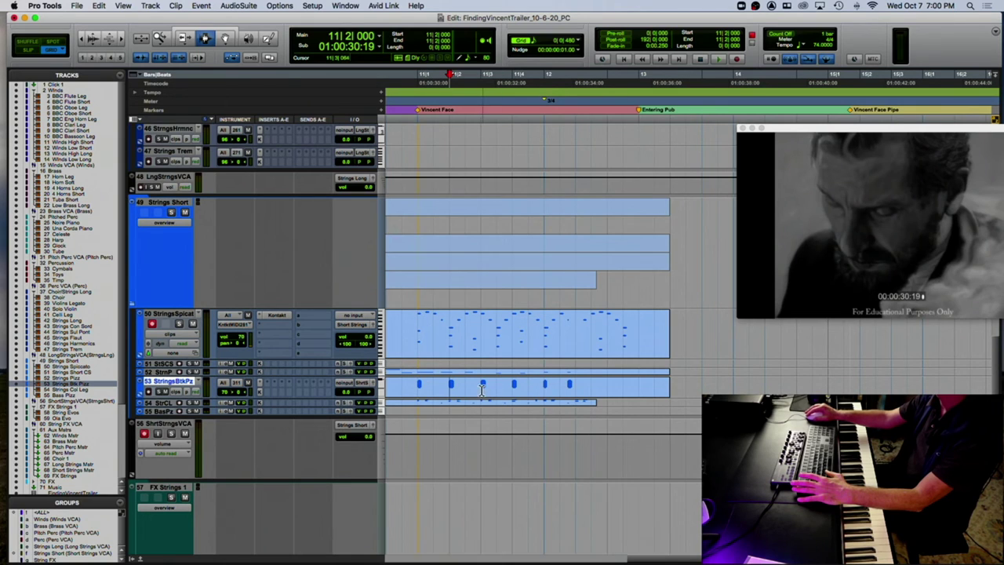
drag(482, 390, 527, 386)
key(super+c)
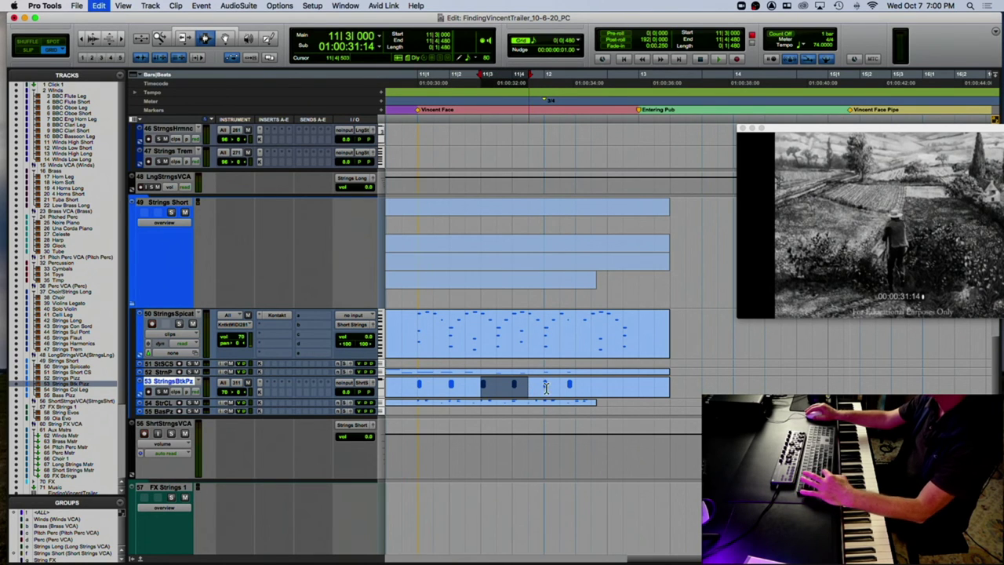
click(594, 387)
key(super+v)
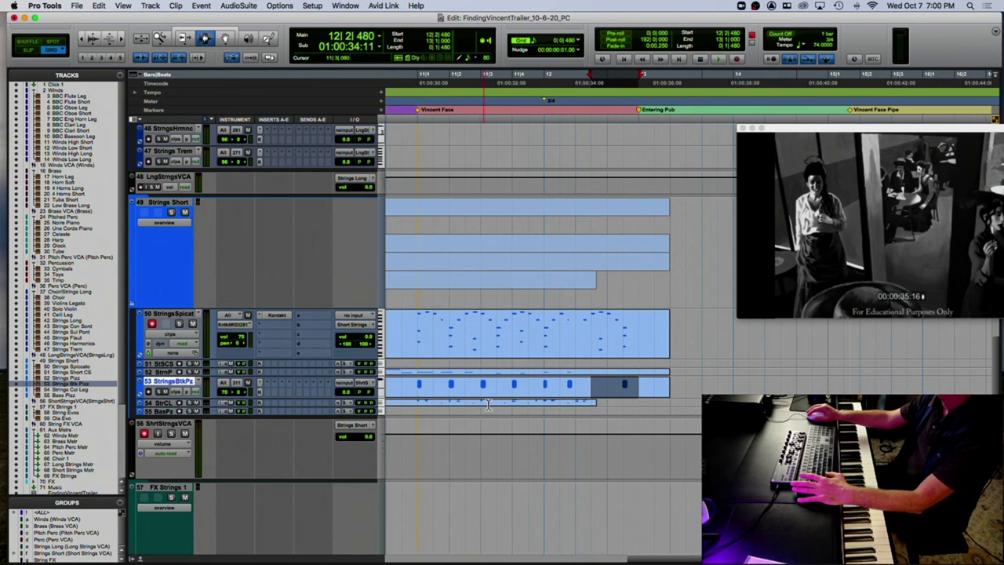
Copy the short Strings Col Legno figure around 11|4 and paste it at 12|2|480 on the same track.
drag(500, 405, 525, 404)
key(super+space)
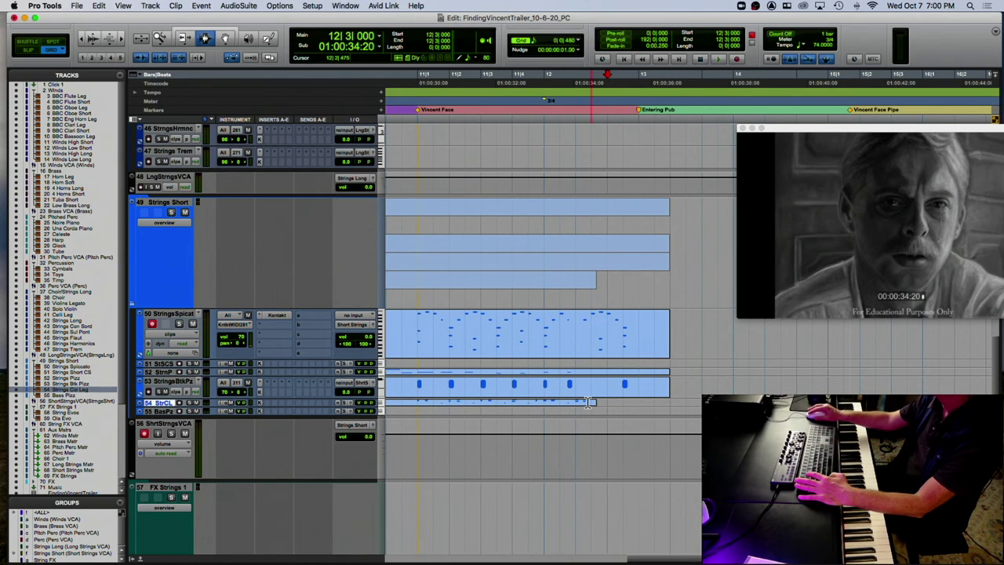
click(588, 401)
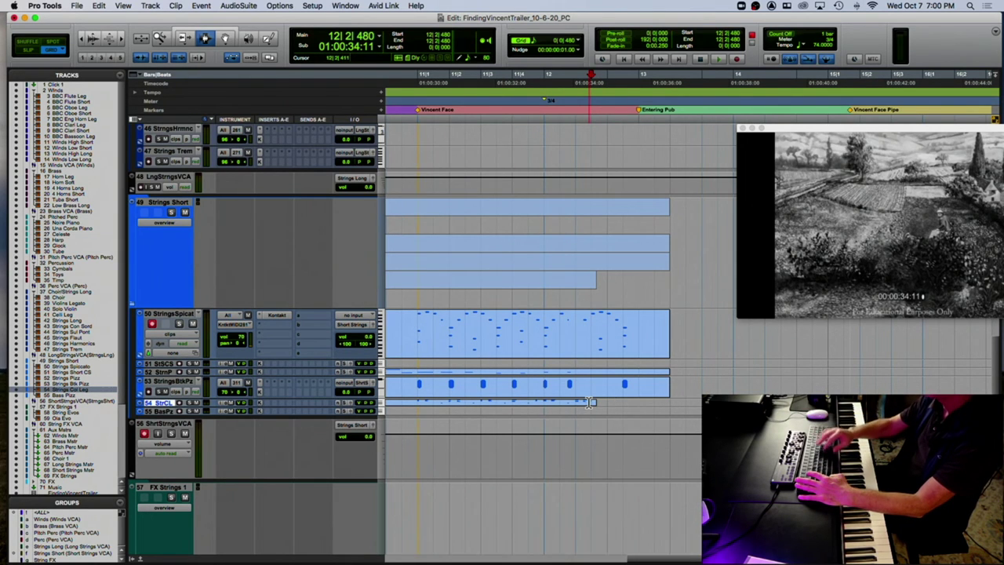
key(super+space)
key(space)
Play back from 11|1|000 to check the added short-string notes against picture.
click(419, 404)
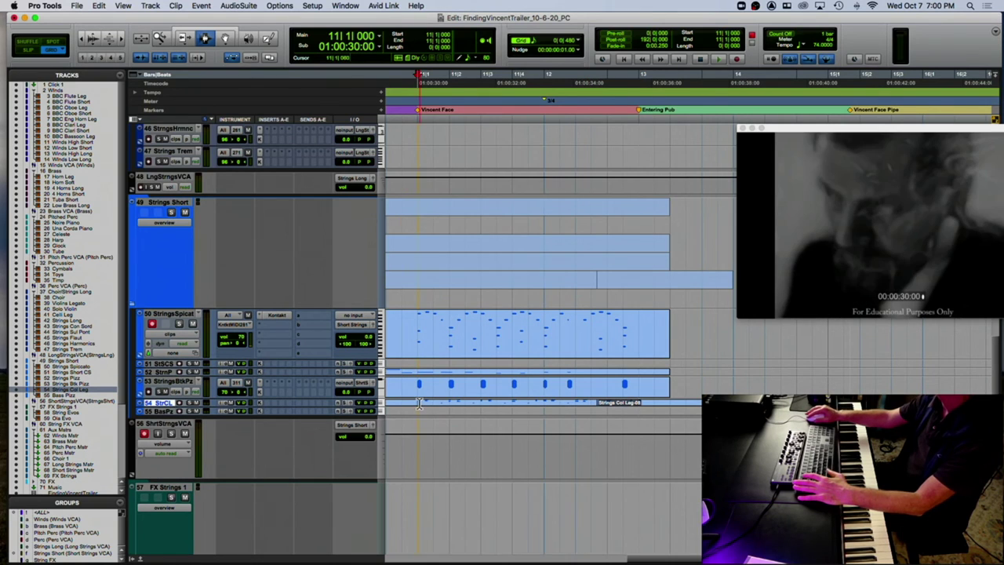
key(space)
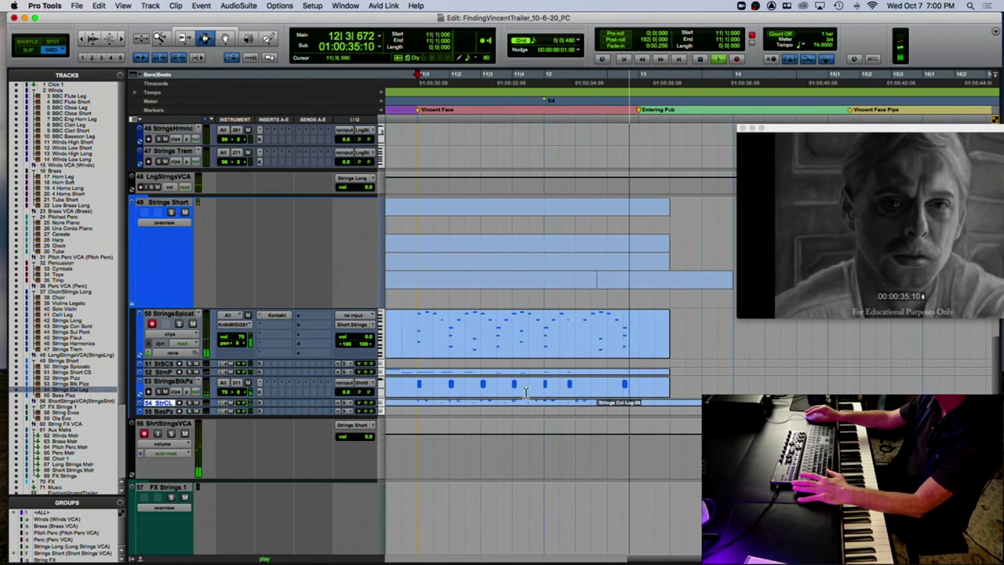
key(space)
drag(512, 384, 536, 384)
click(596, 390)
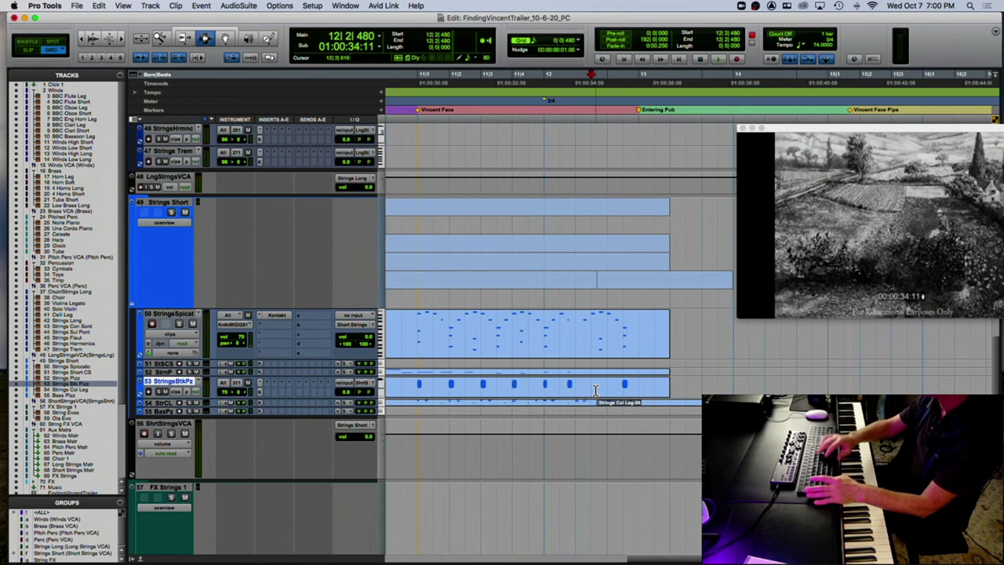
drag(596, 390, 616, 390)
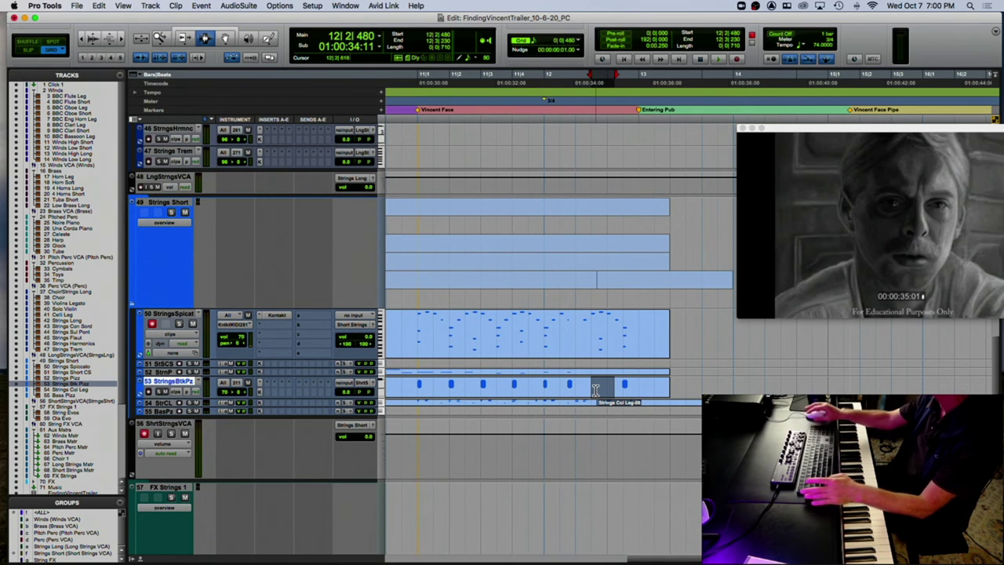
Copy the Bartok pizzicato hit in the one-beat range from 11|3|480 and paste it at 12|2|000 and 12|3|480.
drag(497, 387, 521, 388)
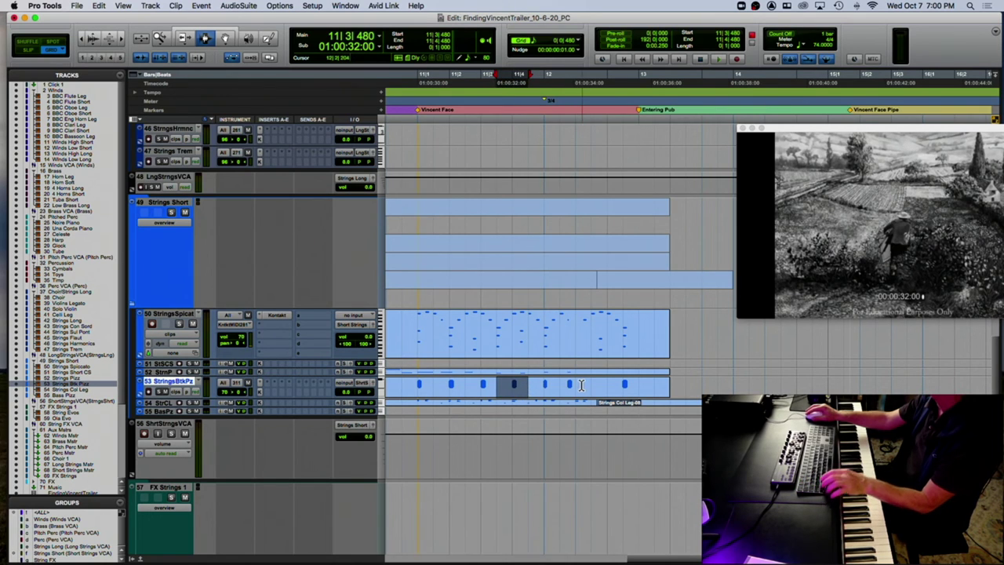
click(577, 386)
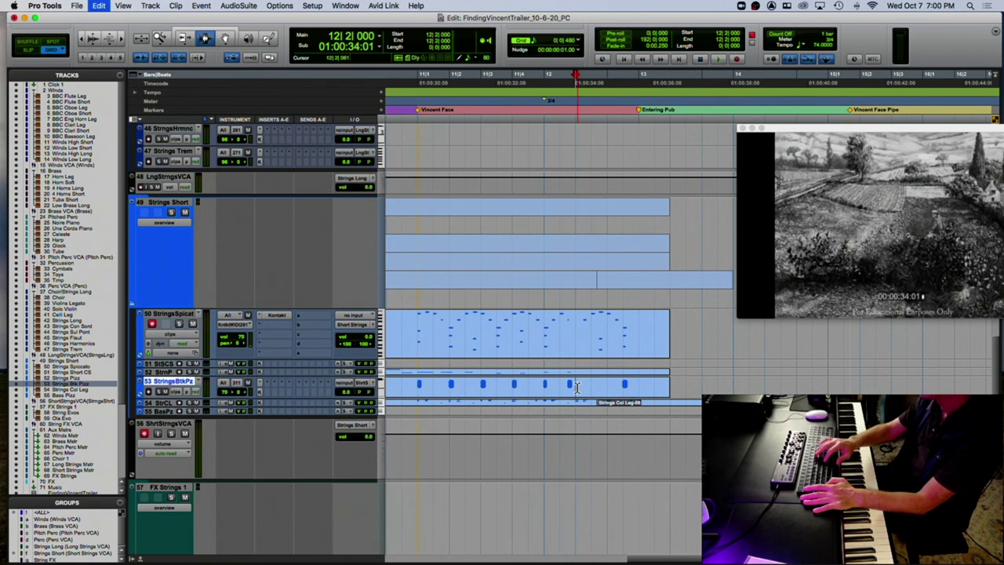
key(super+v)
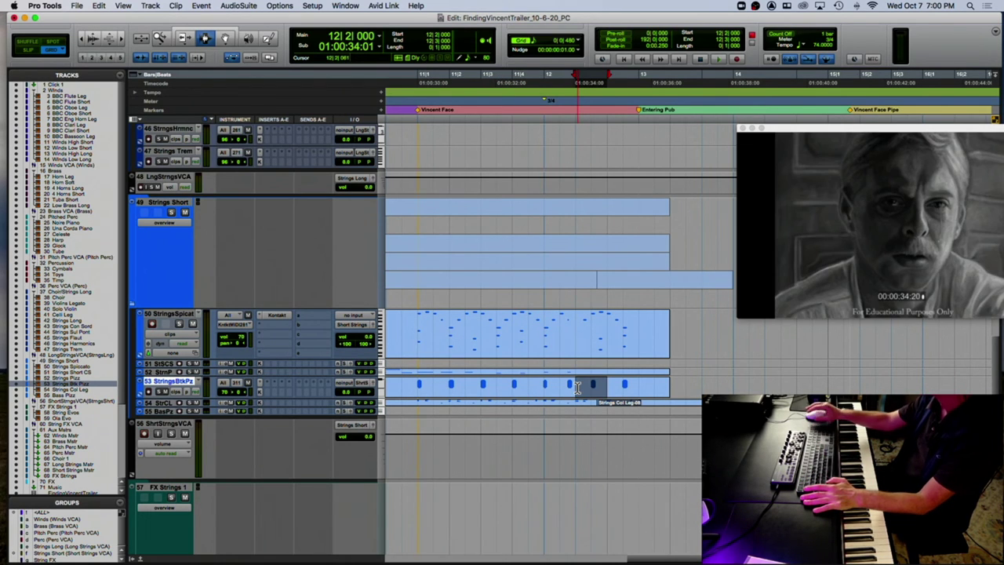
click(624, 386)
key(super+v)
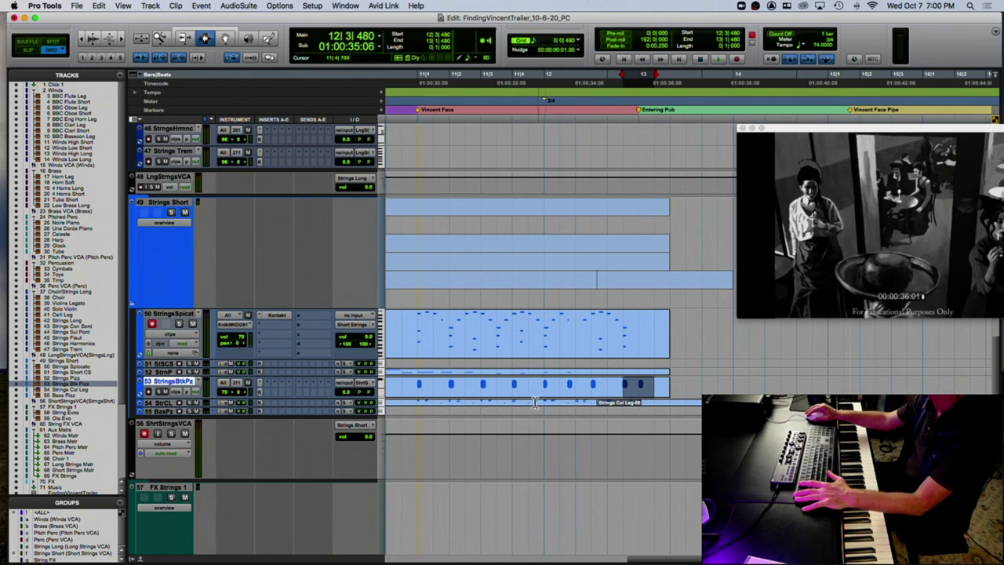
Play back from 11|1|000 into bar 13 to check the added Bartok pizzicato hits.
click(409, 394)
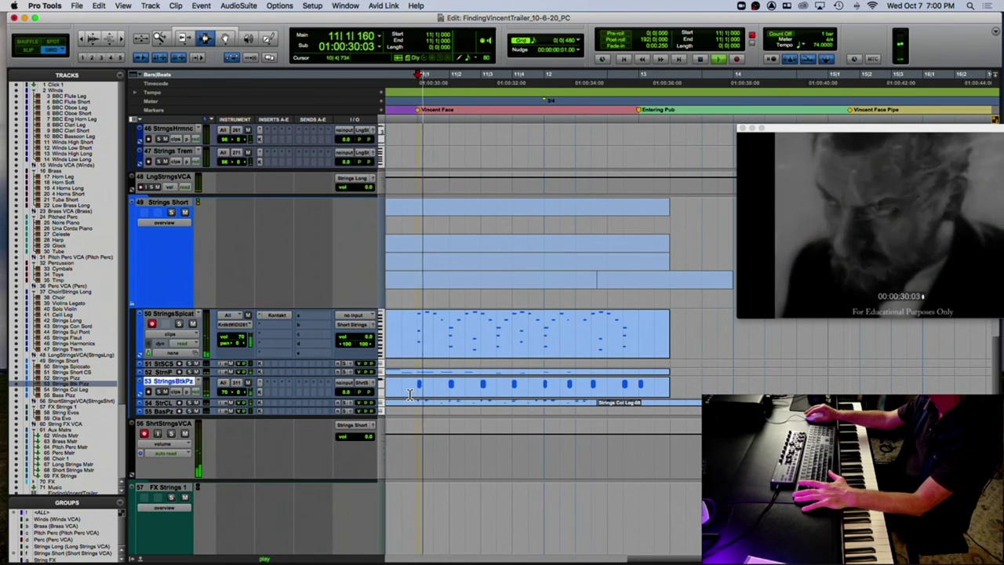
key(space)
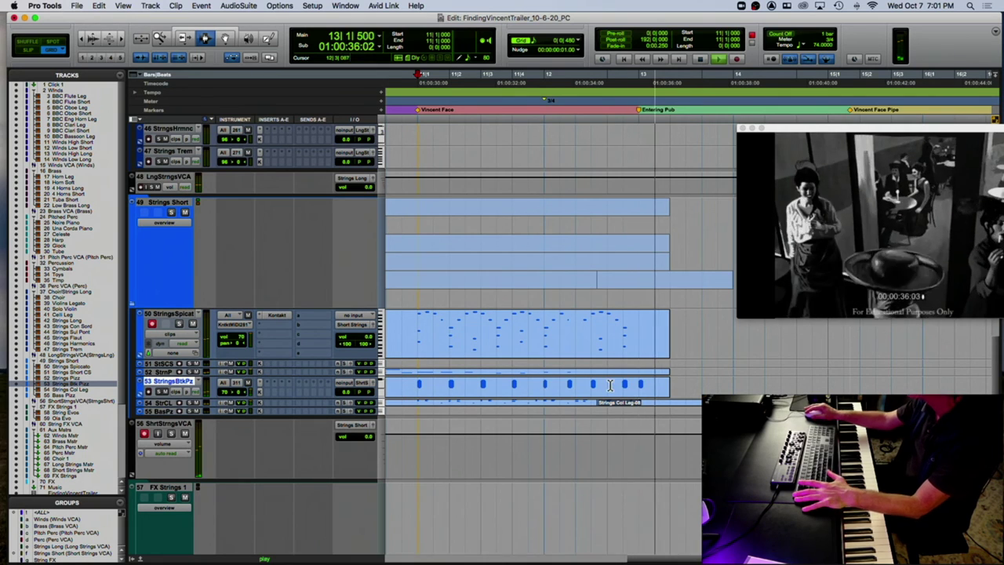
key(space)
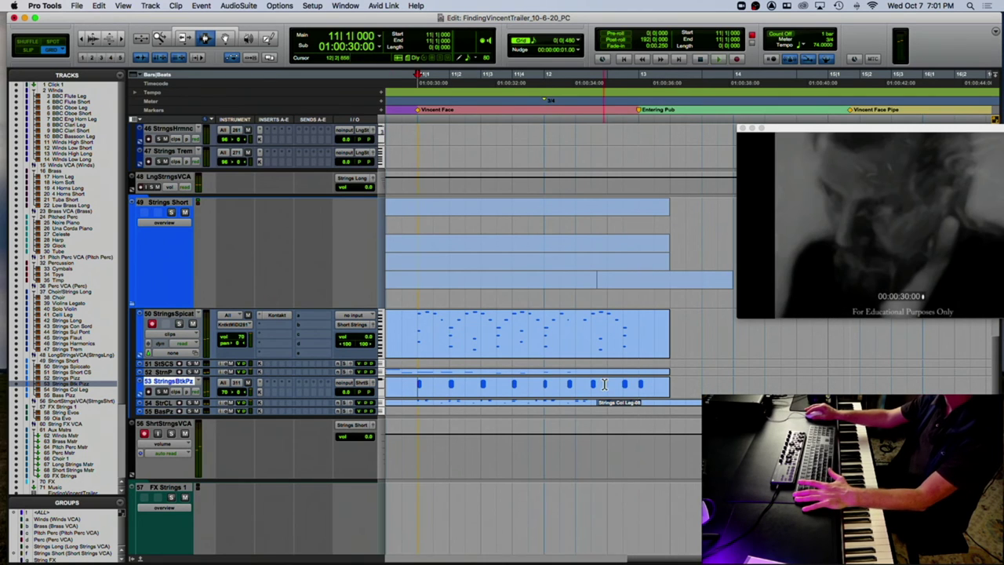
Record-enable the Glock track and try out a glockenspiel part over playback from 10|4|480.
click(407, 336)
scroll(437, 257, up, 10)
key(space)
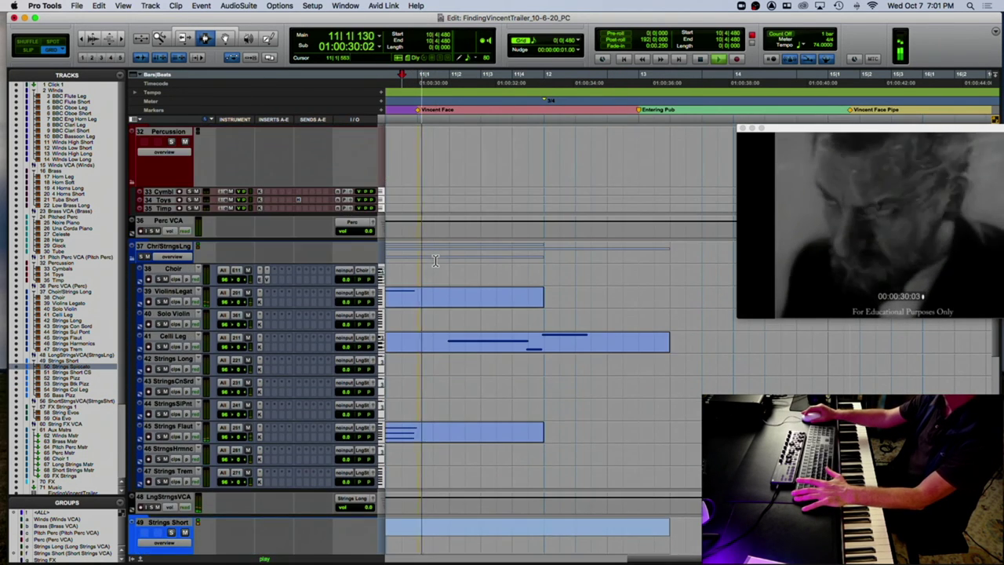
scroll(196, 222, up, 3)
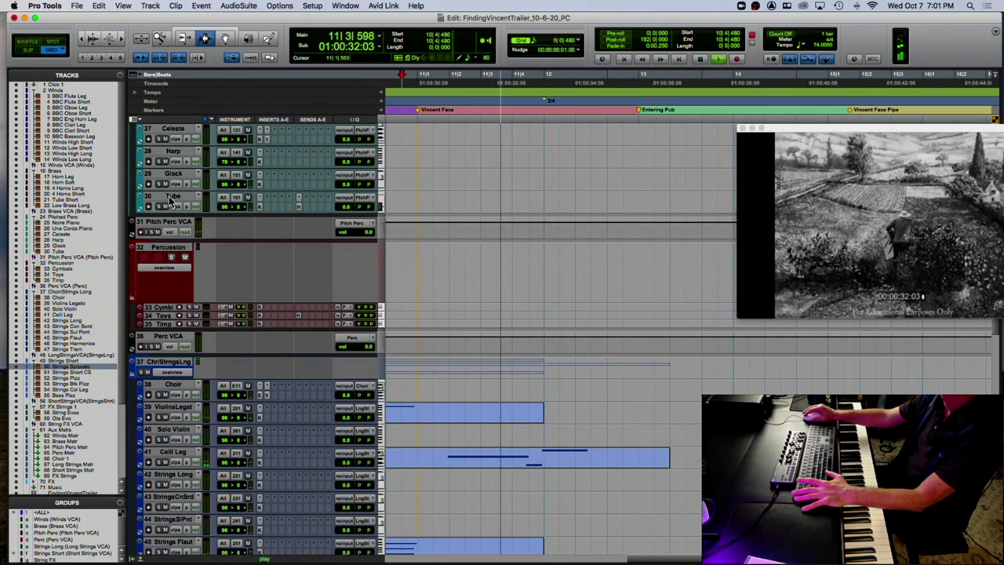
key(space)
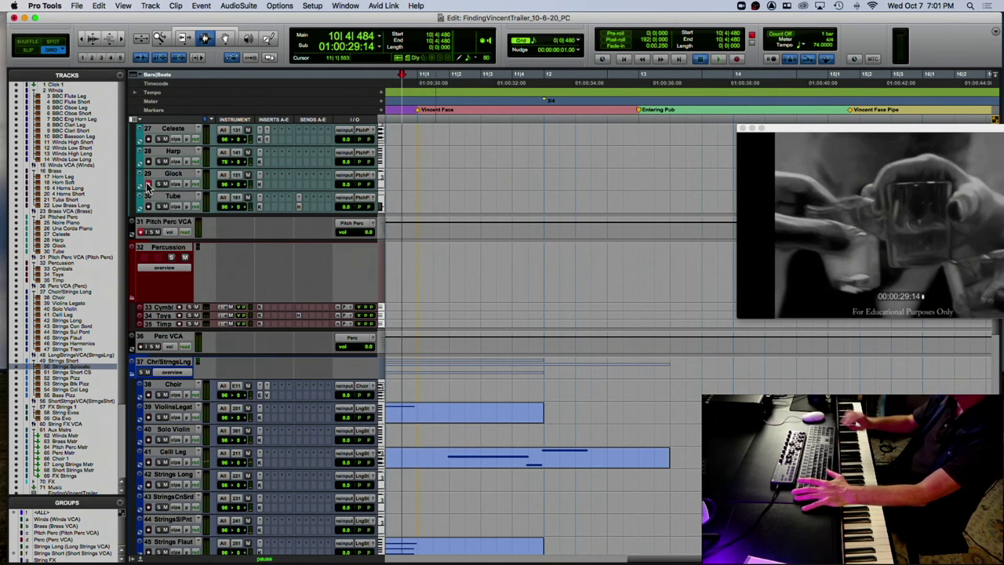
key(space)
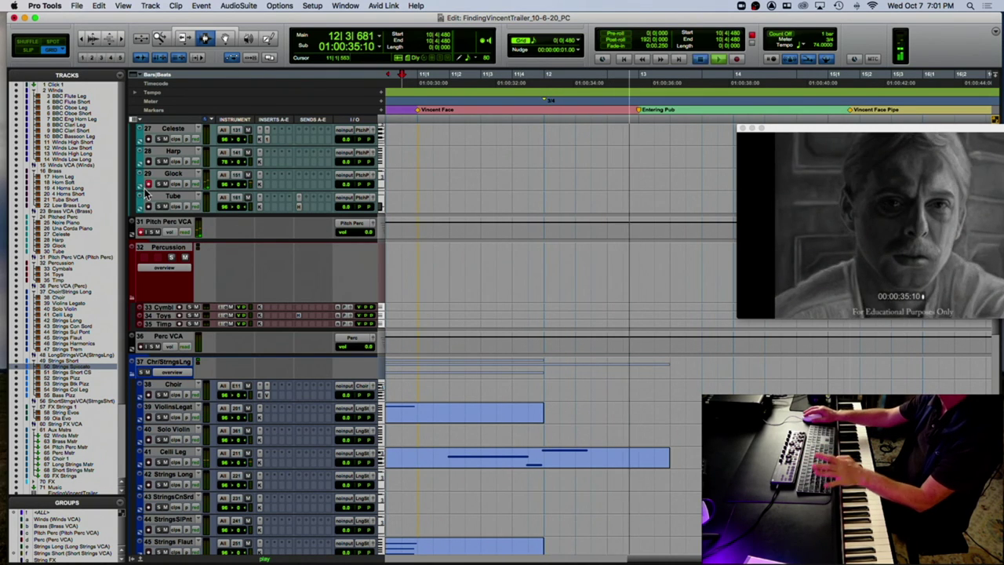
key(space)
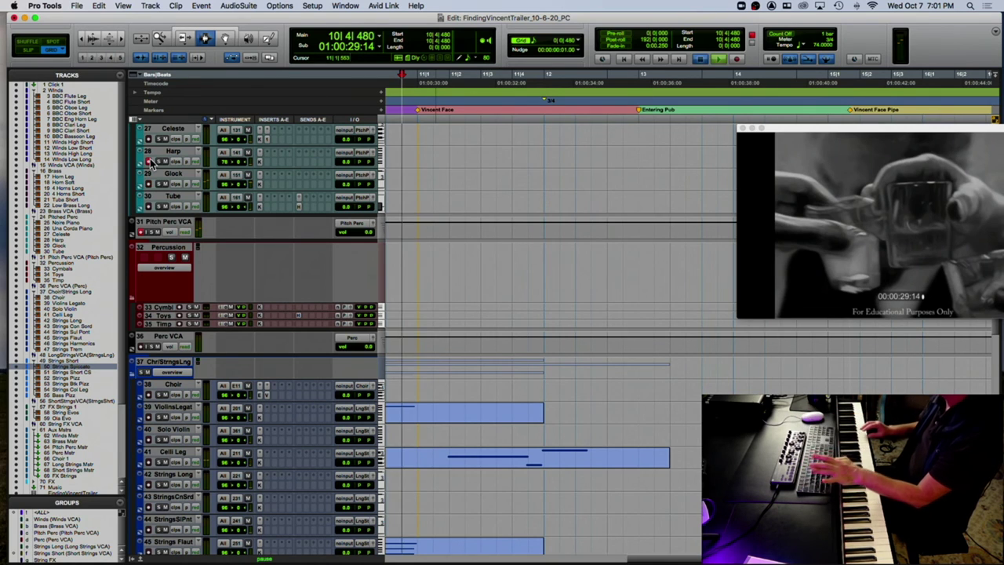
Record-enable the Harp track and rehearse a harp part over playback from 10|4|480.
key(space)
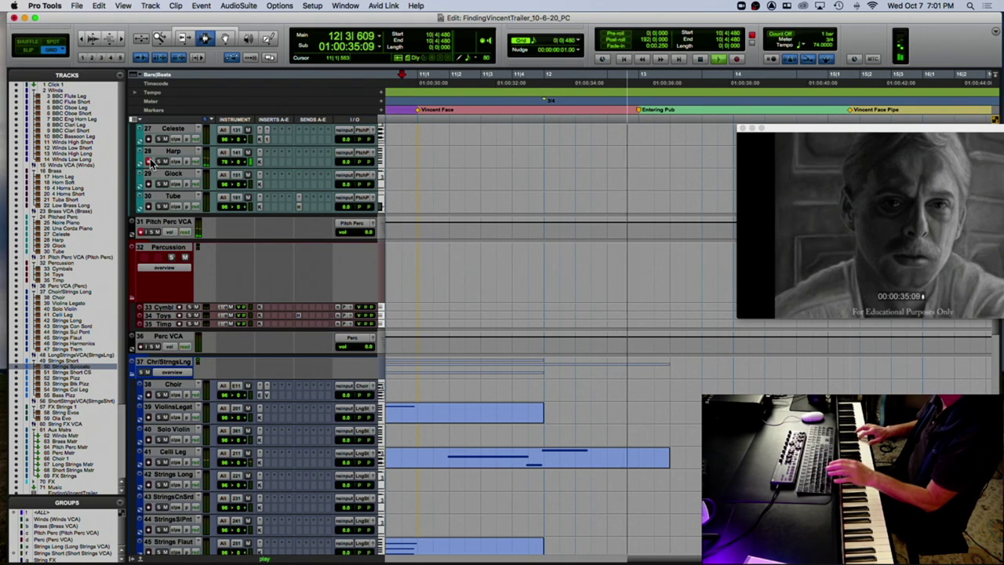
key(space)
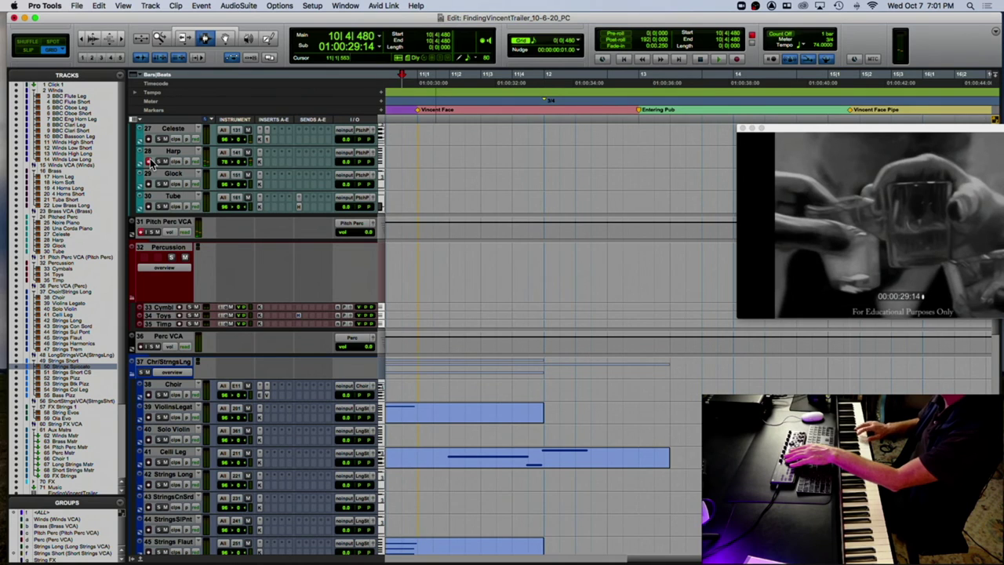
key(F12)
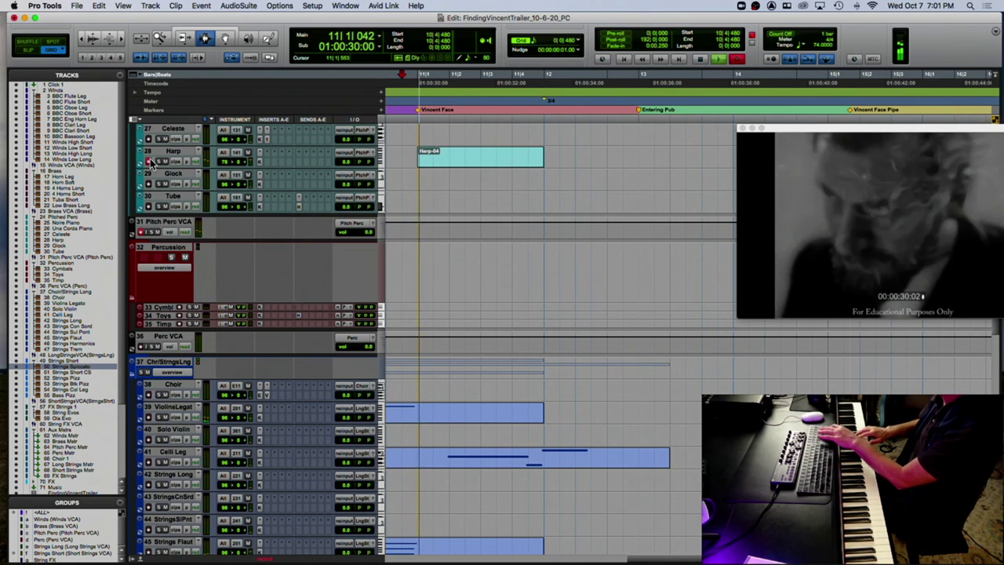
key(space)
key(space)
scroll(151, 162, left, 10)
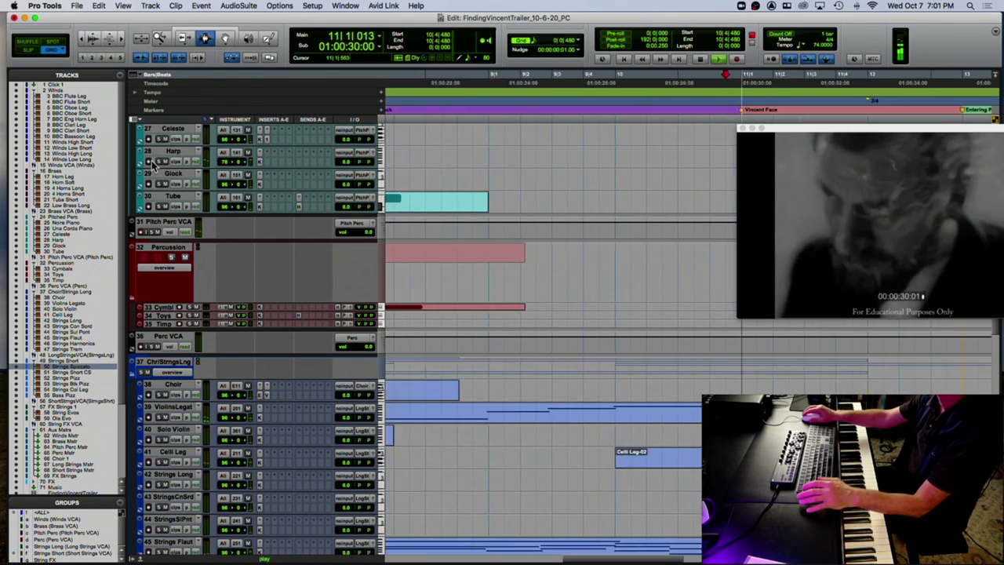
key(space)
Record a harp take from 10|1|000 into bar 13.
click(736, 107)
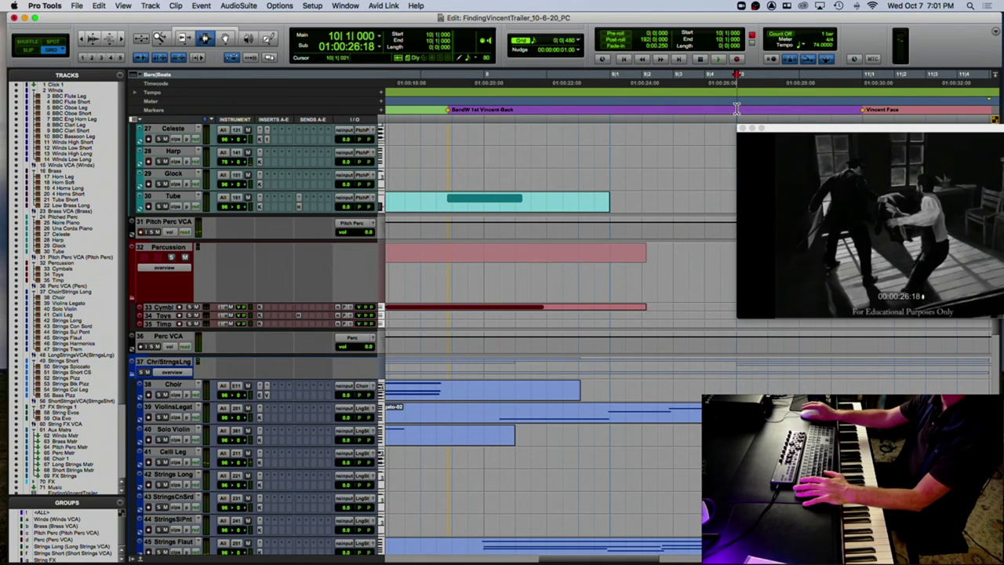
key(F12)
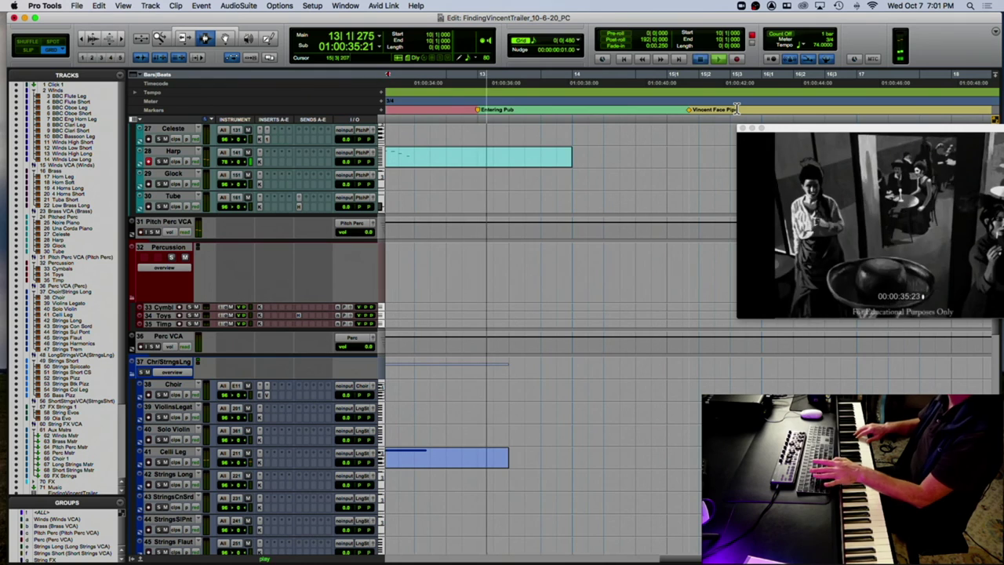
key(space)
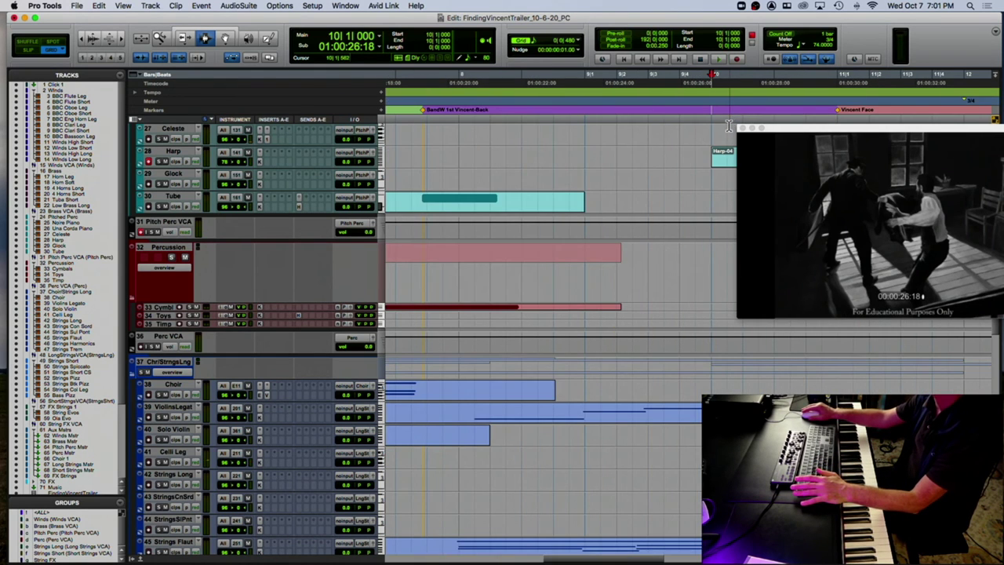
Re-record the harp part from 10|1|000 into bar 13 and move the video window higher over the timeline.
click(714, 117)
key(space)
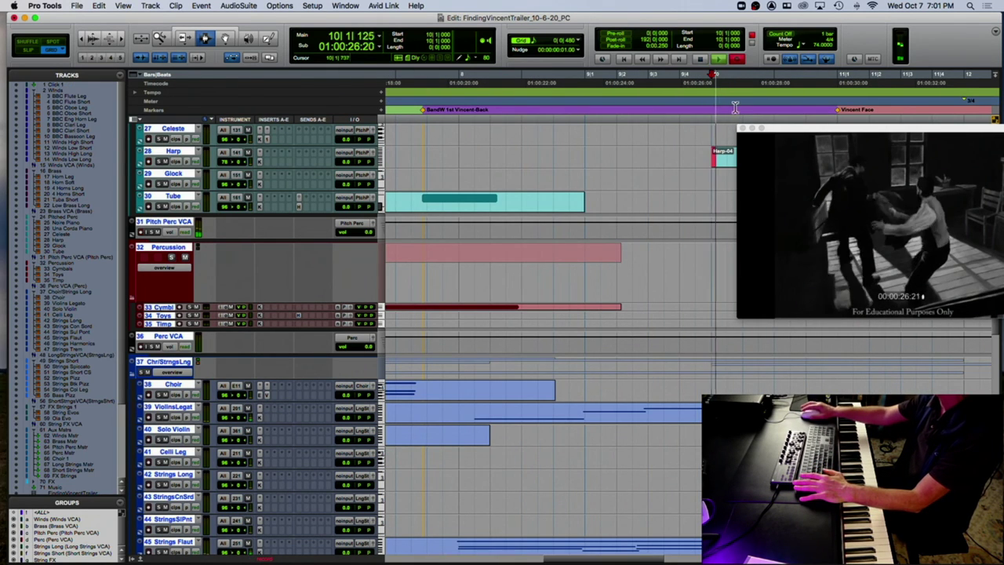
drag(816, 135, 642, 29)
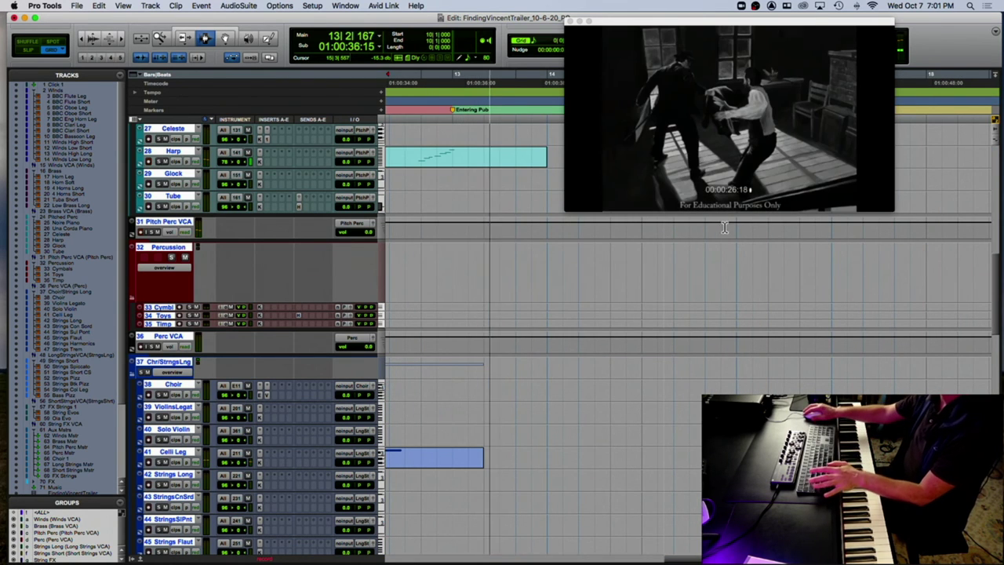
key(space)
Quantize the Harp notes from bar 11 into bar 12 to a 1/16-note grid at 94% strength and audition the run into bar 13.
click(407, 135)
key(space)
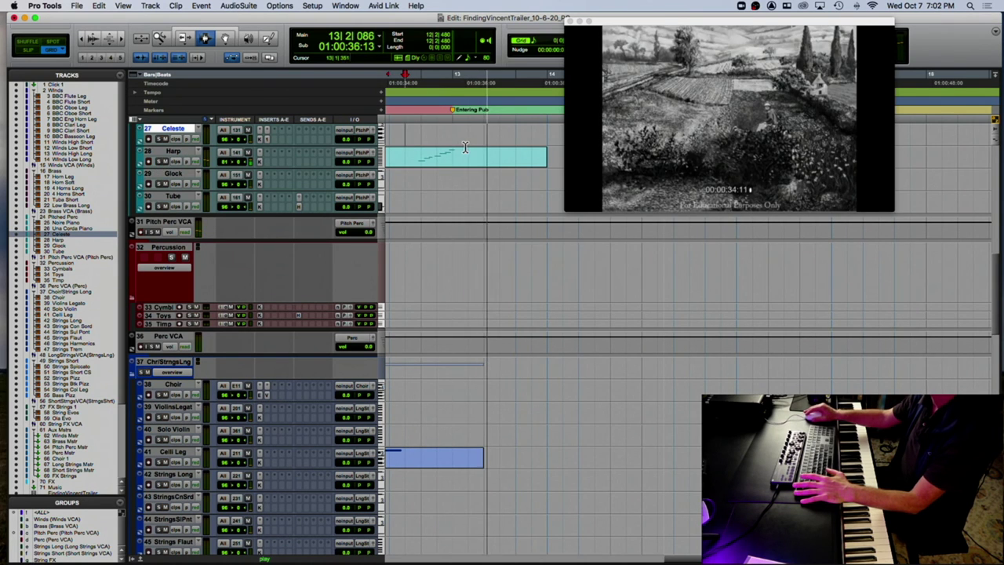
drag(441, 160, 549, 157)
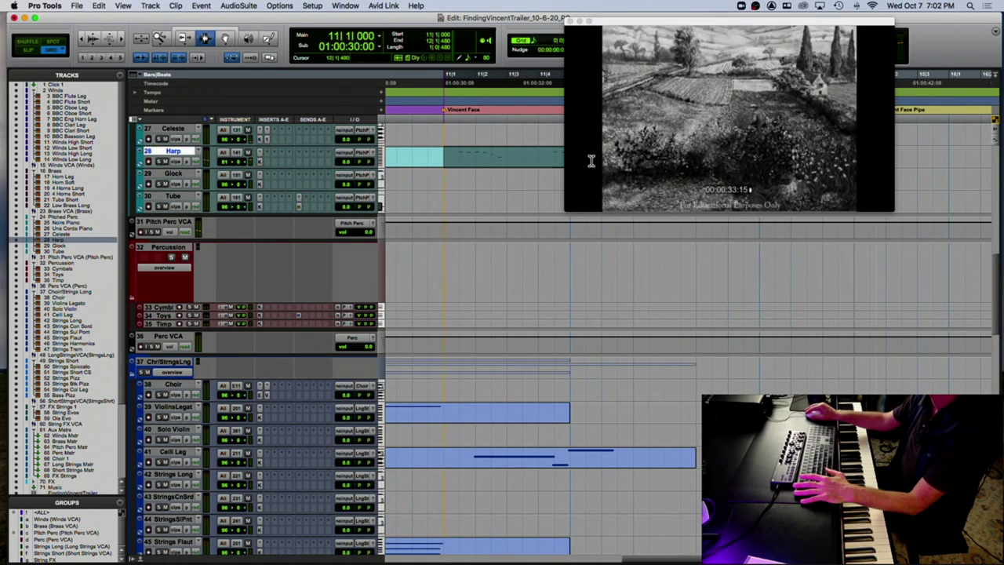
drag(611, 20, 707, 35)
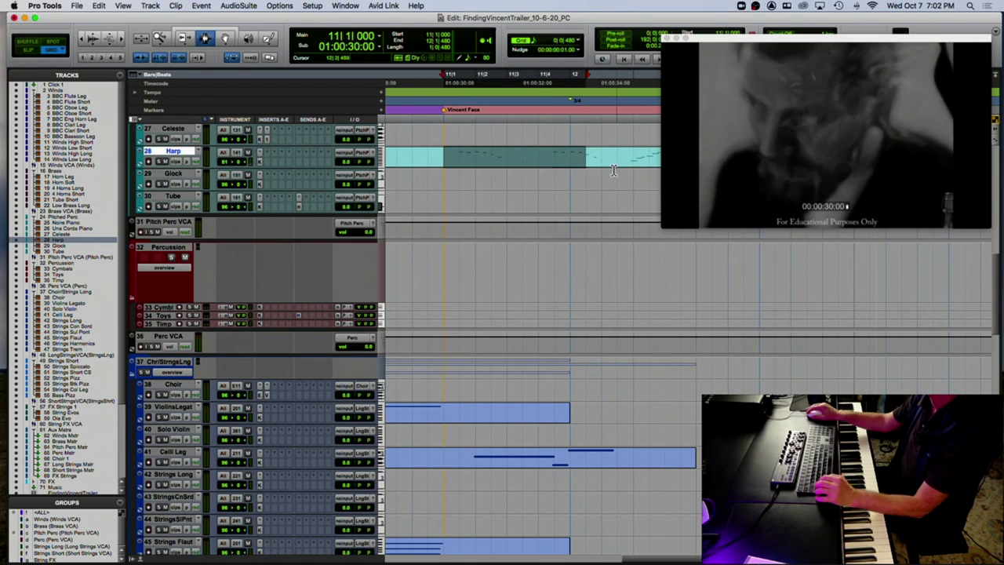
key(alt+0)
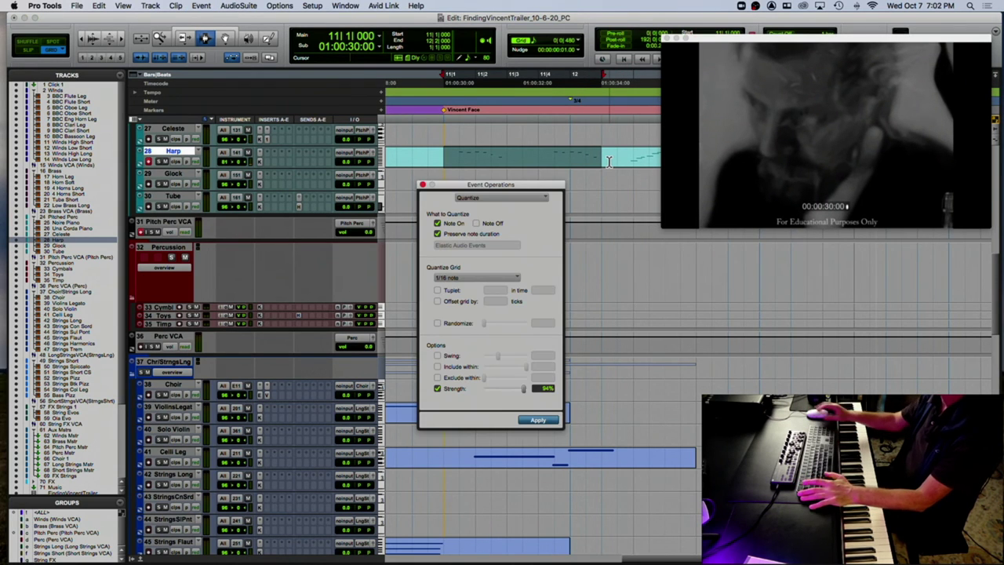
click(399, 135)
key(space)
click(423, 184)
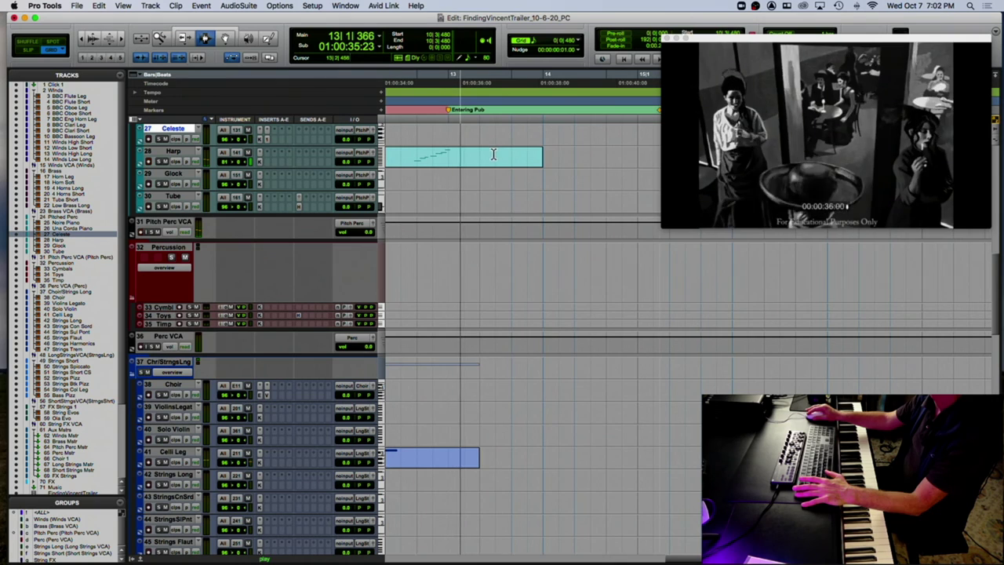
key(space)
Open the Harp clip in the MIDI Editor and shift only the ascending run in bar 12 slightly later.
double_click(451, 168)
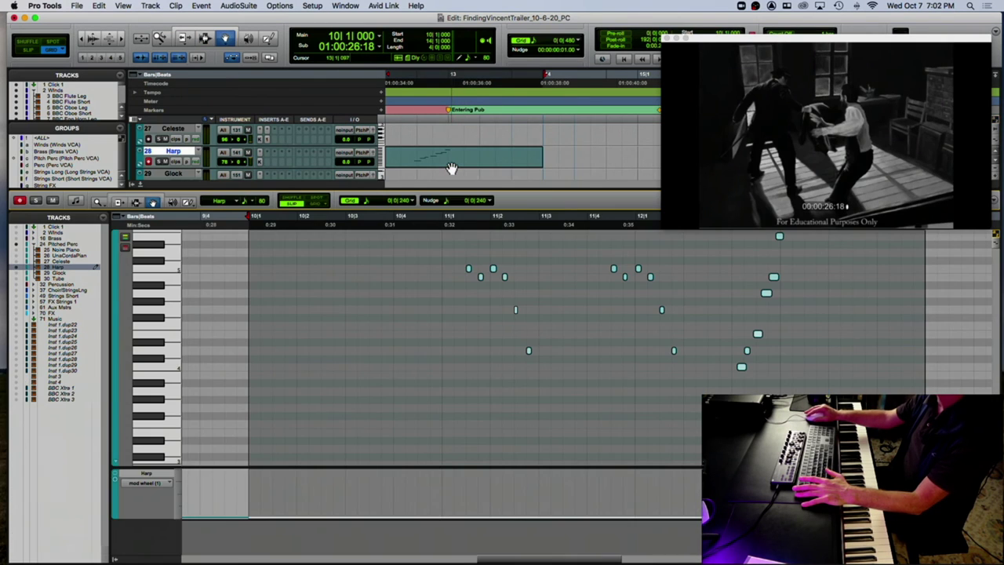
scroll(698, 295, right, 3)
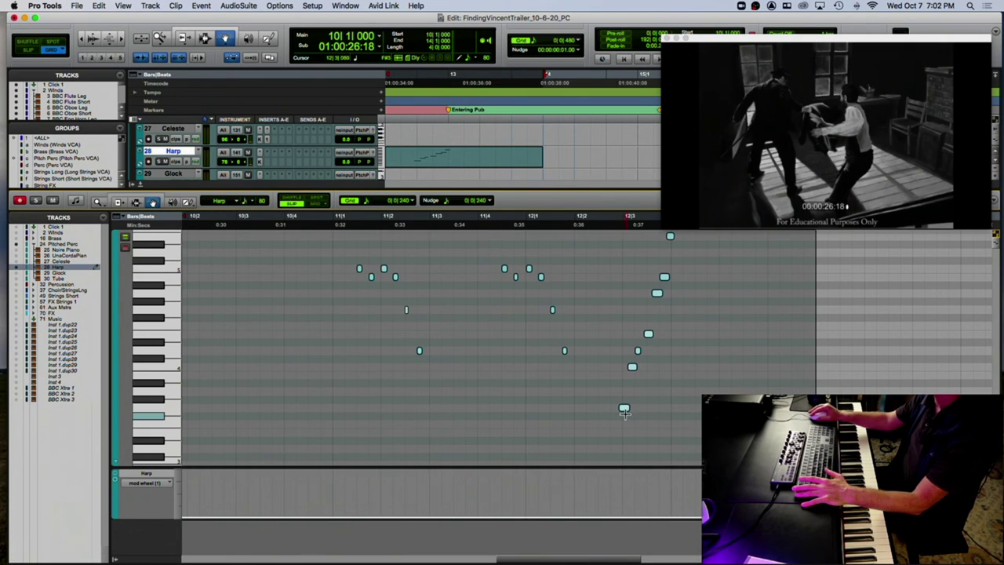
key(space)
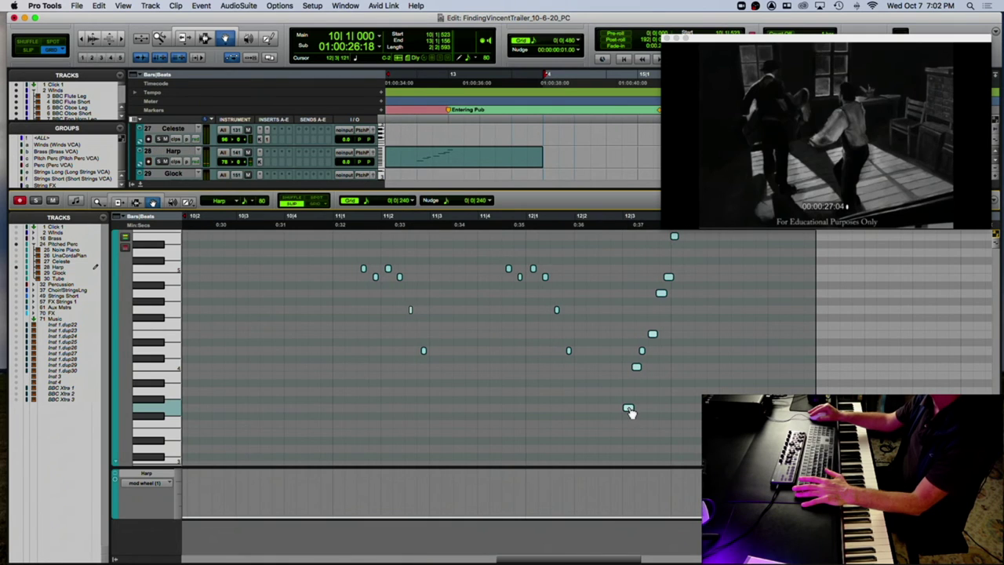
key(space)
click(613, 380)
drag(610, 264, 673, 314)
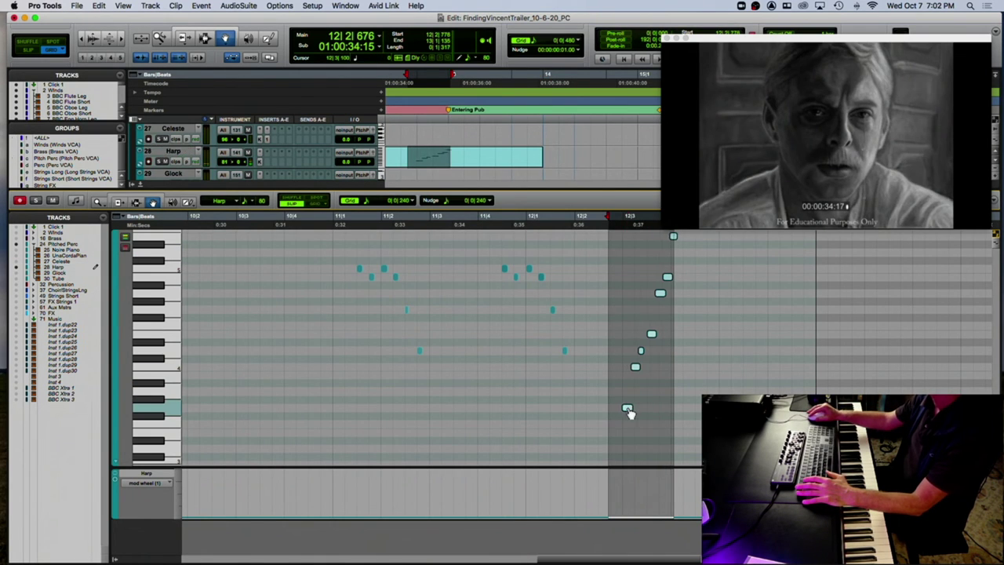
click(629, 410)
Play through the ascending harp run and delete its highest note.
click(599, 222)
key(space)
click(674, 238)
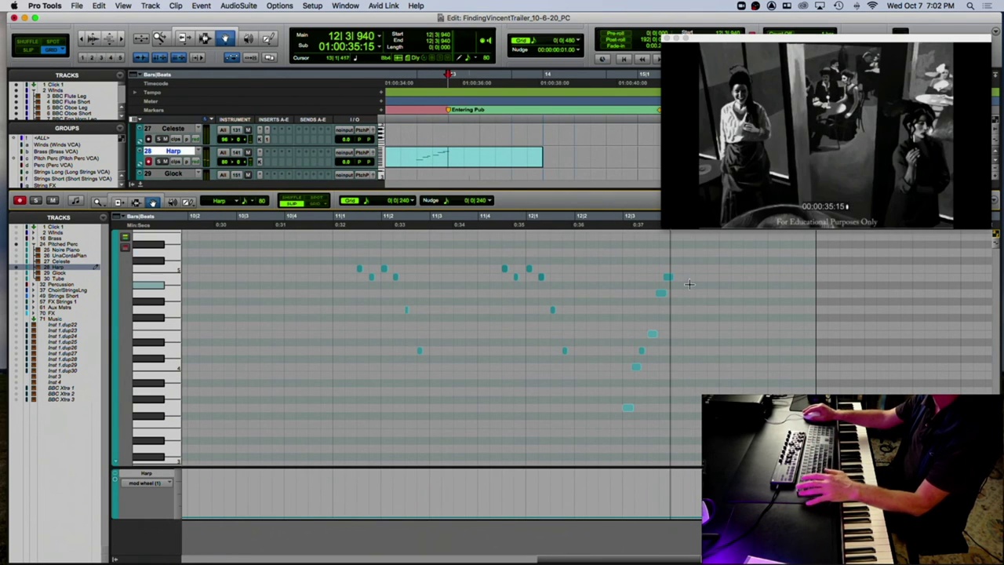
key(space)
Solo the Harp track and play it back from the start of bar 11.
click(619, 263)
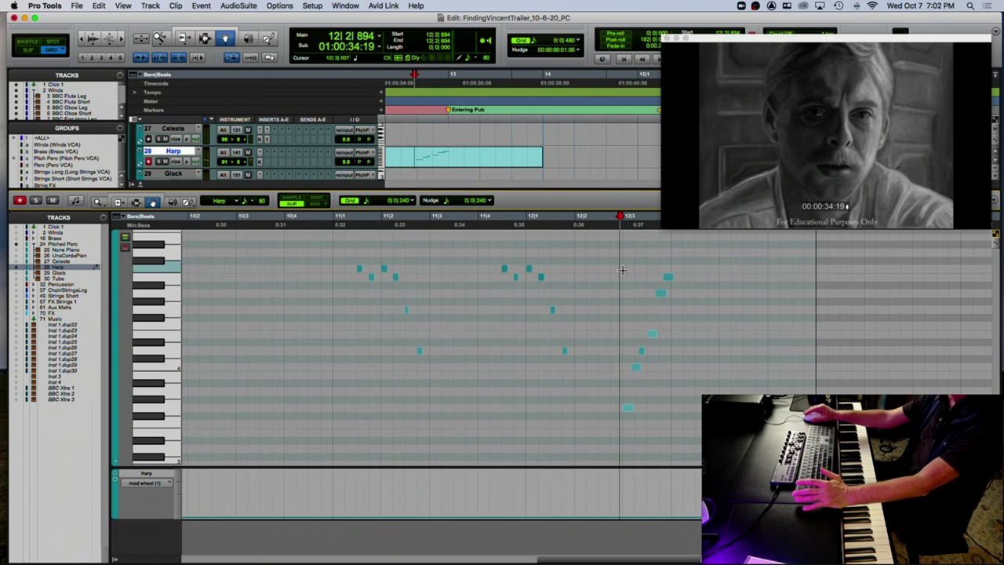
scroll(625, 267, right, 5)
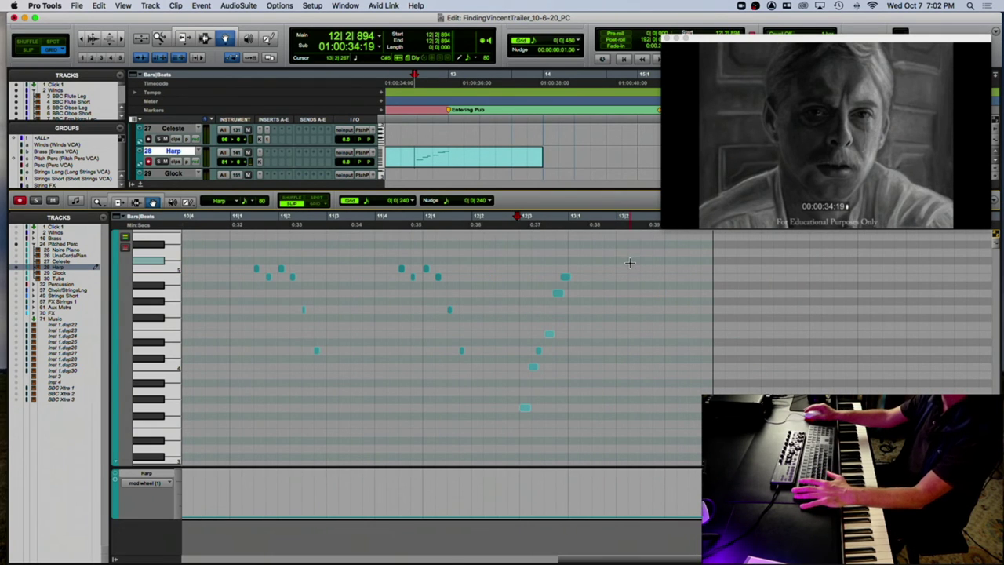
click(496, 226)
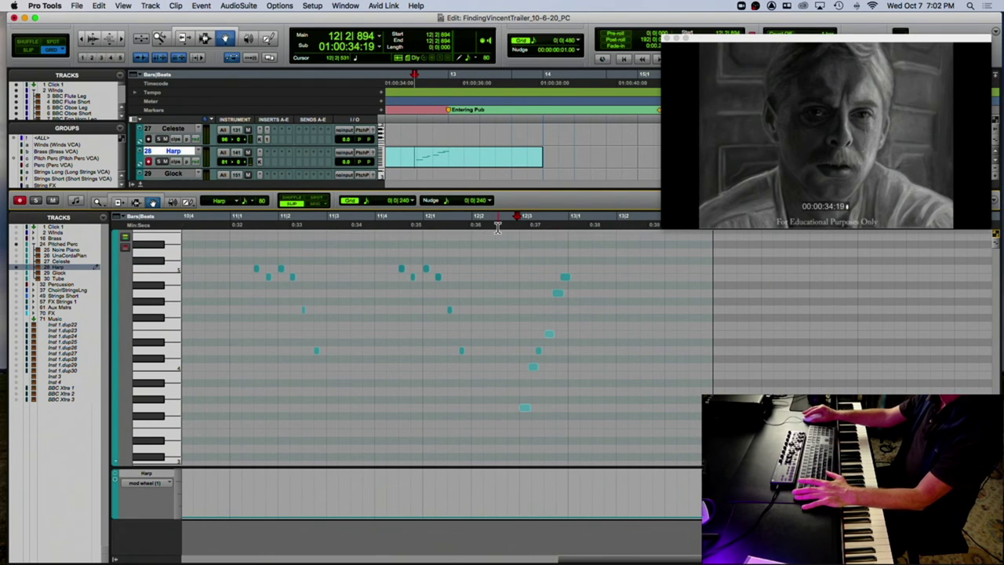
click(203, 225)
click(35, 201)
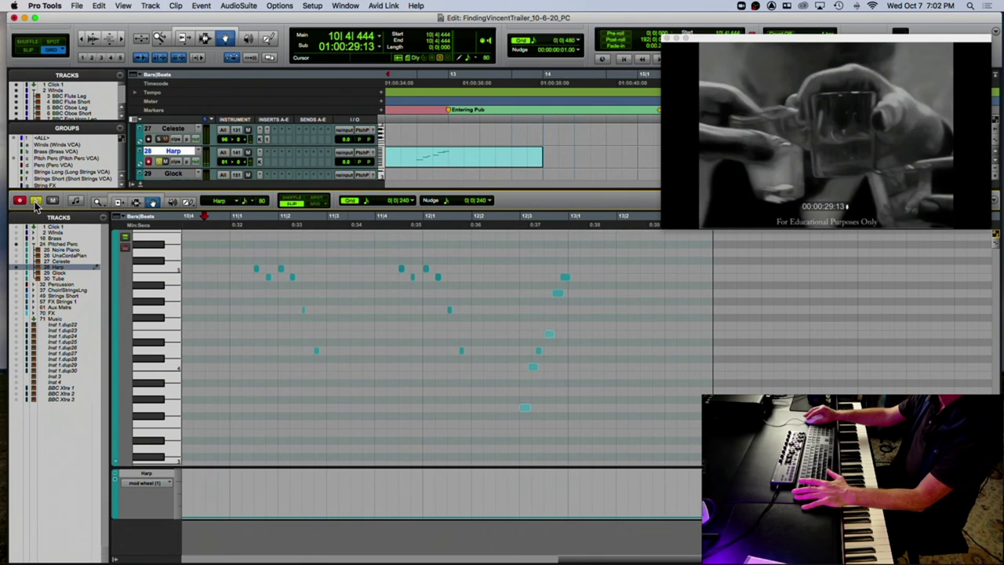
click(245, 225)
key(space)
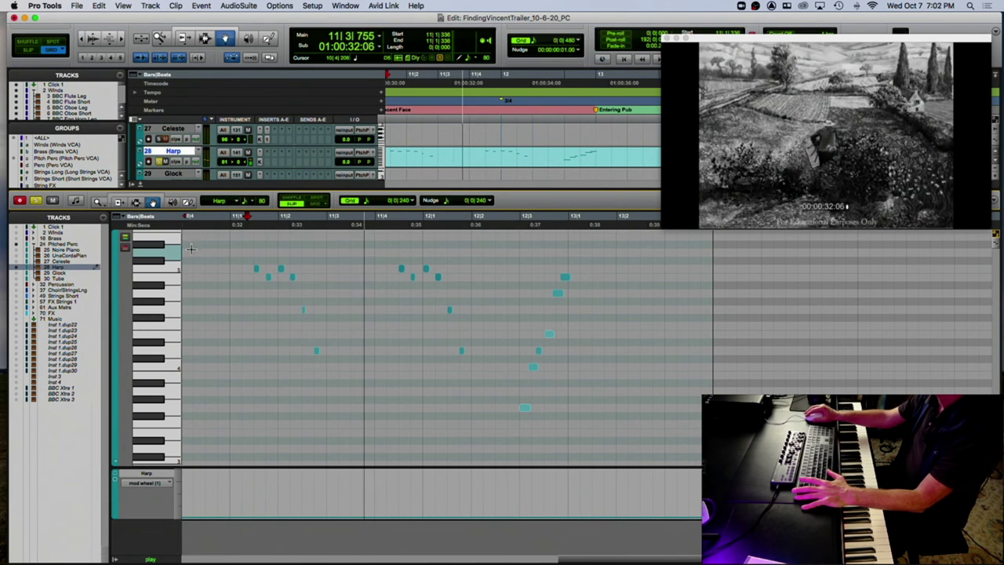
key(space)
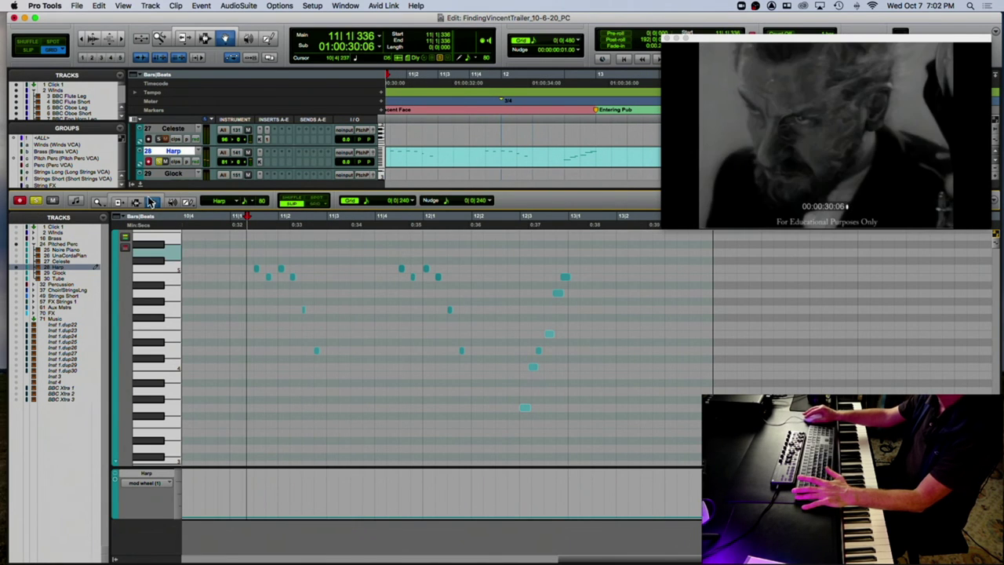
Lengthen the D4 notes that end the falling harp figures in bars 11 and 12, and play them back.
drag(314, 351, 380, 353)
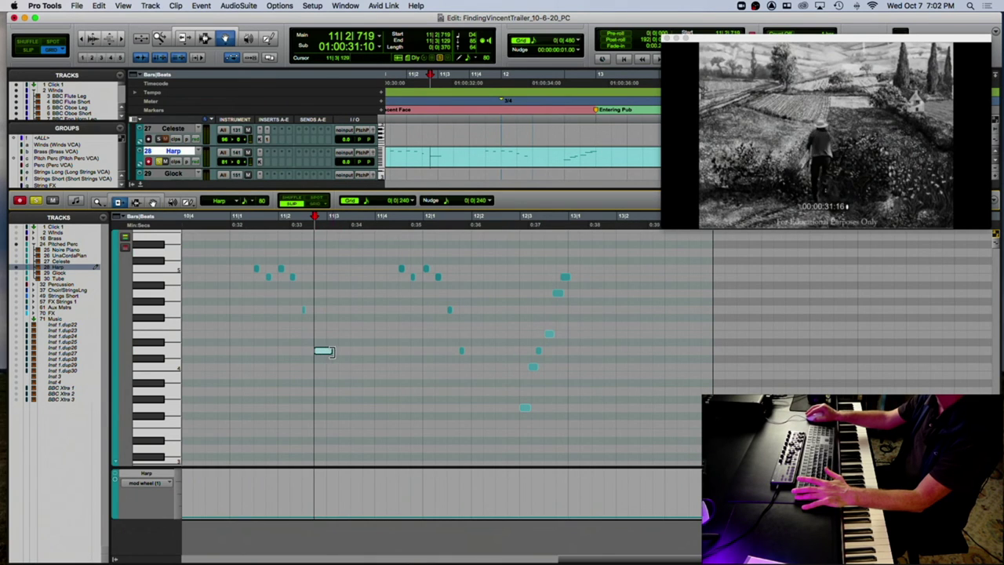
drag(462, 350, 512, 350)
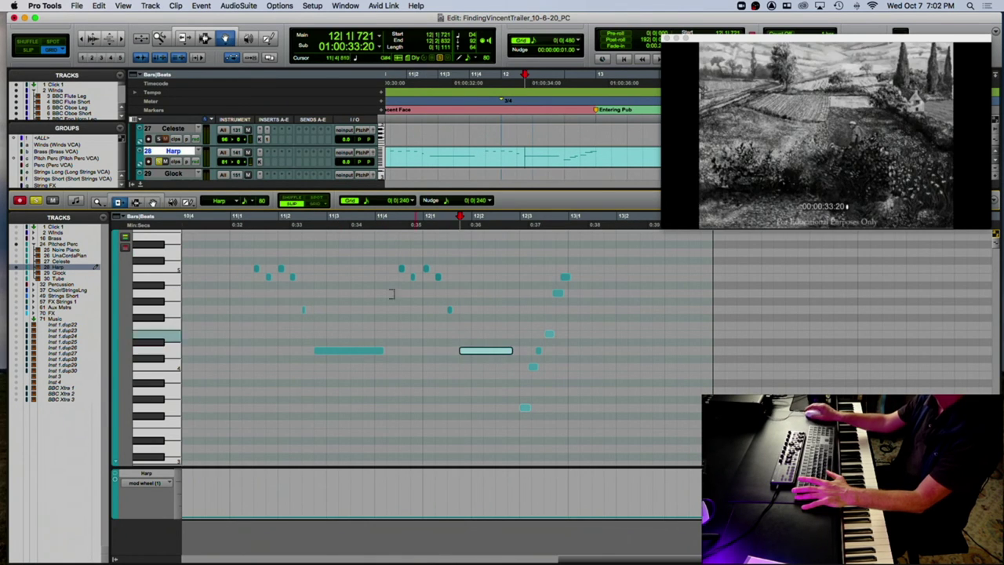
click(243, 225)
key(space)
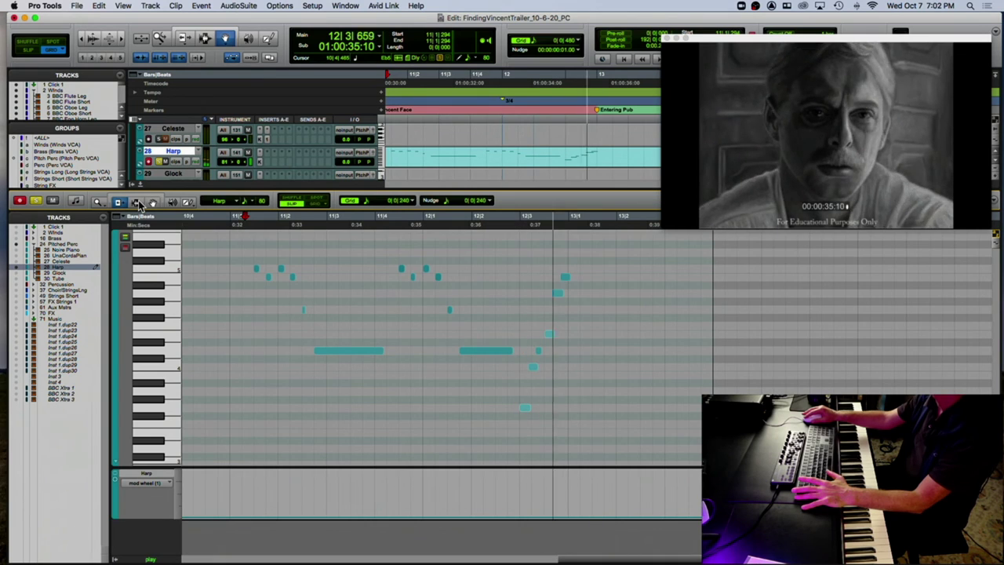
key(space)
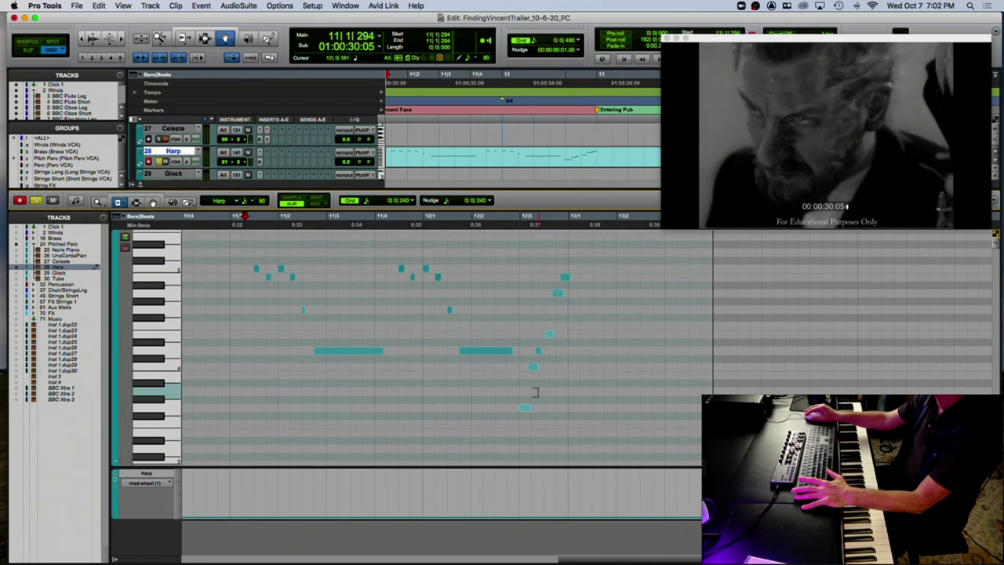
Extend the notes of the ascending harp run so they ring together until just before bar 13, and audition the run.
drag(527, 408, 568, 408)
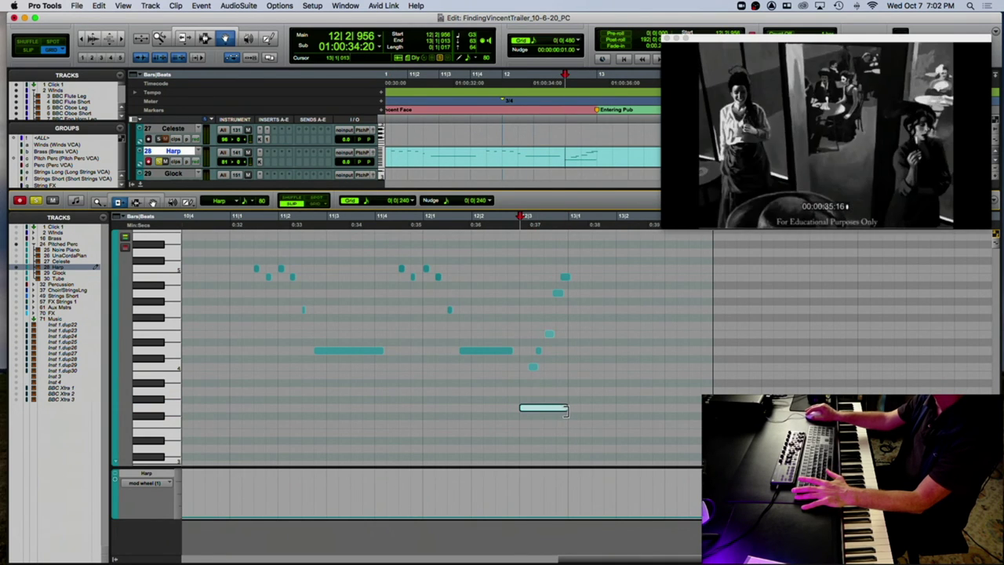
click(533, 368)
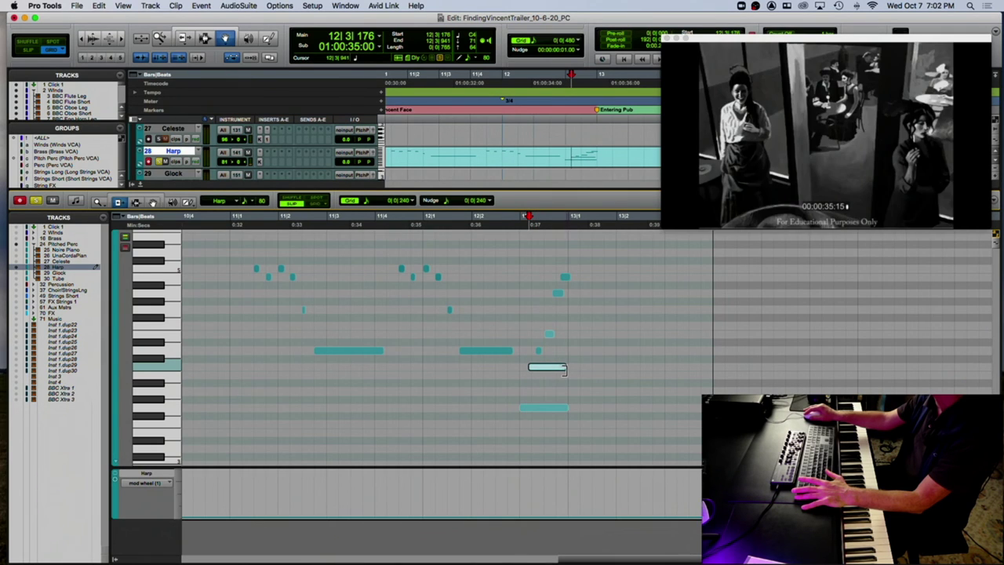
drag(538, 353, 565, 352)
click(550, 334)
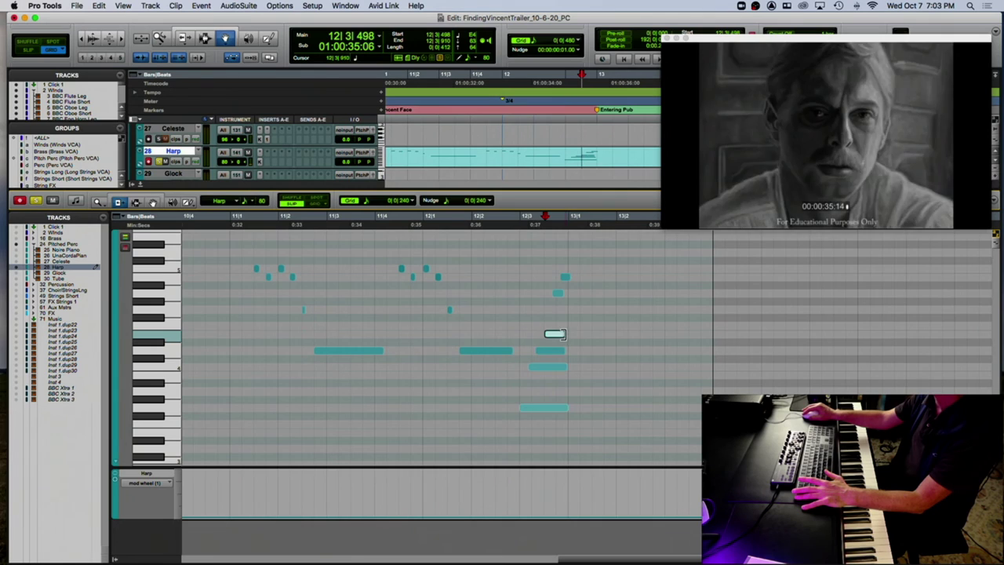
click(558, 293)
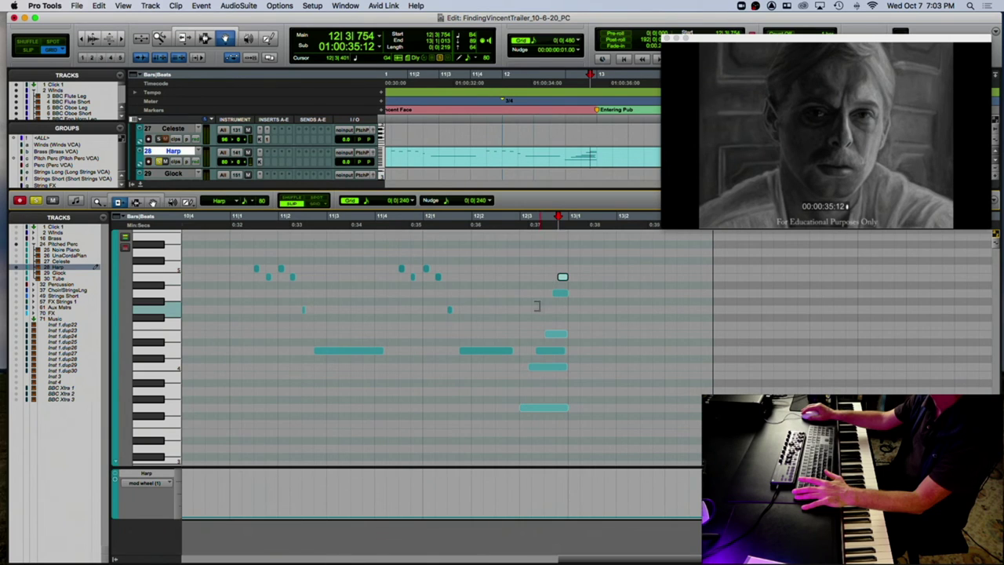
click(504, 222)
key(space)
key(space)
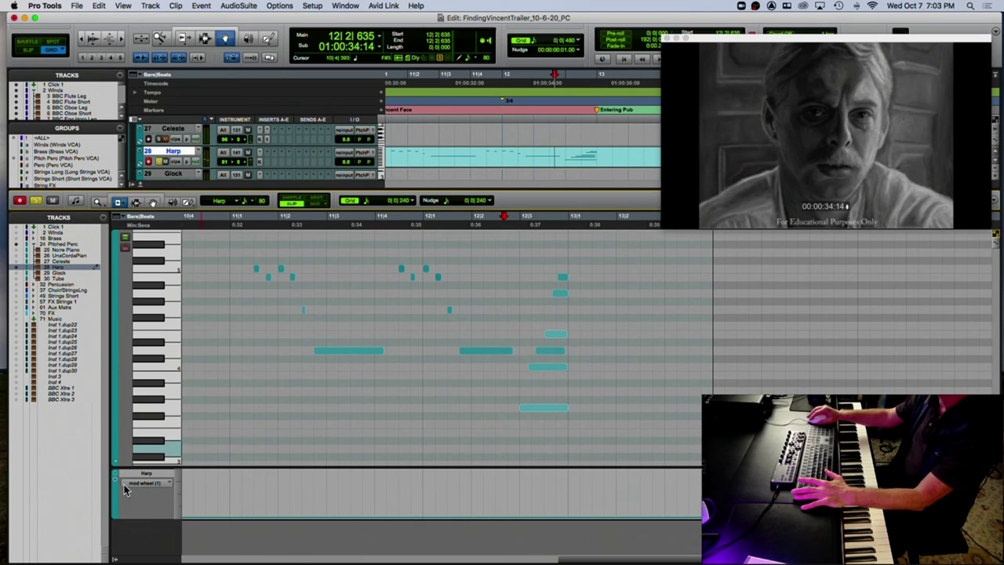
Display the harp velocities, draw a gently rising velocity ramp across the final run, and take the Harp track out of solo.
click(145, 483)
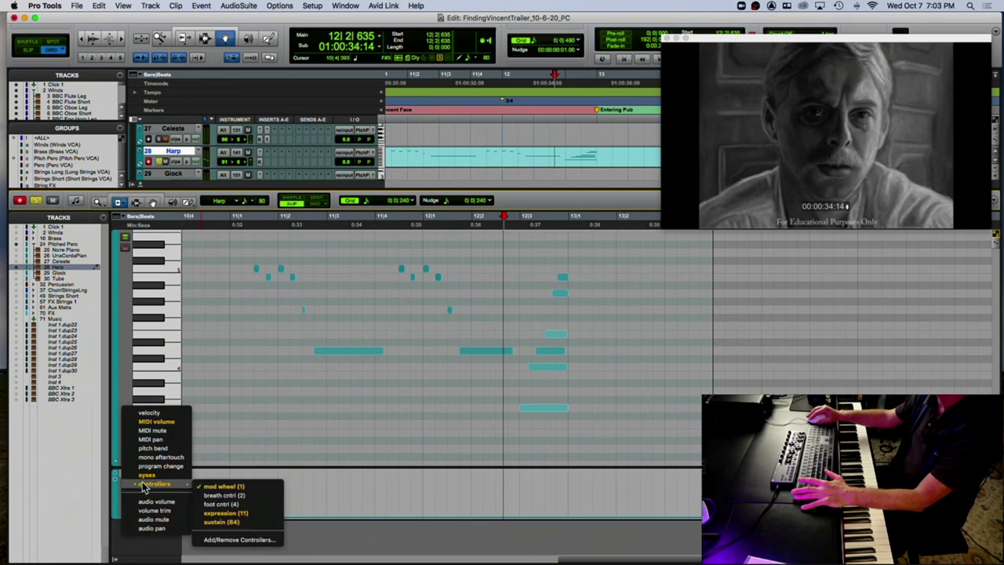
click(149, 413)
click(189, 204)
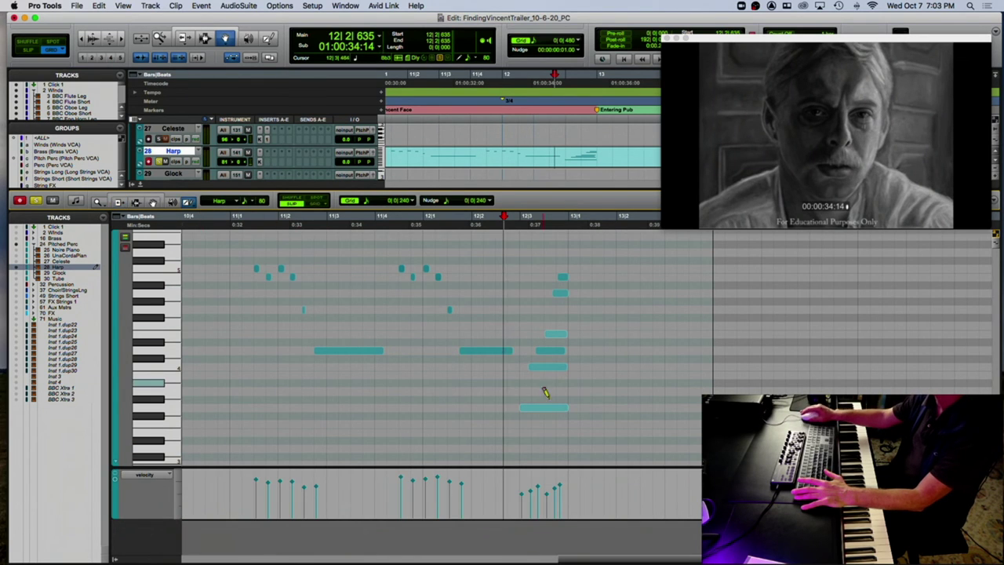
key(space)
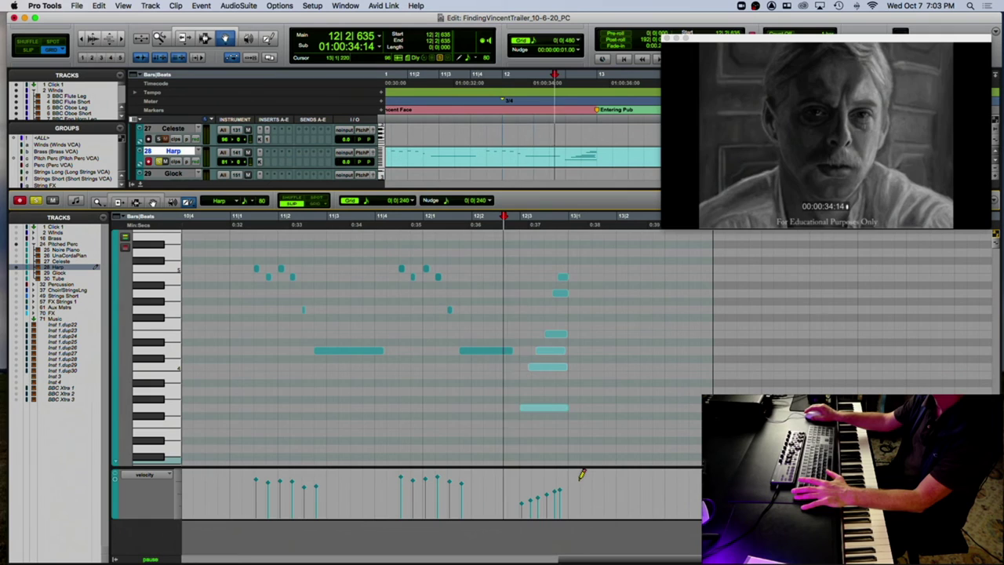
key(space)
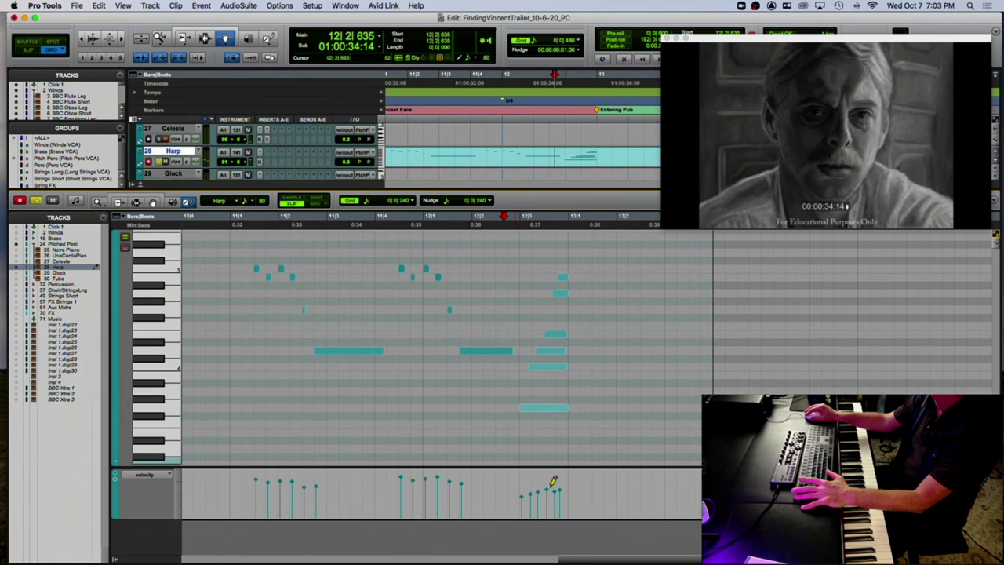
key(space)
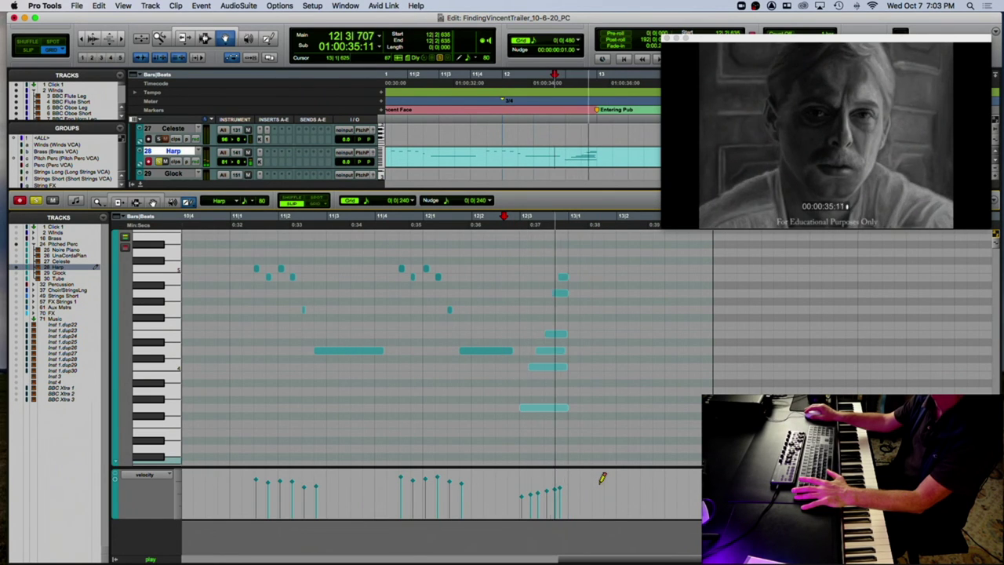
key(space)
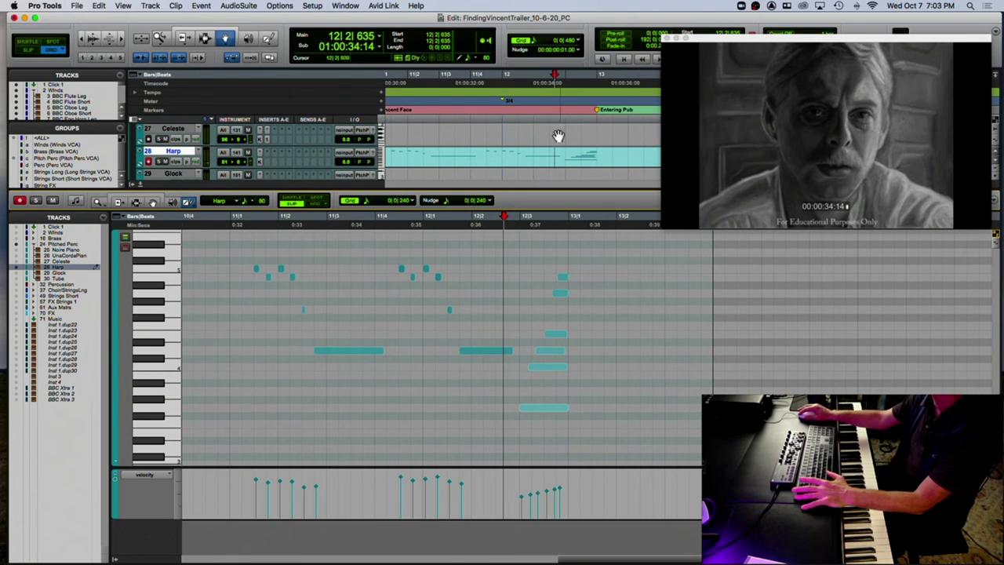
Play the full arrangement from 11|4|480 and close the docked MIDI Editor.
click(488, 108)
key(space)
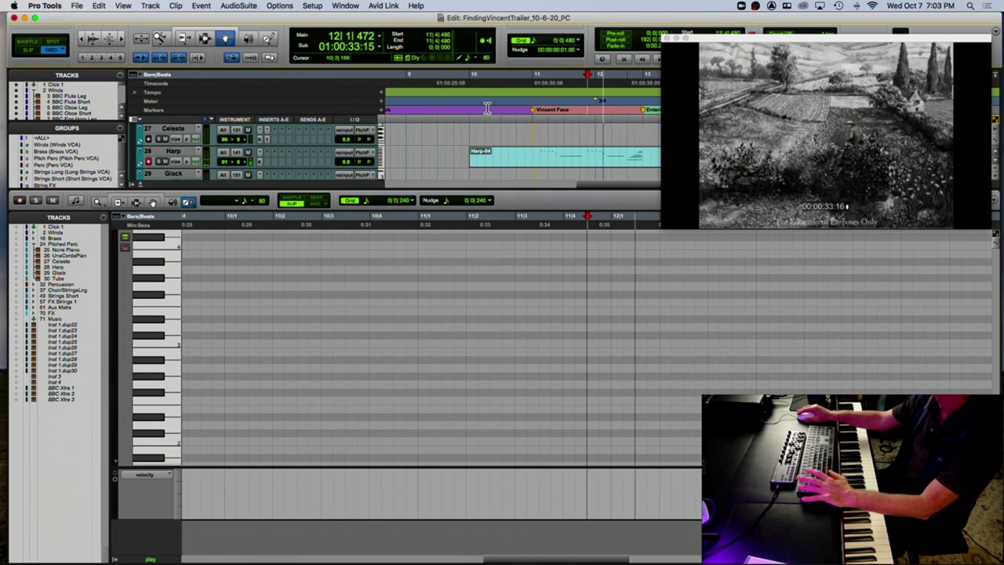
click(141, 185)
key(space)
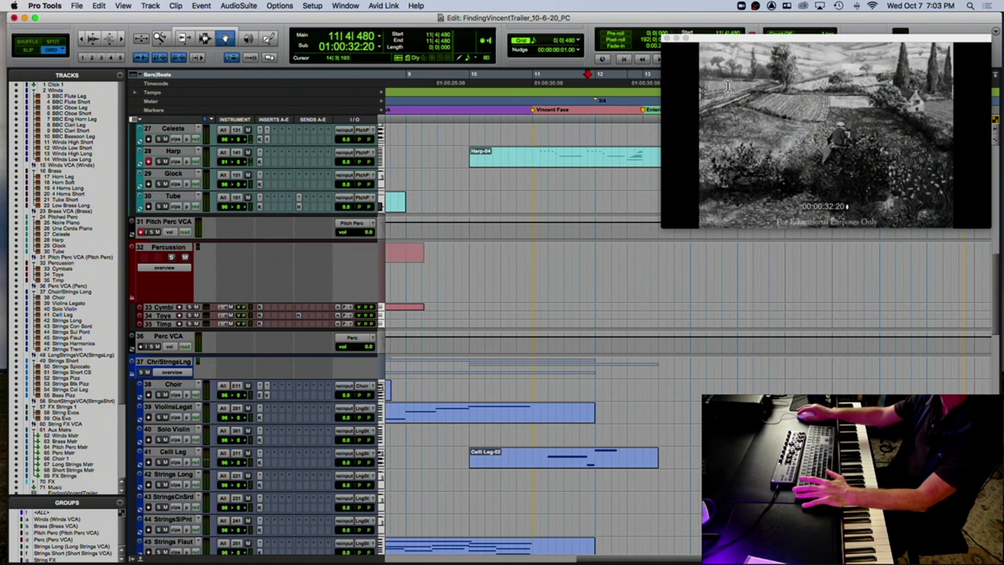
Move the video window clear of the Entering Pub section and start playback from bar 13.
click(710, 40)
drag(710, 40, 812, 116)
click(642, 102)
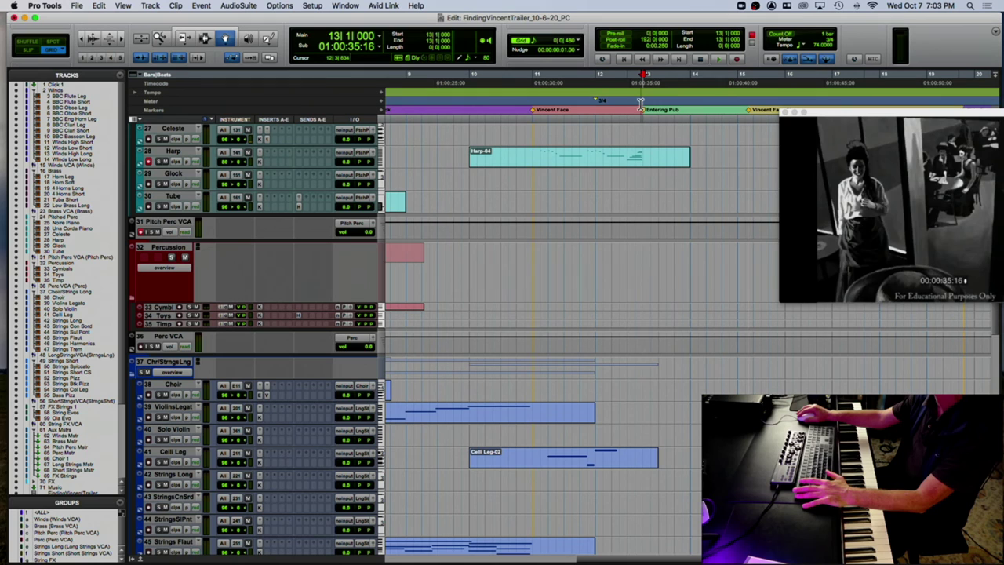
key(space)
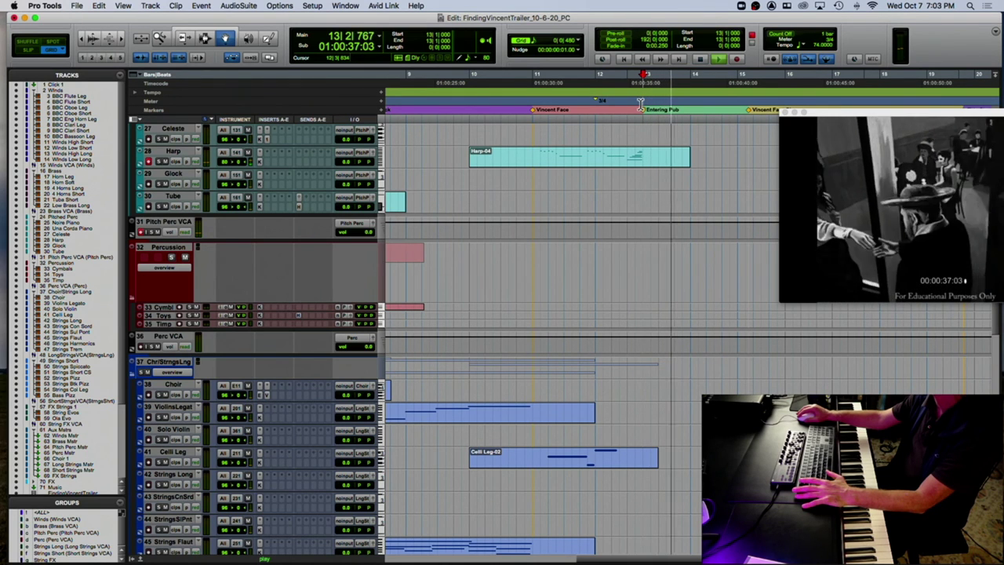
Stop playback and set the playback cursor at 0|4|000, one beat before the Open Train marker.
key(space)
key(super+bracketleft)
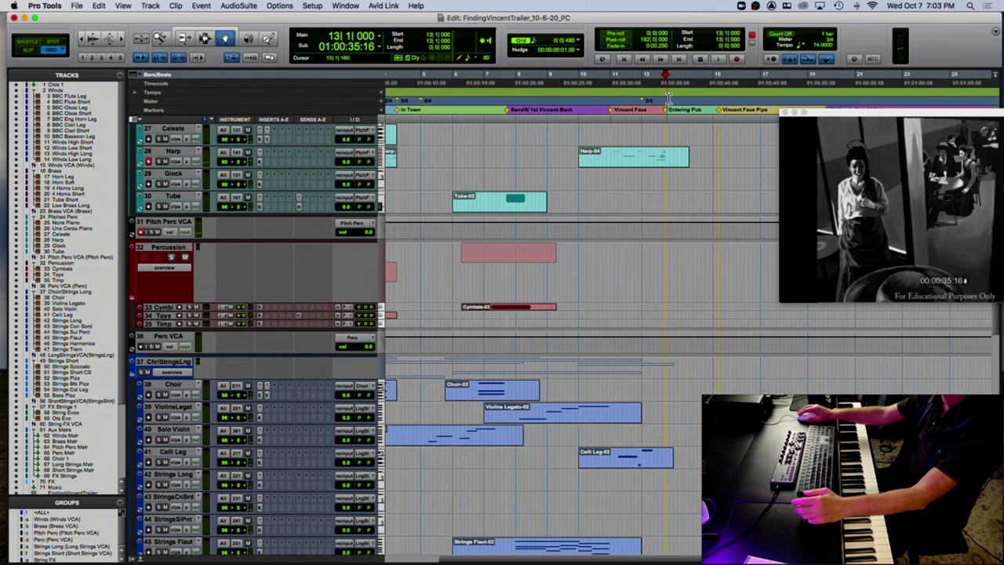
scroll(674, 103, left, 3)
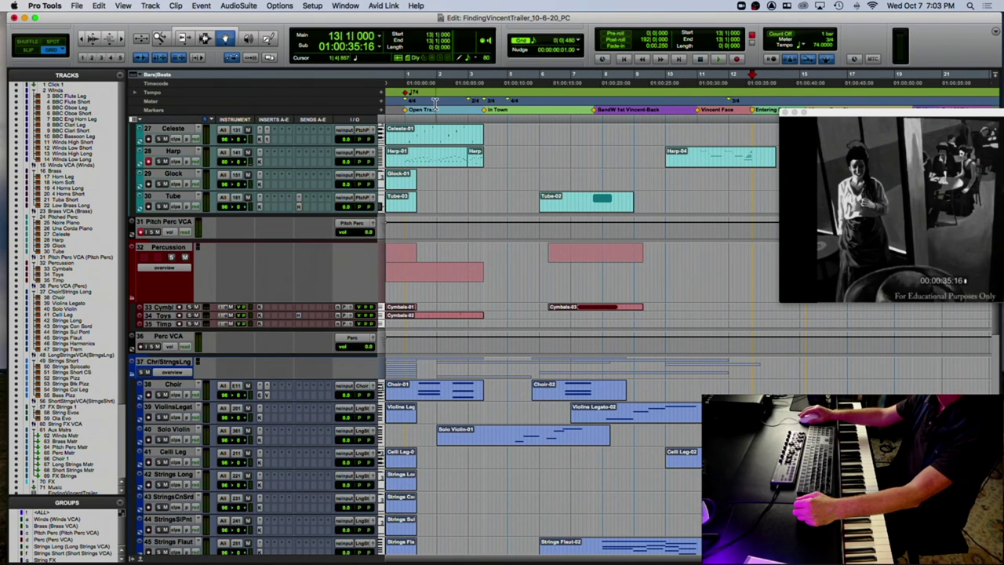
click(396, 102)
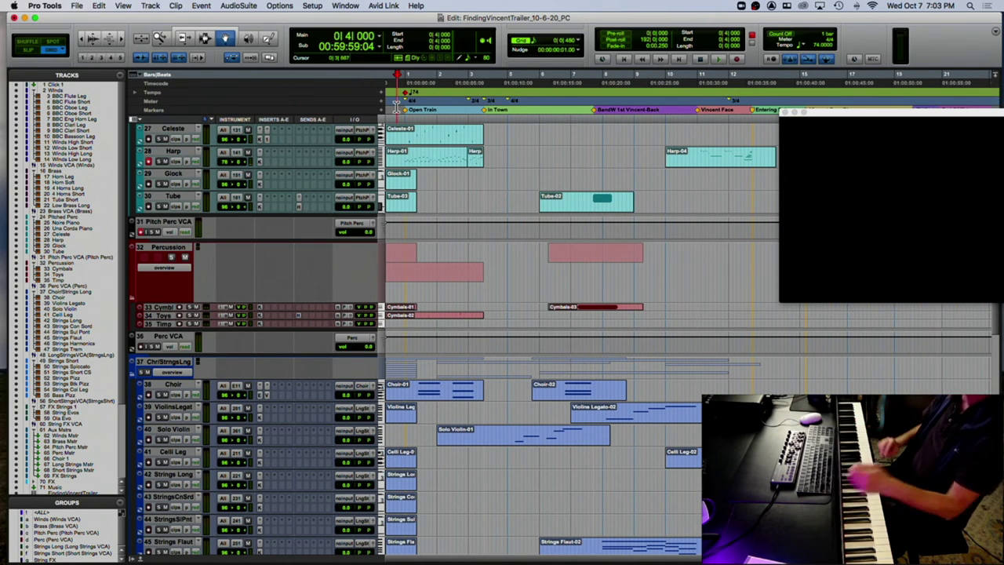
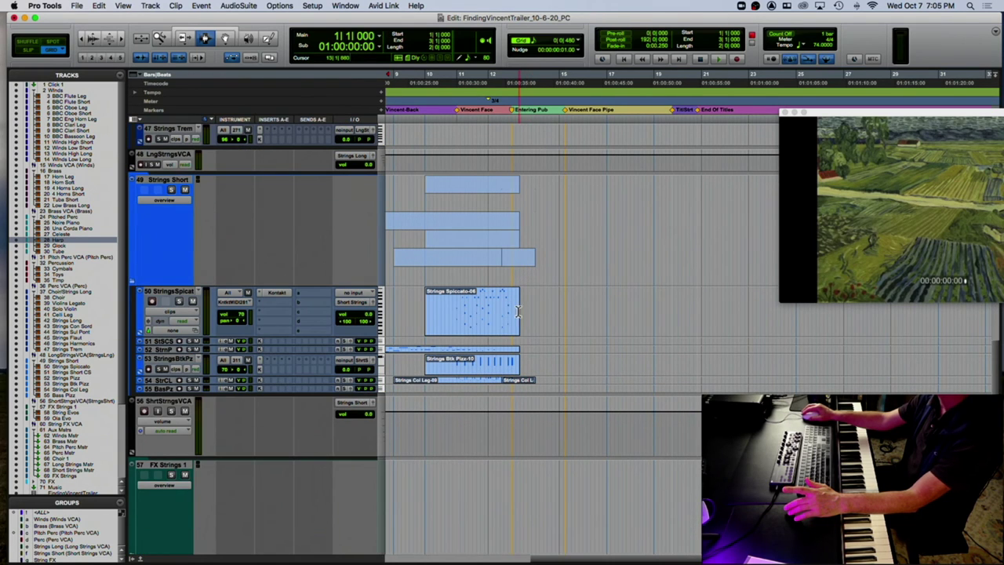
Paste the copied spiccato phrase onto the Strings Spiccato track at bar 13, the Entering Pub marker.
key(t)
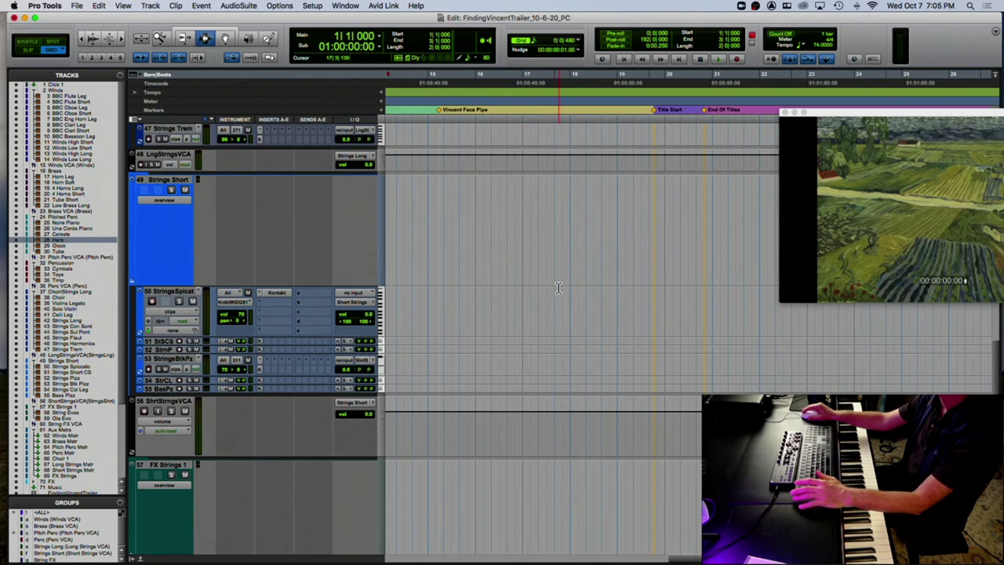
scroll(558, 288, left, 5)
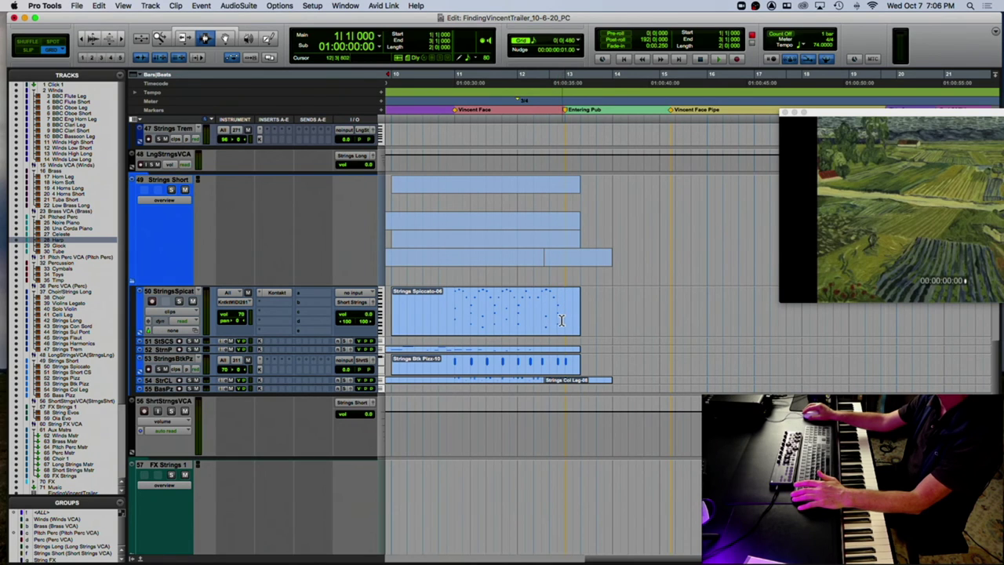
click(562, 319)
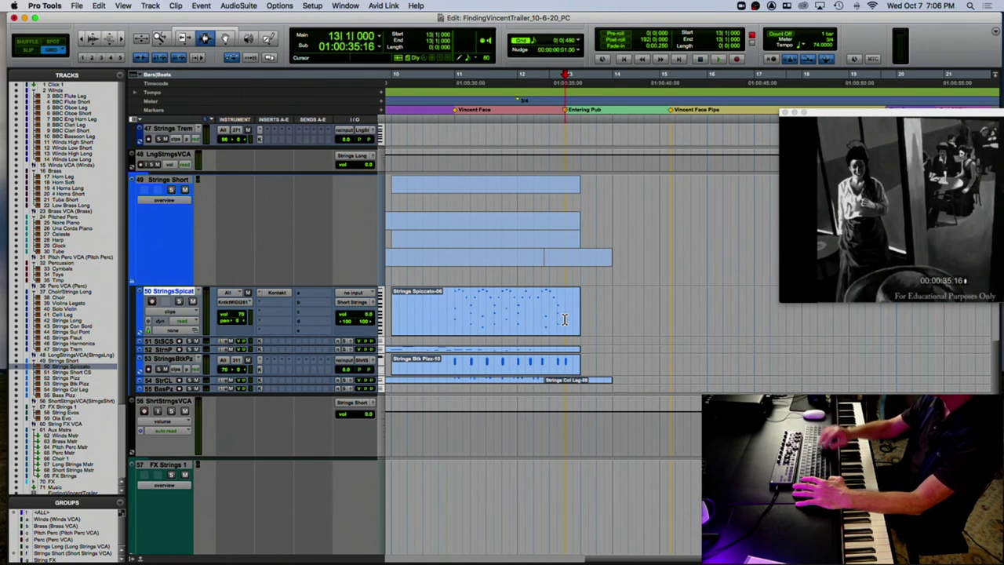
key(super+v)
Audition the pasted spiccato phrase from 12|2|000 and move the video window up and inward over the timeline.
click(534, 320)
key(space)
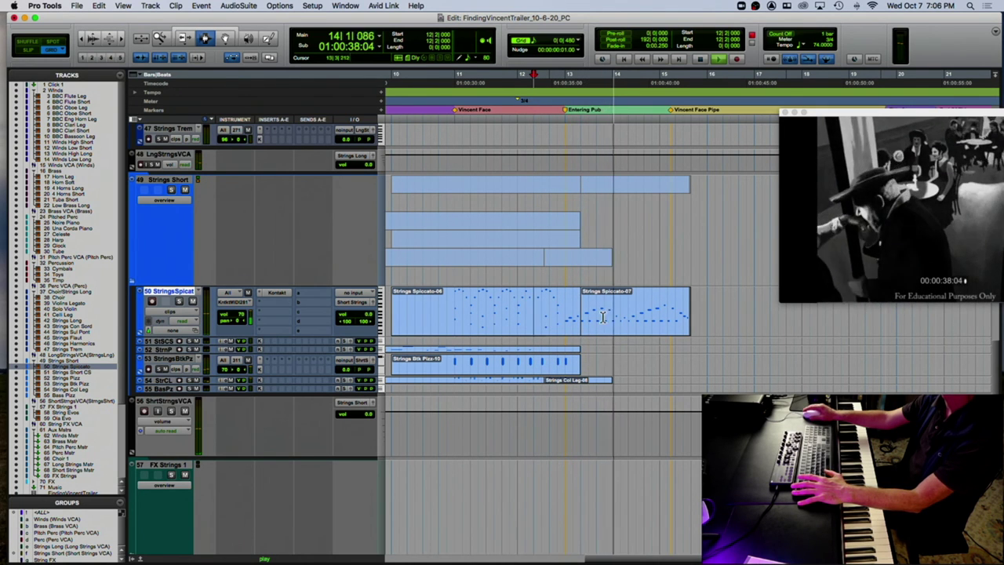
drag(889, 118, 778, 83)
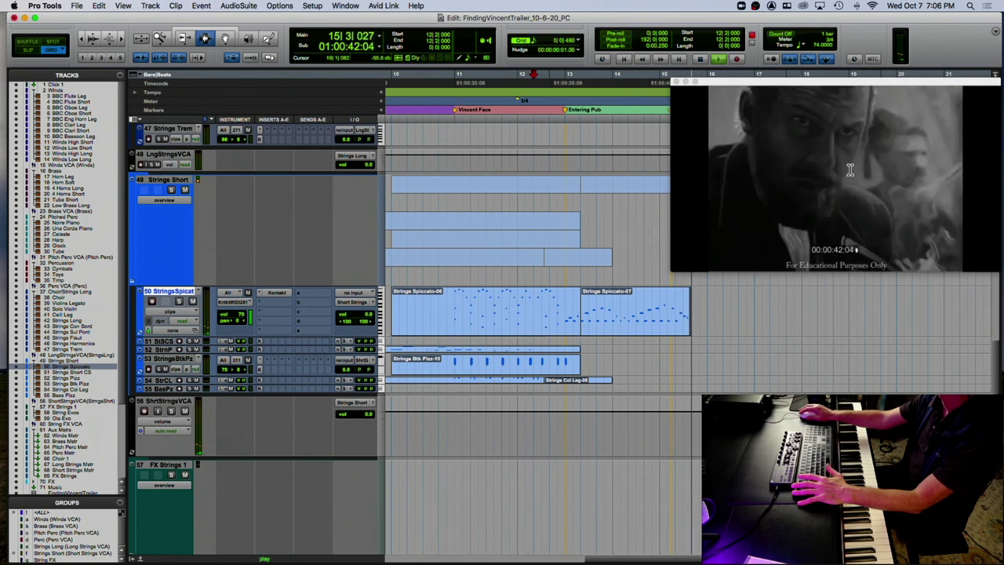
key(space)
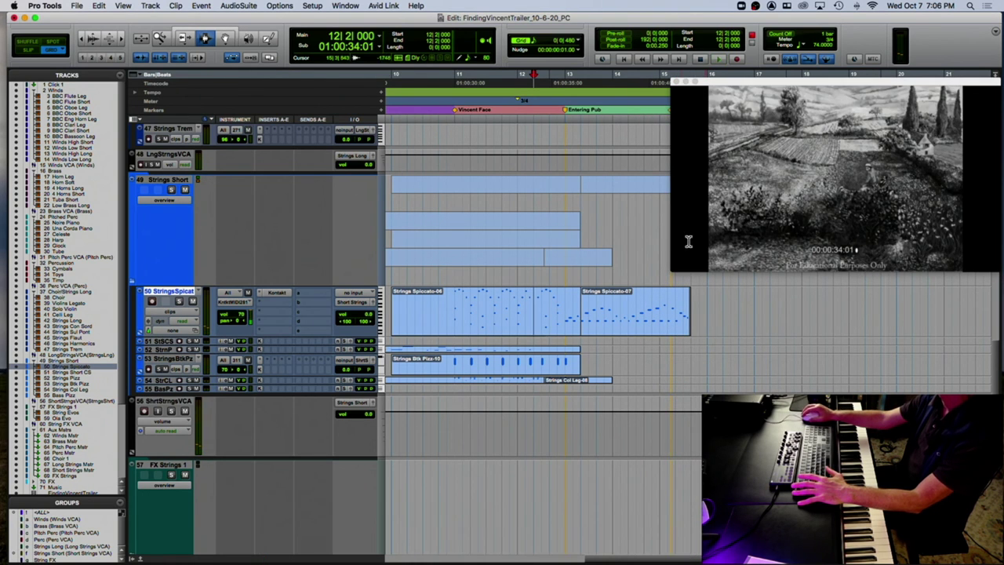
Select the pasted spiccato phrase from bar 13, open it in the MIDI Editor, and raise its note velocities.
click(562, 324)
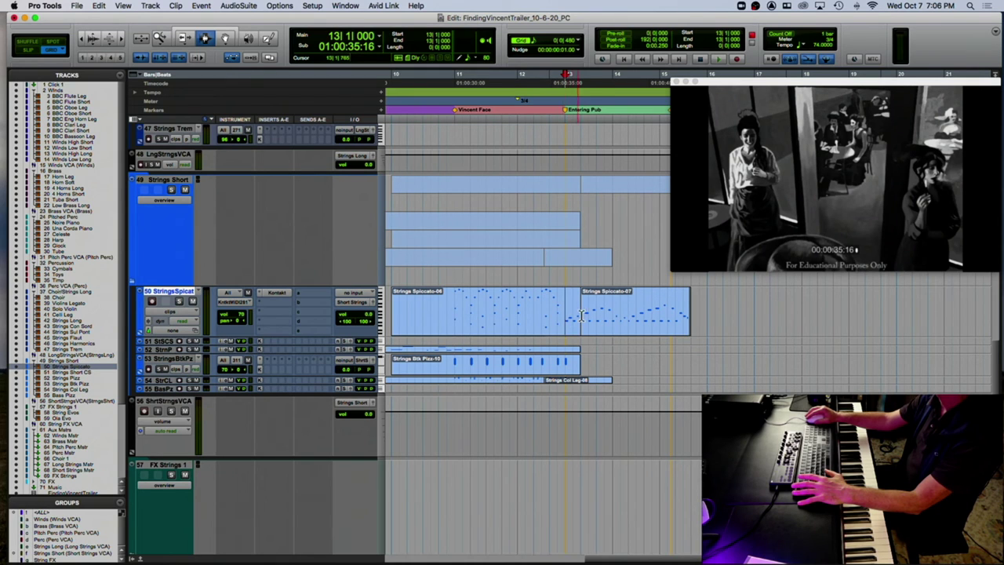
drag(568, 320, 691, 320)
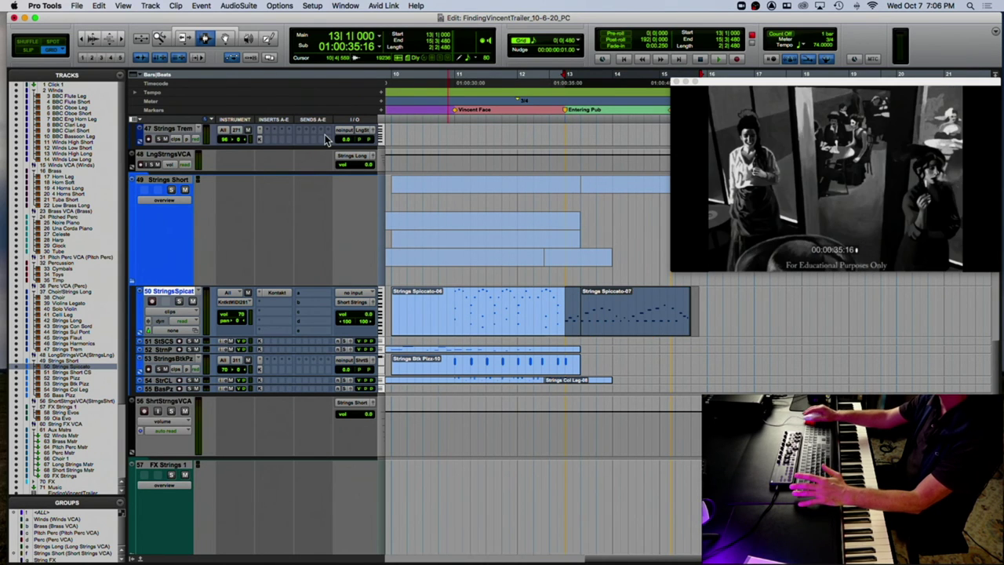
double_click(602, 320)
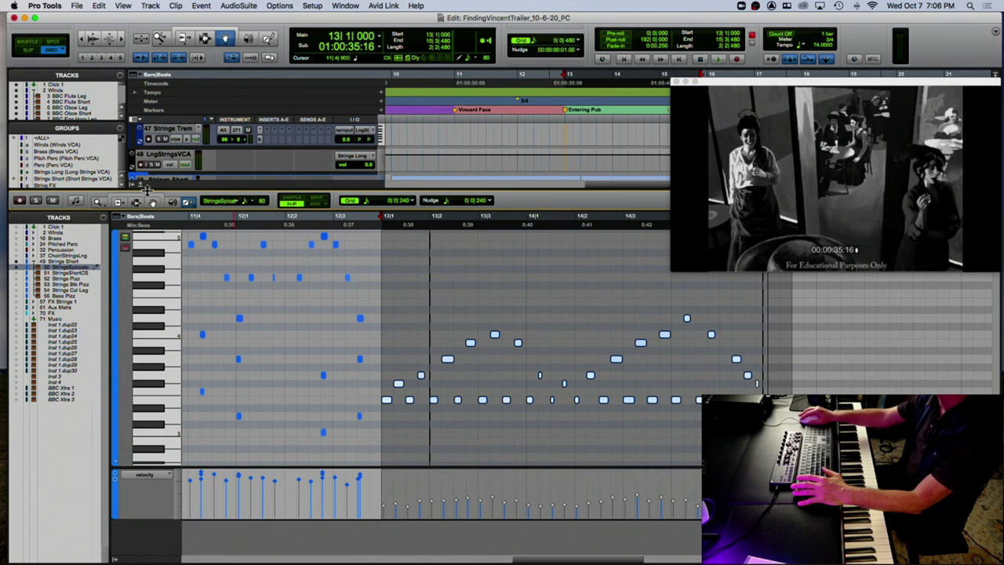
drag(531, 514, 532, 508)
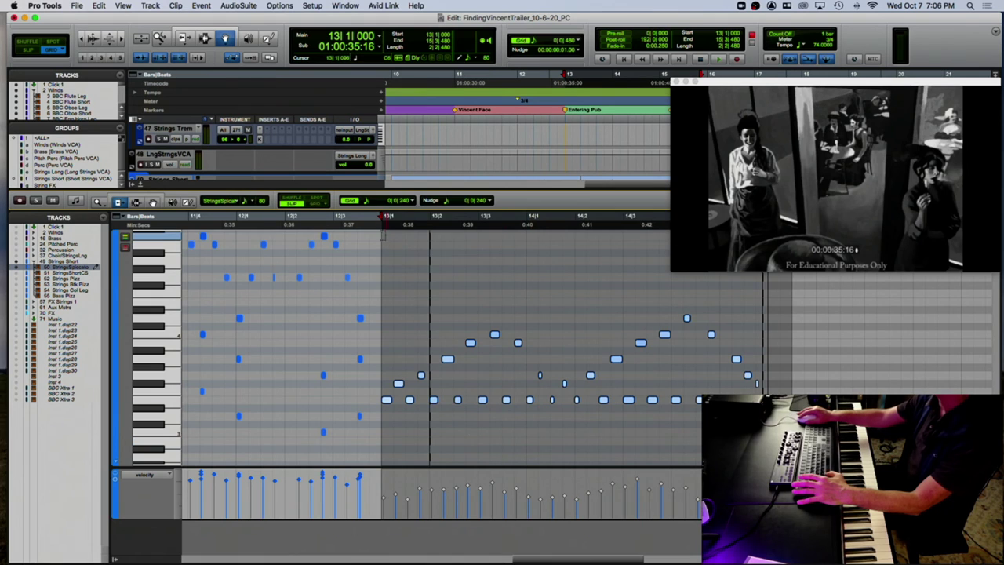
Audition the louder spiccato phrase from just before bar 13.
click(373, 226)
key(space)
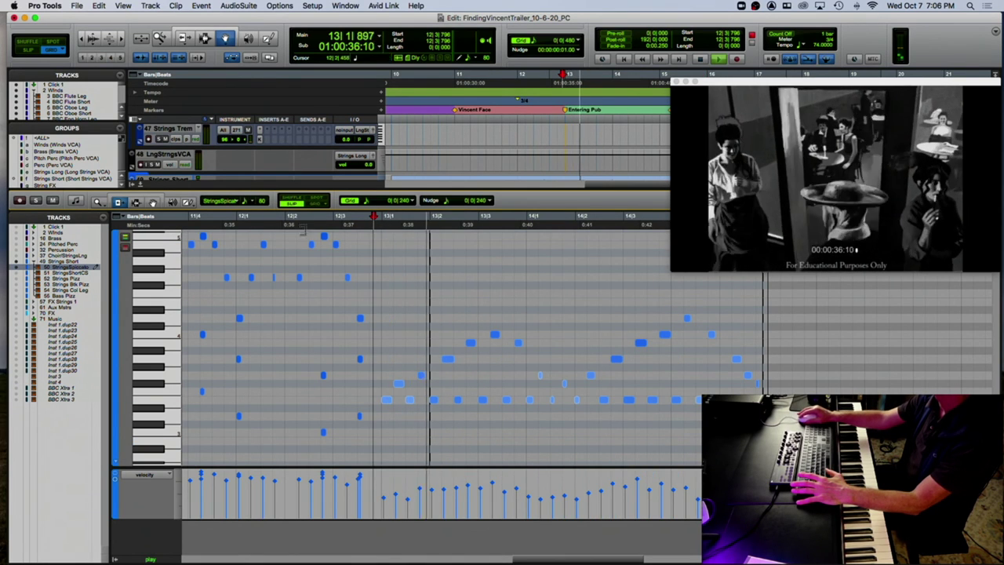
click(155, 204)
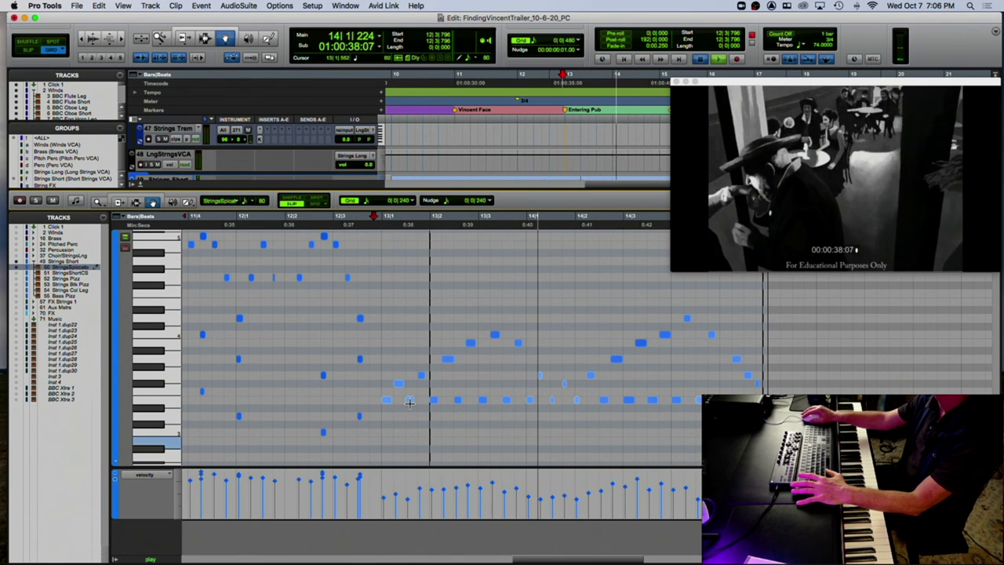
key(space)
Raise the velocities of the softer spiccato notes at the start of bar 13 and around the downbeat of bar 14.
drag(383, 366, 410, 417)
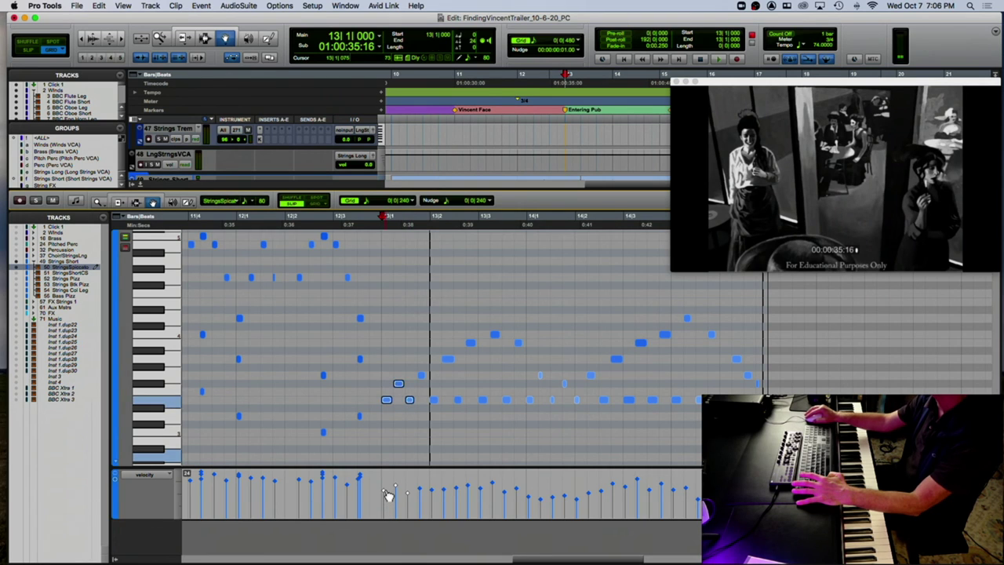
drag(534, 361, 581, 406)
shift+click(529, 403)
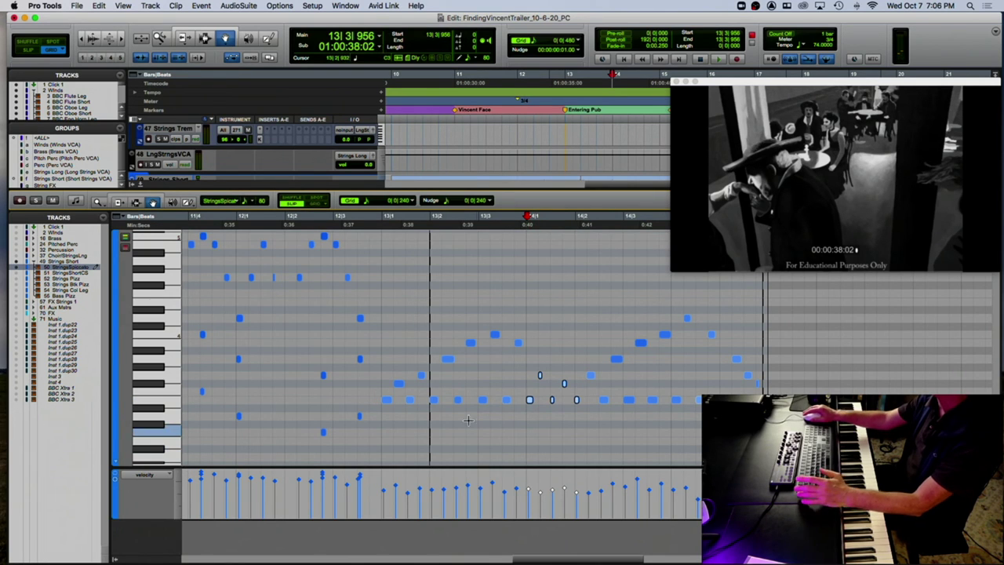
Copy the repeated low spiccato notes and paste them onto the Strings Col Leg track at bar 13.
click(401, 384)
drag(382, 393, 743, 408)
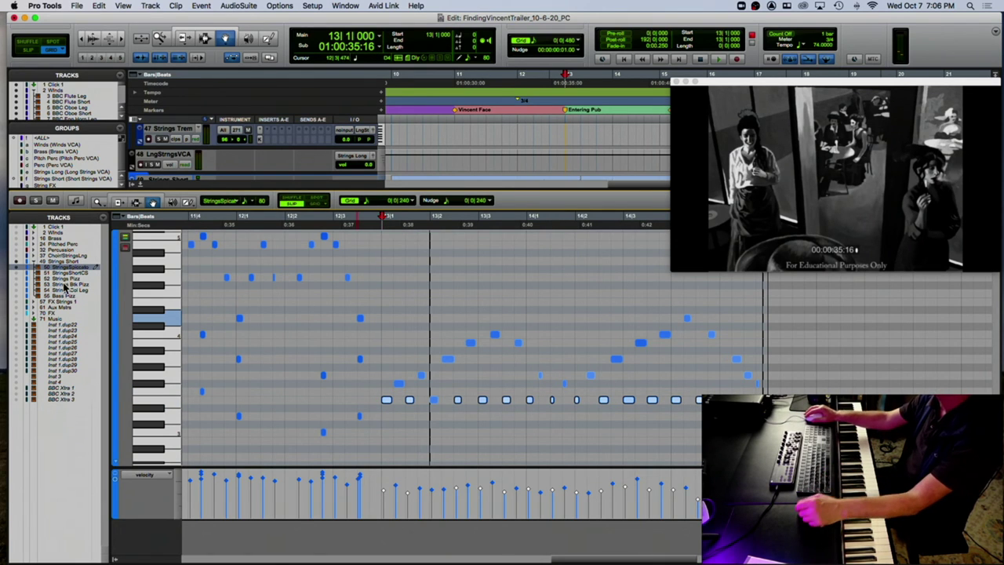
click(20, 291)
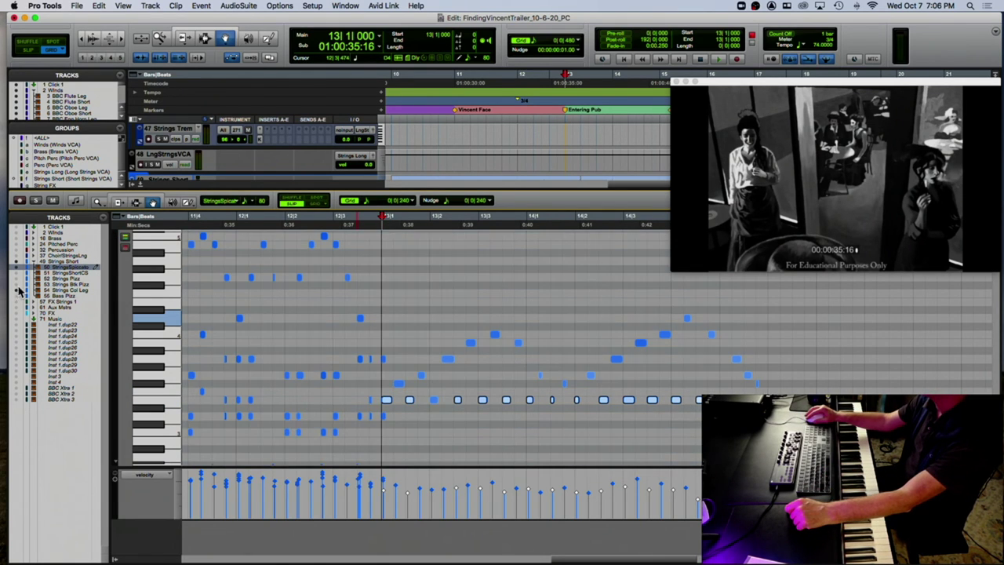
click(16, 269)
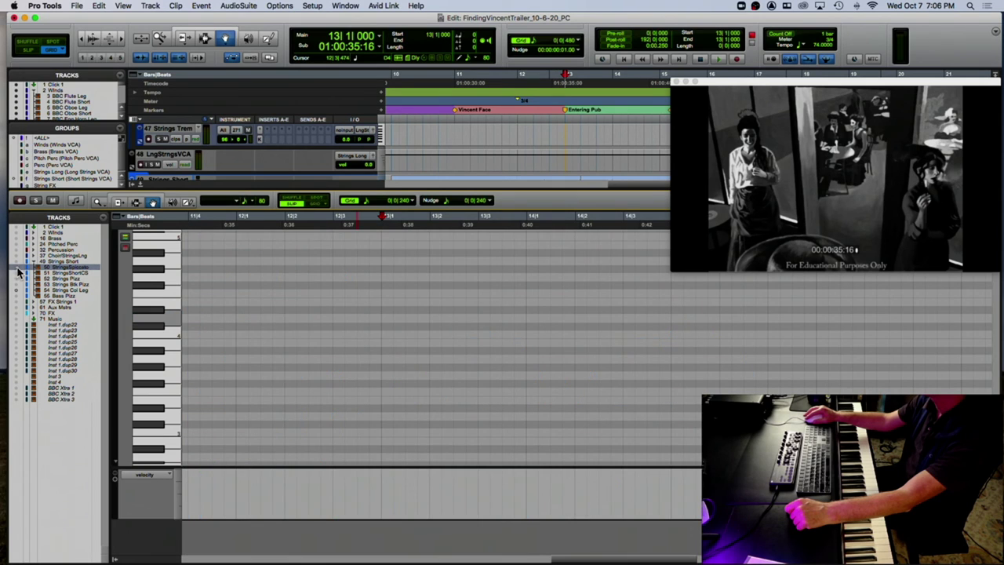
click(18, 290)
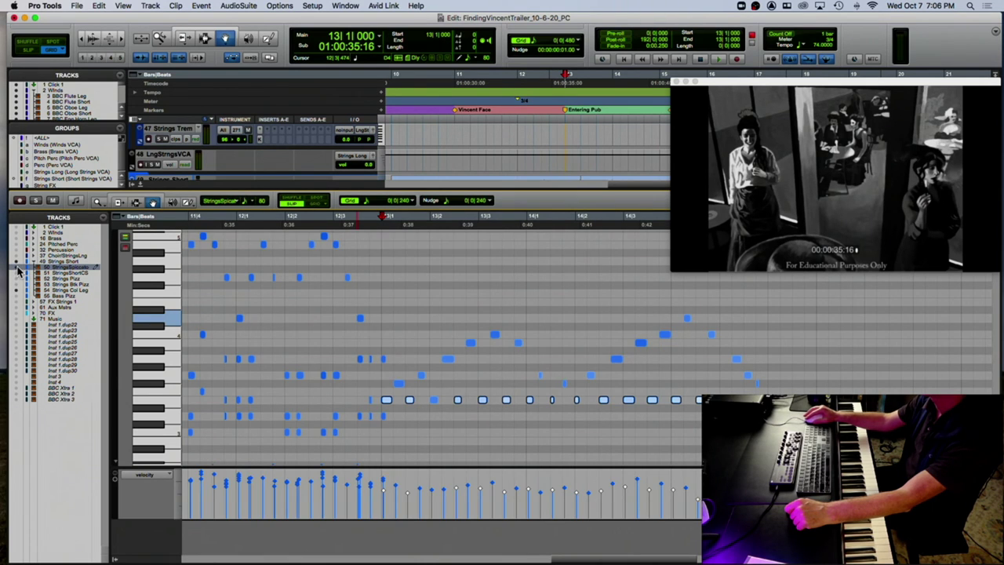
click(19, 269)
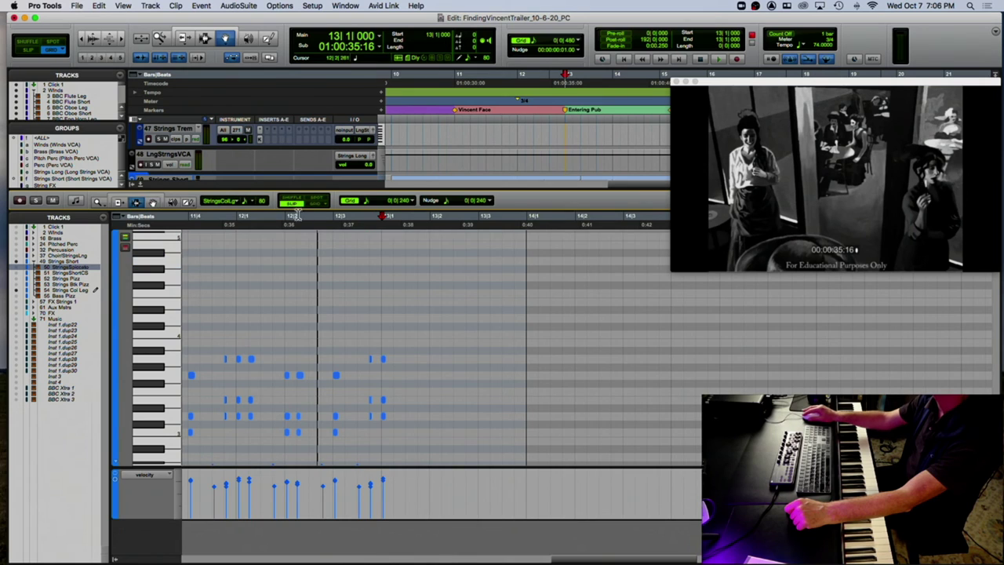
click(381, 257)
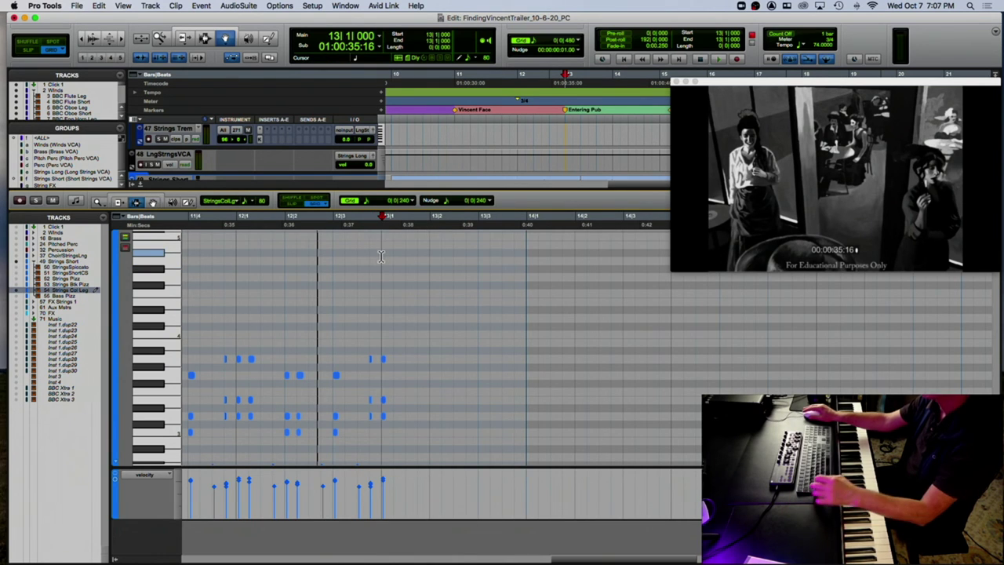
key(super+v)
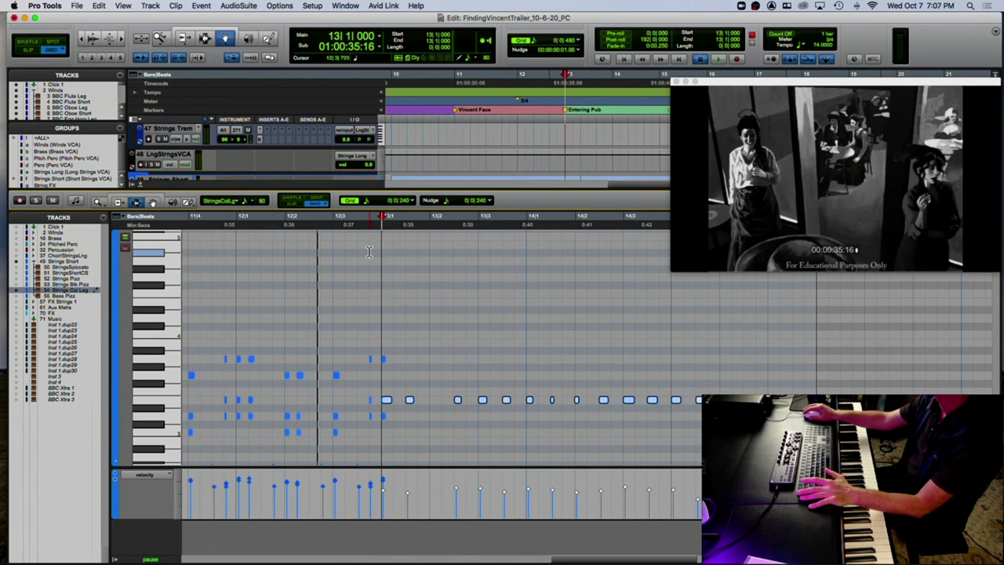
Audition the pasted Strings Col Leg notes from bar 13 in the mix and in solo.
key(space)
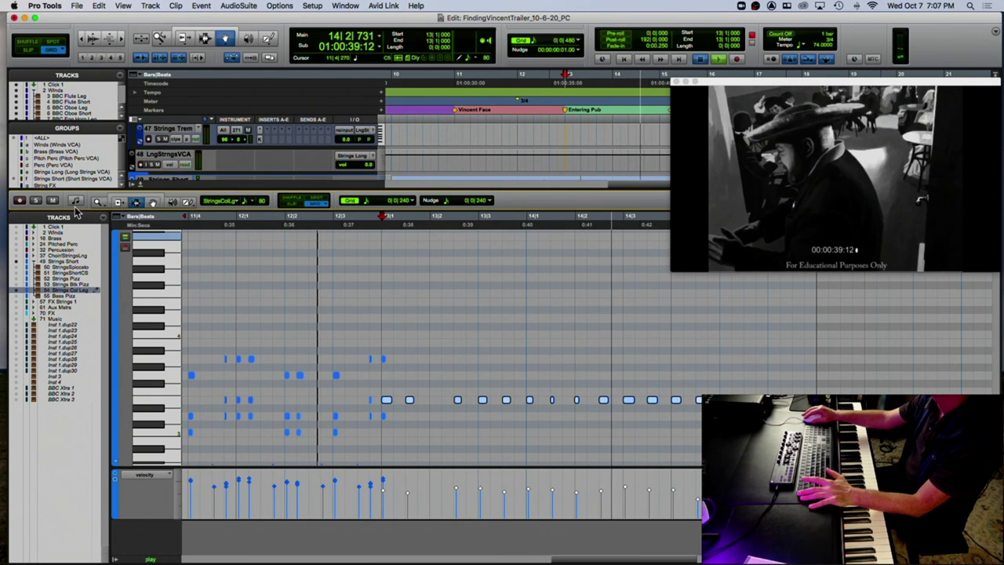
key(space)
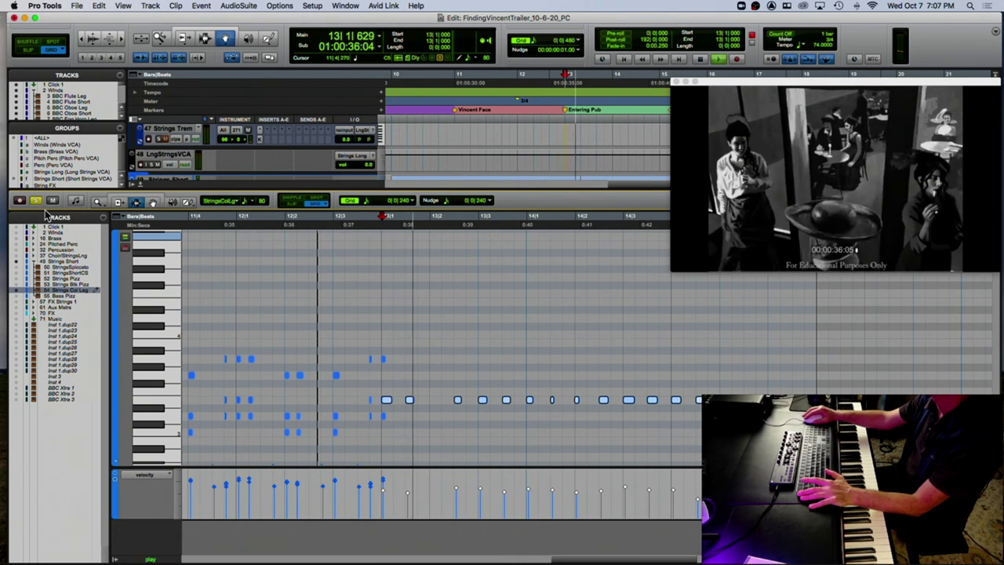
key(space)
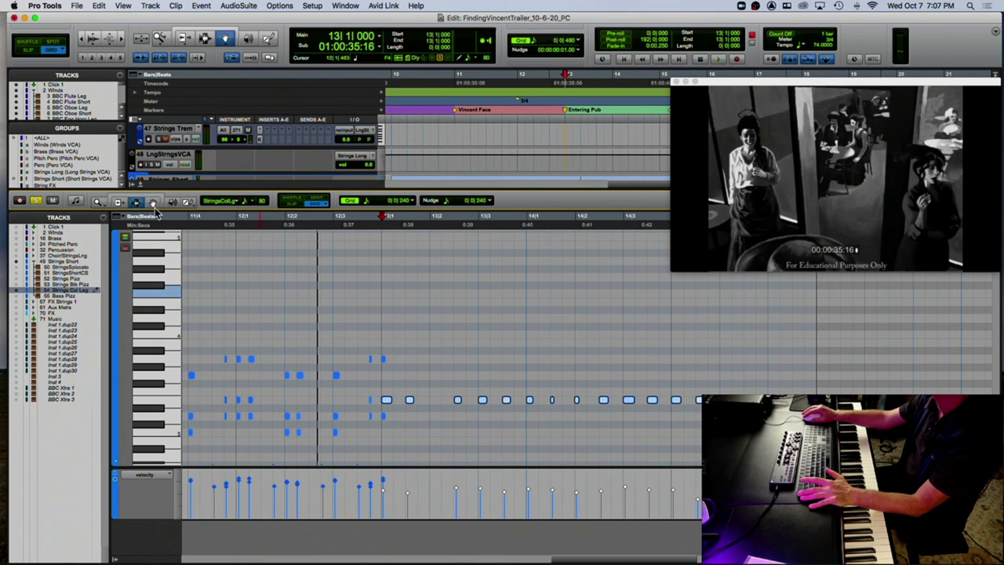
Delete the leftover chord notes at bar 13 on Strings Col Leg and audition from 12|3|000, taking the track out of solo.
click(383, 359)
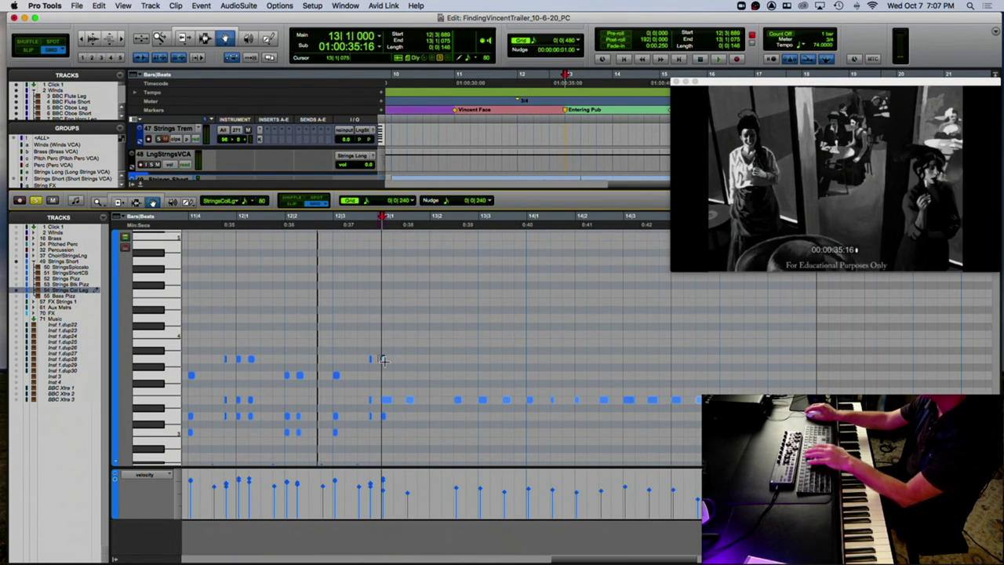
key(Delete)
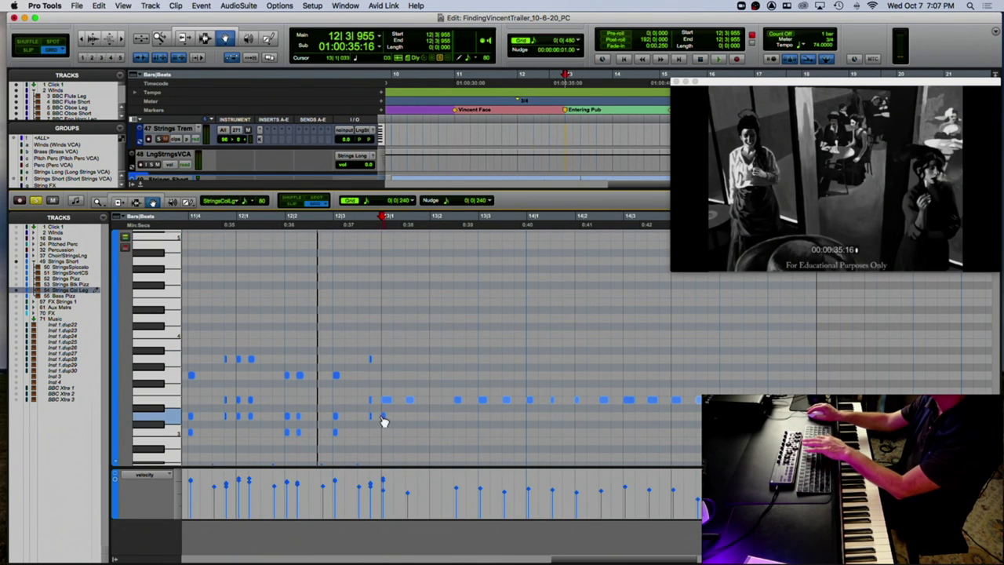
click(331, 225)
key(space)
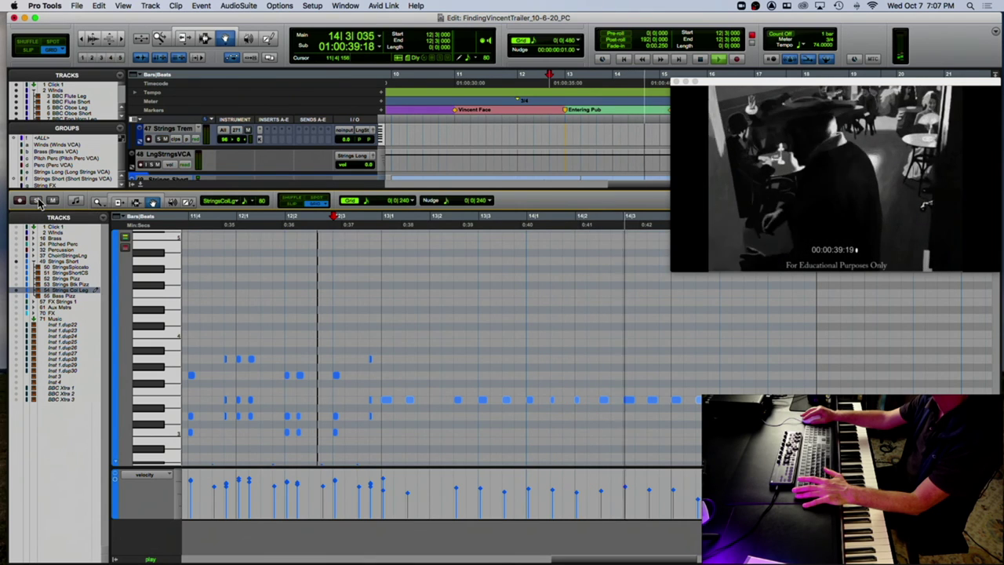
key(space)
Close the docked MIDI Editor, set the cursor at 13|2|000, and enlarge the Strings Short CS and Strings Pizz tracks.
key(ctrl+equal)
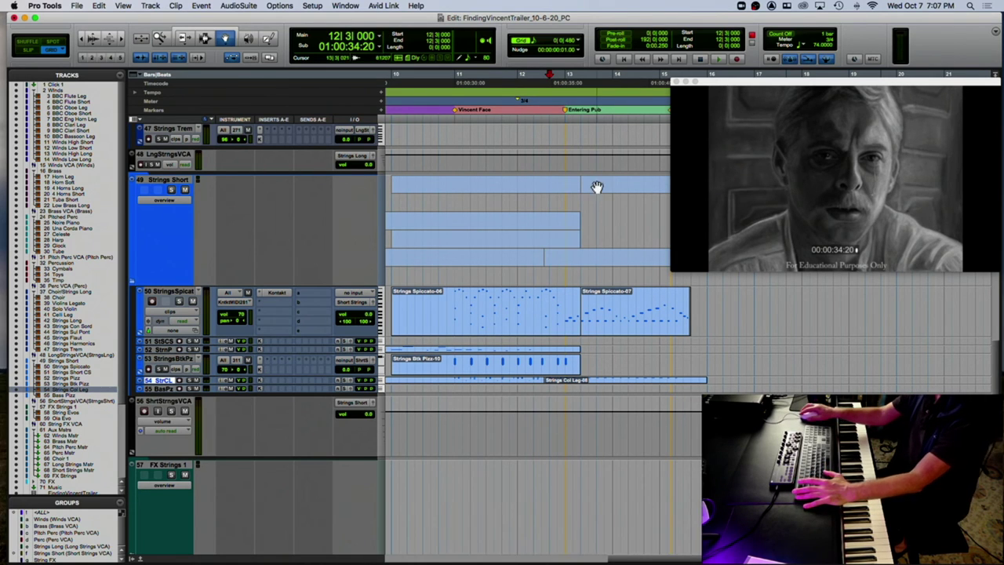
click(579, 102)
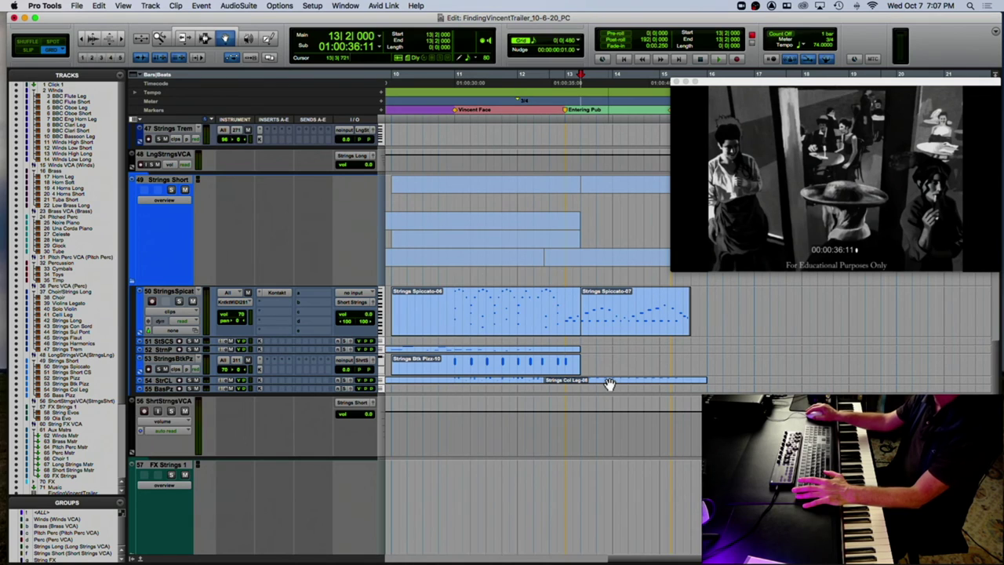
drag(170, 353, 167, 376)
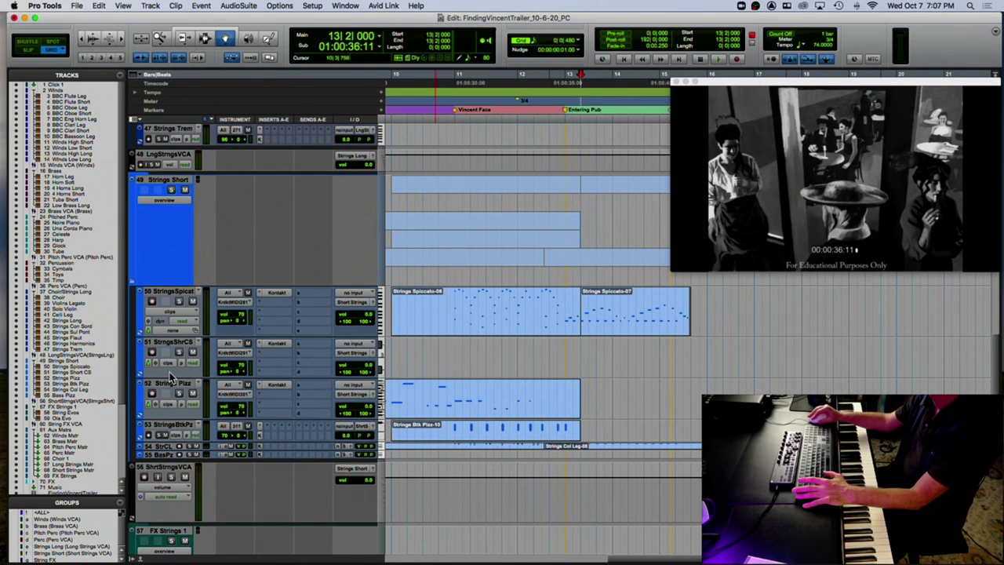
scroll(181, 373, down, 2)
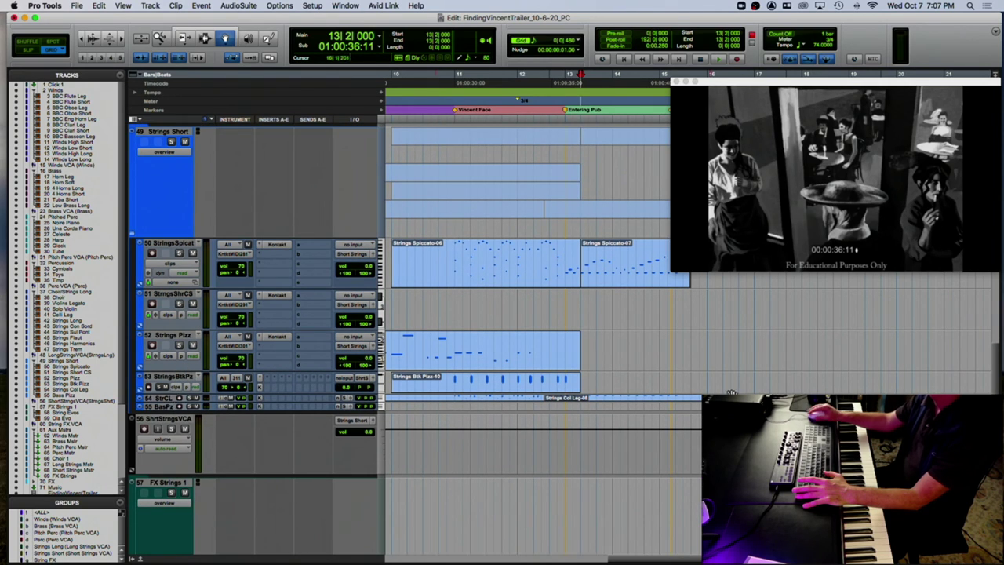
Copy the rising and falling melody notes from the Strings Spiccato clip at bar 13, leaving out the repeated low notes, and close the MIDI Editor.
double_click(623, 267)
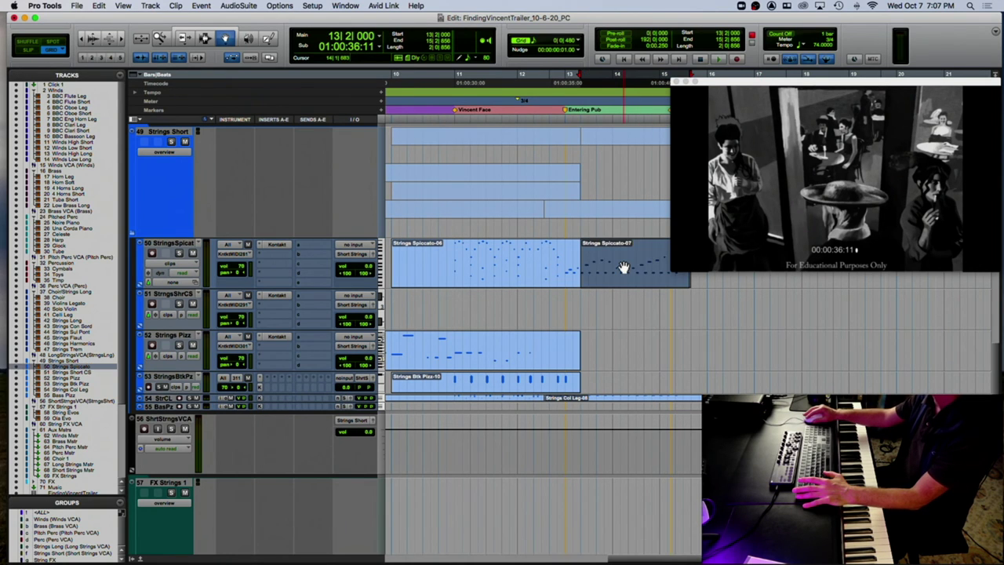
drag(384, 353, 477, 382)
drag(464, 310, 592, 391)
mouse_move(606, 311)
mouse_down()
mouse_move(771, 405)
mouse_move(774, 393)
mouse_up()
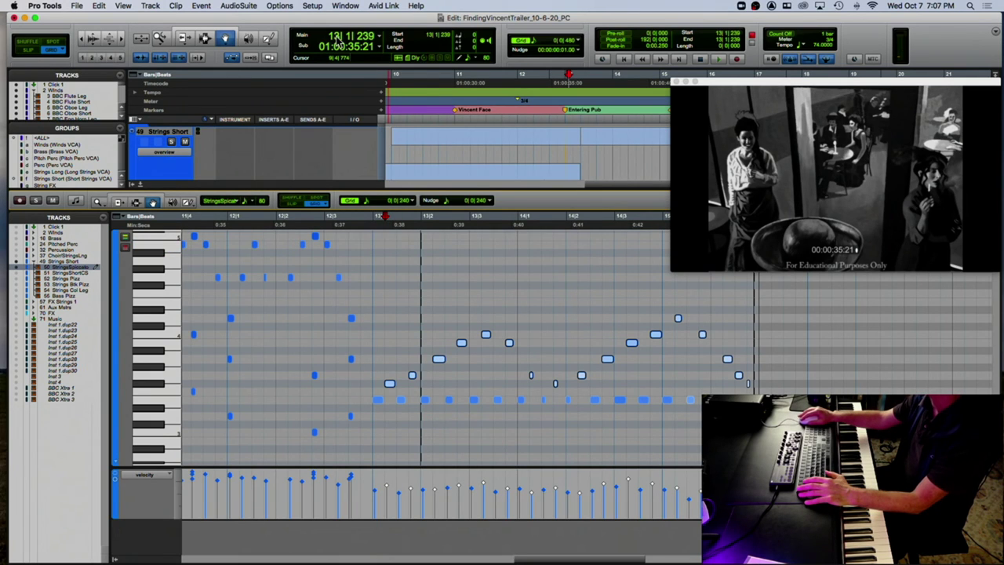
click(141, 184)
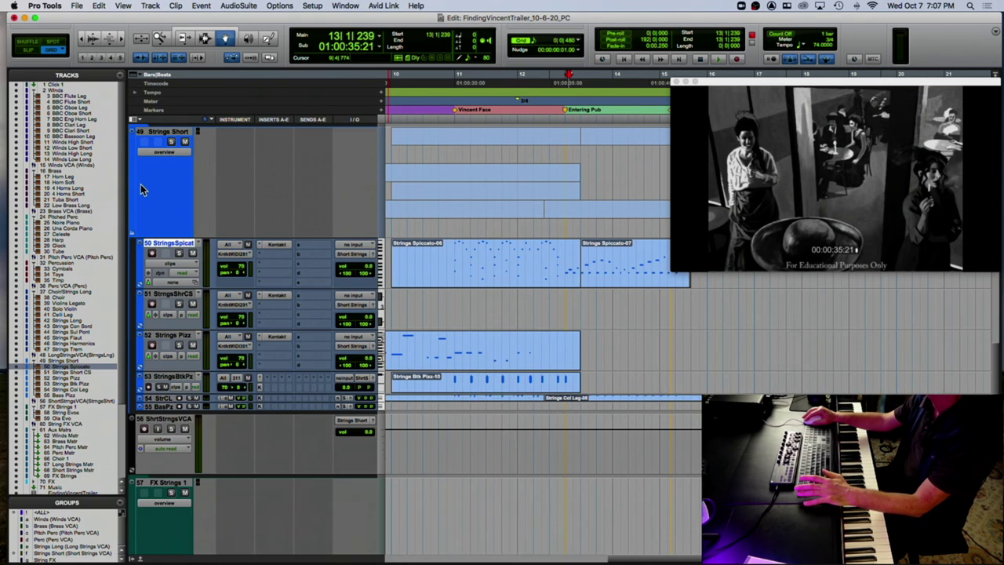
Set the grid to 0|0|240 and paste the copied melody onto the 4 Horns Short track at 13|1|240.
scroll(552, 194, up, 8)
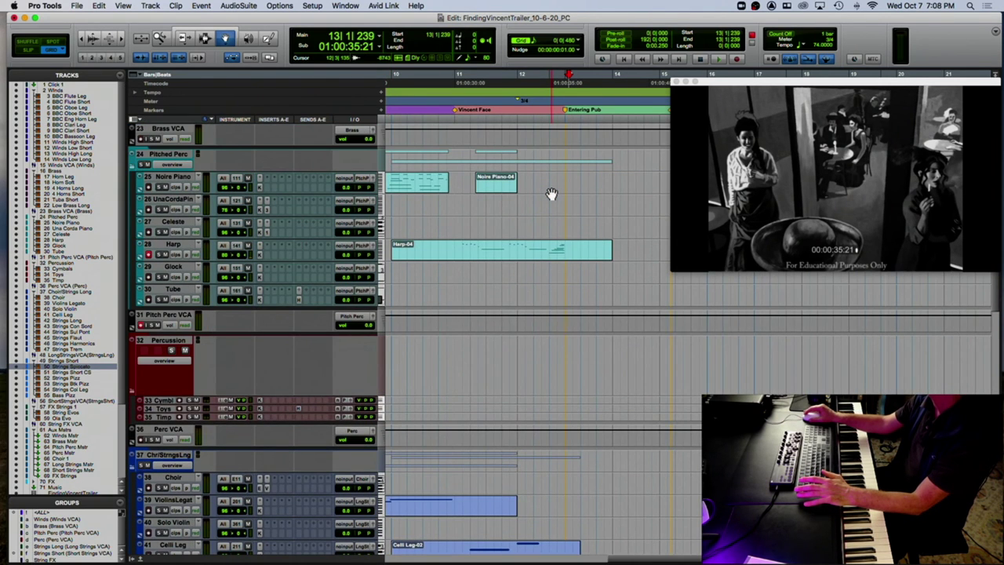
scroll(552, 194, up, 4)
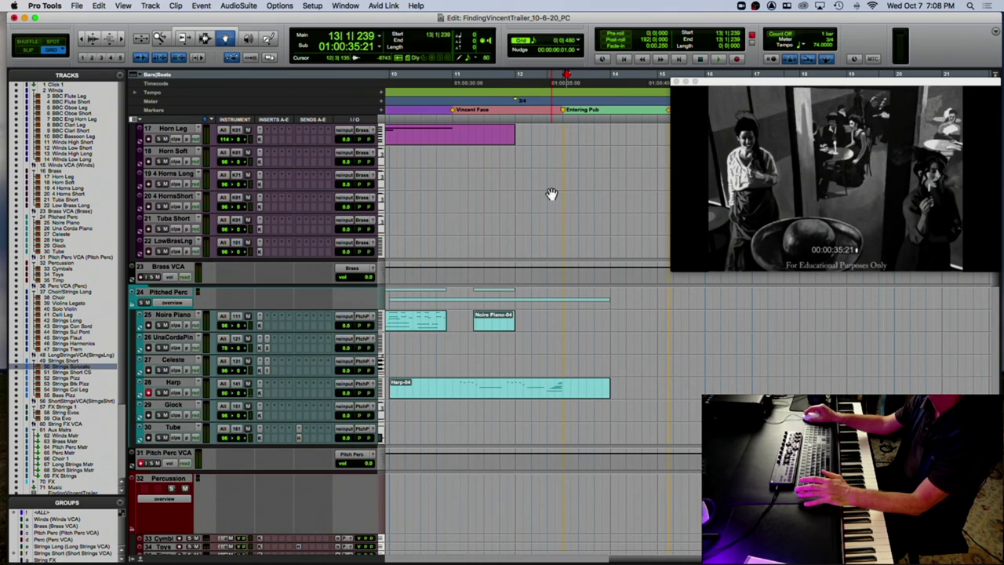
scroll(551, 194, up, 4)
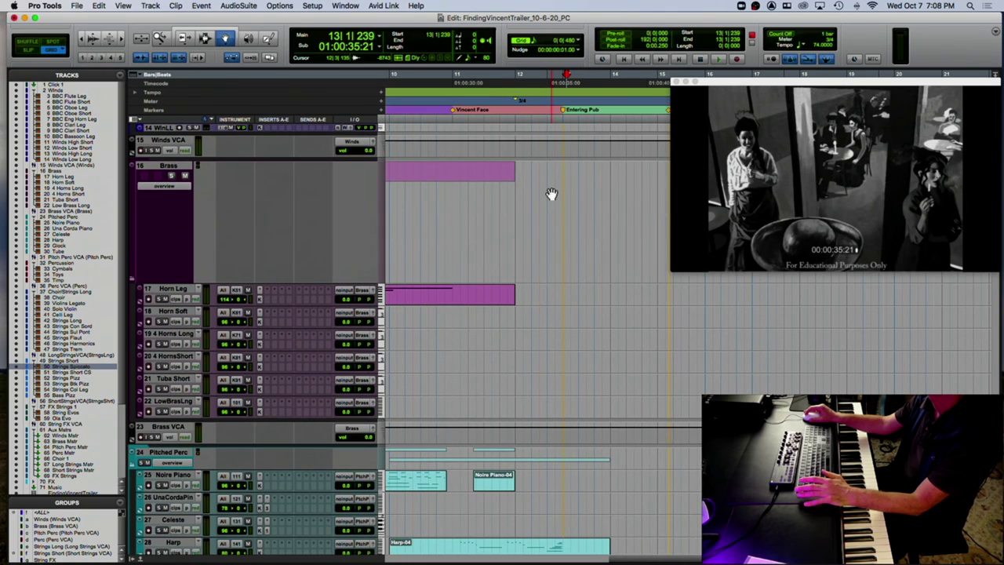
click(201, 40)
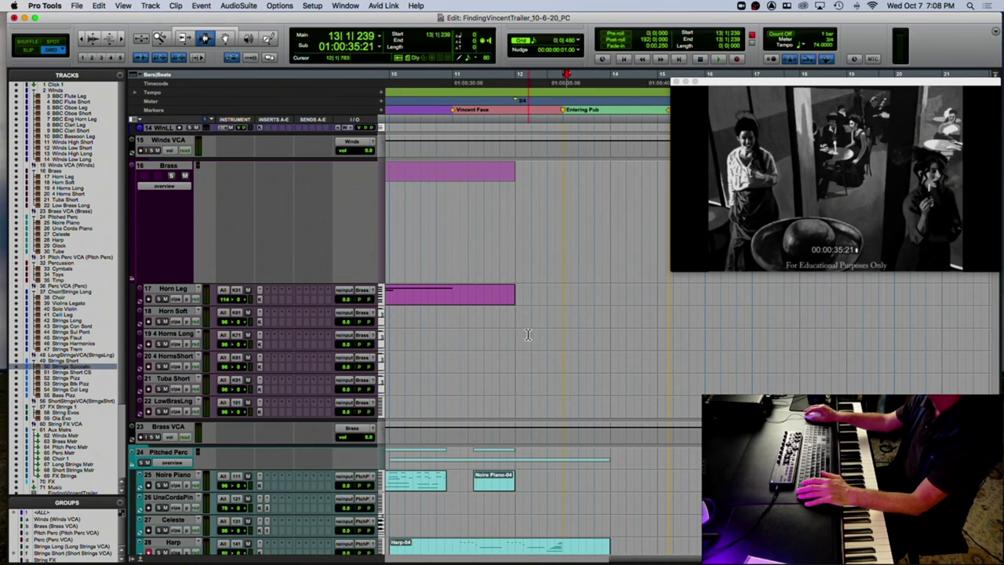
click(564, 361)
click(569, 362)
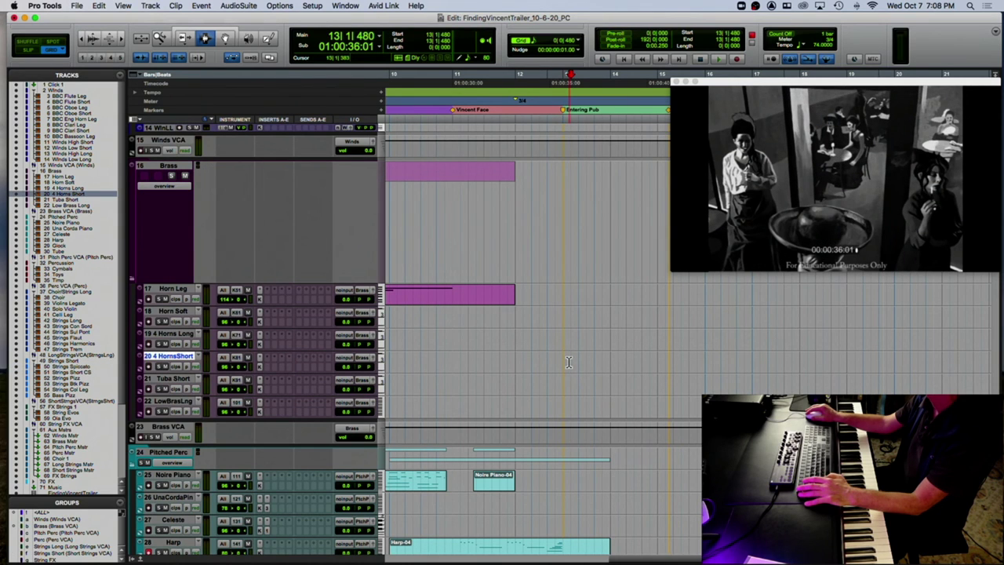
click(577, 43)
click(612, 51)
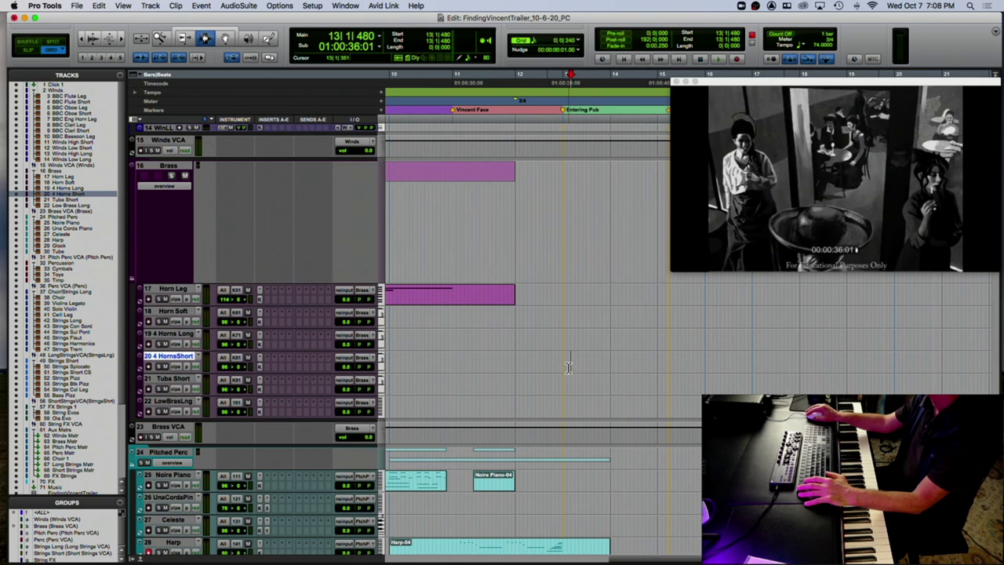
click(568, 368)
key(super+v)
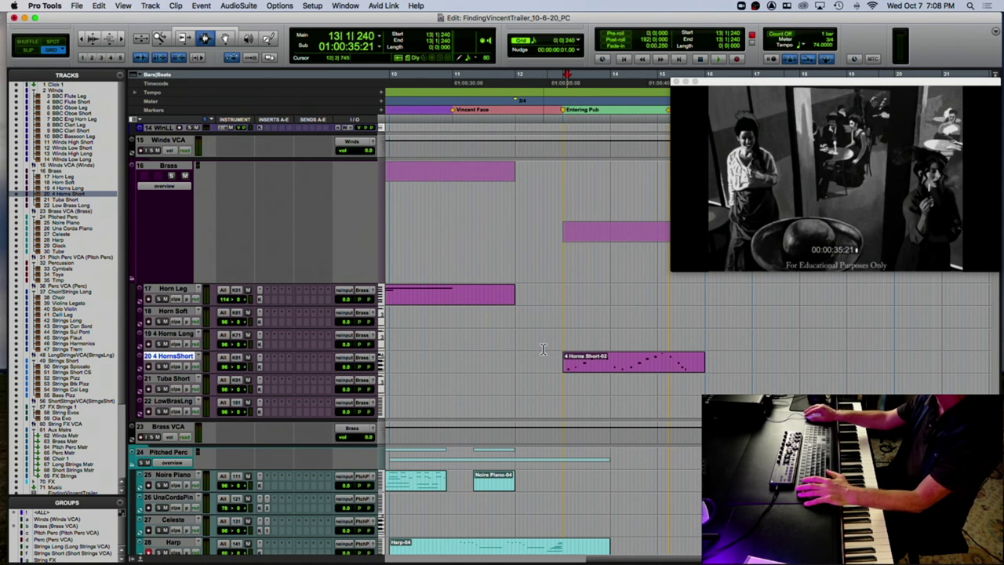
Audition the pasted horn phrase in the mix from 12|2|720.
key(p)
key(space)
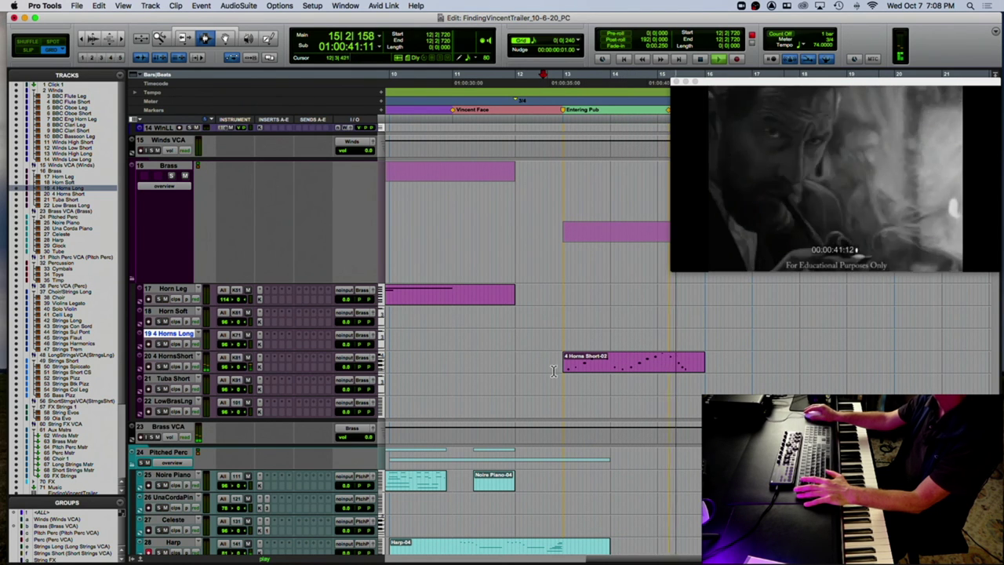
key(space)
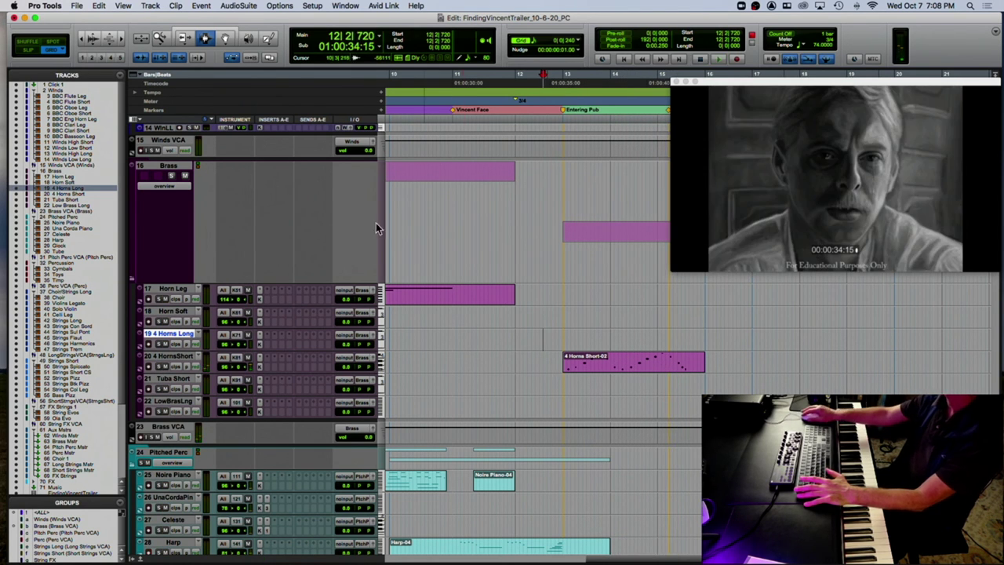
Delete the first three notes of the 4 Horns Short phrase and the four notes following the short one at 14|1.
double_click(596, 359)
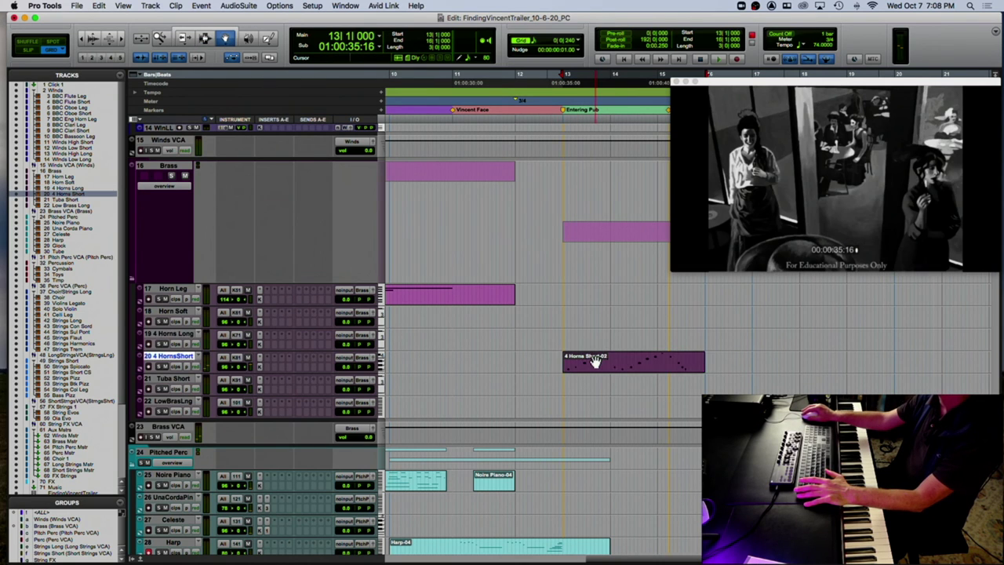
click(360, 223)
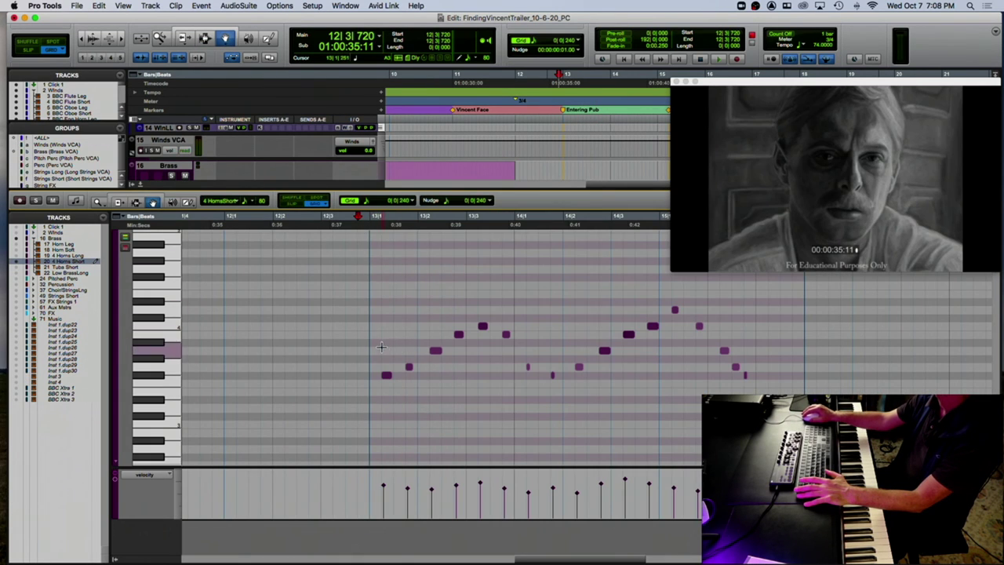
drag(375, 334, 440, 383)
key(Delete)
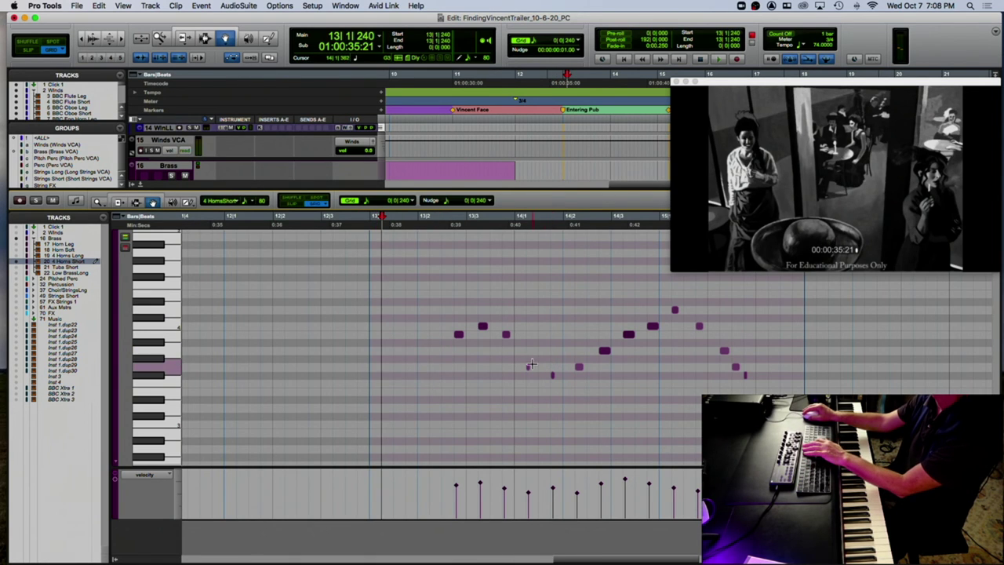
click(531, 365)
drag(553, 339, 639, 383)
key(Delete)
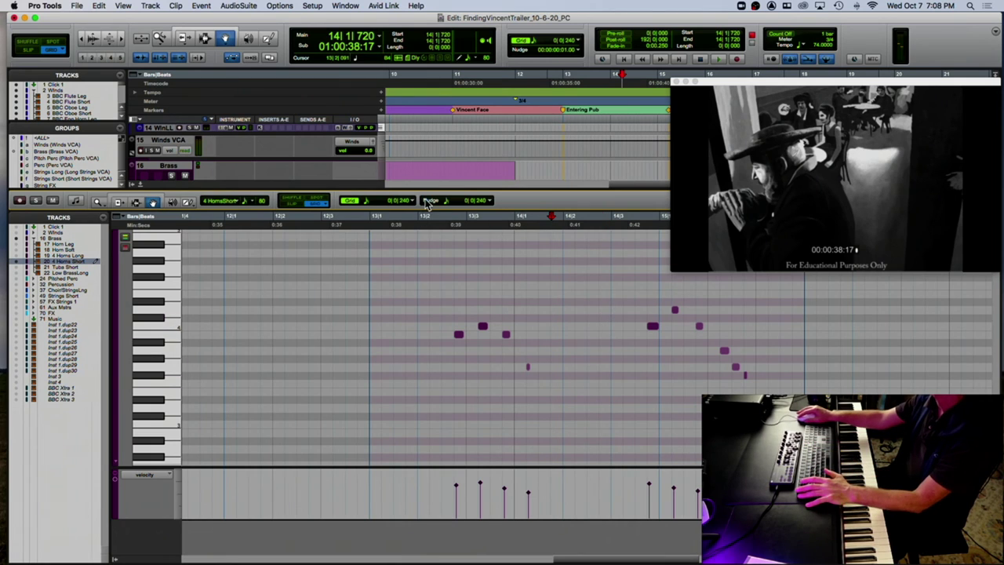
Even out the velocities of the remaining 4 Horns Short notes at a uniform level and audition them from 13|2|000.
drag(420, 217, 828, 221)
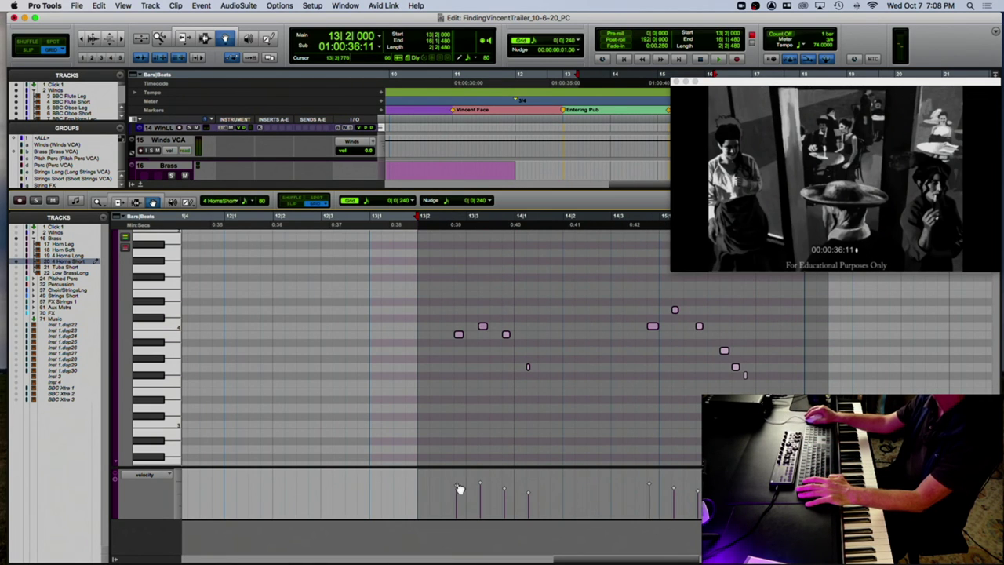
drag(459, 491, 459, 458)
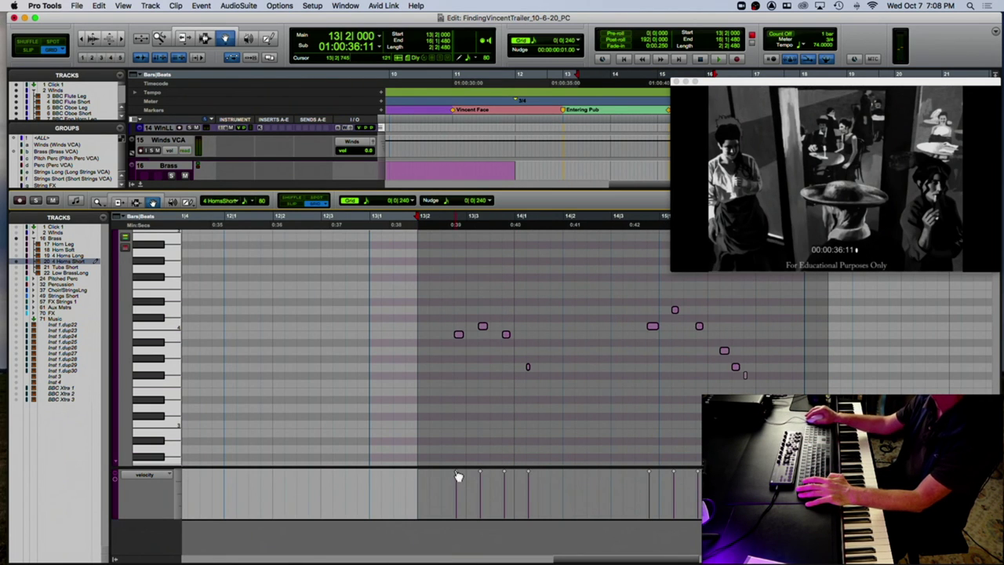
click(421, 223)
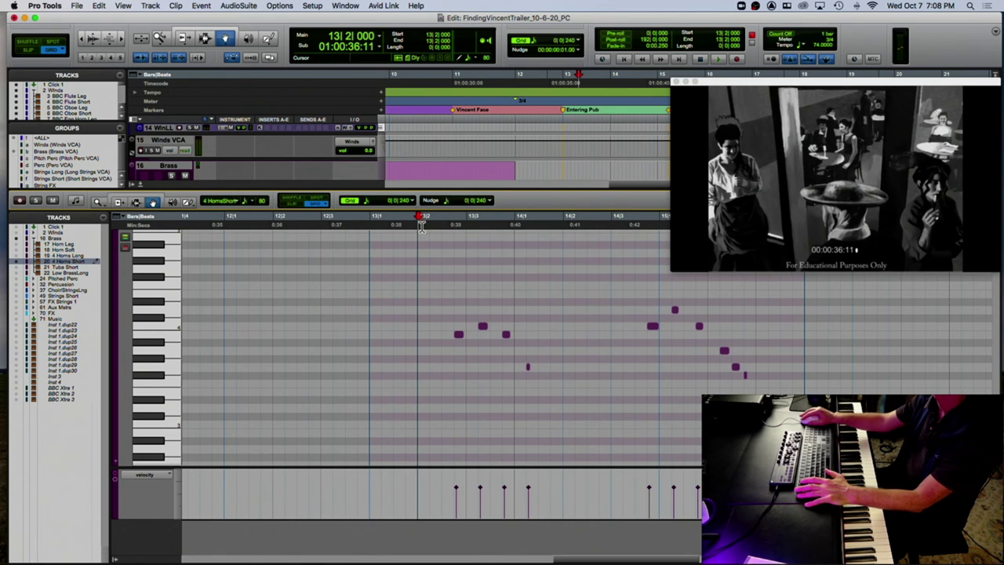
key(space)
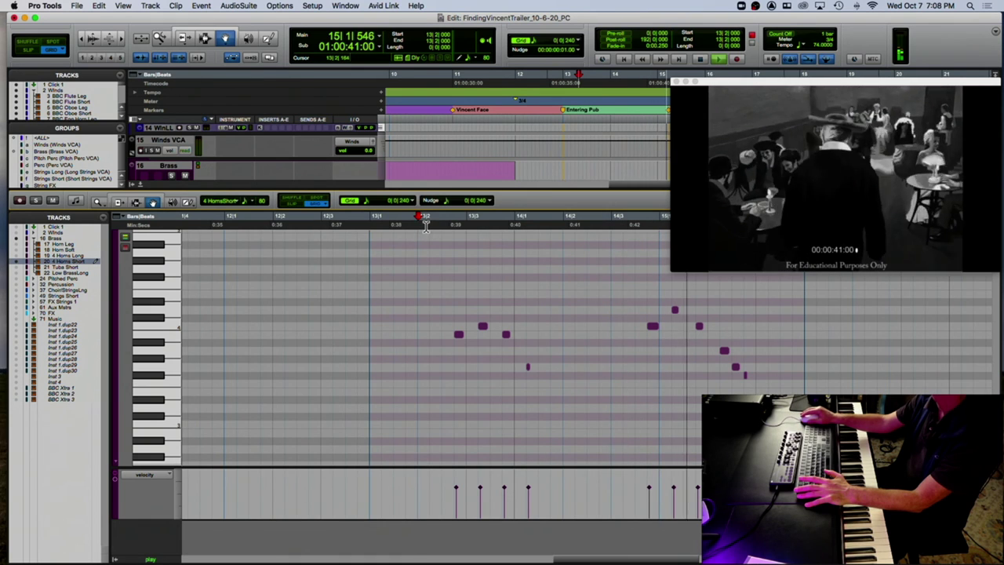
key(space)
Delete the last two notes of the 4 Horns Short phrase, audition from 13|2|000, and close the MIDI Editor.
click(716, 338)
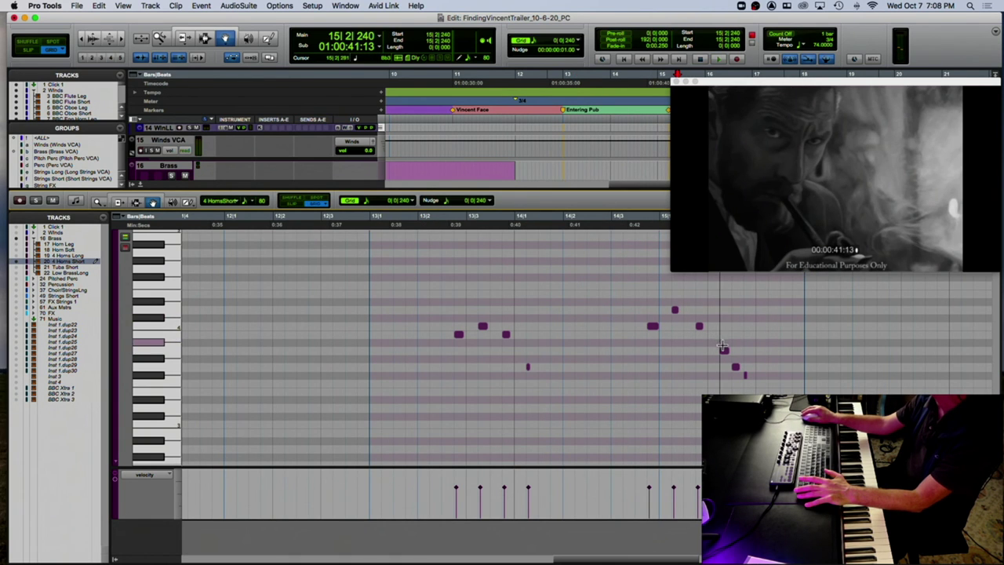
drag(732, 360, 753, 376)
key(Delete)
click(419, 226)
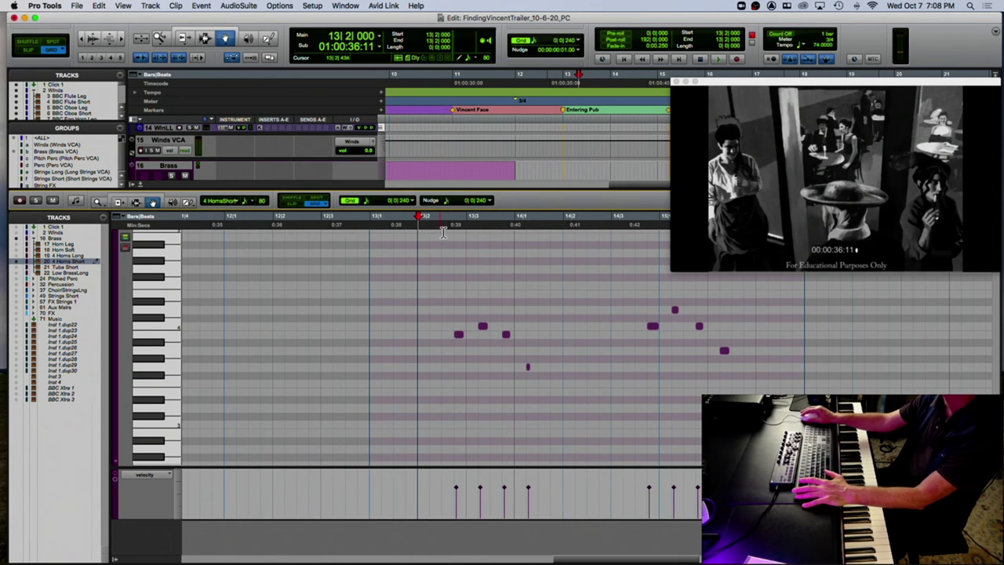
key(space)
click(144, 190)
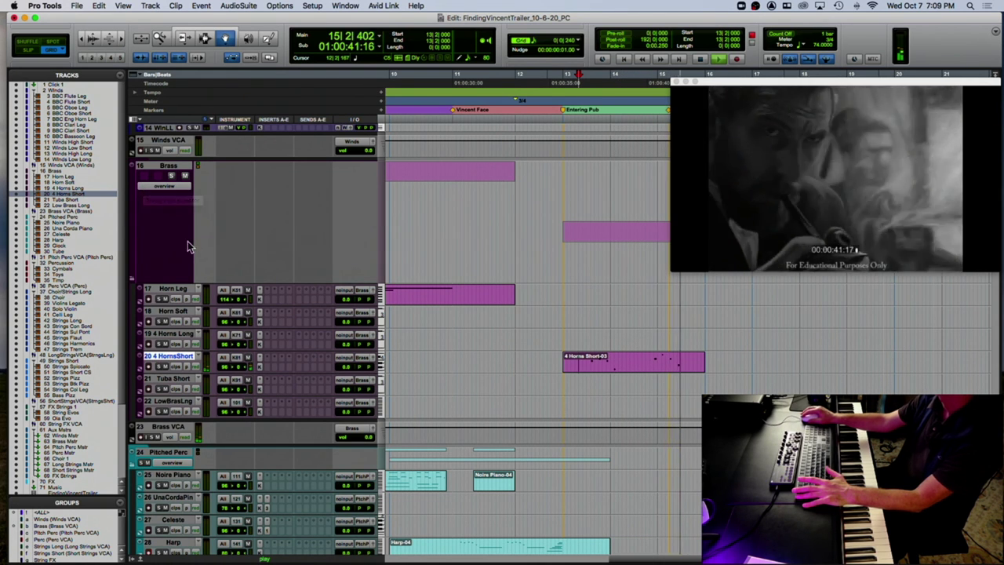
key(space)
Try recording a timpani part on the Timp track from 12|1|480, and delete the take.
scroll(179, 239, down, 3)
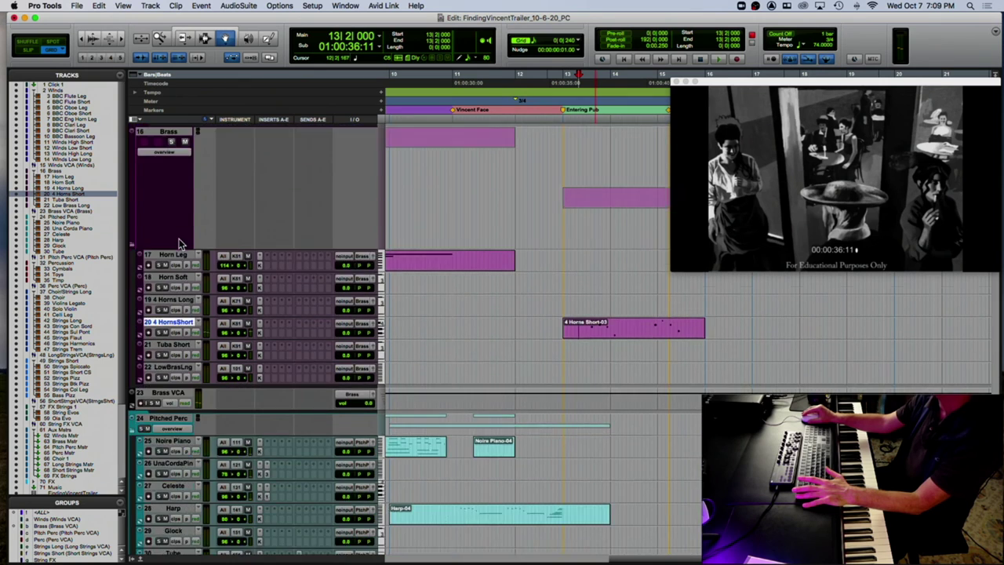
scroll(179, 238, down, 6)
scroll(179, 245, down, 4)
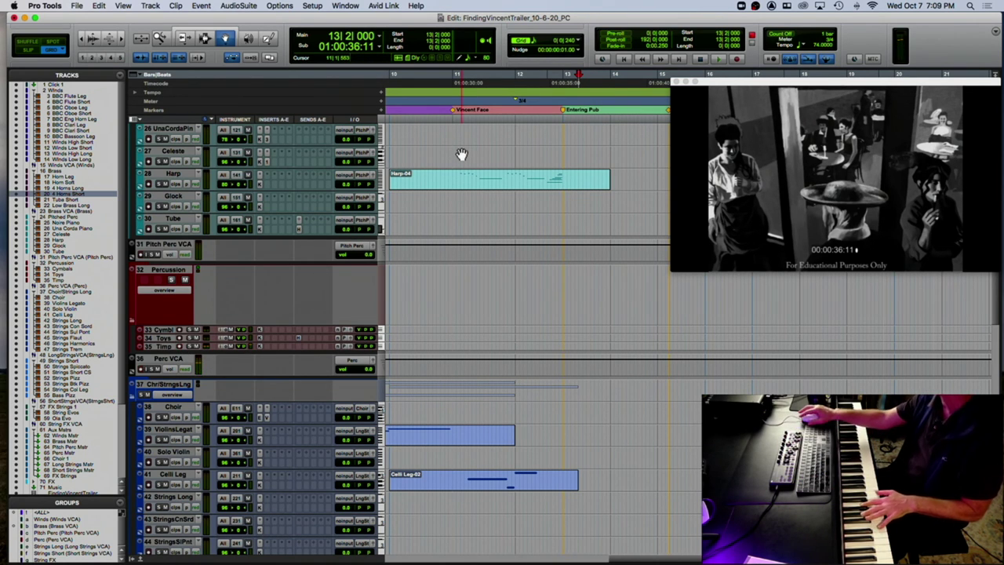
click(524, 99)
key(super+space)
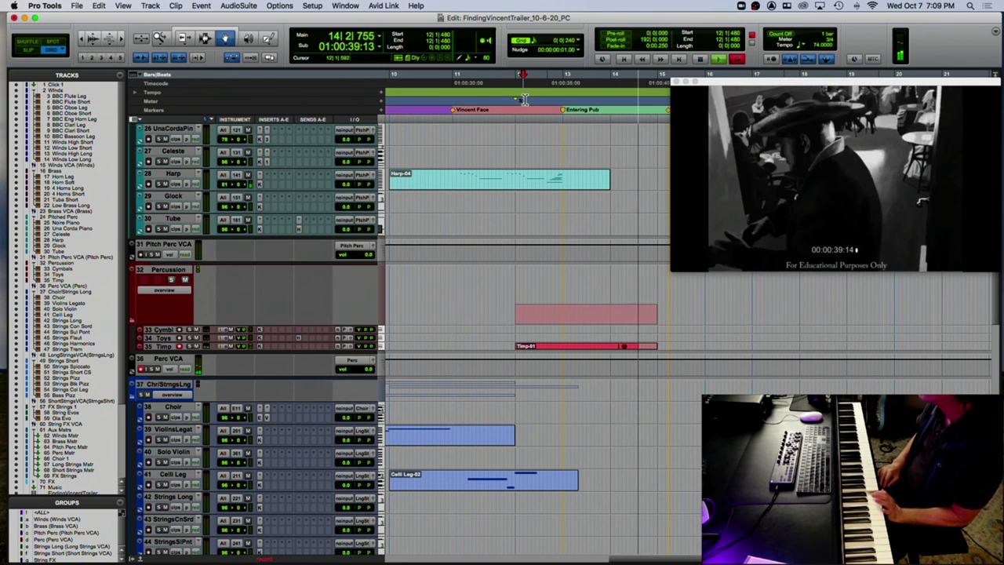
key(space)
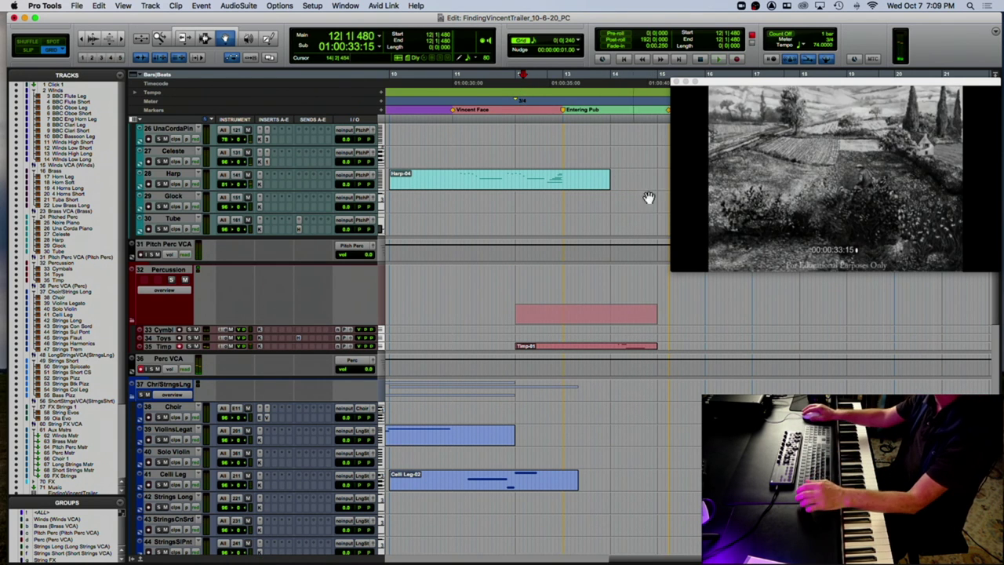
click(622, 348)
key(Delete)
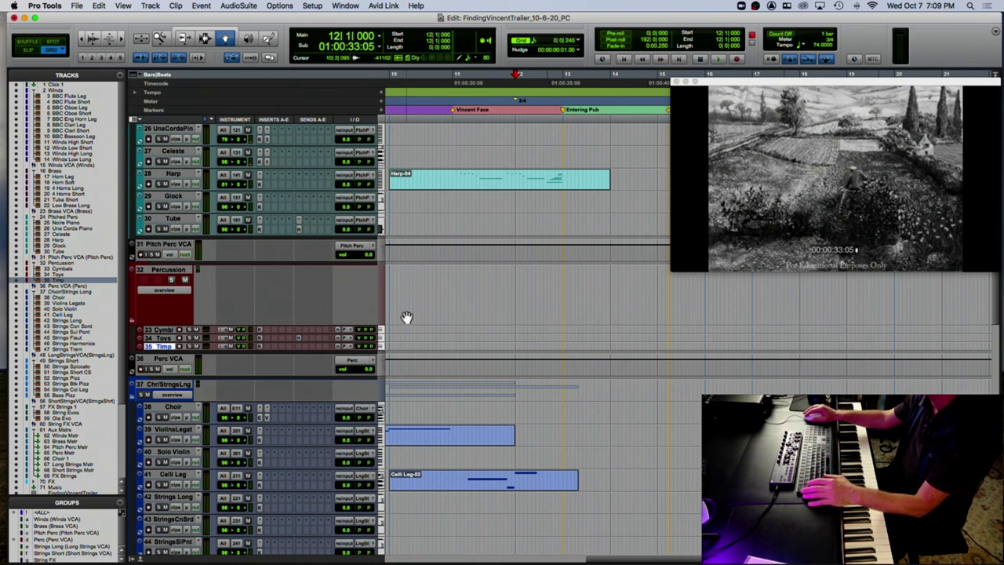
Enlarge the BBC Oboe Leg and BBC Flute Leg tracks in the Winds folder and arm them for recording.
scroll(338, 225, up, 2)
scroll(337, 226, up, 10)
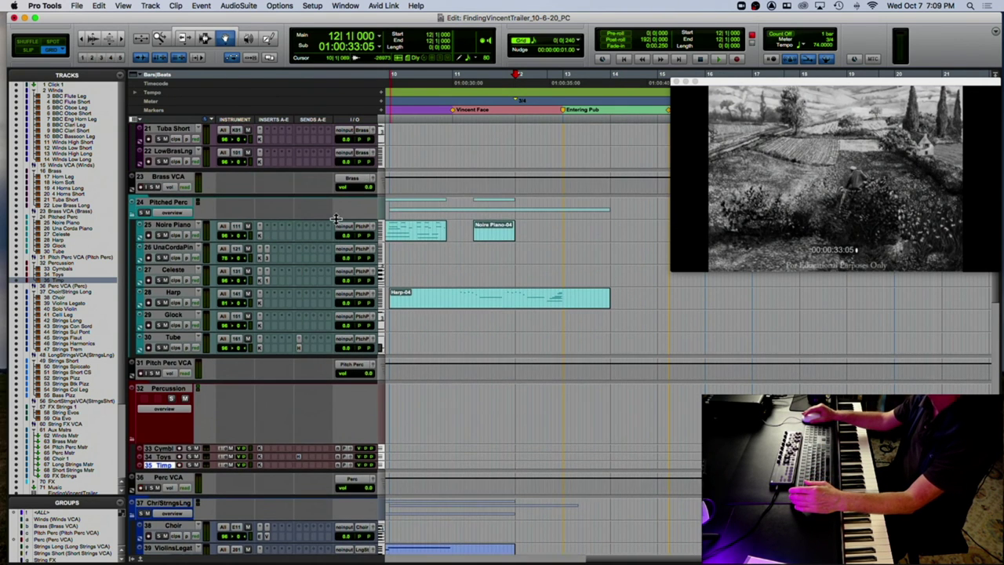
scroll(336, 225, up, 8)
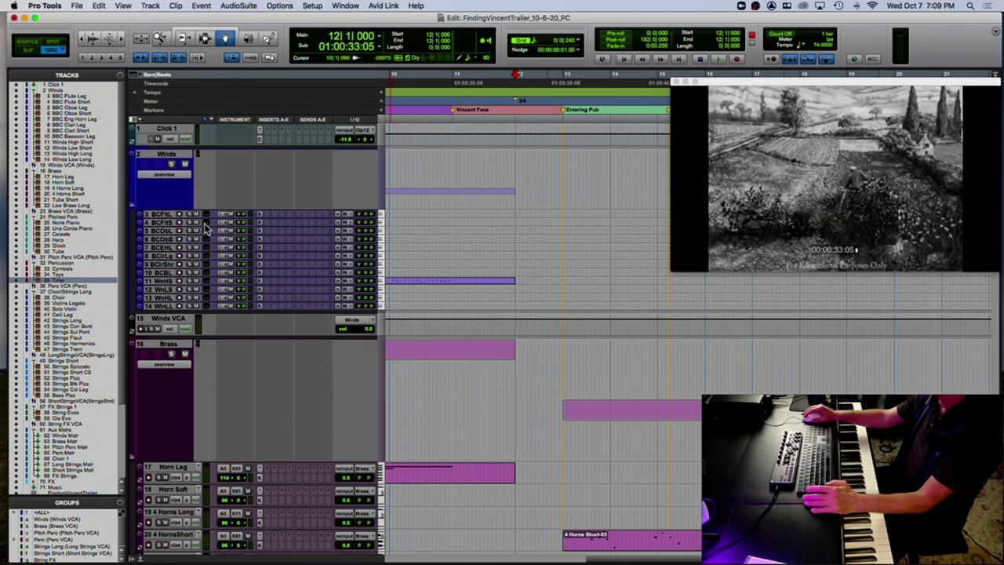
drag(162, 234, 166, 265)
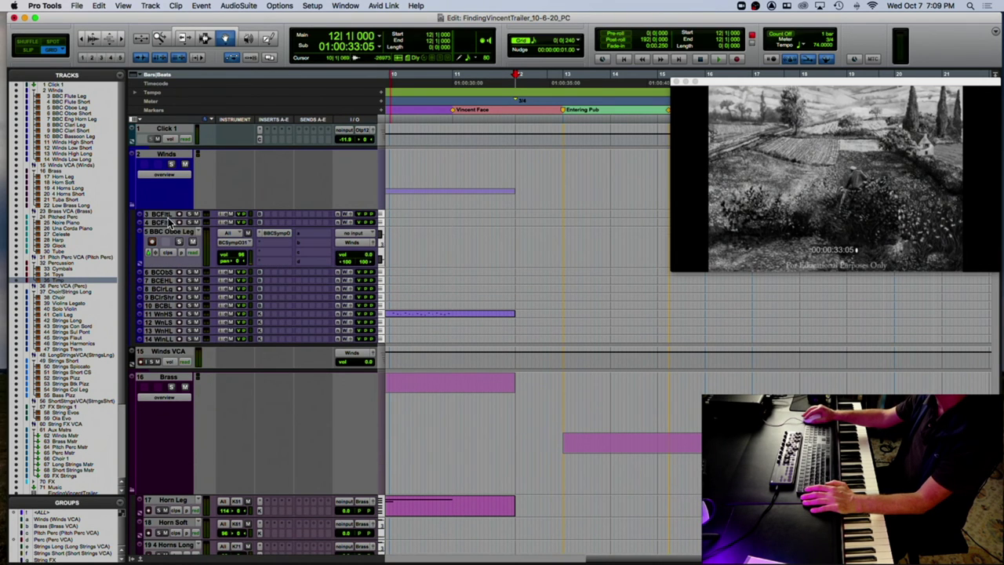
drag(167, 223, 174, 264)
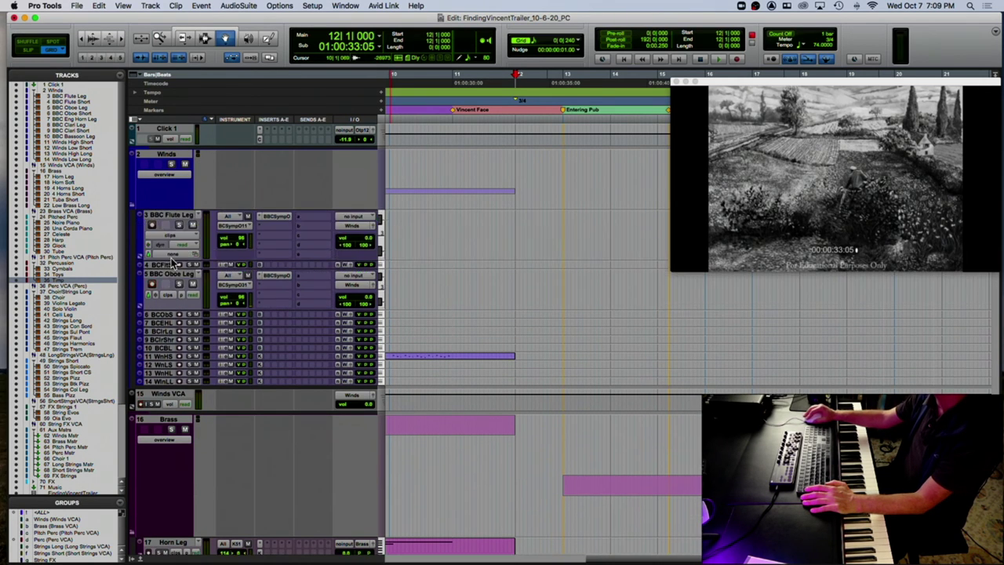
click(161, 225)
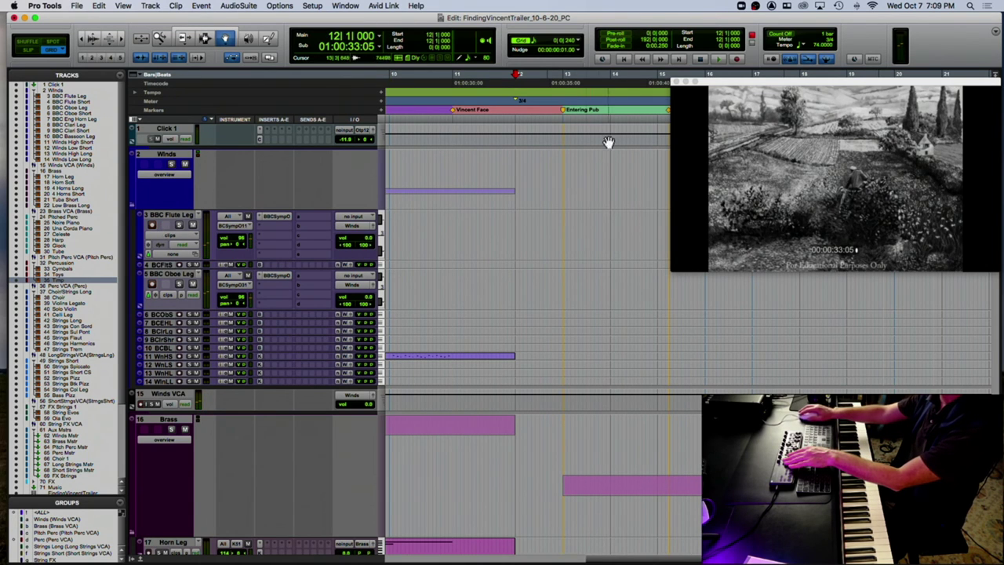
Record a legato line on BBC Flute Leg and BBC Oboe Leg together from 11|4|000, and play it back.
click(499, 100)
key(super+space)
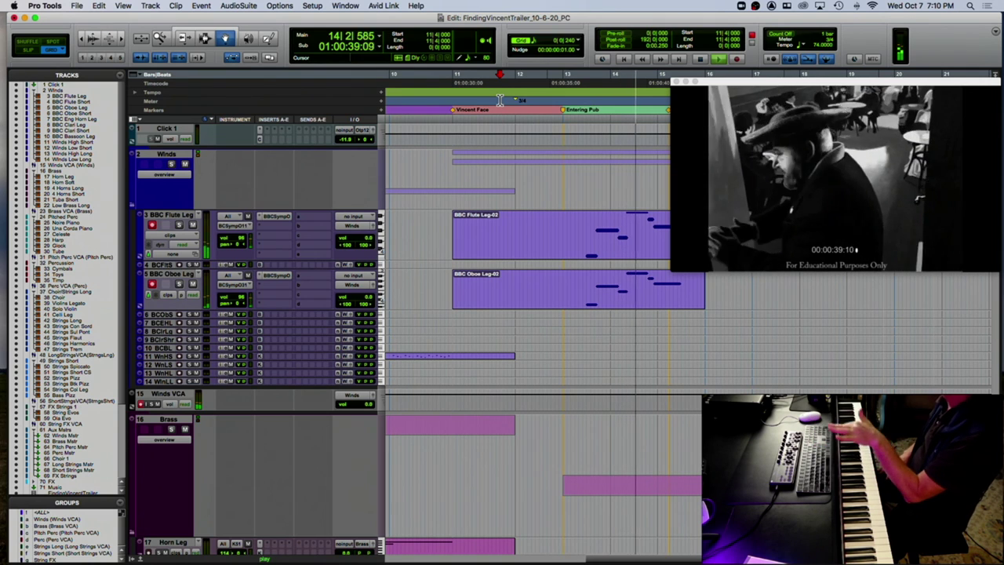
key(space)
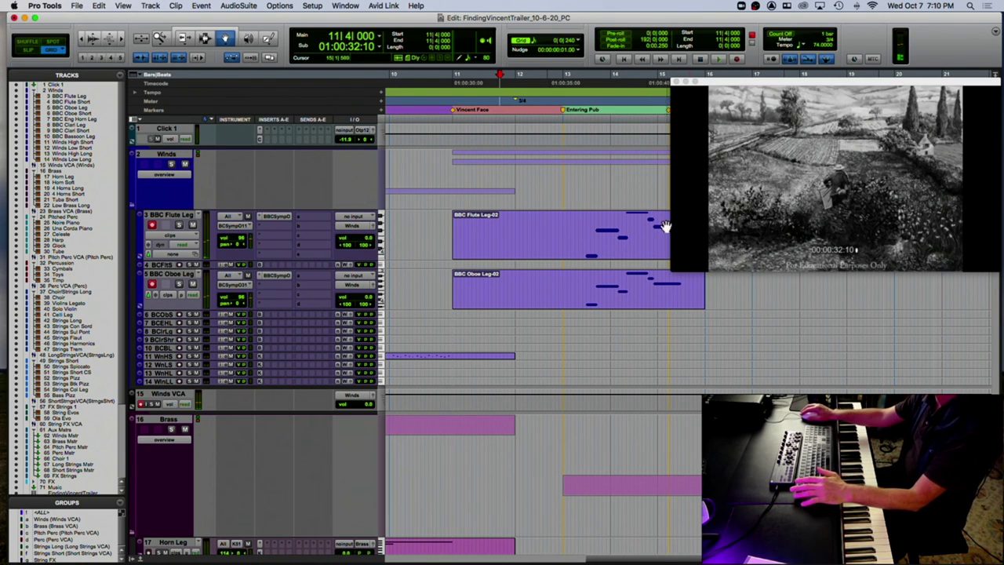
Open the BBC Flute Leg and BBC Oboe Leg clips together in the MIDI Editor and extend their first note back to 13|2|000.
click(636, 232)
shift+click(622, 290)
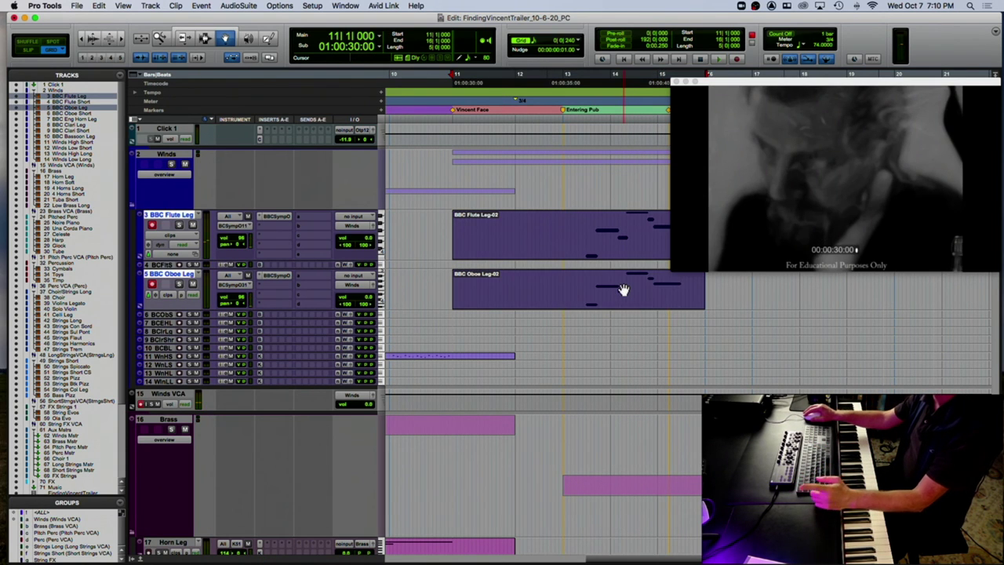
double_click(623, 290)
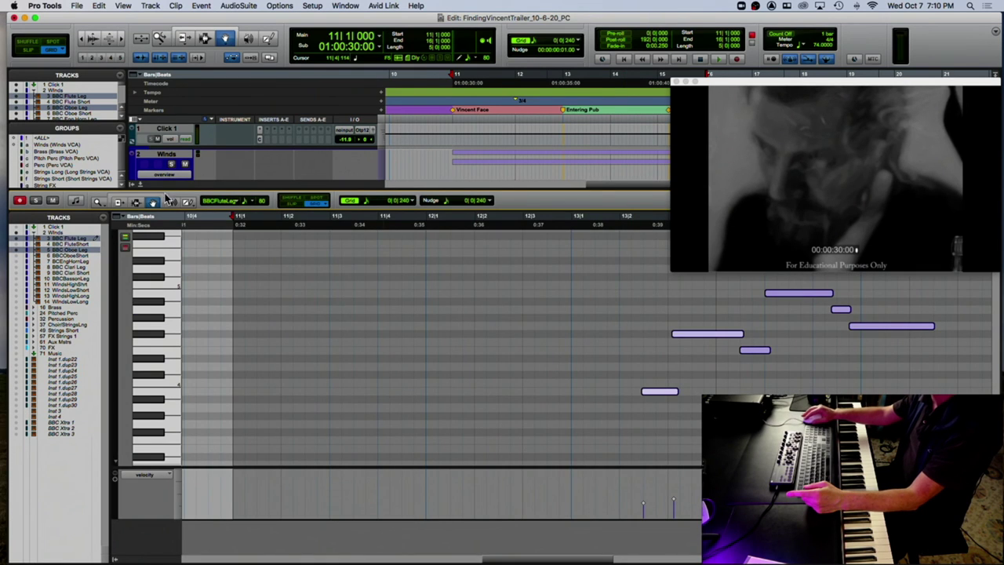
click(623, 228)
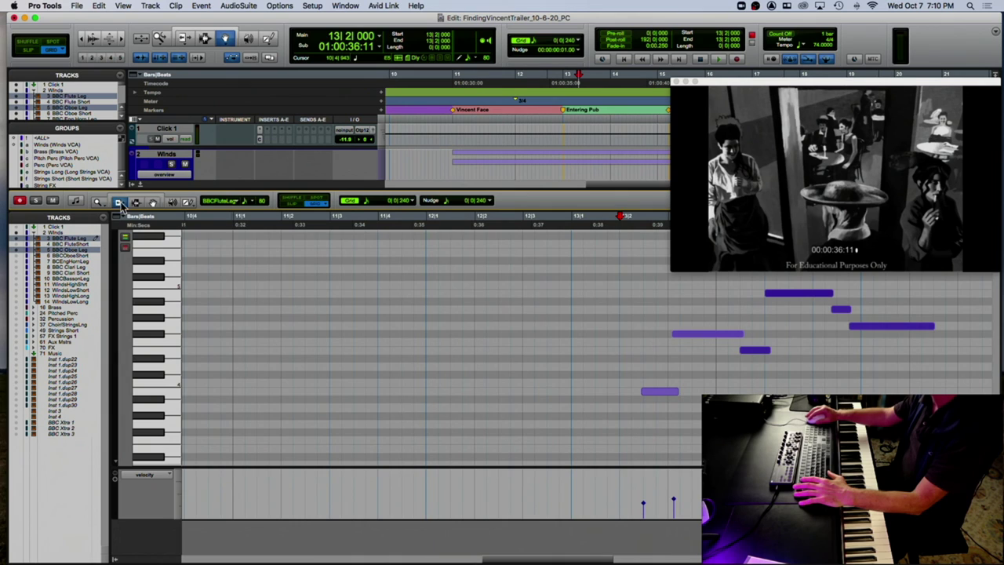
drag(629, 367, 656, 401)
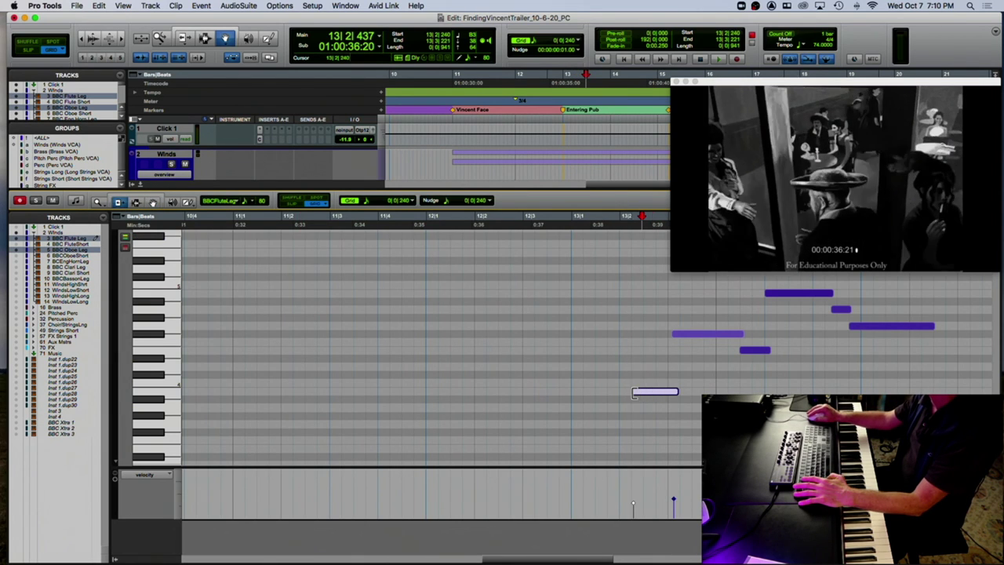
drag(652, 392, 620, 393)
Delete the last two notes of the flute and oboe line.
scroll(737, 330, right, 5)
scroll(747, 310, right, 5)
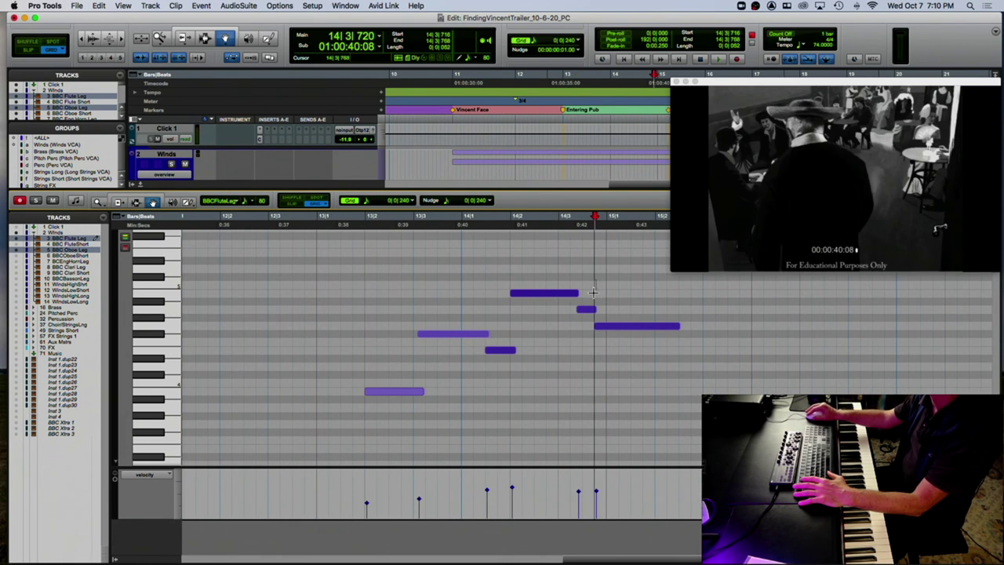
click(605, 326)
key(Delete)
click(587, 310)
key(Delete)
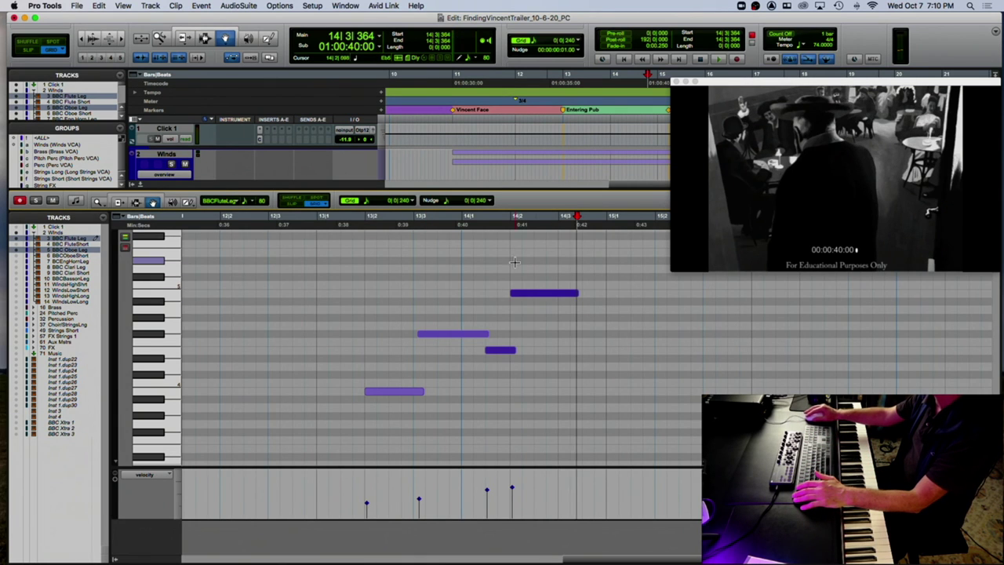
Lengthen the last remaining note of the flute and oboe line to end at 15|1|000, and audition from 13|2|000.
click(525, 293)
drag(576, 294, 604, 296)
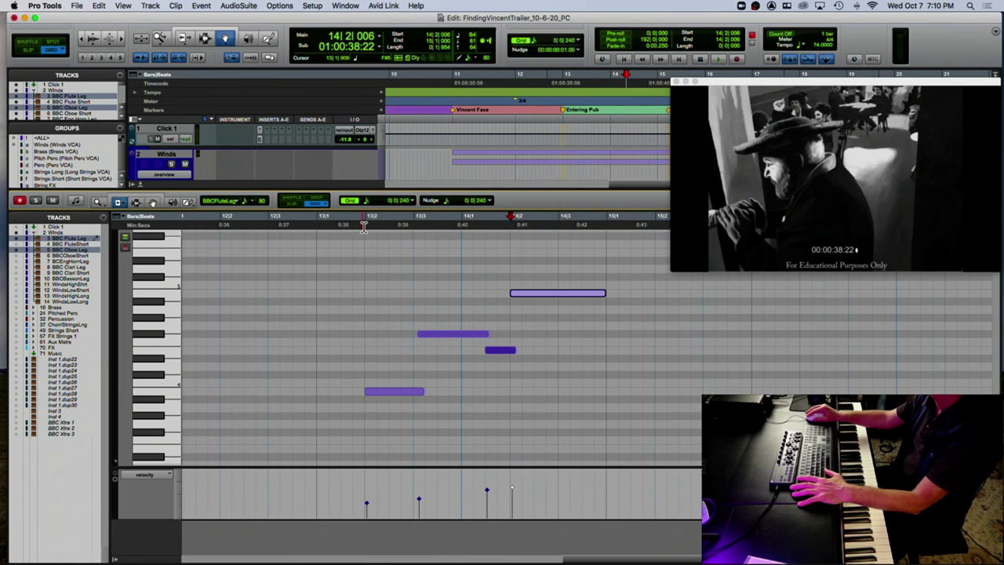
click(364, 228)
key(space)
key(space)
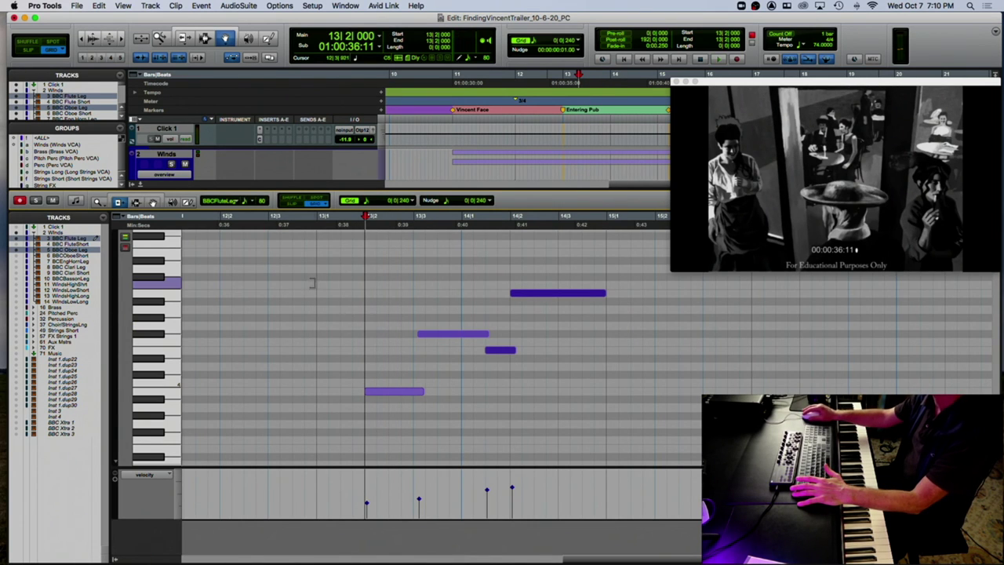
key(space)
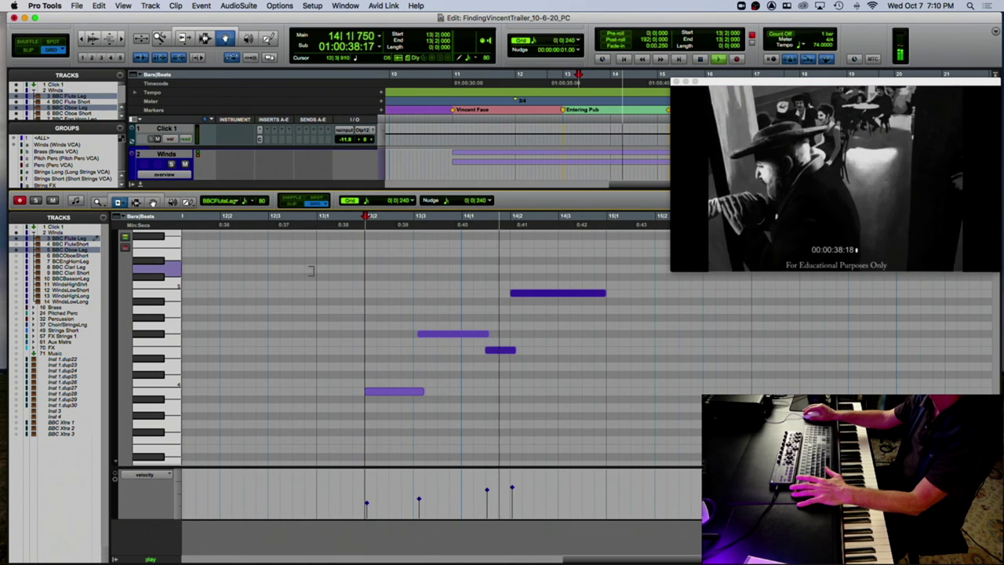
key(space)
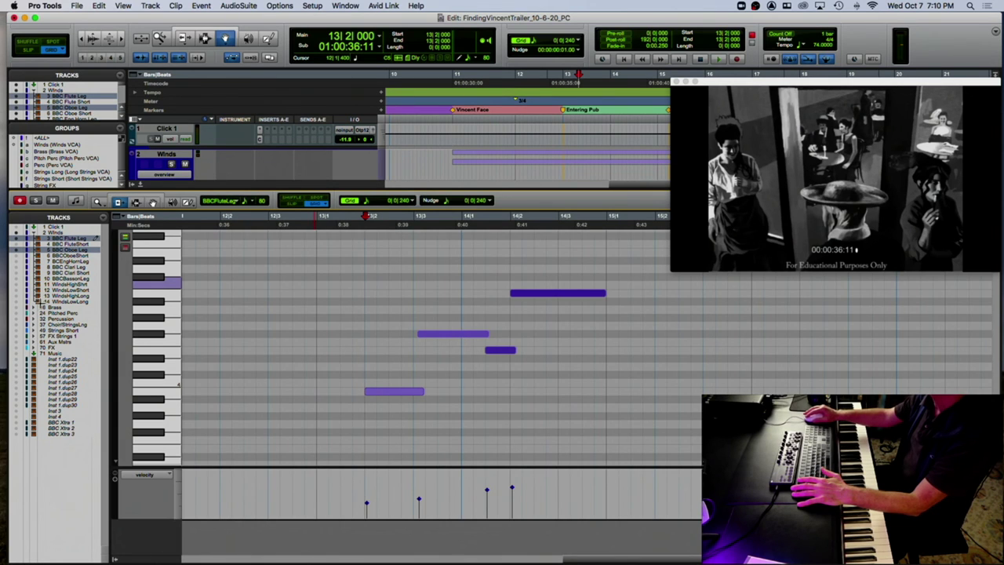
Show the 4 Horns Short notes alongside the wind line in the MIDI Editor for comparison, and hide them again.
click(34, 310)
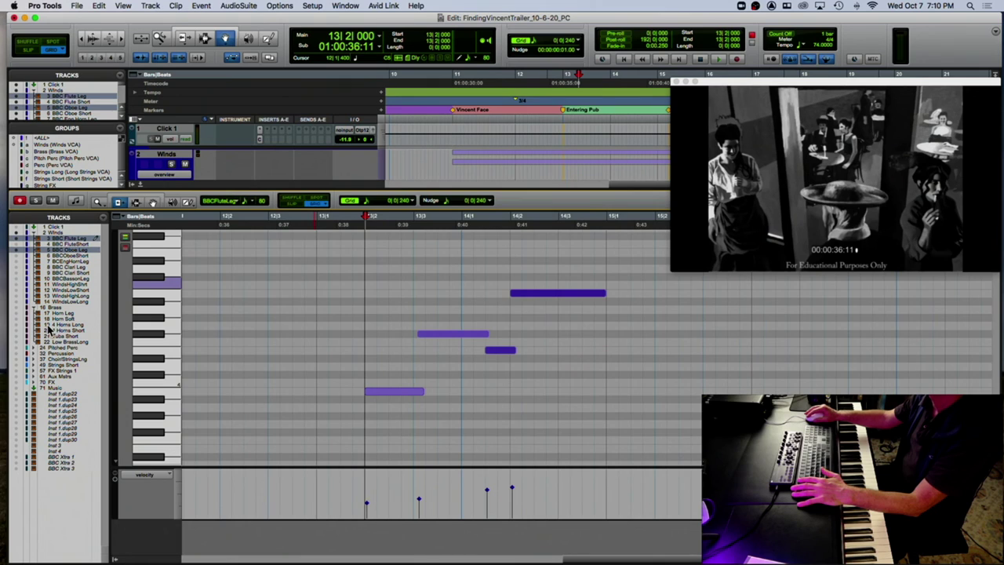
click(47, 331)
click(16, 331)
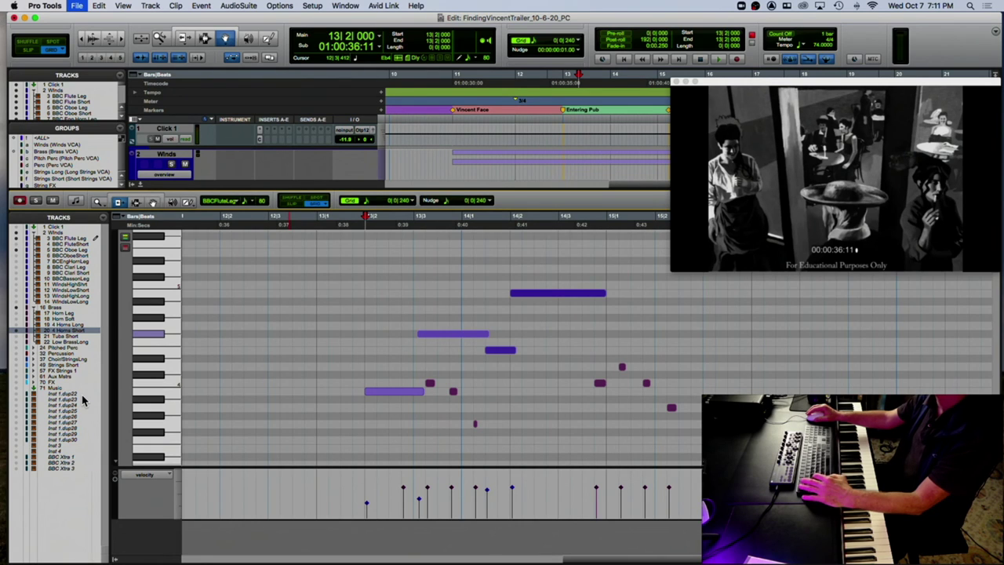
click(17, 331)
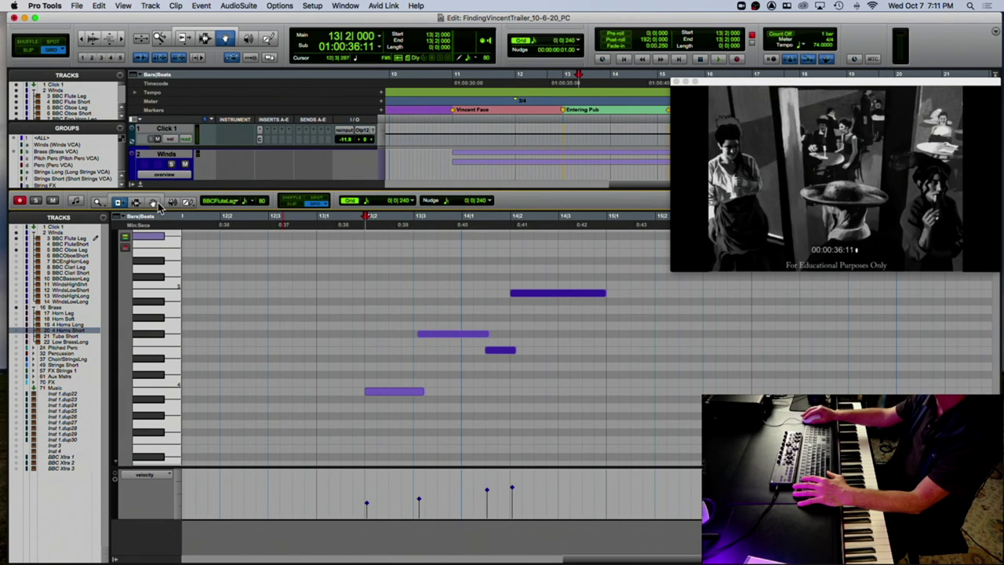
Compare the overlapping flute and oboe notes using track and velocity color coding, and restore the default note colors.
click(409, 386)
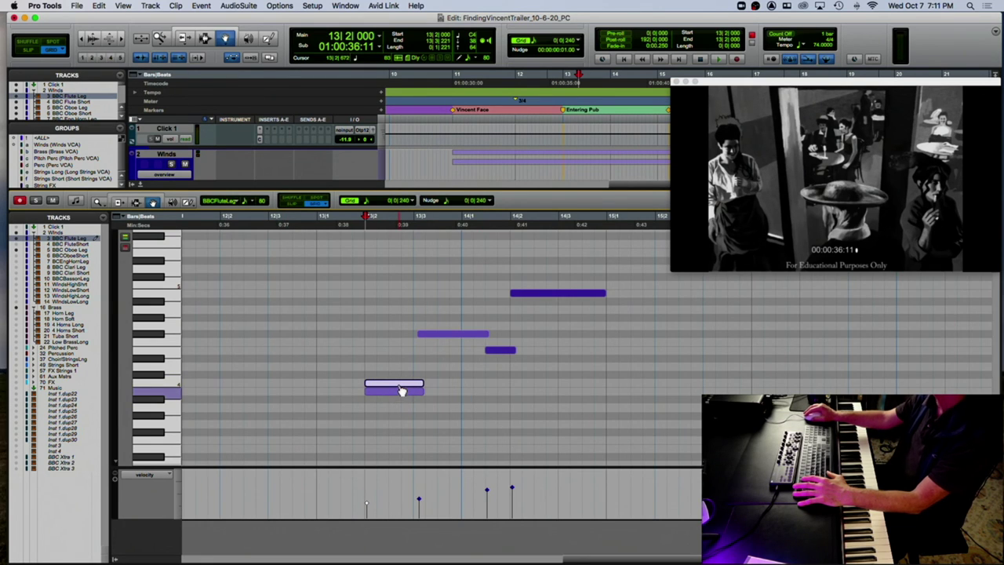
click(124, 250)
click(127, 243)
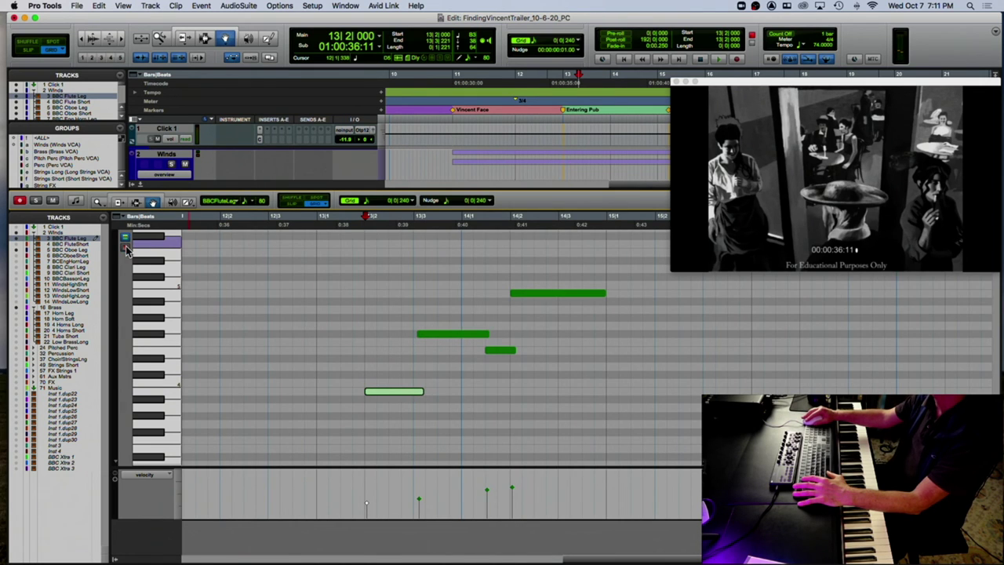
click(127, 250)
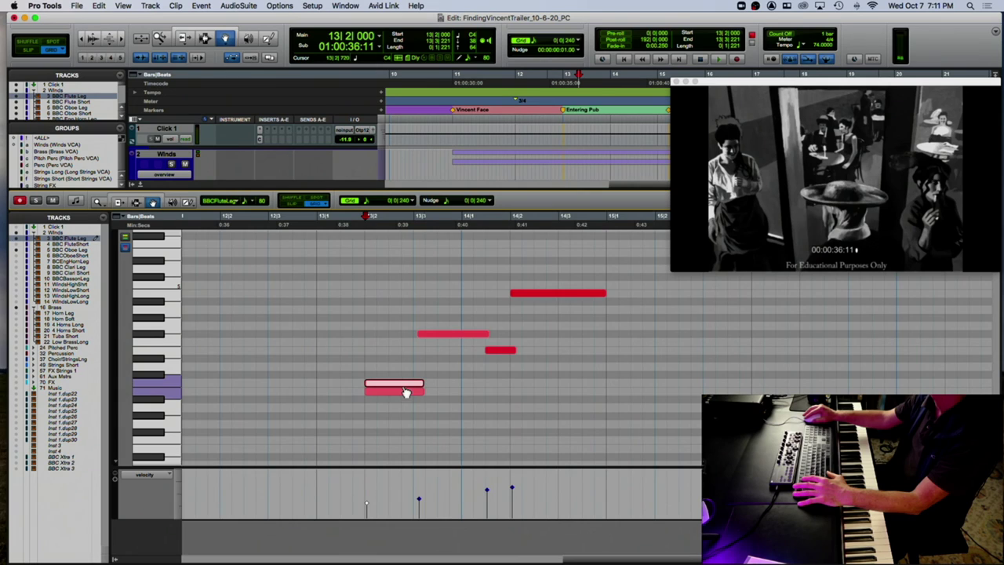
click(127, 242)
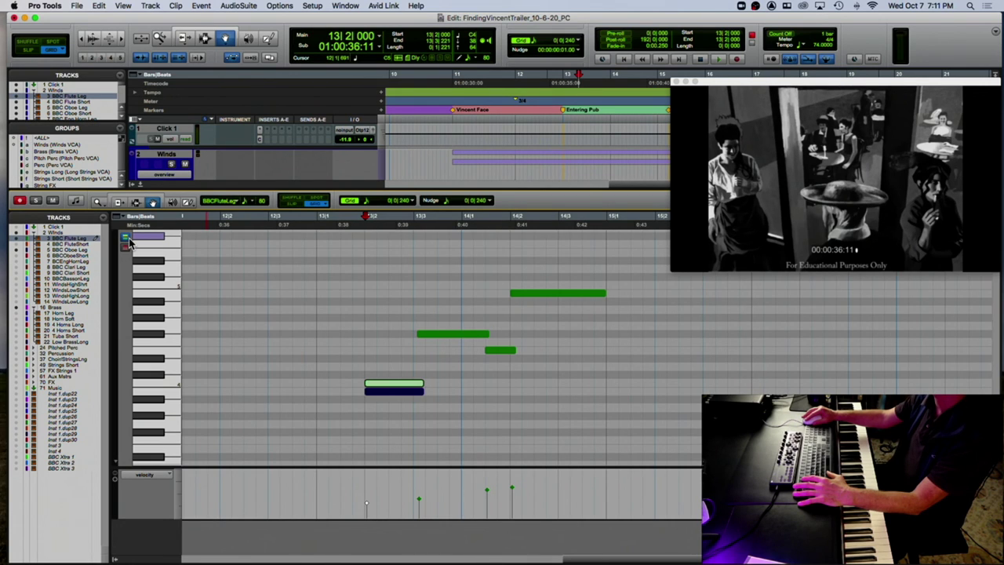
click(128, 242)
Audition the flute and oboe line from 13|2|000, extend its last note to end at 15|1|480, and play that note back.
click(385, 391)
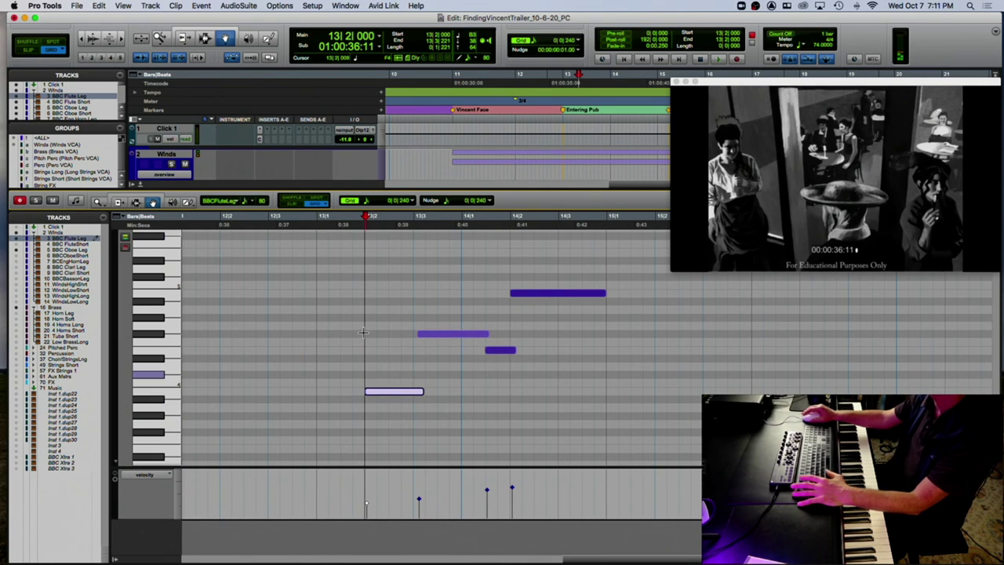
key(space)
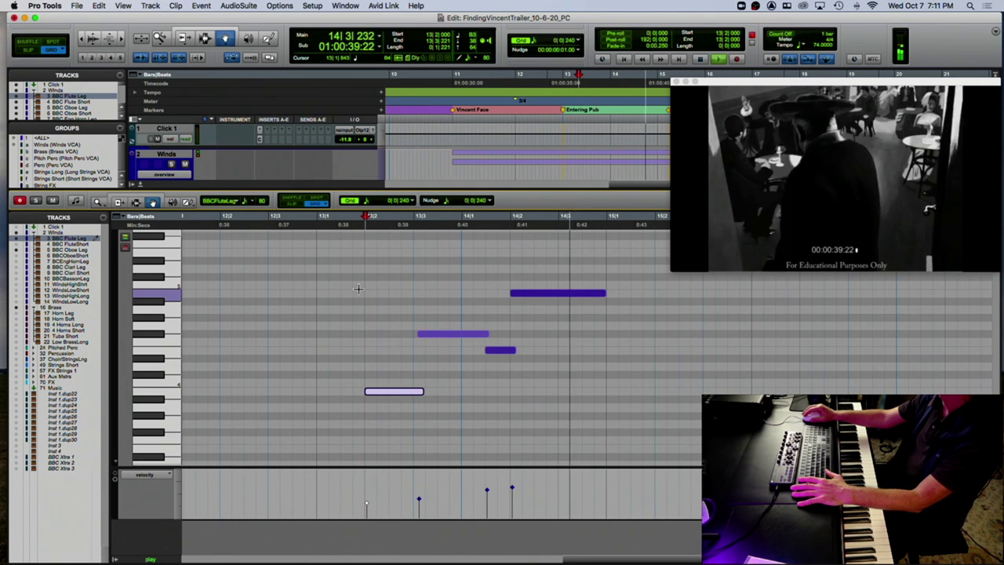
key(space)
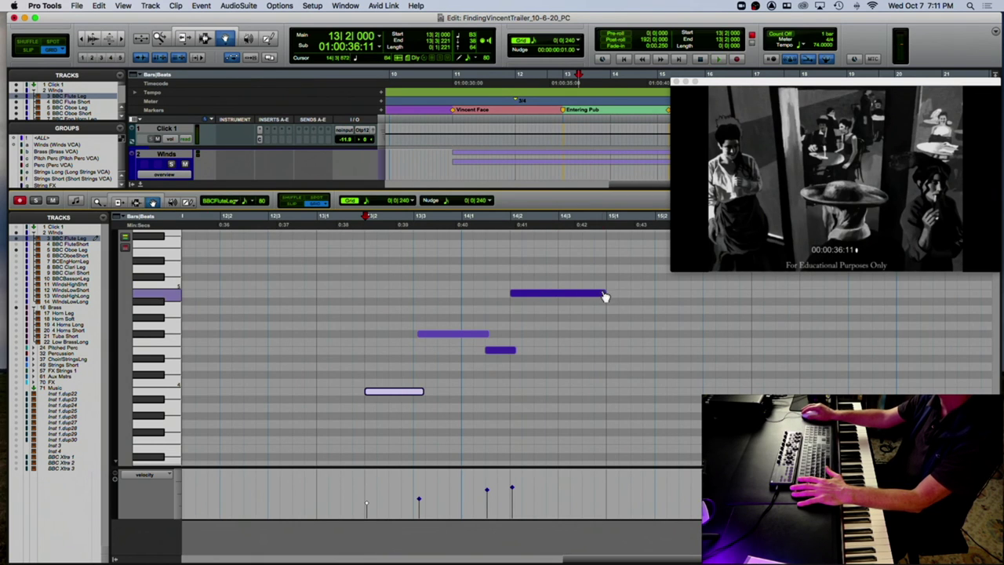
drag(572, 276, 628, 302)
click(120, 202)
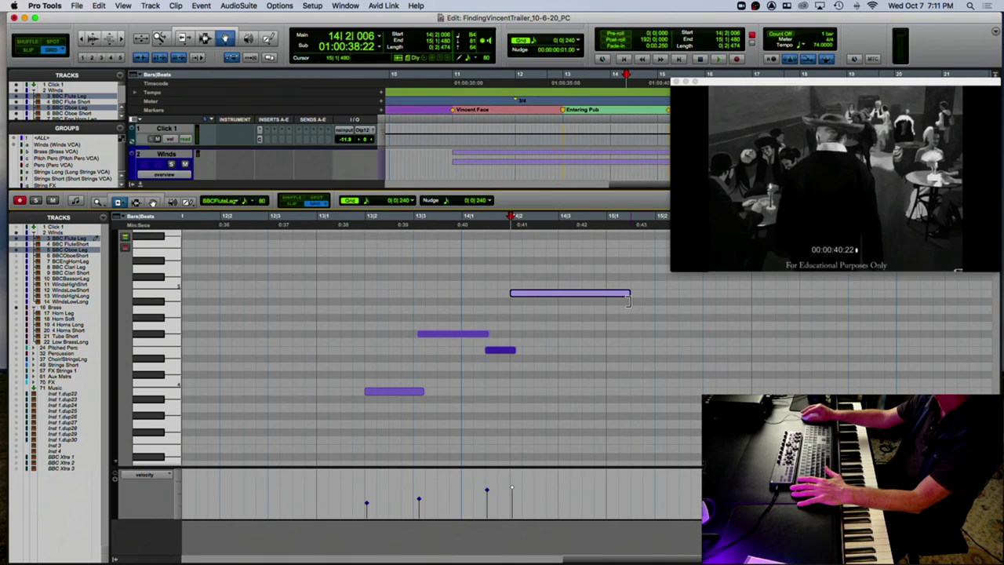
key(space)
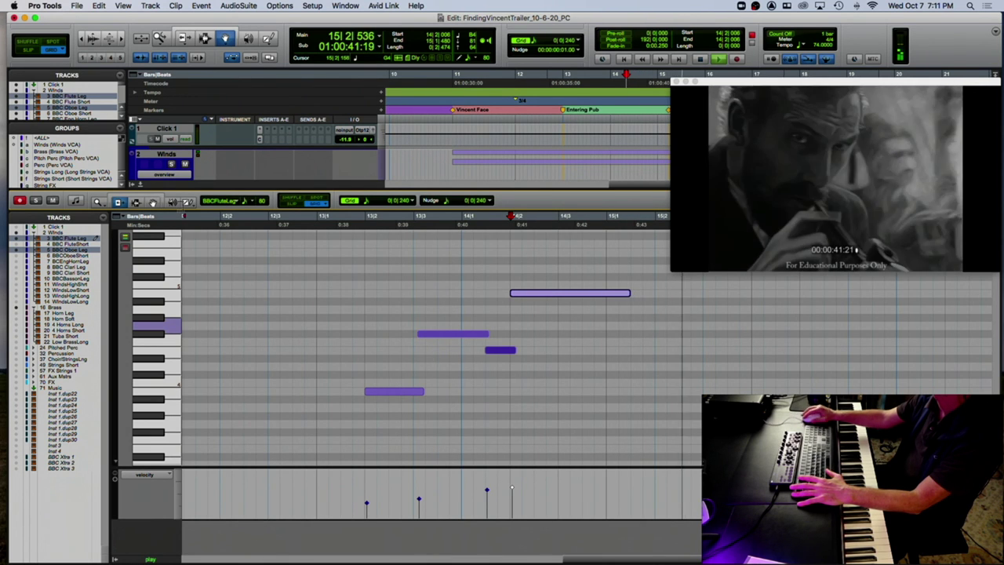
key(space)
Close the MIDI Editor and save the session with the edit cursor at 14|1|000.
click(138, 187)
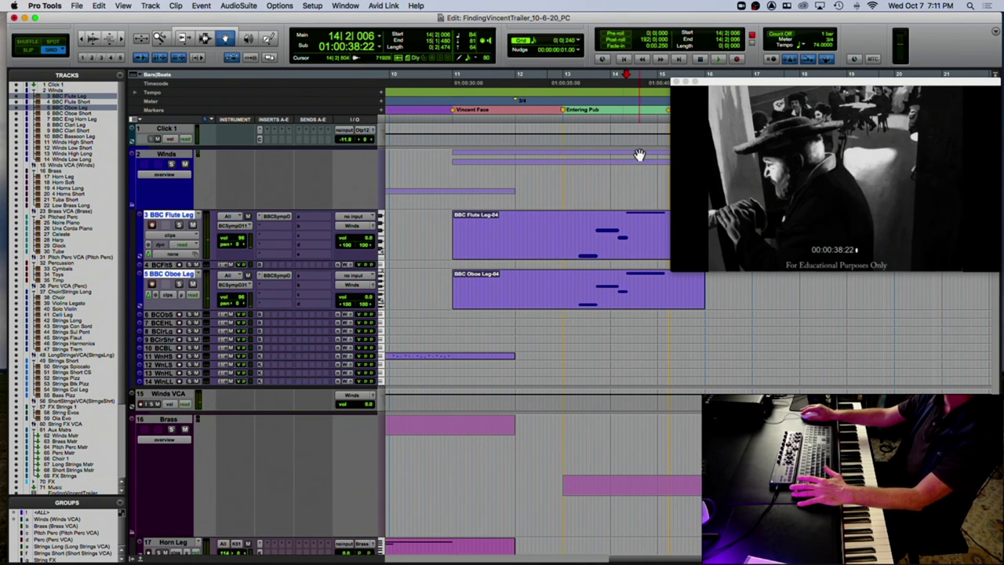
click(610, 113)
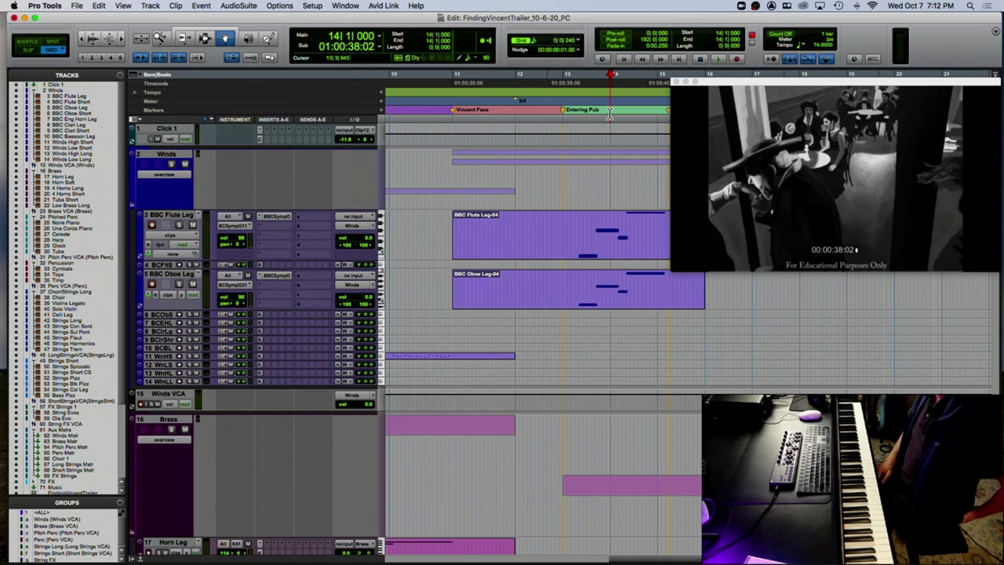
key(super+s)
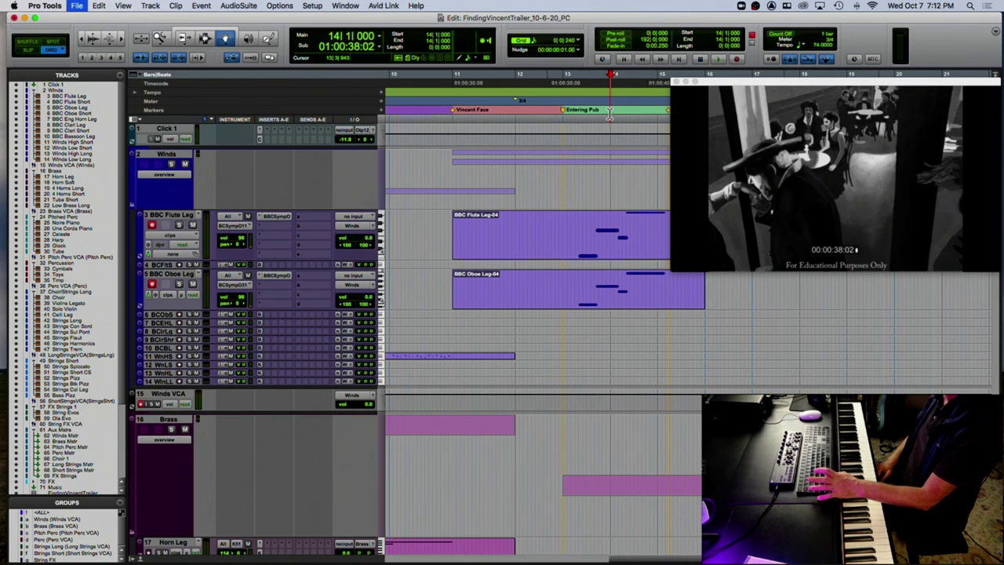